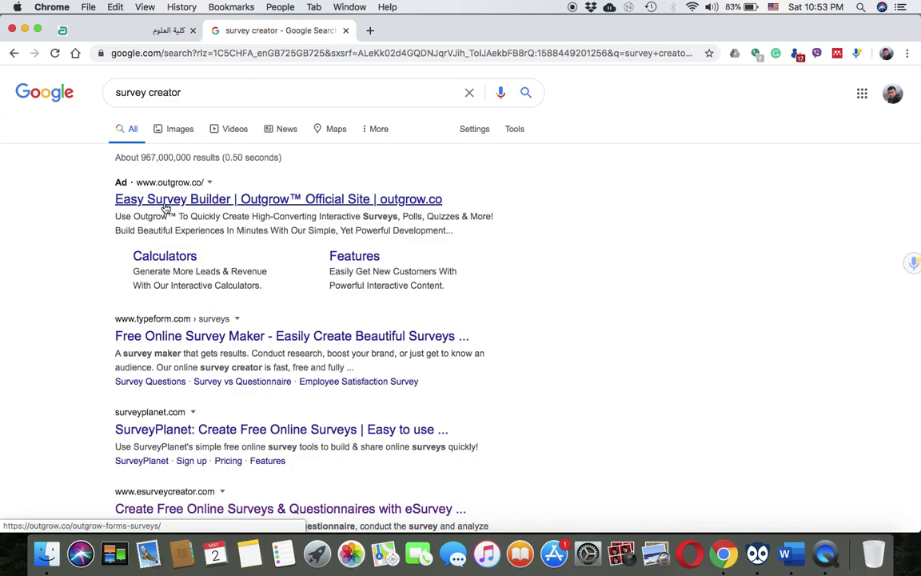
# Open the esurveycreator.com link from the Google 'survey creator' results
pyautogui.scroll(-1, 160, 331)
pyautogui.scroll(-1, 167, 329)
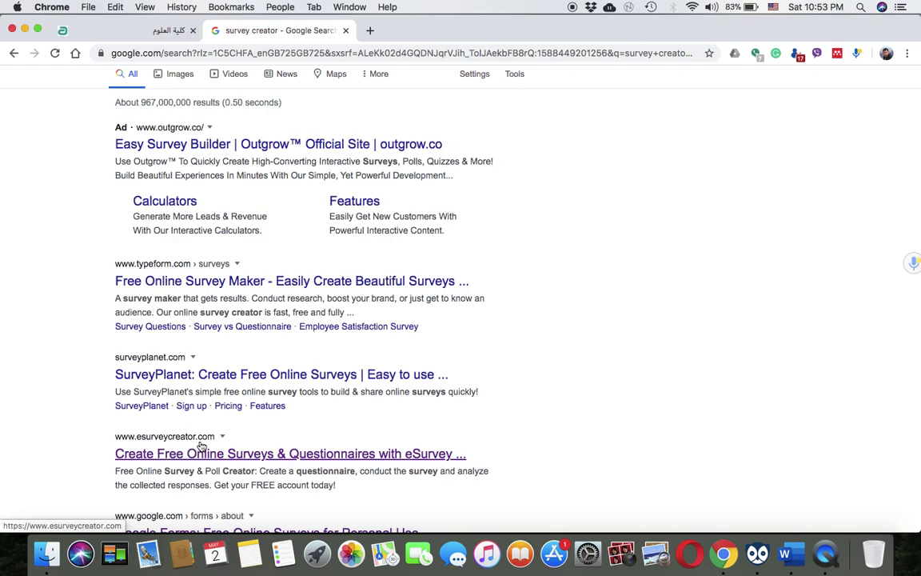
pyautogui.click(187, 457)
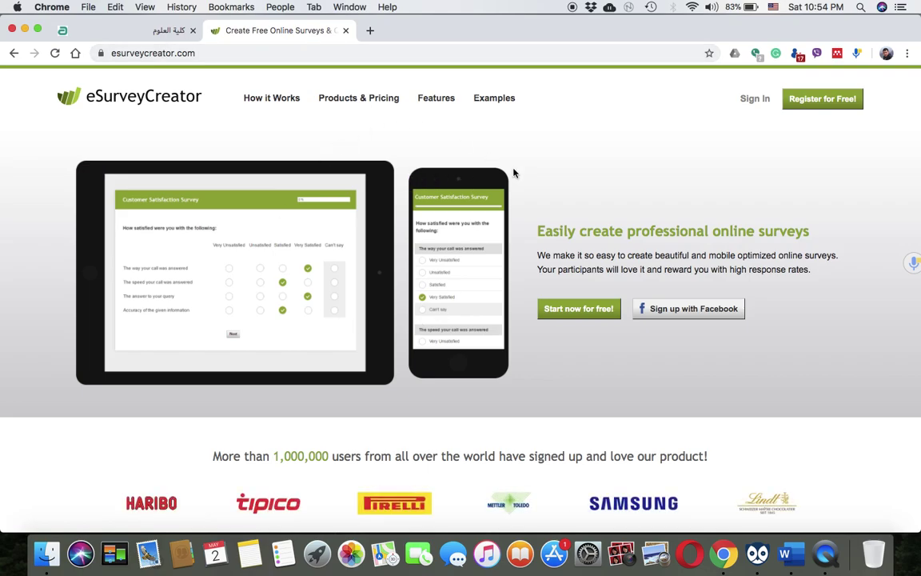
# Sign out of the current account and open the Register for Free form
pyautogui.click(821, 100)
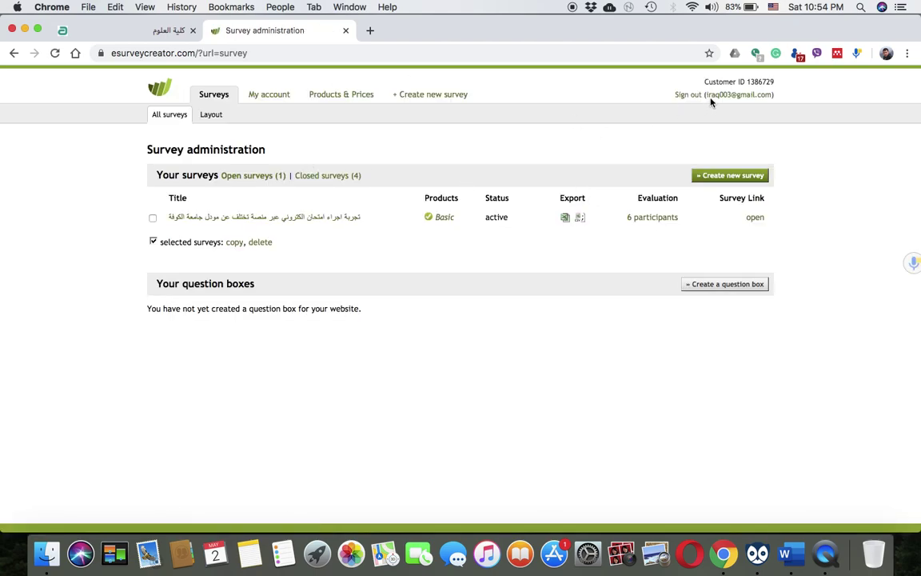
pyautogui.click(689, 95)
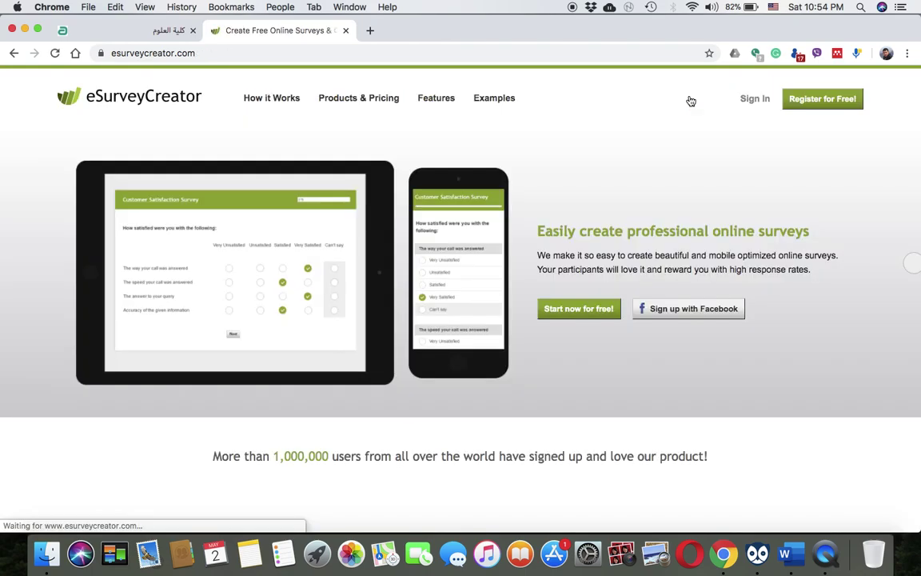
pyautogui.click(824, 98)
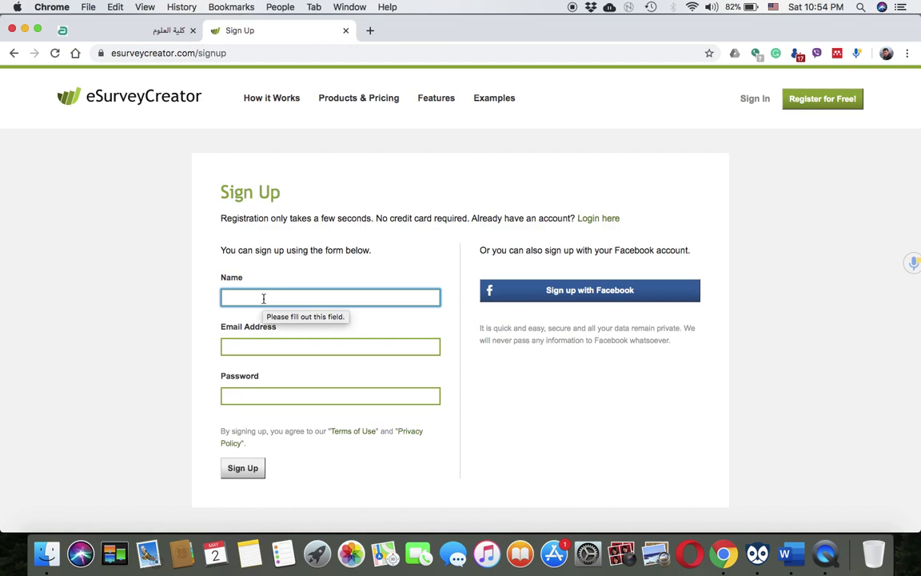
# Fill in a name, e-mail address and password, and submit the Sign Up form
pyautogui.write('Bassam')
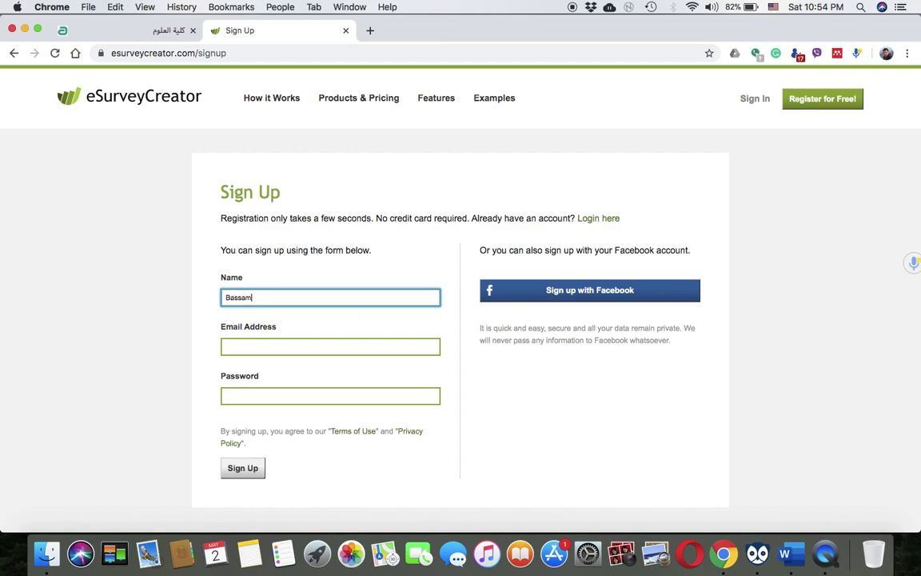
pyautogui.click(226, 346)
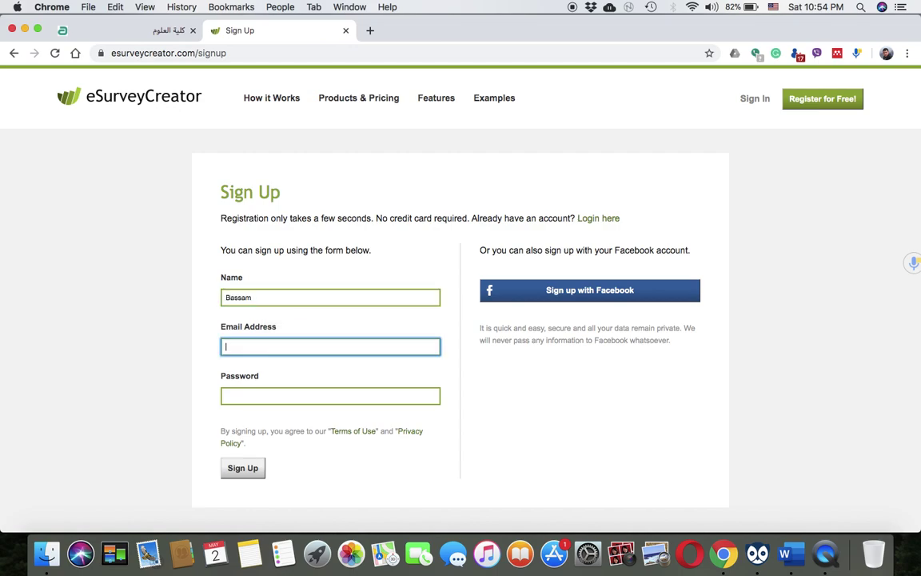
pyautogui.press('Tab')
pyautogui.write('•••••••••••••')
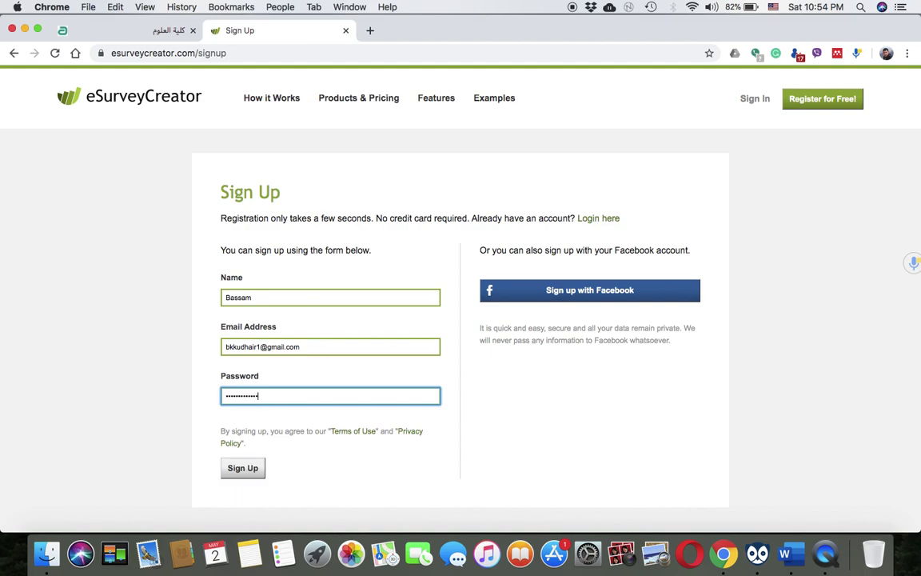
pyautogui.click(245, 468)
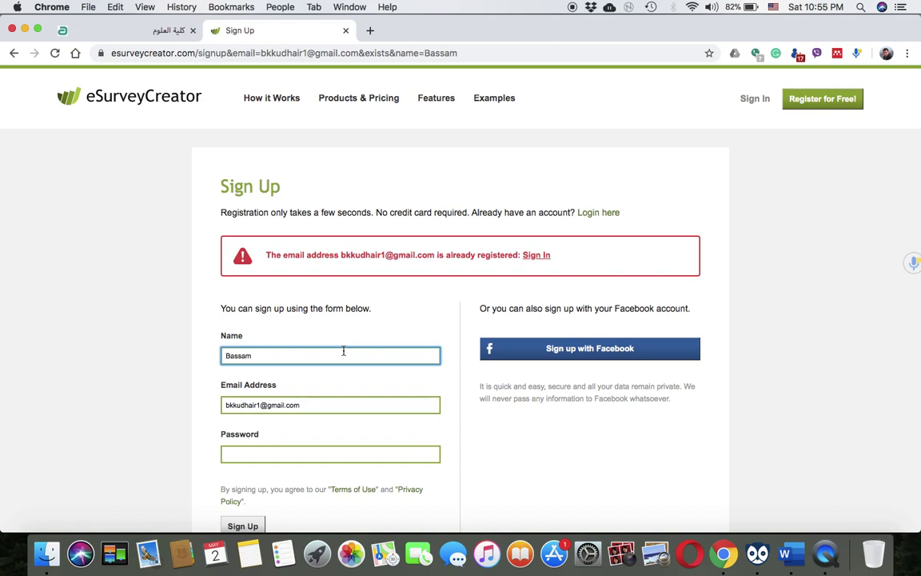
# Sign in with the account e-mail and password, re-entering the password after one rejected attempt
pyautogui.click(757, 100)
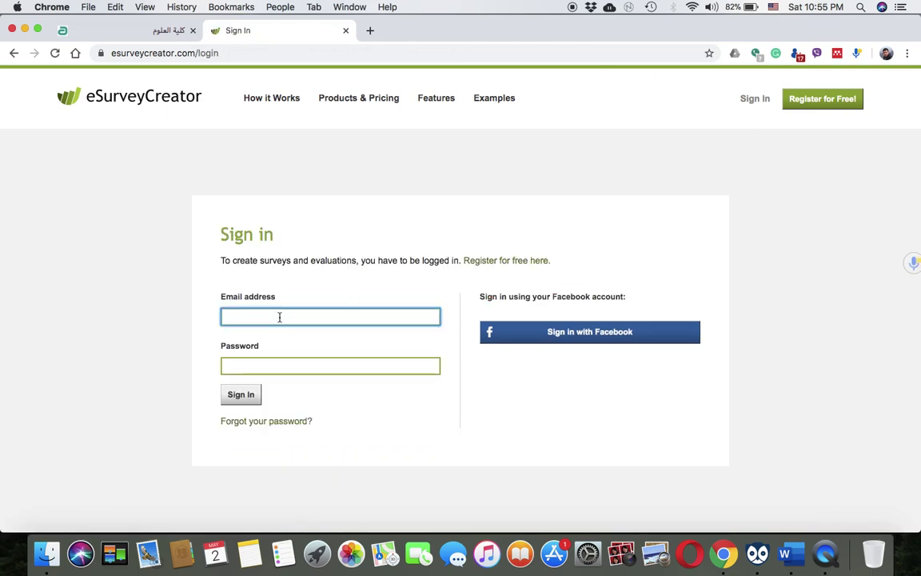
pyautogui.press('Tab')
pyautogui.write('•••••••••')
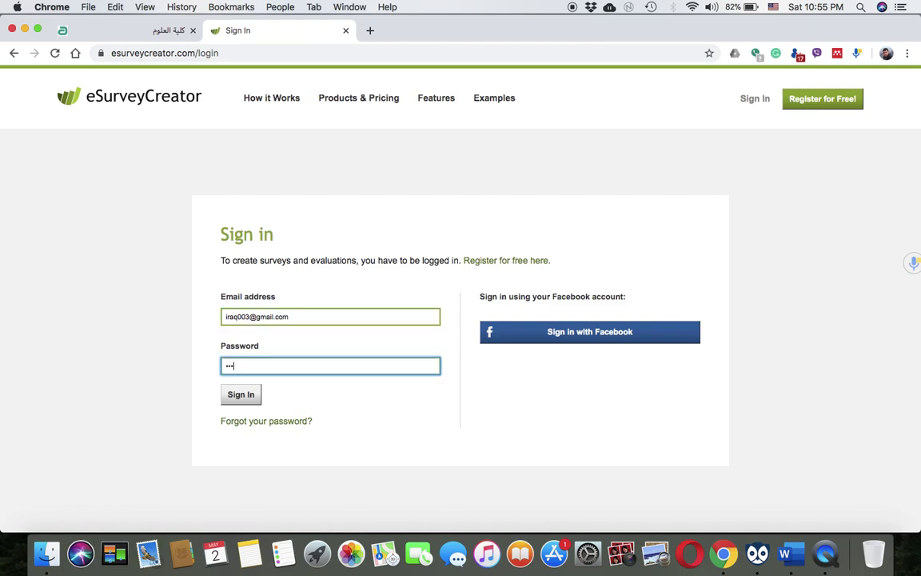
pyautogui.write('••')
pyautogui.press('Return')
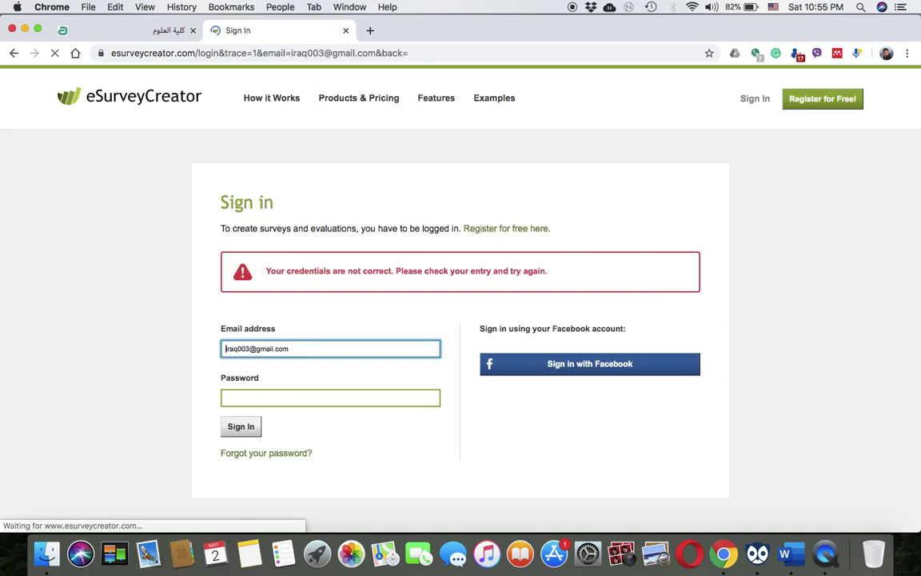
pyautogui.click(227, 397)
pyautogui.write('•••••••••••')
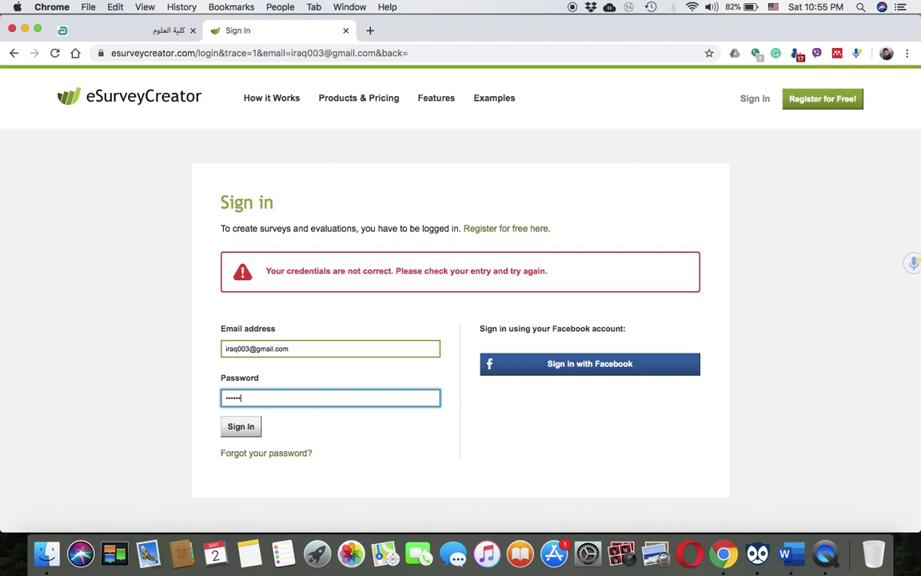
pyautogui.write('••')
pyautogui.press('Return')
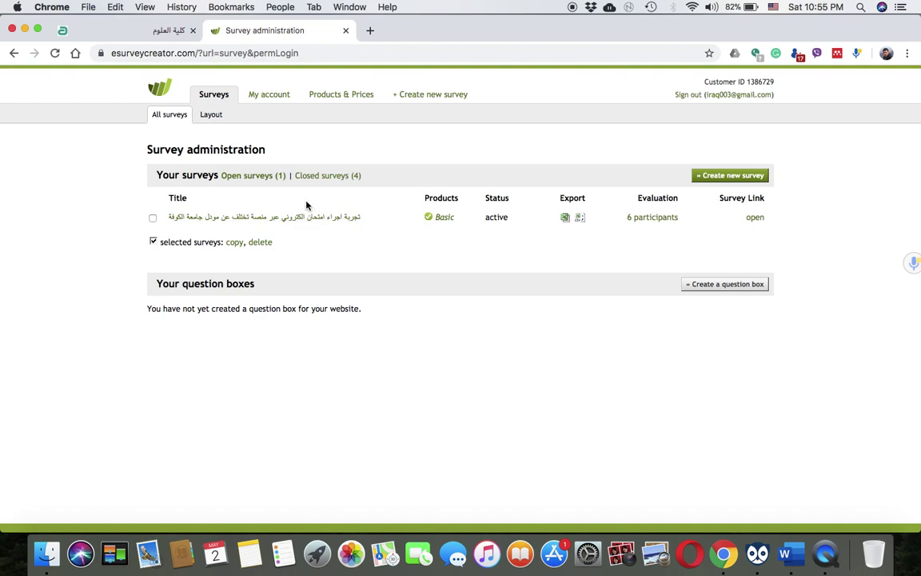
# Review the four closed surveys, then start a new survey with Create new survey
pyautogui.click(335, 178)
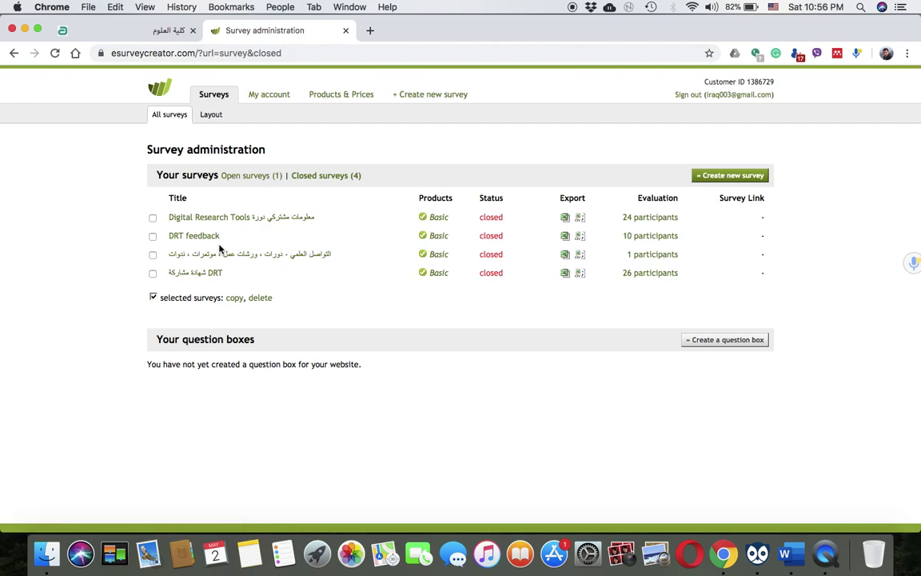
pyautogui.click(744, 183)
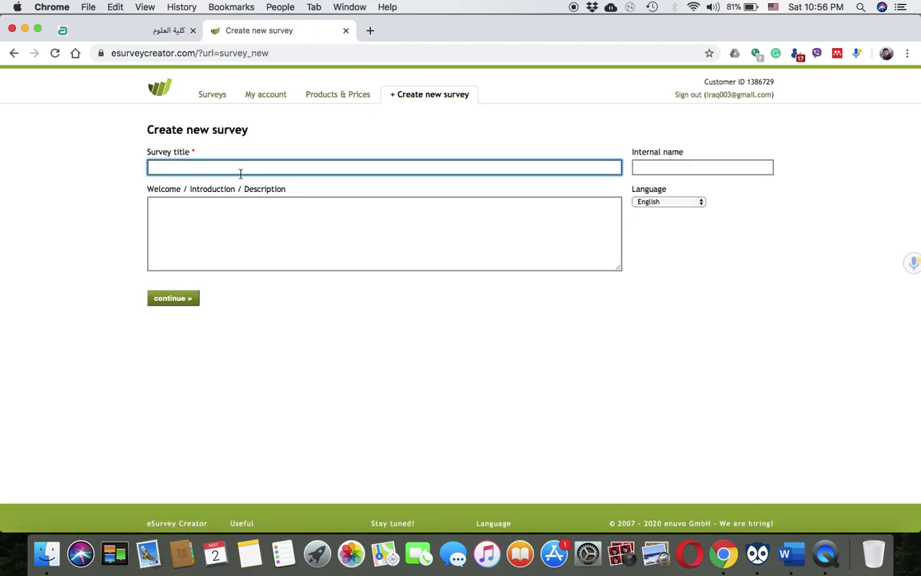
# Switch input to Arabic and title the survey 'تجربة اجراء امتحان الكتروني بأستخدام منصة تختلف عن منصة المودل الجامعي'
pyautogui.click(180, 232)
pyautogui.click(203, 169)
pyautogui.write('h[nh')
pyautogui.press('BackSpace')
pyautogui.press('BackSpace')
pyautogui.press('BackSpace')
pyautogui.press('BackSpace')
pyautogui.click(771, 6)
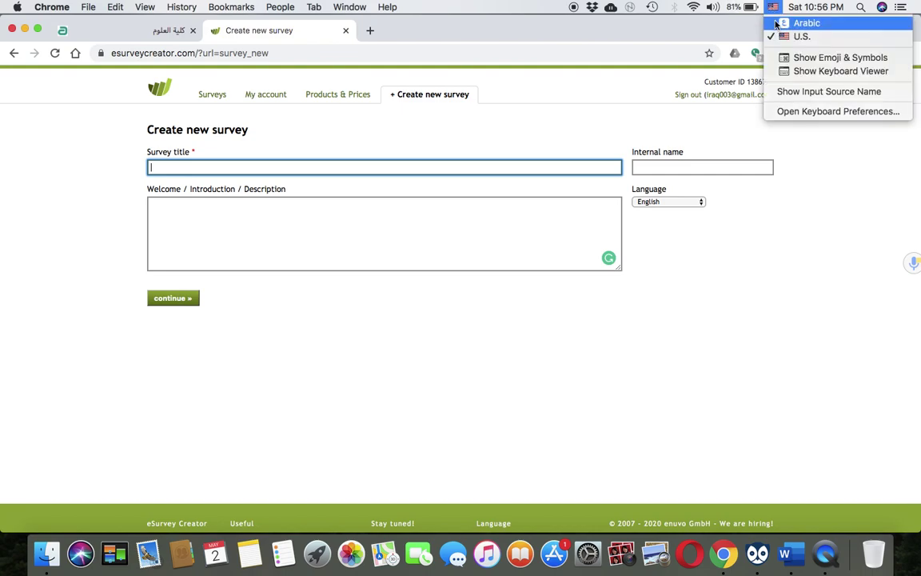
pyautogui.click(804, 23)
pyautogui.write('تجربة ا')
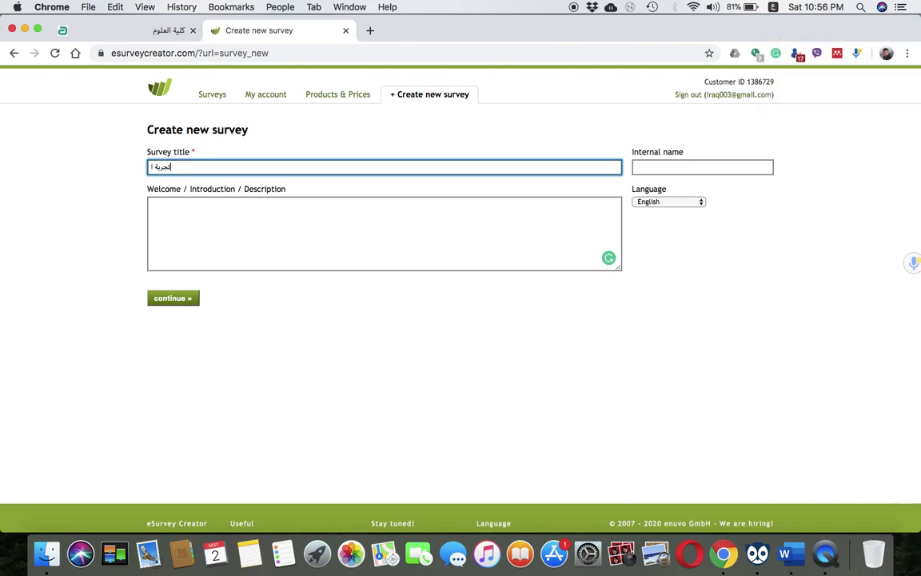
pyautogui.write('جراء امتحان الكتروني بأستخدام')
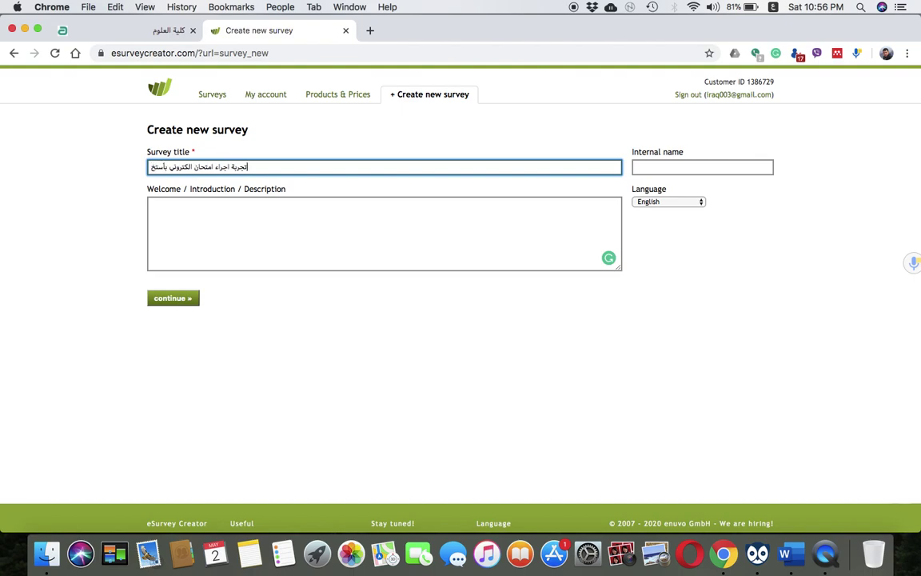
pyautogui.write('صة')
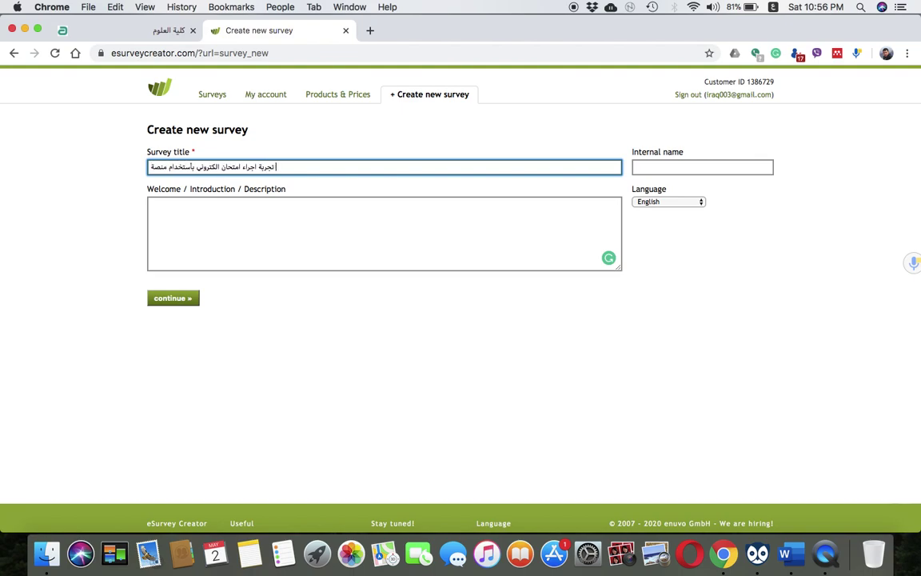
pyautogui.write(' تخ')
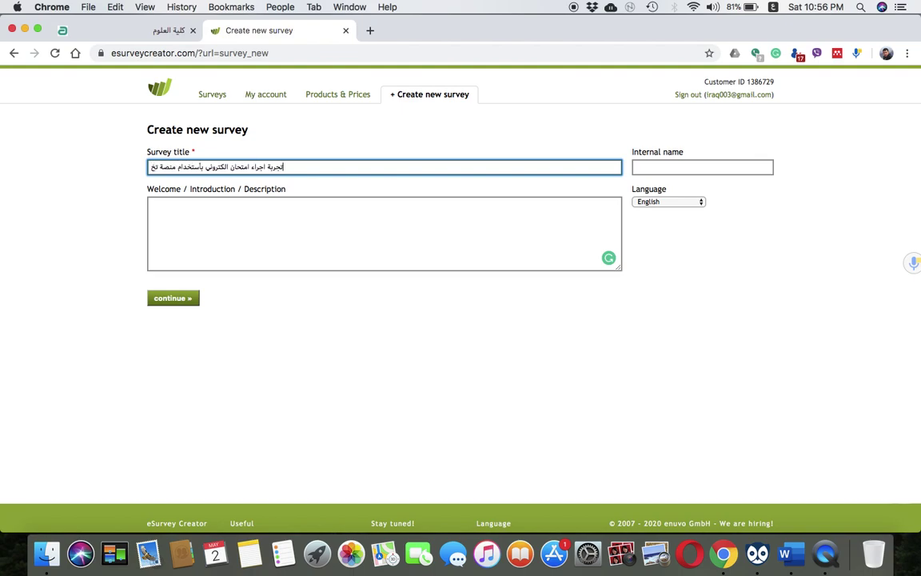
pyautogui.write('تلف عن منص')
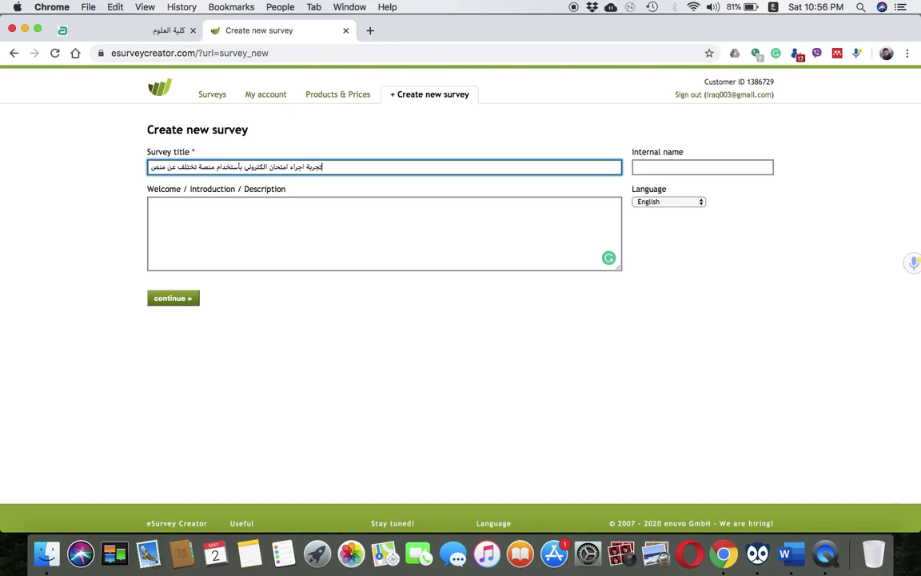
pyautogui.write('ة المودل الجامعي')
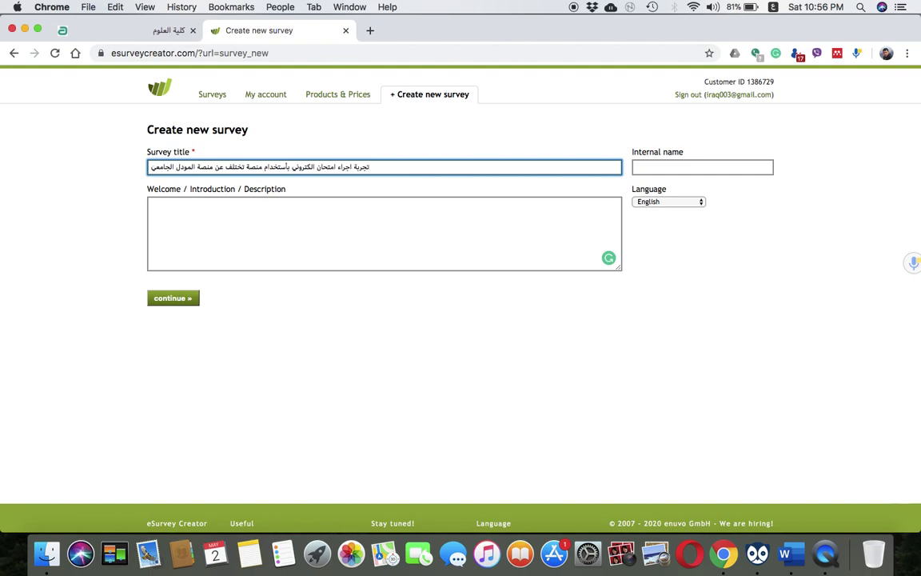
pyautogui.click(522, 217)
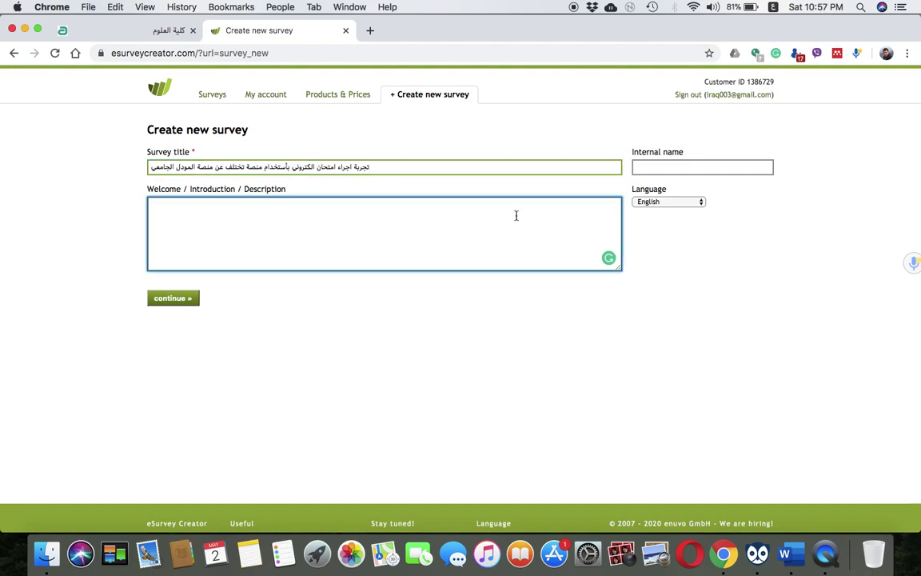
# Write the Arabic welcome description naming the trial's instructor and its purpose for university staff
pyautogui.doubleClick(370, 169)
pyautogui.tripleClick(370, 168)
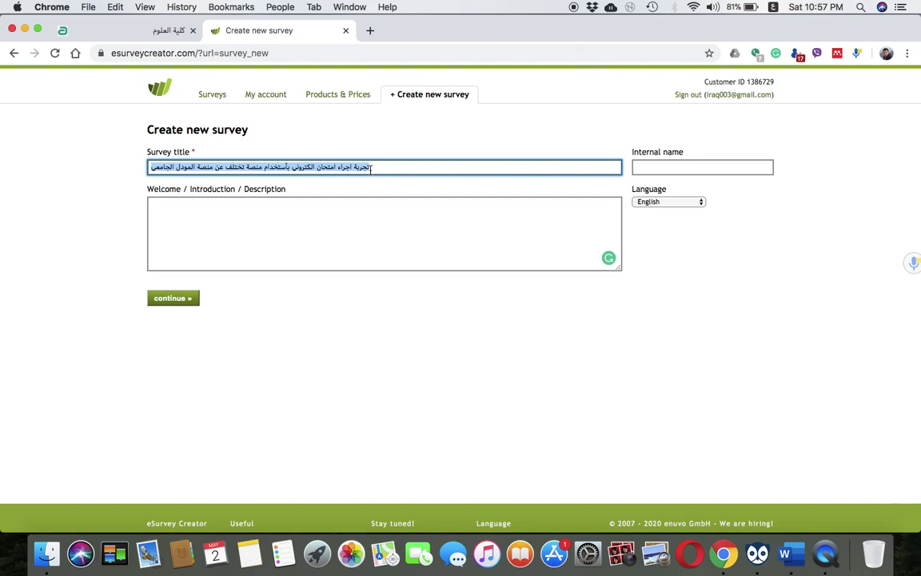
pyautogui.click(307, 224)
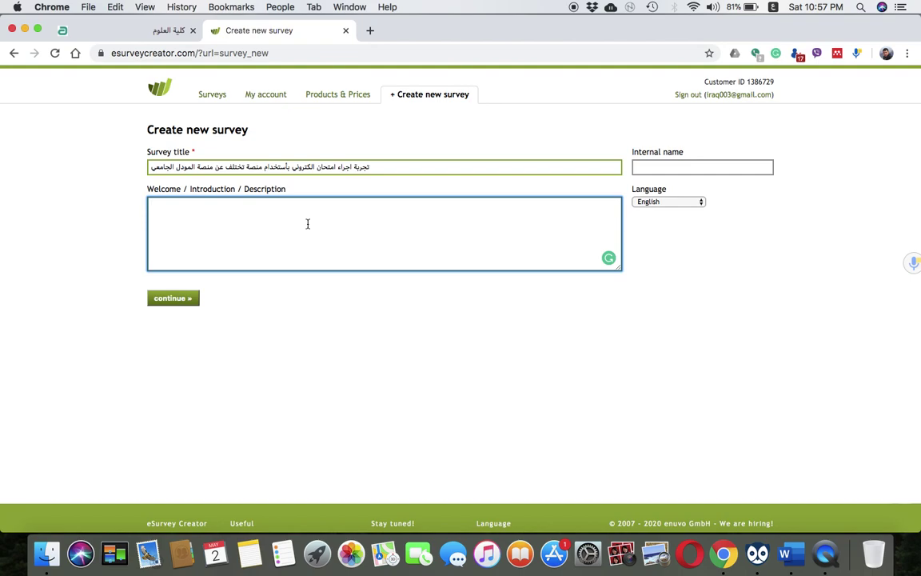
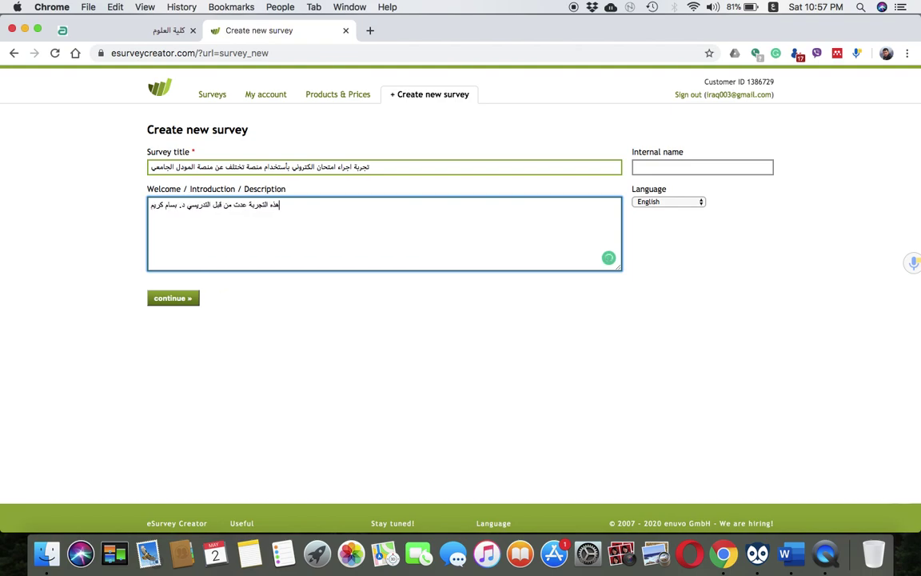
pyautogui.write('رض منها ث')
pyautogui.write('عريف كا')
pyautogui.write('در الجامع')
pyautogui.write('ة ')
pyautogui.write('عن نوع الا')
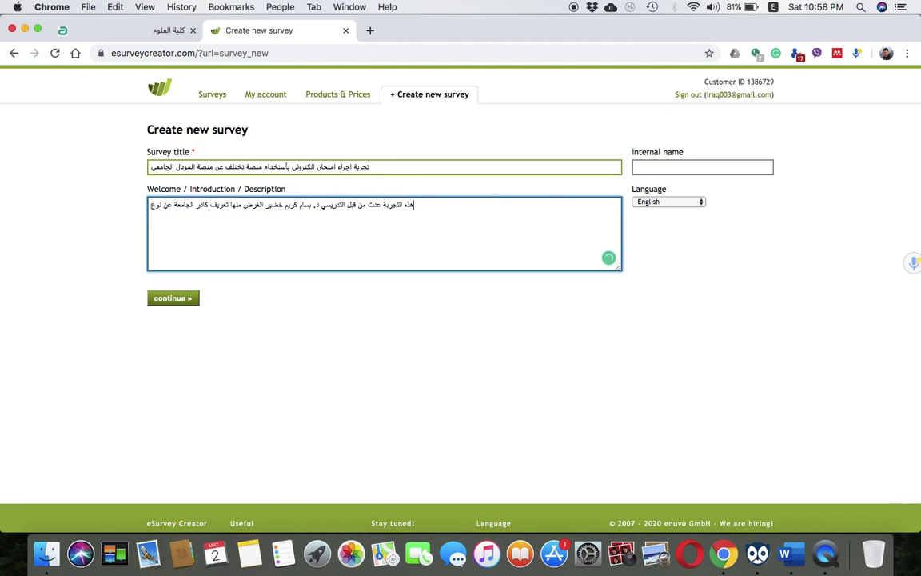
pyautogui.write('س')
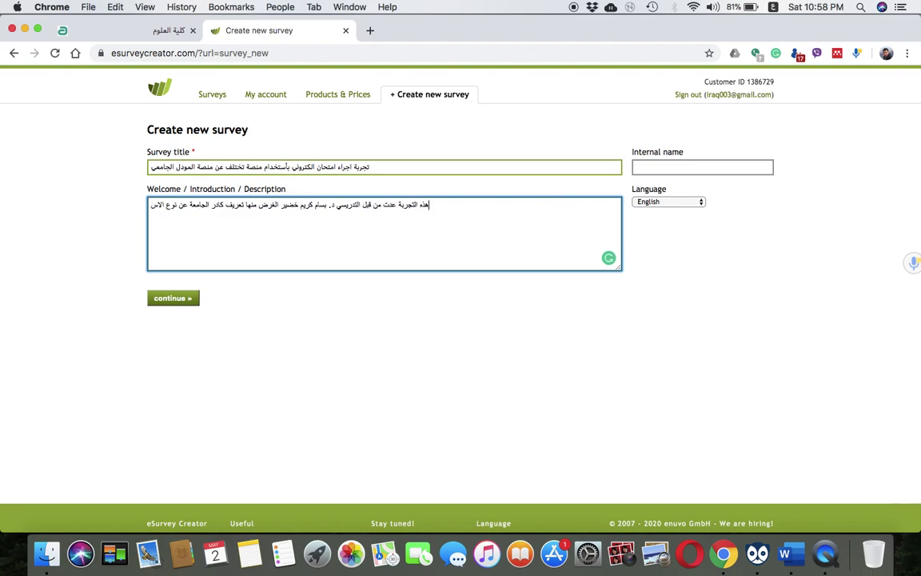
pyautogui.write('ئلة ا')
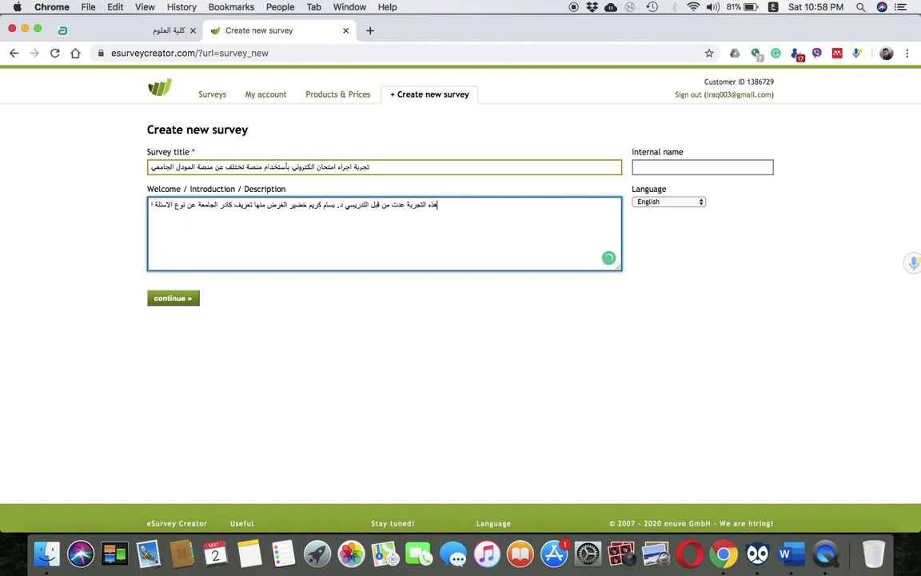
pyautogui.write('لتي يستط')
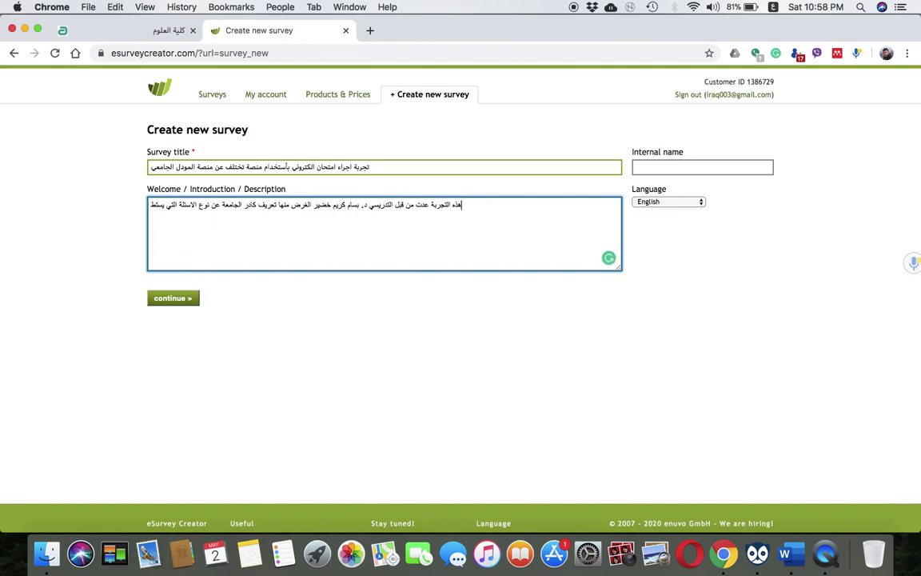
pyautogui.write('يع موقع')
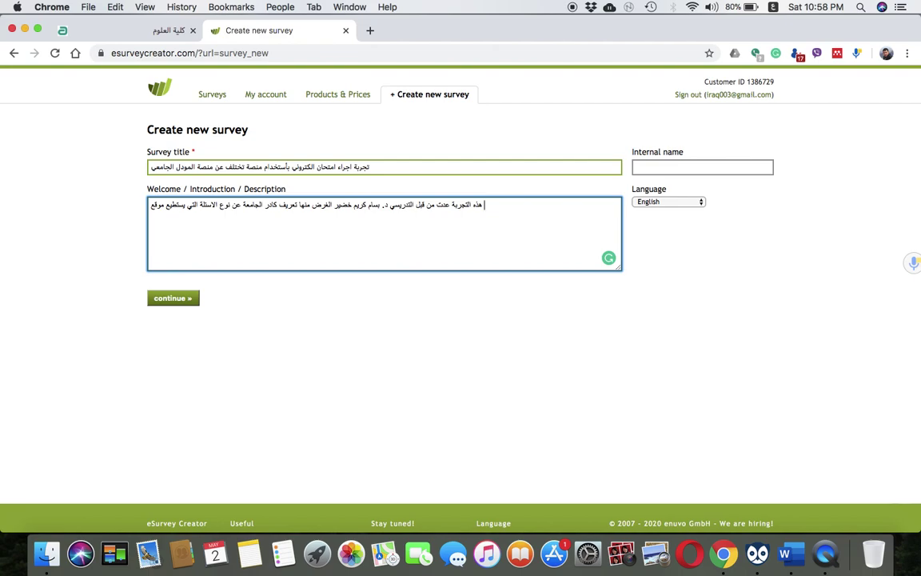
pyautogui.write('الاستطل')
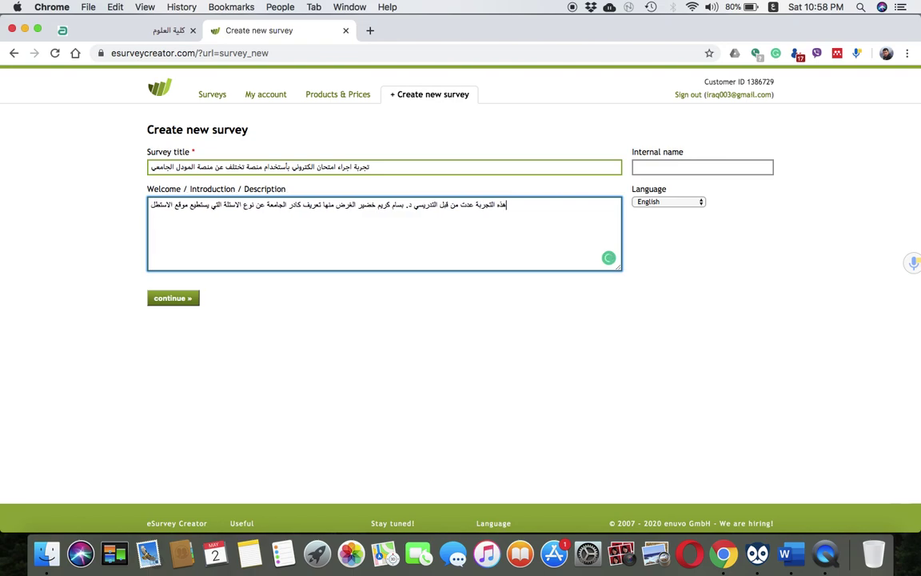
pyautogui.write('اع هذا ')
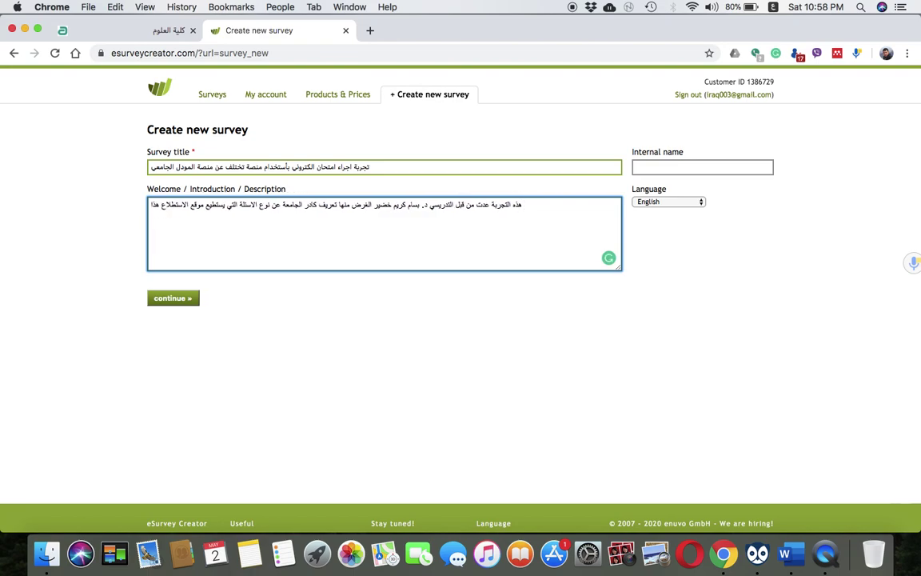
pyautogui.write(' توفيره')
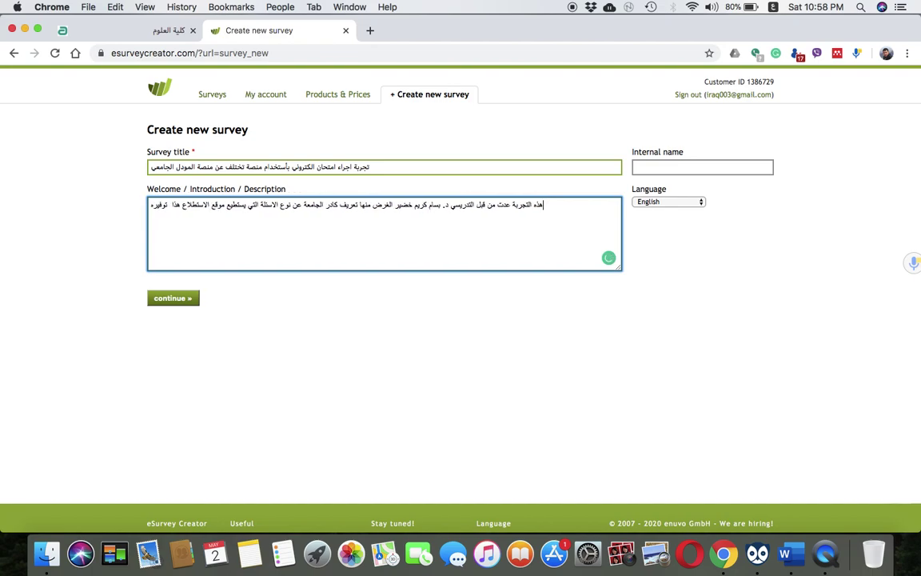
pyautogui.write('ا للتدريسي')
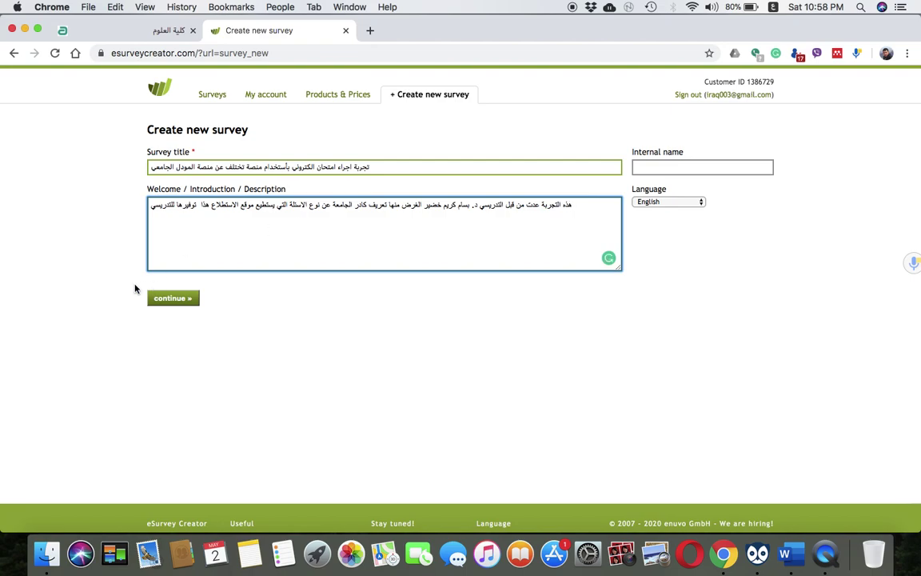
# Create the survey with continue » and choose + Add element on its Blank page
pyautogui.click(164, 301)
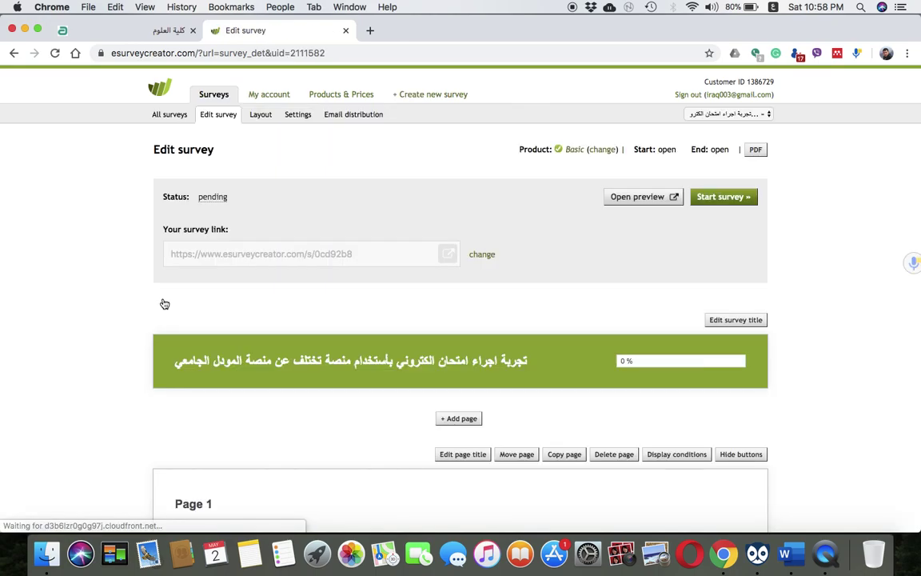
pyautogui.scroll(-5, 281, 356)
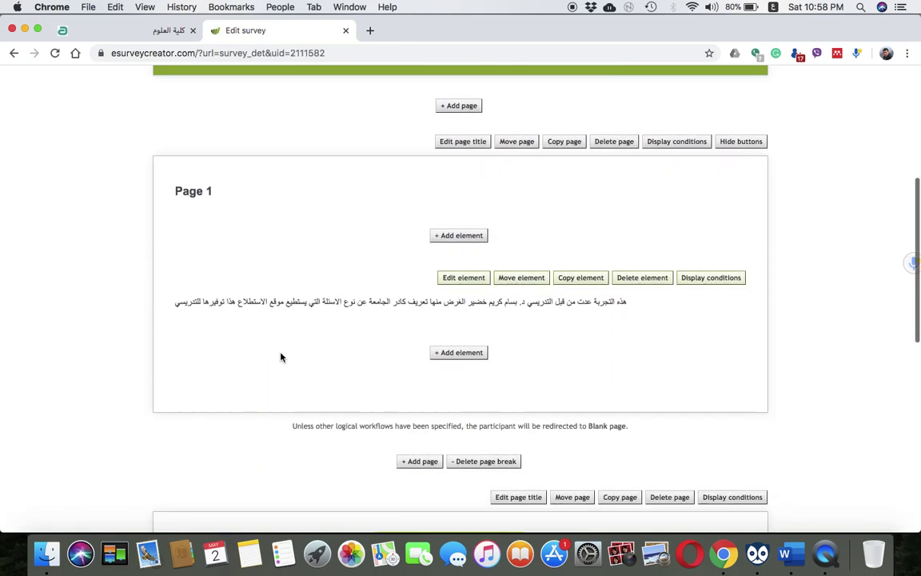
pyautogui.scroll(-10, 280, 356)
pyautogui.scroll(7, 280, 356)
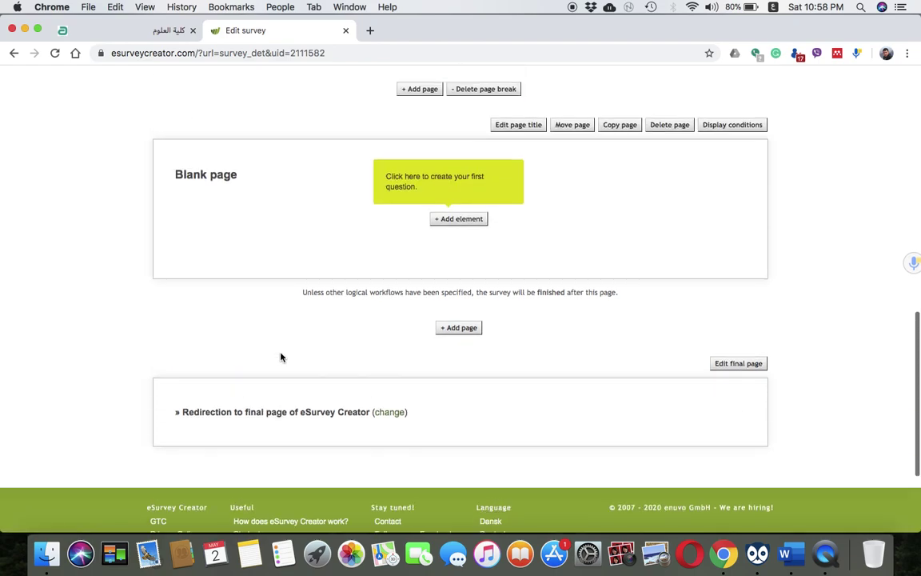
pyautogui.scroll(2, 281, 356)
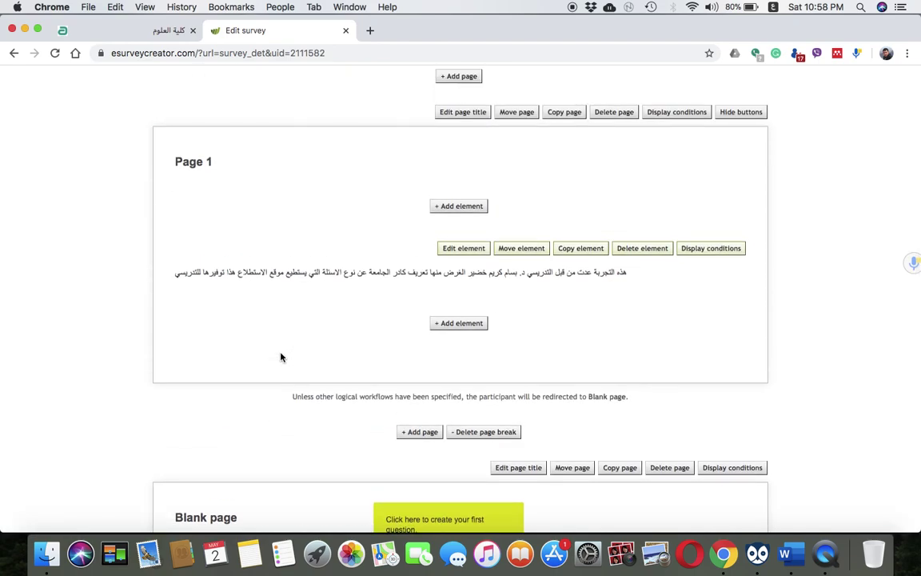
pyautogui.scroll(4, 323, 216)
pyautogui.scroll(-2, 323, 216)
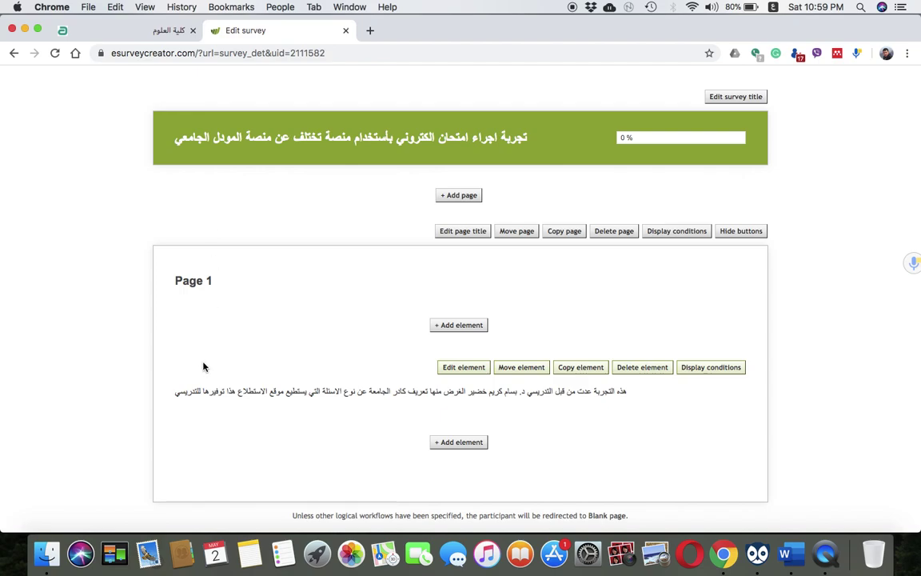
pyautogui.scroll(-3, 564, 474)
pyautogui.scroll(-4, 564, 474)
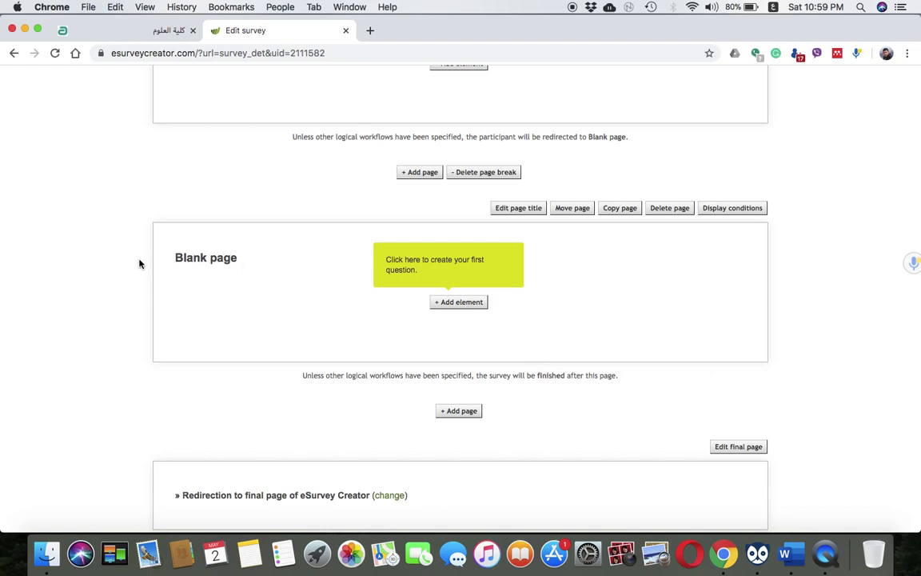
pyautogui.click(460, 307)
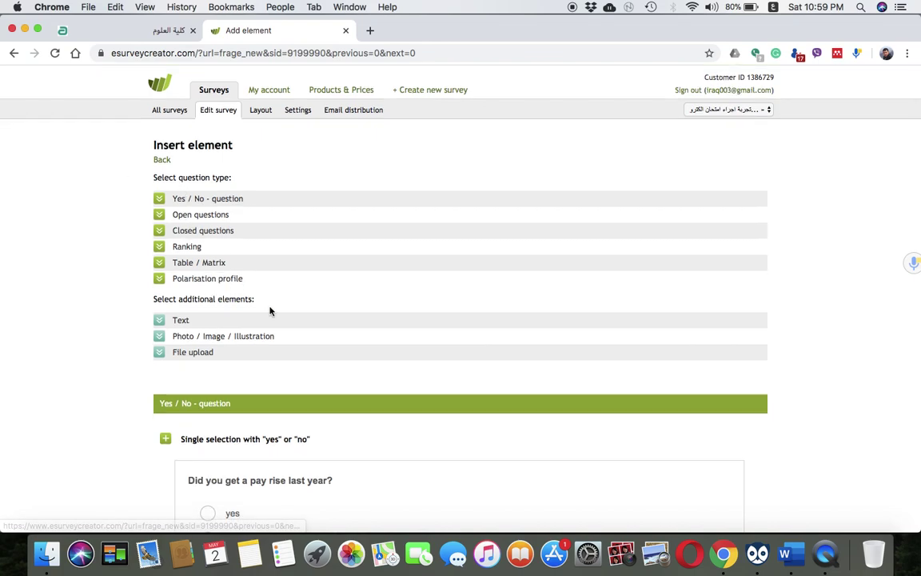
pyautogui.scroll(-2, 269, 310)
pyautogui.scroll(-20, 270, 310)
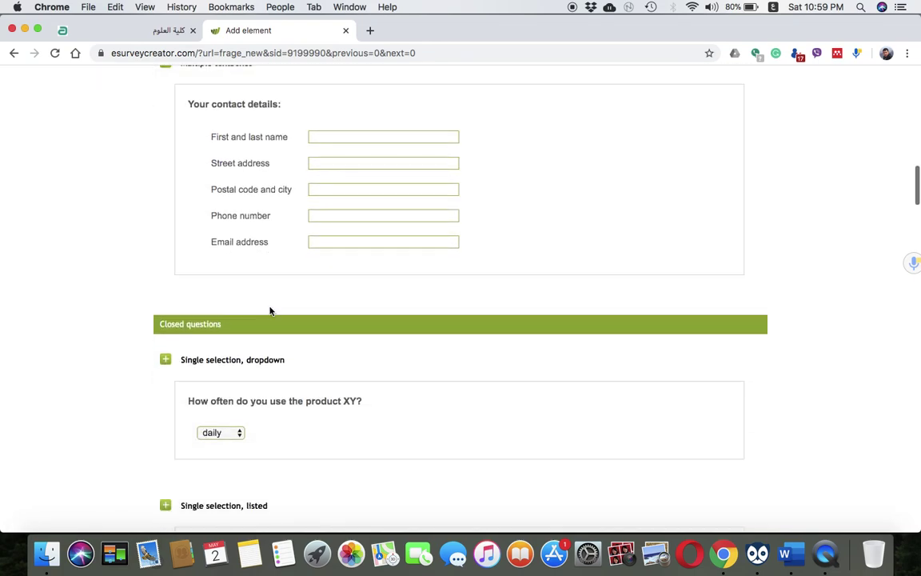
pyautogui.scroll(-3, 271, 311)
pyautogui.scroll(20, 270, 311)
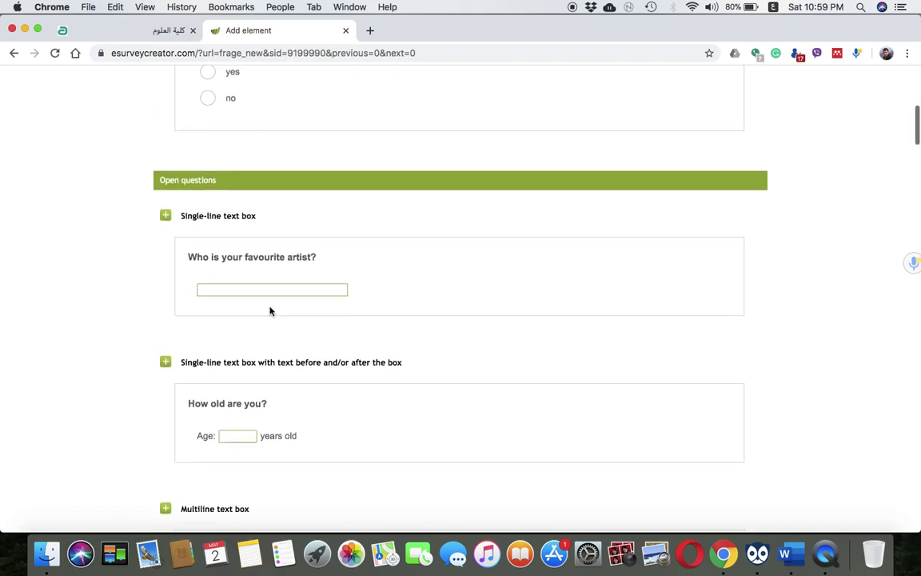
pyautogui.scroll(3, 270, 312)
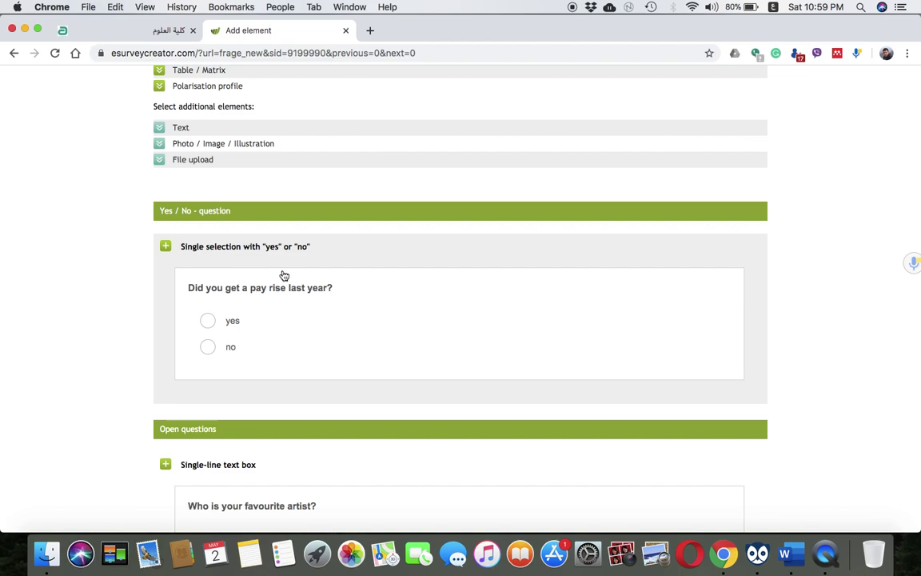
pyautogui.scroll(-5, 282, 275)
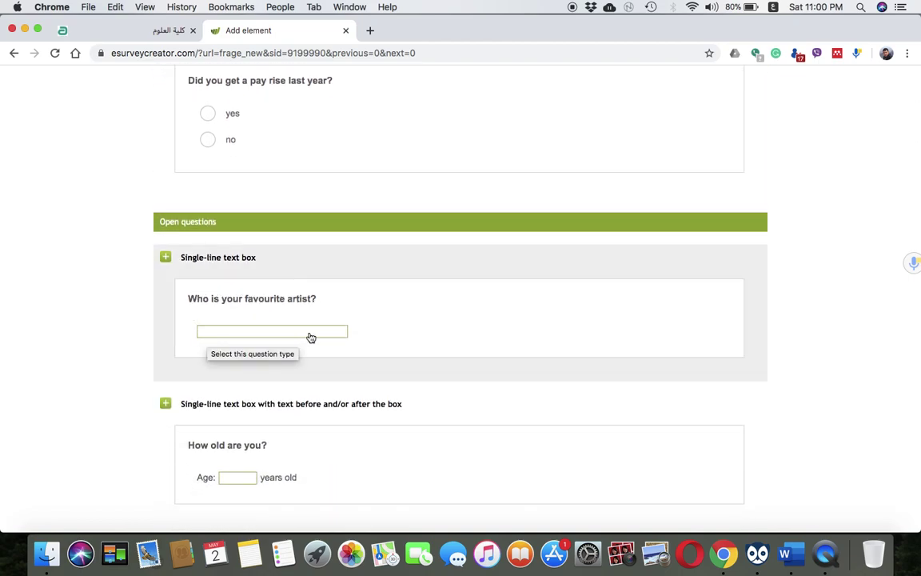
pyautogui.scroll(-4, 311, 338)
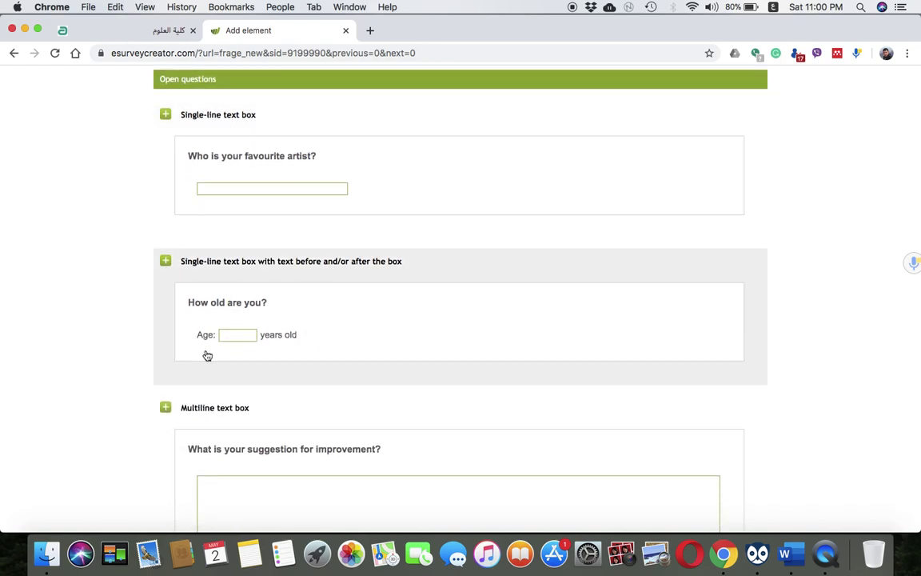
pyautogui.scroll(-3, 277, 395)
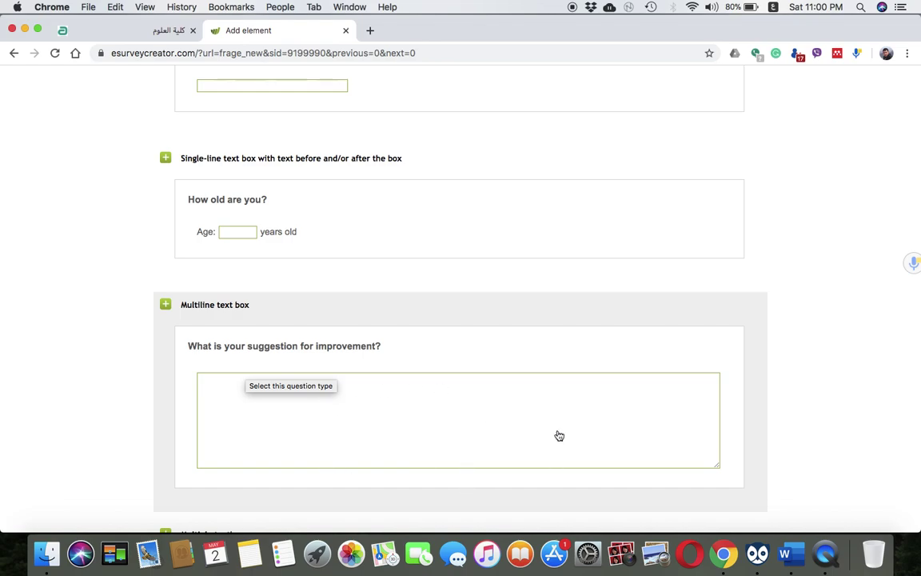
pyautogui.scroll(-5, 559, 435)
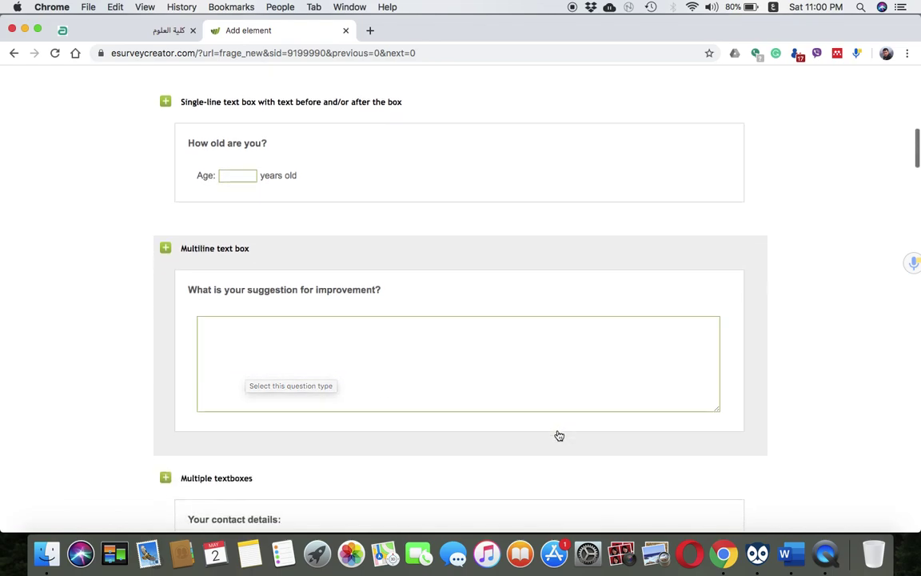
pyautogui.scroll(-5, 559, 434)
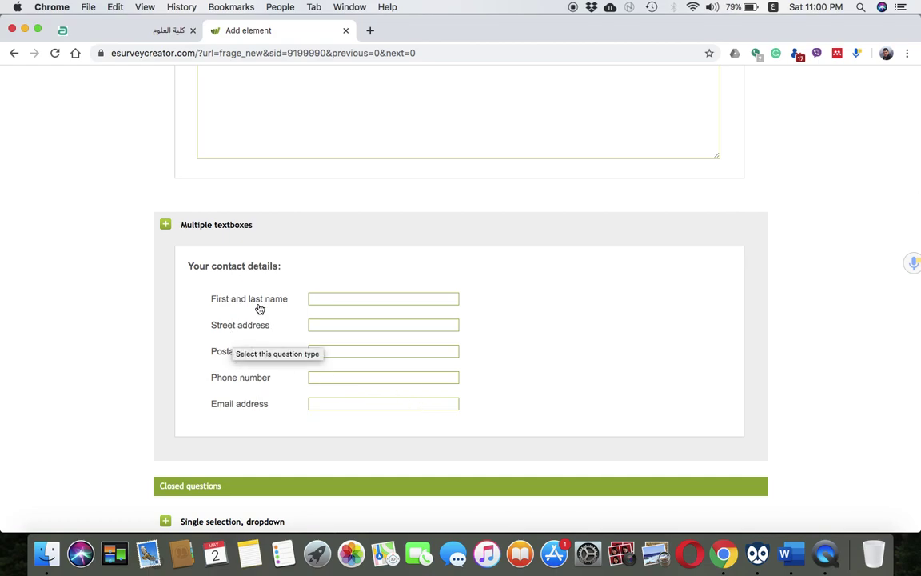
pyautogui.scroll(-5, 344, 400)
pyautogui.scroll(-7, 314, 430)
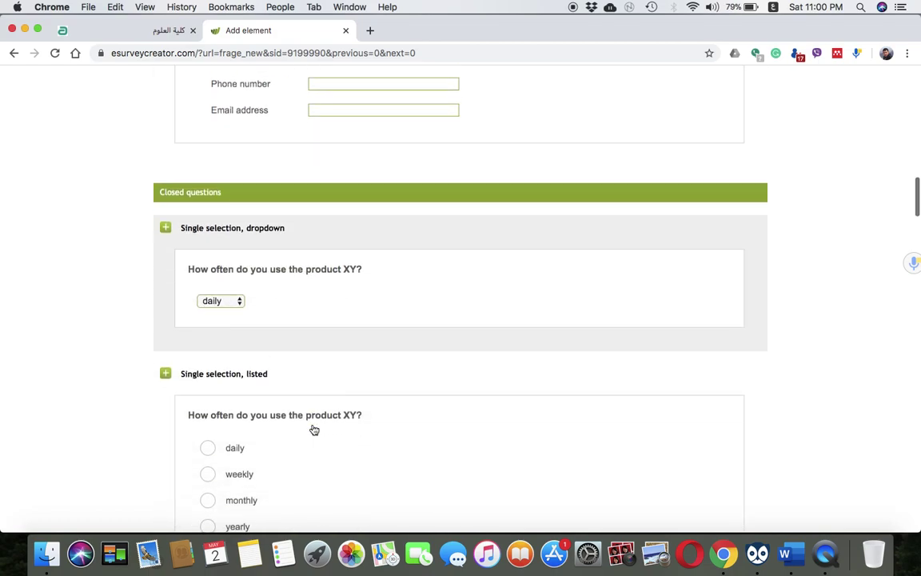
pyautogui.scroll(13, 314, 430)
pyautogui.scroll(20, 314, 430)
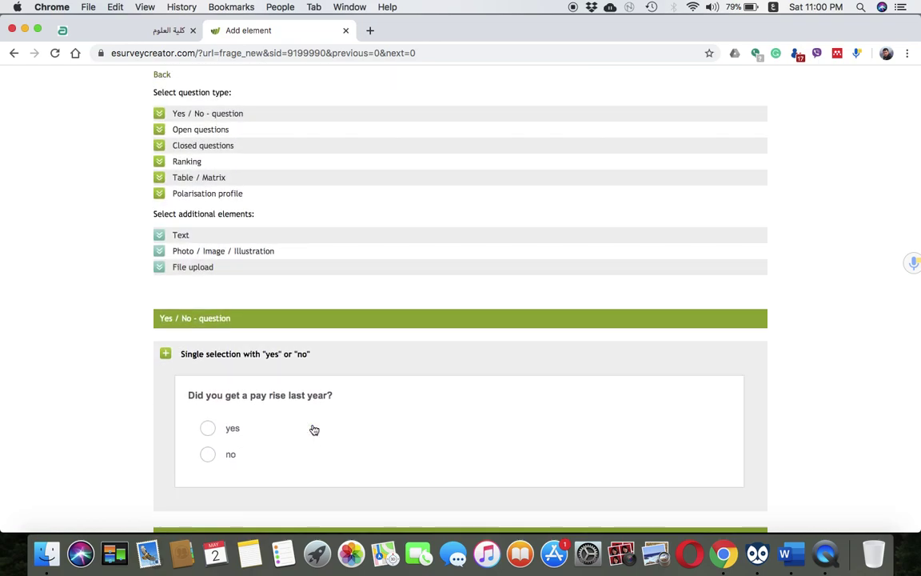
pyautogui.scroll(-7, 314, 431)
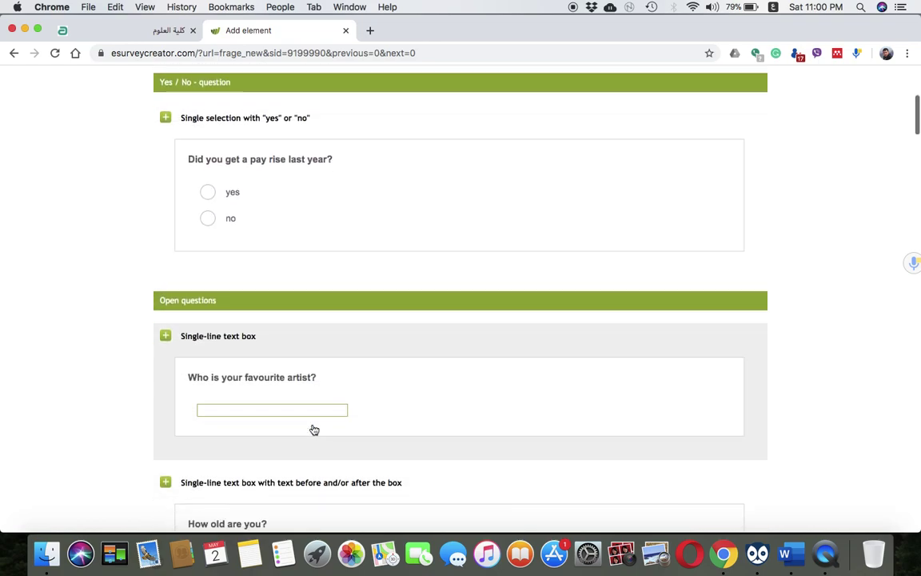
pyautogui.scroll(-3, 315, 430)
# Choose the single-line text box question type and begin the question with 'السؤال الاول:'
pyautogui.click(319, 289)
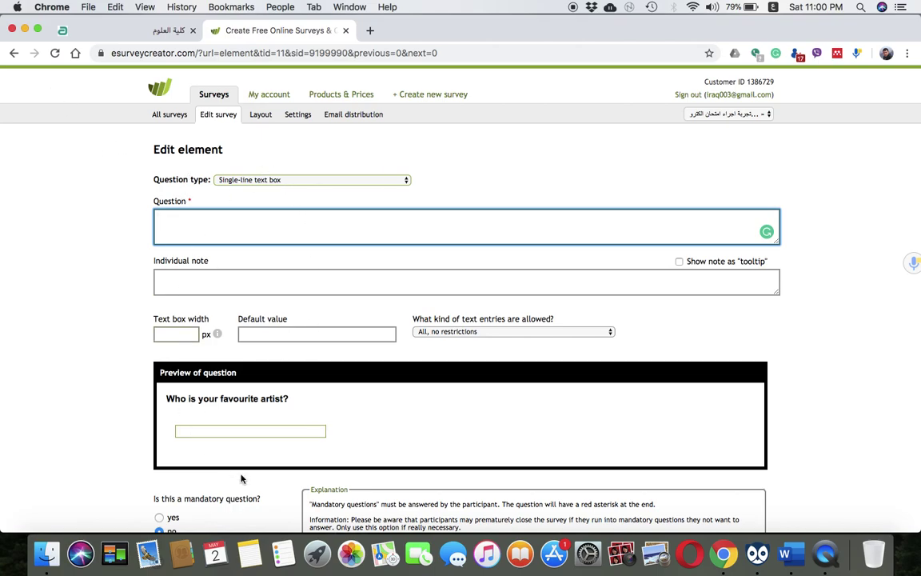
pyautogui.scroll(-3, 260, 483)
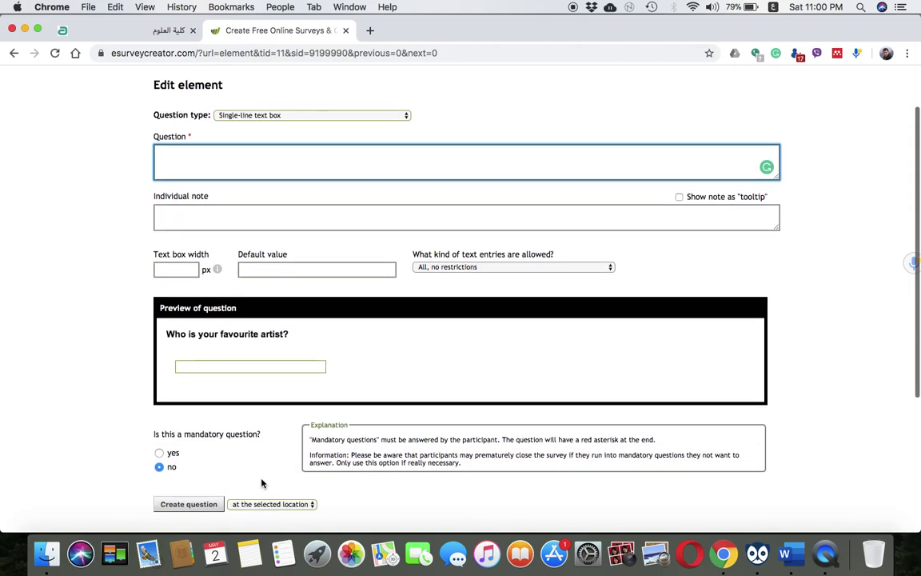
pyautogui.scroll(1, 232, 431)
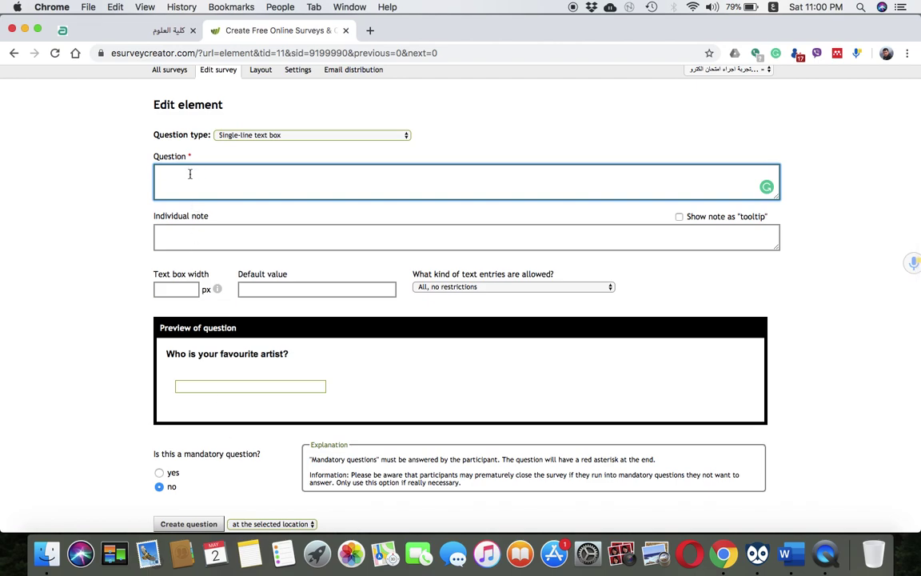
pyautogui.write('سؤال')
pyautogui.press('BackSpace')
pyautogui.press('BackSpace')
pyautogui.press('BackSpace')
pyautogui.press('BackSpace')
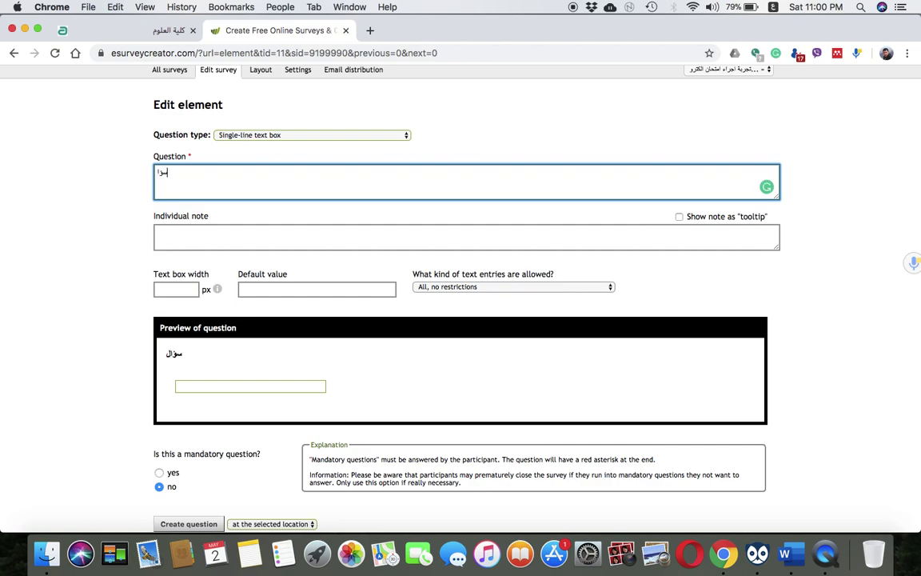
pyautogui.write('السؤال الاول')
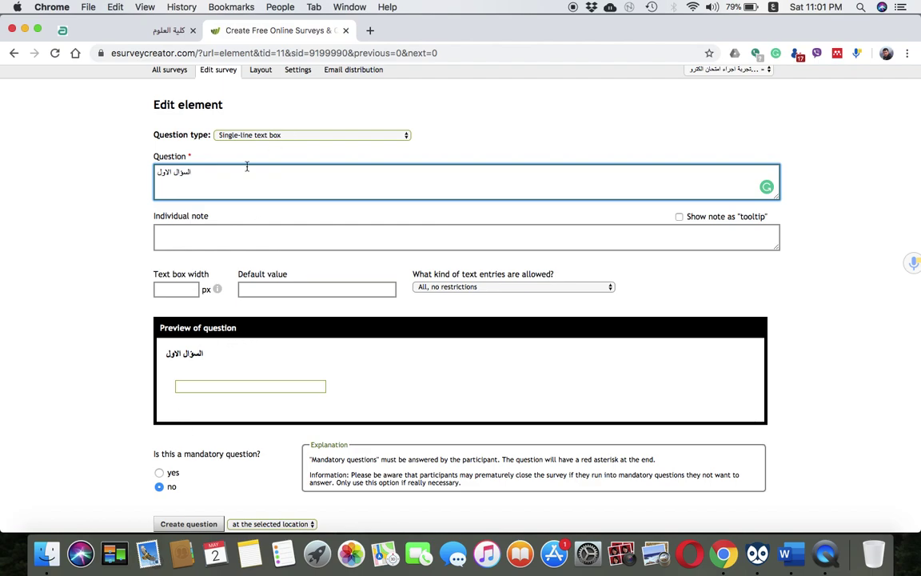
pyautogui.write(':')
# Complete the question 'اذكر اهم منصة يستخدمها الباحث في جامعات العراق للتحري عن معلومات المجلات العلمية لغرض النسر؟'
pyautogui.write('اذكر اه')
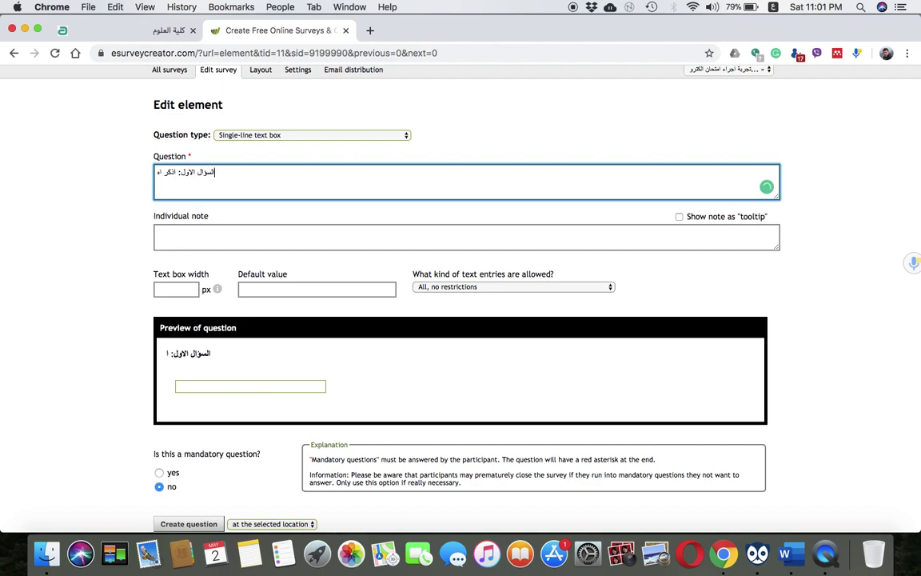
pyautogui.write('م منصة ')
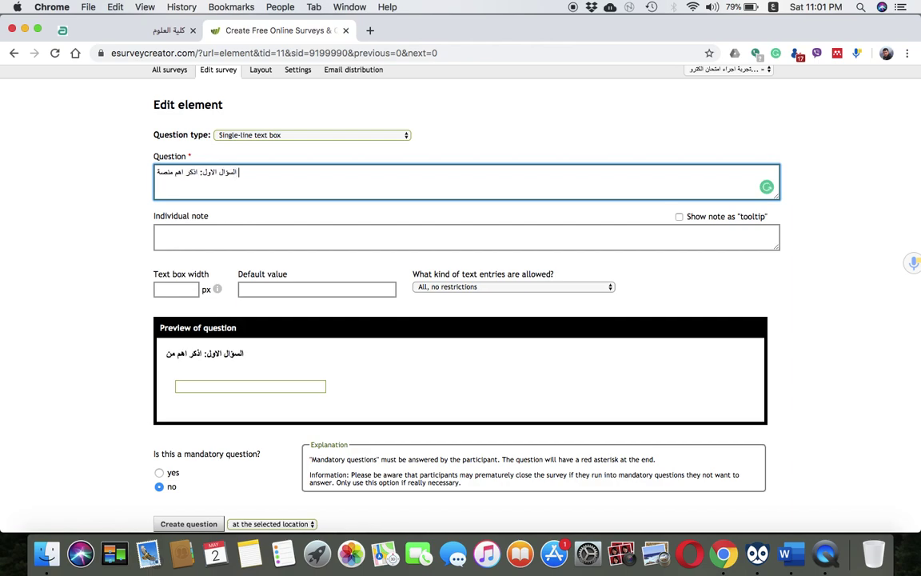
pyautogui.write('يستخد')
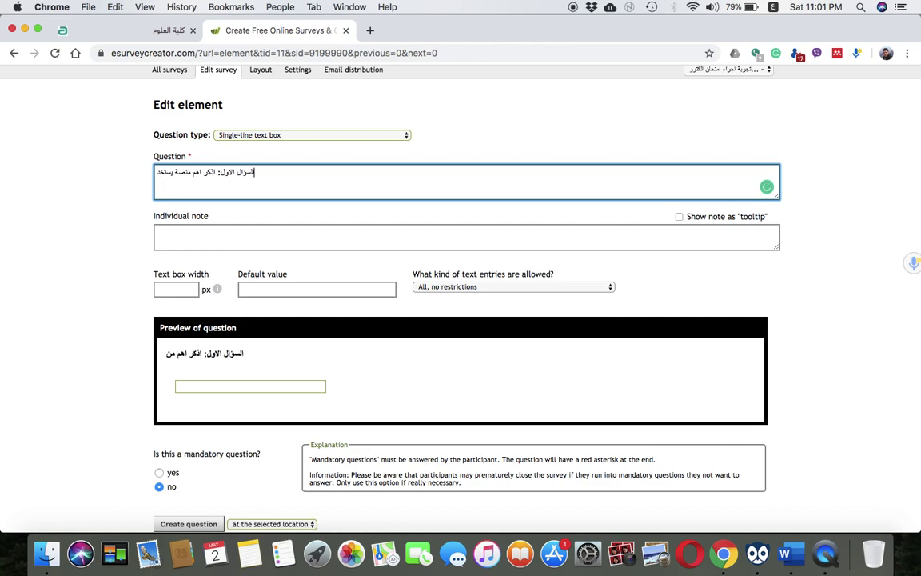
pyautogui.write('مها الباح')
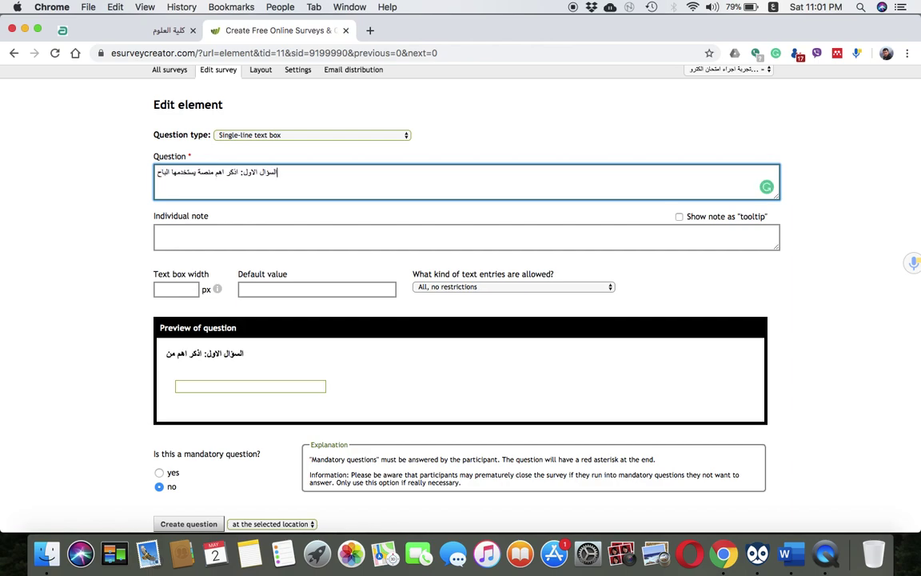
pyautogui.write('ث في جامع')
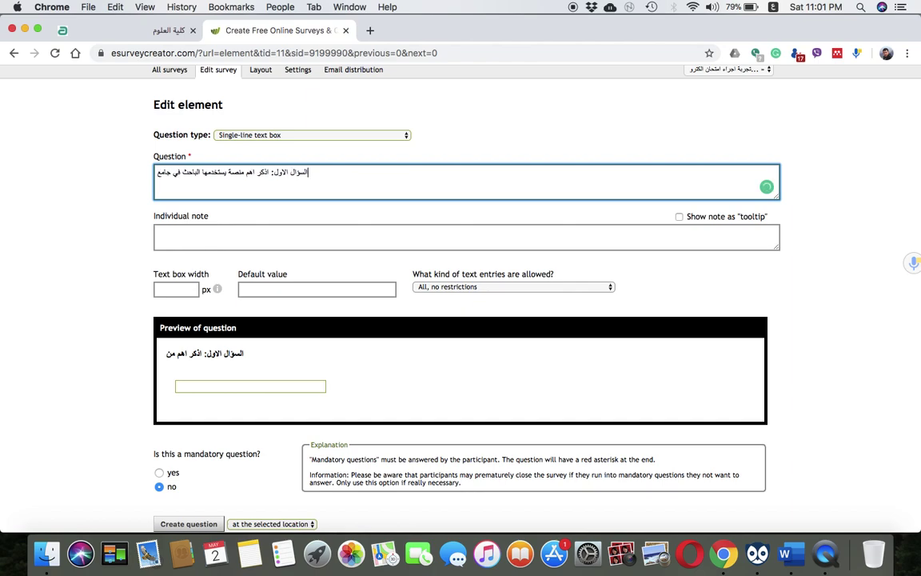
pyautogui.write('ات العراق ل')
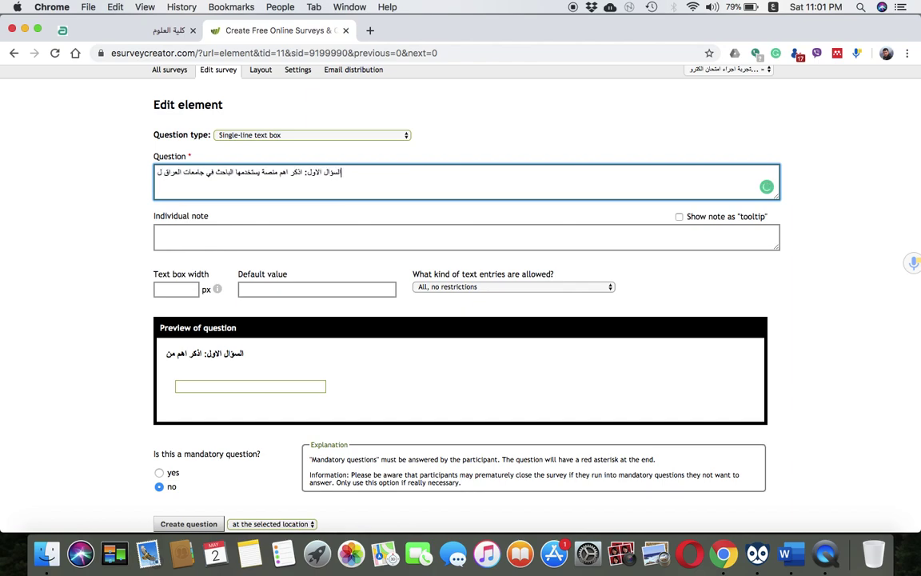
pyautogui.write('لتحري عن')
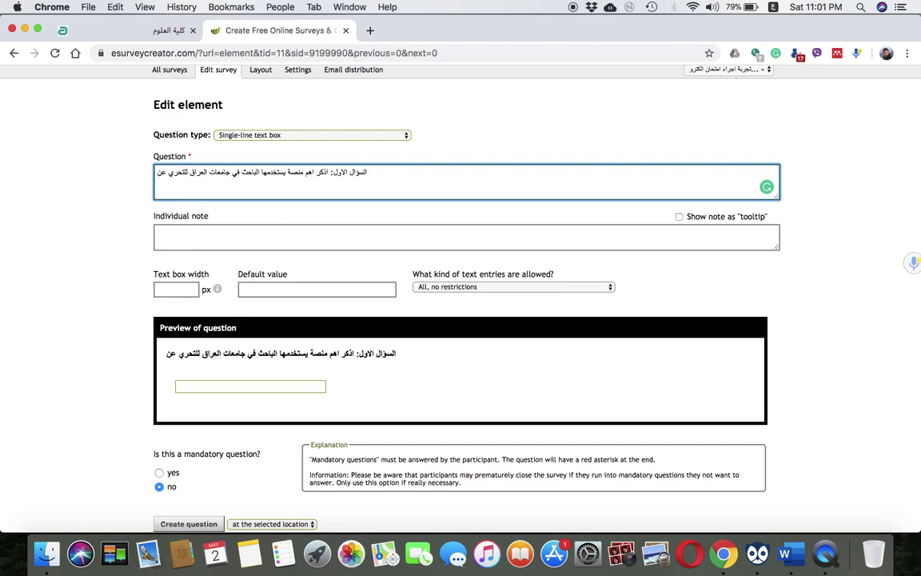
pyautogui.write(' رانكات')
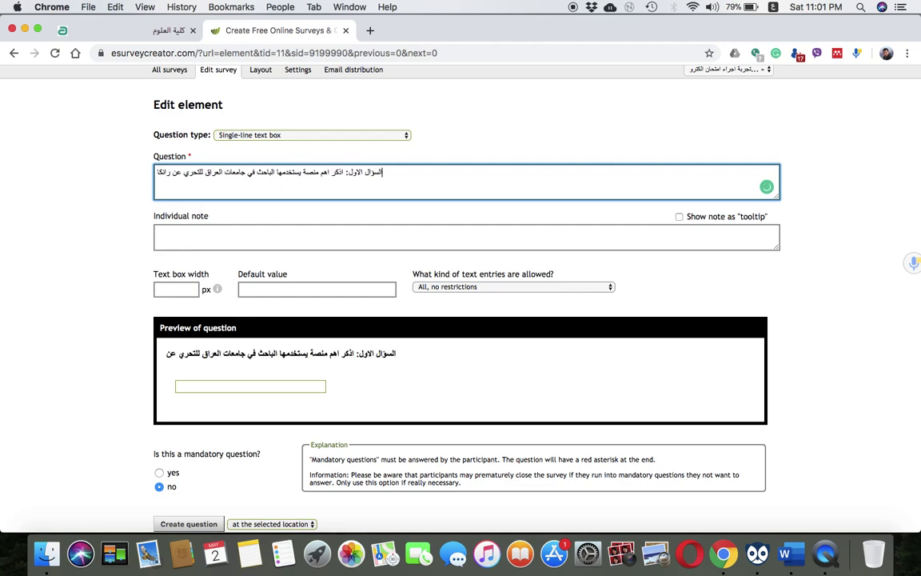
pyautogui.press('BackSpace')
pyautogui.press('BackSpace')
pyautogui.press('BackSpace')
pyautogui.press('BackSpace')
pyautogui.press('BackSpace')
pyautogui.press('BackSpace')
pyautogui.press('BackSpace')
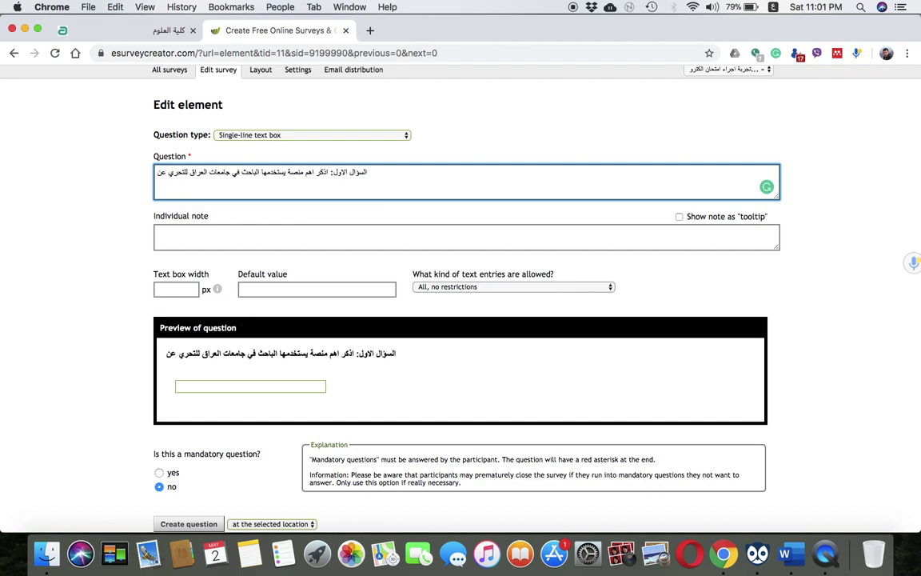
pyautogui.write('معلومات المجلات العلمية ')
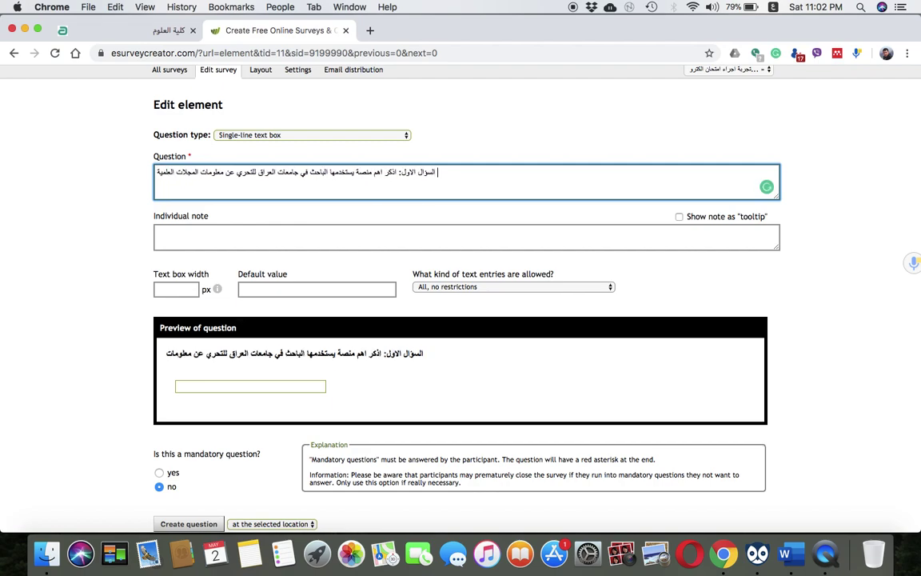
pyautogui.write('لغرض النسر')
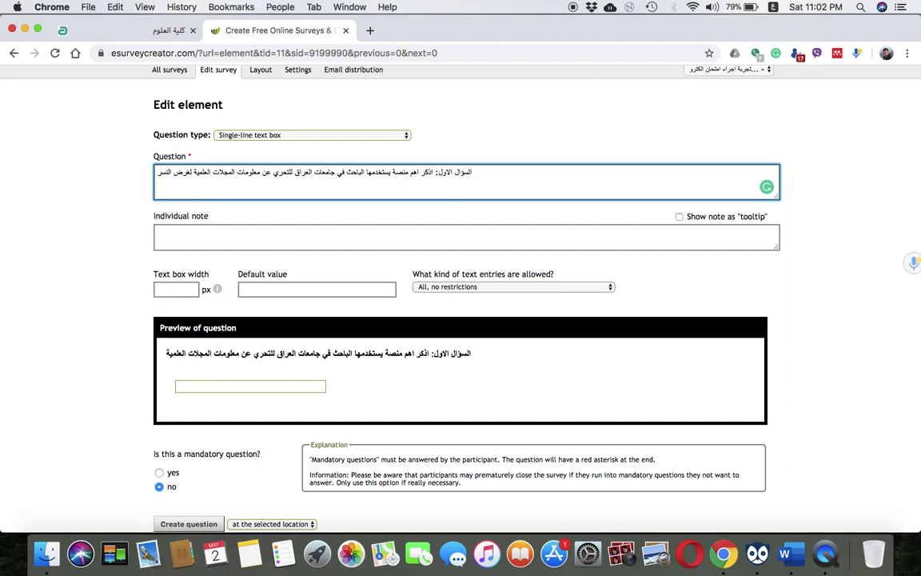
pyautogui.write('؟')
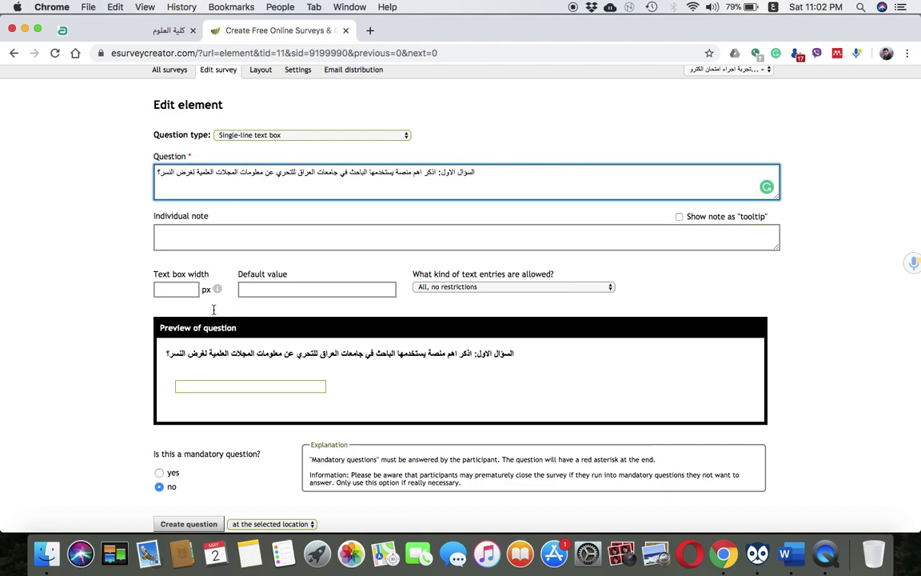
pyautogui.click(235, 390)
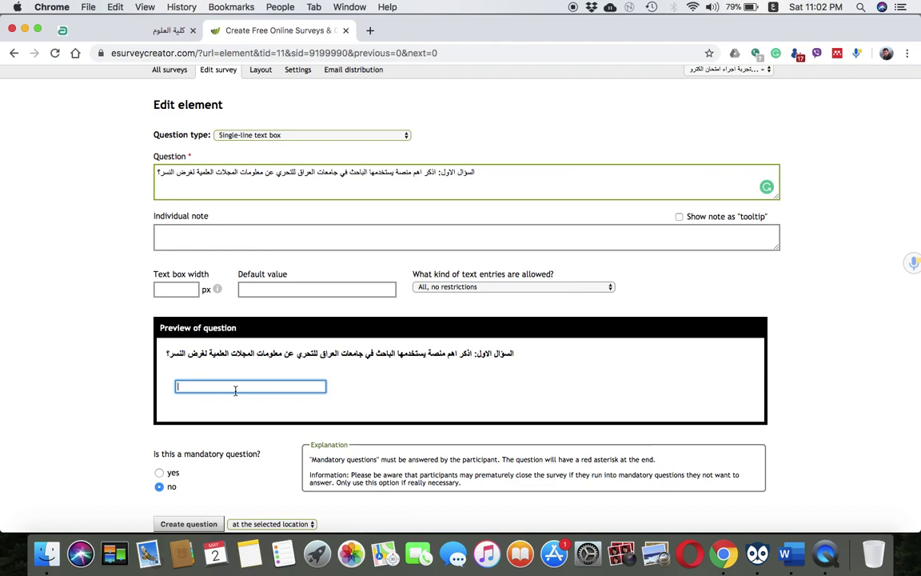
# Add the individual note 'اذكر مثال واحد فقط' under the question
pyautogui.click(165, 172)
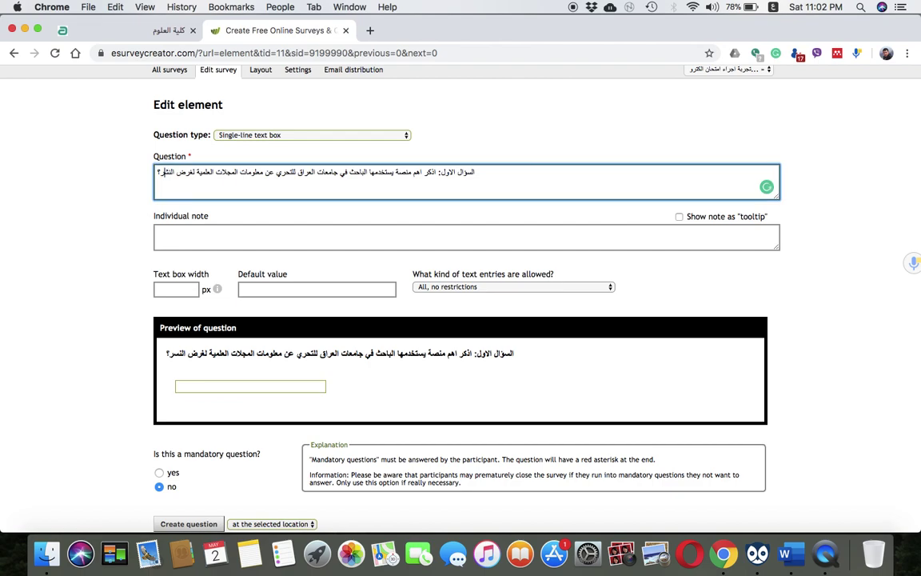
pyautogui.click(183, 238)
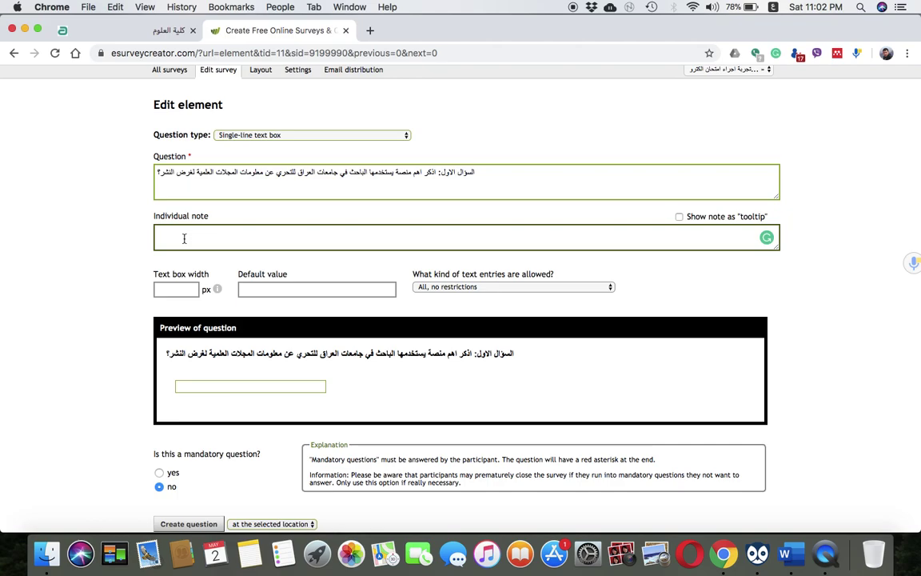
pyautogui.scroll(-5, 183, 238)
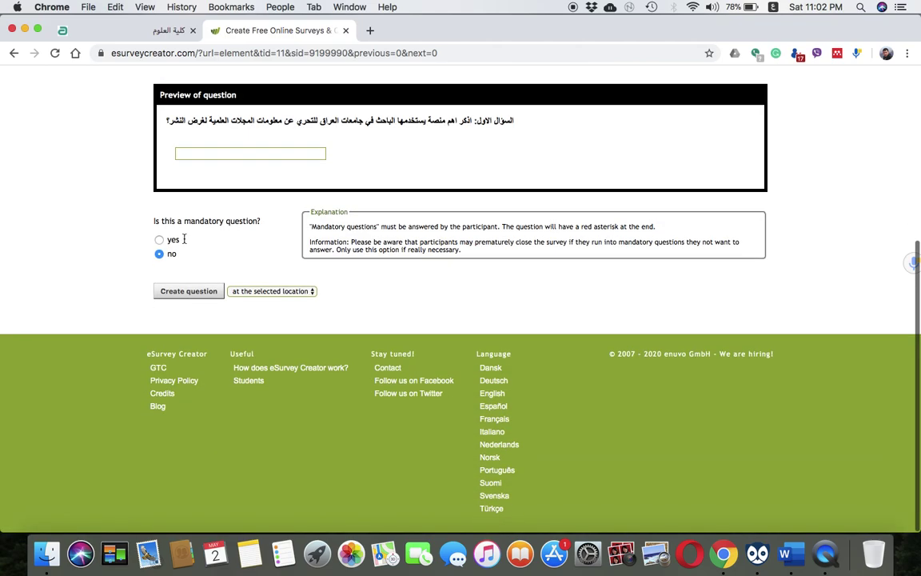
pyautogui.scroll(6, 183, 239)
pyautogui.click(174, 281)
pyautogui.write('اذكر ')
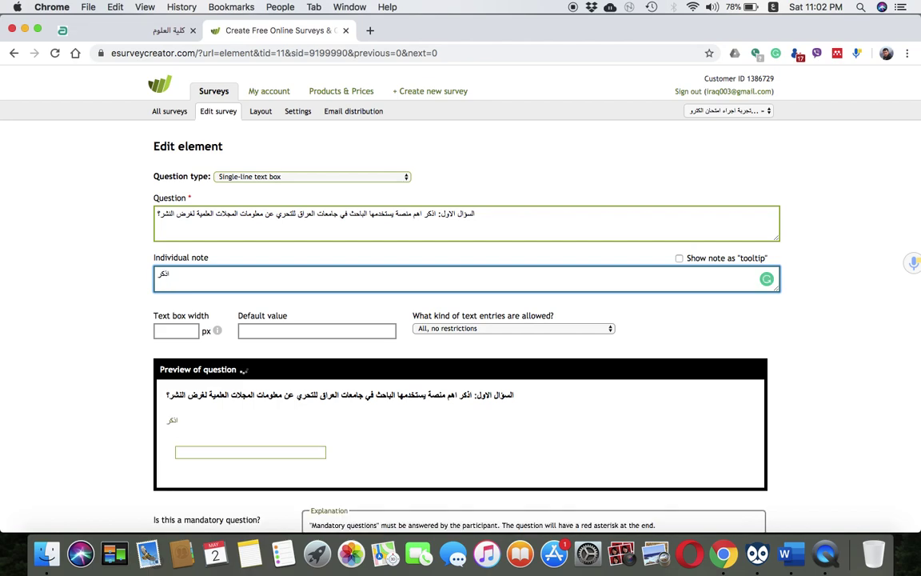
pyautogui.write('مثال واحد فقط')
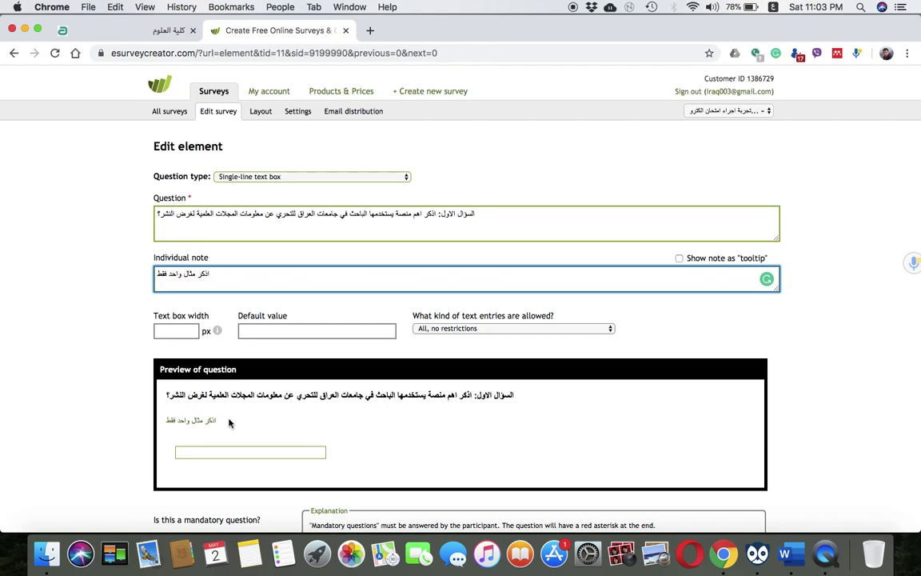
# Switch input back to English and set the answer box width to 500
pyautogui.scroll(-2, 200, 427)
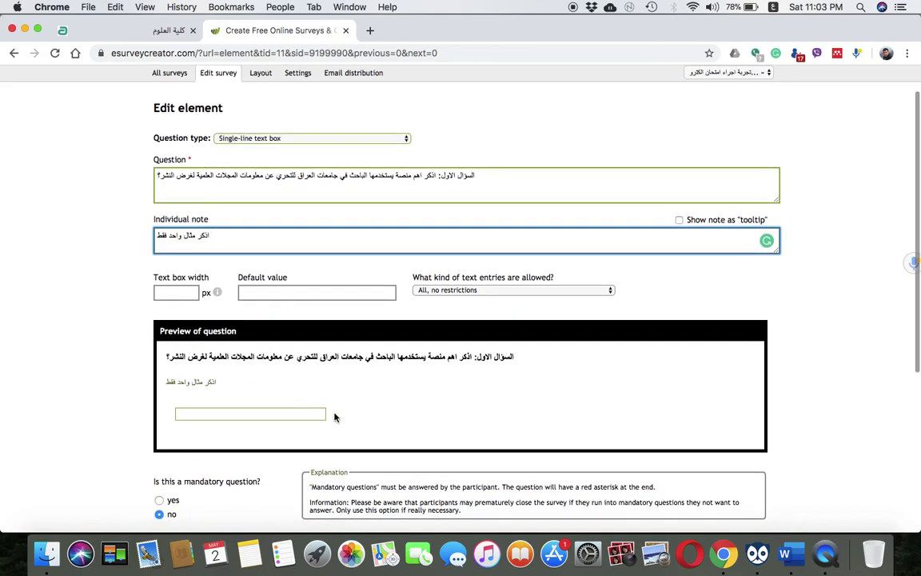
pyautogui.click(236, 415)
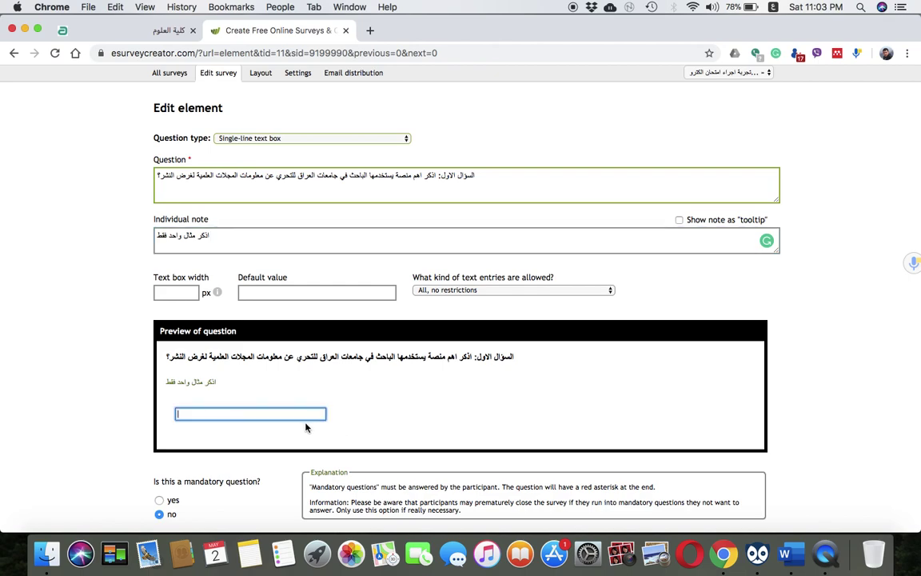
pyautogui.click(169, 293)
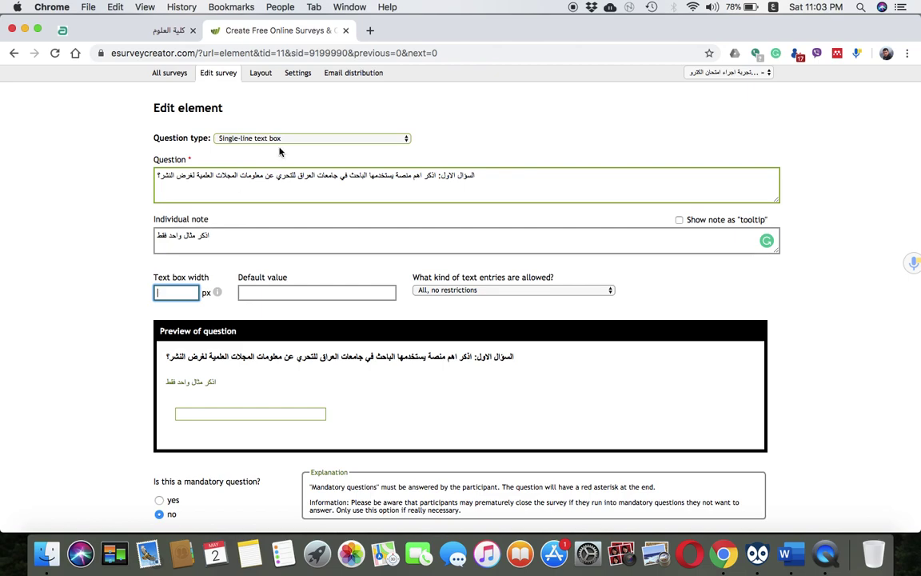
pyautogui.click(773, 7)
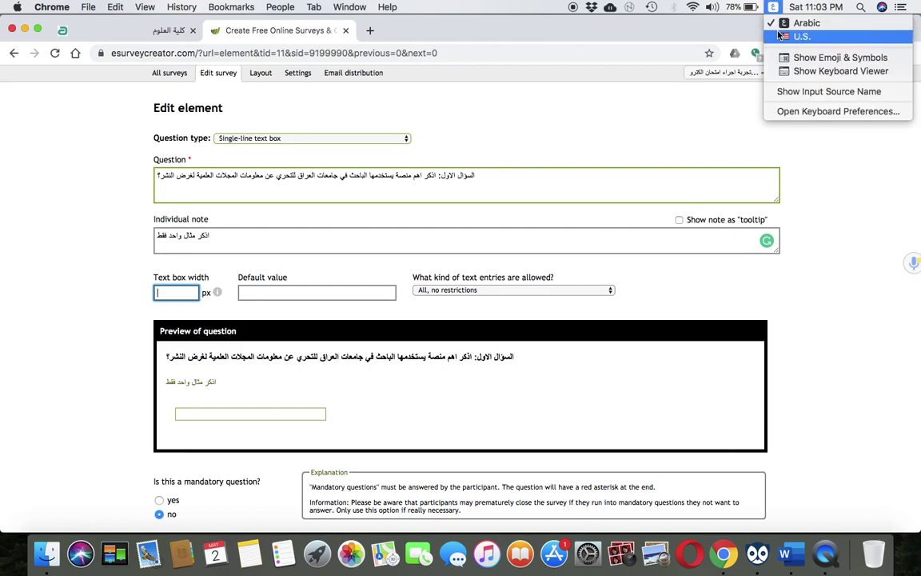
pyautogui.click(799, 36)
pyautogui.write('500')
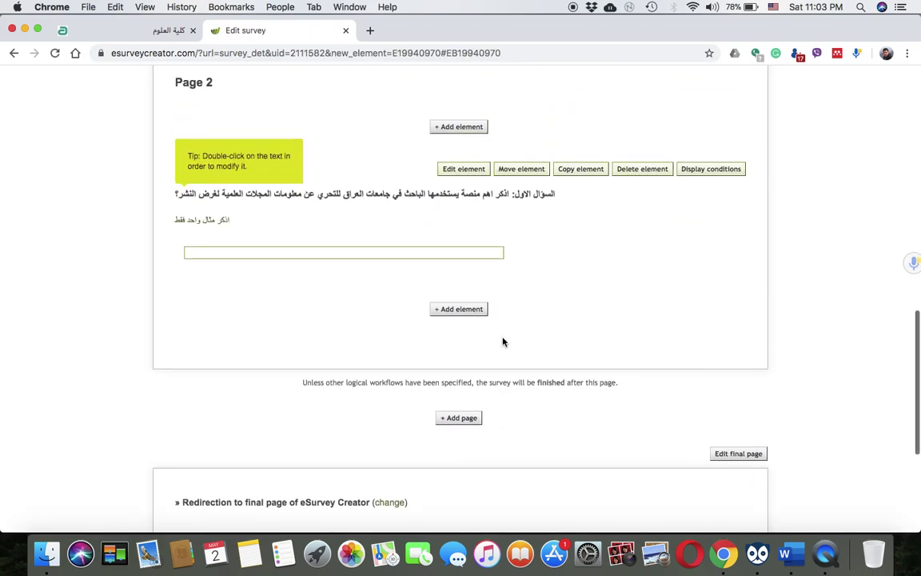
# Reopen the first question, keep 500 px width and 'All, no restrictions' entries, and save
pyautogui.click(468, 210)
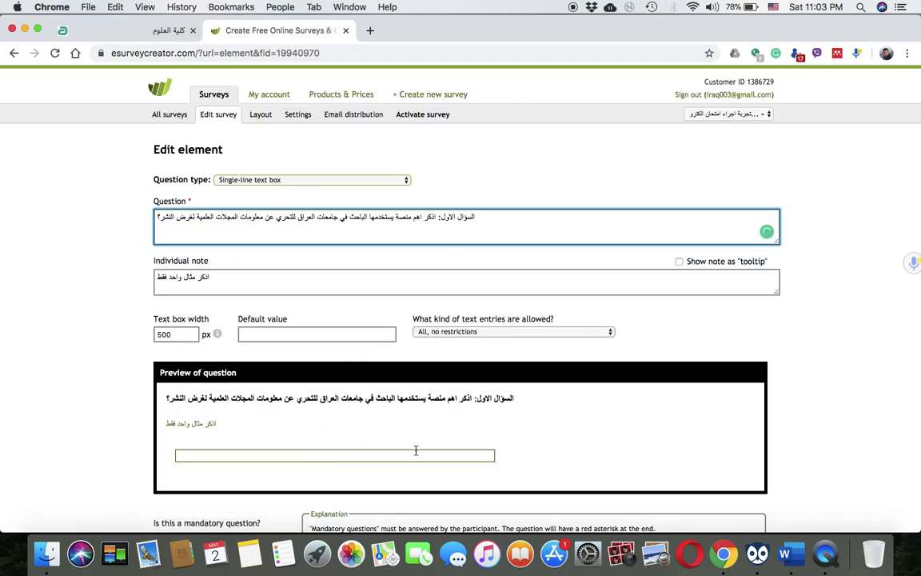
pyautogui.click(171, 335)
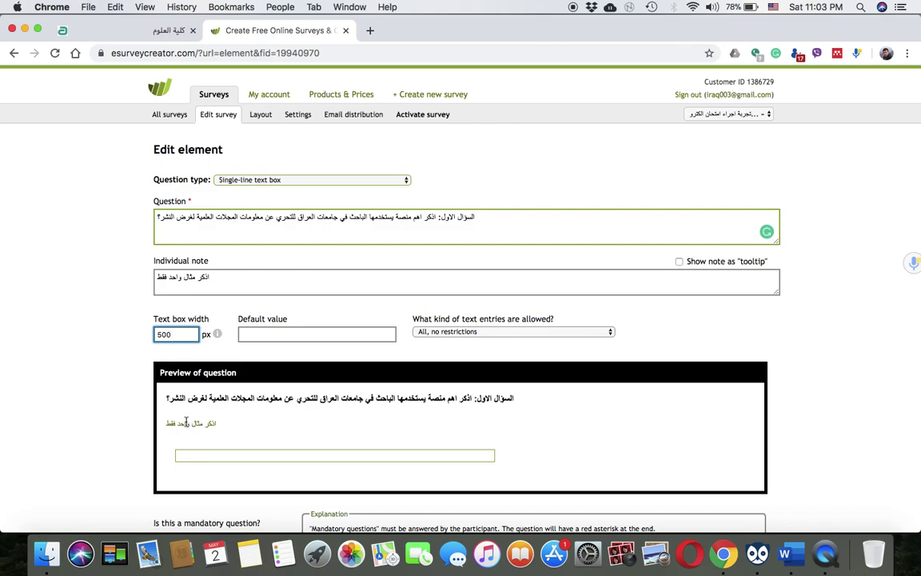
pyautogui.scroll(-2, 185, 421)
pyautogui.scroll(-1, 347, 275)
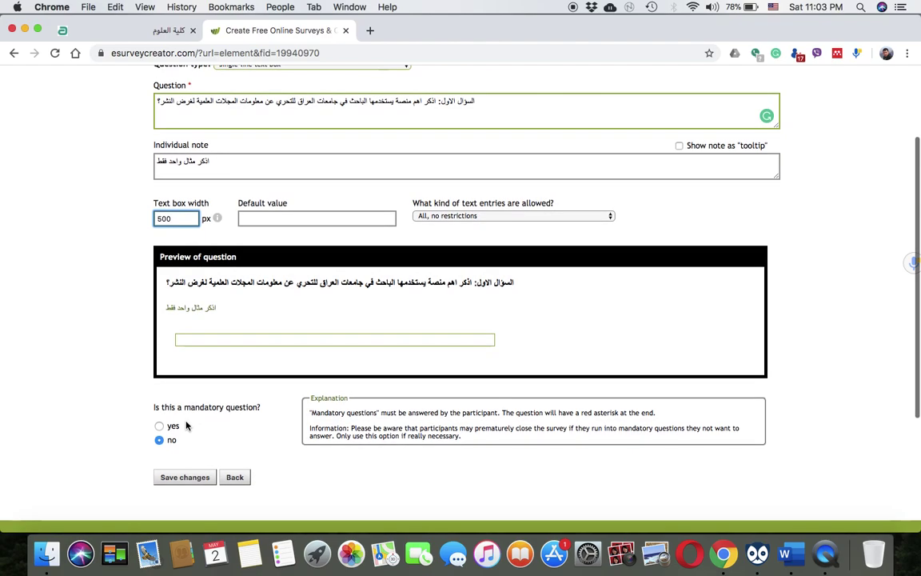
pyautogui.click(439, 217)
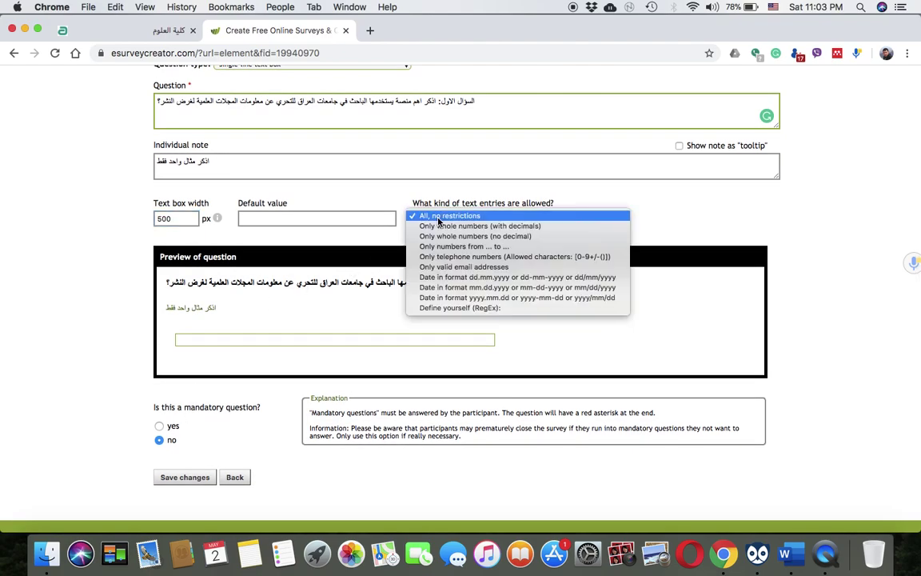
pyautogui.click(439, 219)
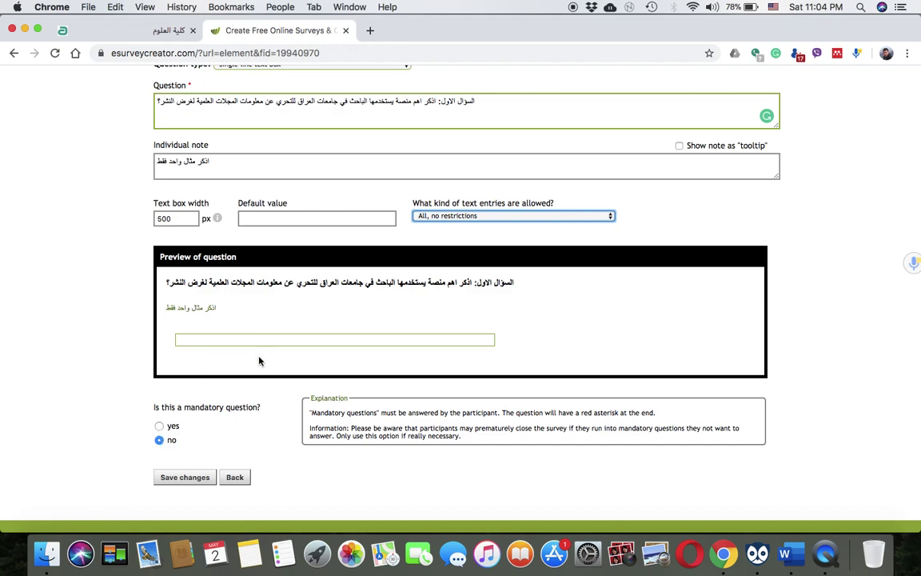
pyautogui.click(195, 478)
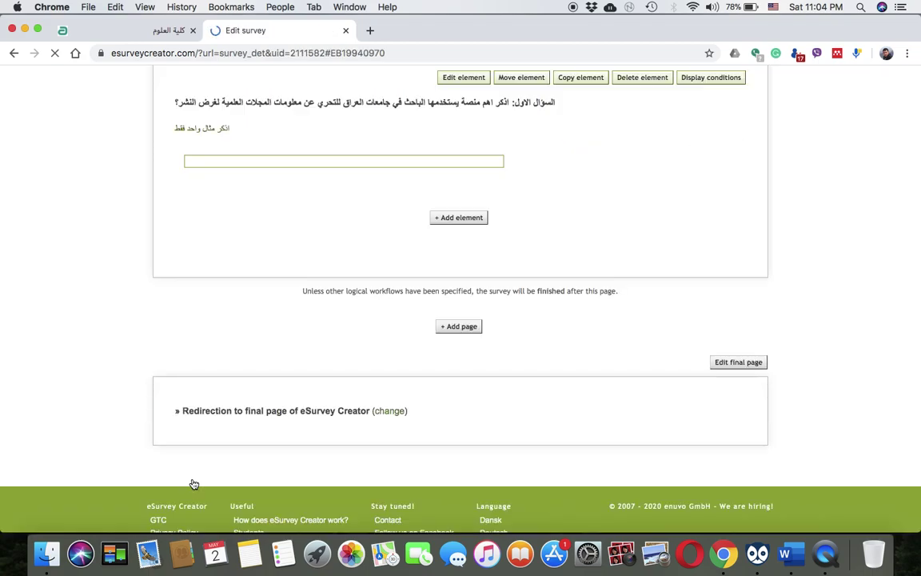
# Review Page 2's saved journal-platform question and add a new element below it
pyautogui.scroll(3, 286, 286)
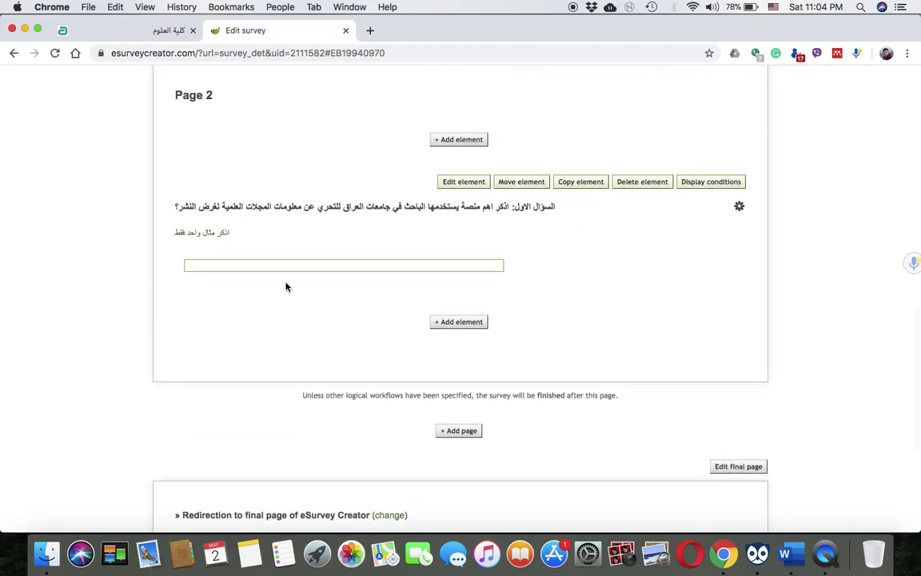
pyautogui.scroll(2, 286, 286)
pyautogui.scroll(-2, 286, 286)
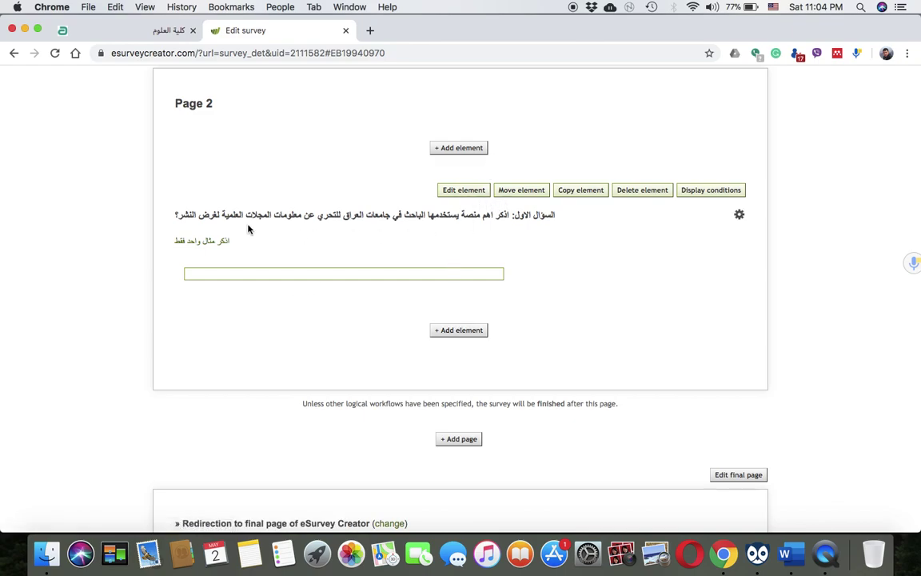
pyautogui.click(440, 331)
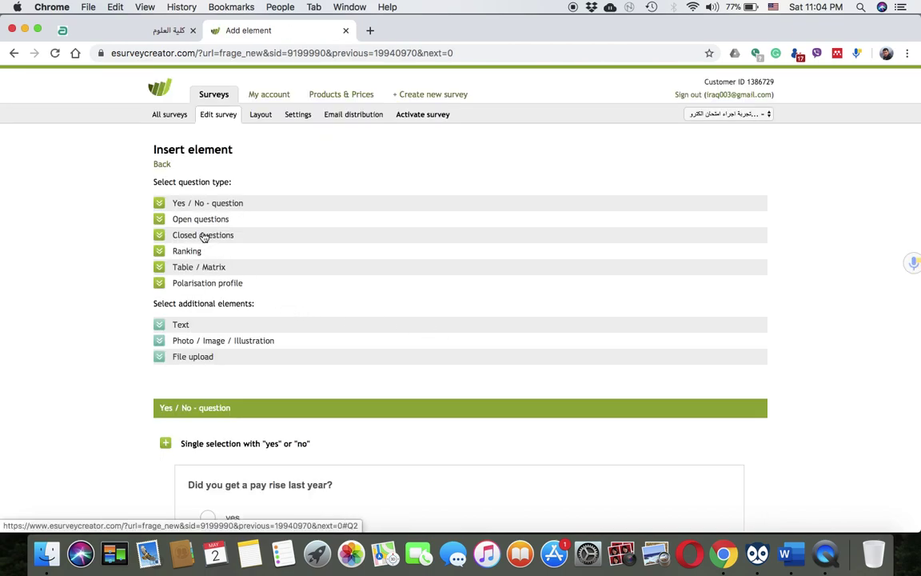
# Add a Single-line text box question, clear the mistyped text and switch input to Arabic
pyautogui.click(200, 220)
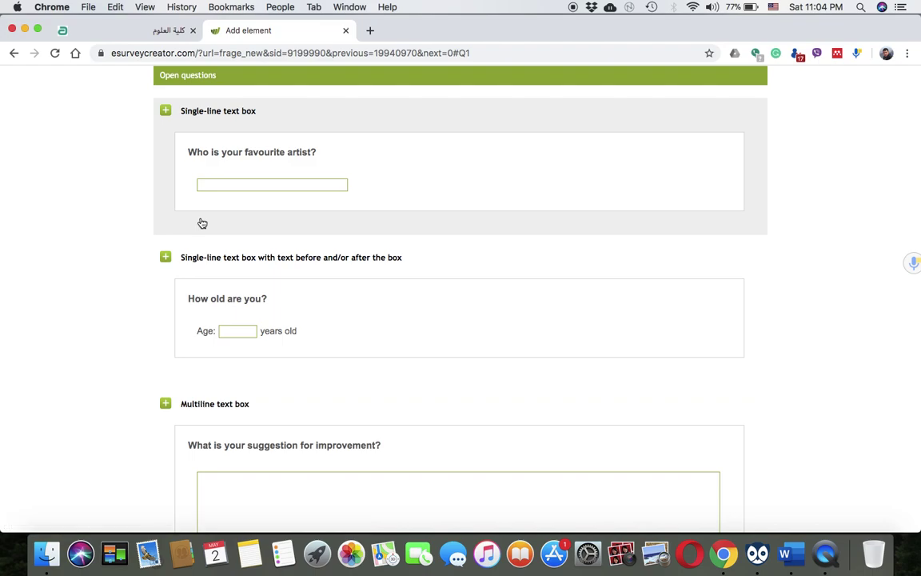
pyautogui.click(248, 180)
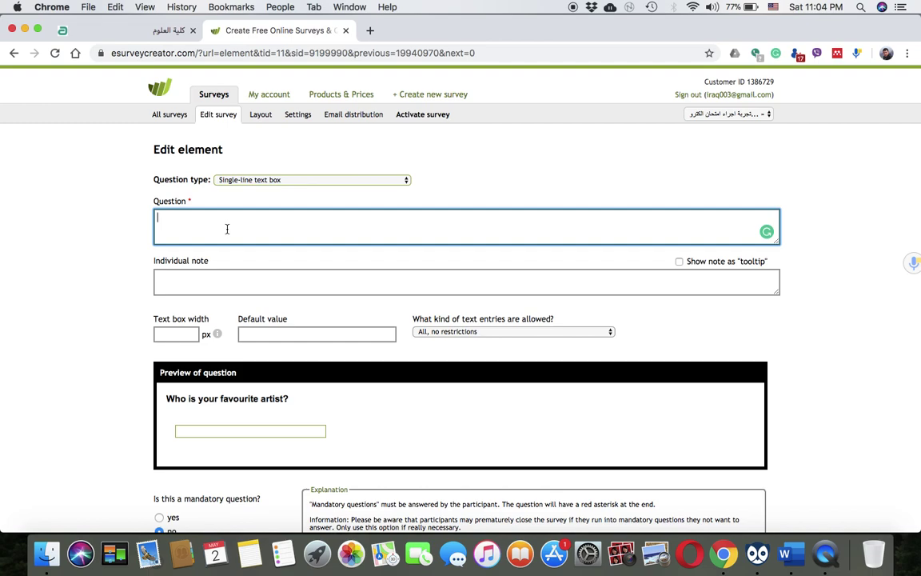
pyautogui.write('hc;n')
pyautogui.press('super+a')
pyautogui.press('BackSpace')
pyautogui.click(743, 7)
pyautogui.click(774, 7)
pyautogui.click(802, 22)
# Enter the Arabic question asking for one platform identifying the journal category, ending with a period
pyautogui.write('اذكر مثال واحد ل')
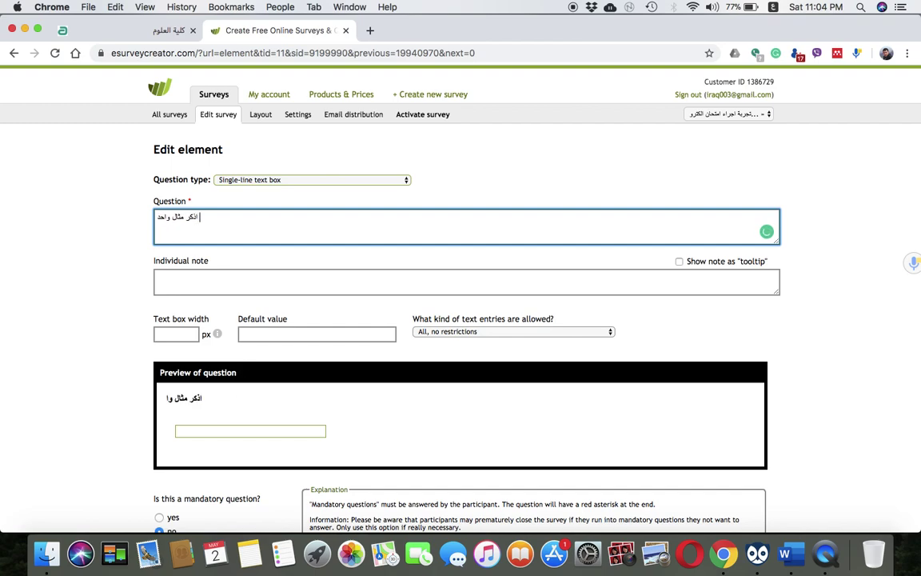
pyautogui.write('منصة')
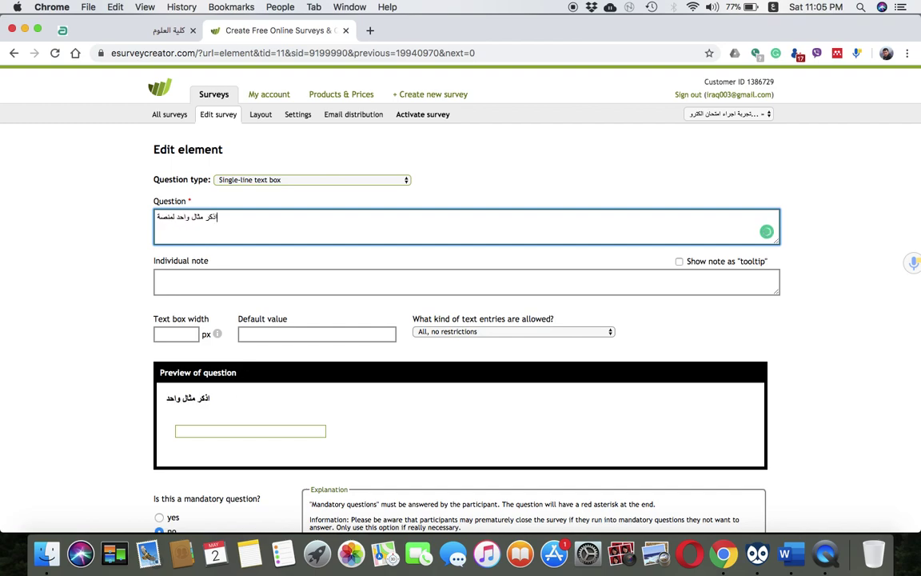
pyautogui.write(' يمك')
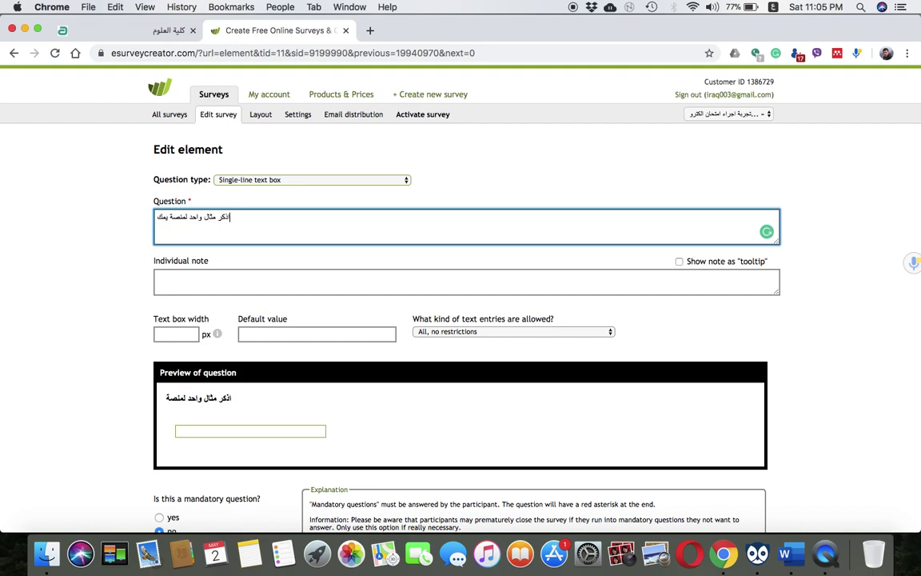
pyautogui.write('ن من خلال')
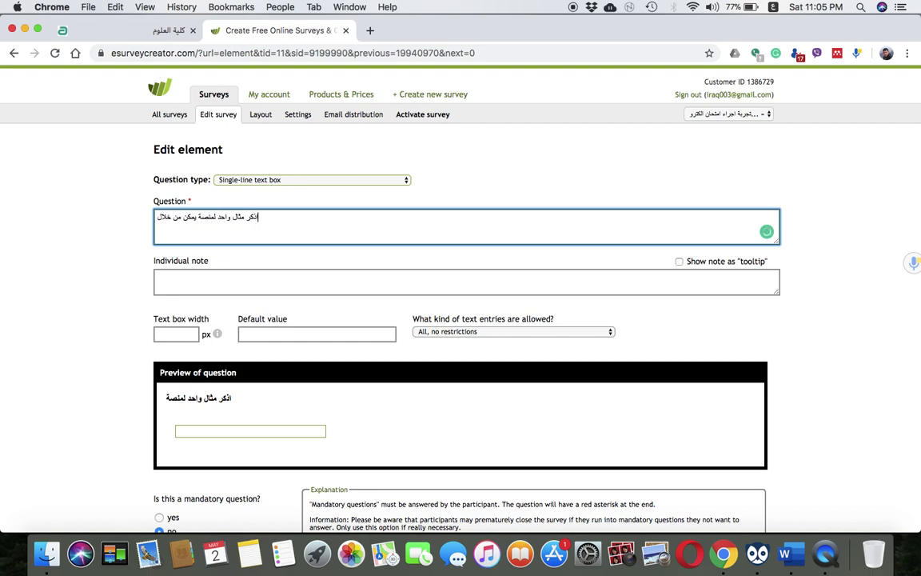
pyautogui.write('ها التعرف عن')
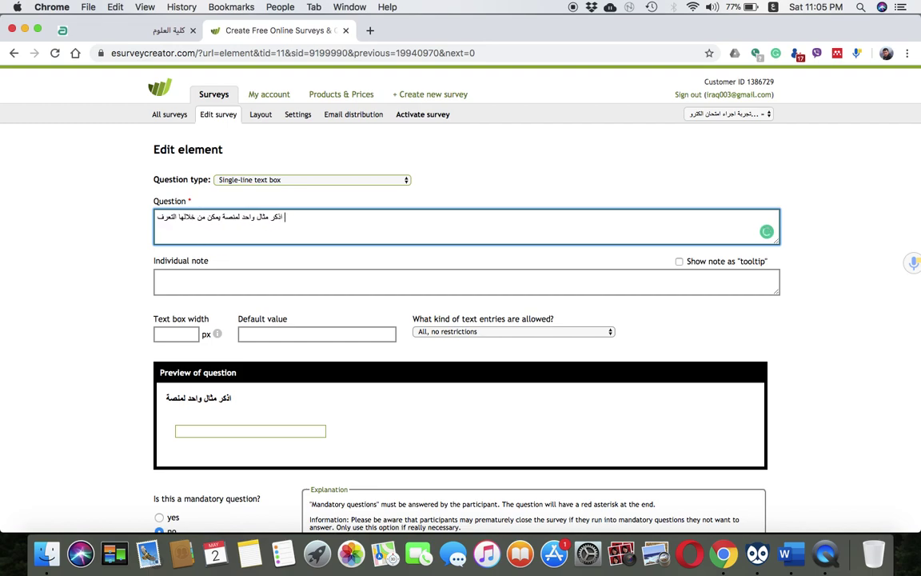
pyautogui.press('BackSpace')
pyautogui.press('BackSpace')
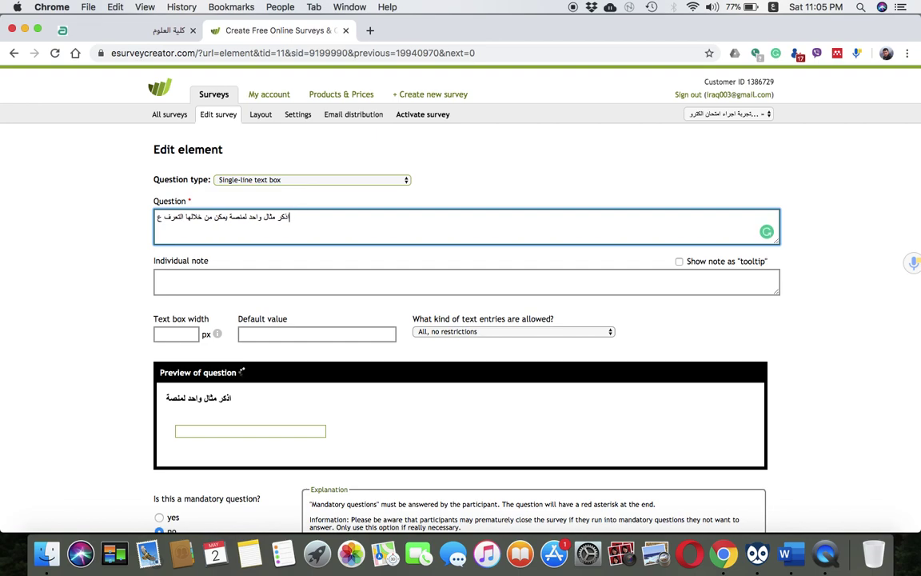
pyautogui.write('لى ')
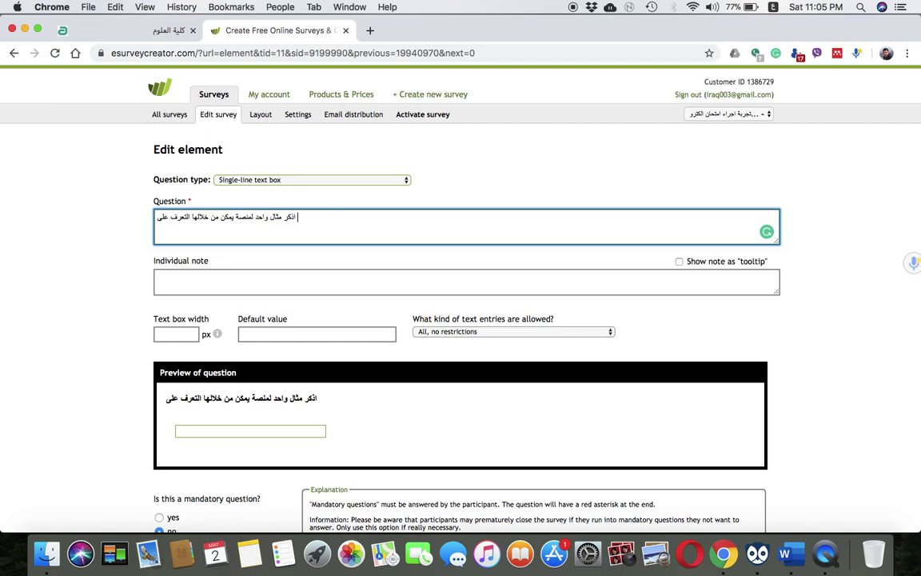
pyautogui.write('صنف')
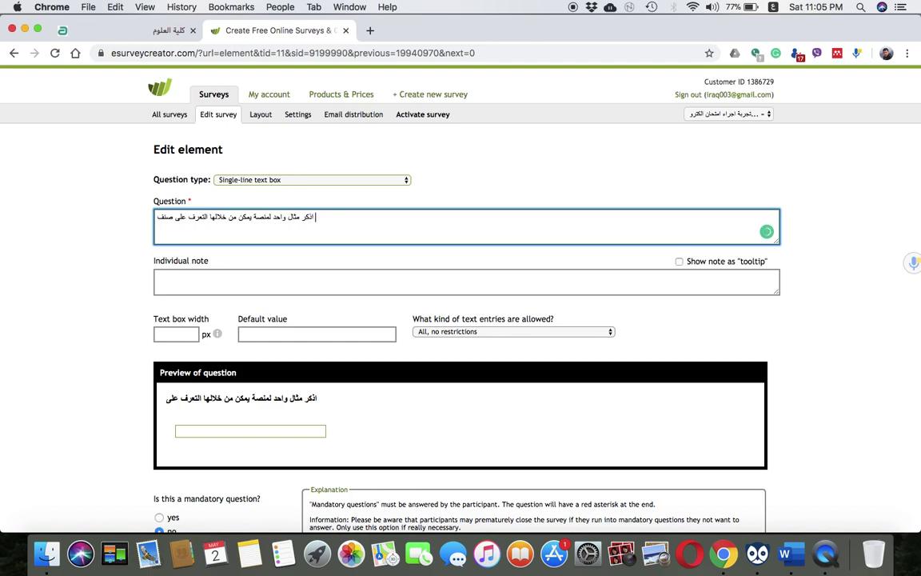
pyautogui.write(' المجلة التي ي')
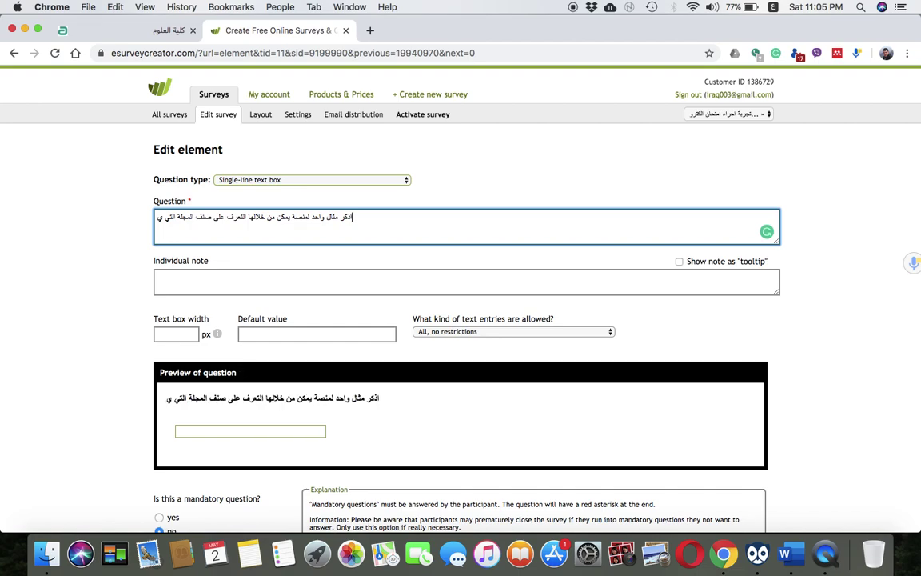
pyautogui.write('ُرغب الن')
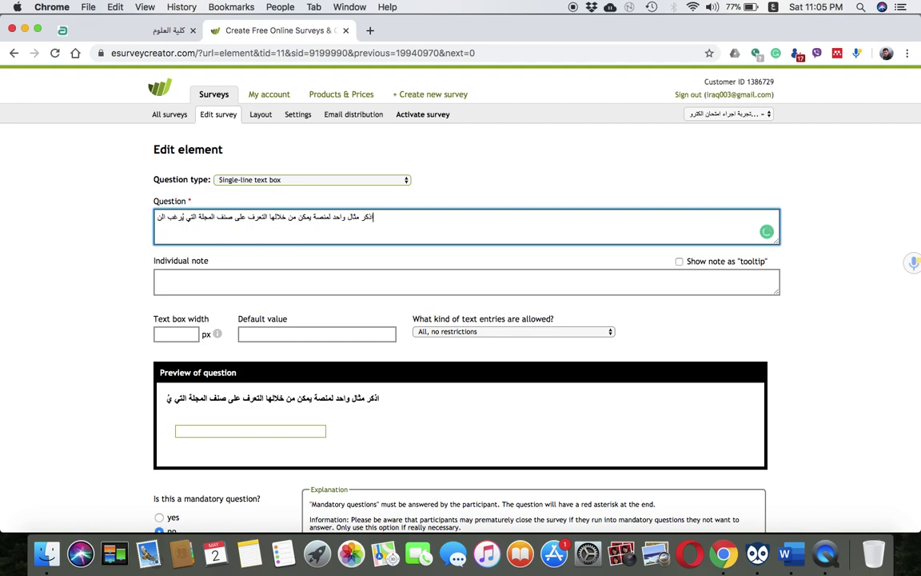
pyautogui.write('شر فيها؟')
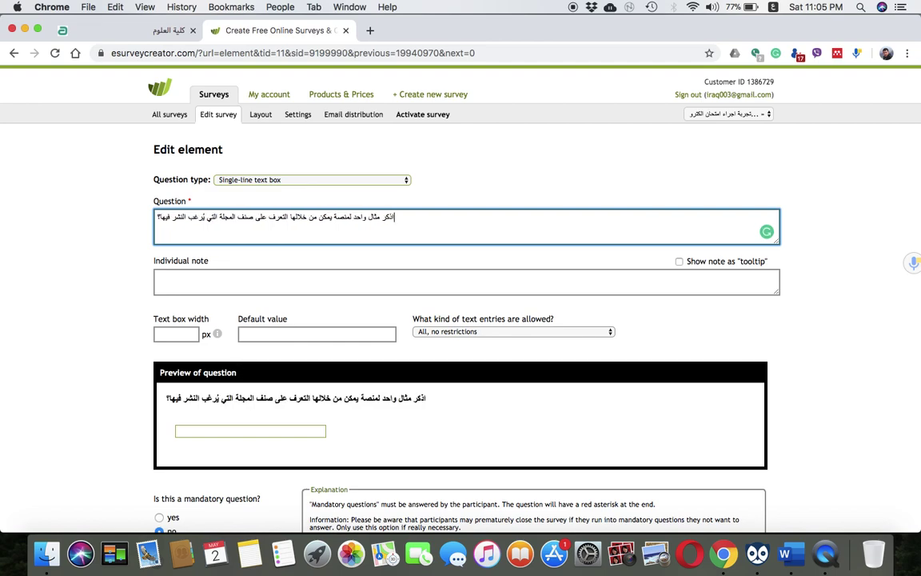
pyautogui.press('BackSpace')
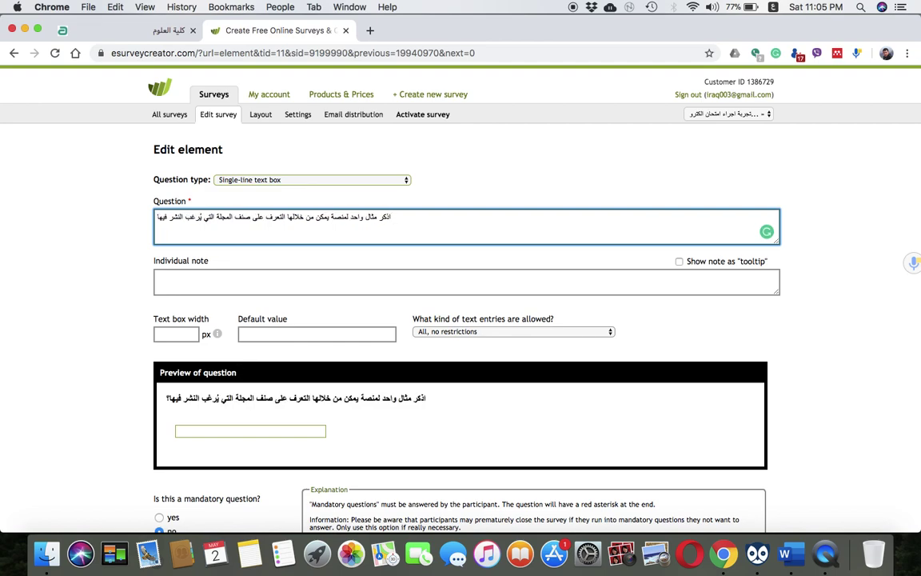
pyautogui.write('.')
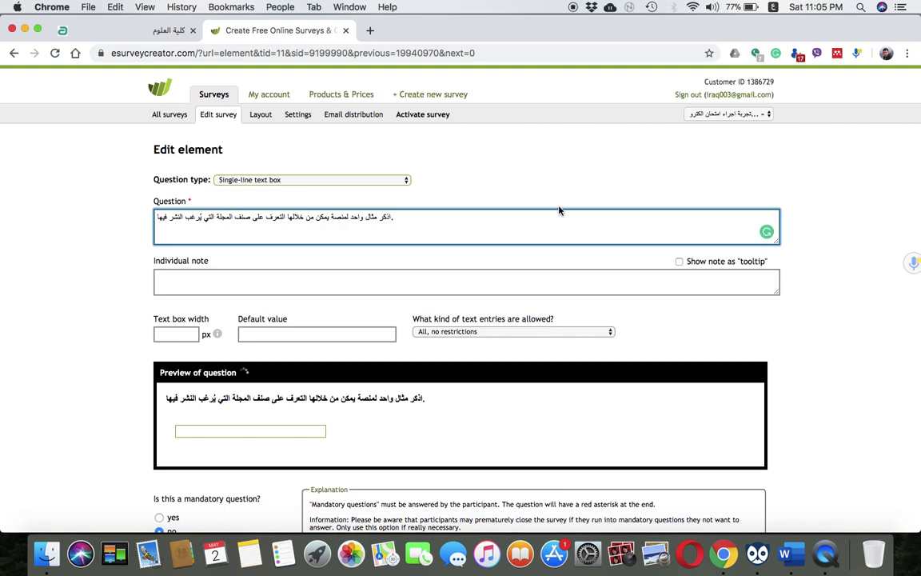
pyautogui.click(315, 286)
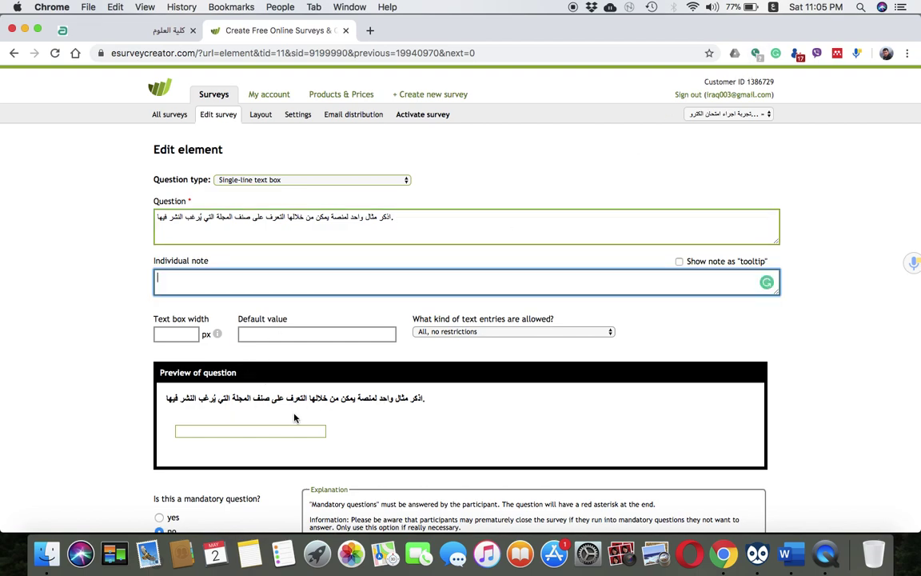
# Add the note 'يقصد بالصنف هي التصانيف' with a second line 'Q1, Q2, Q3 and Q4'
pyautogui.scroll(-2, 213, 276)
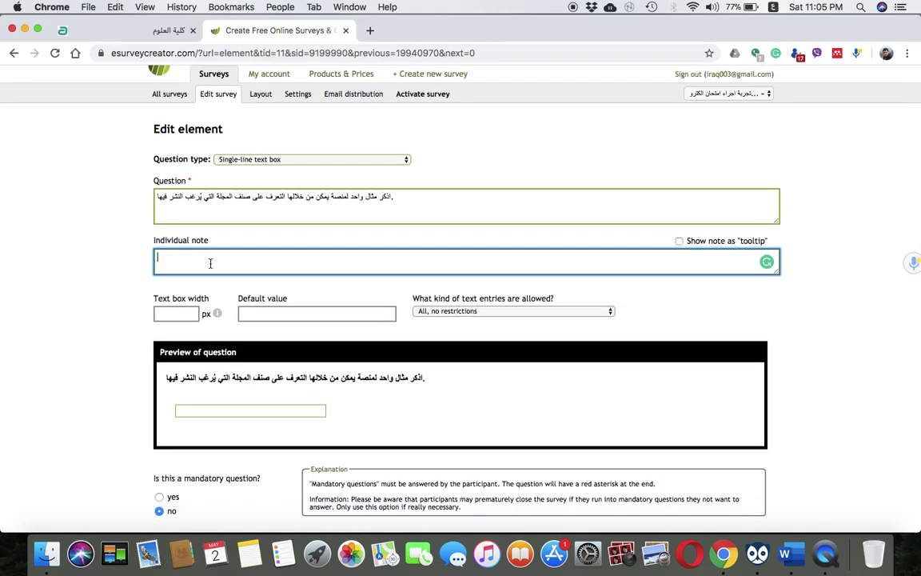
pyautogui.write('يقصد بالصنف هي التصانيف')
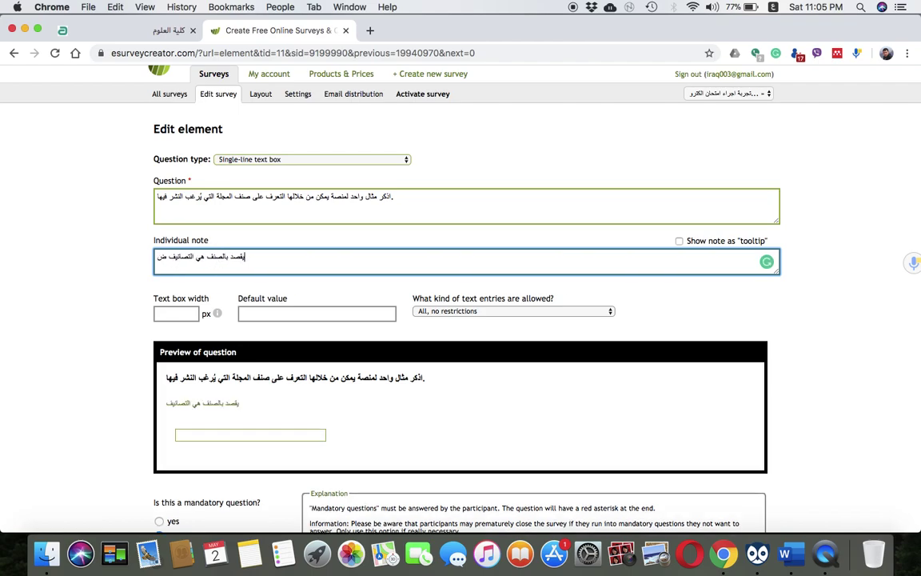
pyautogui.click(775, 7)
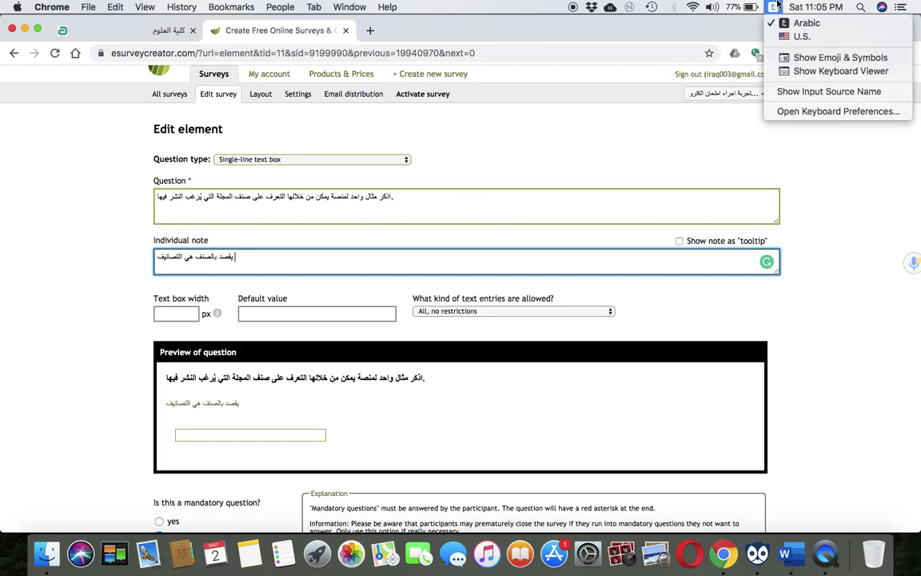
pyautogui.click(801, 36)
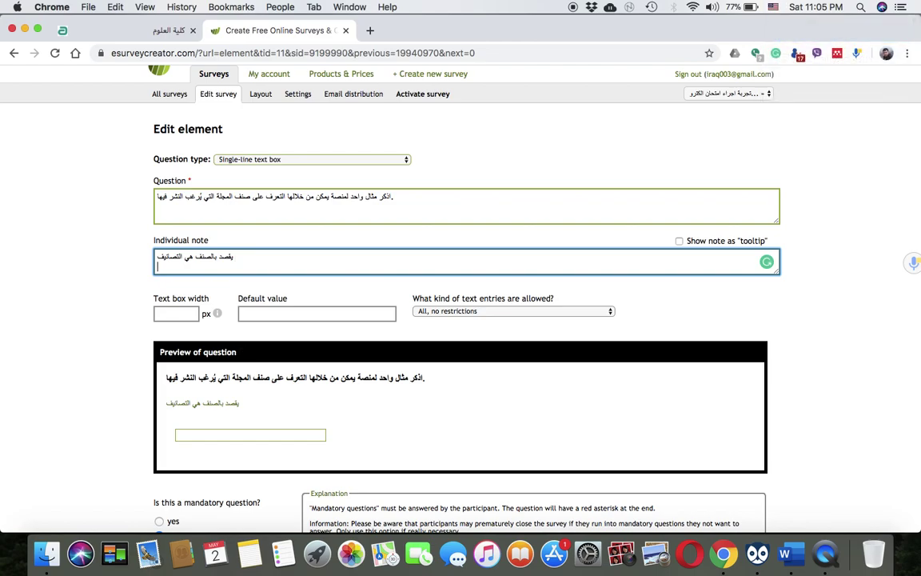
pyautogui.press('Return')
pyautogui.write('Q1')
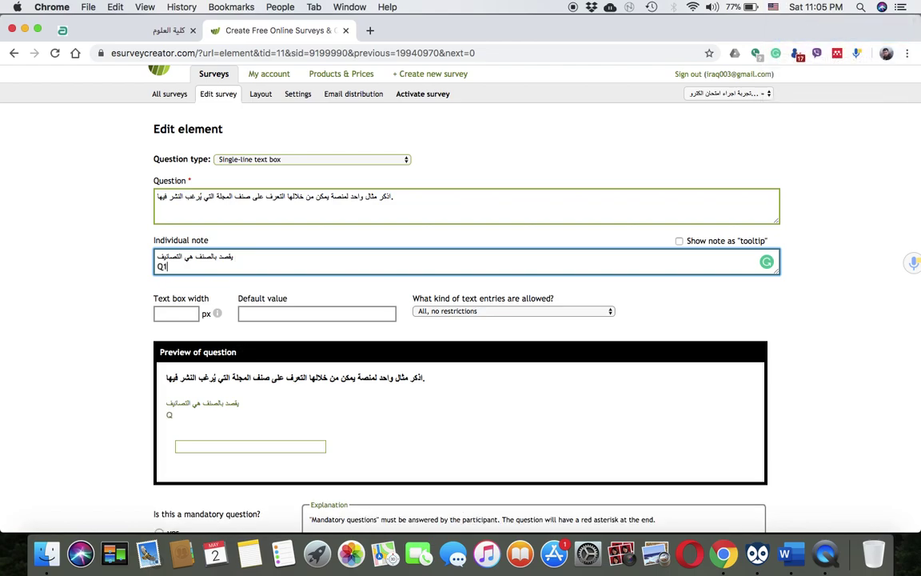
pyautogui.write(', Q2')
pyautogui.write('.')
pyautogui.write(' Q3')
pyautogui.press('BackSpace')
pyautogui.press('BackSpace')
pyautogui.press('BackSpace')
pyautogui.press('BackSpace')
pyautogui.write(', Q3 and')
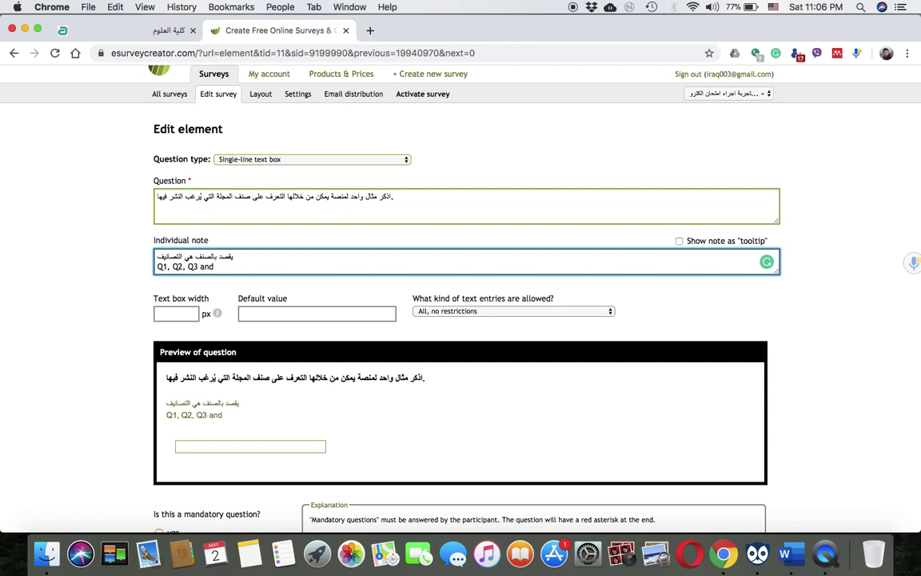
pyautogui.write(' Q4')
pyautogui.click(198, 267)
pyautogui.write(',')
# Set the answer text box width to 500
pyautogui.scroll(-1, 223, 461)
pyautogui.scroll(-2, 223, 461)
pyautogui.click(166, 243)
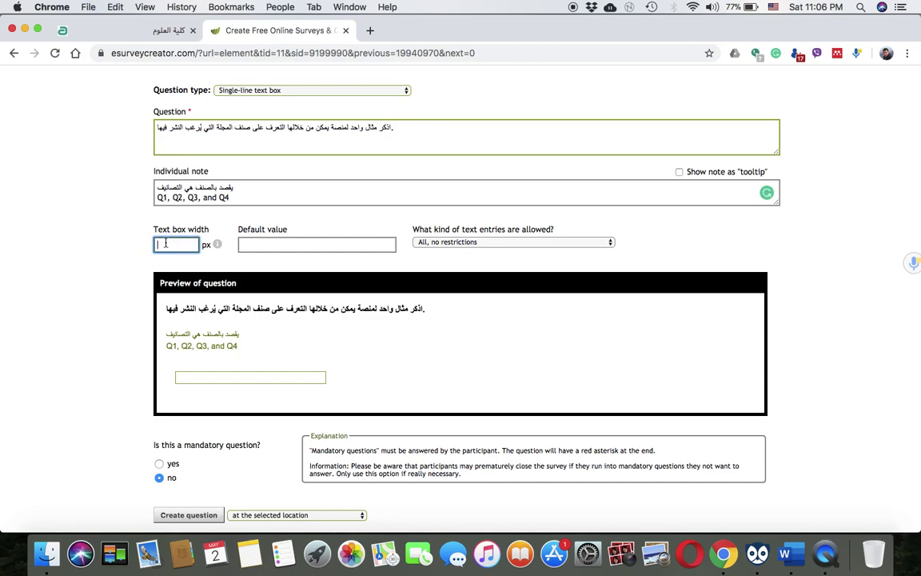
pyautogui.write('500')
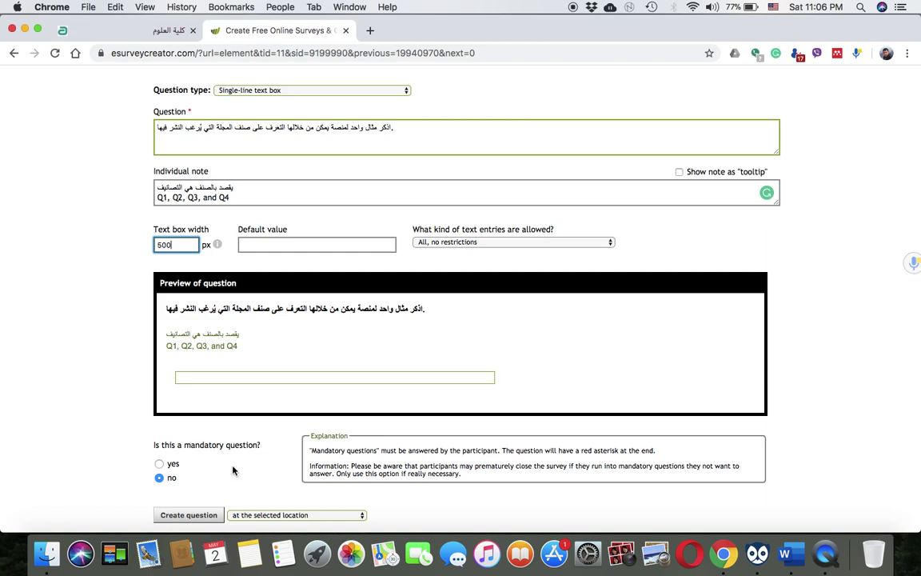
# Save the journal-category question and add a new blank page to the survey
pyautogui.click(191, 515)
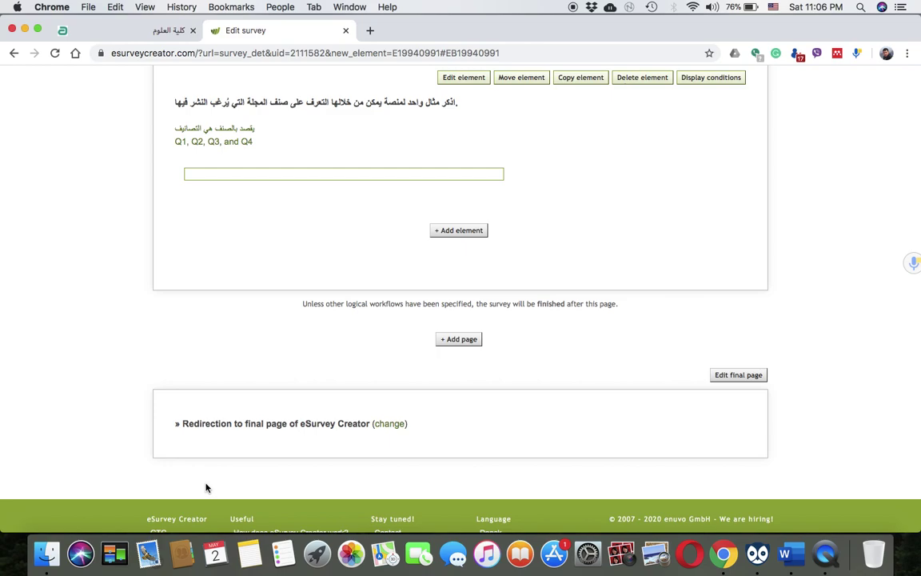
pyautogui.scroll(5, 298, 388)
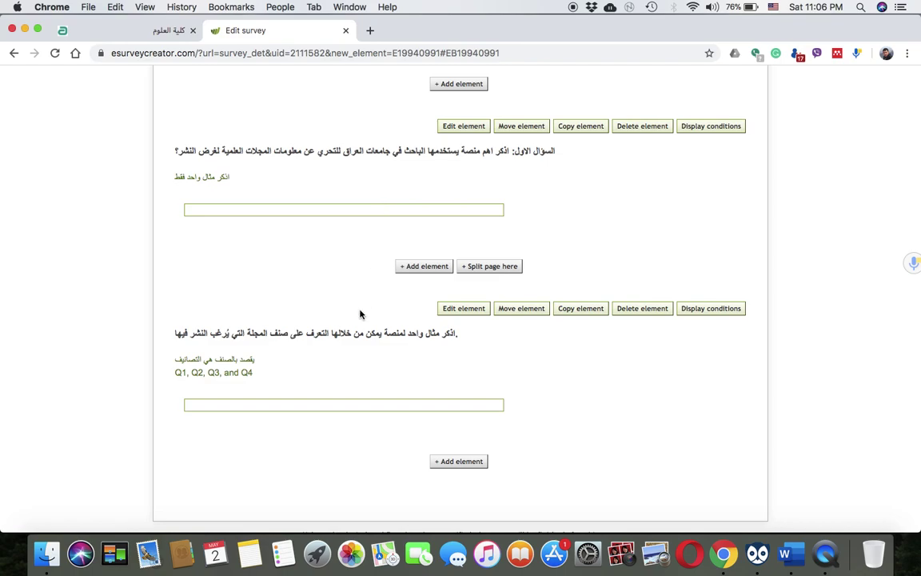
pyautogui.scroll(-3, 360, 314)
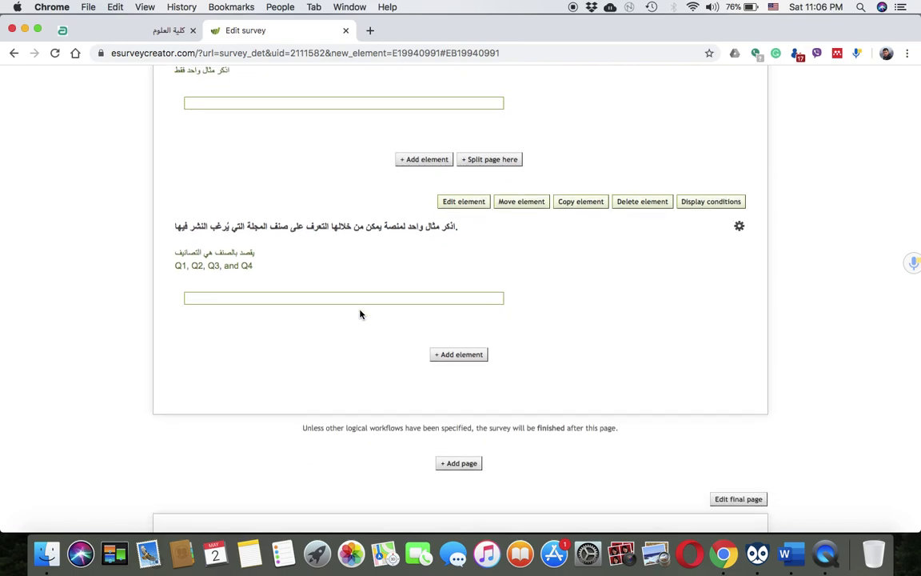
pyautogui.scroll(1, 360, 314)
pyautogui.scroll(1, 360, 314)
pyautogui.scroll(-5, 366, 421)
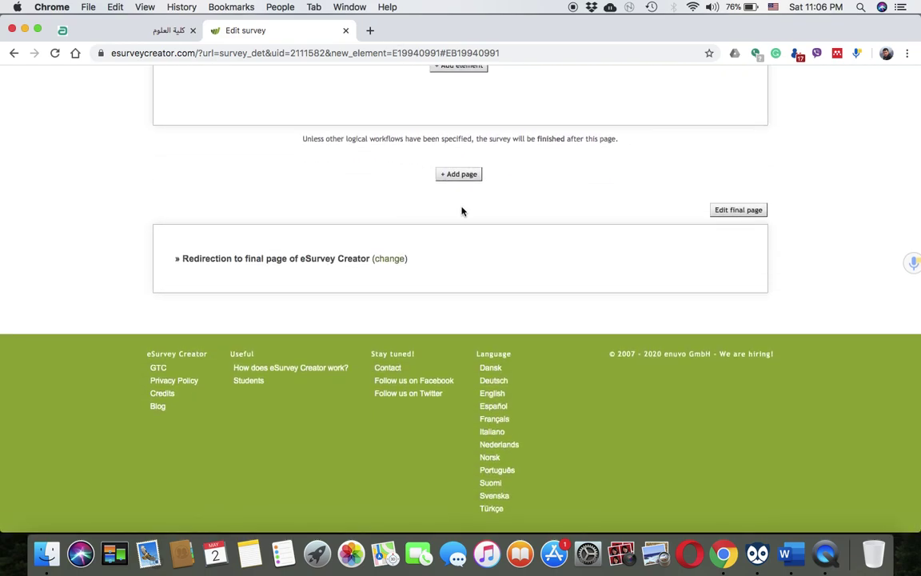
pyautogui.click(462, 176)
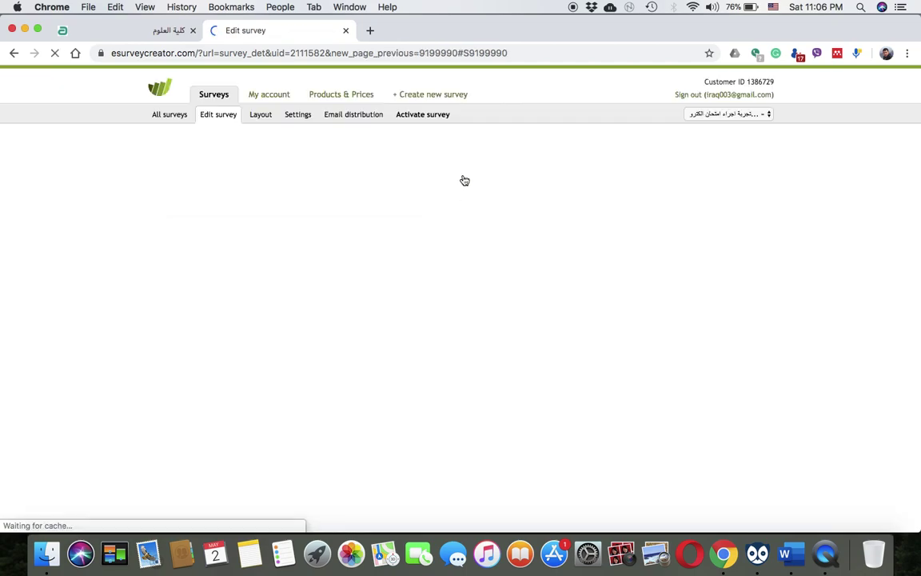
# Add an element to the new blank page and scroll to 'Single selection, listed' under Closed questions
pyautogui.scroll(5, 430, 201)
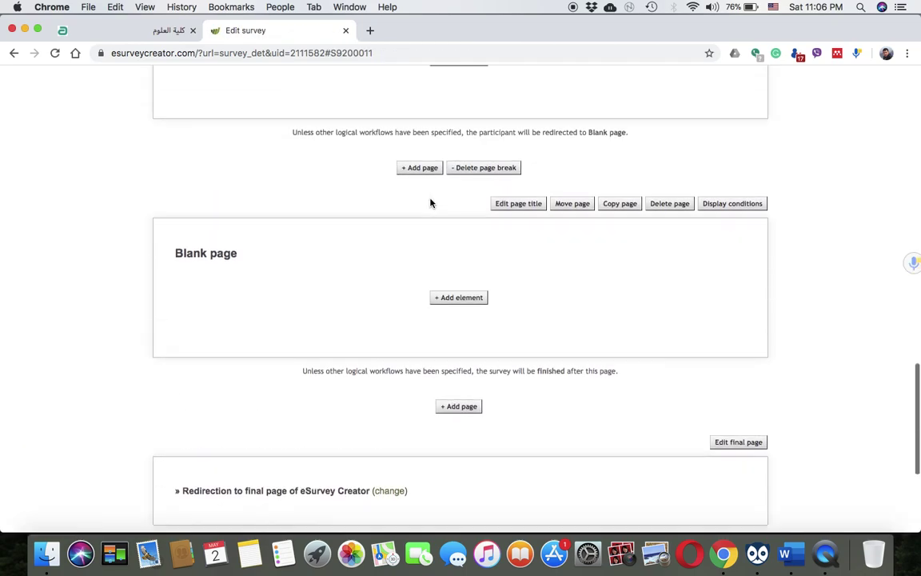
pyautogui.scroll(-3, 431, 202)
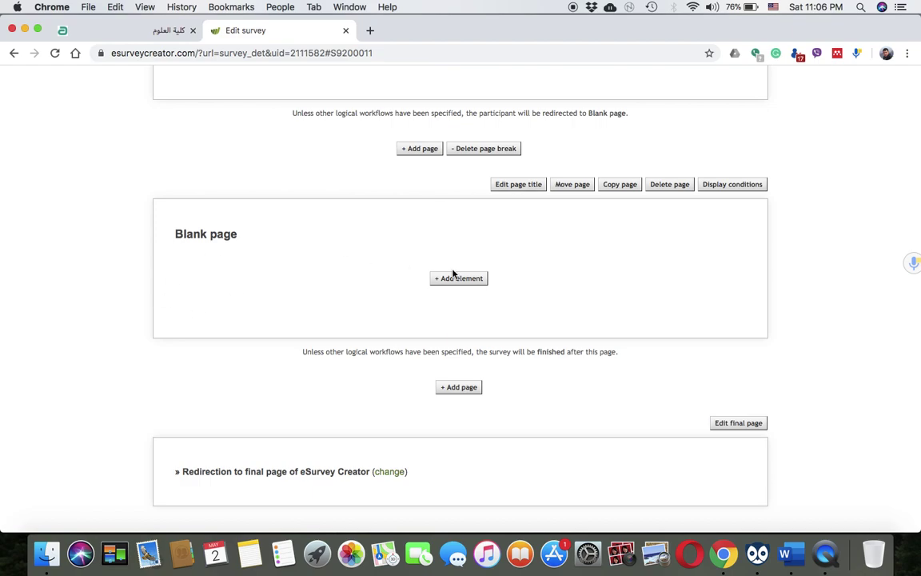
pyautogui.scroll(6, 453, 267)
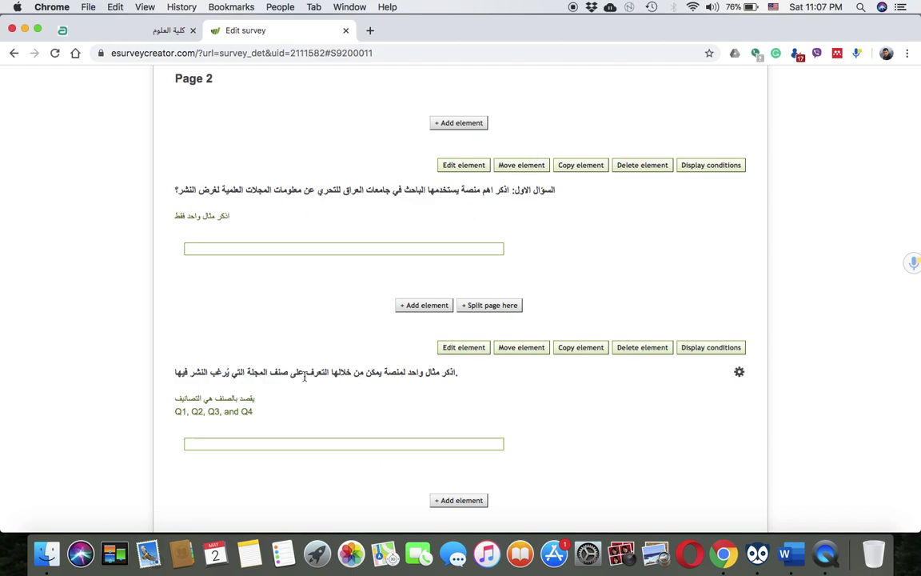
pyautogui.scroll(-5, 387, 517)
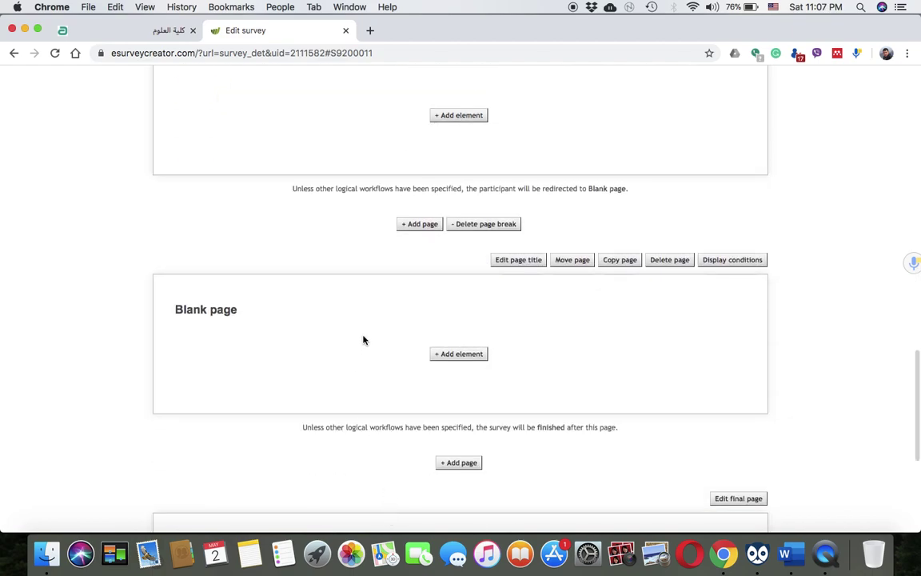
pyautogui.click(467, 357)
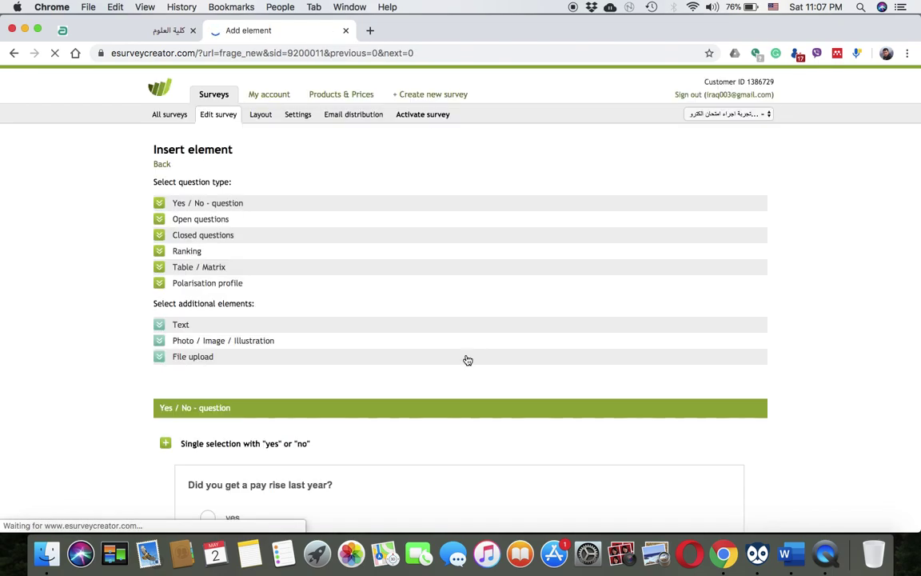
pyautogui.scroll(-10, 468, 360)
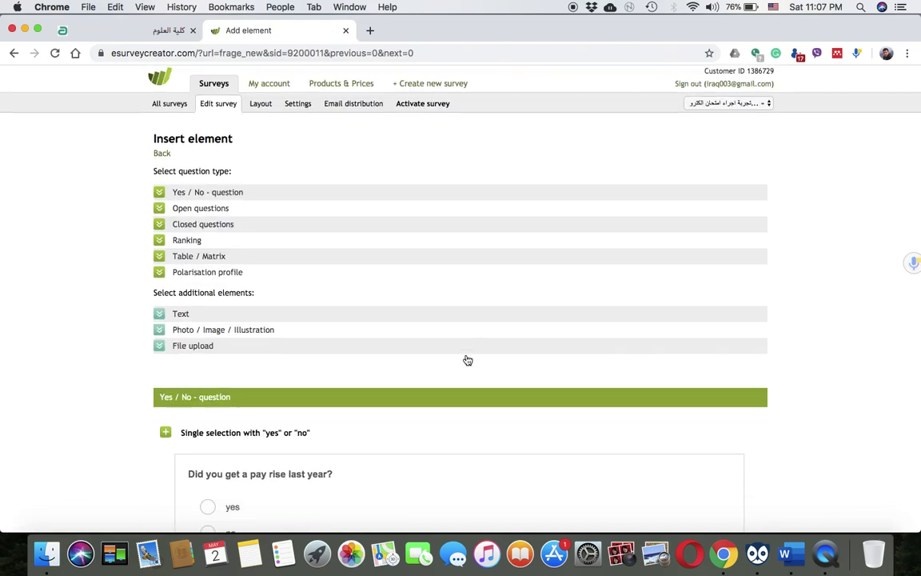
pyautogui.scroll(-3, 468, 360)
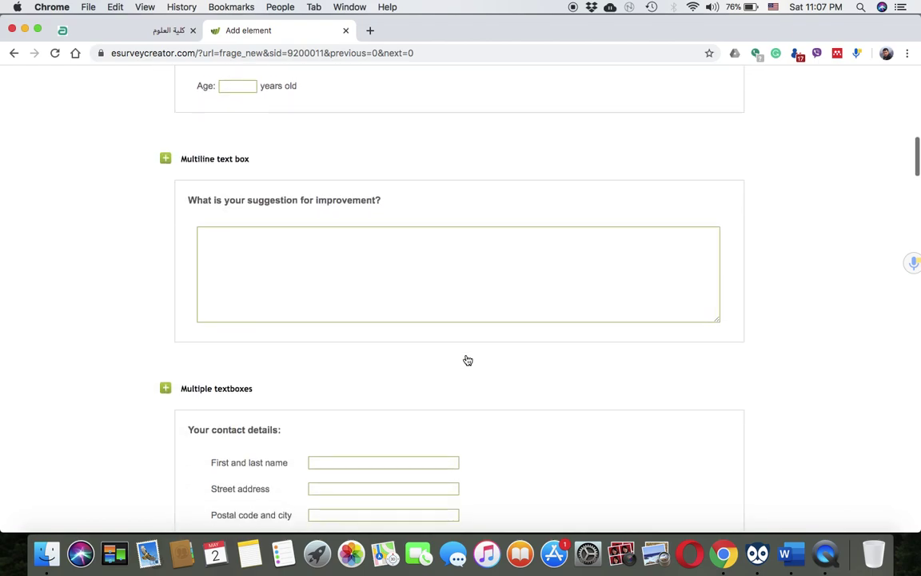
pyautogui.scroll(-10, 342, 379)
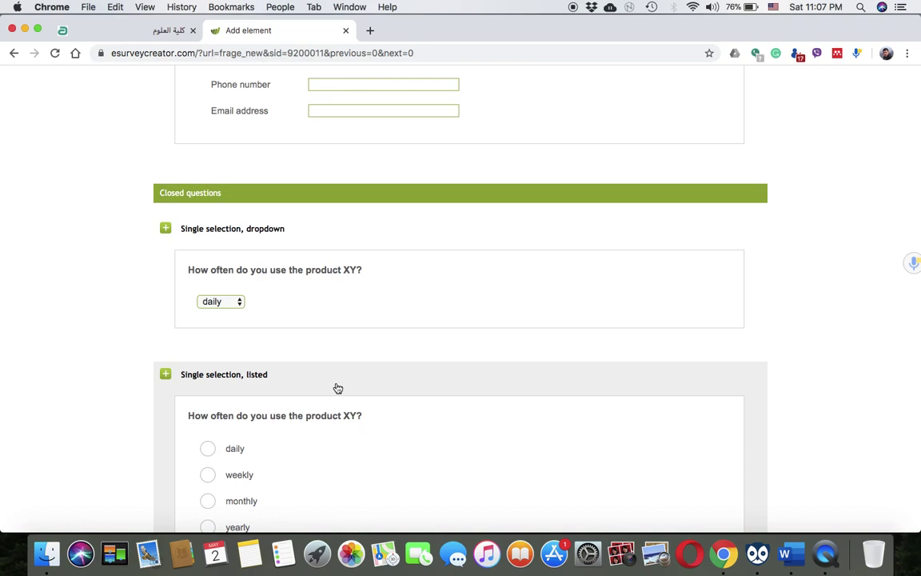
pyautogui.scroll(-5, 338, 389)
# Create a Single selection, listed question whose first line reads 'السؤال الثاني: اختر الاجابة الصحيحة.'
pyautogui.click(335, 345)
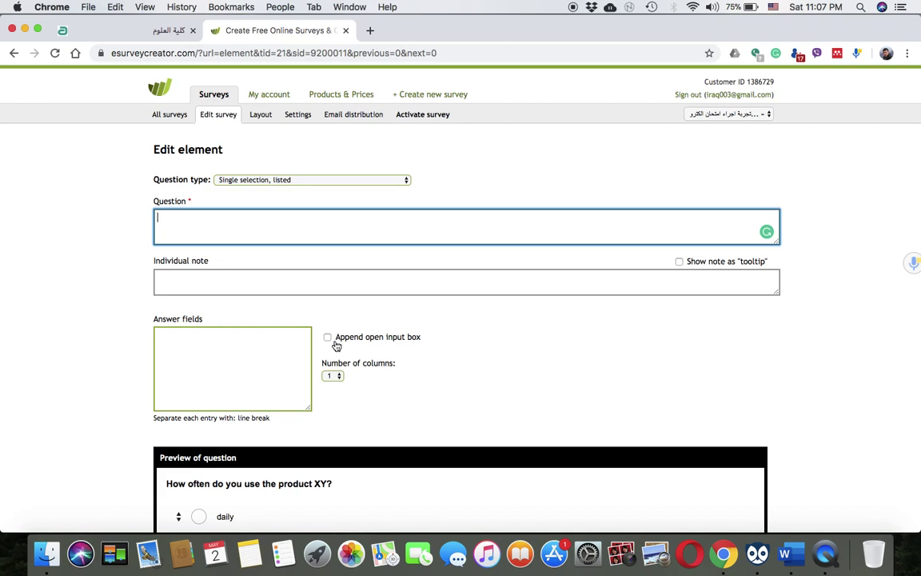
pyautogui.write('HGS')
pyautogui.press('BackSpace')
pyautogui.press('BackSpace')
pyautogui.press('BackSpace')
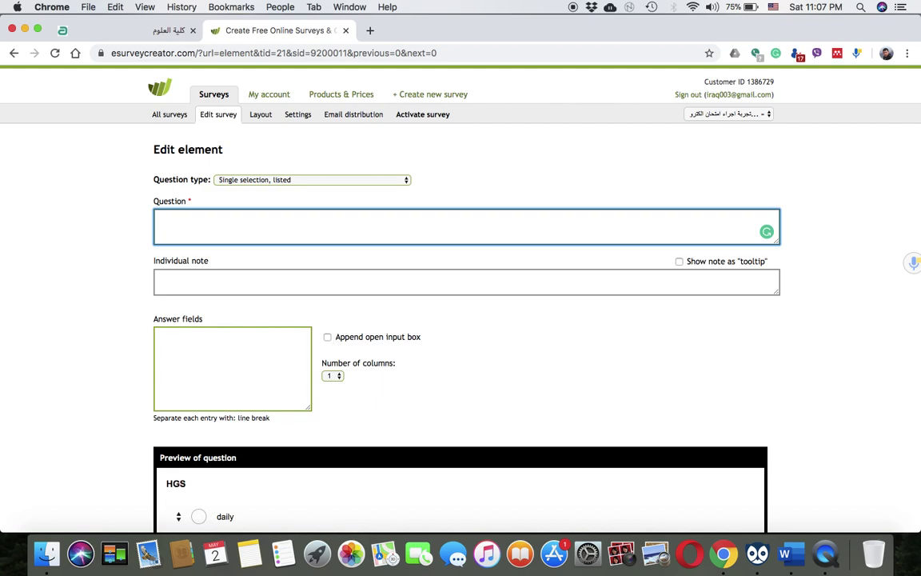
pyautogui.click(766, 6)
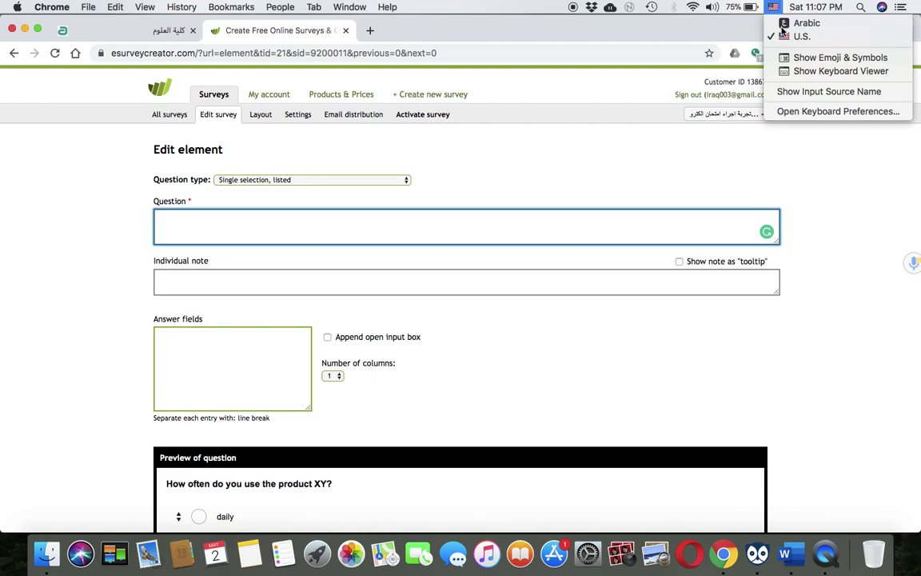
pyautogui.click(804, 21)
pyautogui.write('السوال ')
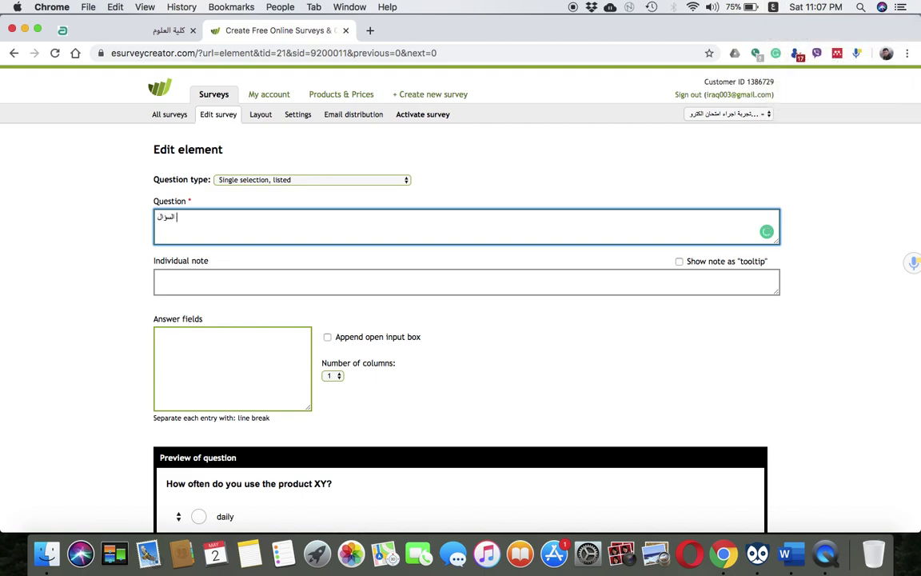
pyautogui.write('الثاني ')
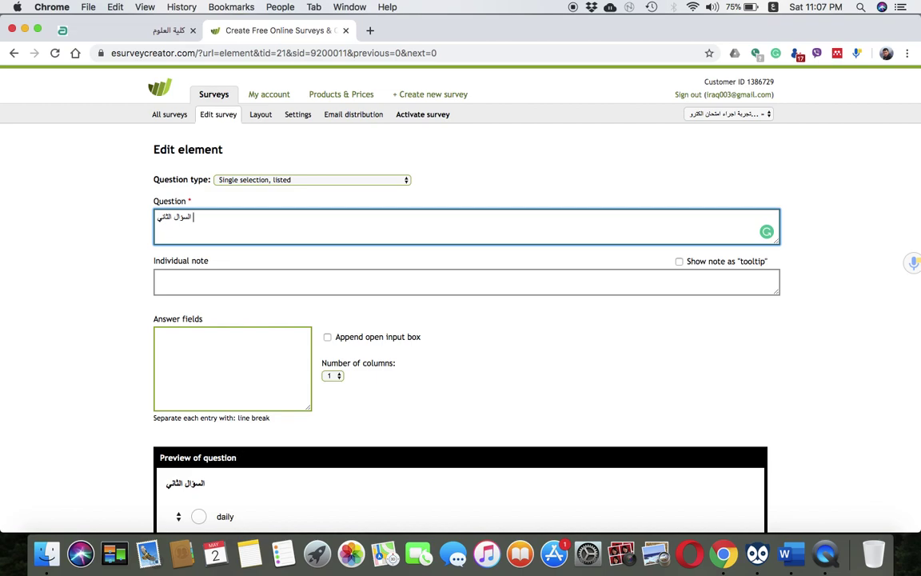
pyautogui.write('اختر ال')
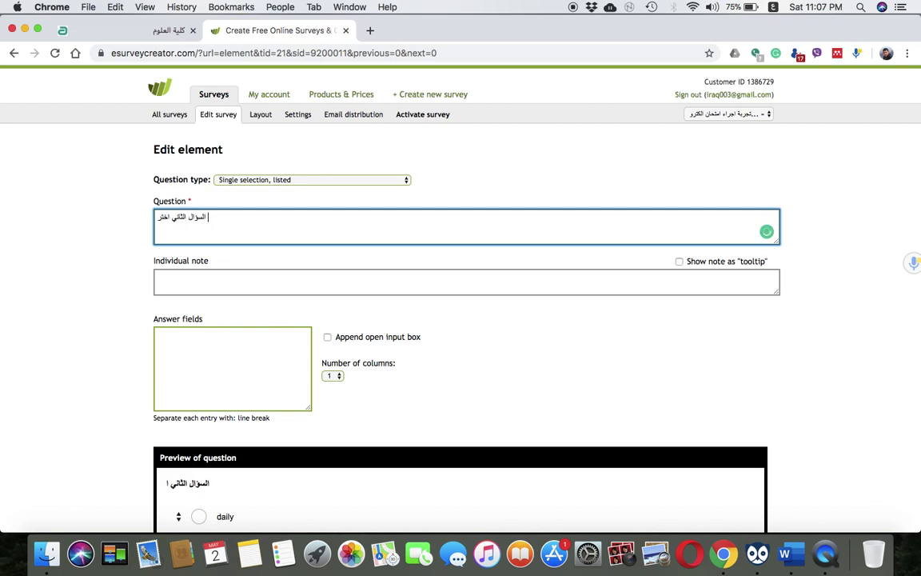
pyautogui.press('BackSpace')
pyautogui.press('BackSpace')
pyautogui.press('BackSpace')
pyautogui.press('BackSpace')
pyautogui.press('BackSpace')
pyautogui.press('BackSpace')
pyautogui.press('BackSpace')
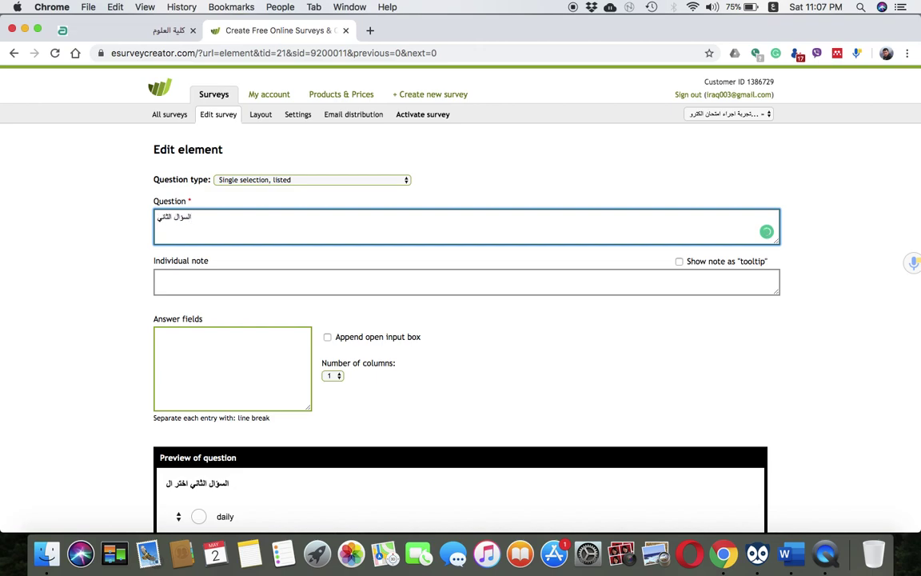
pyautogui.write(': اختر الاجابة الصحيحة')
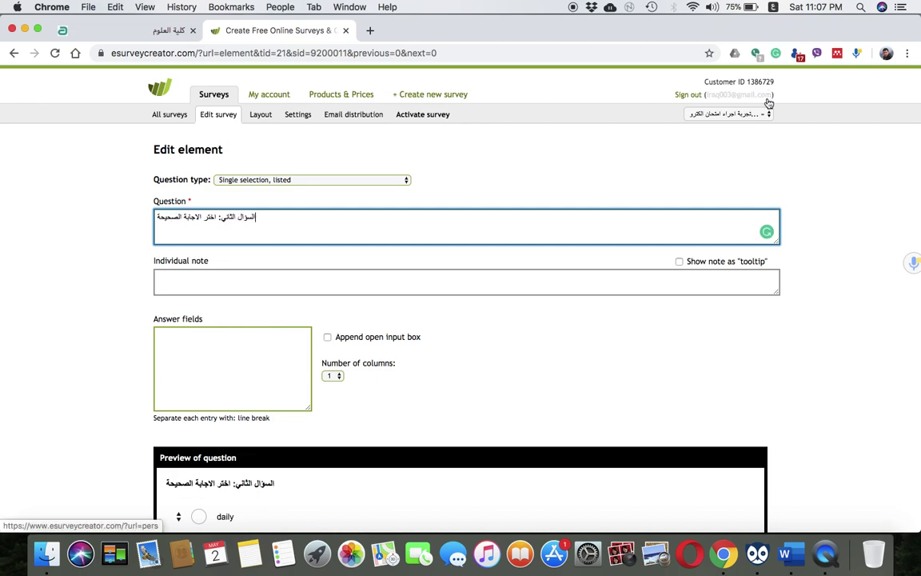
pyautogui.write('.')
pyautogui.press('Return')
# Number the question's second line with the Arabic numeral '١-'
pyautogui.scroll(-3, 763, 156)
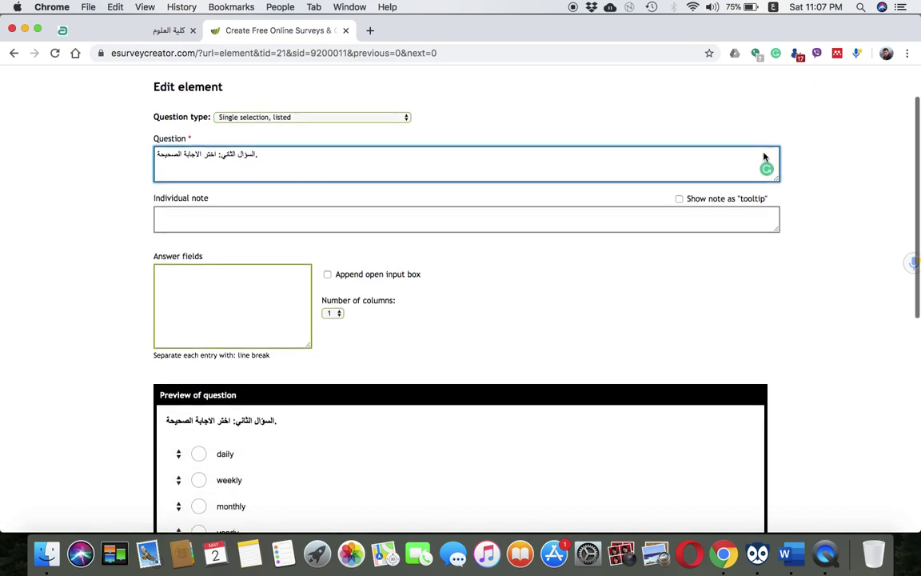
pyautogui.scroll(1, 763, 156)
pyautogui.write('١')
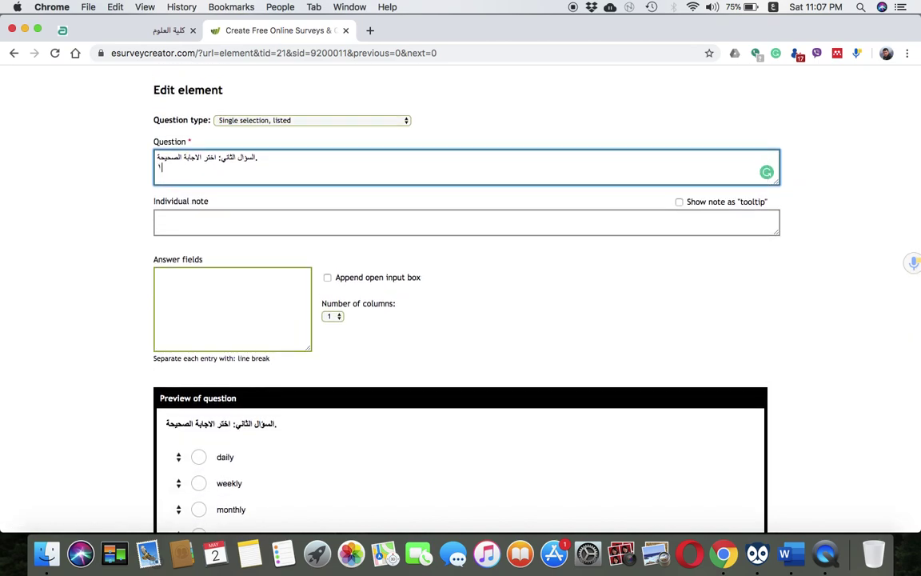
pyautogui.press('BackSpace')
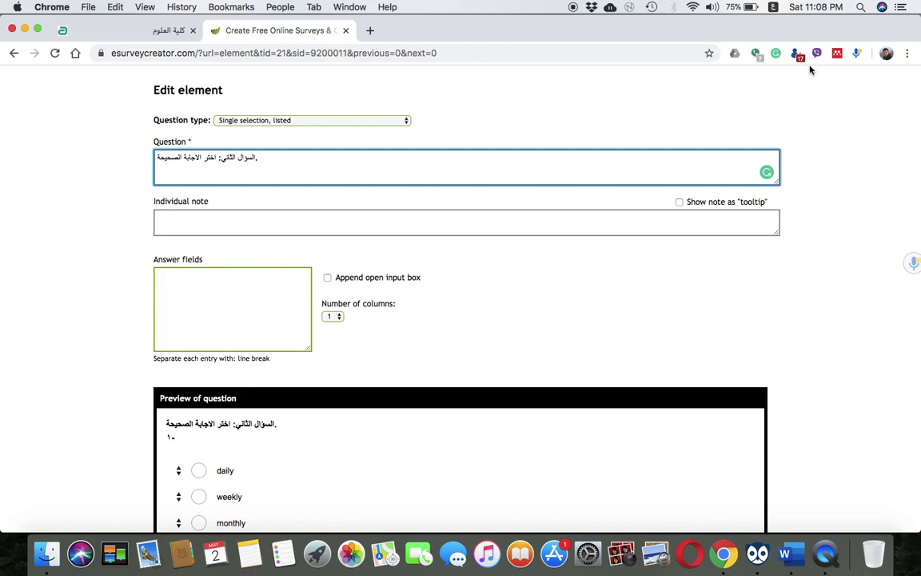
pyautogui.click(773, 7)
pyautogui.click(787, 36)
pyautogui.write('1-')
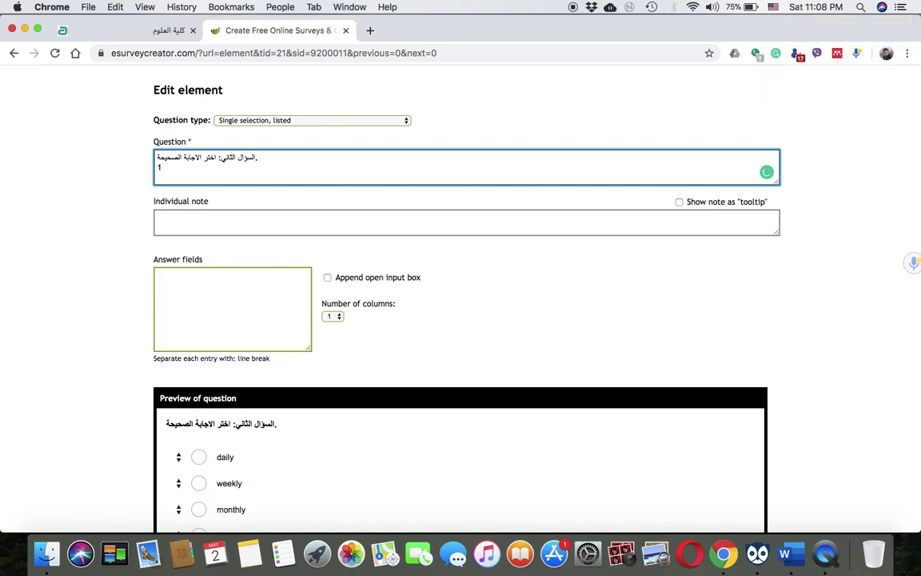
pyautogui.click(774, 7)
pyautogui.click(788, 23)
pyautogui.write('١- ب')
pyautogui.press('BackSpace')
# Complete the second line as 'ايهما اعلى مجلة علمية من حيث السايت سكور.'
pyautogui.write('اعل')
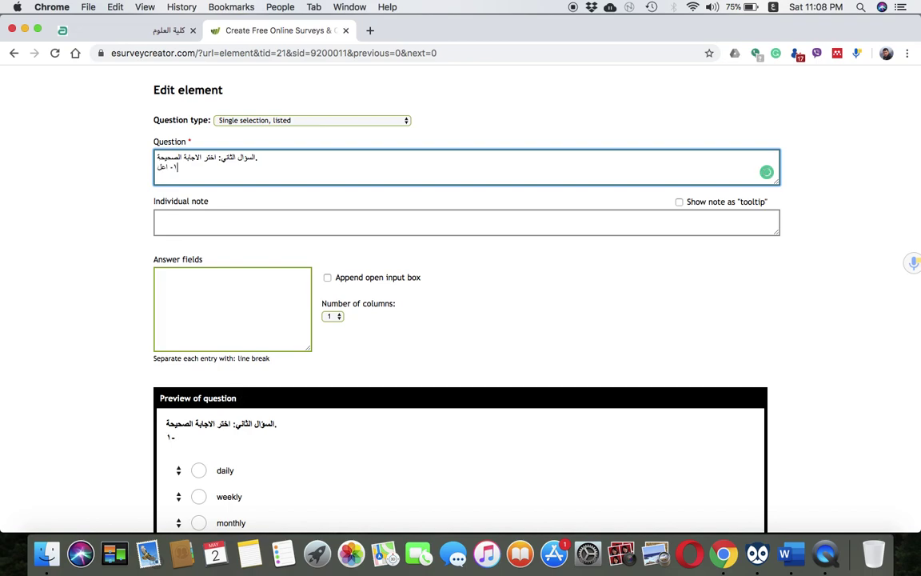
pyautogui.write('ىمجلة في ت')
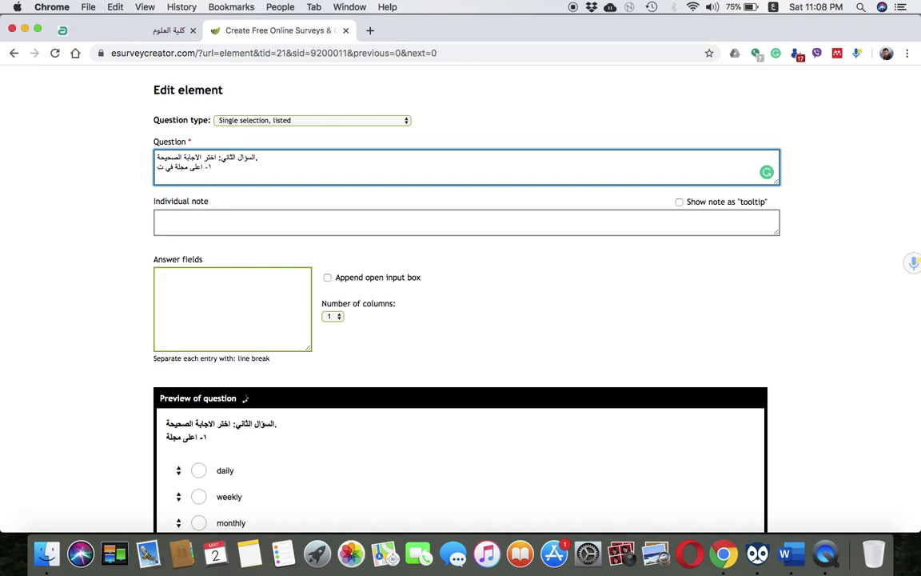
pyautogui.write('صا')
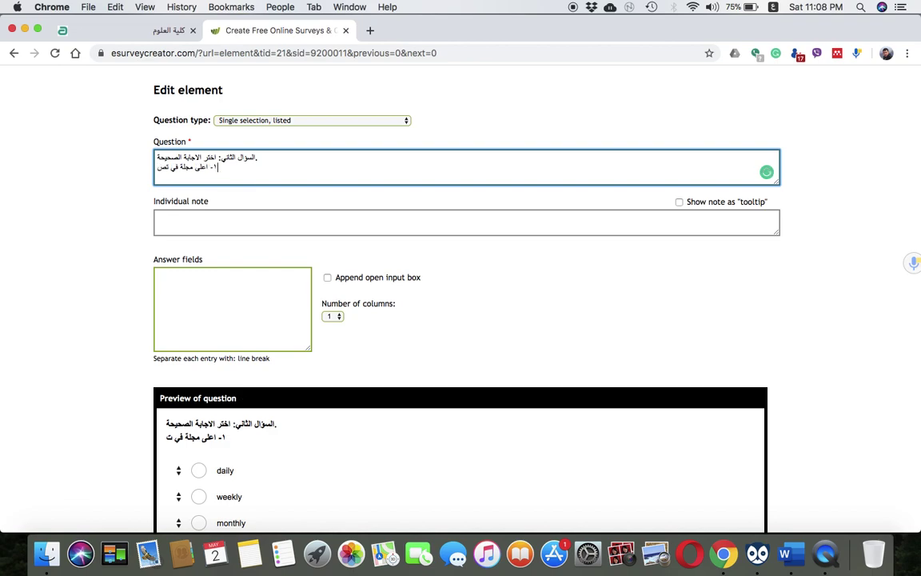
pyautogui.press('BackSpace')
pyautogui.press('BackSpace')
pyautogui.press('BackSpace')
pyautogui.press('BackSpace')
pyautogui.press('BackSpace')
pyautogui.press('BackSpace')
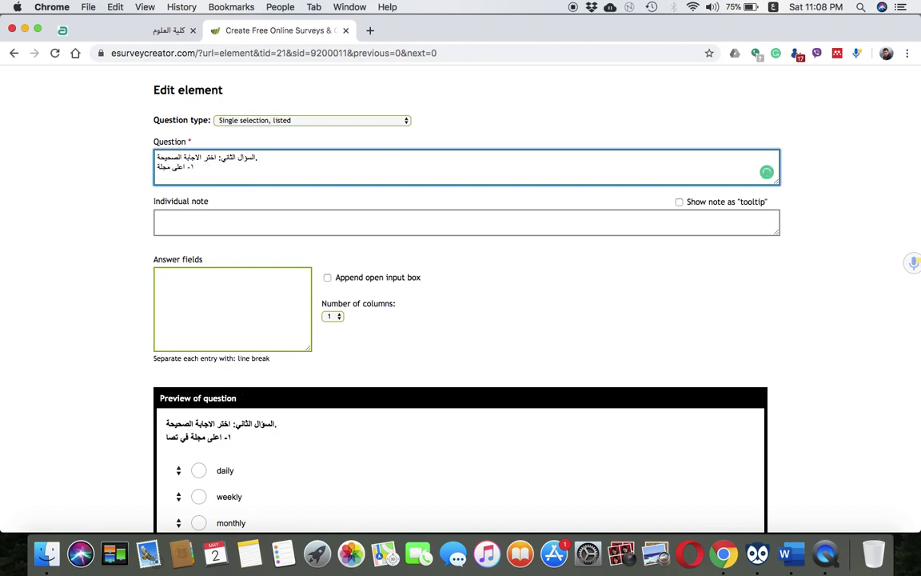
pyautogui.write('علمية')
pyautogui.press('BackSpace')
pyautogui.press('BackSpace')
pyautogui.write('عل')
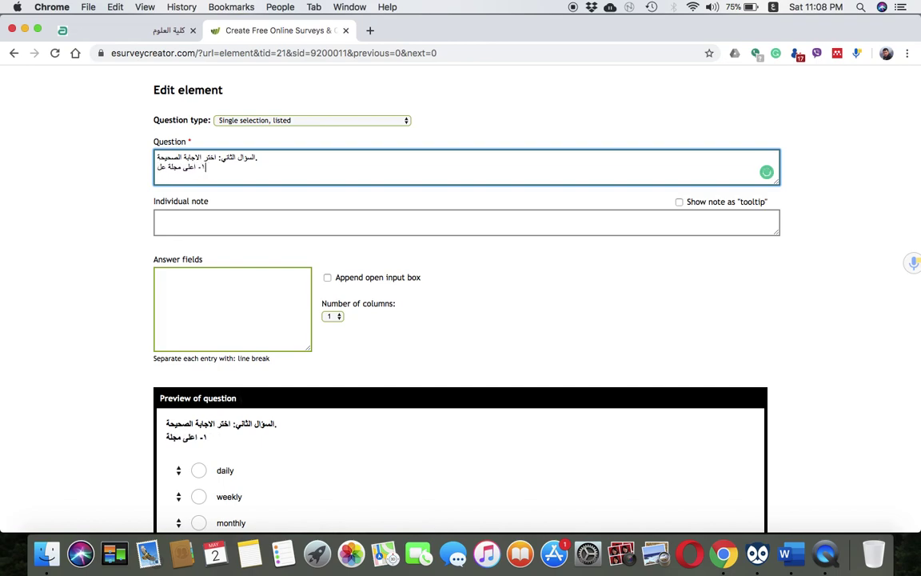
pyautogui.write('مية يم')
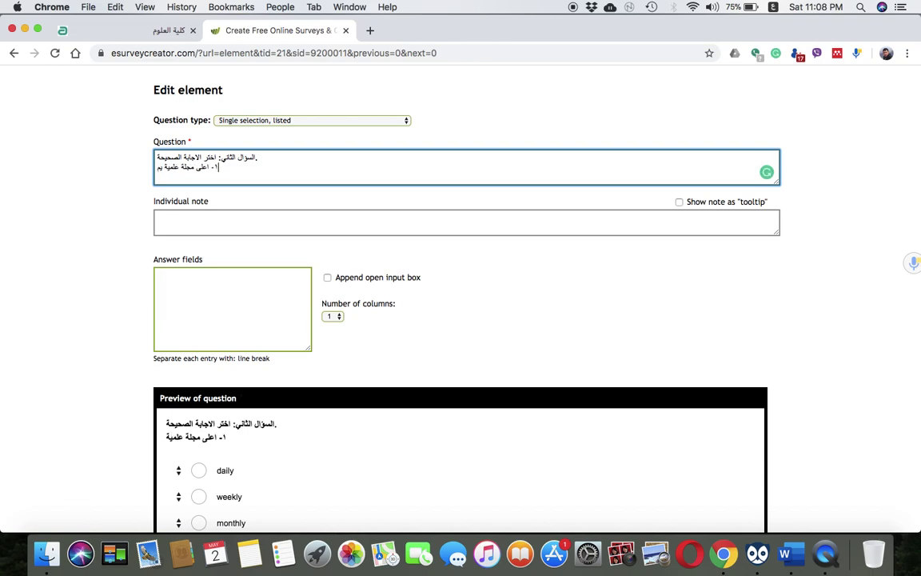
pyautogui.write('كن الباح')
pyautogui.press('BackSpace')
pyautogui.press('BackSpace')
pyautogui.press('BackSpace')
pyautogui.press('BackSpace')
pyautogui.press('BackSpace')
pyautogui.press('BackSpace')
pyautogui.press('BackSpace')
pyautogui.press('BackSpace')
pyautogui.press('BackSpace')
pyautogui.press('BackSpace')
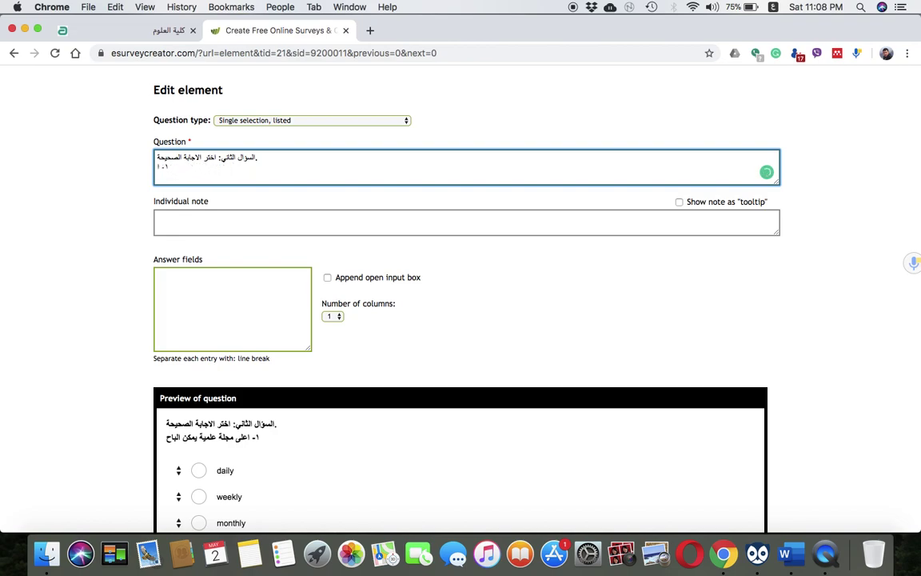
pyautogui.write('ايهما')
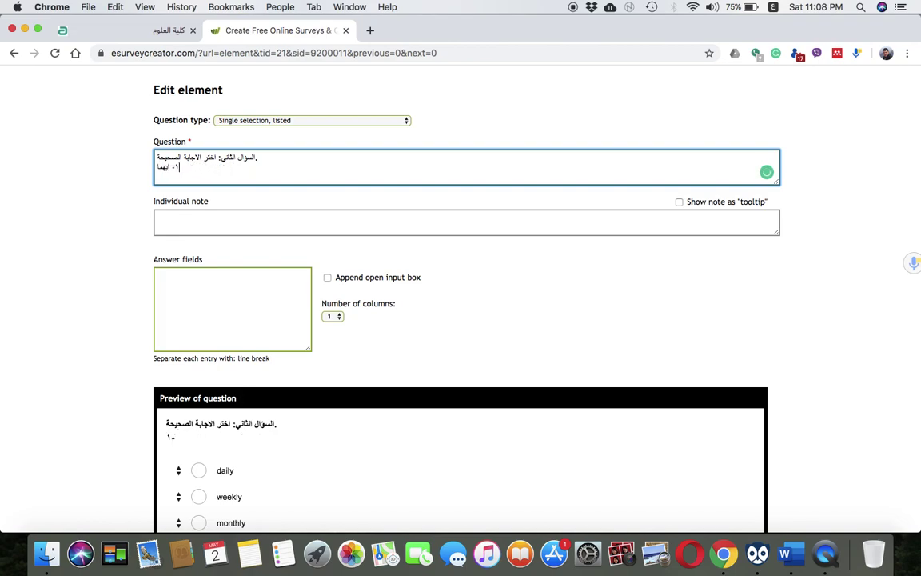
pyautogui.write(' اعلى مجلة علمية من حيث ال')
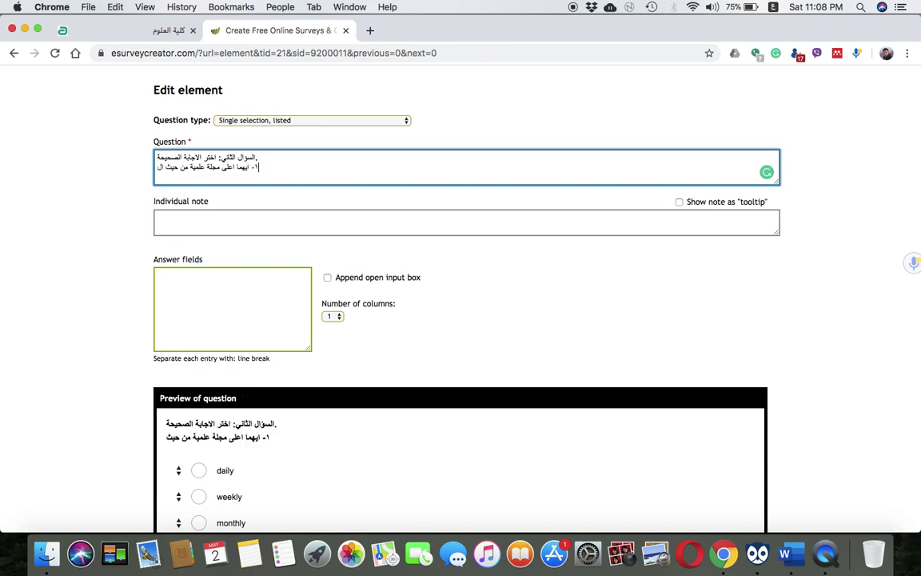
pyautogui.write('سايت سكور')
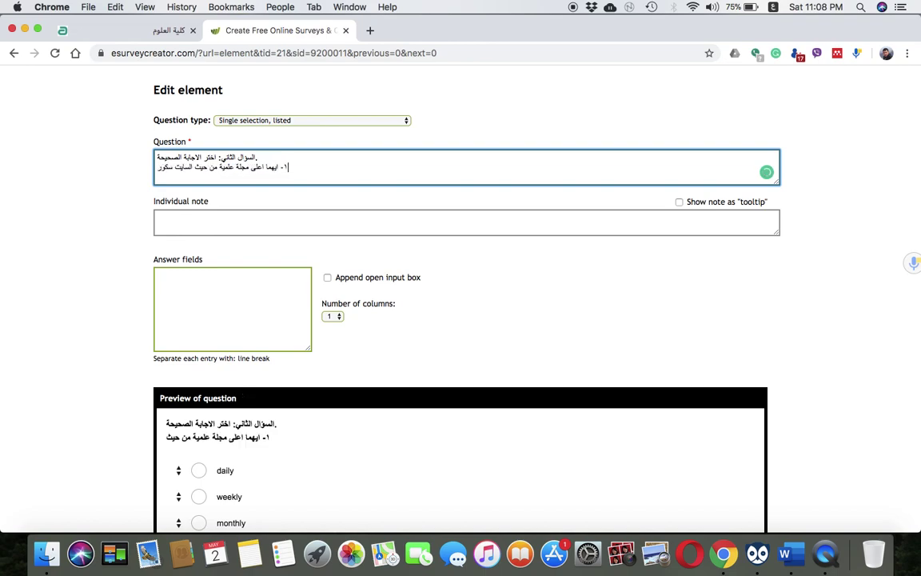
pyautogui.write('.')
pyautogui.click(369, 221)
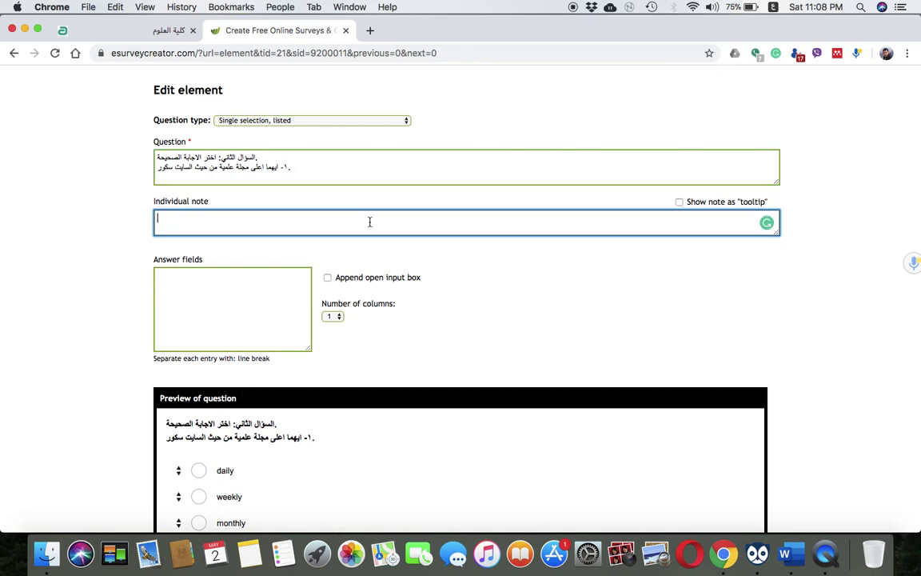
# Give the question the note 'المجلات ادناه هي في مجال علوم الحياة'
pyautogui.write('الاجابة')
pyautogui.press('BackSpace')
pyautogui.press('BackSpace')
pyautogui.press('BackSpace')
pyautogui.press('BackSpace')
pyautogui.press('BackSpace')
pyautogui.press('BackSpace')
pyautogui.press('BackSpace')
pyautogui.scroll(-2, 374, 263)
pyautogui.scroll(1, 376, 285)
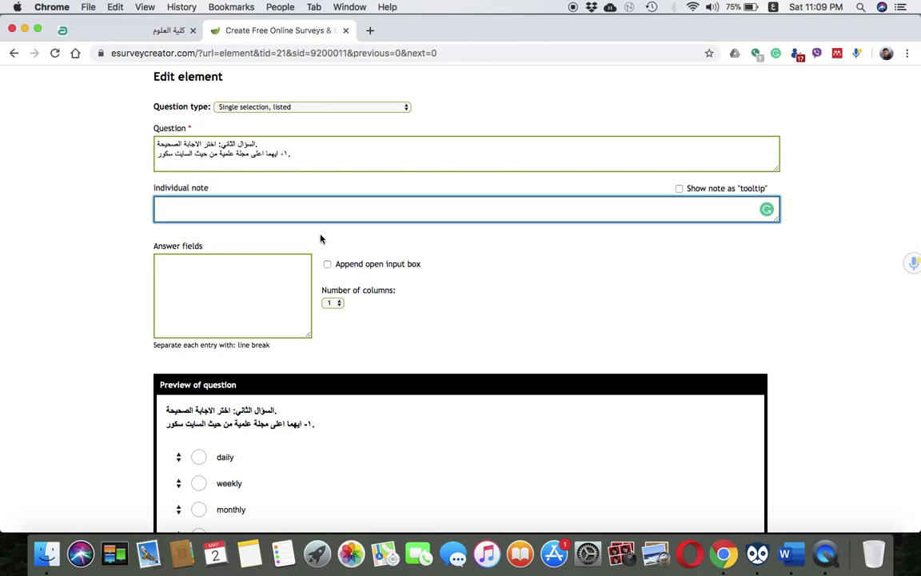
pyautogui.write('المجلات ادناه هي ف')
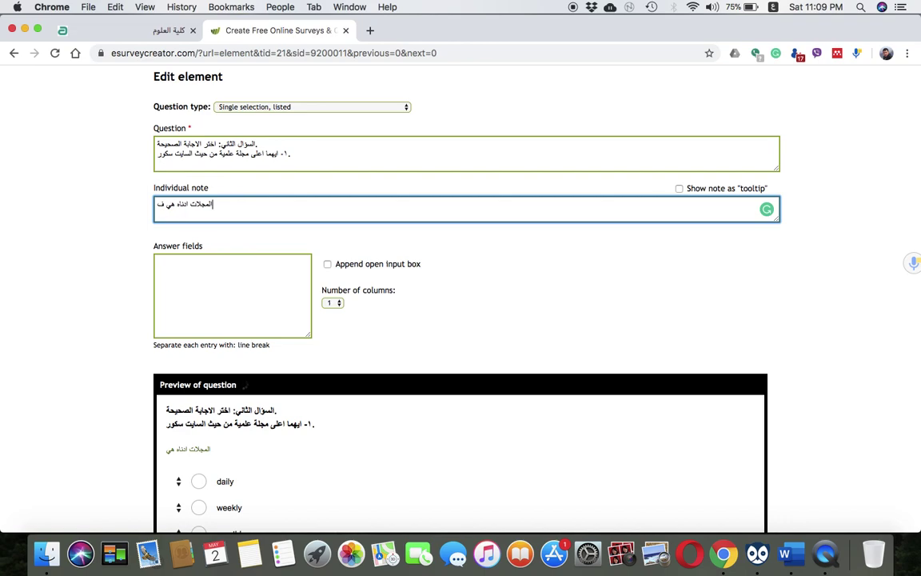
pyautogui.write('ي مجال علوم الحياة')
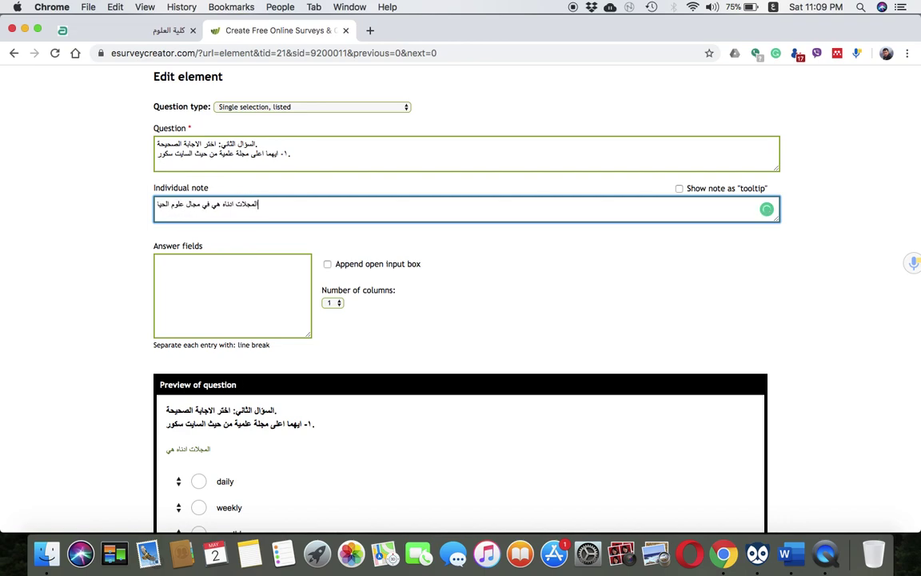
pyautogui.click(234, 287)
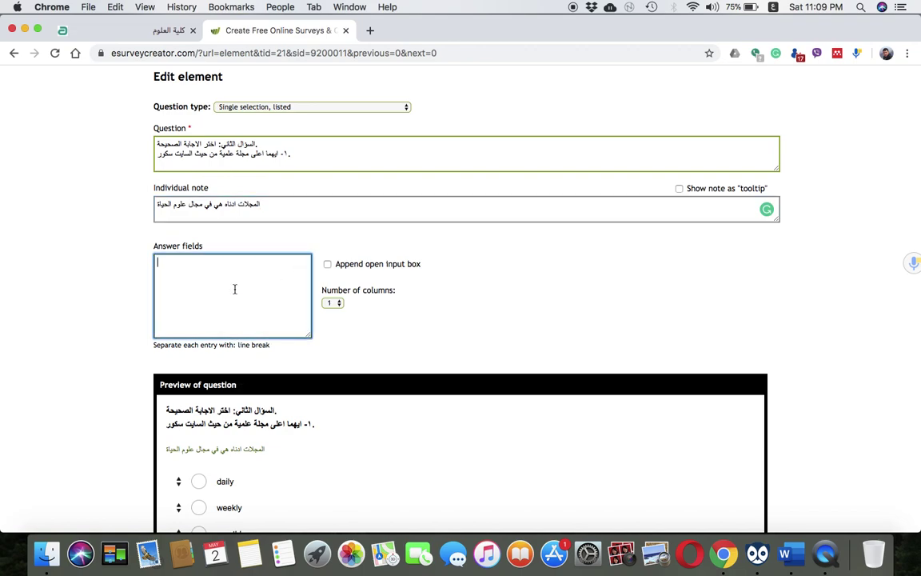
# Enter the English answers Nature, Gene and Molecular Biology Reports
pyautogui.scroll(-3, 234, 290)
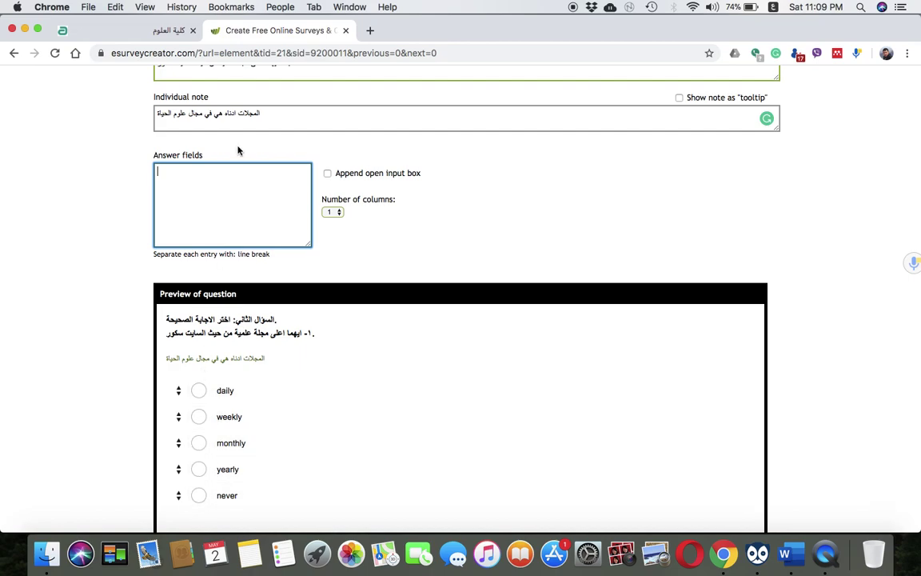
pyautogui.hotkey('ctrl', 'space')
pyautogui.click(773, 6)
pyautogui.click(786, 36)
pyautogui.write('Nature')
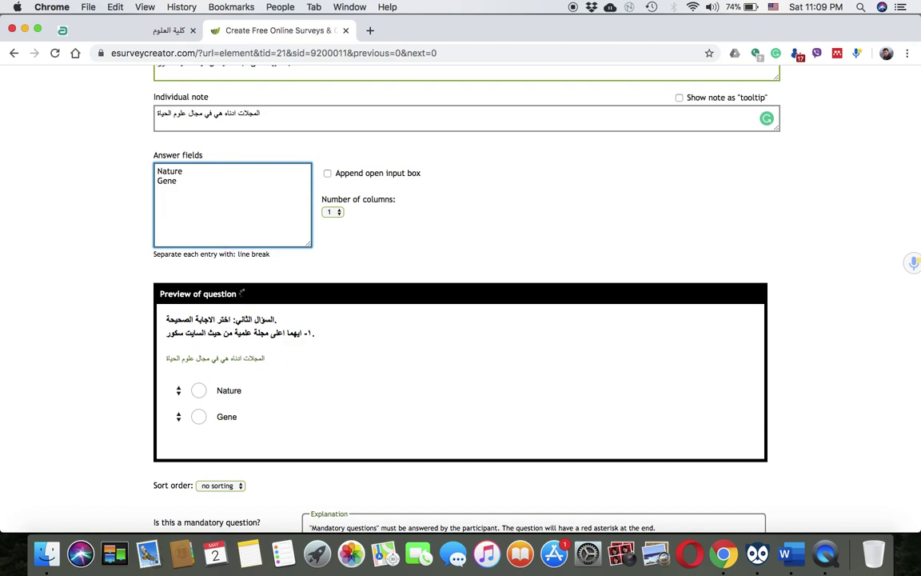
pyautogui.write('lecular Biology reports')
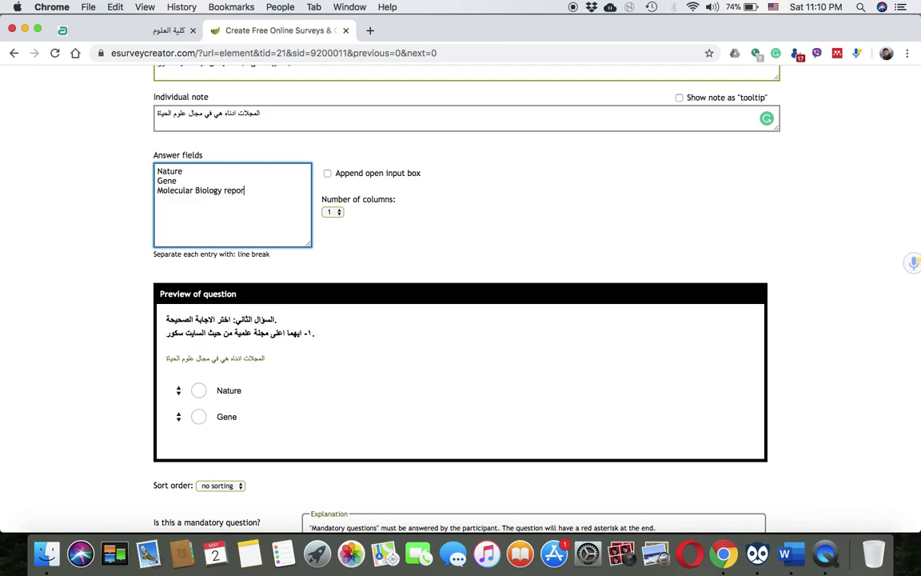
pyautogui.click(228, 189)
pyautogui.press('BackSpace')
pyautogui.write('R')
pyautogui.click(268, 198)
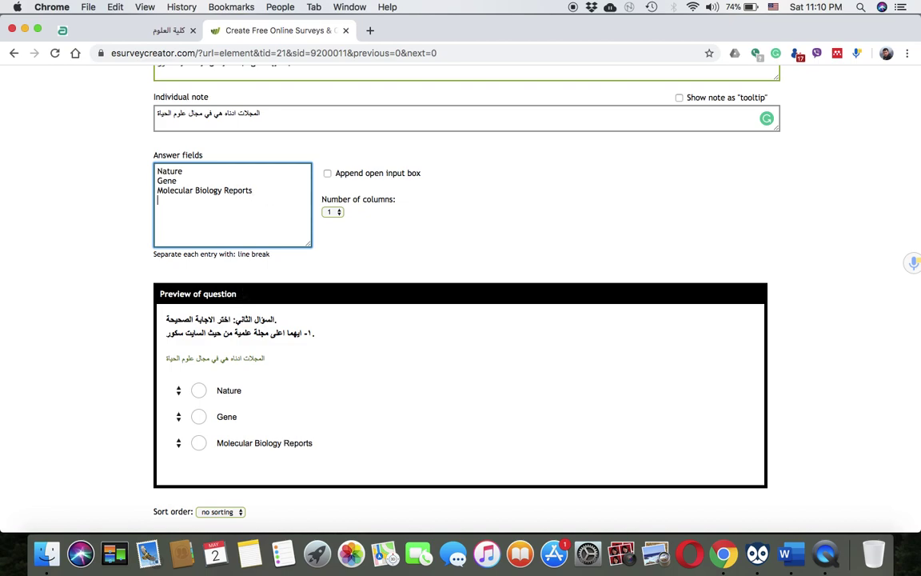
# Add Biochemical Genetics, correcting its spelling, and Lung Cancer as further answers
pyautogui.press('Return')
pyautogui.write('Biochemical Gentics')
pyautogui.press('Return')
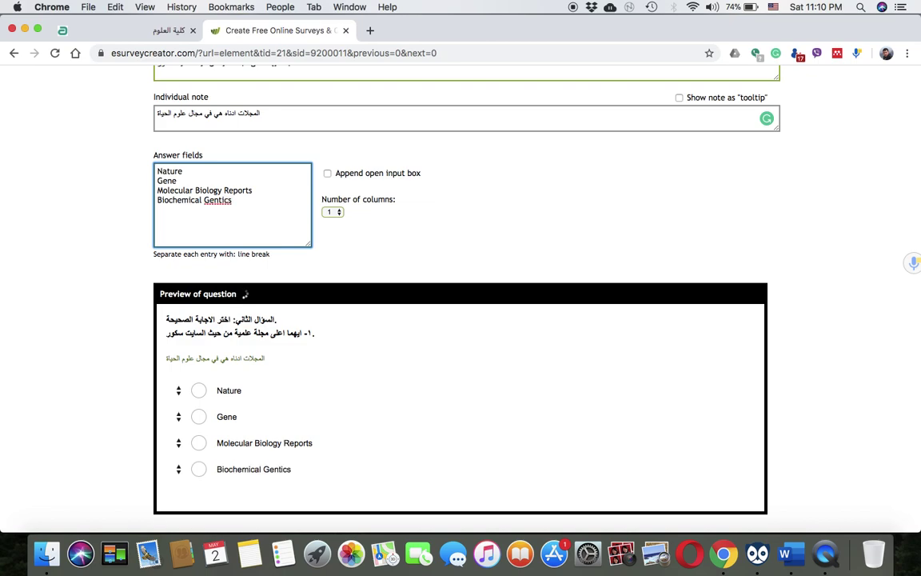
pyautogui.rightClick(212, 201)
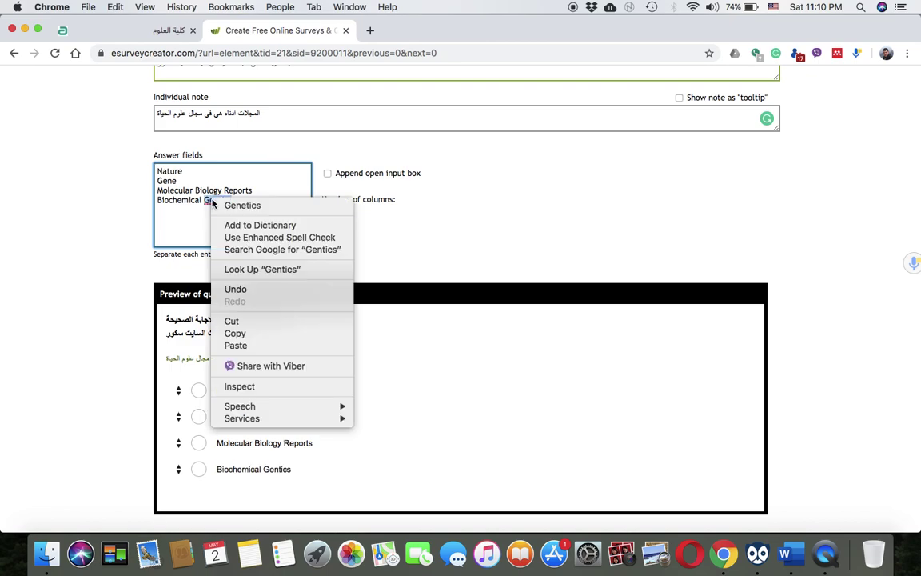
pyautogui.click(232, 206)
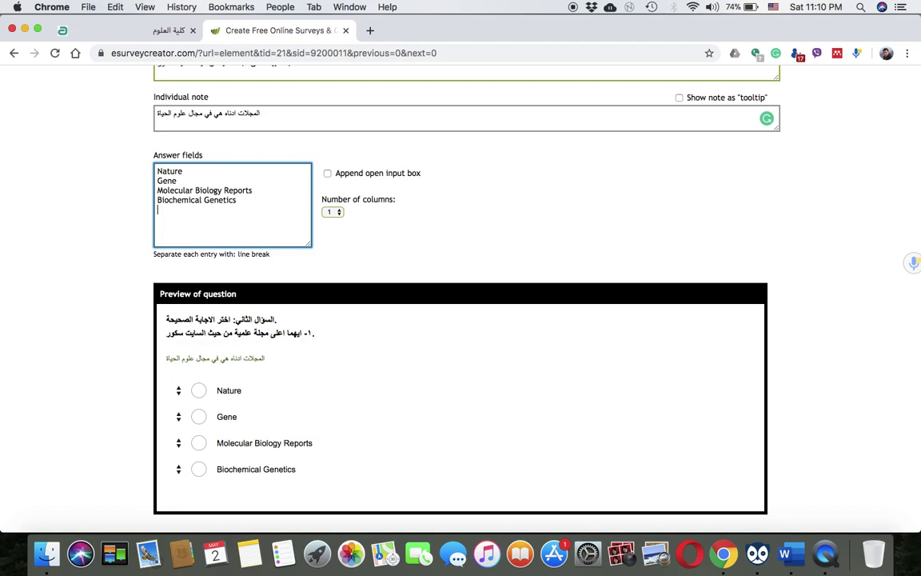
pyautogui.write('Lung')
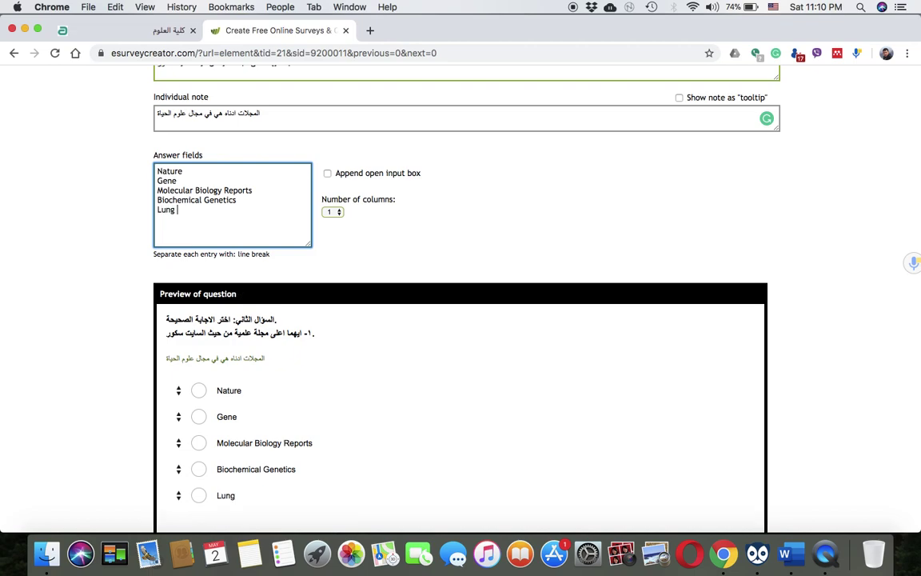
pyautogui.write(' Cancer')
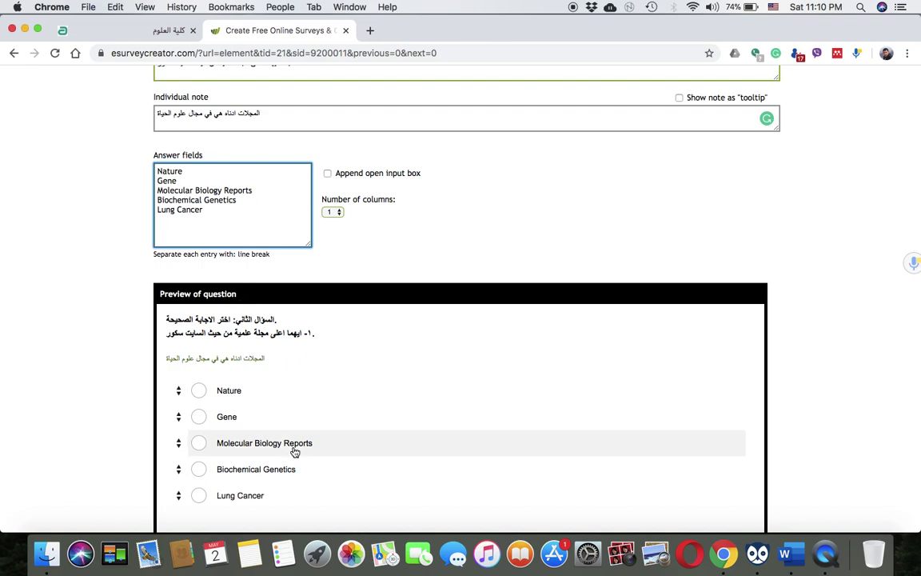
# Save the five-option journal question on Page 3 and add another element below it
pyautogui.scroll(-1, 294, 448)
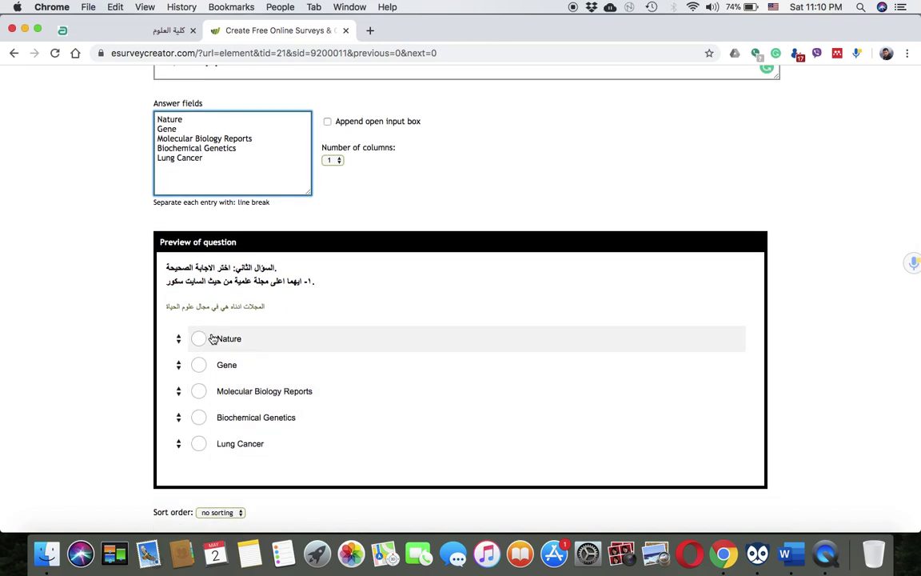
pyautogui.scroll(-3, 221, 468)
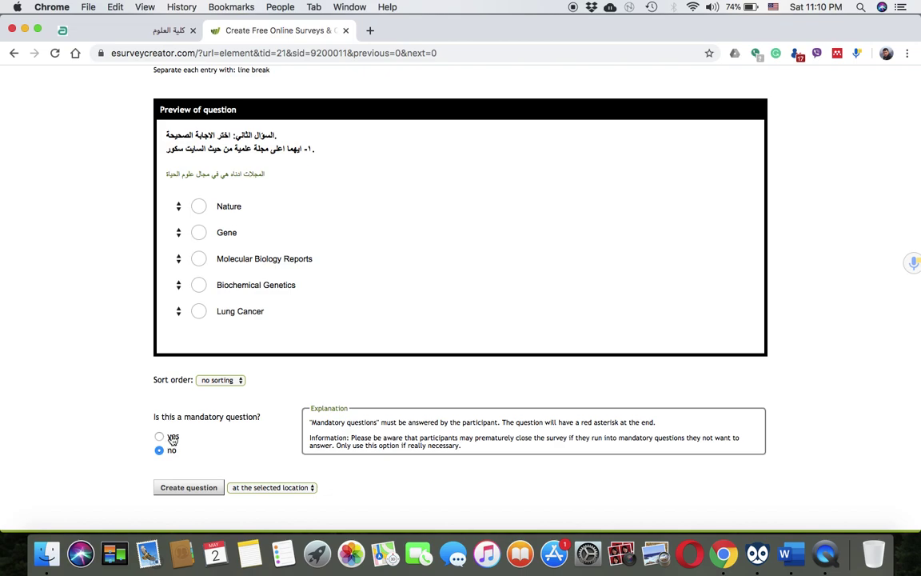
pyautogui.click(198, 492)
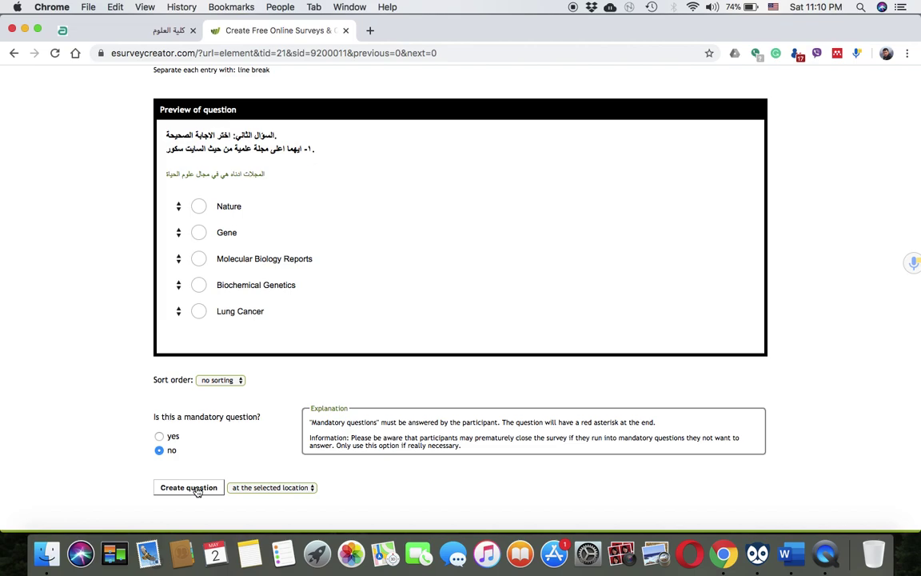
pyautogui.click(189, 487)
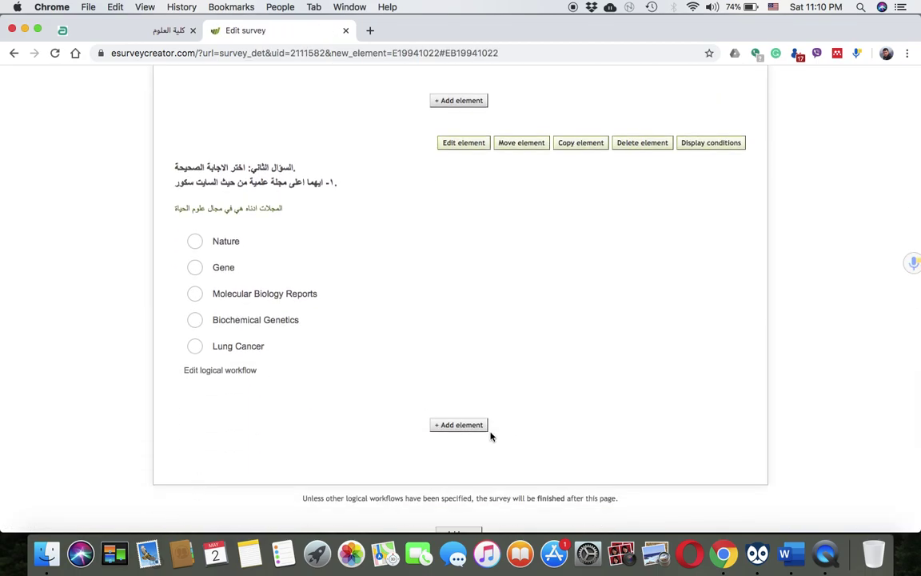
pyautogui.click(448, 426)
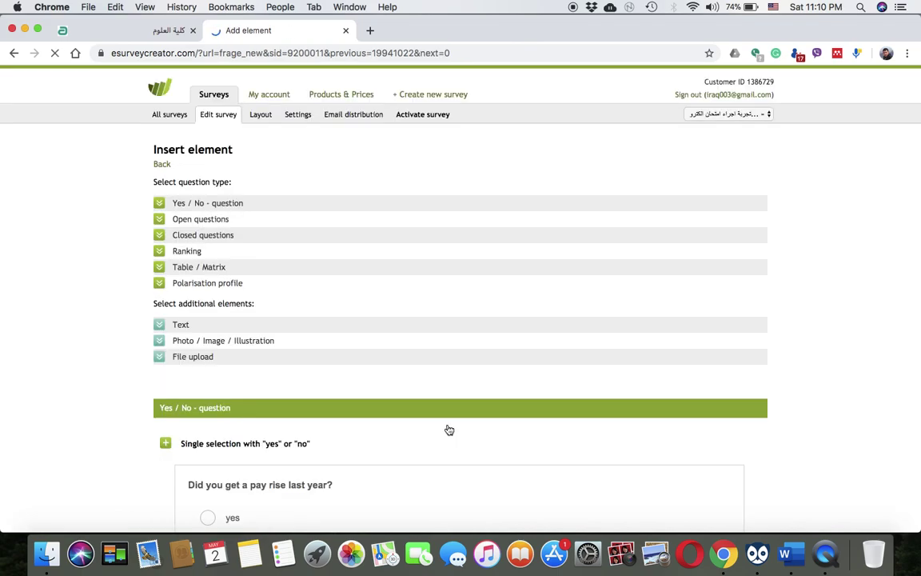
# Add a Single selection, listed question numbered '٢-' in Arabic
pyautogui.scroll(-10, 231, 392)
pyautogui.scroll(-15, 230, 395)
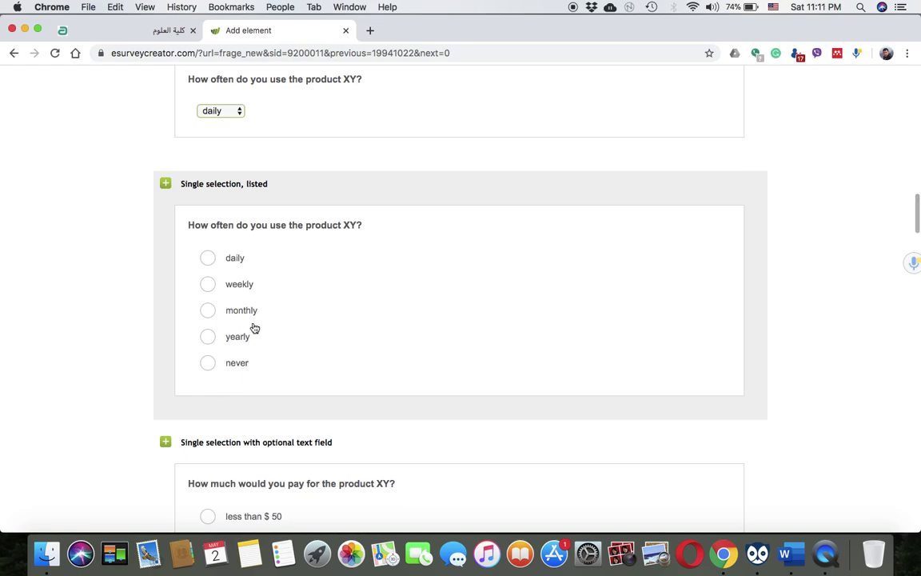
pyautogui.click(255, 325)
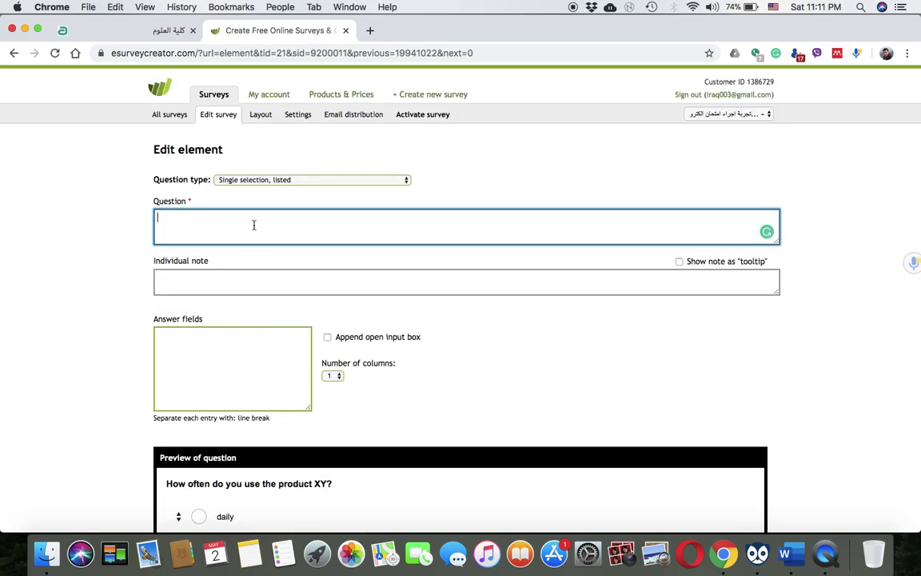
pyautogui.write('2-')
pyautogui.press('BackSpace')
pyautogui.click(772, 6)
pyautogui.click(781, 30)
pyautogui.write('٢-')
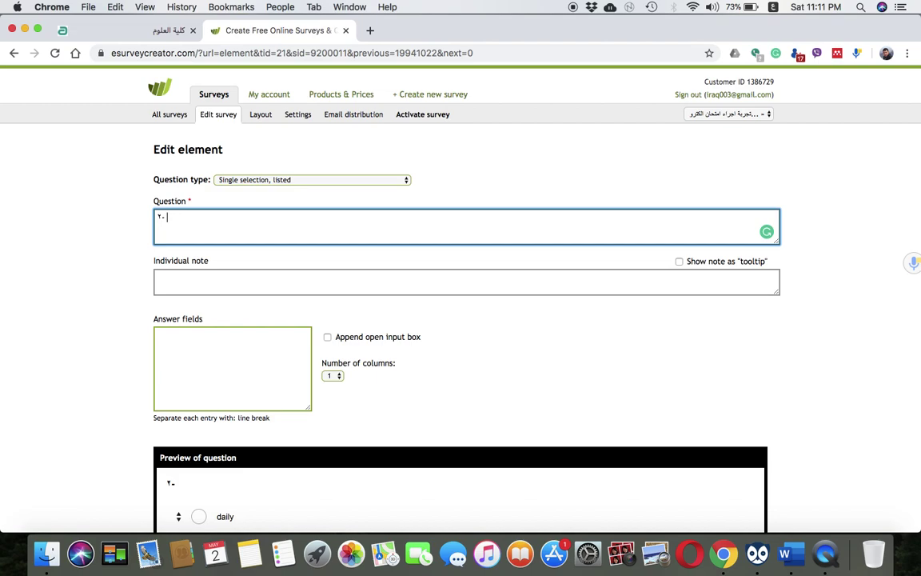
# Type the question 'واحده من هذه المجلات ليست ذات سمعة رصينة بالمقارنة مع الخيارات الاخرى'
pyautogui.write('هم المجالات')
pyautogui.press('BackSpace')
pyautogui.press('BackSpace')
pyautogui.press('BackSpace')
pyautogui.press('BackSpace')
pyautogui.press('BackSpace')
pyautogui.press('BackSpace')
pyautogui.write('واحده من هذه المجلات ل')
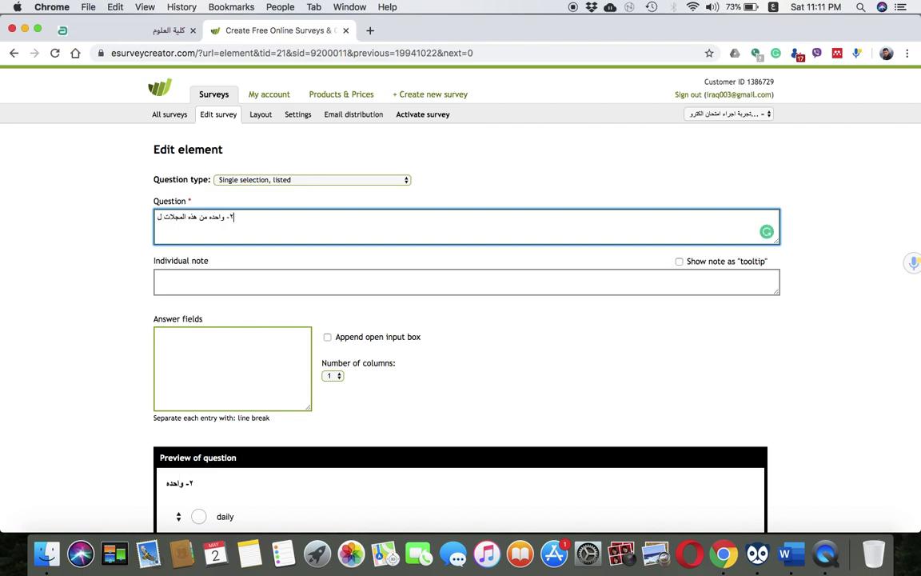
pyautogui.write('يست ذ')
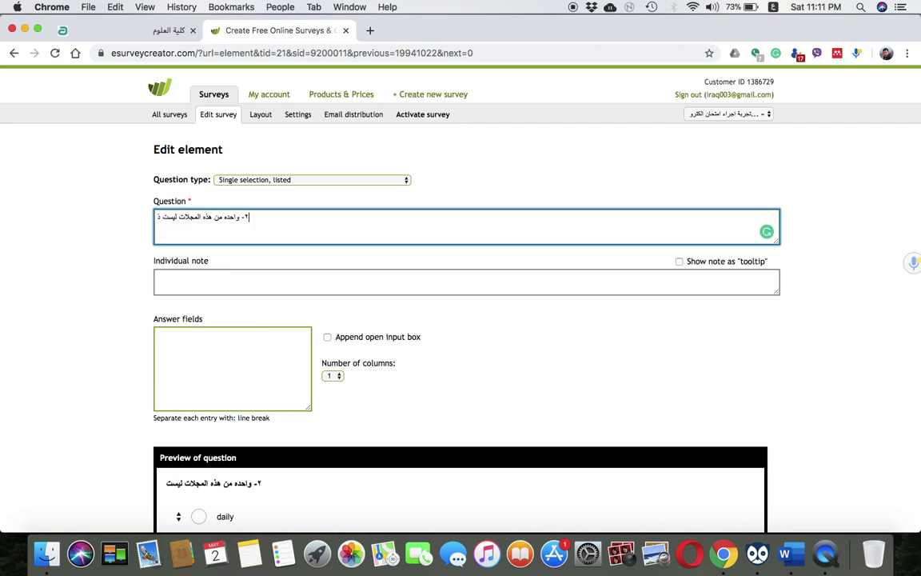
pyautogui.write('ات سمعة ر')
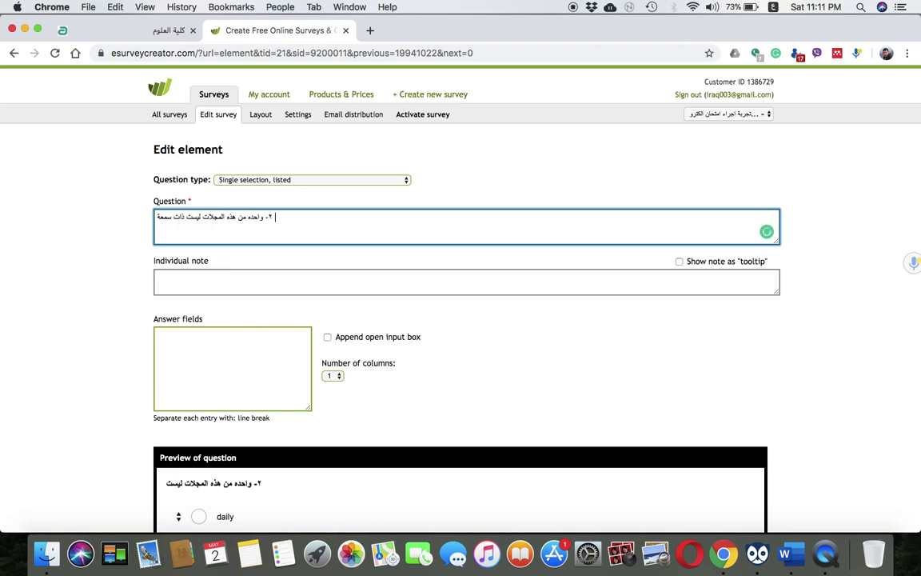
pyautogui.write('صينة')
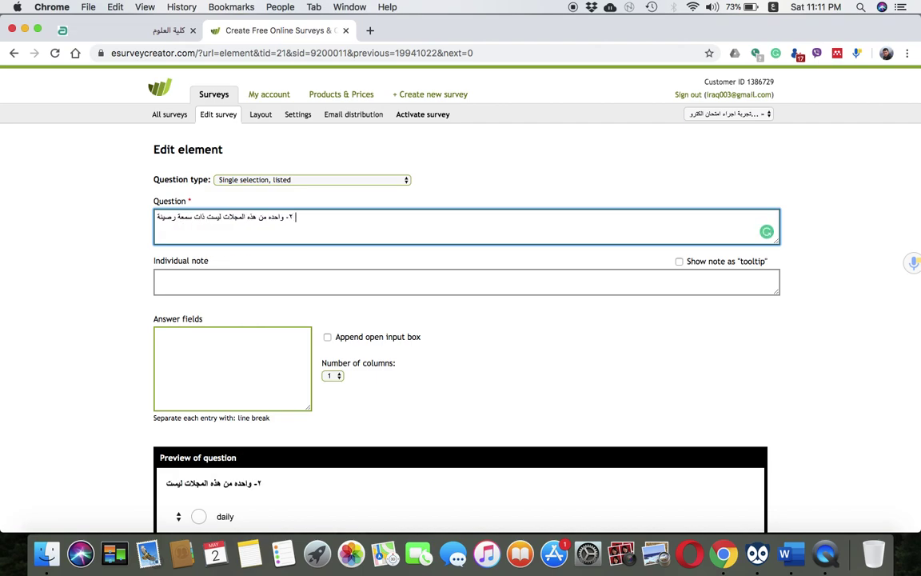
pyautogui.write(' مقارنة')
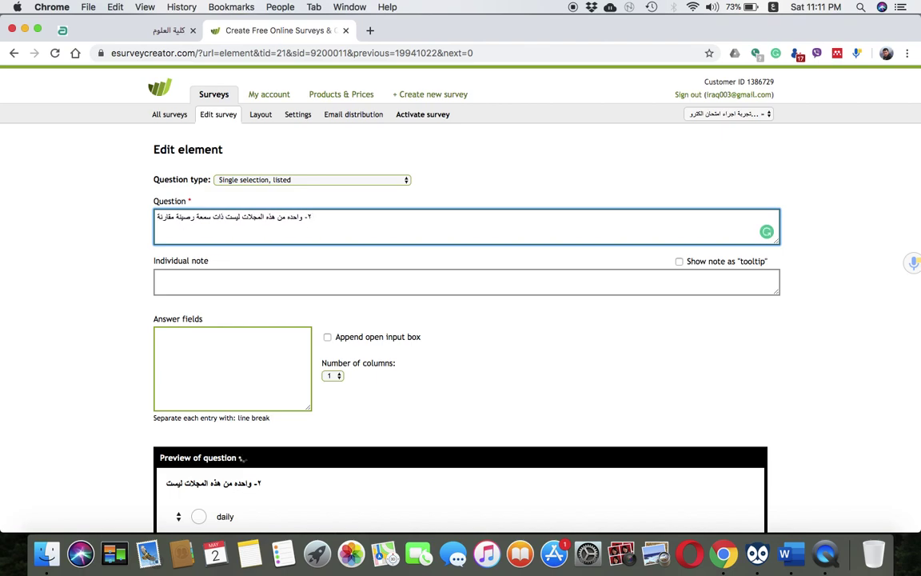
pyautogui.press('BackSpace')
pyautogui.press('BackSpace')
pyautogui.press('BackSpace')
pyautogui.press('BackSpace')
pyautogui.write('بالمق')
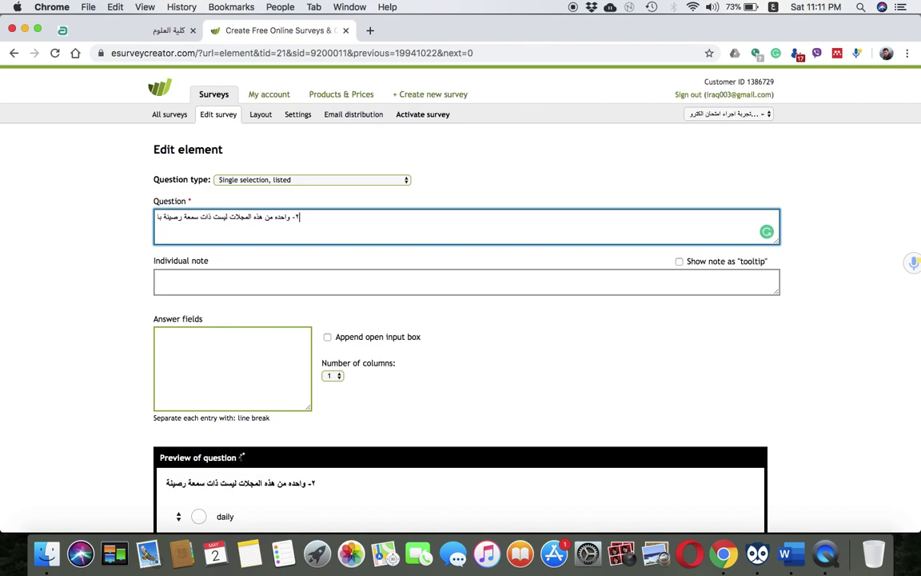
pyautogui.write('ارنة ')
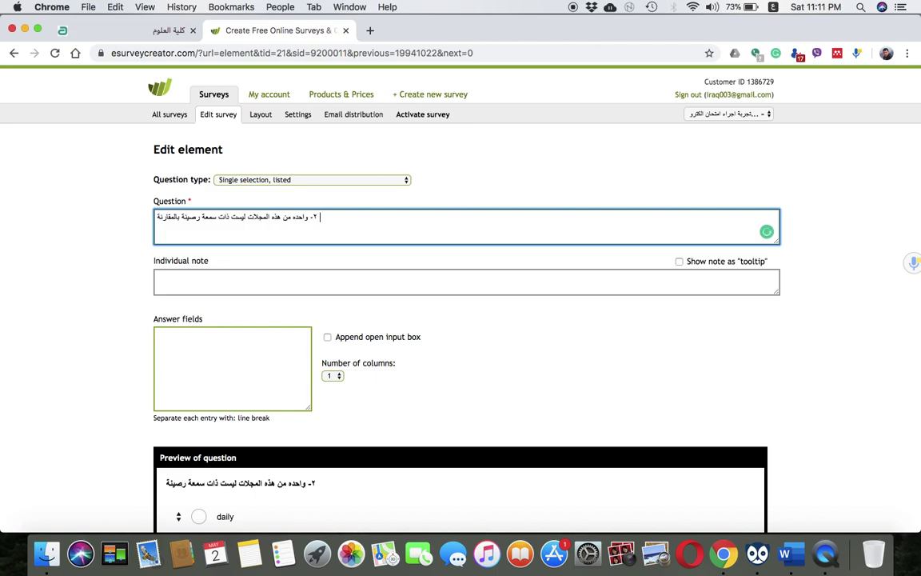
pyautogui.write('مع الخيار')
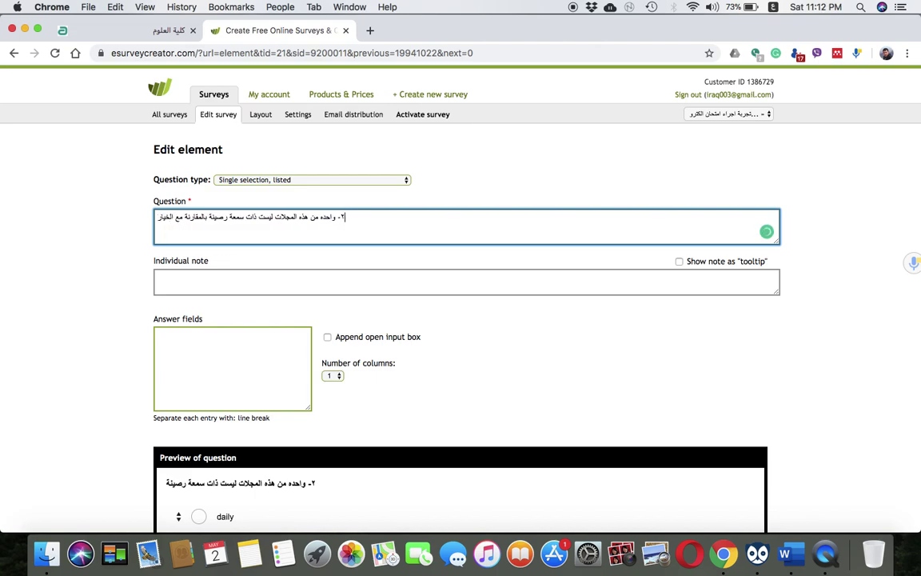
pyautogui.write('ات الاخر»')
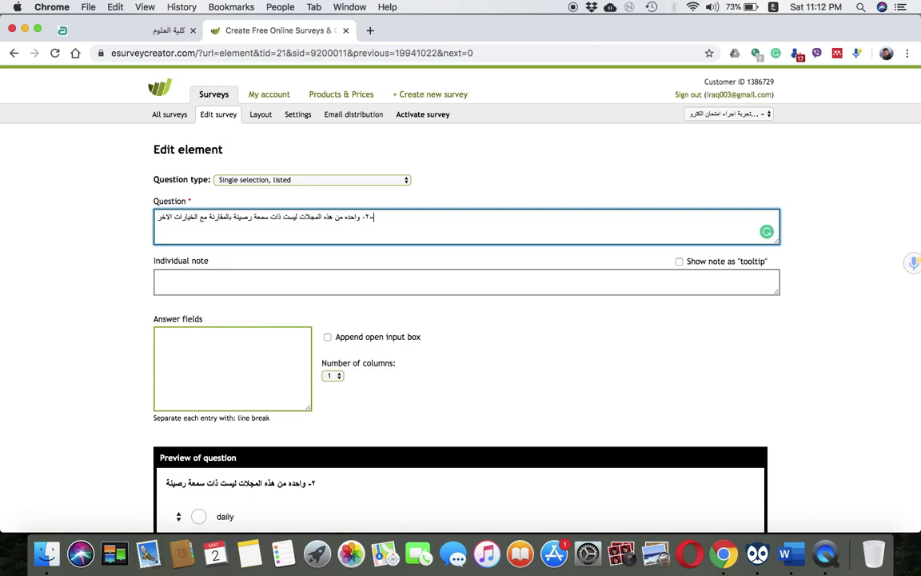
pyautogui.press('BackSpace')
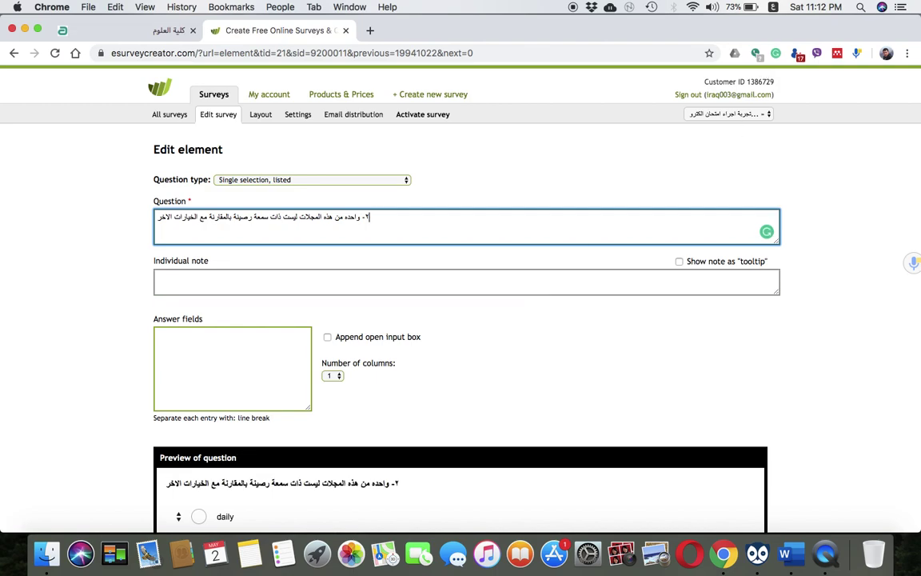
# Switch input to English and enter Nature as the first answer option
pyautogui.write('ى')
pyautogui.click(245, 383)
pyautogui.write('شفعفث')
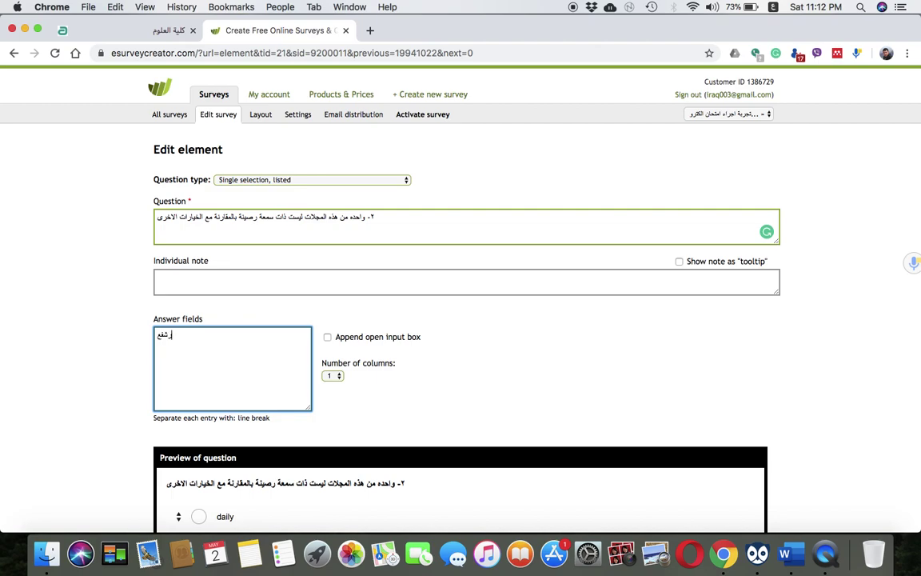
pyautogui.press('BackSpace')
pyautogui.press('BackSpace')
pyautogui.press('BackSpace')
pyautogui.press('BackSpace')
pyautogui.press('BackSpace')
pyautogui.click(774, 6)
pyautogui.click(800, 36)
pyautogui.write('n')
pyautogui.press('BackSpace')
pyautogui.write('Nature')
# Add Scince and Cell as the second and third answer options
pyautogui.scroll(-3, 695, 114)
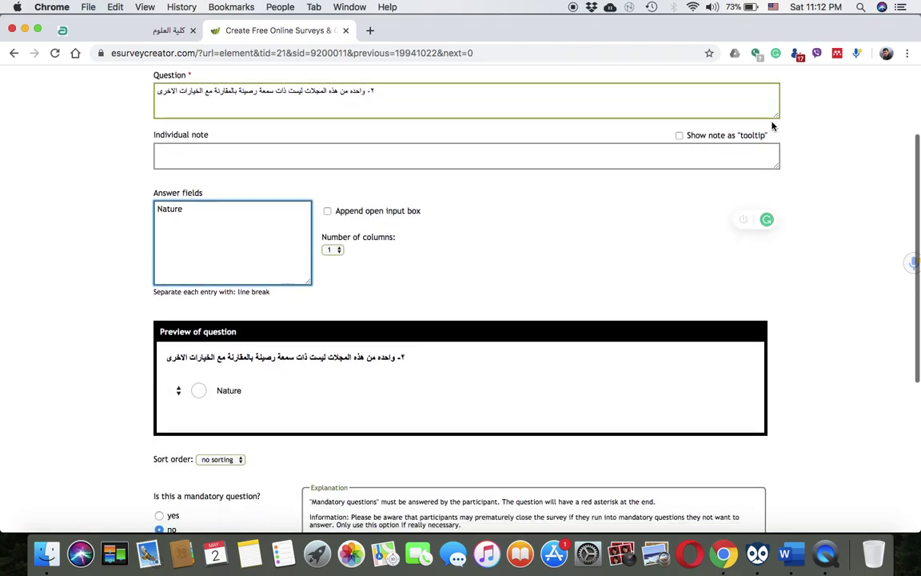
pyautogui.press('Return')
pyautogui.write('S')
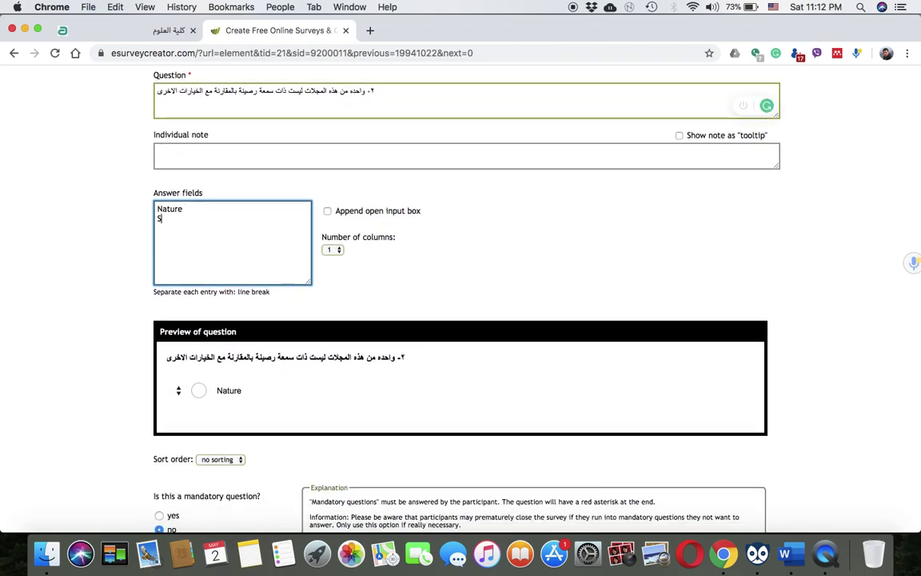
pyautogui.write('cince')
pyautogui.press('Return')
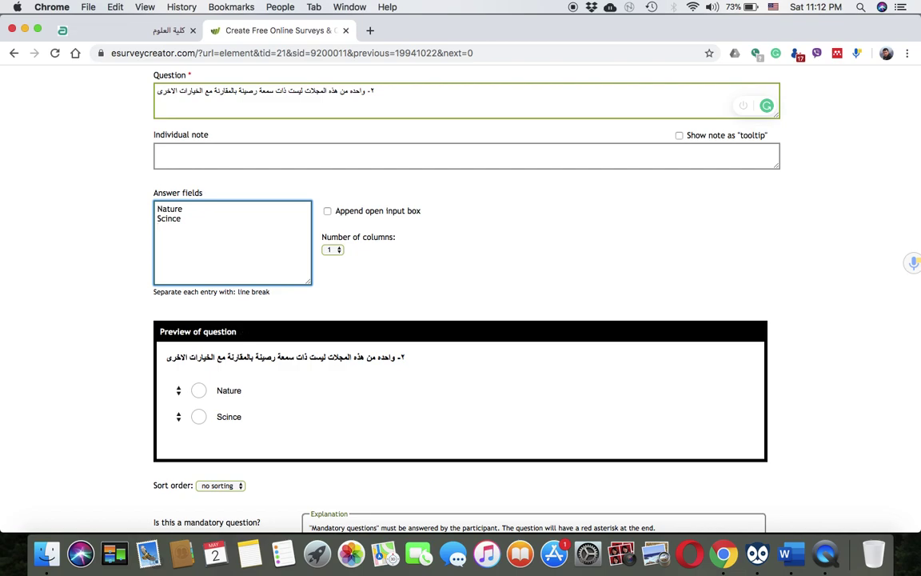
pyautogui.write('Cell')
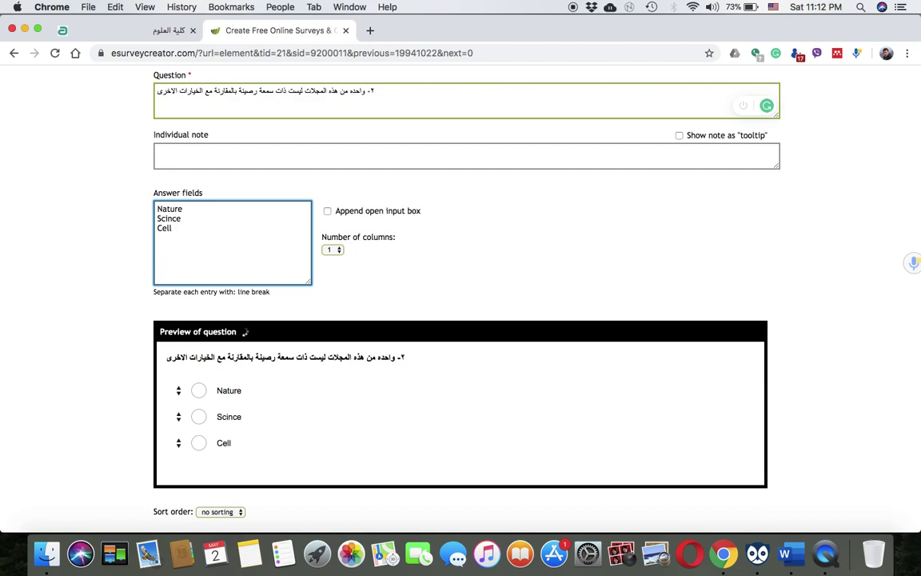
# Replace the garbled note with the Arabic note 'المجلات ادناه هي في اختصاص علوم الحياة'
pyautogui.click(321, 154)
pyautogui.write('hgl[ghj hvkh')
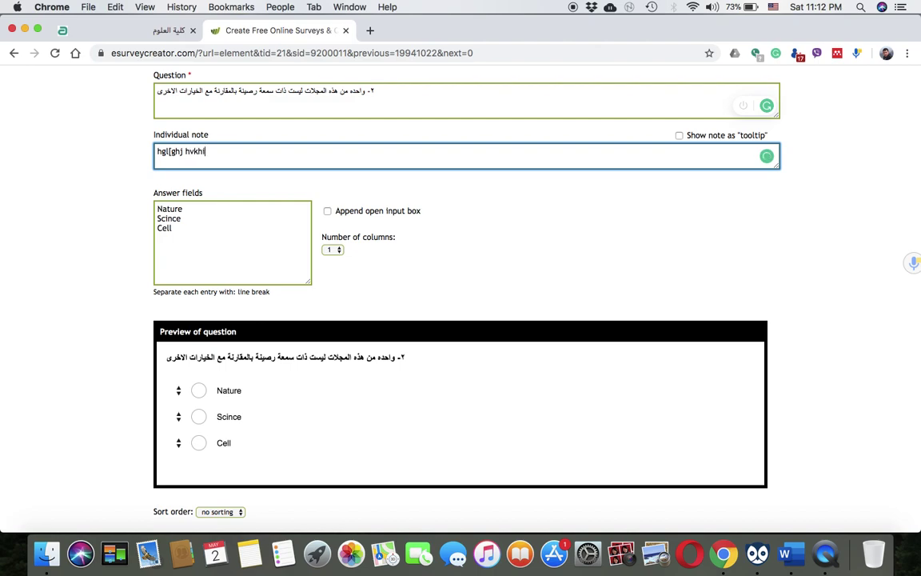
pyautogui.press('cmd+a')
pyautogui.press('BackSpace')
pyautogui.click(772, 6)
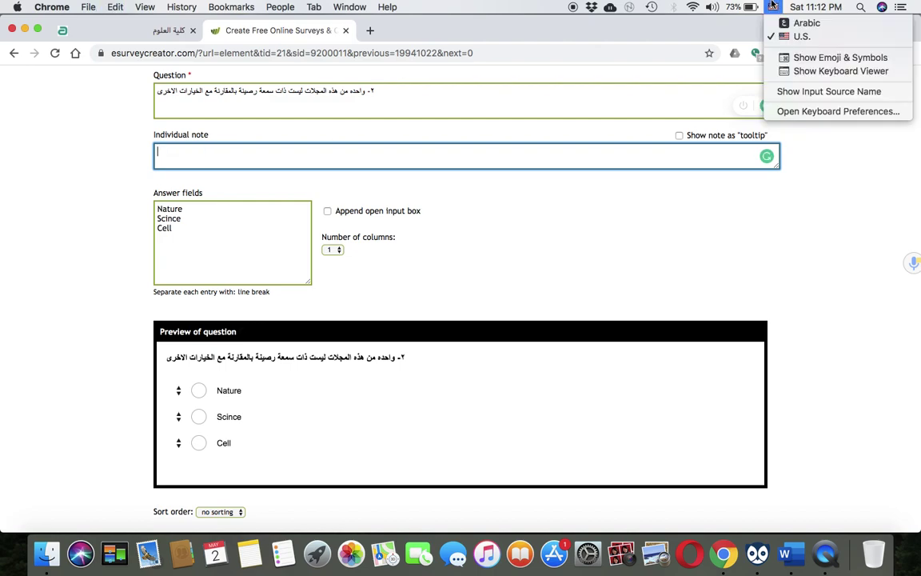
pyautogui.click(806, 23)
pyautogui.write('المجلات اداه')
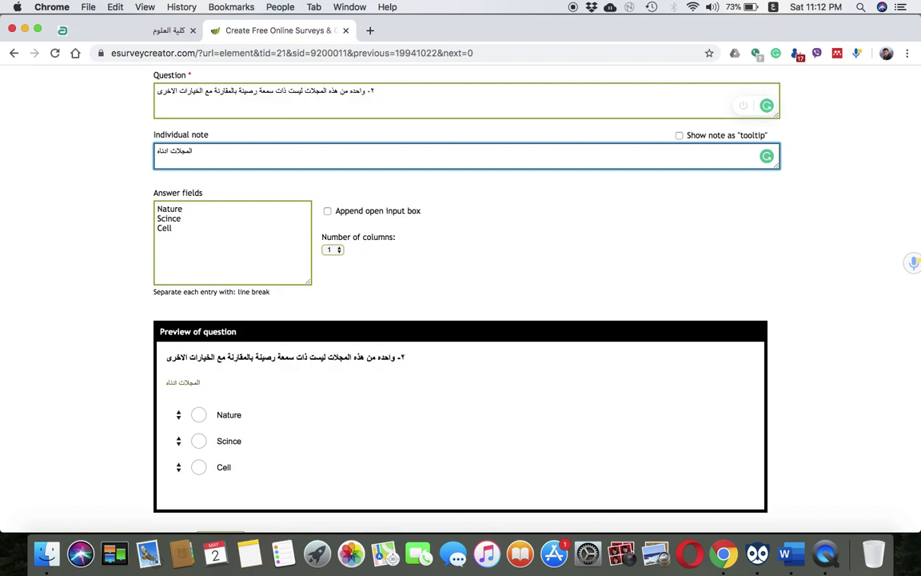
pyautogui.write('هي في اختصاص علوم الحياة')
# Remove the stray empty line and add Meta gene as the fourth answer
pyautogui.click(195, 229)
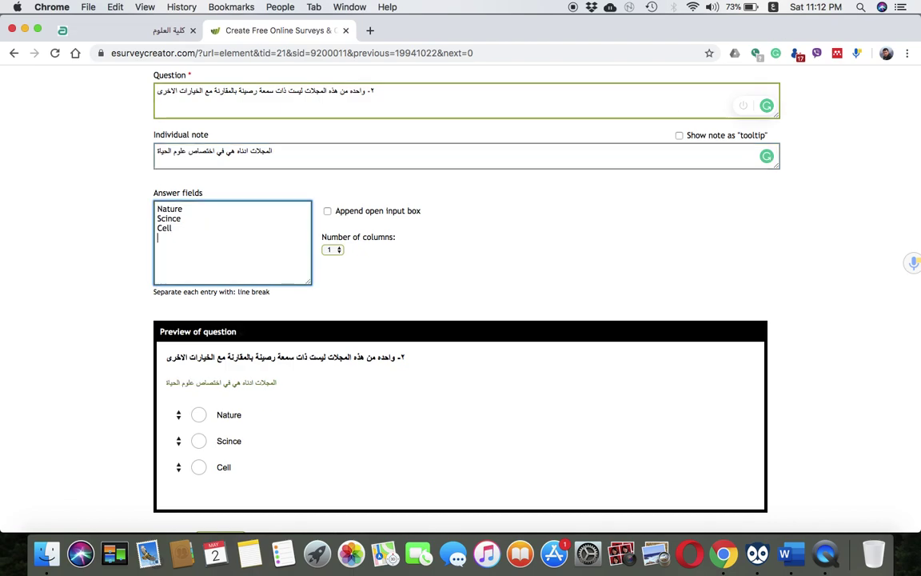
pyautogui.press('Return')
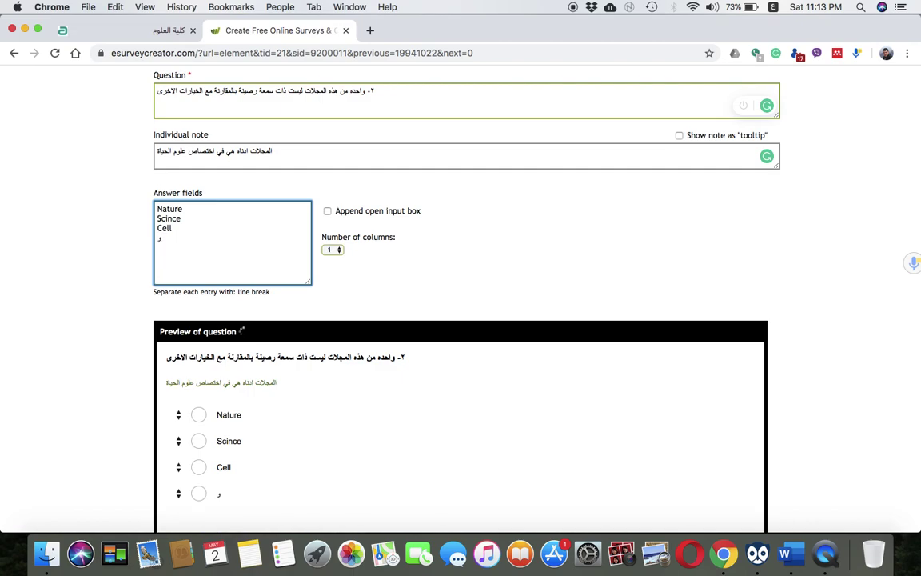
pyautogui.press('BackSpace')
pyautogui.click(770, 7)
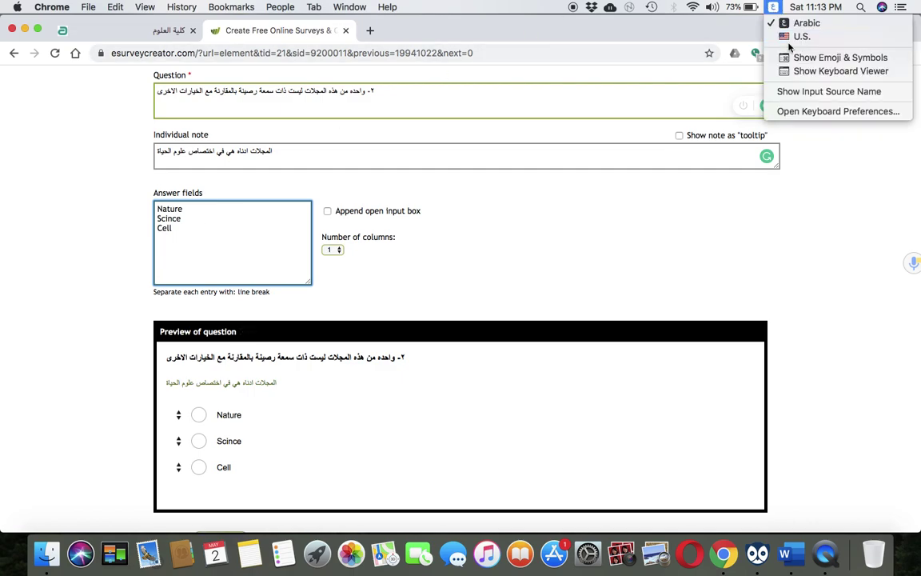
pyautogui.click(796, 38)
pyautogui.click(162, 232)
pyautogui.press('Return')
pyautogui.write('Meta')
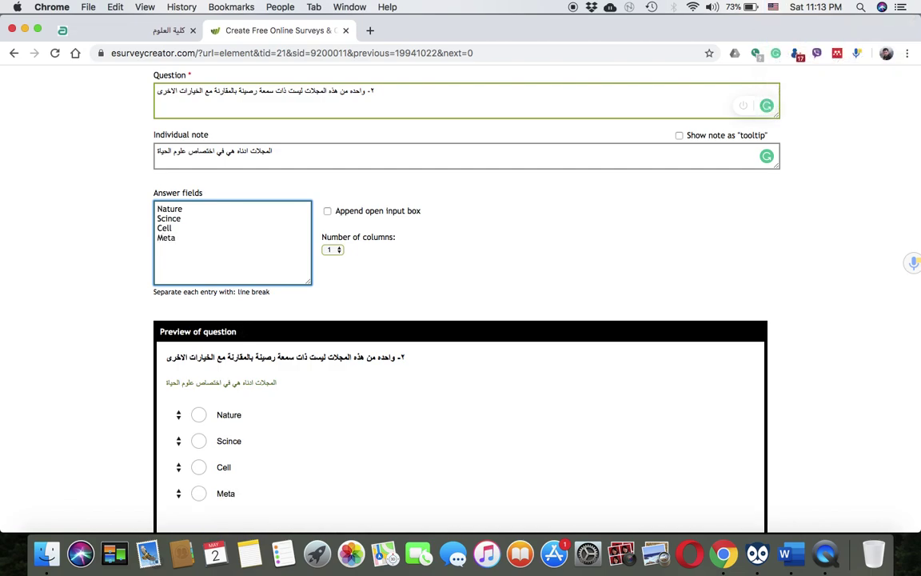
pyautogui.write(' gene')
pyautogui.scroll(-5, 369, 489)
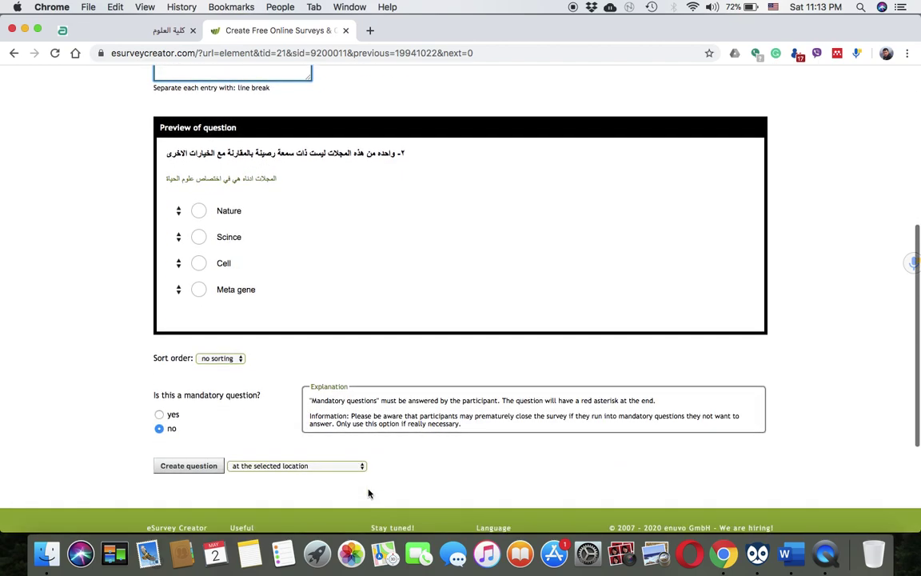
# Create the second journal question and review it below the first in the survey
pyautogui.click(186, 467)
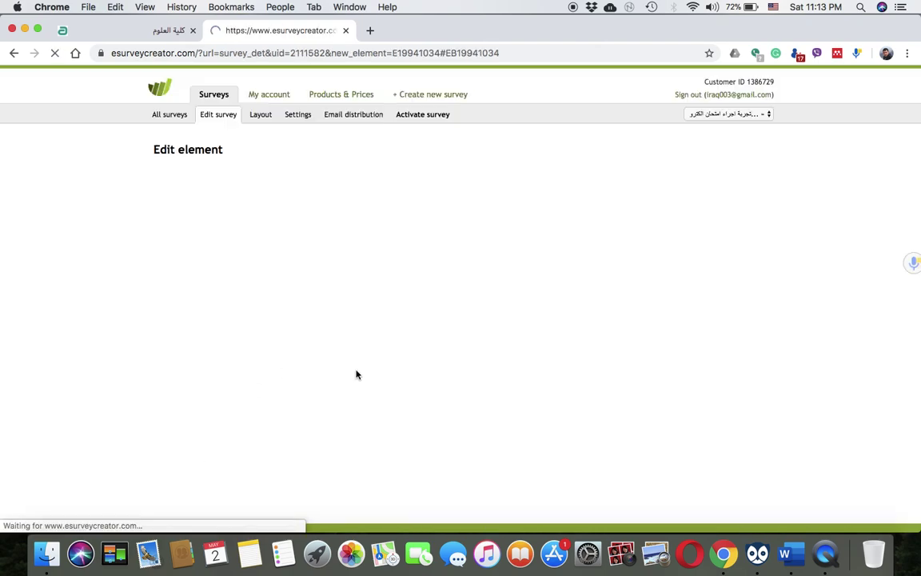
pyautogui.scroll(3, 357, 374)
pyautogui.scroll(5, 356, 375)
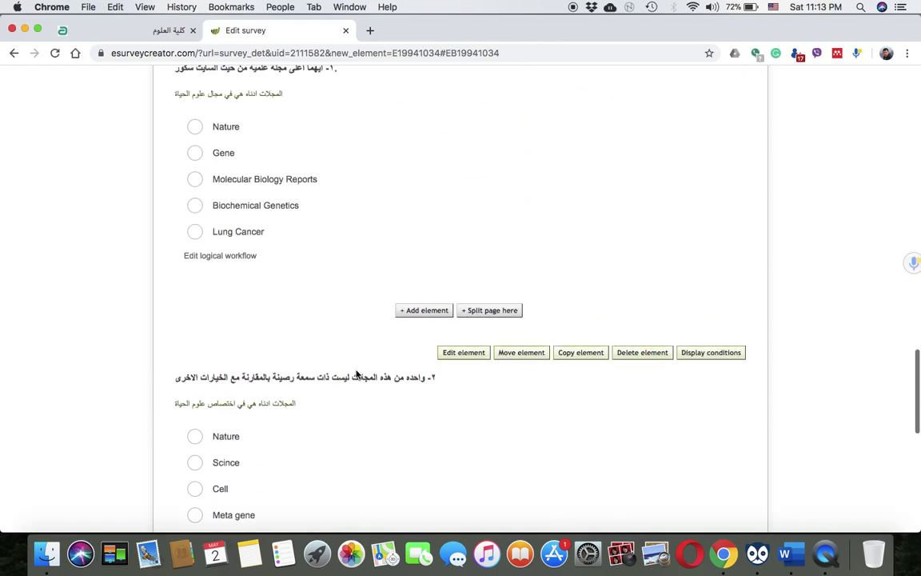
pyautogui.scroll(-2, 357, 374)
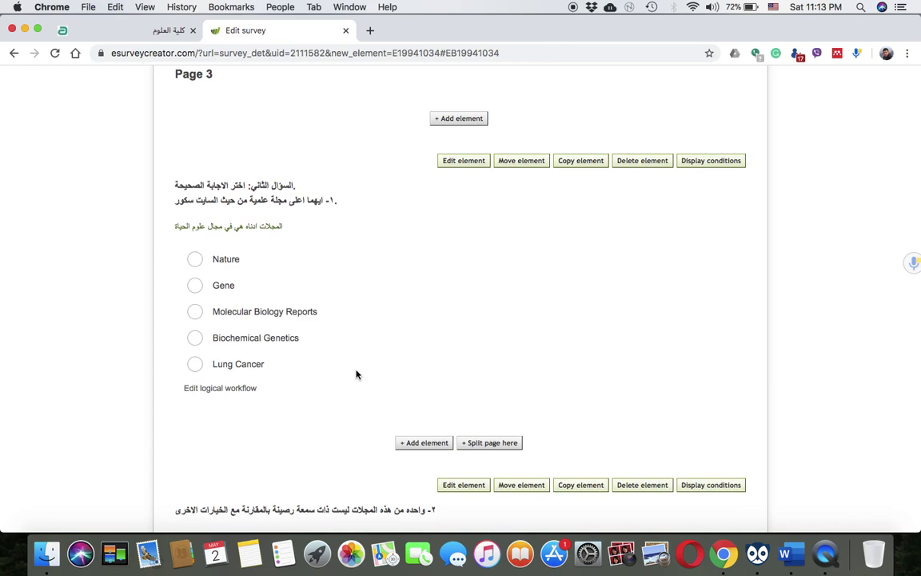
pyautogui.scroll(-6, 356, 374)
pyautogui.scroll(5, 356, 374)
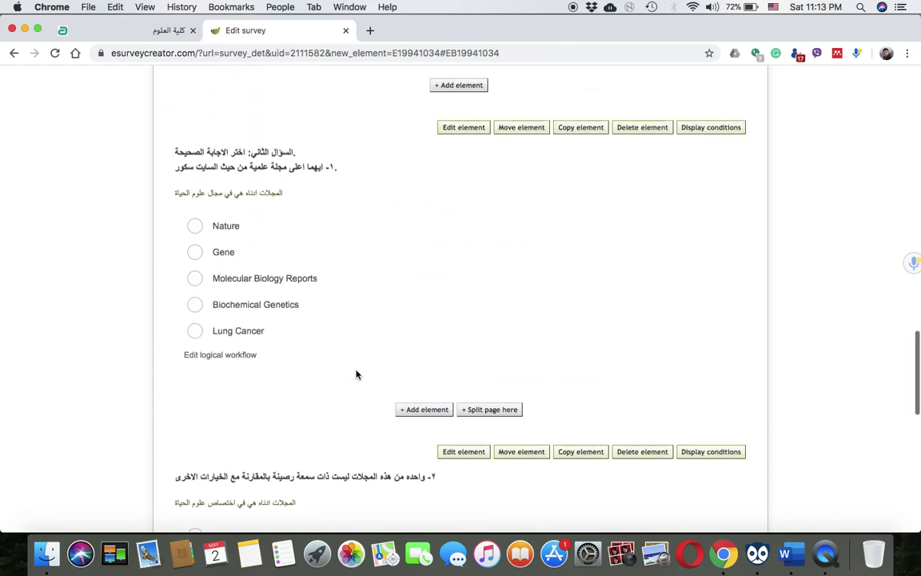
pyautogui.scroll(-8, 356, 374)
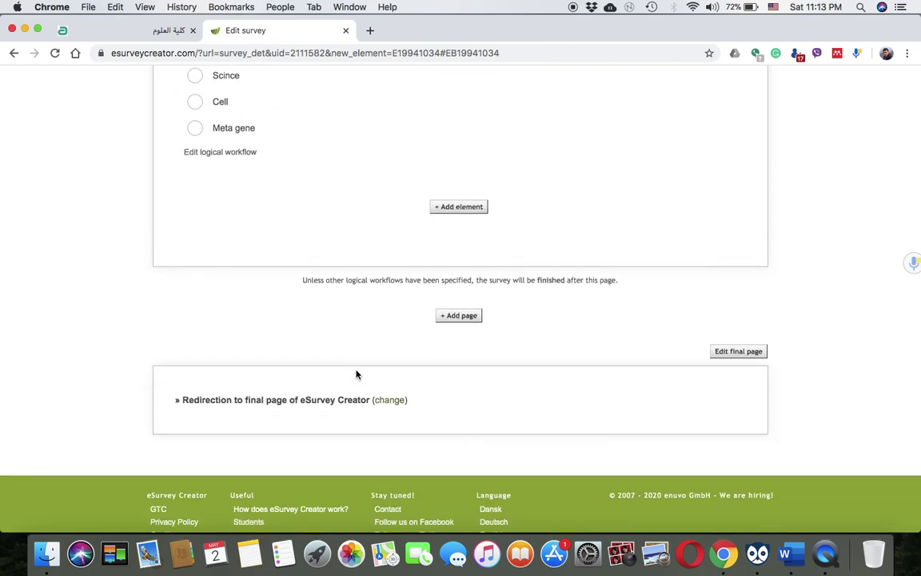
pyautogui.scroll(15, 356, 374)
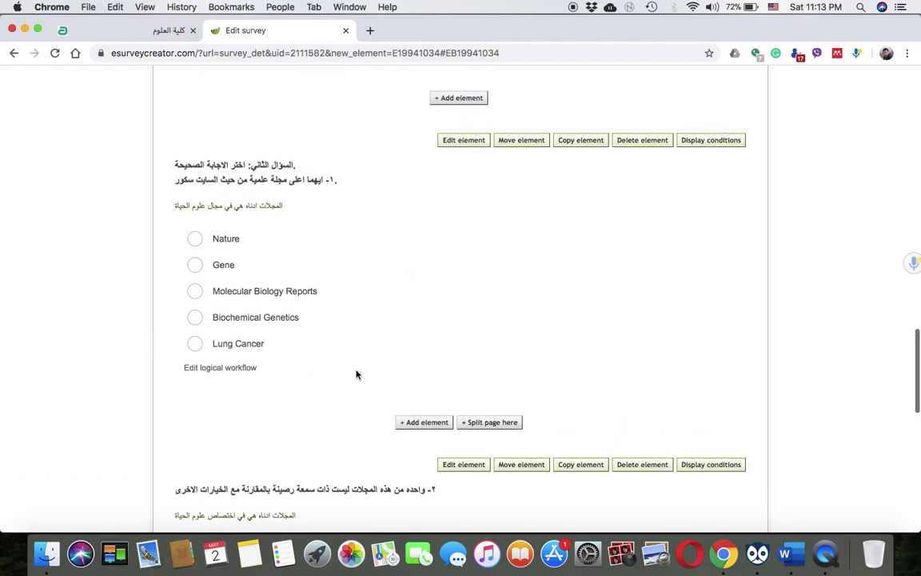
pyautogui.scroll(3, 356, 374)
pyautogui.scroll(-10, 361, 217)
pyautogui.scroll(-15, 363, 219)
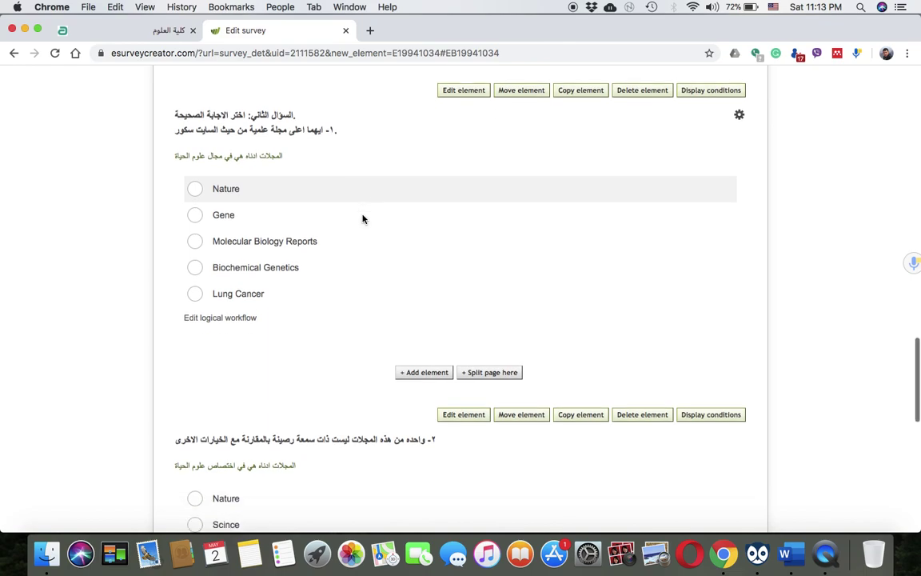
pyautogui.scroll(-2, 362, 219)
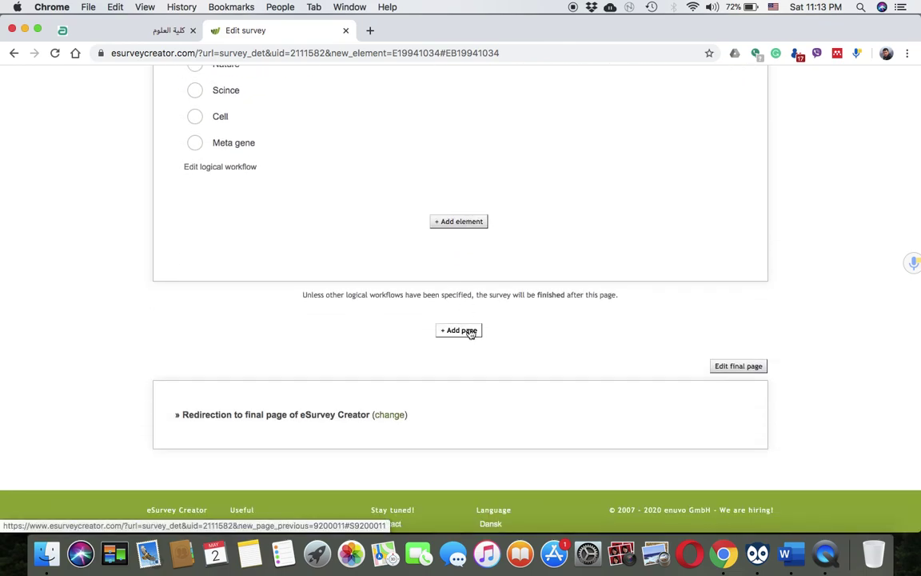
# Add a blank page at the survey's end and bring up its element types list
pyautogui.click(471, 333)
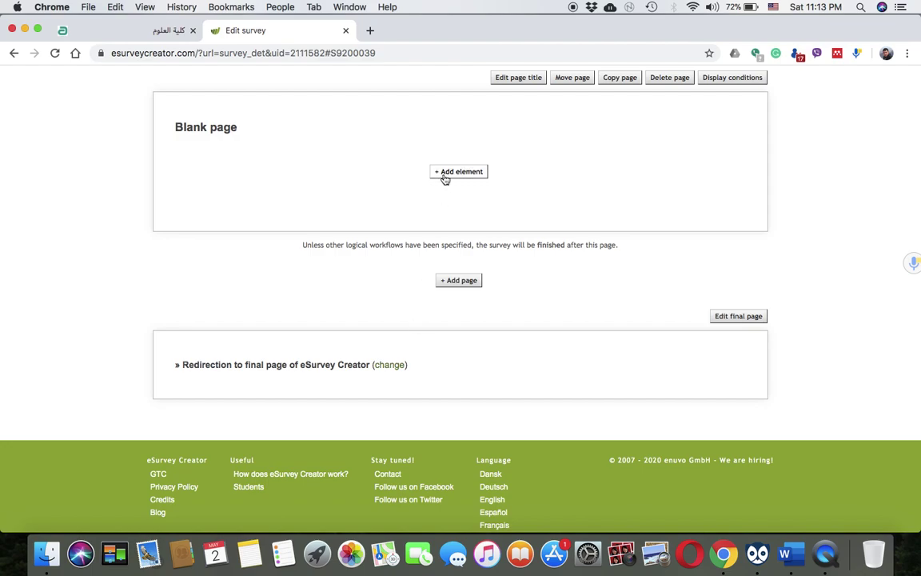
pyautogui.scroll(4, 446, 179)
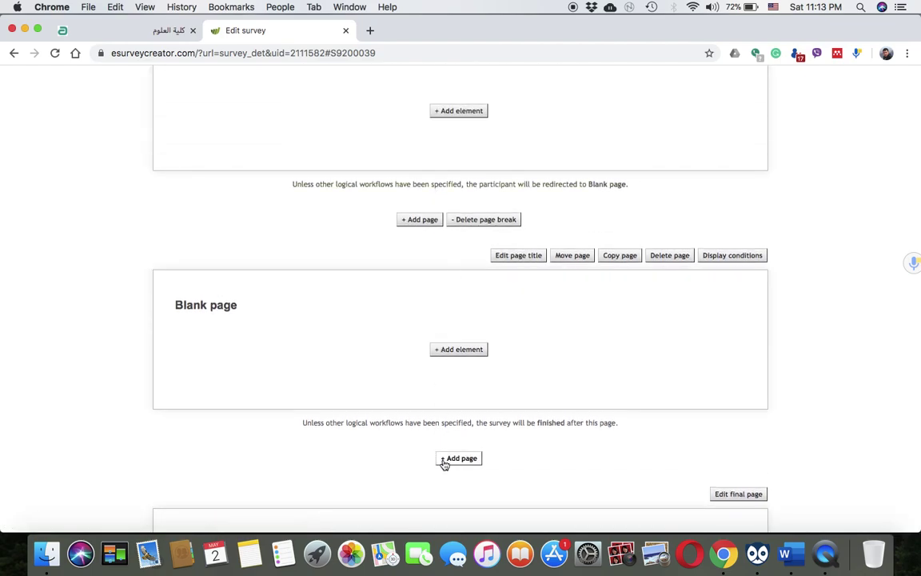
pyautogui.click(465, 353)
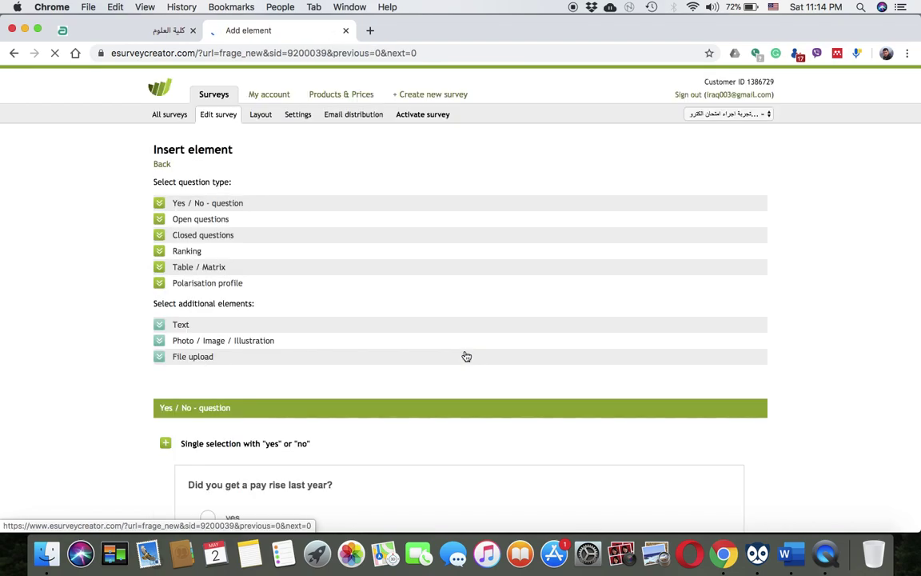
pyautogui.scroll(-1, 273, 385)
pyautogui.scroll(-10, 273, 386)
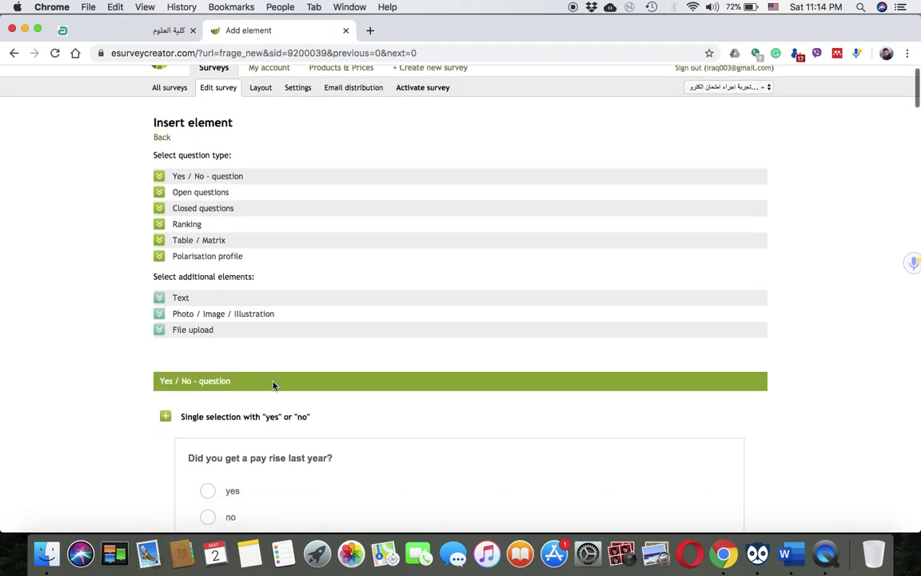
pyautogui.scroll(-8, 274, 387)
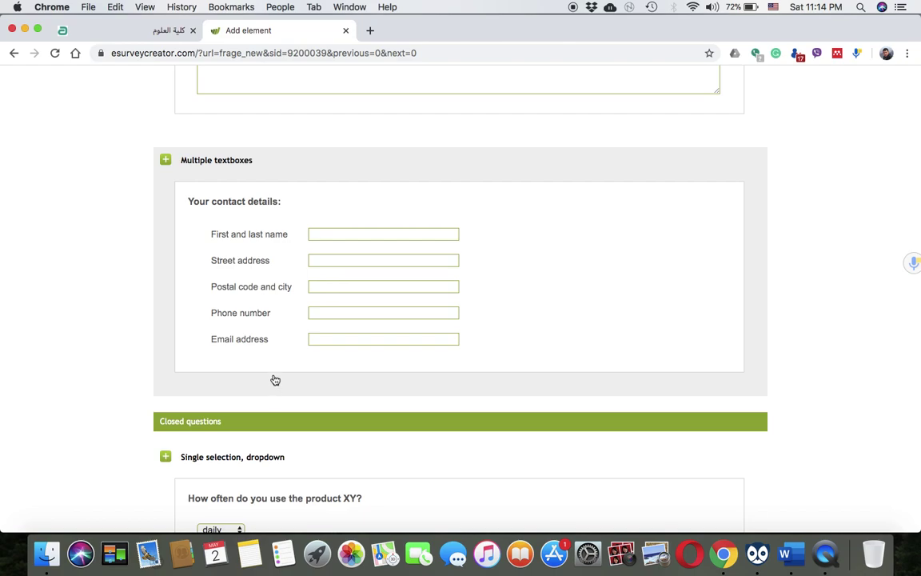
# Choose Multiple textboxes and title the question 'عرف التالي' in Arabic
pyautogui.click(386, 261)
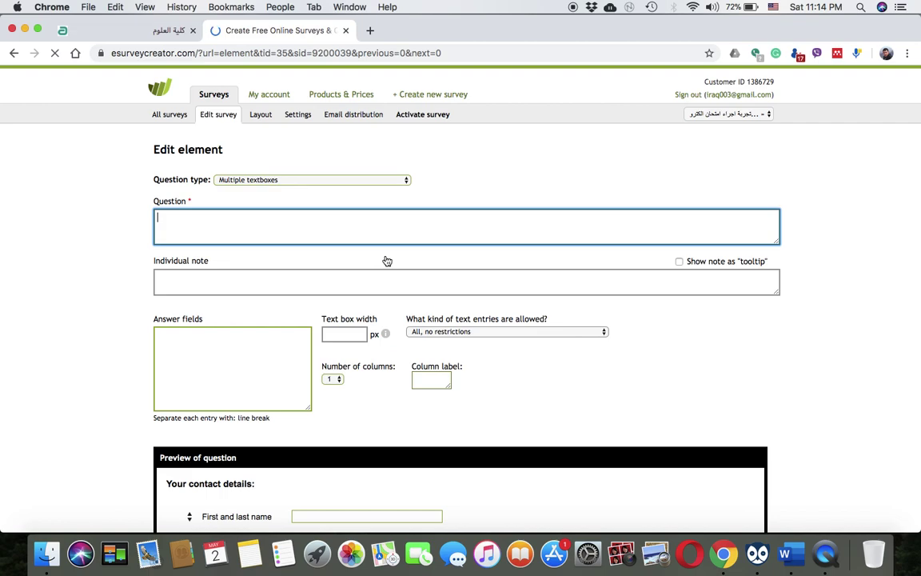
pyautogui.scroll(-2, 220, 256)
pyautogui.write('لم')
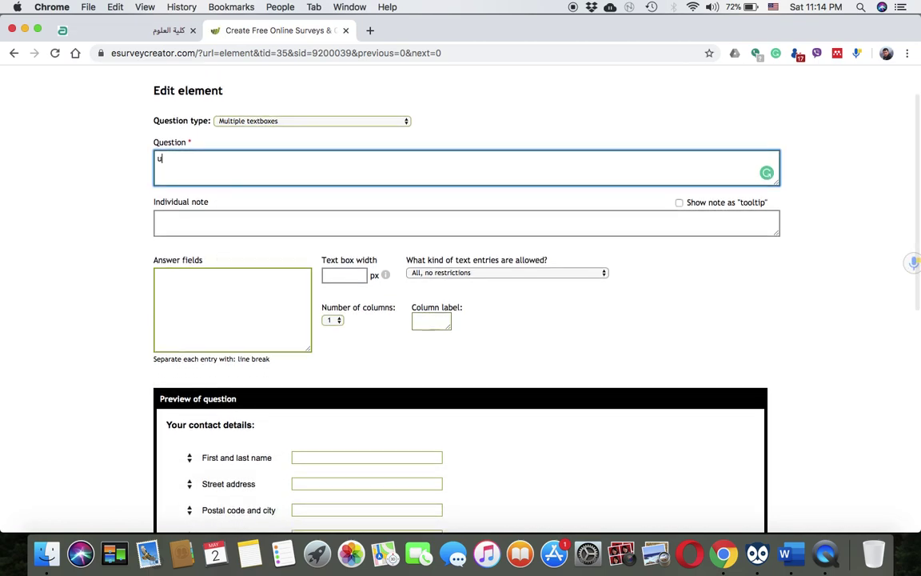
pyautogui.press('BackSpace')
pyautogui.press('BackSpace')
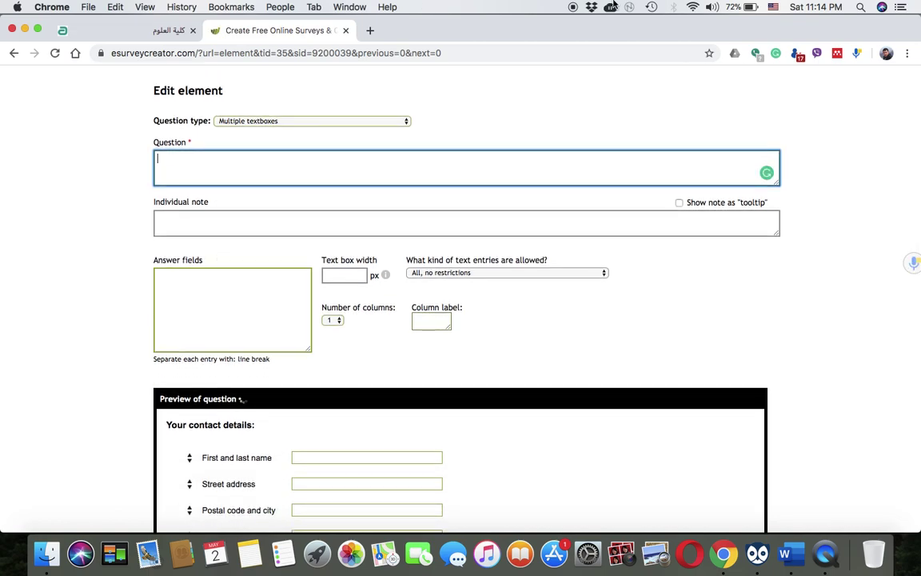
pyautogui.click(773, 6)
pyautogui.click(776, 23)
pyautogui.write('عرف التالي')
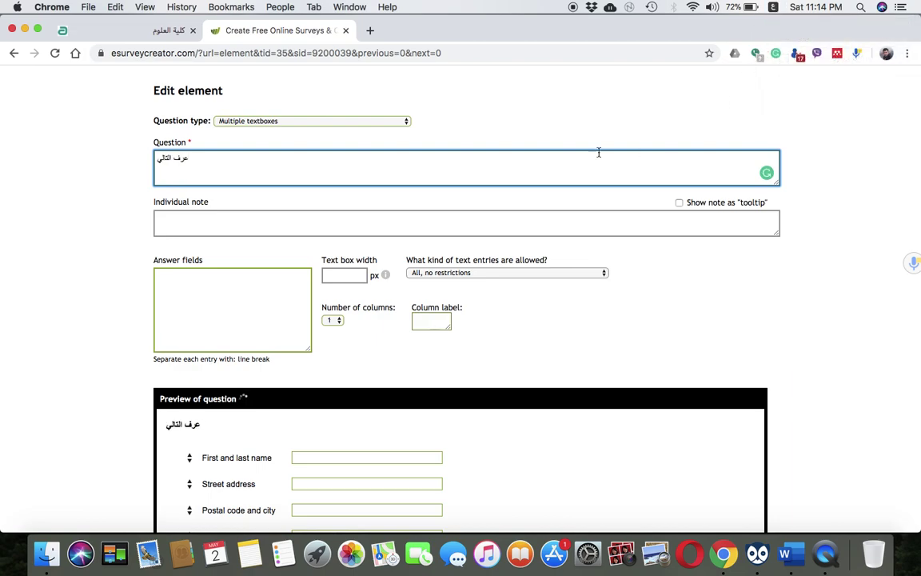
# Set text box width to 1000 and enter answer fields Scopus and SJR
pyautogui.click(206, 305)
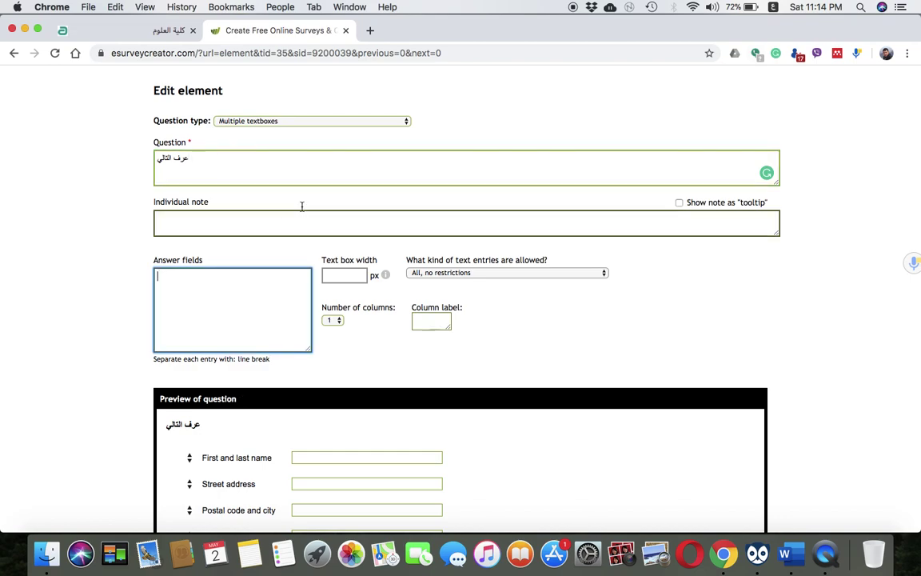
pyautogui.click(350, 275)
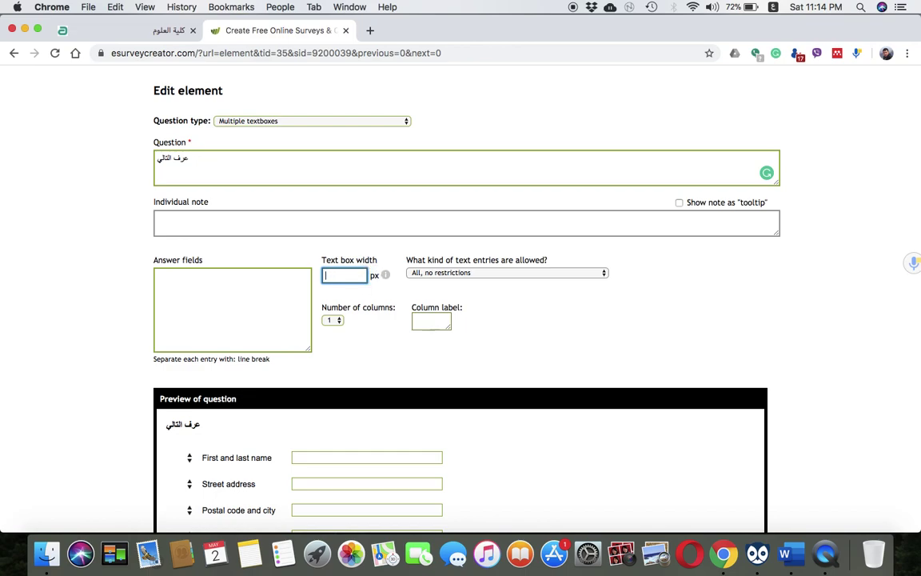
pyautogui.click(773, 7)
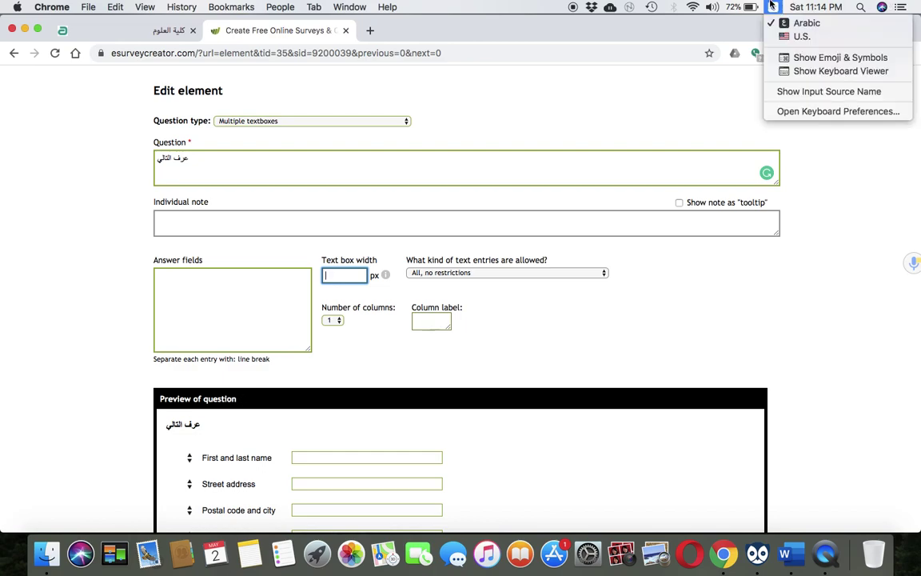
pyautogui.click(774, 36)
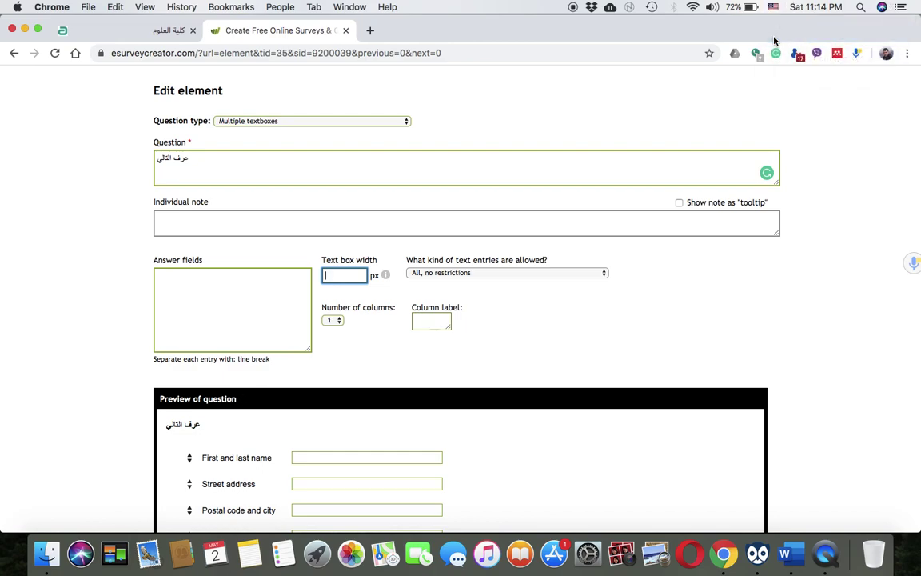
pyautogui.scroll(-5, 762, 103)
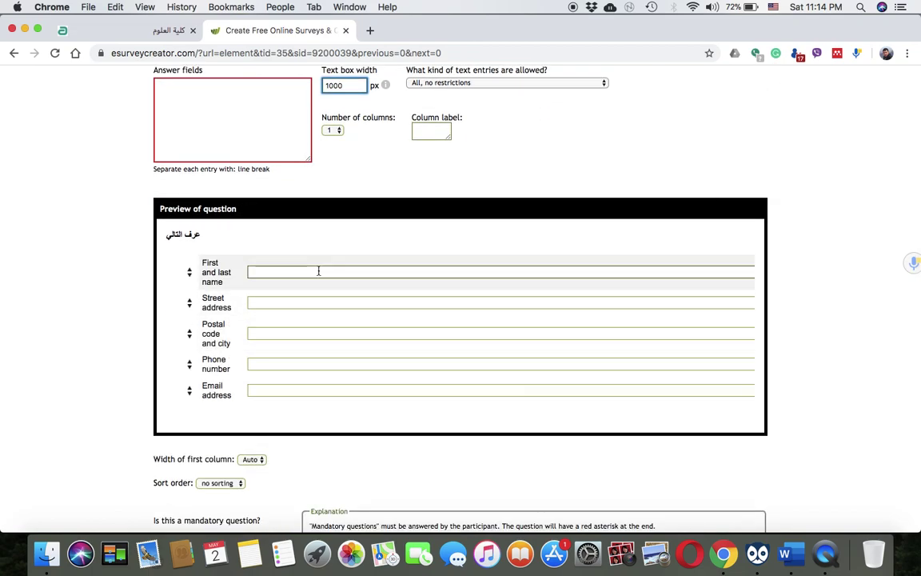
pyautogui.scroll(3, 319, 269)
pyautogui.click(202, 198)
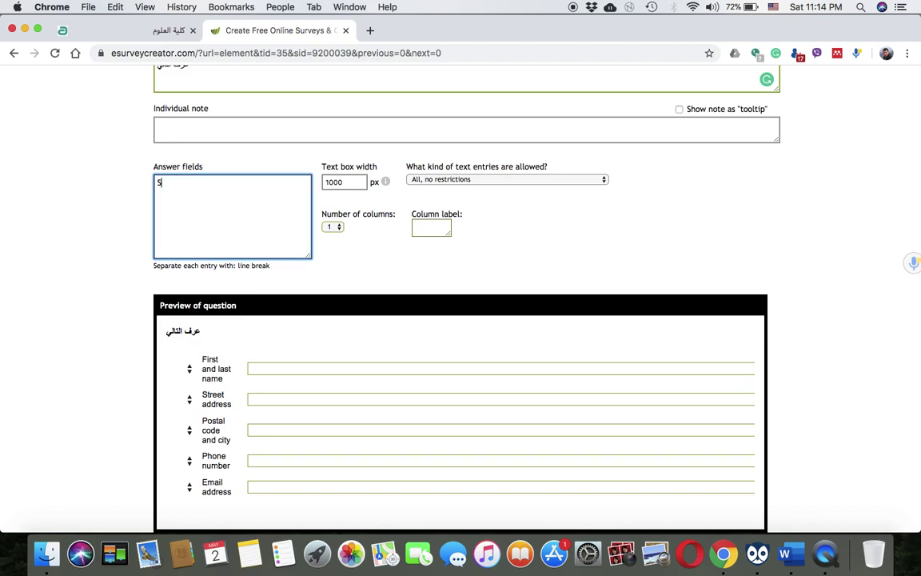
pyautogui.write('Scopus')
pyautogui.press('Return')
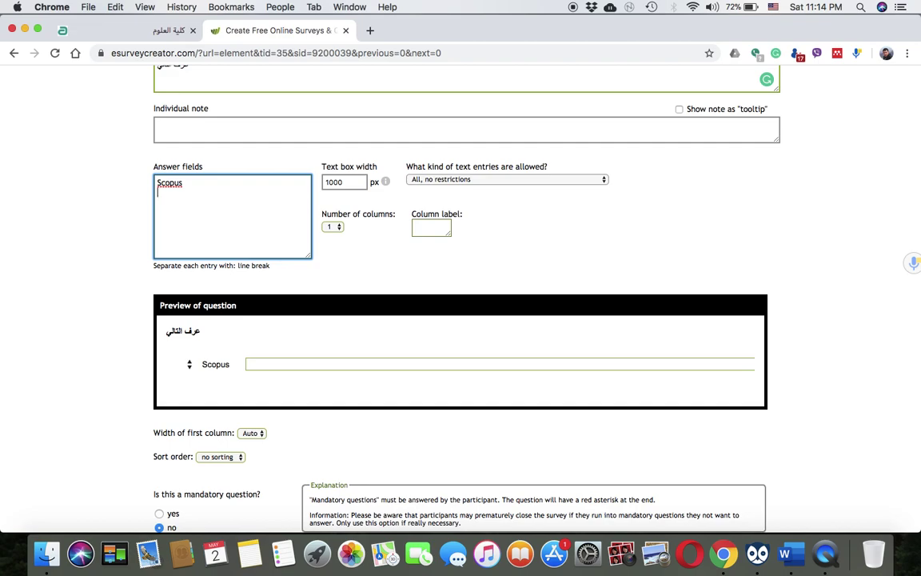
pyautogui.write('SJT')
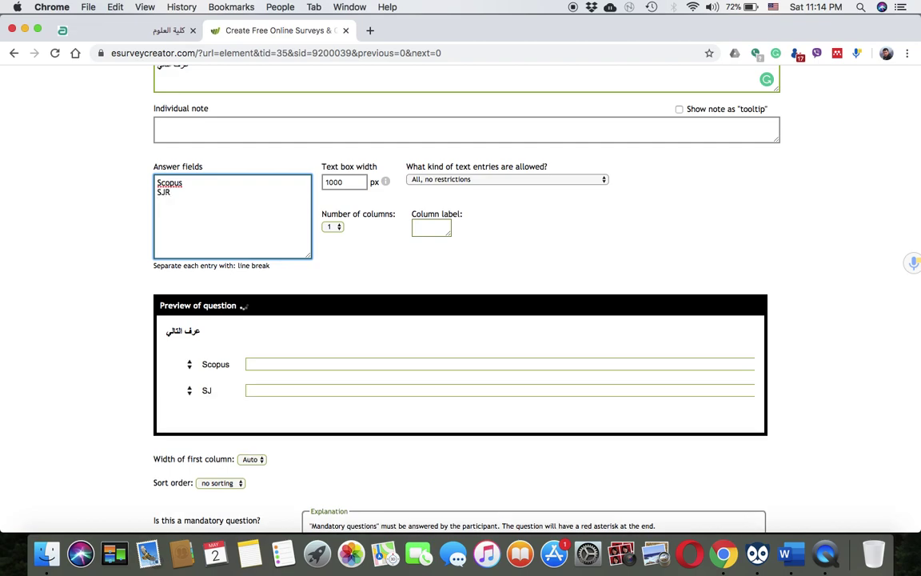
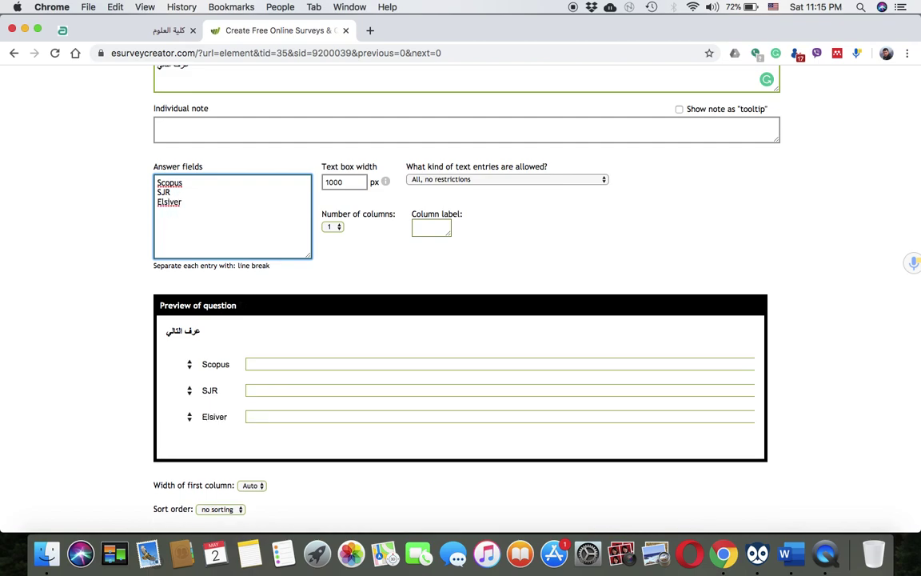
# Add 'Elsivere' to the spelling dictionary
pyautogui.rightClick(179, 203)
pyautogui.click(200, 206)
pyautogui.scroll(-2, 228, 364)
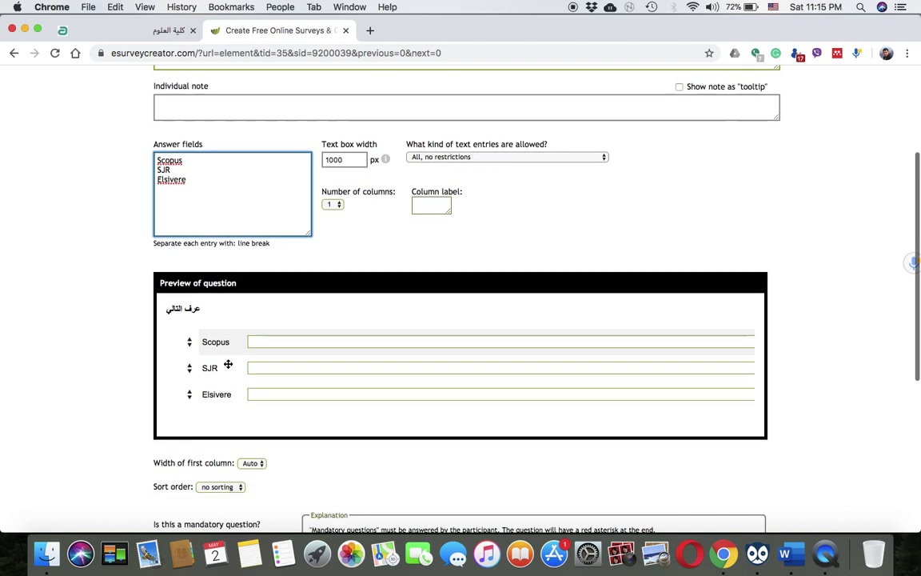
pyautogui.scroll(-1, 228, 364)
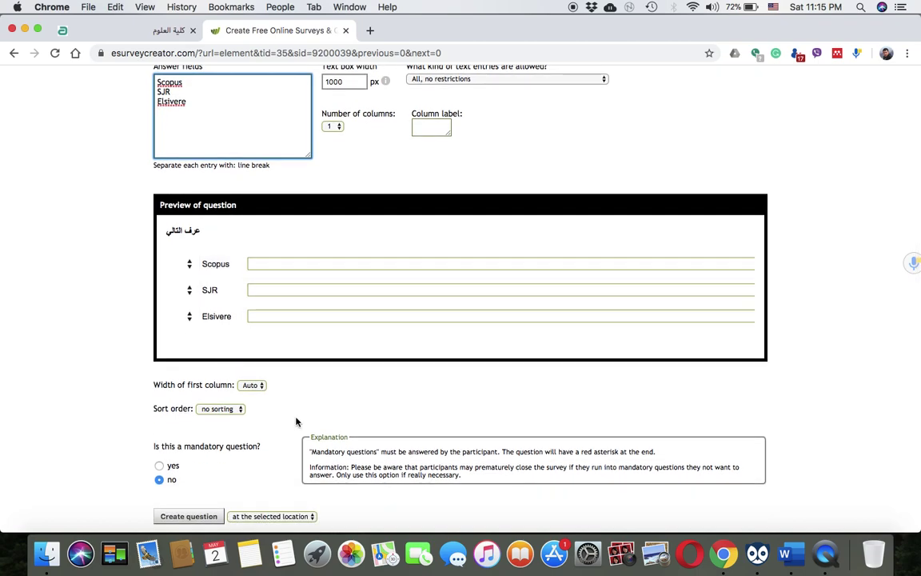
pyautogui.scroll(-3, 295, 421)
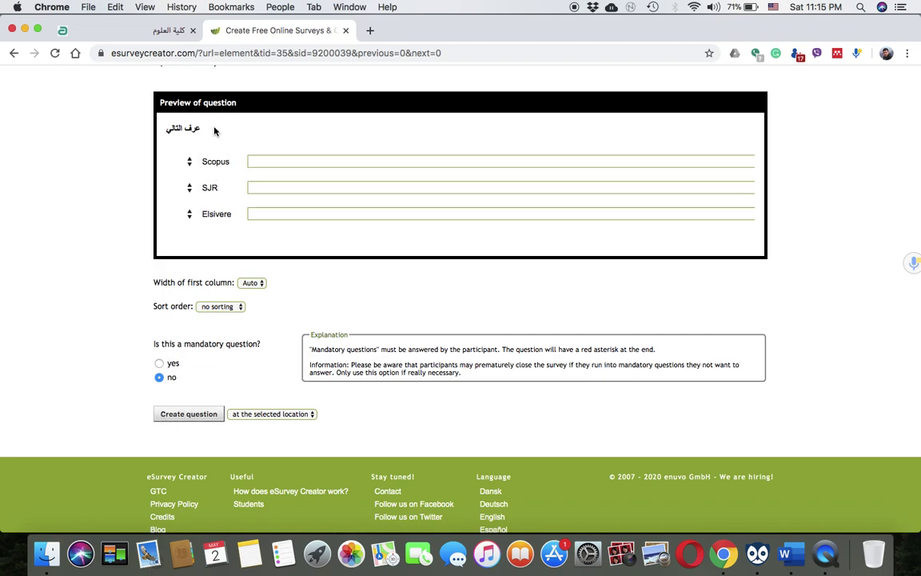
pyautogui.scroll(2, 213, 198)
pyautogui.scroll(3, 213, 197)
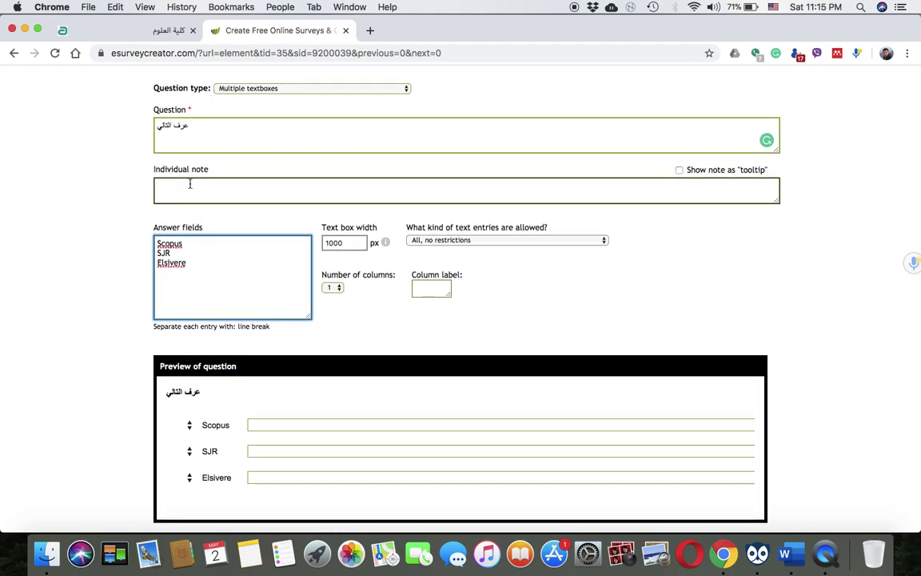
# Enter the Arabic individual note 'اختر اثنان فقط' and create the question
pyautogui.click(189, 184)
pyautogui.write('hojn')
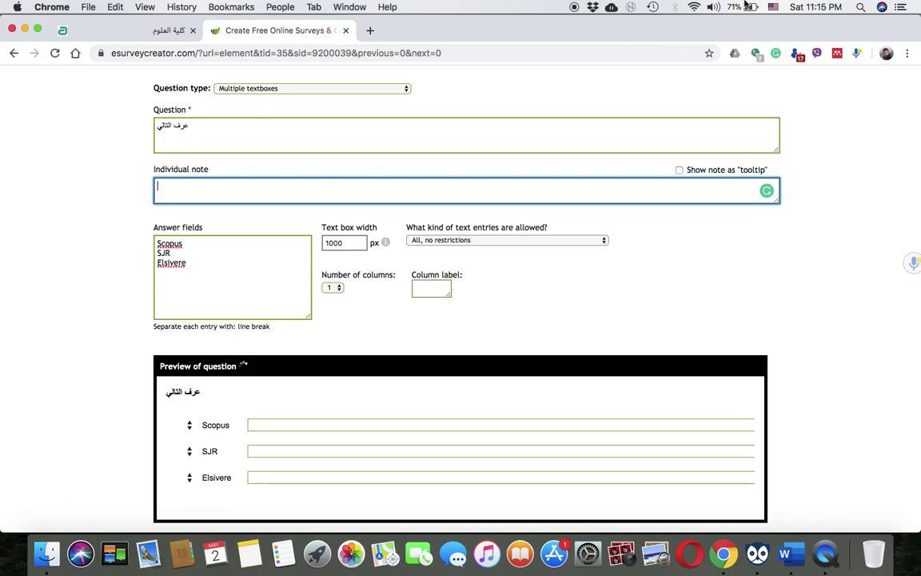
pyautogui.click(773, 6)
pyautogui.click(799, 23)
pyautogui.write('اختر اثنان')
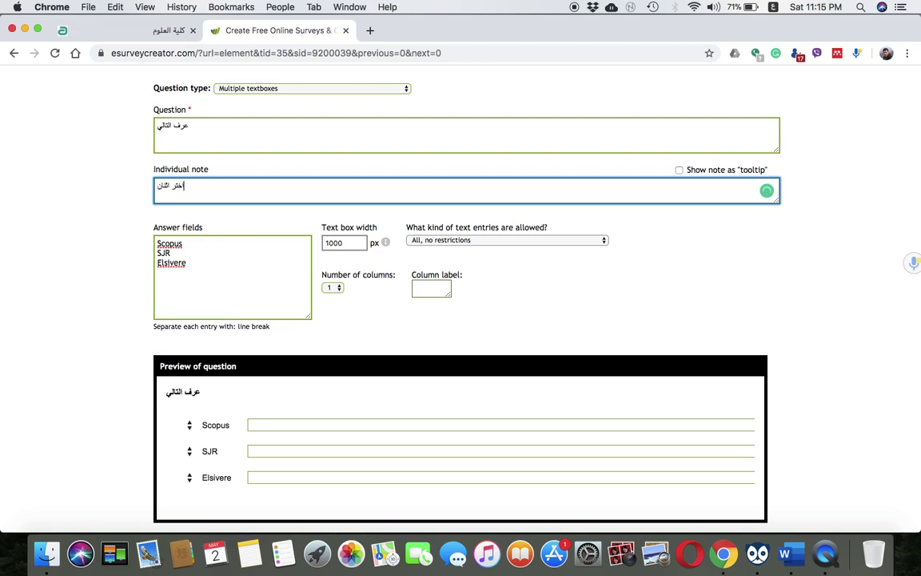
pyautogui.write(' فقط')
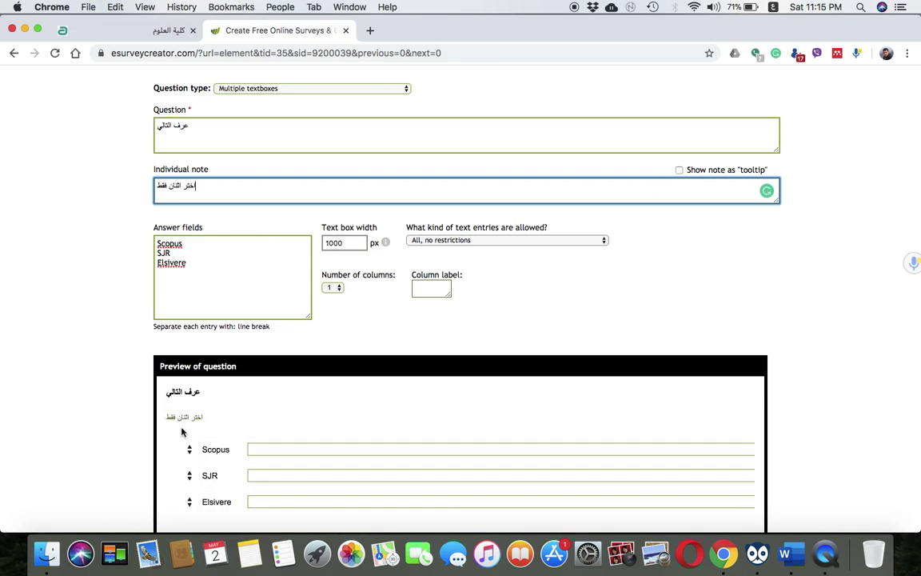
pyautogui.scroll(-10, 186, 420)
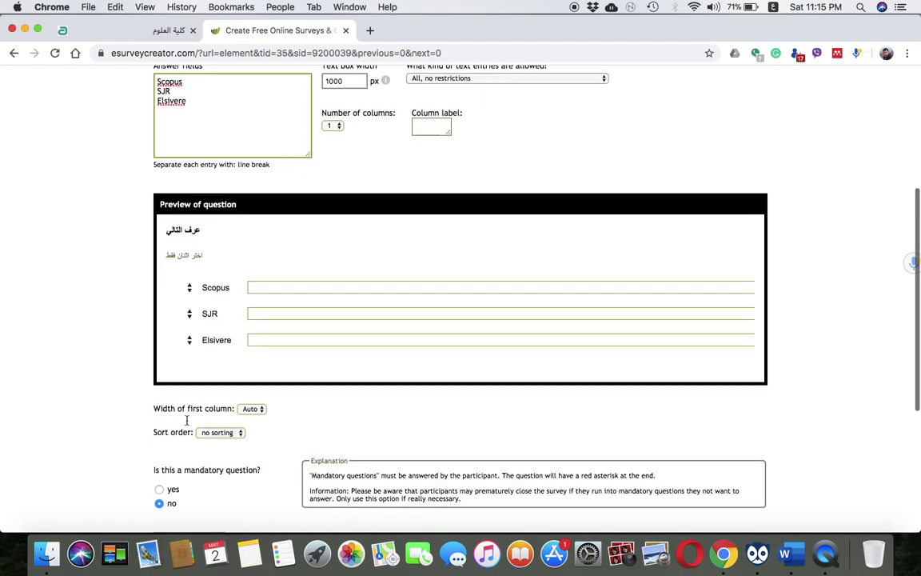
pyautogui.click(186, 444)
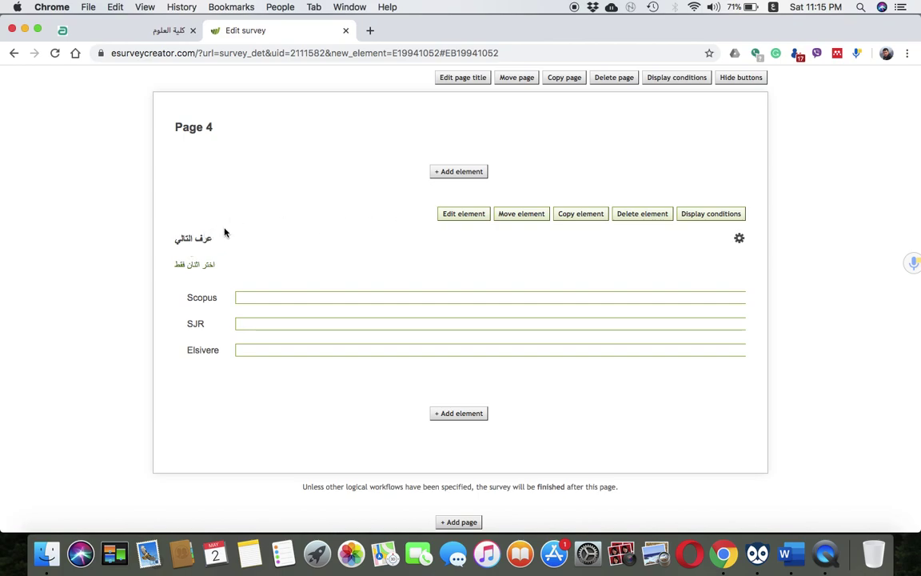
# Change the Page 4 question text to 'السوال الثالث: عرف التالي' and save the edit
pyautogui.click(455, 214)
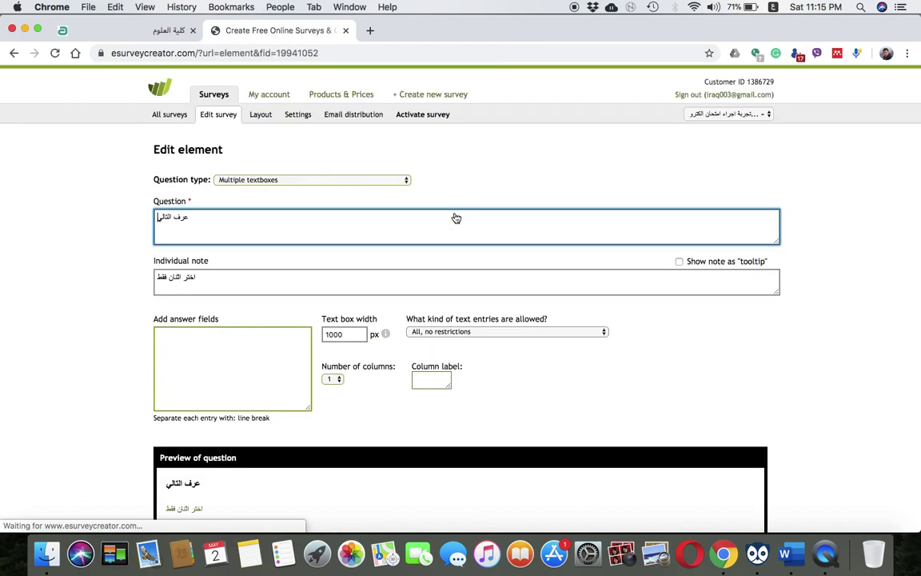
pyautogui.write('السوال')
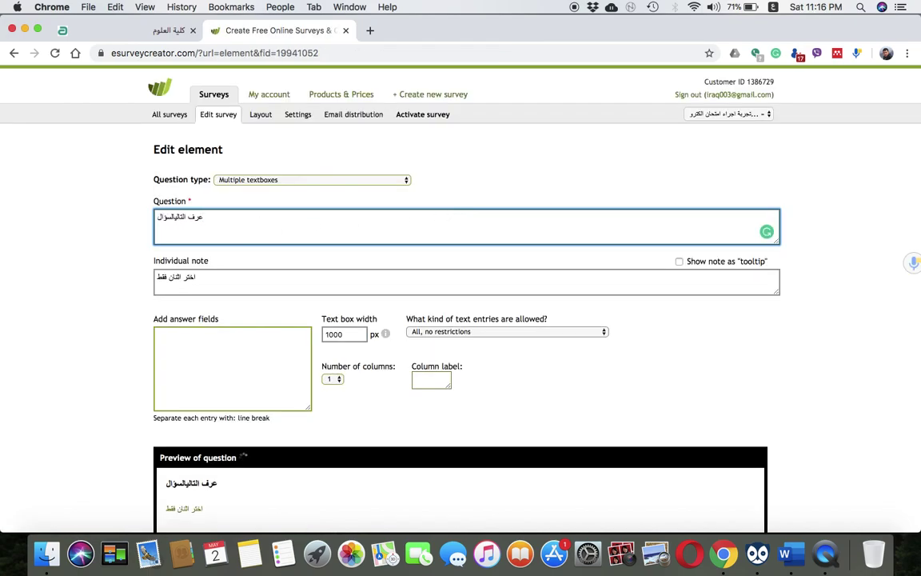
pyautogui.press('super+a')
pyautogui.write('السوال الثالث')
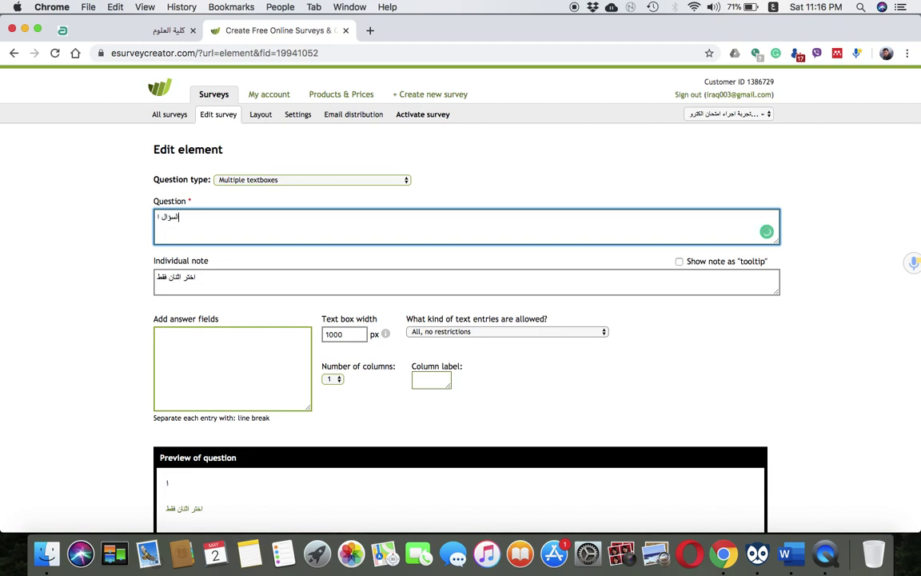
pyautogui.write(': عرف التالي')
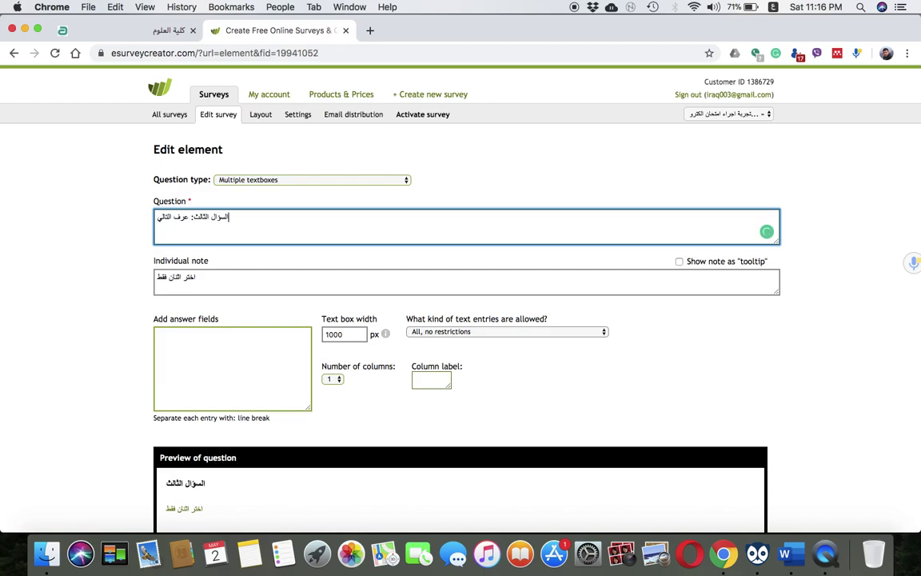
pyautogui.scroll(-10, 201, 359)
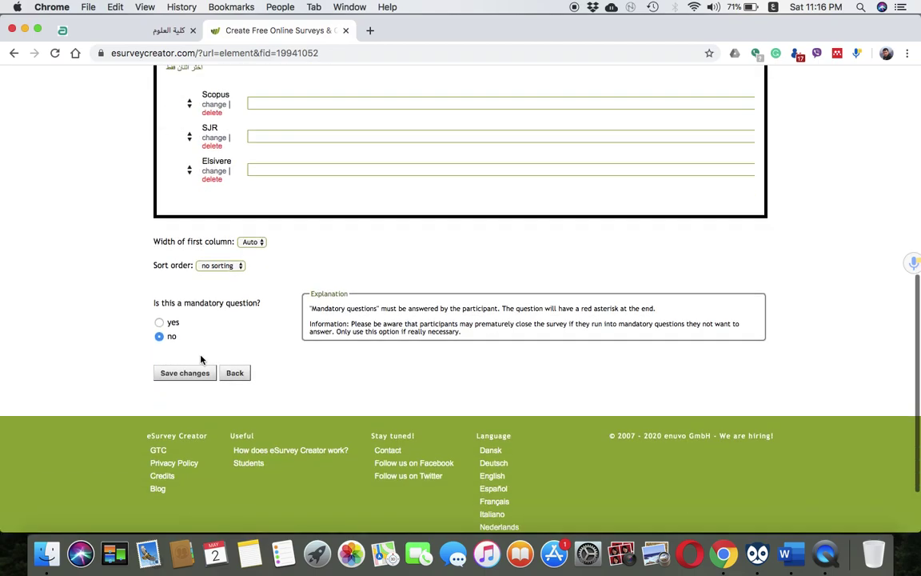
pyautogui.scroll(4, 200, 360)
pyautogui.scroll(-3, 201, 360)
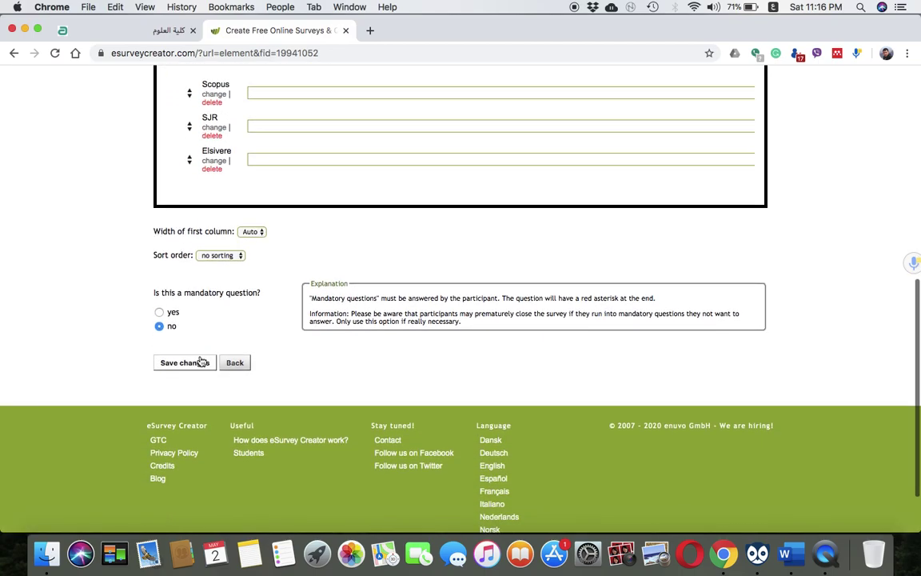
pyautogui.click(185, 363)
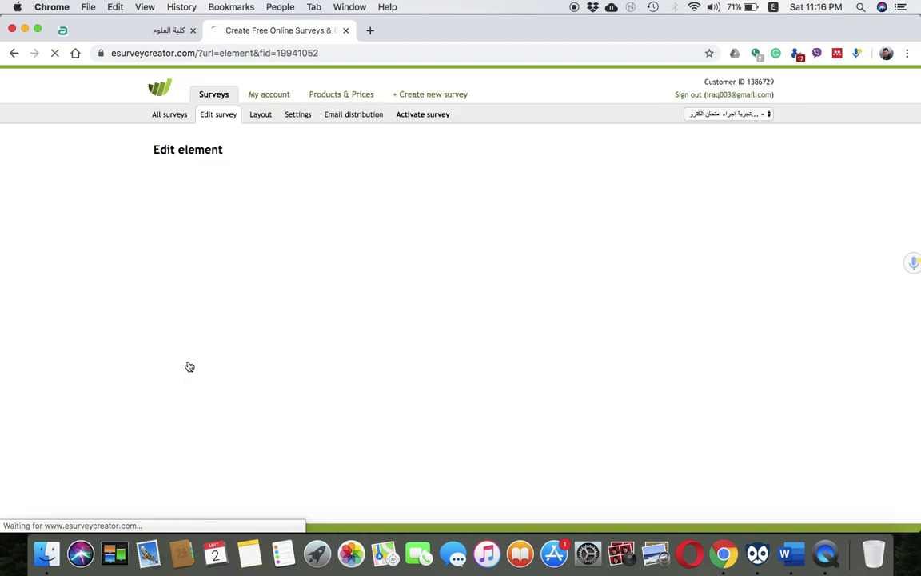
# Add a new blank page to the survey
pyautogui.scroll(3, 189, 366)
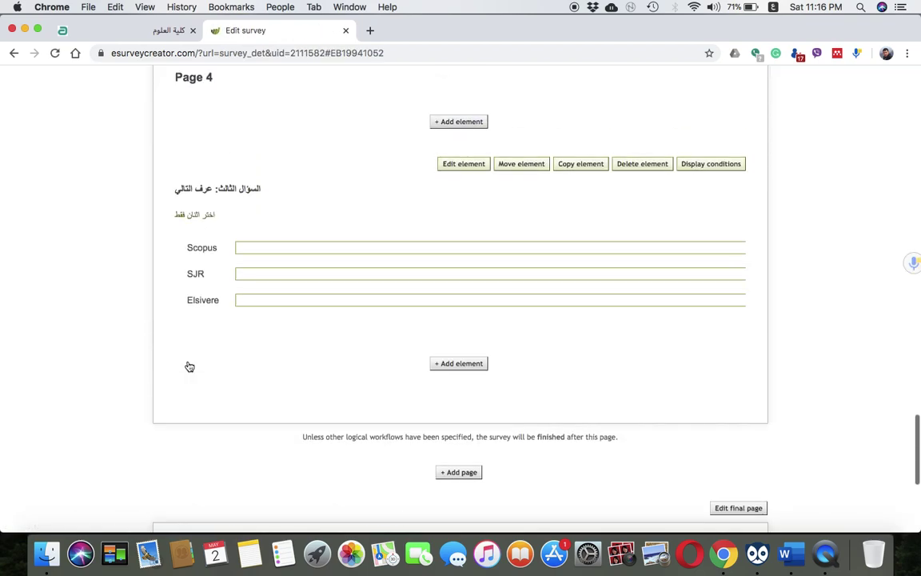
pyautogui.scroll(10, 190, 366)
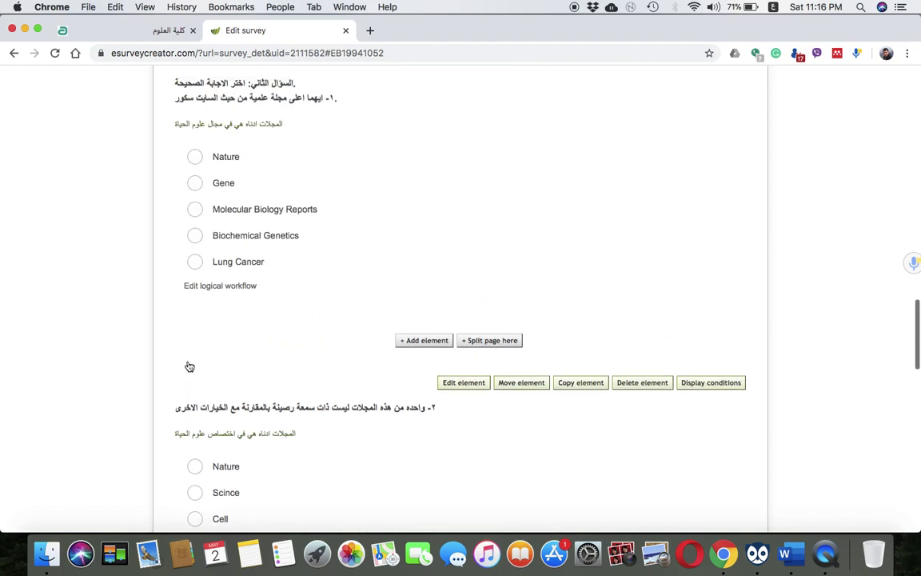
pyautogui.scroll(-12, 189, 367)
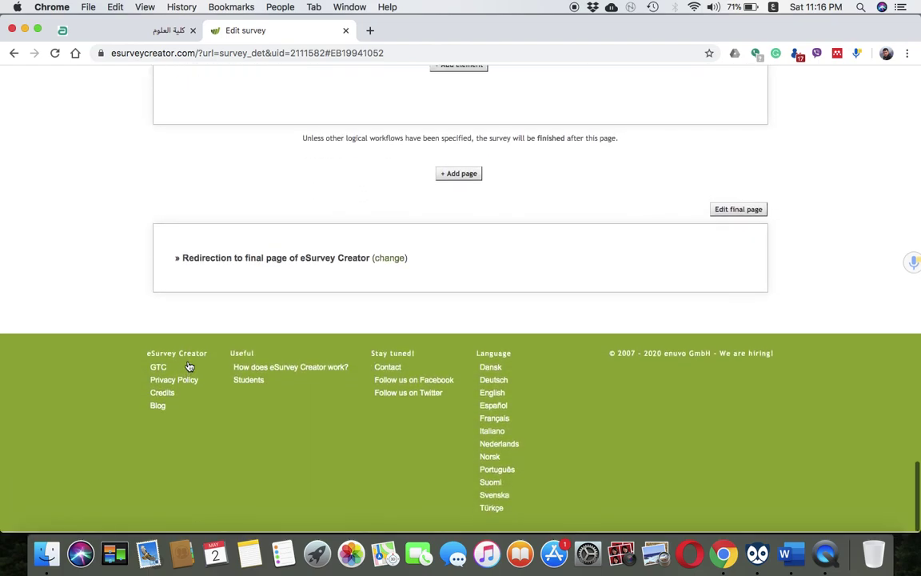
pyautogui.scroll(3, 189, 366)
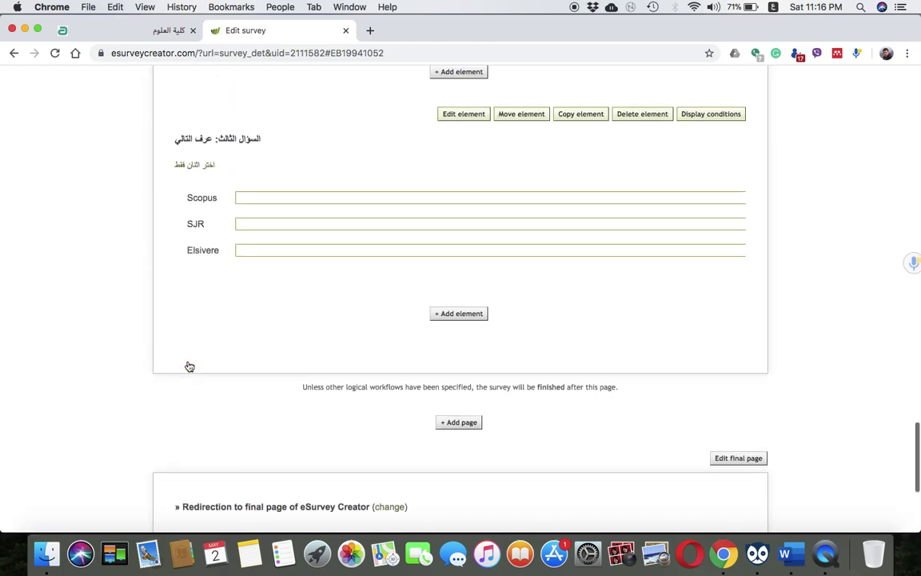
pyautogui.click(467, 424)
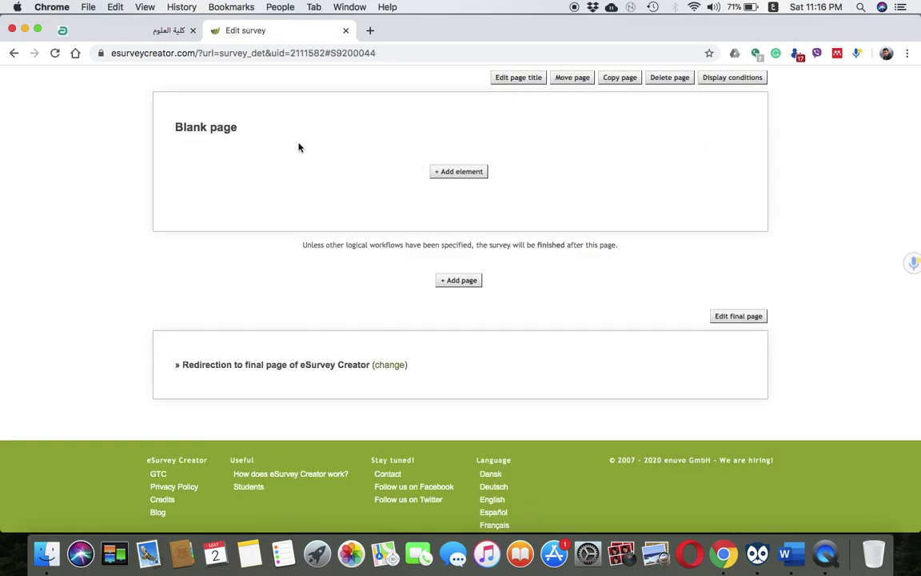
# Add an element to the blank page and choose the Multiline text box question type
pyautogui.click(470, 175)
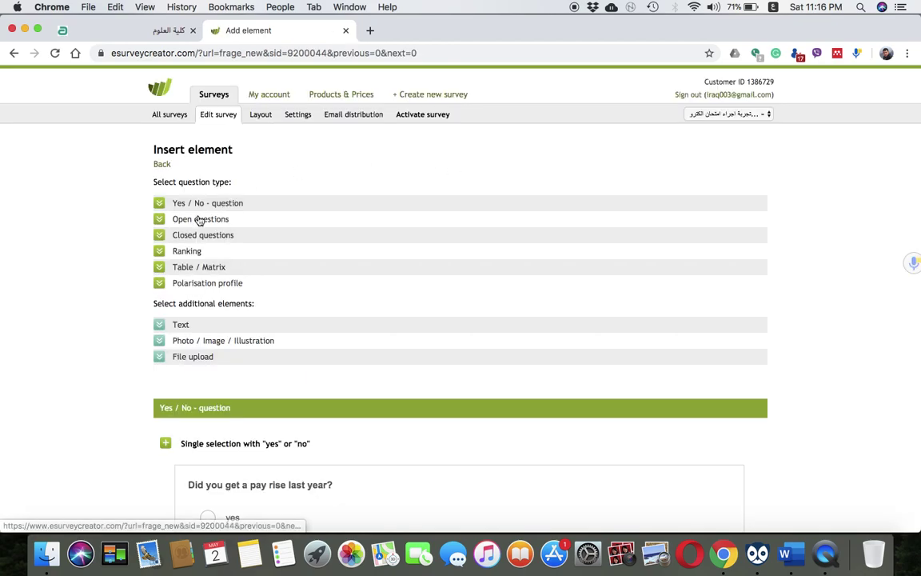
pyautogui.click(198, 219)
pyautogui.scroll(5, 199, 220)
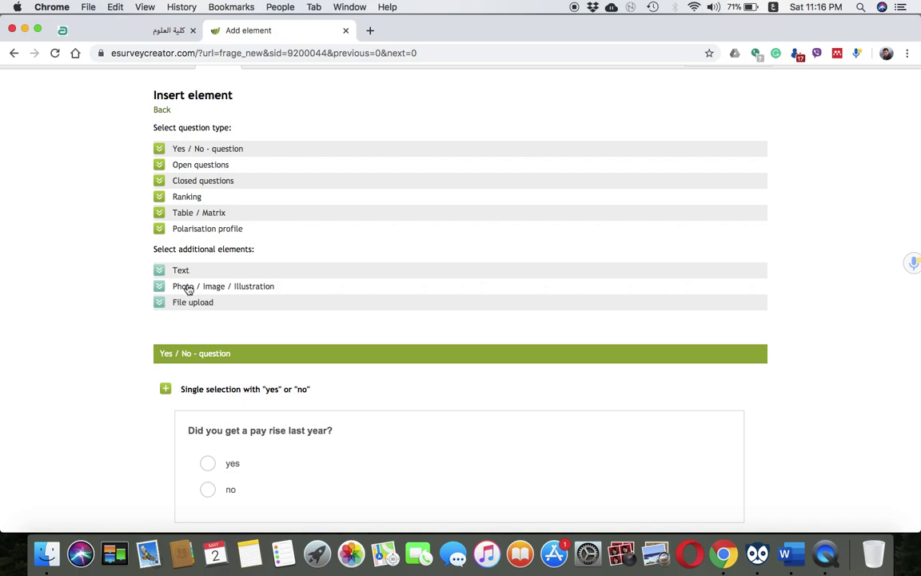
pyautogui.scroll(-9, 212, 324)
pyautogui.scroll(-3, 213, 328)
pyautogui.scroll(2, 267, 140)
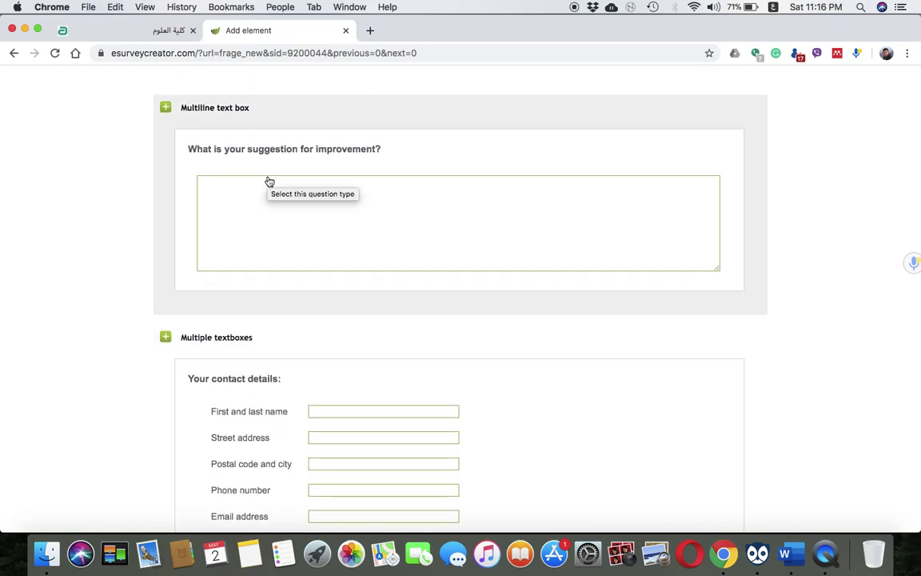
pyautogui.click(269, 182)
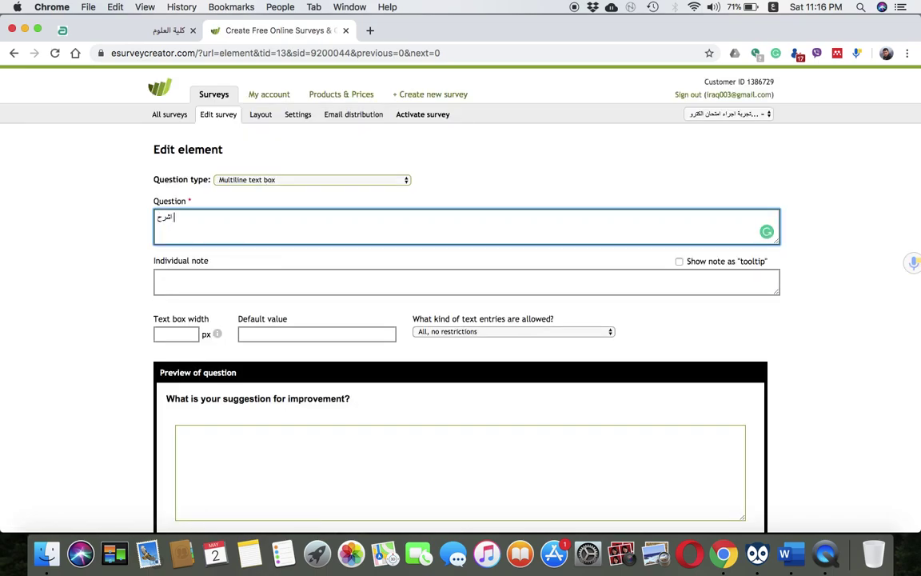
# Write the question 'السوال الرابع اشرح احد الخيارين' with international and local journal publishing options
pyautogui.write('احد')
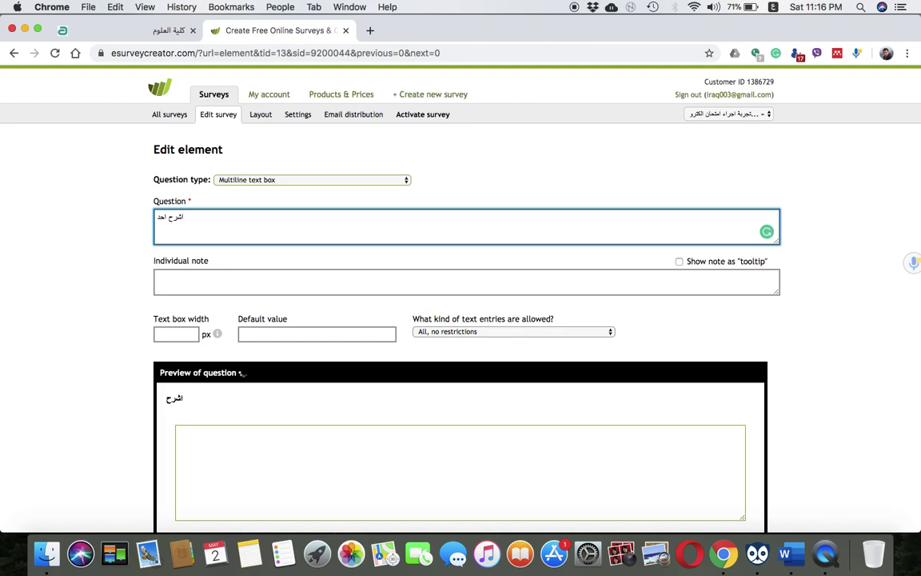
pyautogui.write('الخيارين')
pyautogui.press('BackSpace')
pyautogui.press('BackSpace')
pyautogui.press('BackSpace')
pyautogui.press('BackSpace')
pyautogui.press('BackSpace')
pyautogui.press('BackSpace')
pyautogui.press('BackSpace')
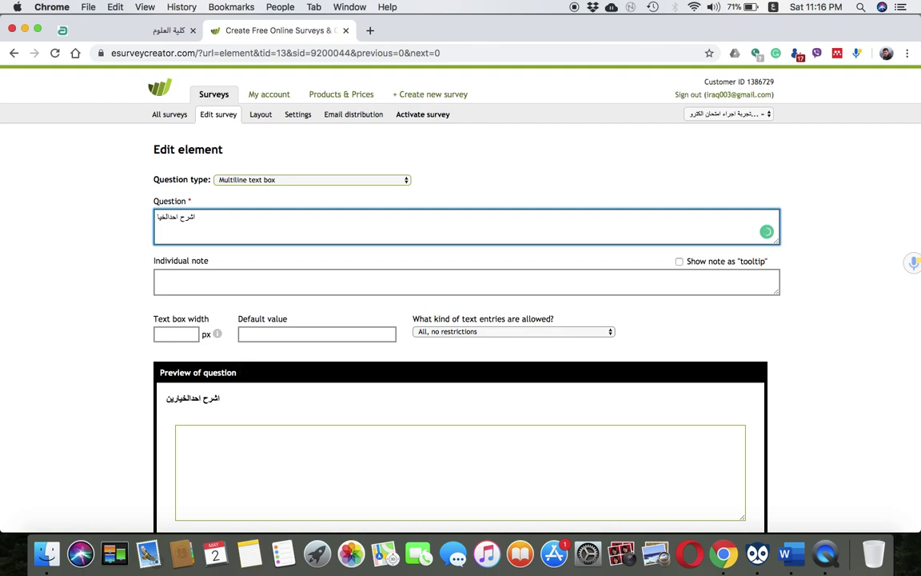
pyautogui.press('super+a')
pyautogui.press('BackSpace')
pyautogui.write('السوال الرابع ا')
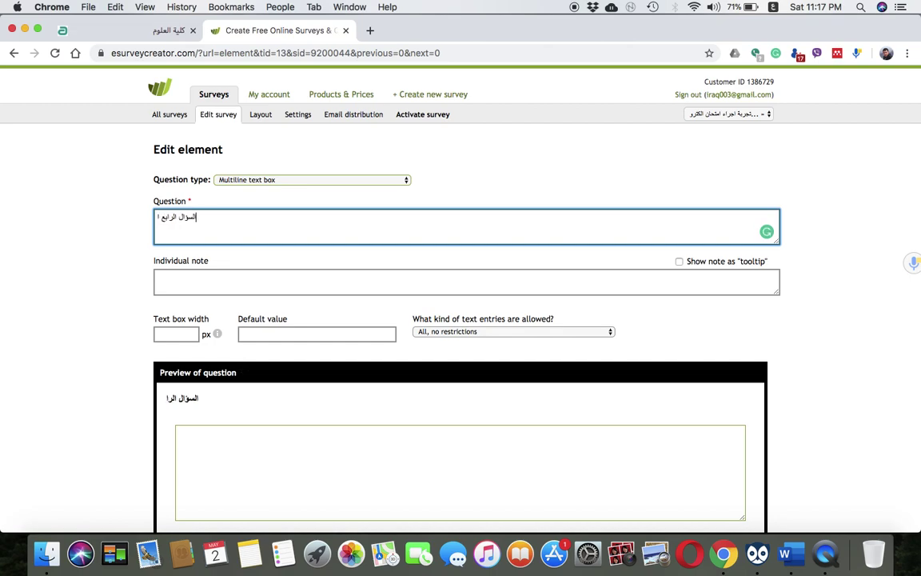
pyautogui.write('شرح احد الخيارين')
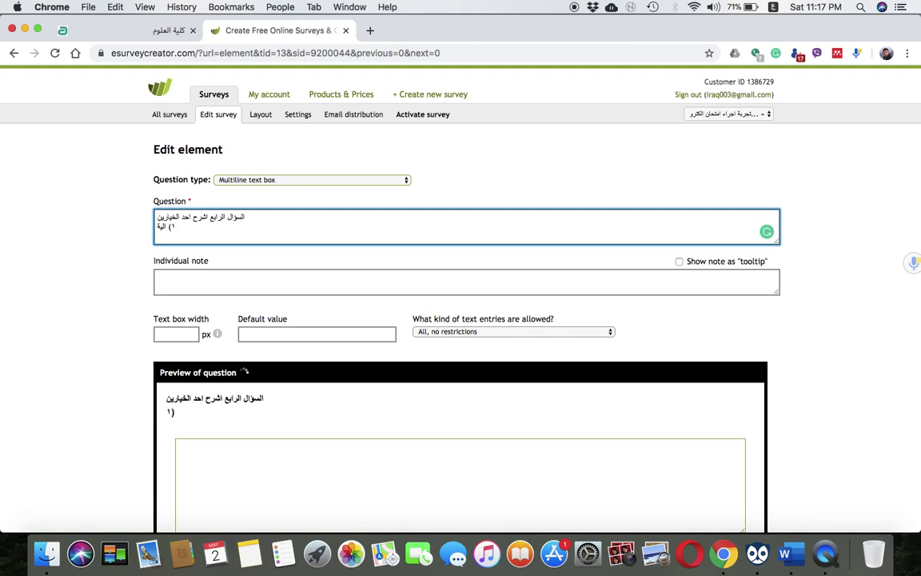
pyautogui.write('ر في المجلات ال')
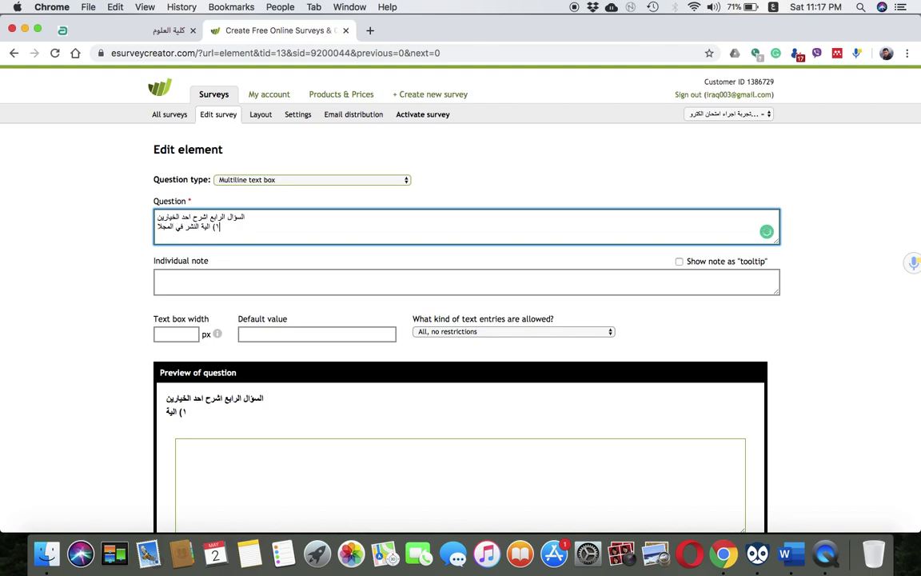
pyautogui.press('BackSpace')
pyautogui.press('BackSpace')
pyautogui.press('BackSpace')
pyautogui.press('BackSpace')
pyautogui.press('BackSpace')
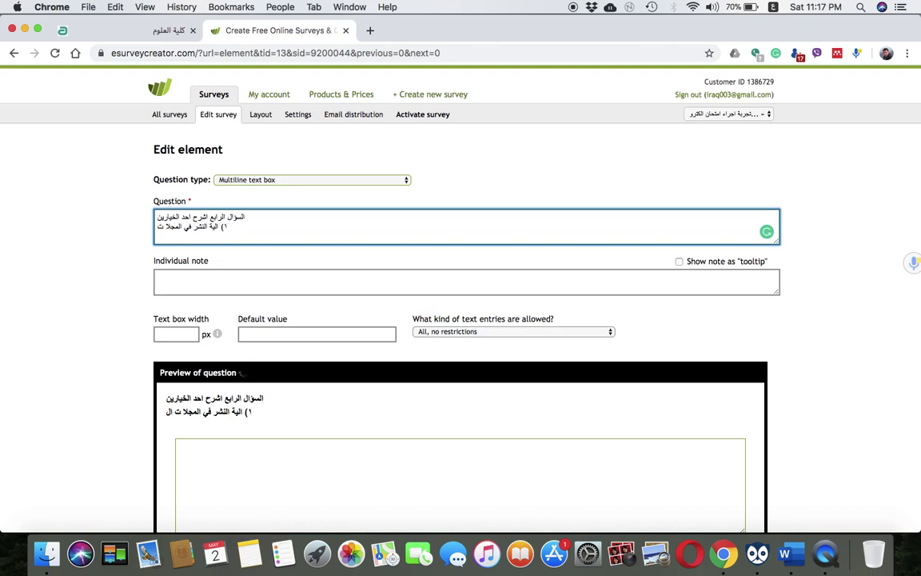
pyautogui.write('ات ا')
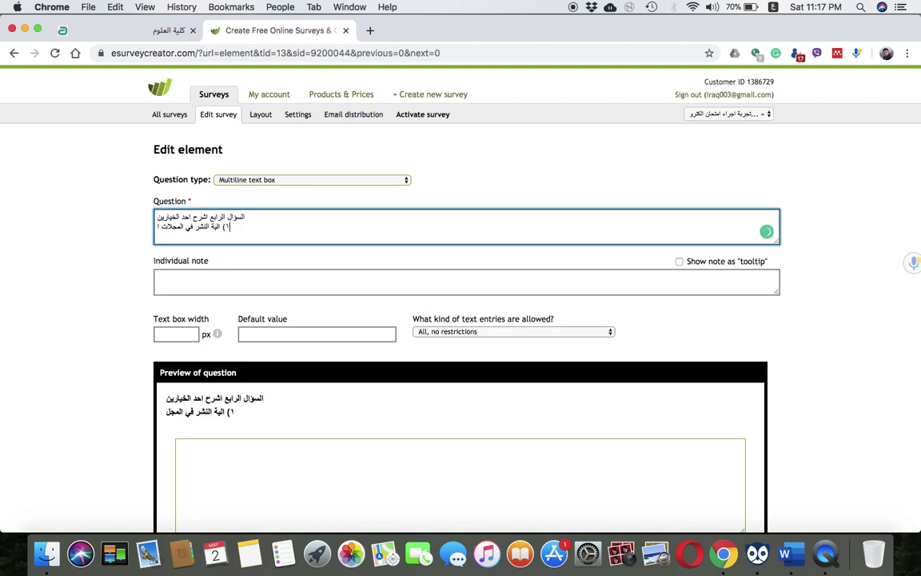
pyautogui.write('لعالمية')
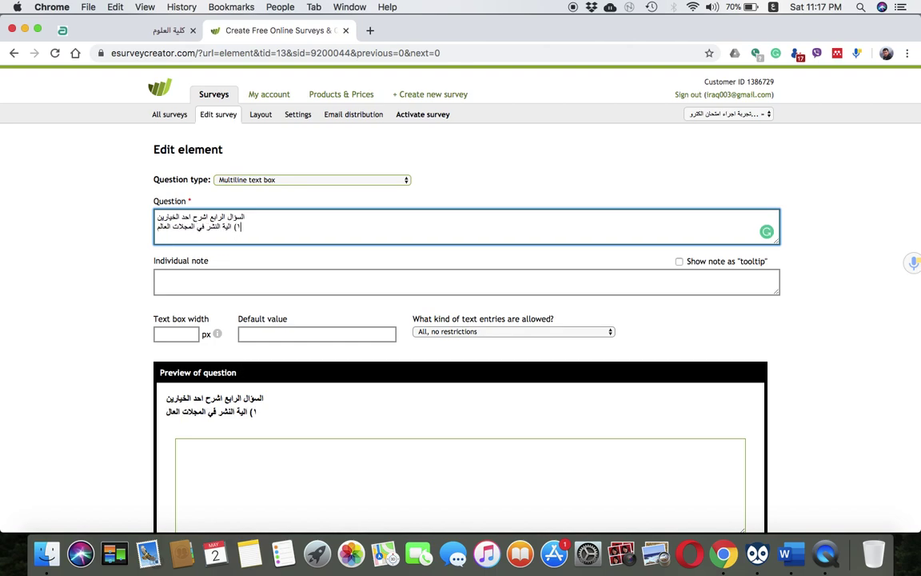
pyautogui.press('Return')
pyautogui.write('٢)')
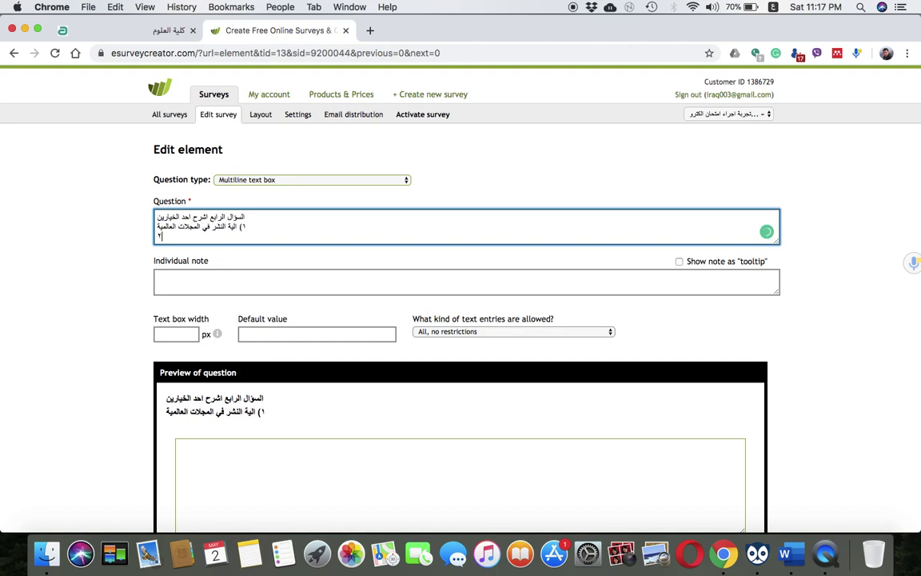
pyautogui.write('ا')
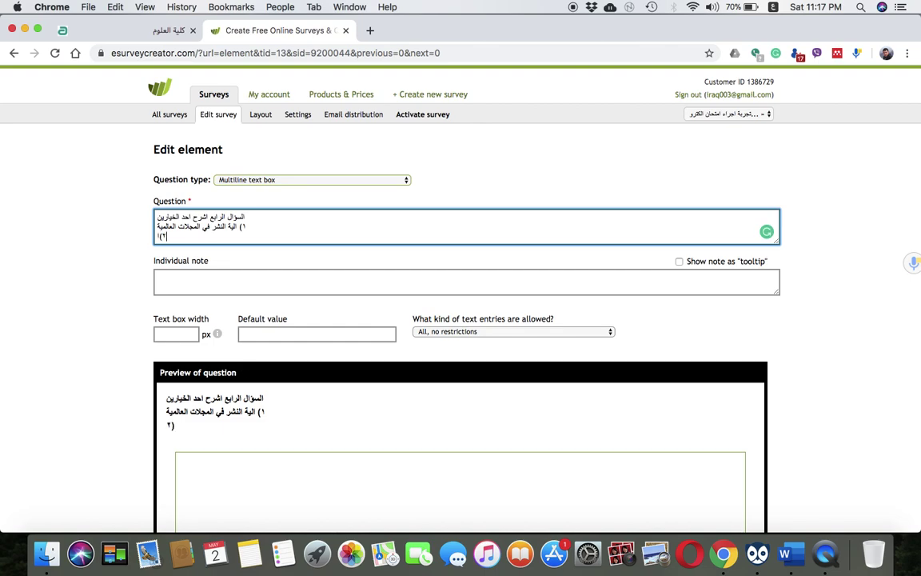
pyautogui.write('لية النشر في المجلات')
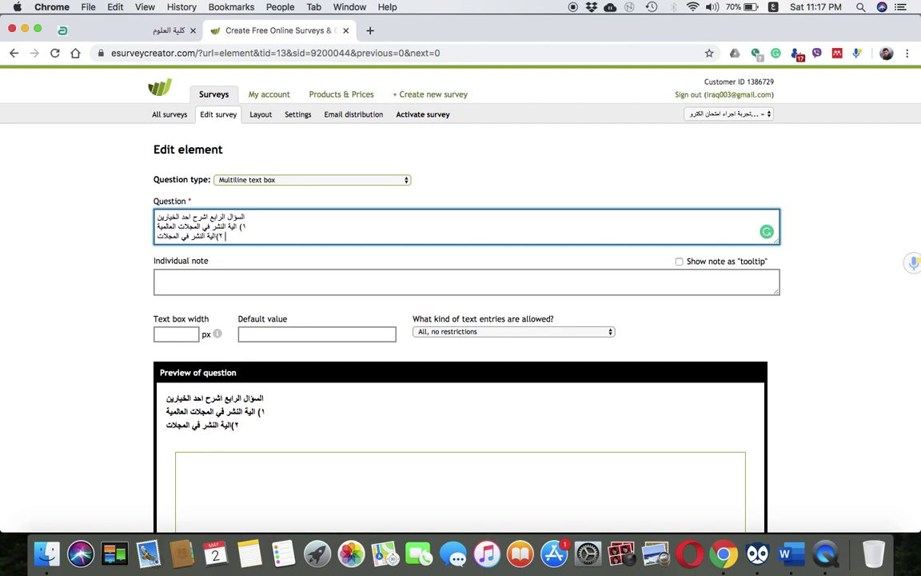
pyautogui.write(' المحلية.')
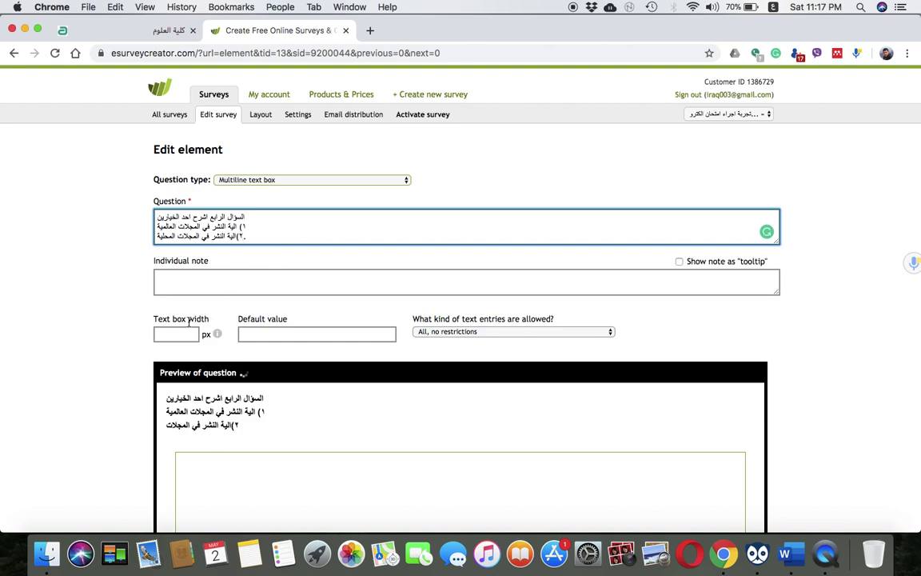
# Add the individual note 'اكتب ٥٠٠ كلمة' and create the question
pyautogui.click(202, 277)
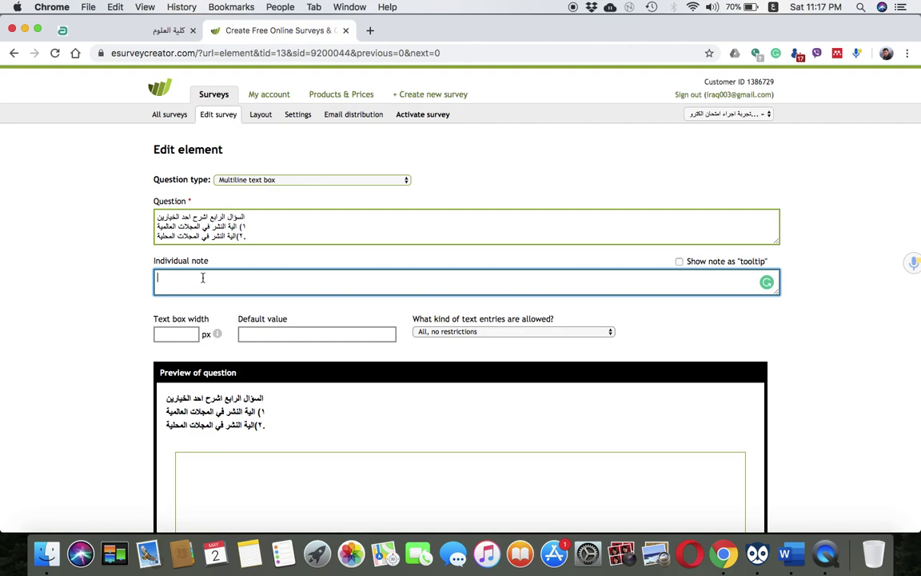
pyautogui.write('اكتب ٥٠٠ كلمة')
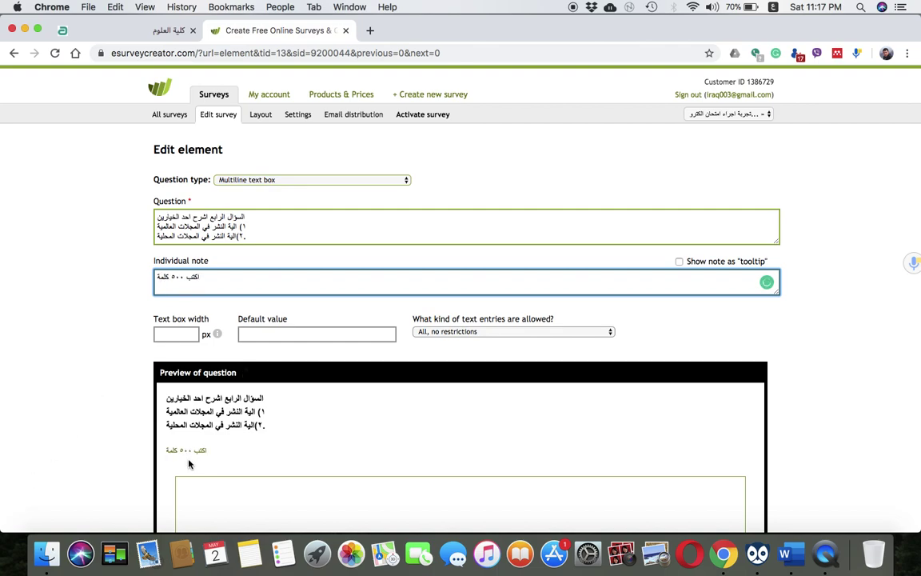
pyautogui.scroll(-4, 246, 455)
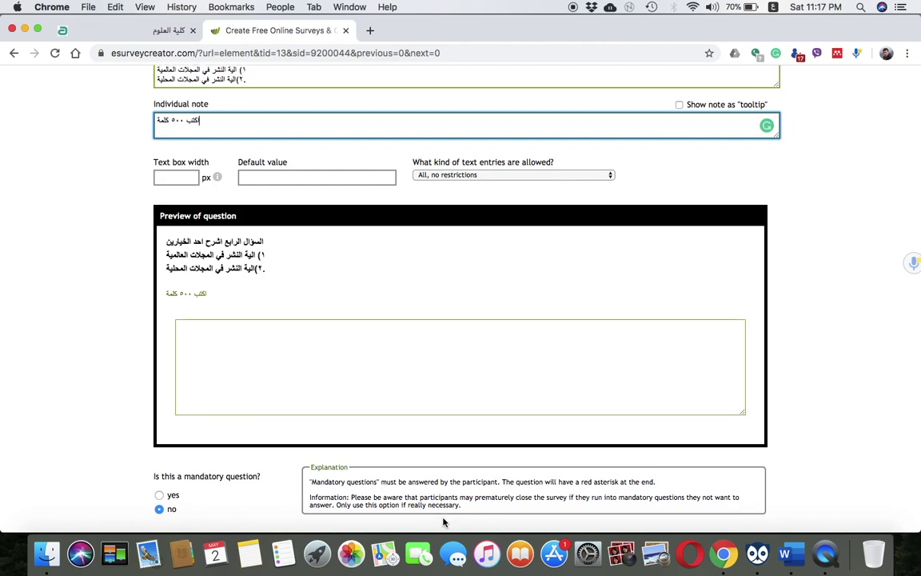
pyautogui.scroll(-6, 442, 511)
pyautogui.click(182, 320)
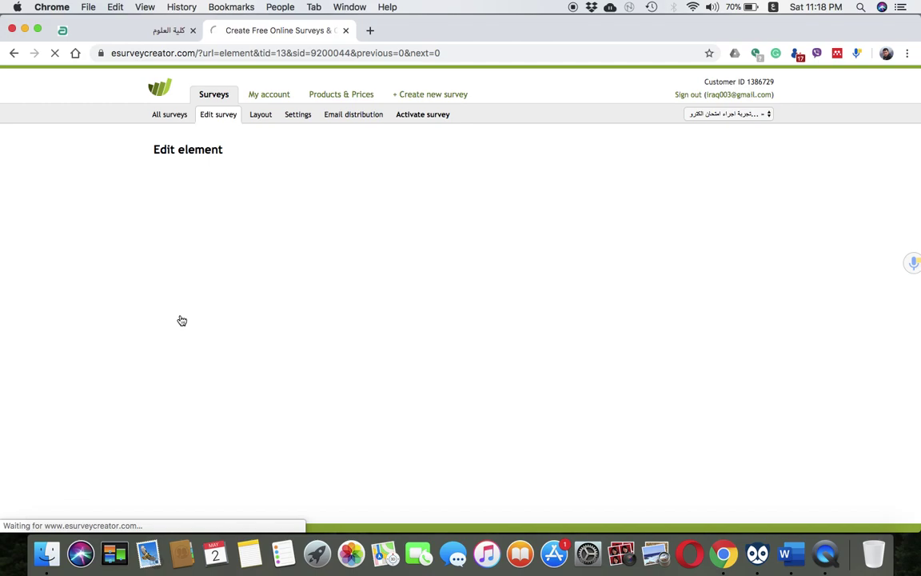
# Scroll through the existing survey pages and append a new blank page
pyautogui.scroll(20, 182, 320)
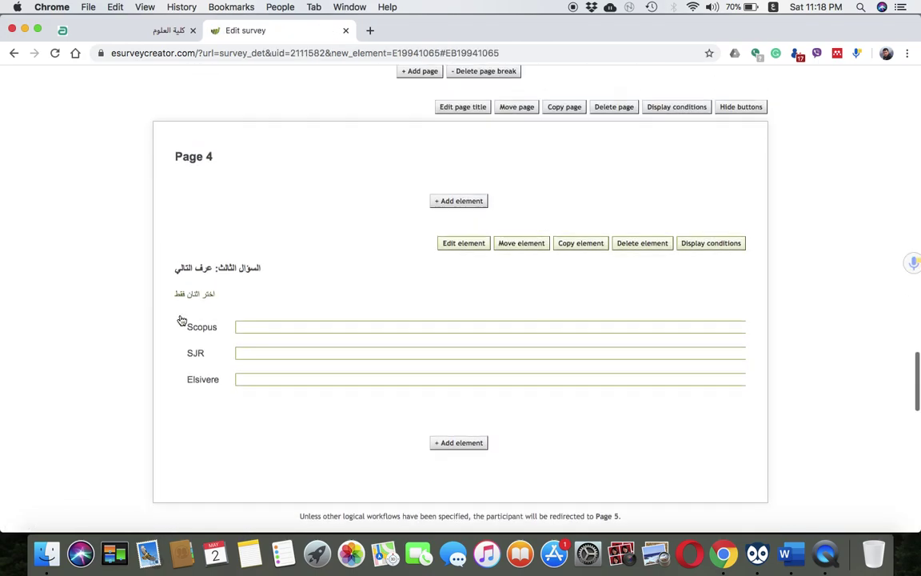
pyautogui.scroll(3, 182, 320)
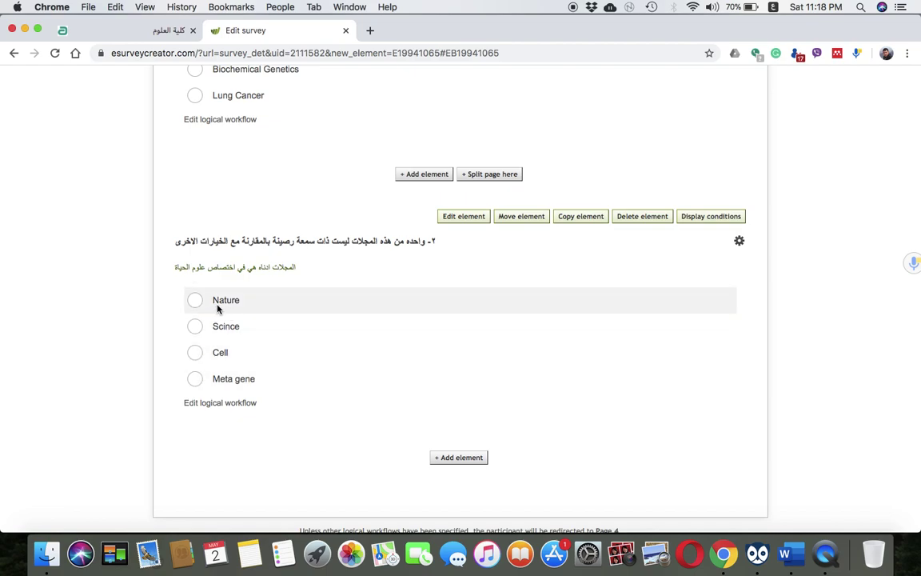
pyautogui.scroll(6, 221, 350)
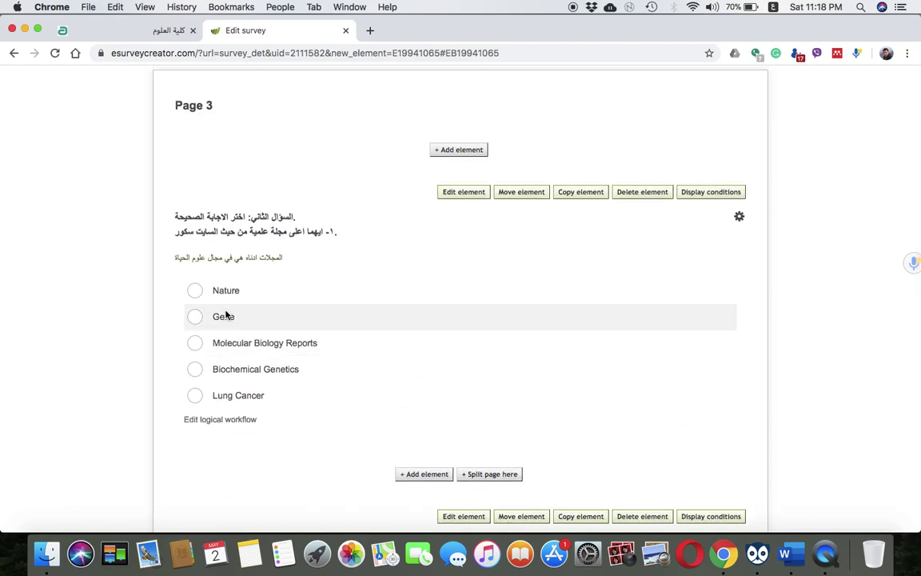
pyautogui.scroll(10, 226, 322)
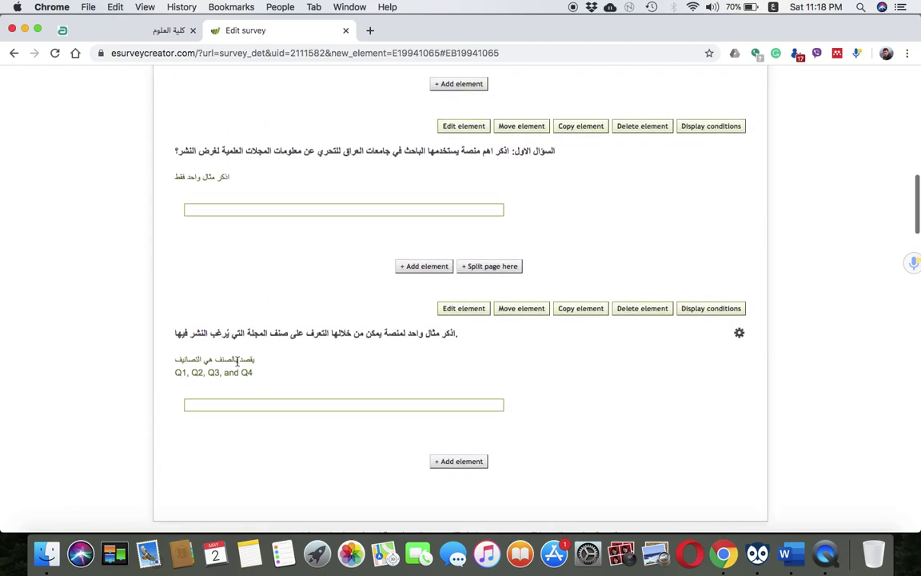
pyautogui.scroll(-20, 237, 361)
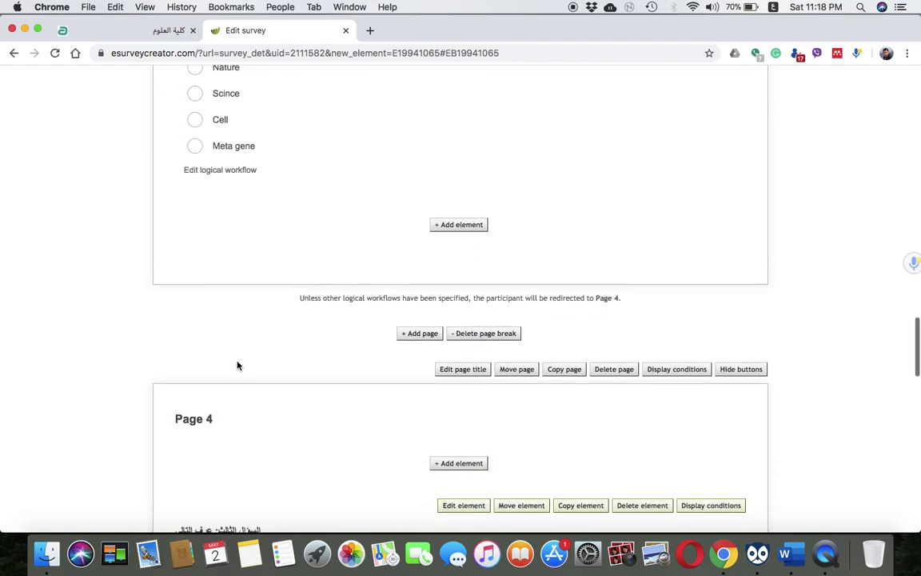
pyautogui.scroll(-20, 236, 365)
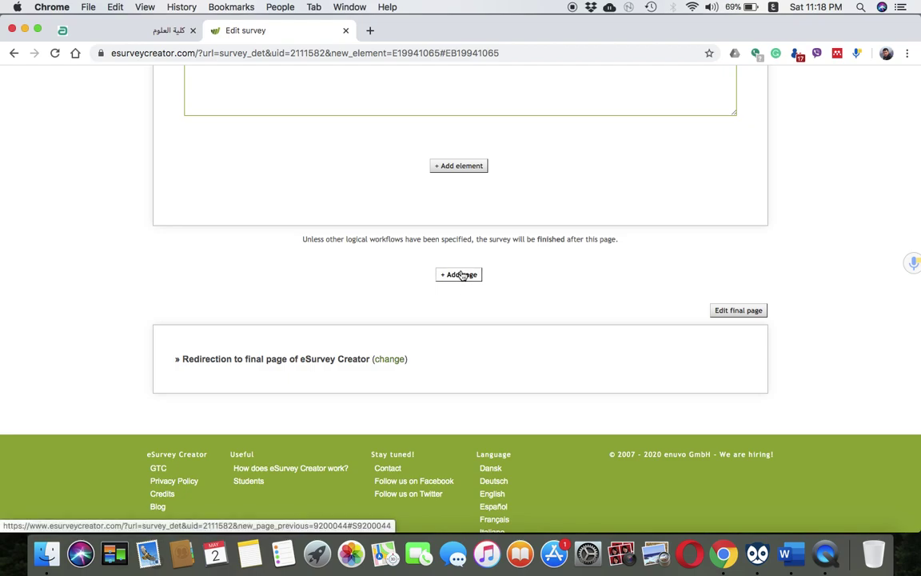
pyautogui.click(461, 274)
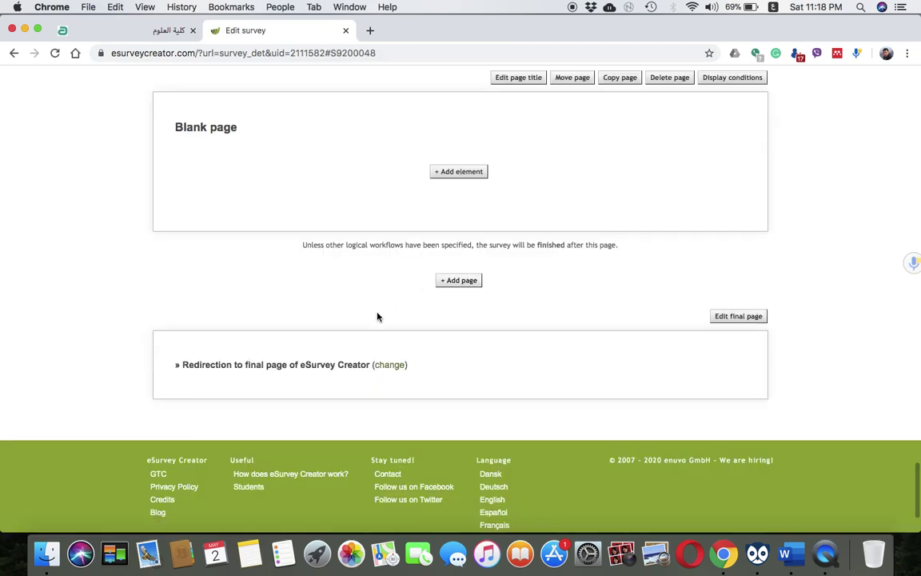
# Add an element to the blank page using the 'Single selection with optional text field' type
pyautogui.click(450, 211)
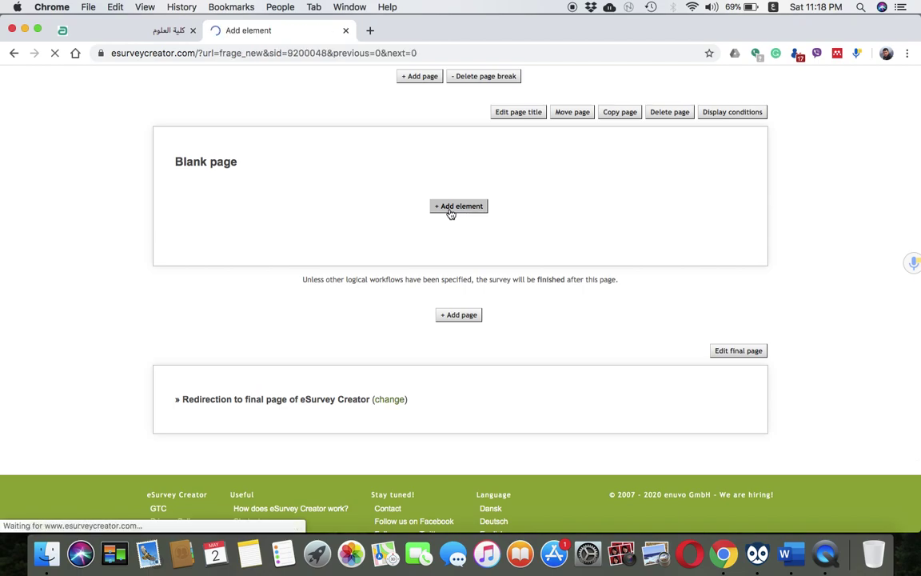
pyautogui.scroll(-15, 401, 324)
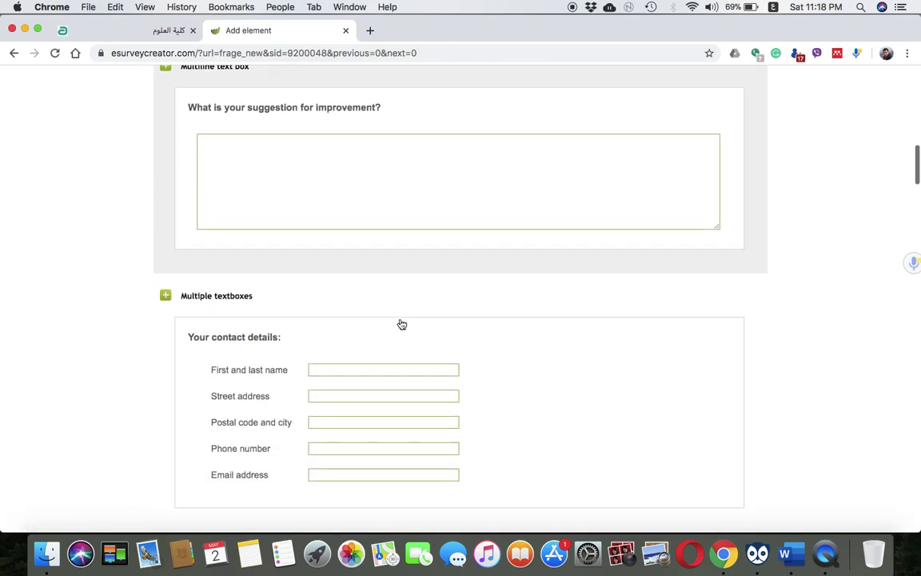
pyautogui.scroll(-14, 401, 324)
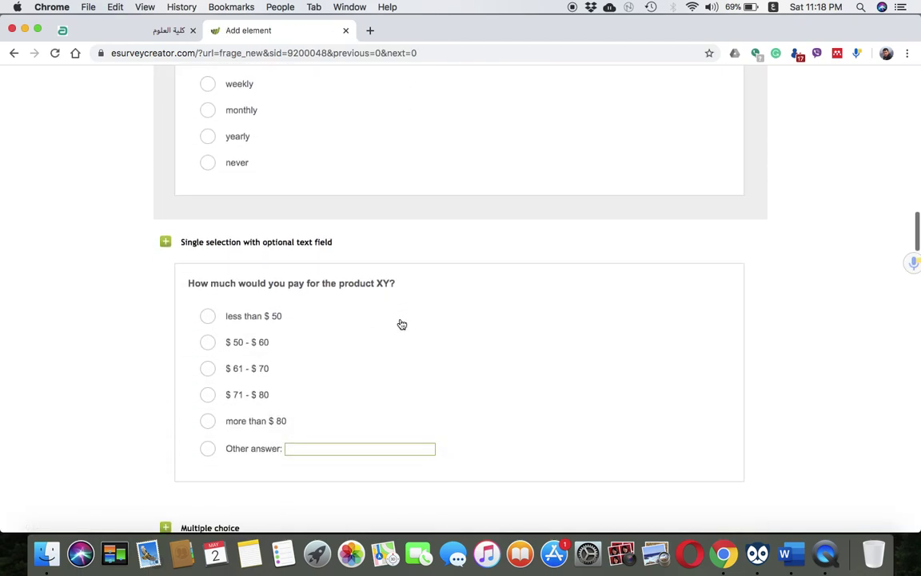
pyautogui.scroll(-2, 401, 323)
pyautogui.scroll(1, 402, 324)
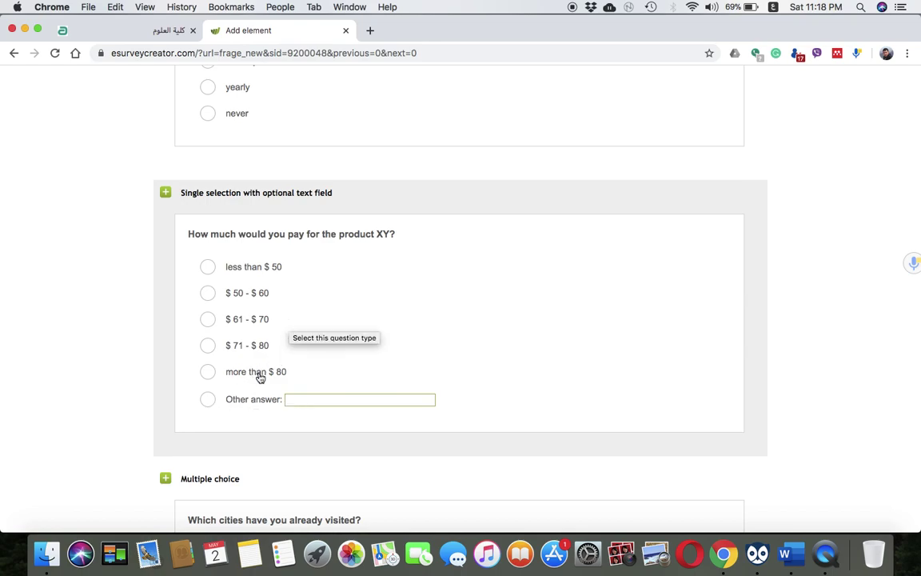
pyautogui.click(295, 285)
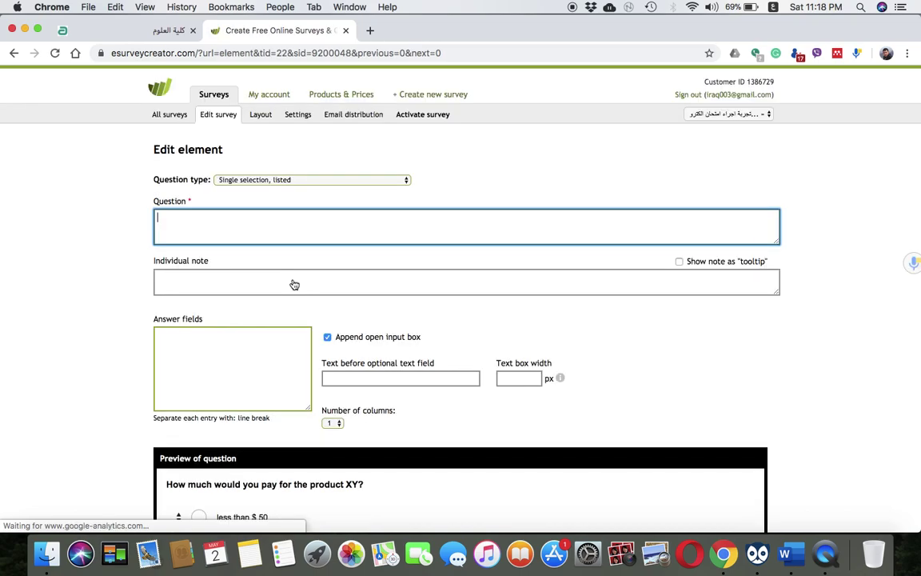
# Title the question 'السؤال الخامس: حدد الاجابة الصحيحة' and add the Iraqi researcher publishing-cost line
pyautogui.write('الس')
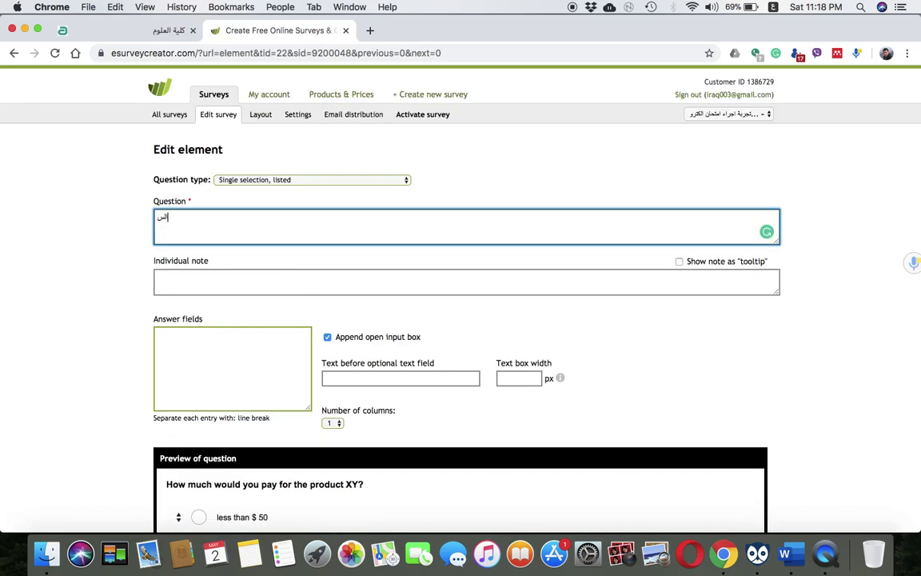
pyautogui.write('ؤال الخامس: ح')
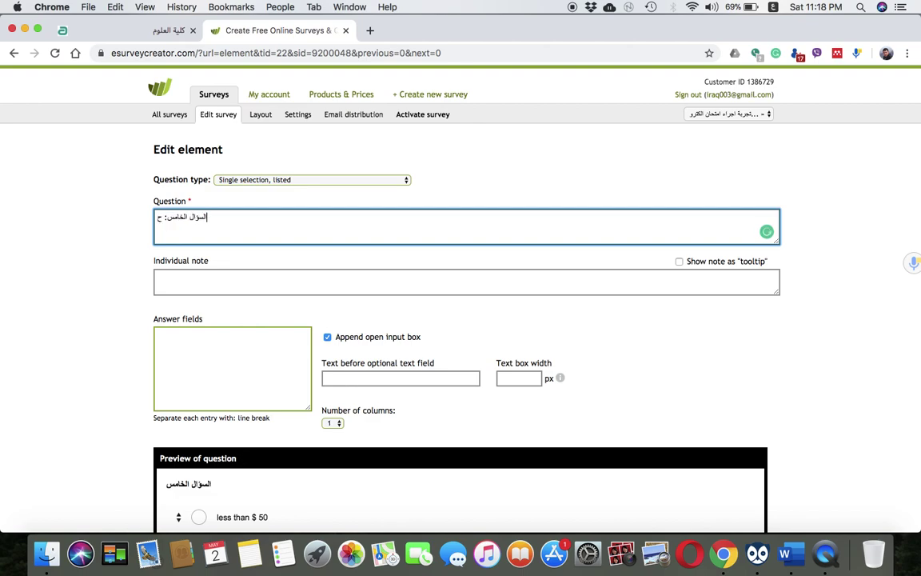
pyautogui.write('دد الاجابة الصحيحة')
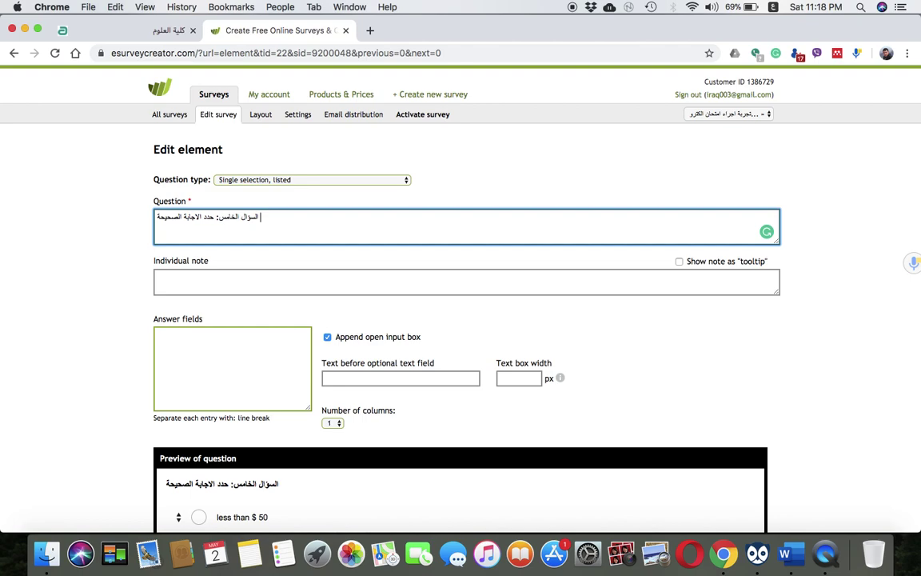
pyautogui.click(254, 278)
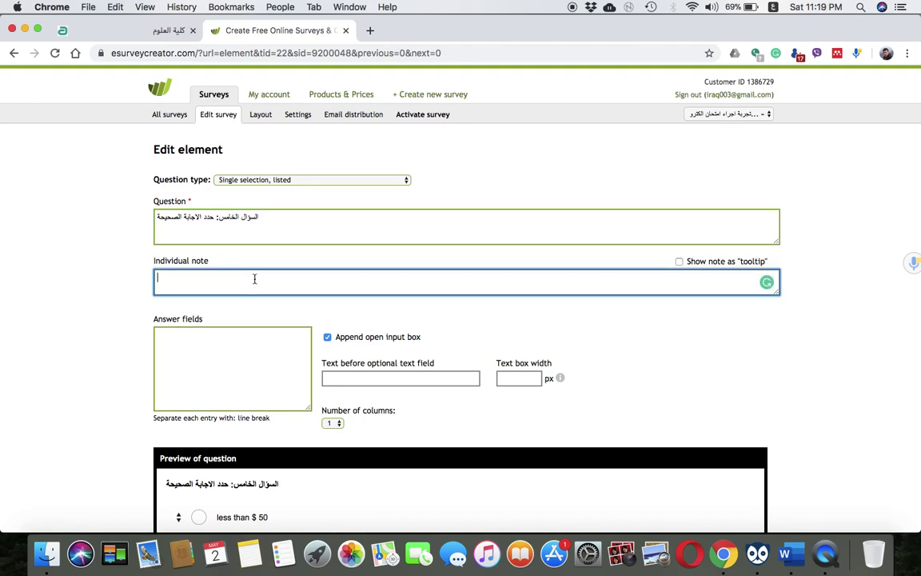
pyautogui.click(259, 232)
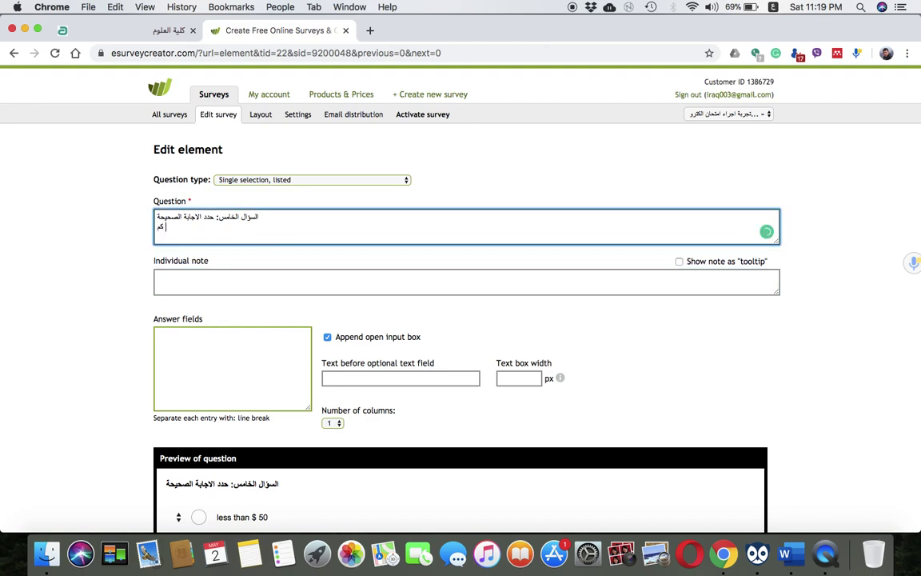
pyautogui.write('لفة التي')
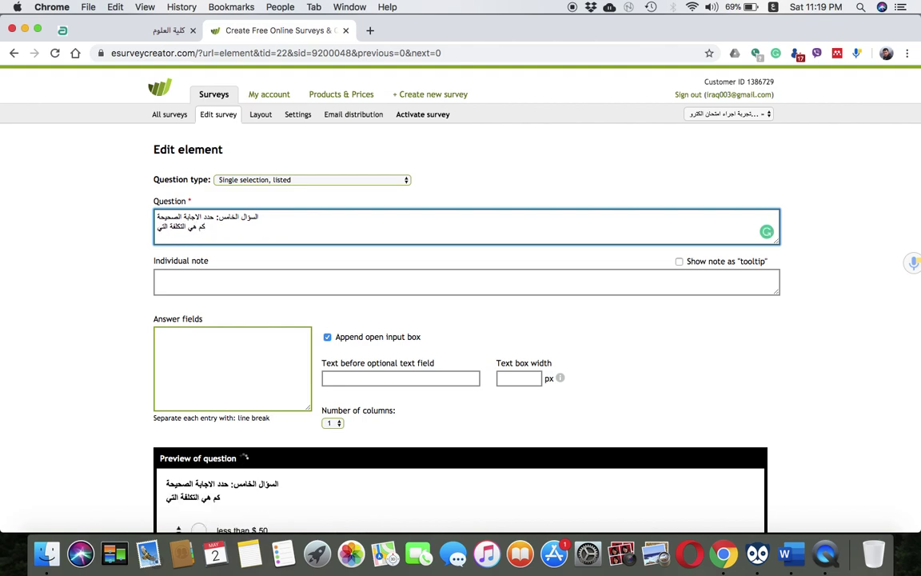
pyautogui.write(' يستطيع الباحث الع')
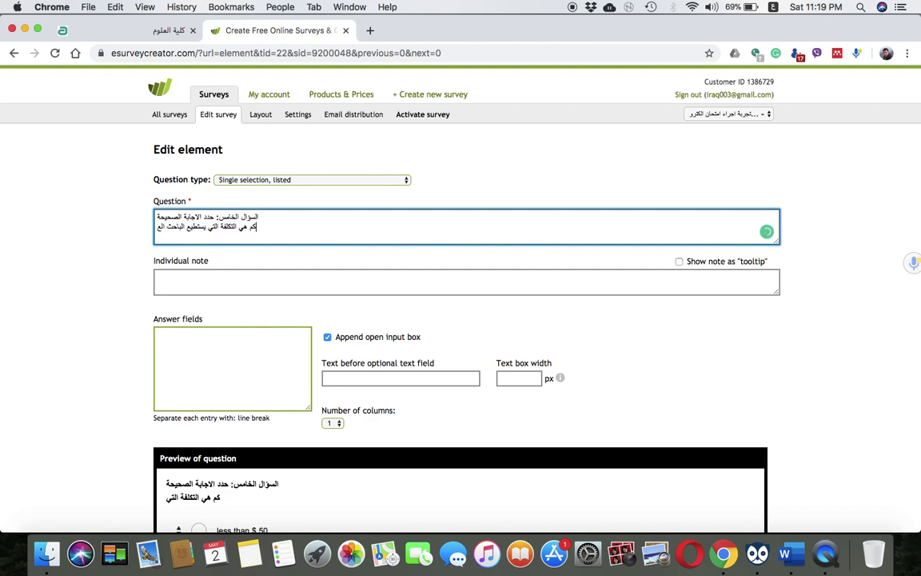
pyautogui.write('راقي تح')
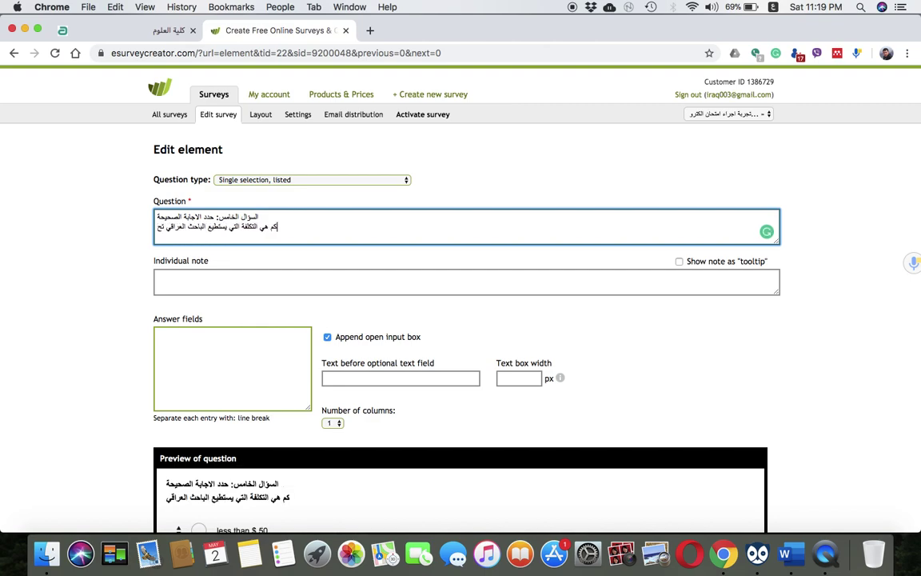
pyautogui.write('ملها من ا')
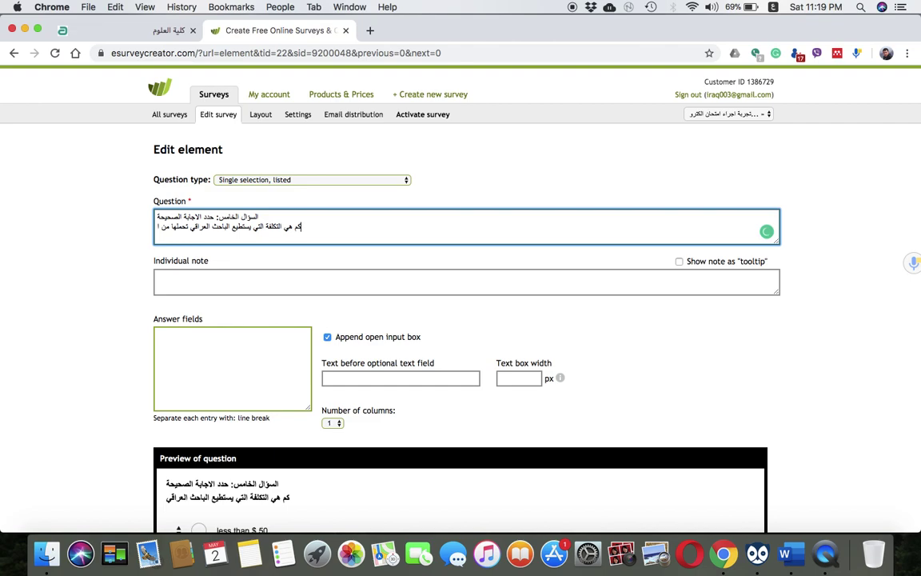
pyautogui.write('جل نشر بح')
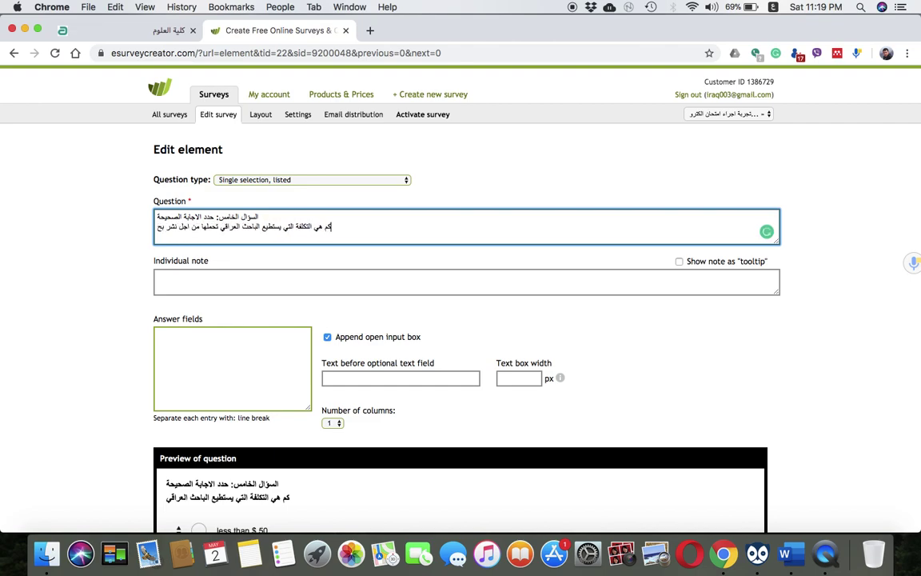
pyautogui.write('ثه العلمي')
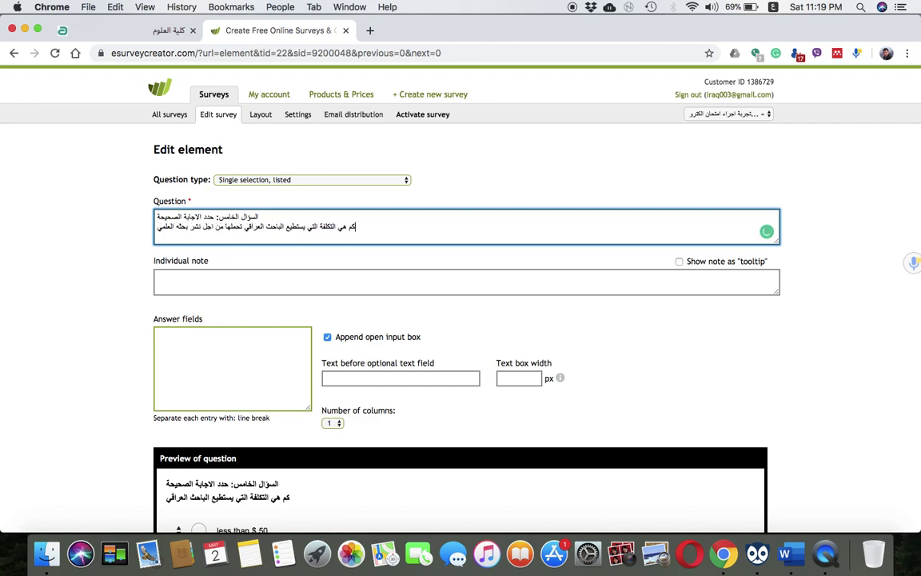
pyautogui.click(208, 286)
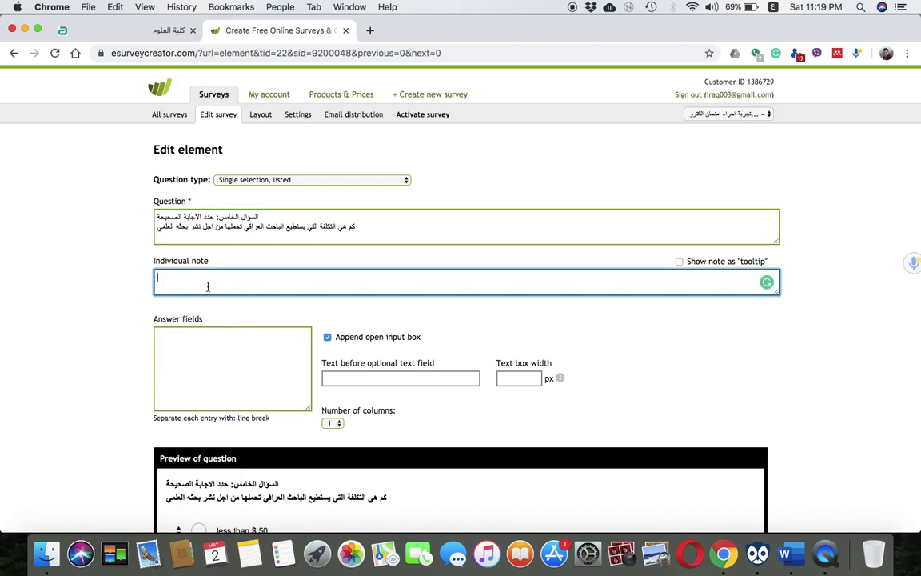
# Clear the mistyped Arabic answer text and switch the keyboard to U.S. English
pyautogui.scroll(-5, 203, 224)
pyautogui.click(200, 160)
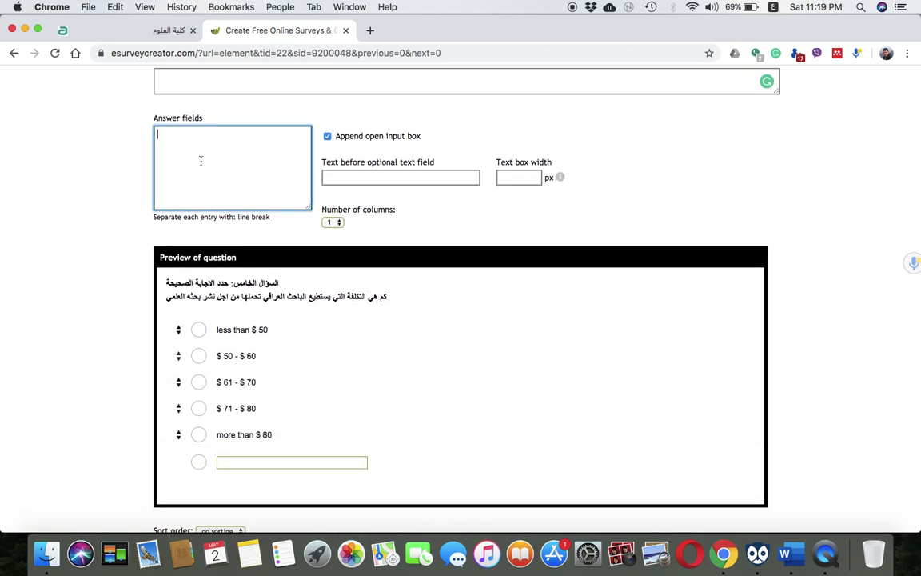
pyautogui.write('مثسس')
pyautogui.press('BackSpace')
pyautogui.press('BackSpace')
pyautogui.press('BackSpace')
pyautogui.press('BackSpace')
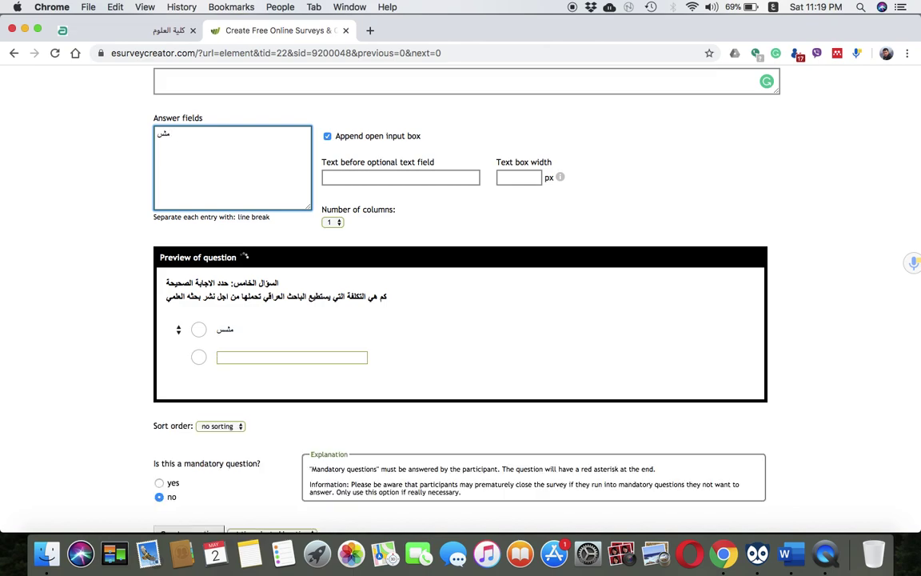
pyautogui.click(773, 6)
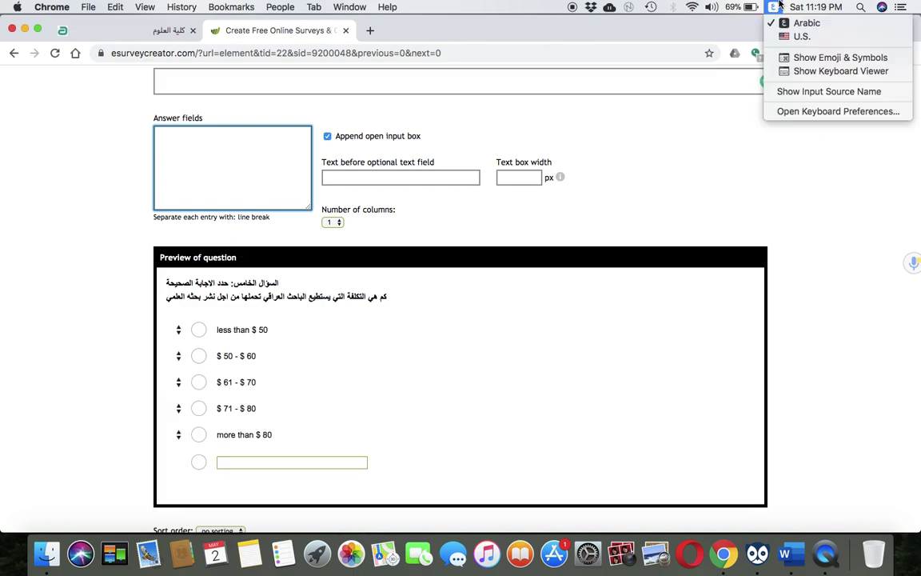
pyautogui.click(786, 37)
# Enter answers less than 100$, 150$, 200$ and 300#, then create the question
pyautogui.write('lesst')
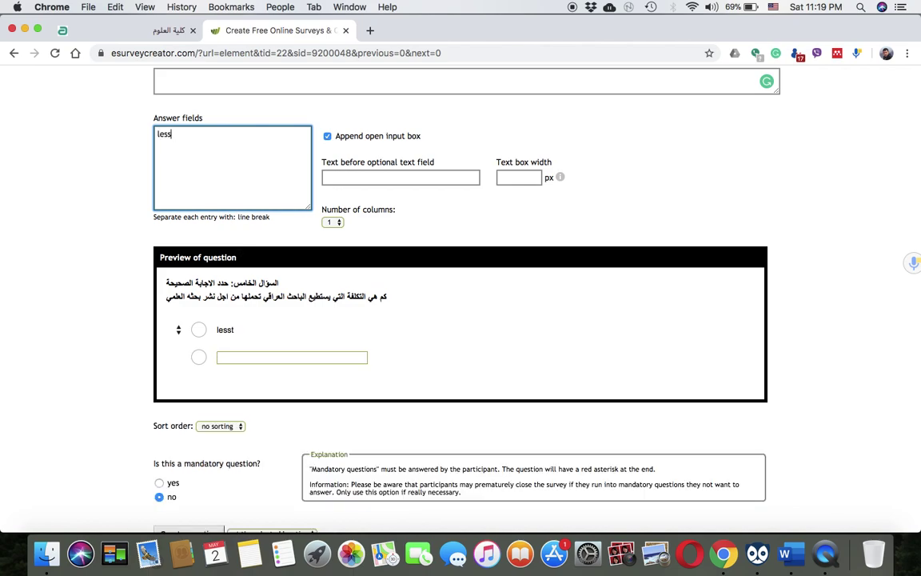
pyautogui.write('than 100')
pyautogui.write('@')
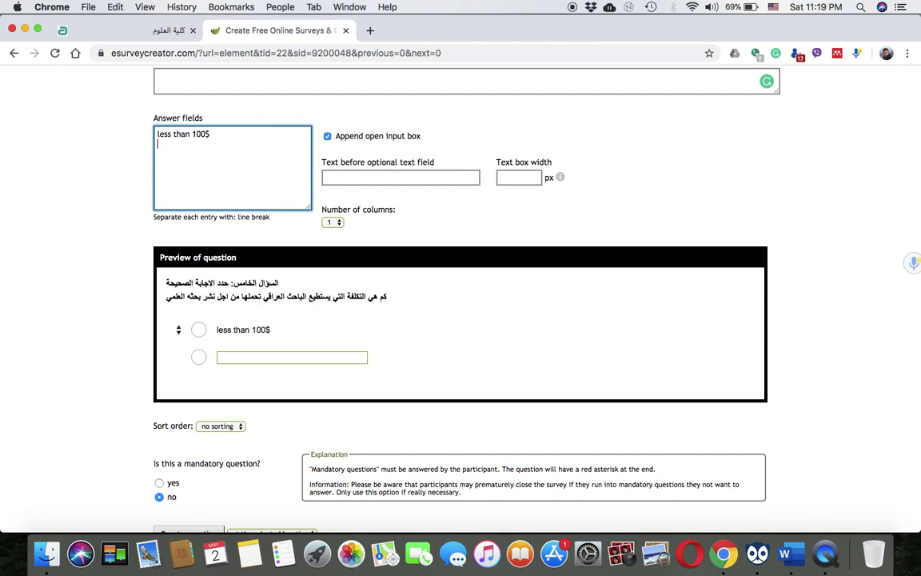
pyautogui.write('150$')
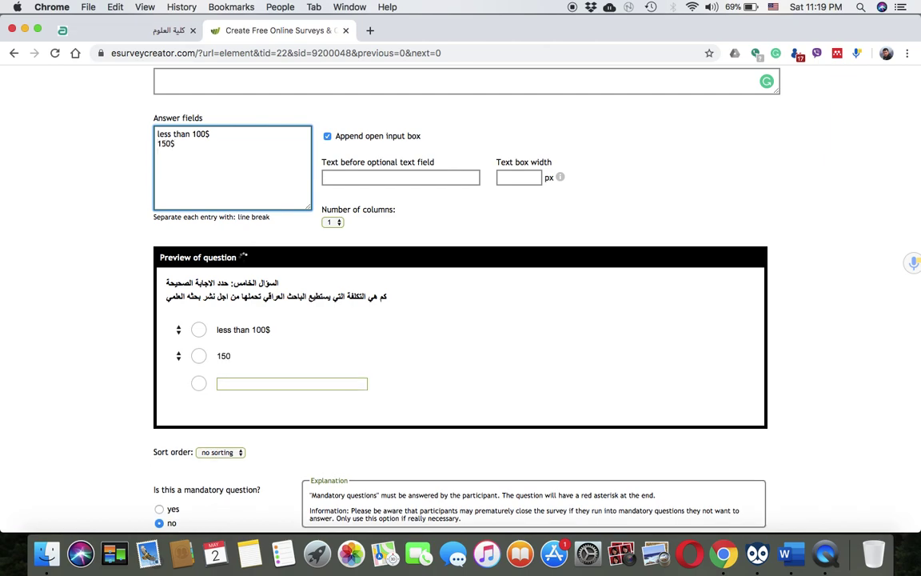
pyautogui.press('Return')
pyautogui.write('200$')
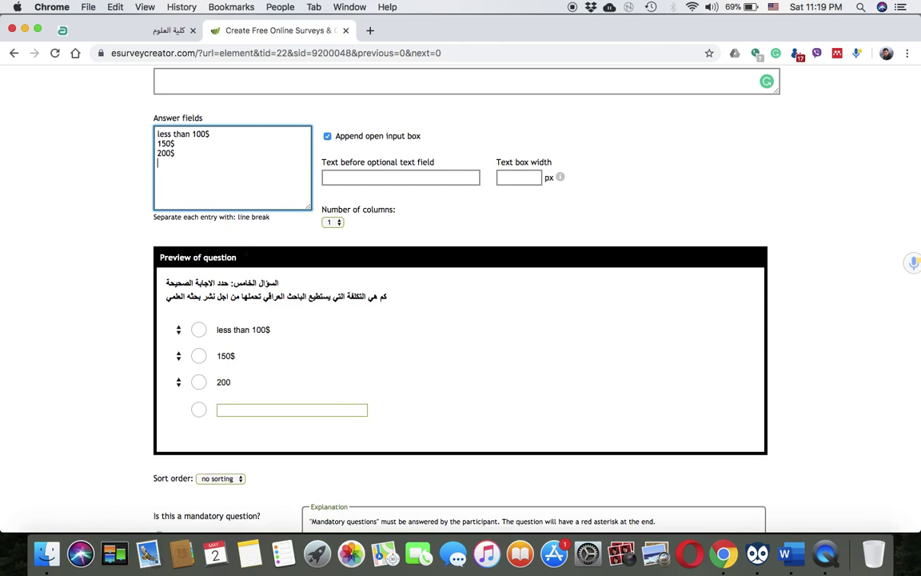
pyautogui.press('Return')
pyautogui.write('300#')
pyautogui.press('Return')
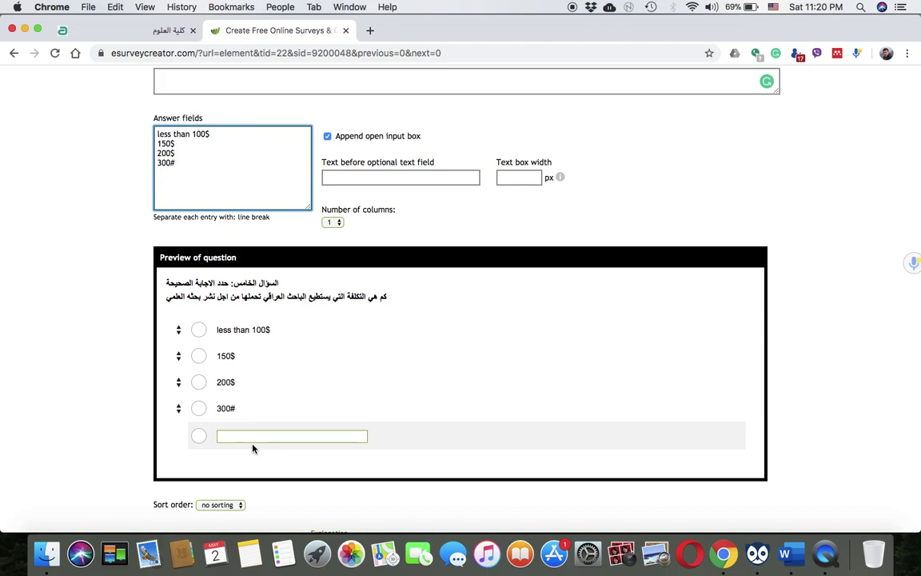
pyautogui.scroll(-5, 253, 449)
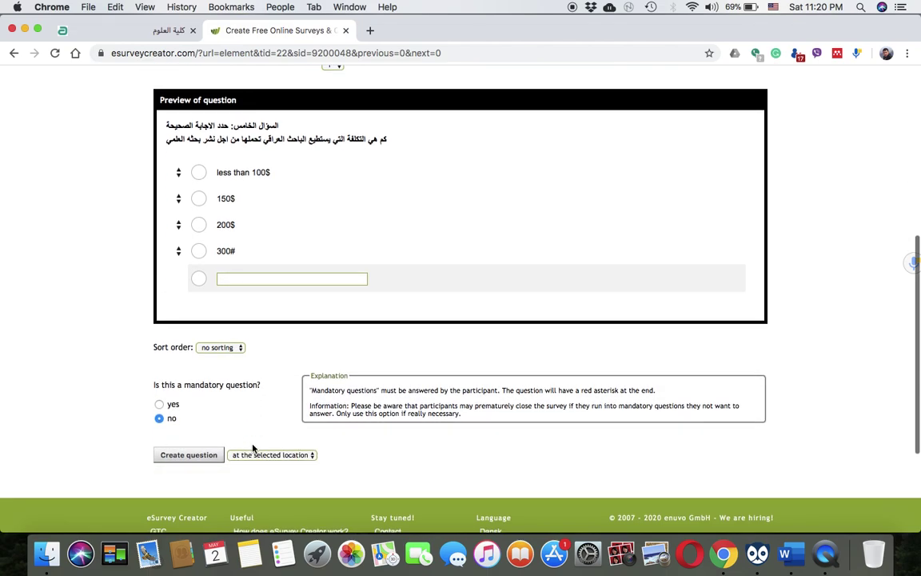
pyautogui.click(198, 461)
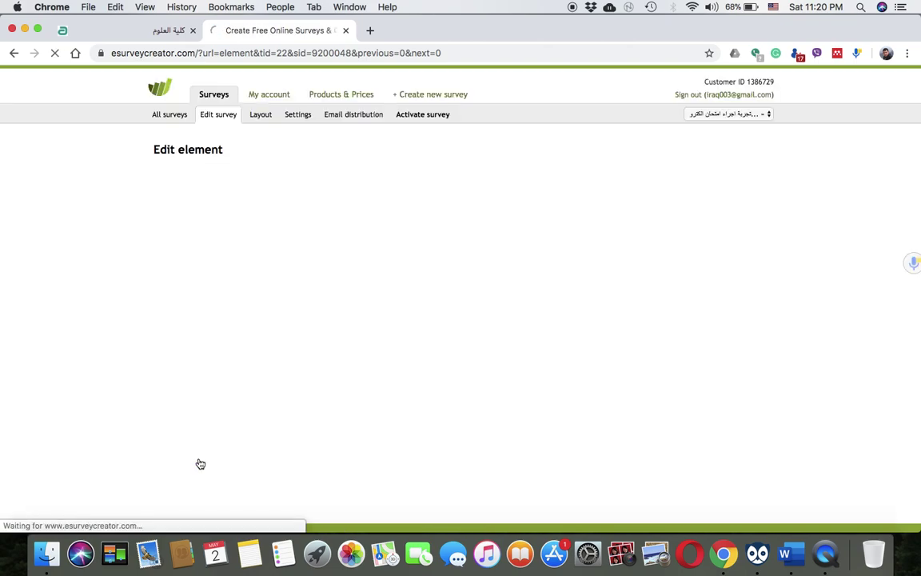
# Append a new page after the fifth question and open its Add element list
pyautogui.scroll(-5, 200, 464)
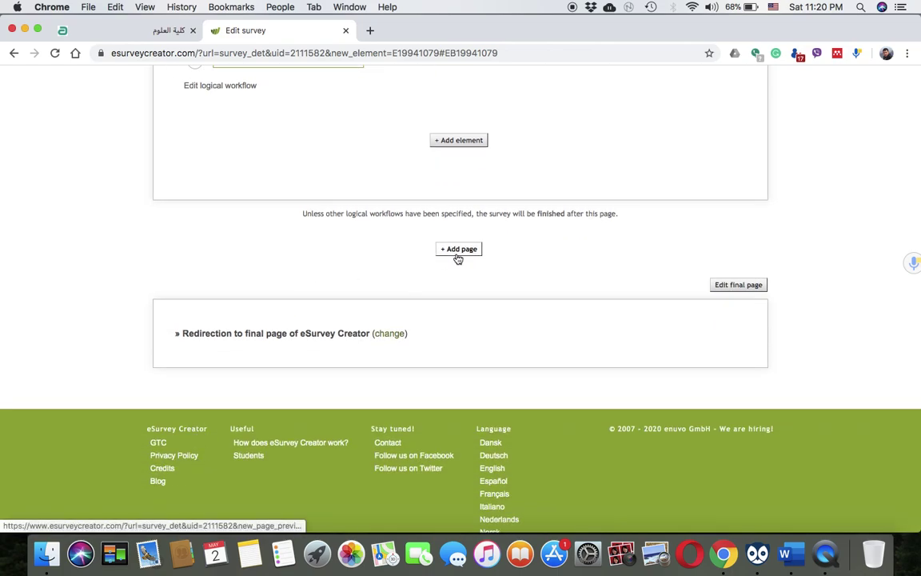
pyautogui.click(457, 250)
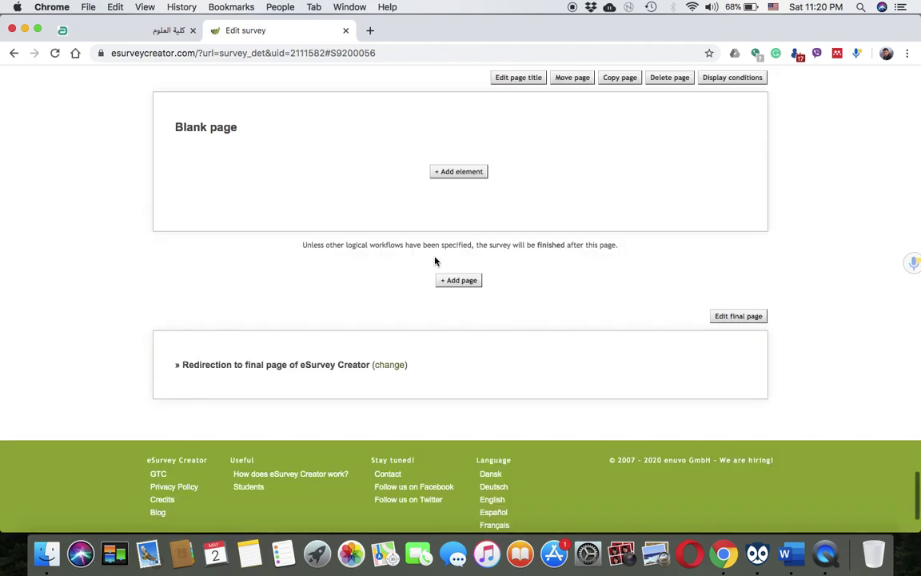
pyautogui.scroll(2, 451, 172)
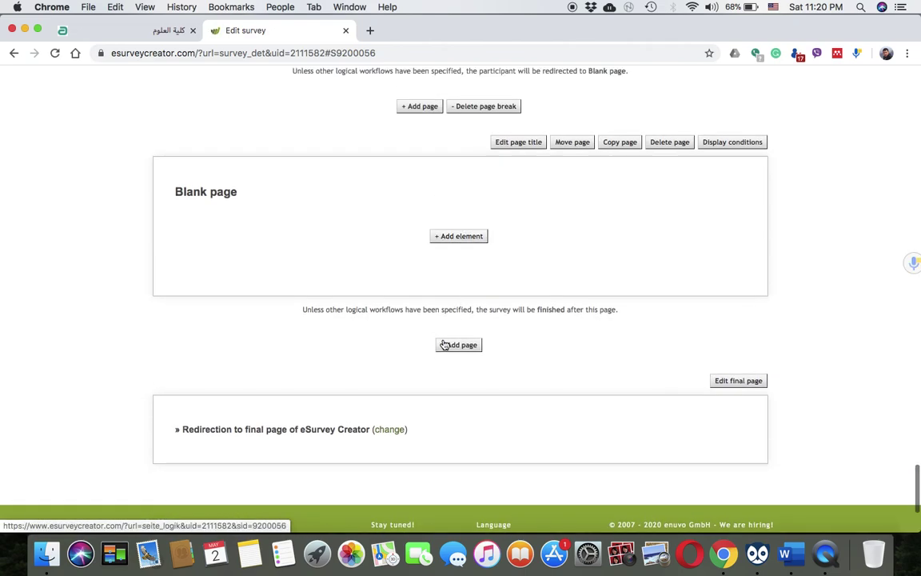
pyautogui.click(444, 239)
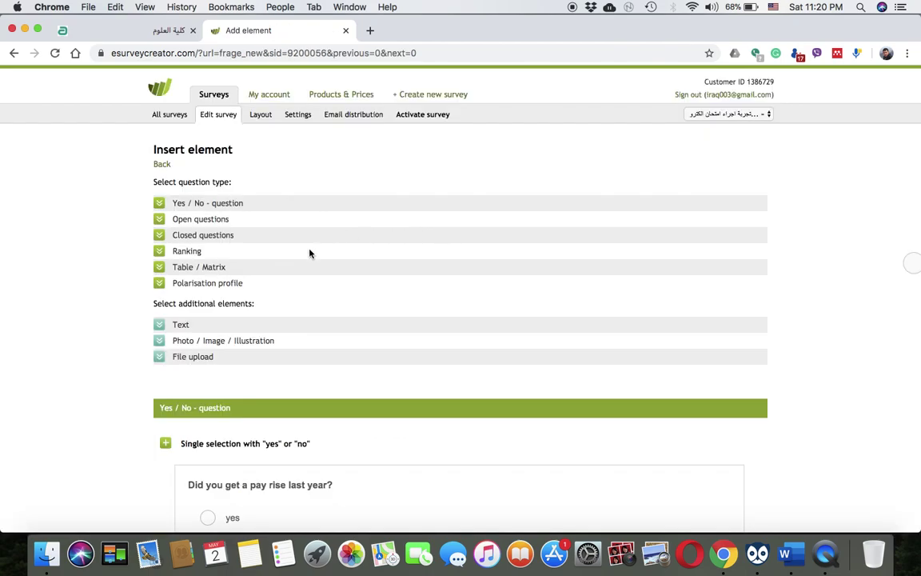
pyautogui.scroll(-15, 237, 325)
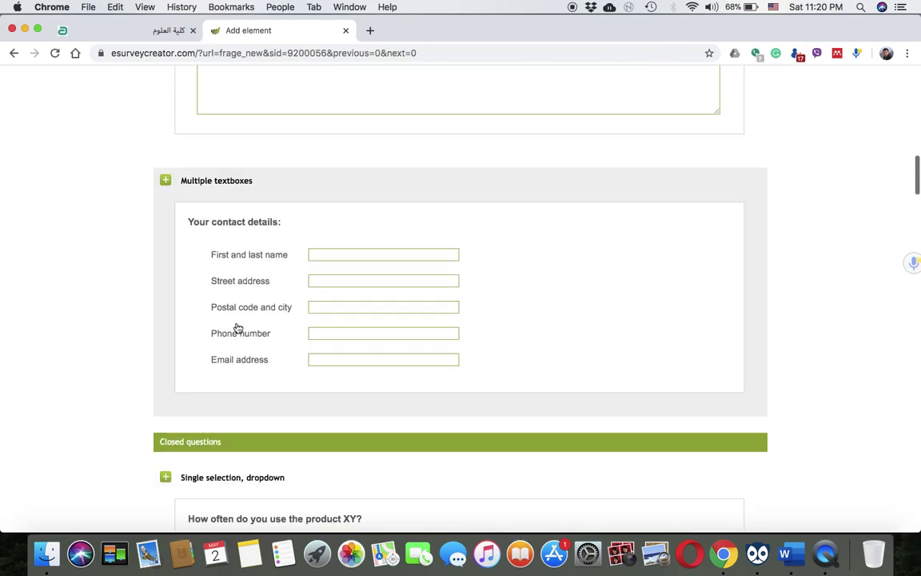
pyautogui.scroll(-10, 237, 326)
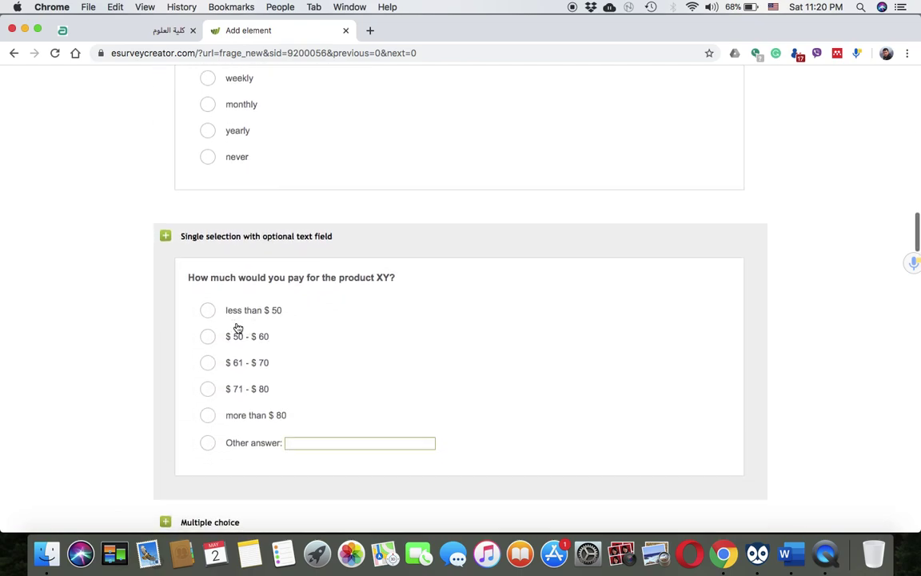
pyautogui.scroll(-4, 237, 327)
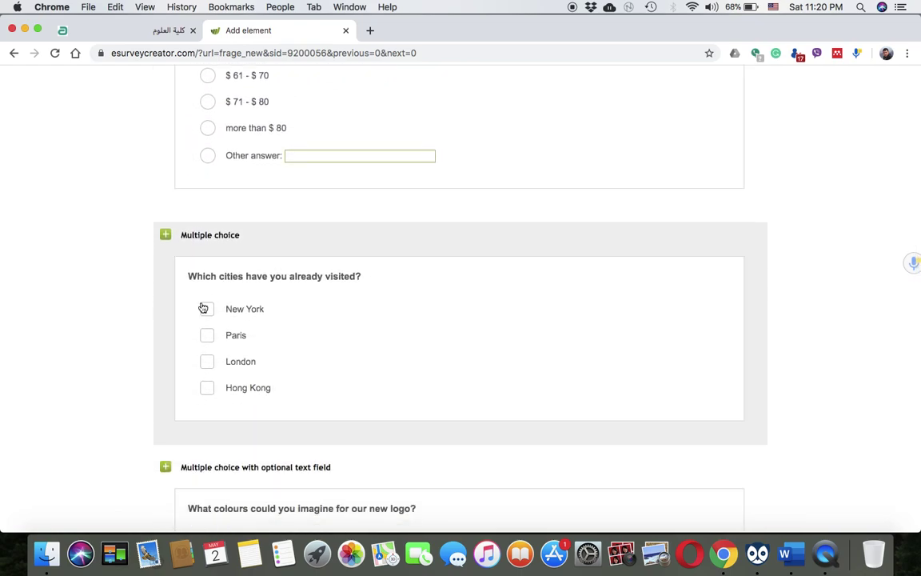
pyautogui.scroll(-6, 263, 358)
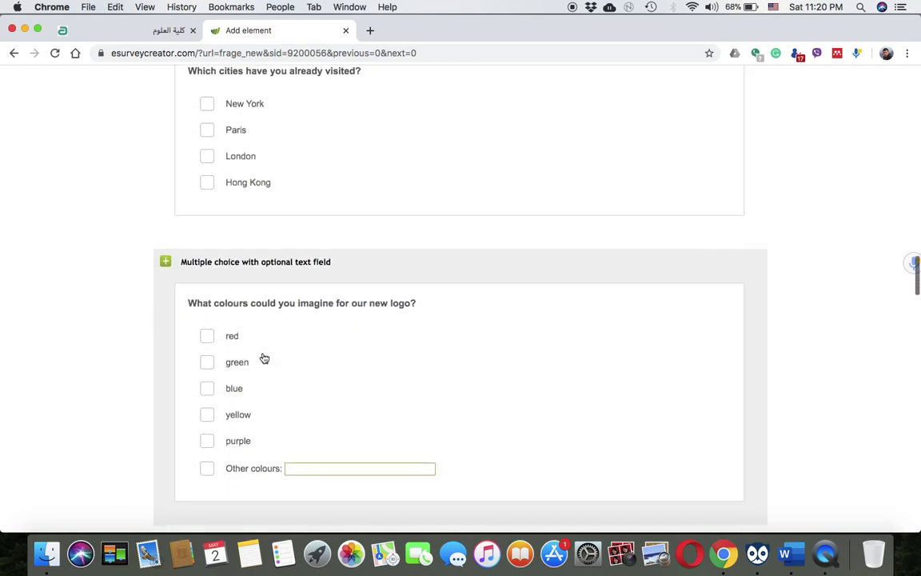
pyautogui.scroll(-7, 263, 358)
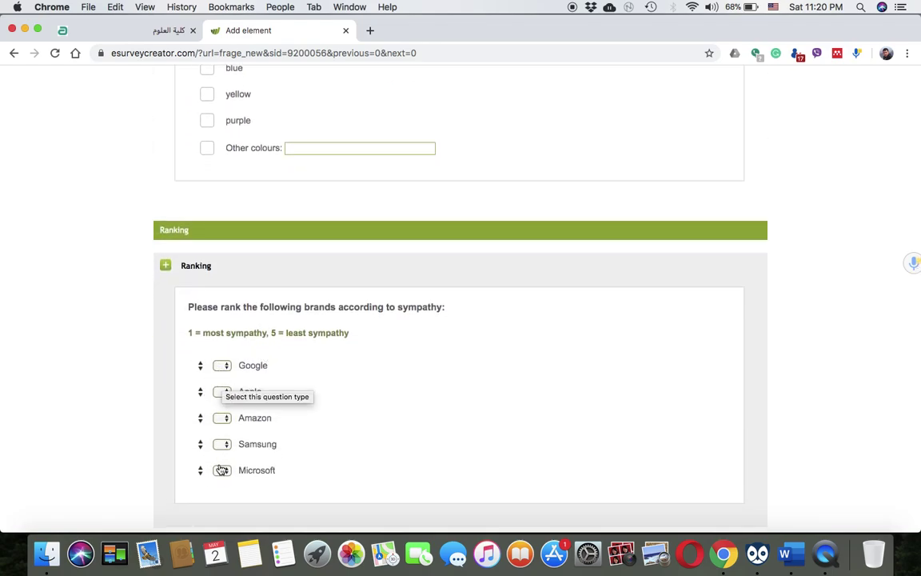
pyautogui.scroll(-5, 231, 485)
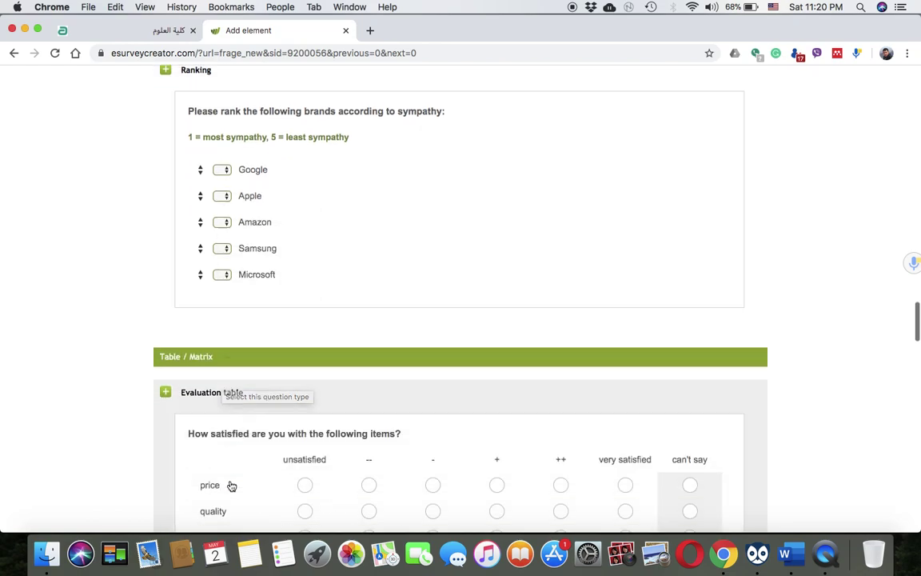
pyautogui.scroll(-5, 231, 486)
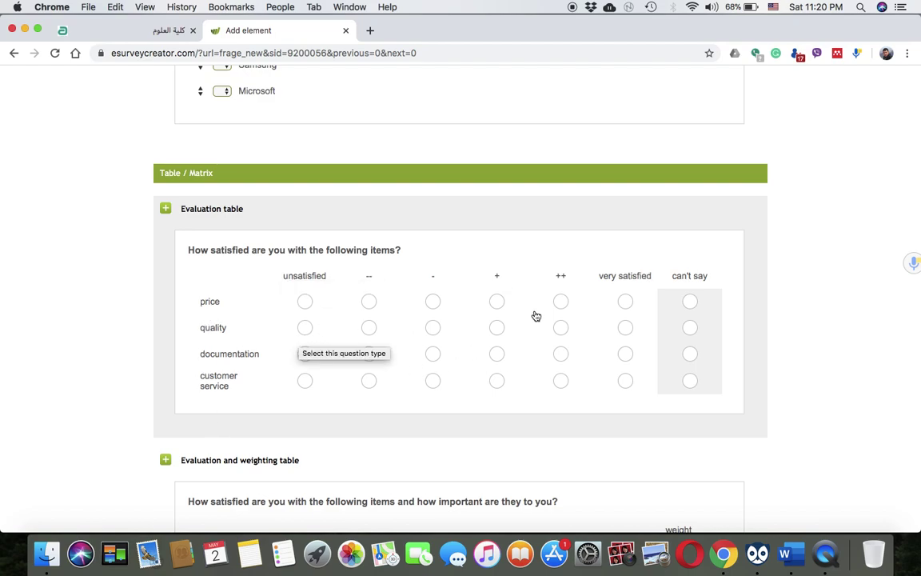
pyautogui.scroll(-7, 366, 446)
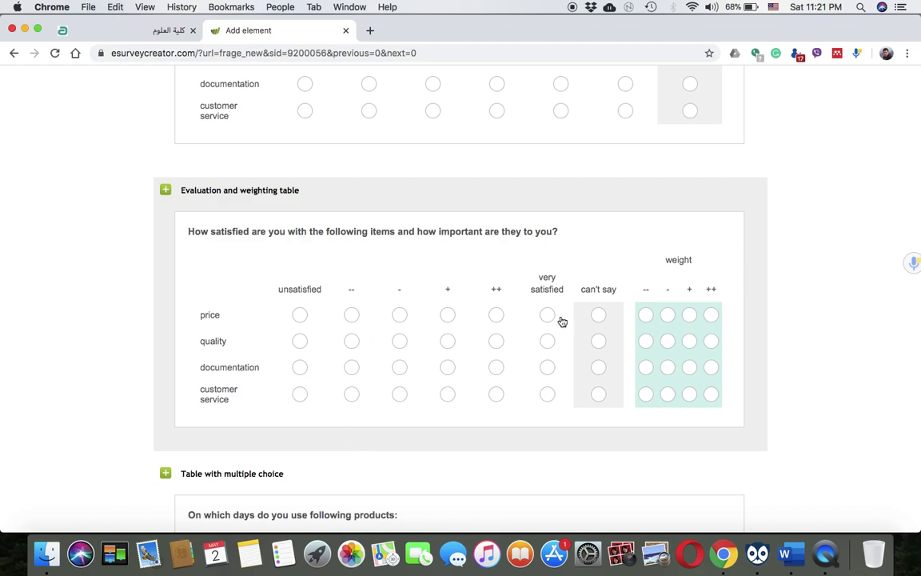
pyautogui.scroll(-7, 524, 372)
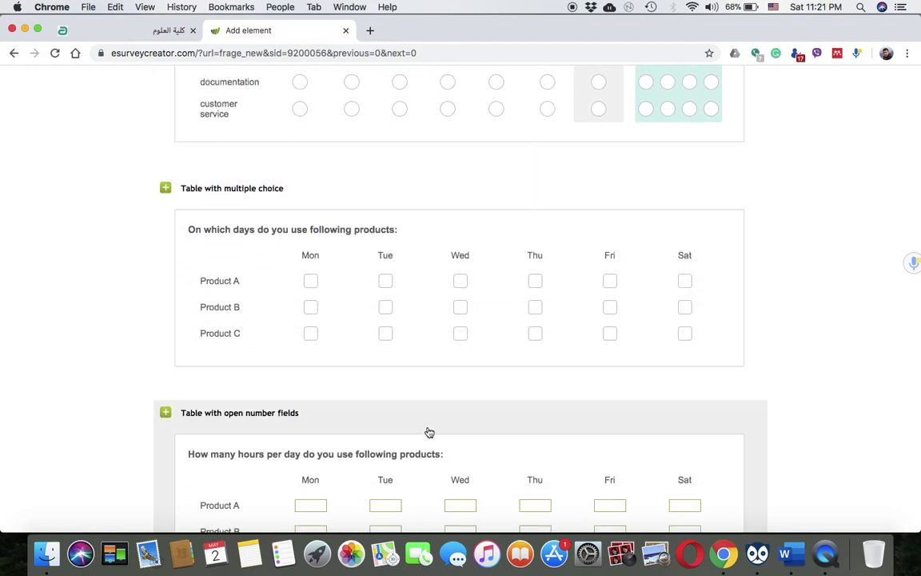
pyautogui.scroll(-14, 429, 432)
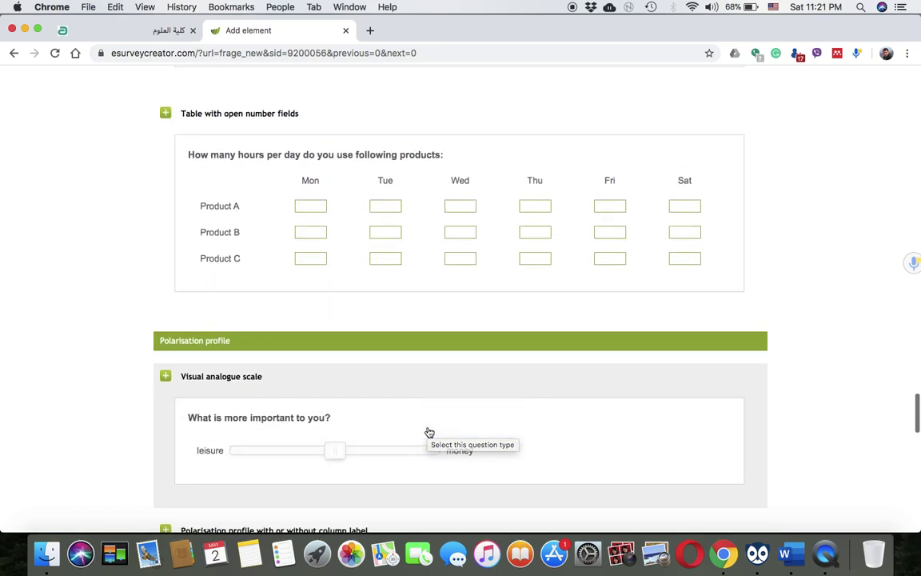
pyautogui.scroll(4, 360, 364)
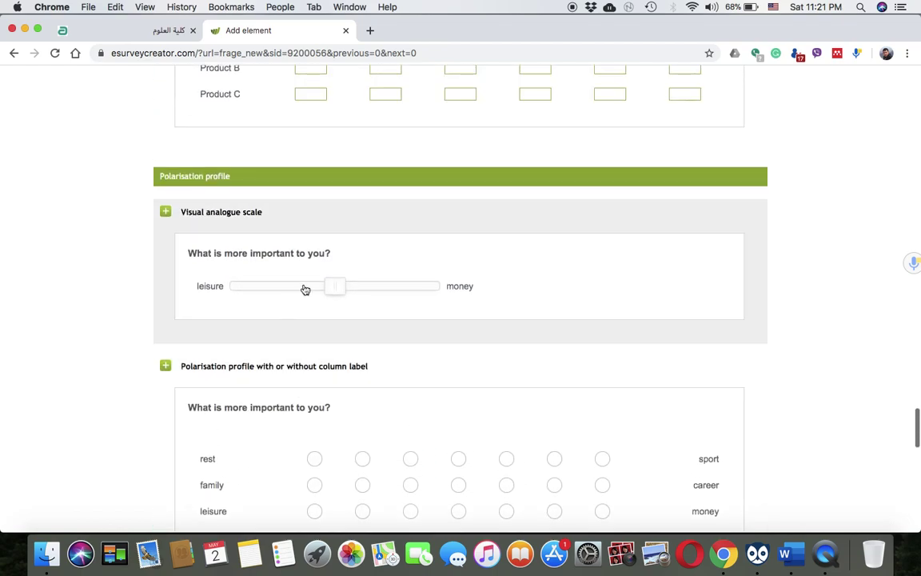
pyautogui.scroll(-18, 228, 367)
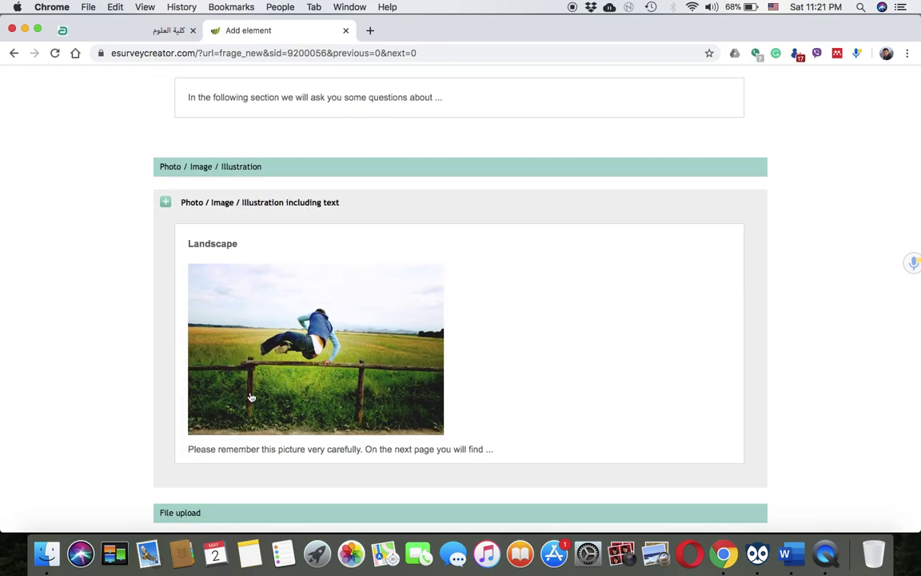
pyautogui.scroll(-4, 288, 372)
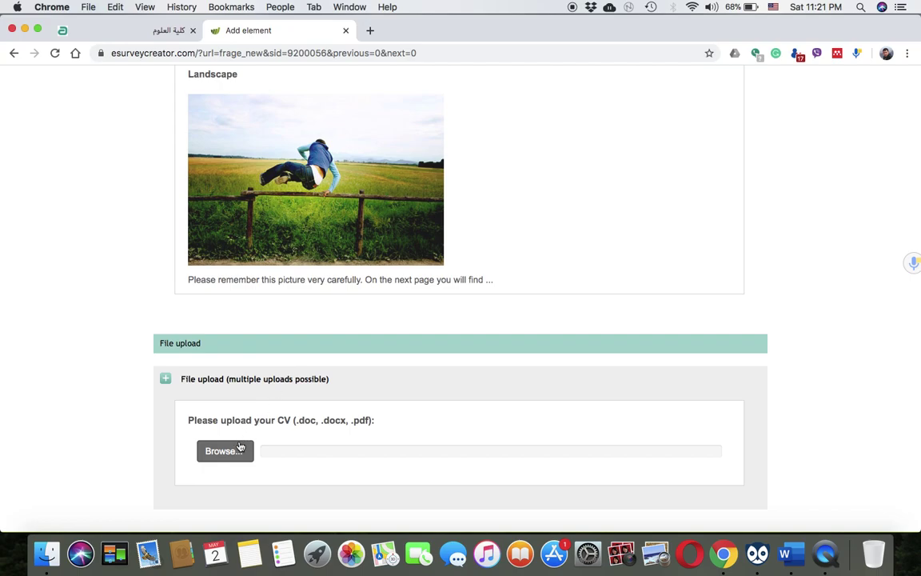
pyautogui.scroll(-1, 240, 444)
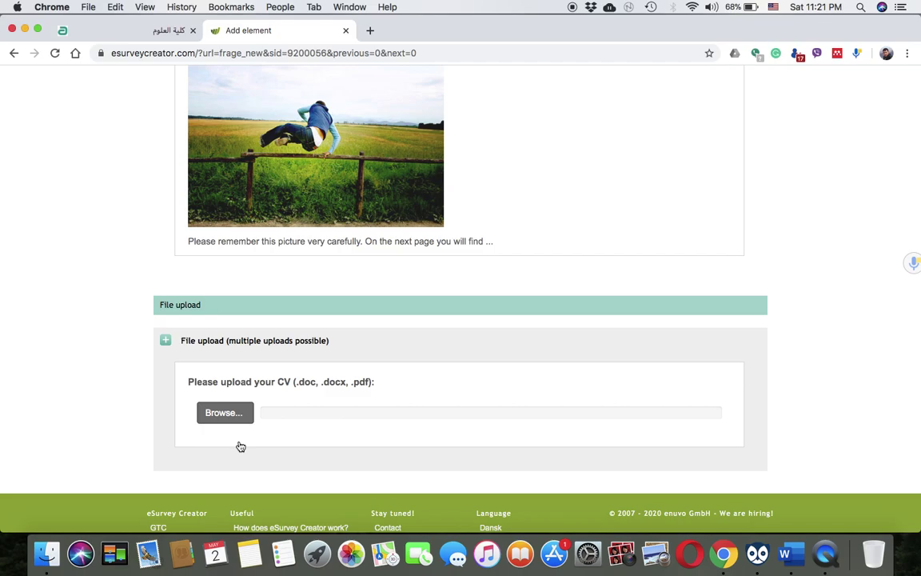
pyautogui.scroll(20, 241, 446)
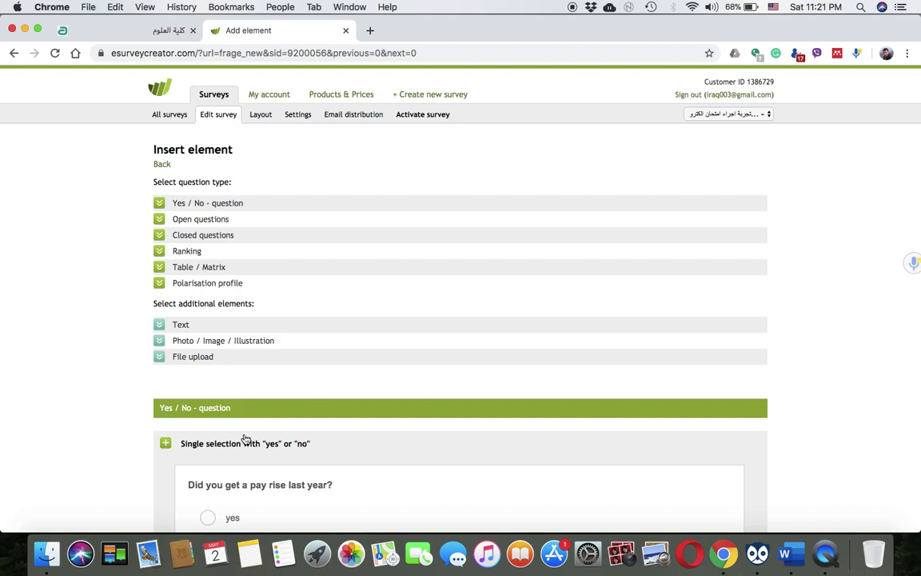
# Pick the single yes/no question type and try to create it
pyautogui.scroll(-3, 245, 440)
pyautogui.click(254, 410)
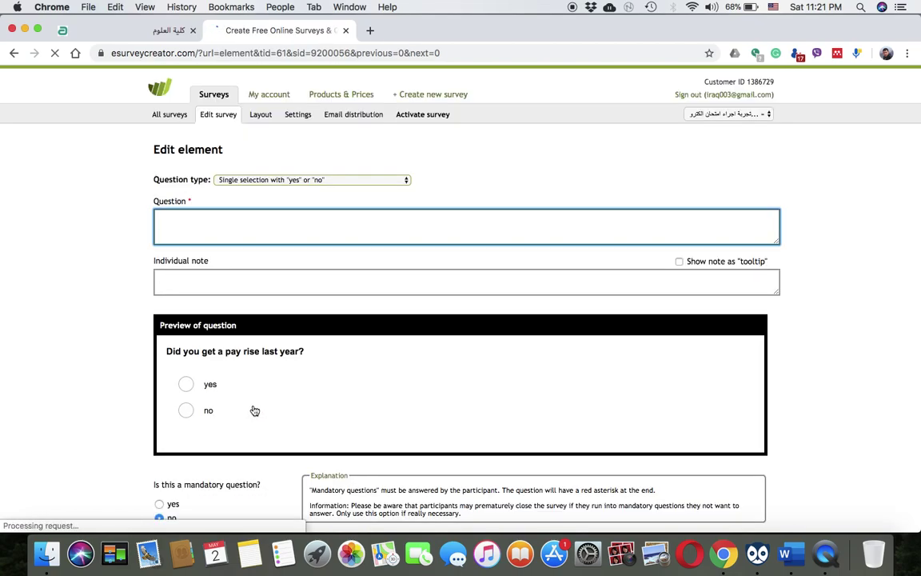
pyautogui.scroll(-5, 250, 401)
pyautogui.click(189, 289)
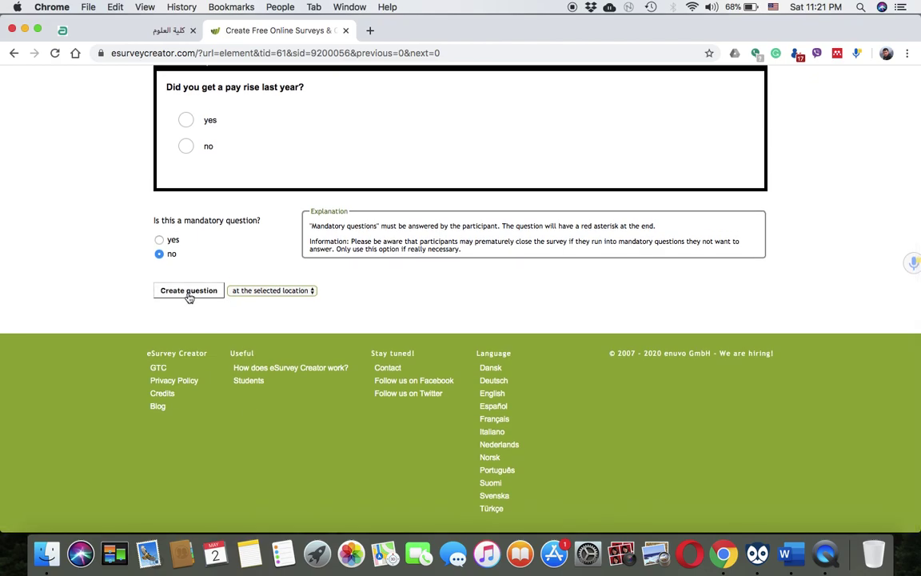
# Switch to the other exam survey, then go to the All surveys overview
pyautogui.scroll(3, 190, 284)
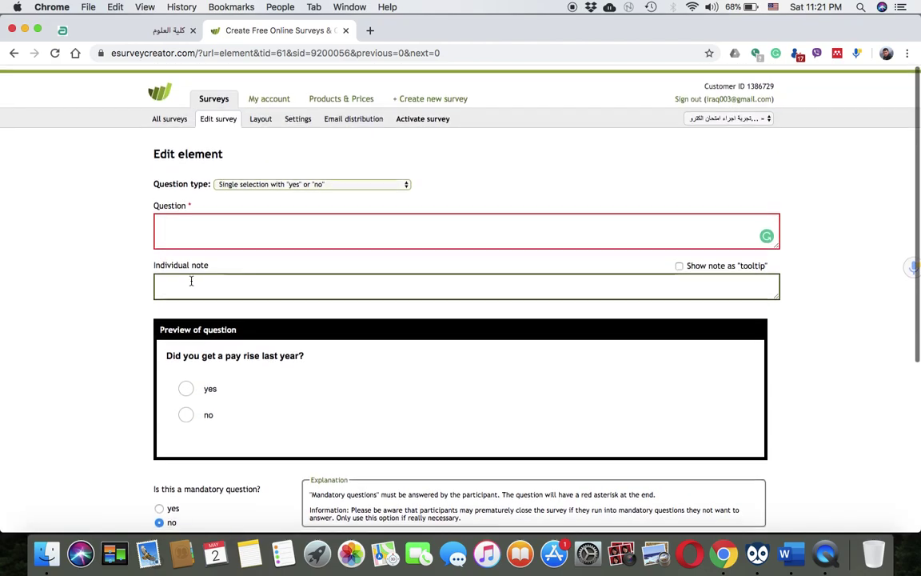
pyautogui.click(709, 115)
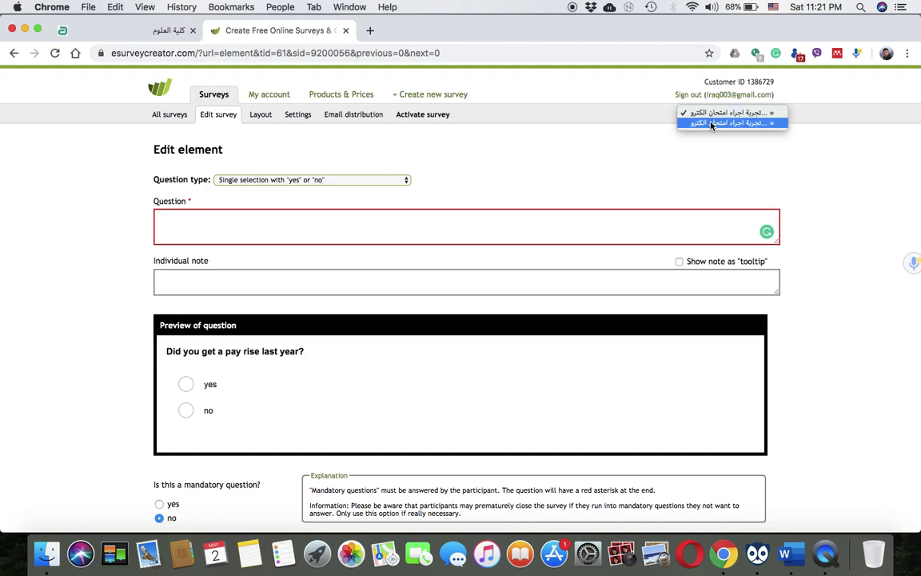
pyautogui.click(711, 124)
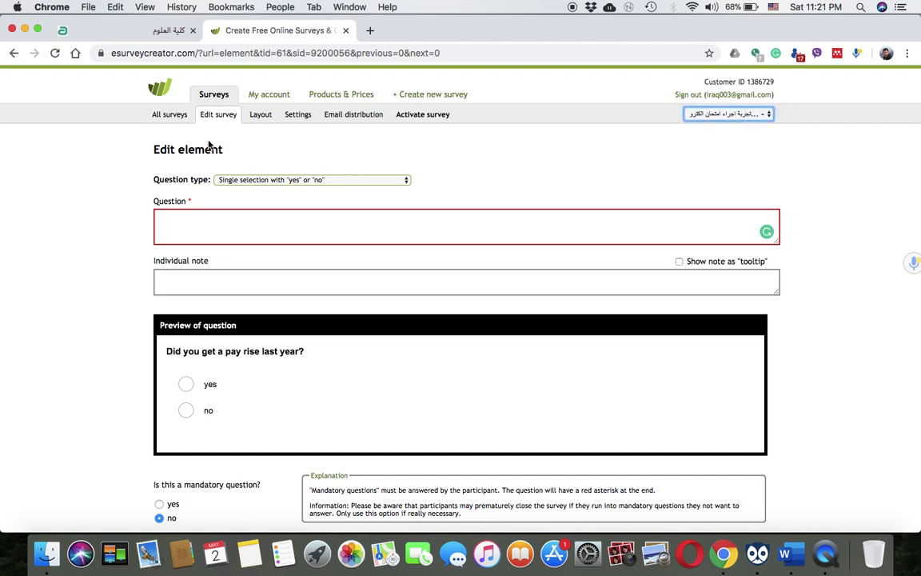
pyautogui.click(179, 218)
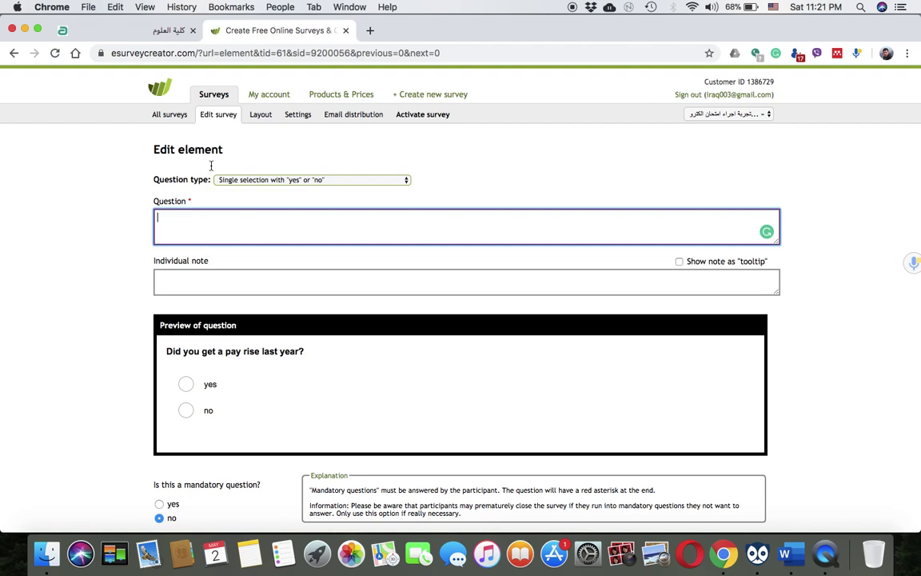
pyautogui.click(177, 117)
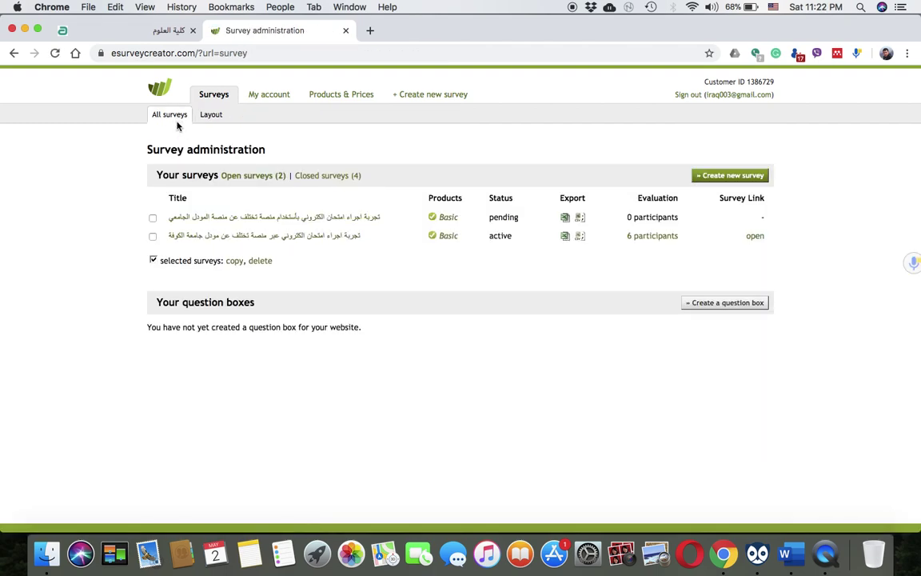
# Open the pending exam survey from Survey administration and launch its respondent preview
pyautogui.click(222, 218)
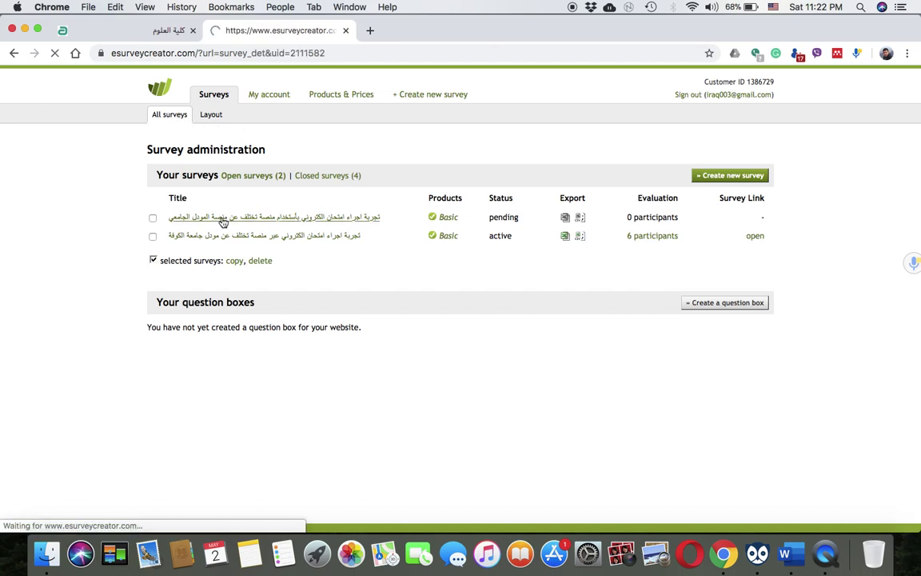
pyautogui.scroll(-5, 236, 291)
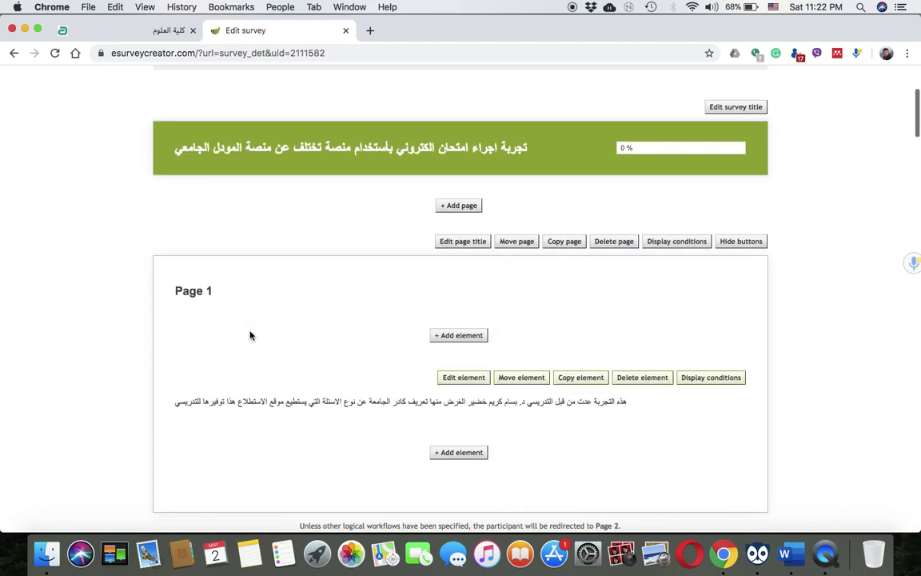
pyautogui.scroll(5, 250, 336)
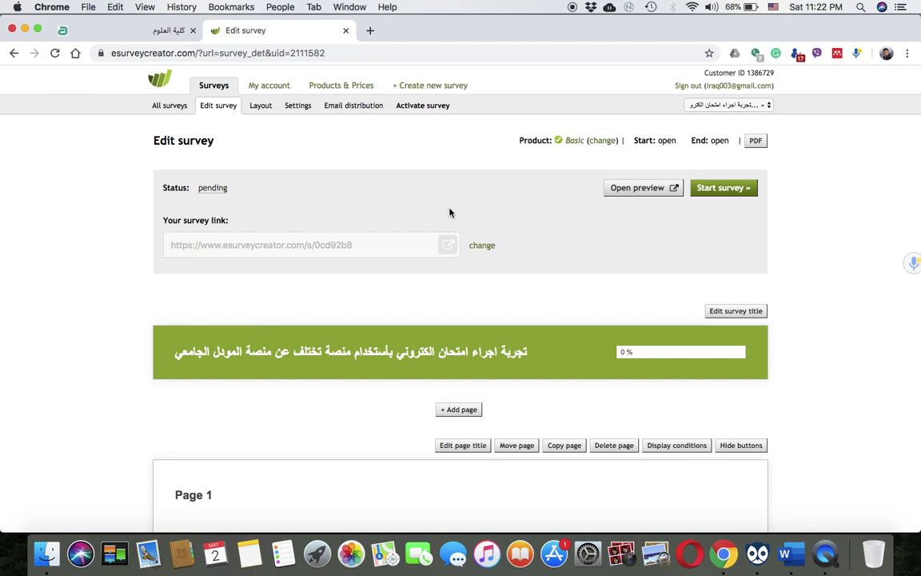
pyautogui.click(642, 191)
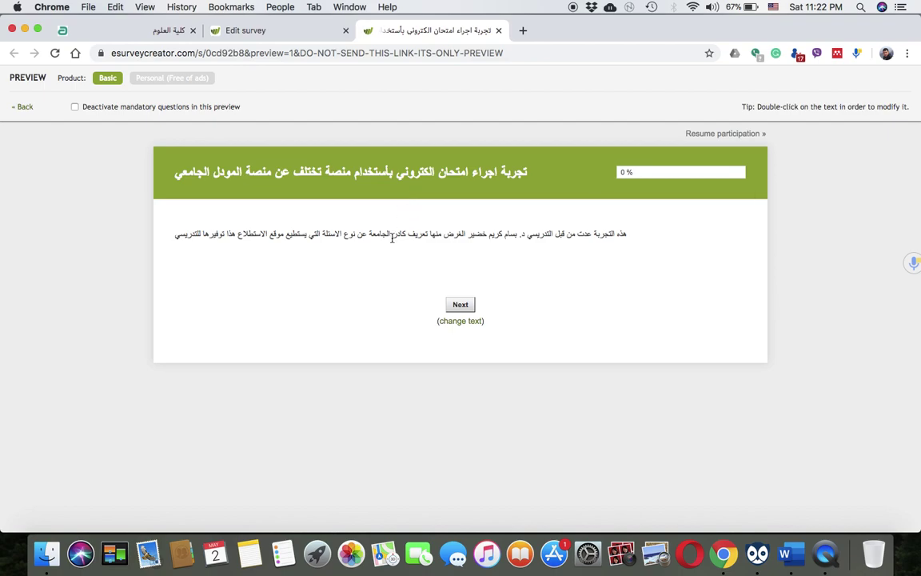
# Get past the welcome page, answer the first two fields with 'scopus' and 'QJR', and continue
pyautogui.click(459, 305)
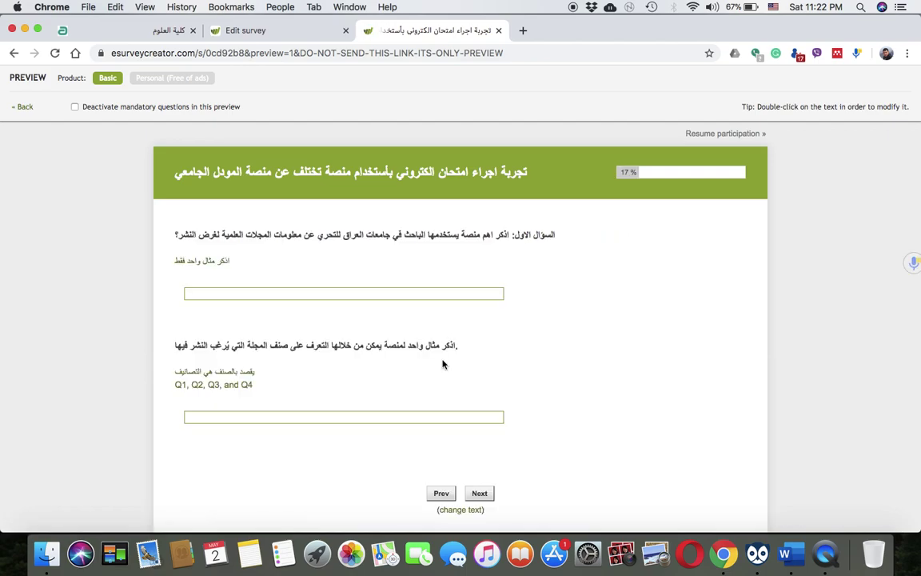
pyautogui.scroll(-2, 442, 361)
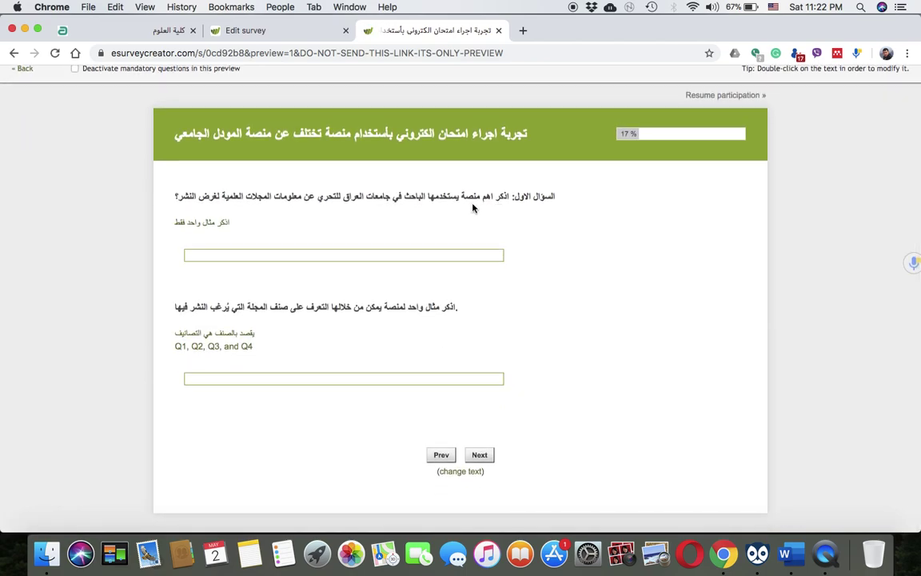
pyautogui.click(224, 255)
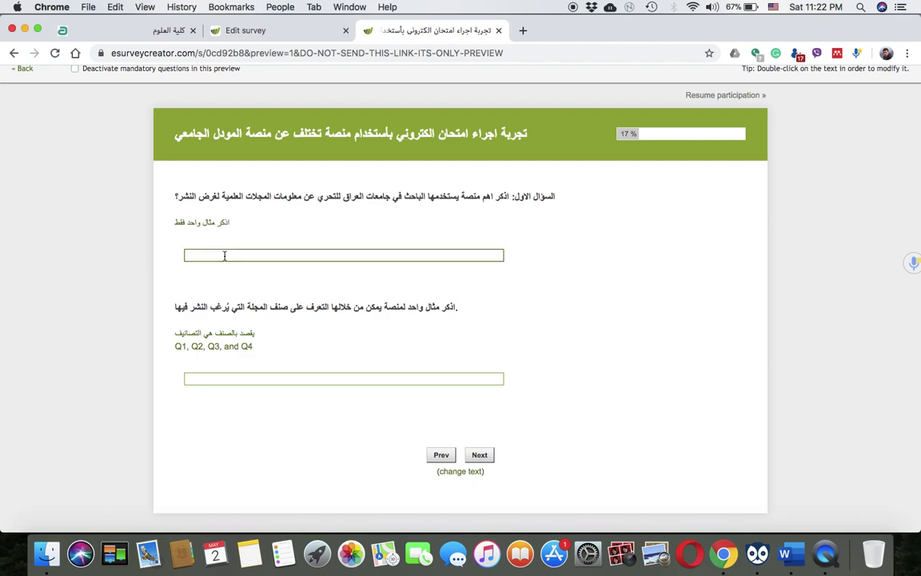
pyautogui.write('scopus')
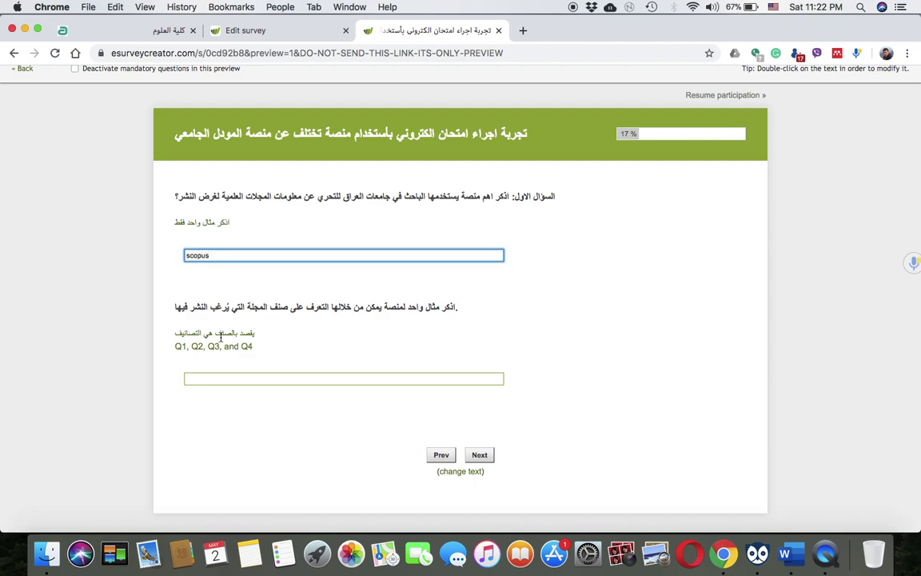
pyautogui.click(214, 377)
pyautogui.write('Q')
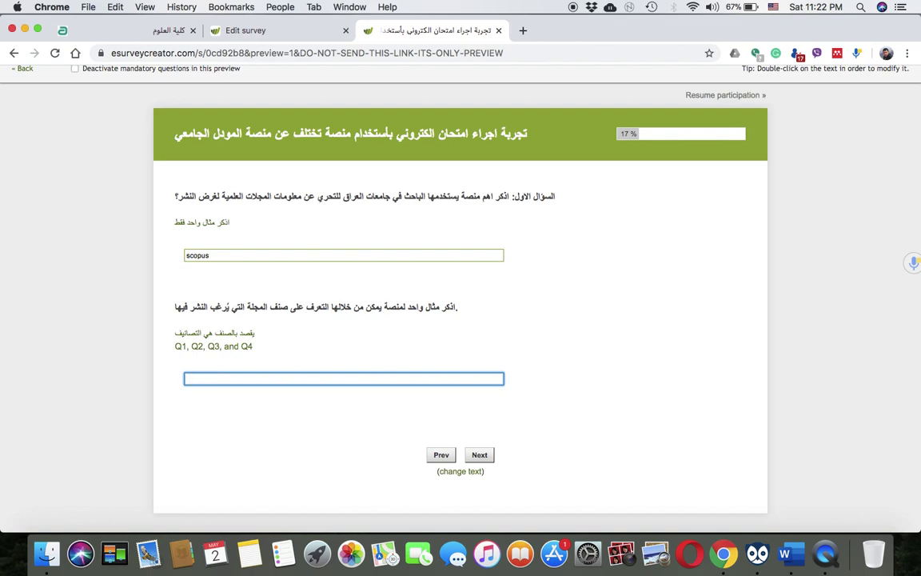
pyautogui.write('JR')
pyautogui.click(479, 455)
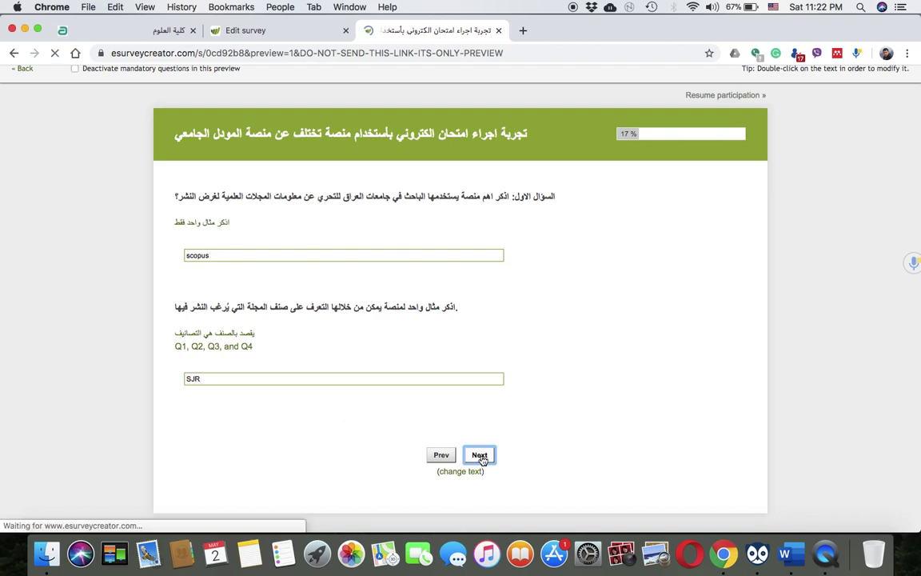
pyautogui.scroll(-3, 379, 323)
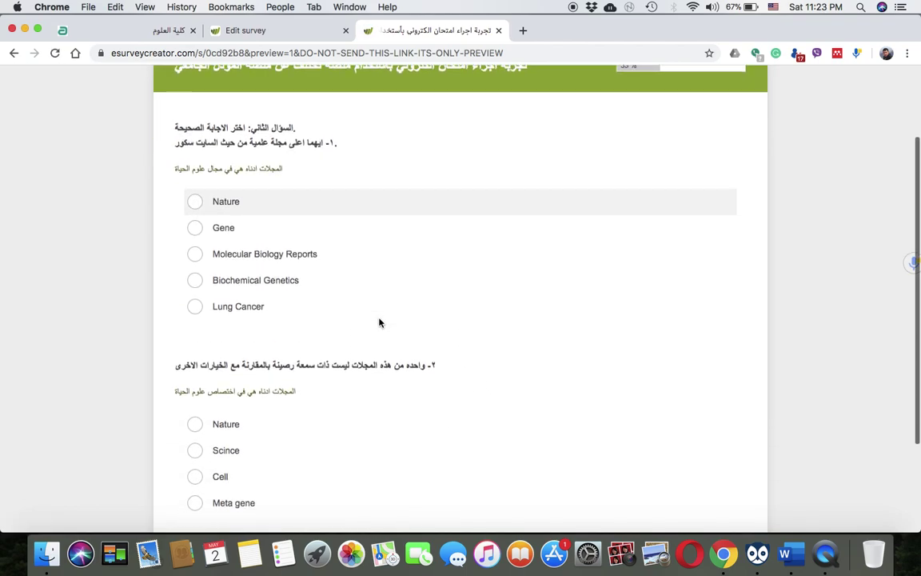
# Pick Nature for the first journal question and Meta gene for the second, then continue
pyautogui.scroll(-3, 379, 322)
pyautogui.scroll(5, 379, 322)
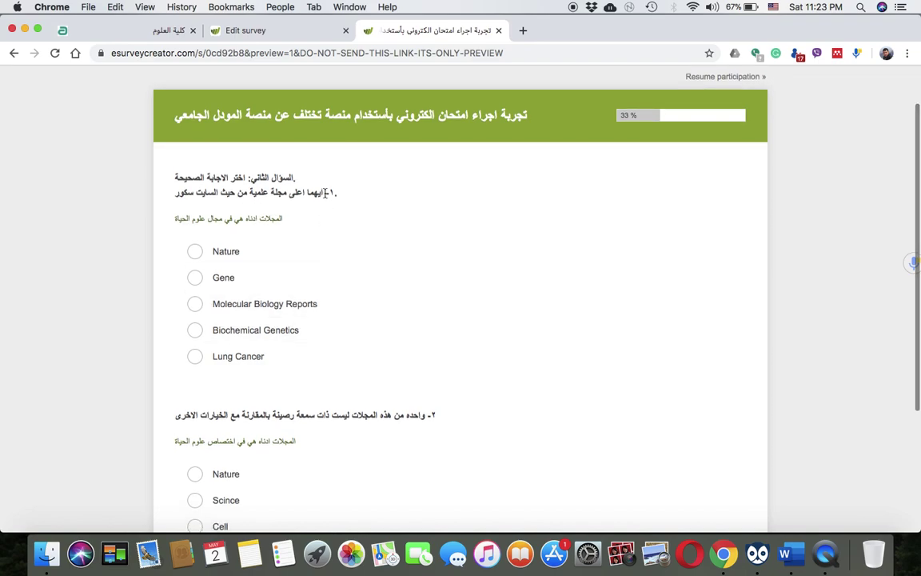
pyautogui.click(194, 251)
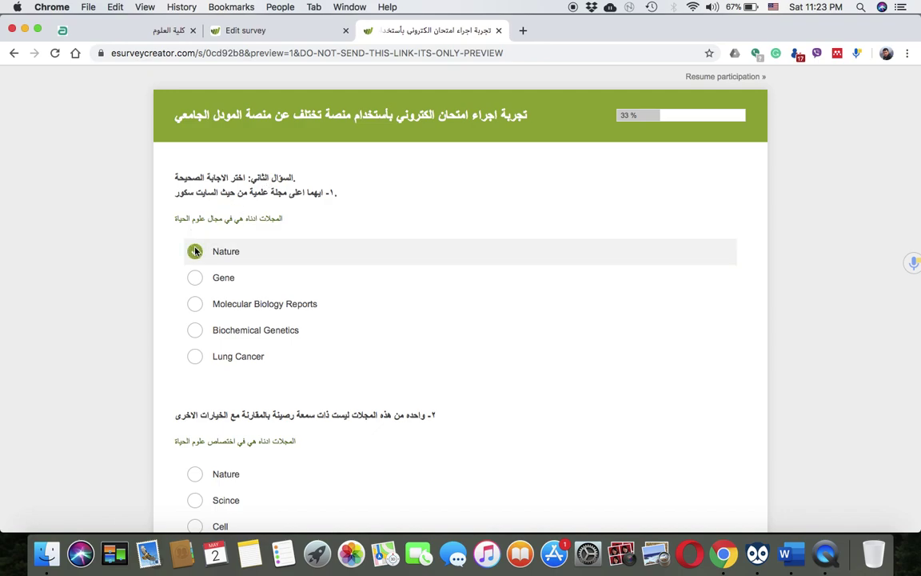
pyautogui.scroll(-4, 276, 302)
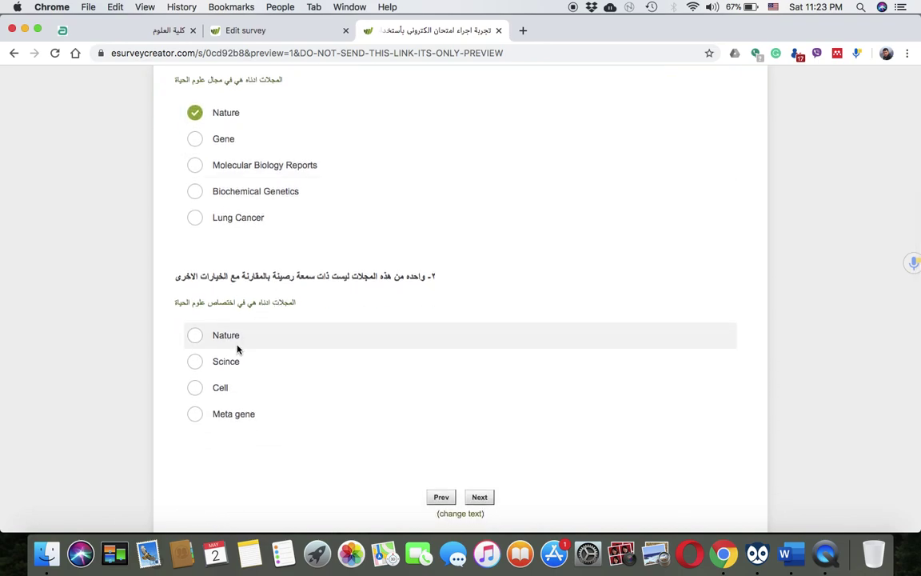
pyautogui.click(195, 414)
pyautogui.click(479, 497)
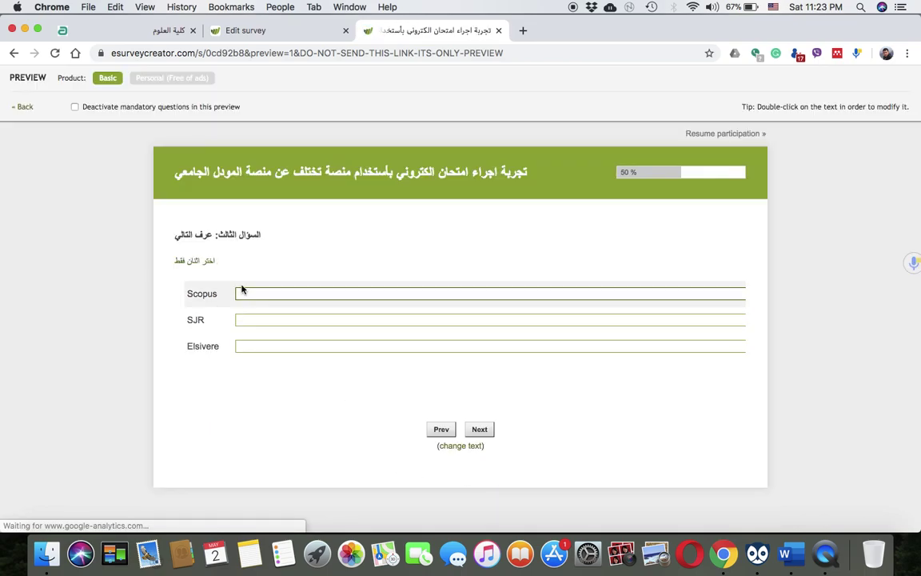
# Define Scopus as 'It is a platform used for choosing a journal for publication' and continue
pyautogui.click(243, 292)
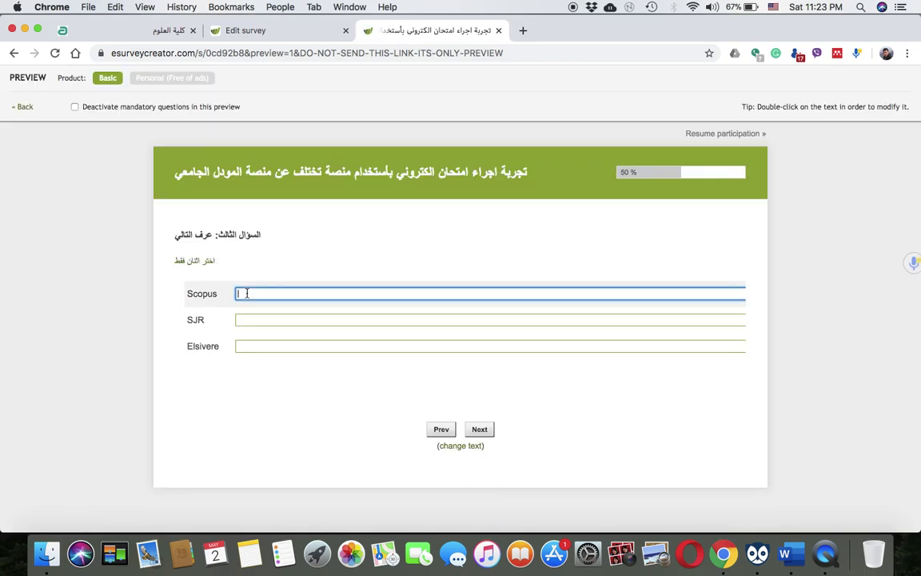
pyautogui.write('ا')
pyautogui.write('t is a platform ')
pyautogui.write('used')
pyautogui.press('BackSpace')
pyautogui.write('journa')
pyautogui.press('BackSpace')
pyautogui.press('BackSpace')
pyautogui.press('BackSpace')
pyautogui.press('BackSpace')
pyautogui.press('BackSpace')
pyautogui.press('BackSpace')
pyautogui.write('choosing a j')
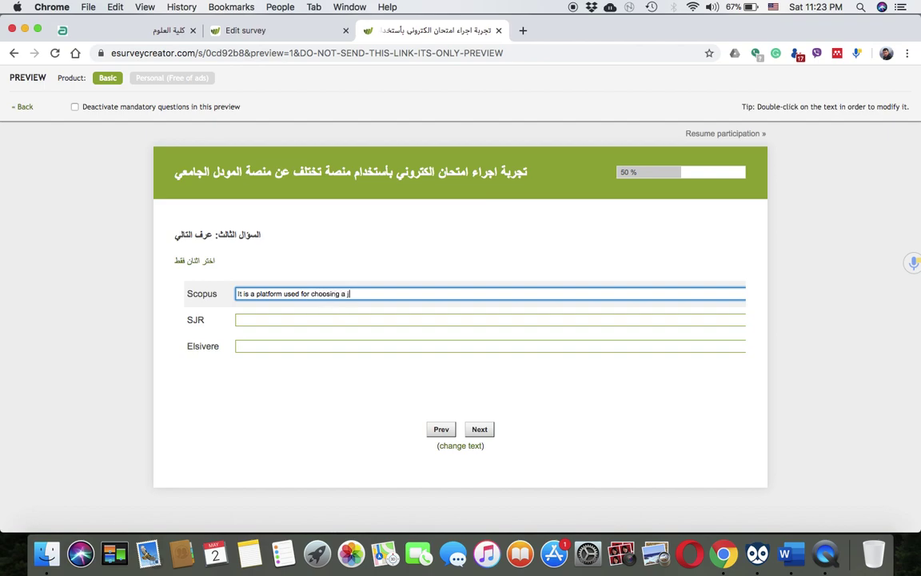
pyautogui.write('ournal for publication')
pyautogui.click(479, 429)
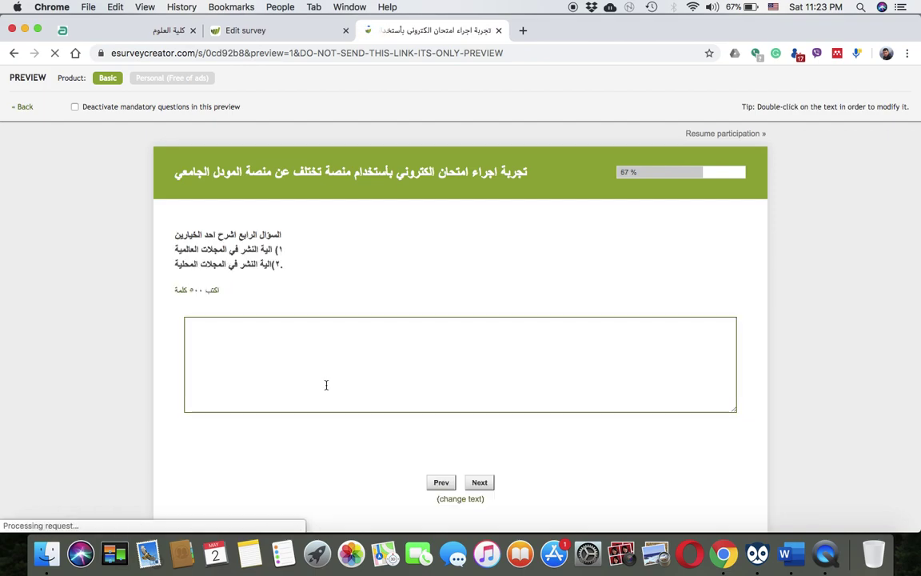
# Fill question four's long answer box with placeholder text and move to the next question
pyautogui.click(301, 381)
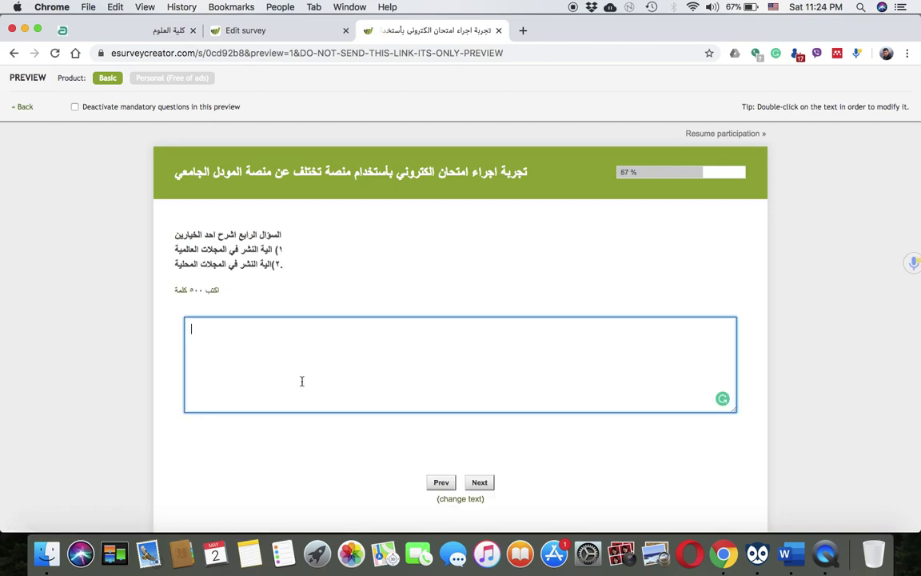
pyautogui.write('jdhfdsgfdskjdfg')
pyautogui.click(478, 483)
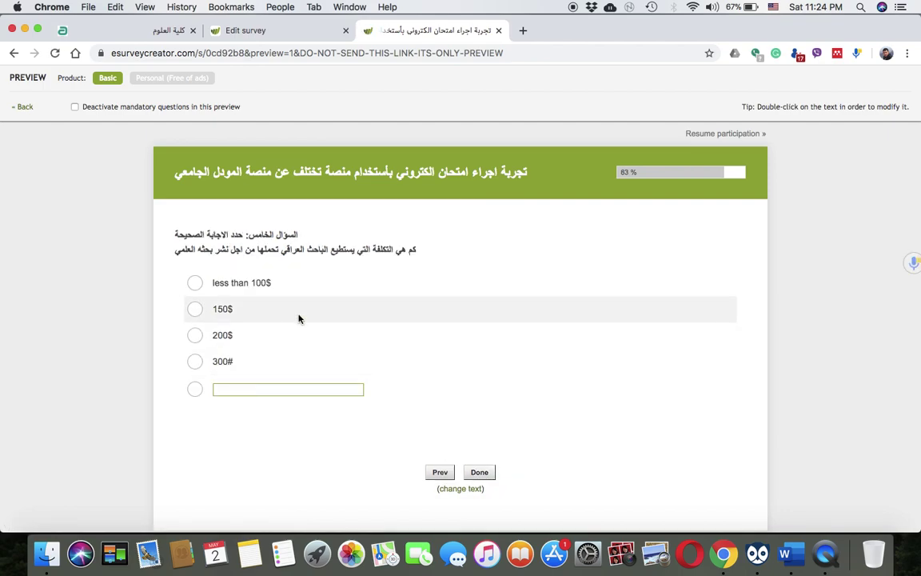
# Answer the cost question with the Other option 'More than 300$', submit, and return to the editor
pyautogui.click(266, 390)
pyautogui.click(195, 390)
pyautogui.write('More than 300')
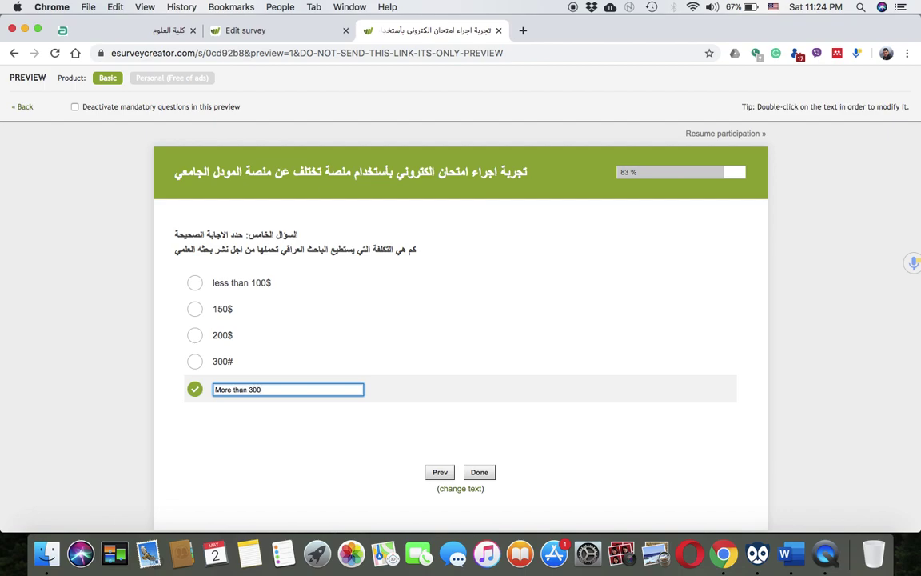
pyautogui.write('$')
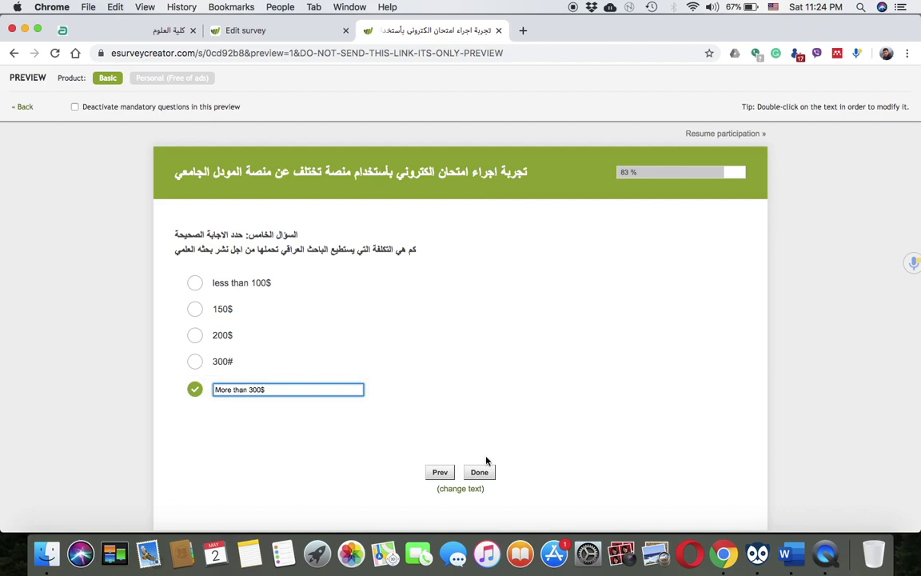
pyautogui.click(479, 473)
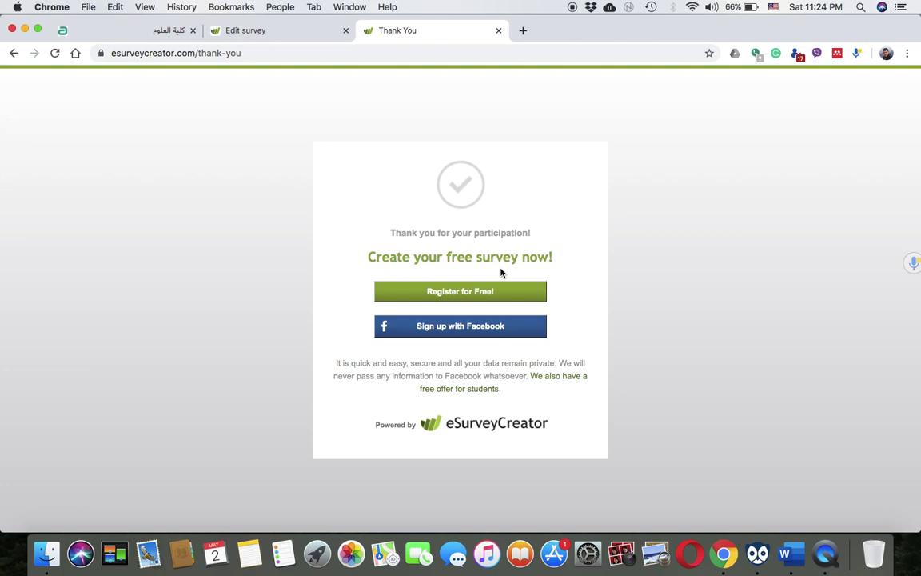
pyautogui.click(278, 35)
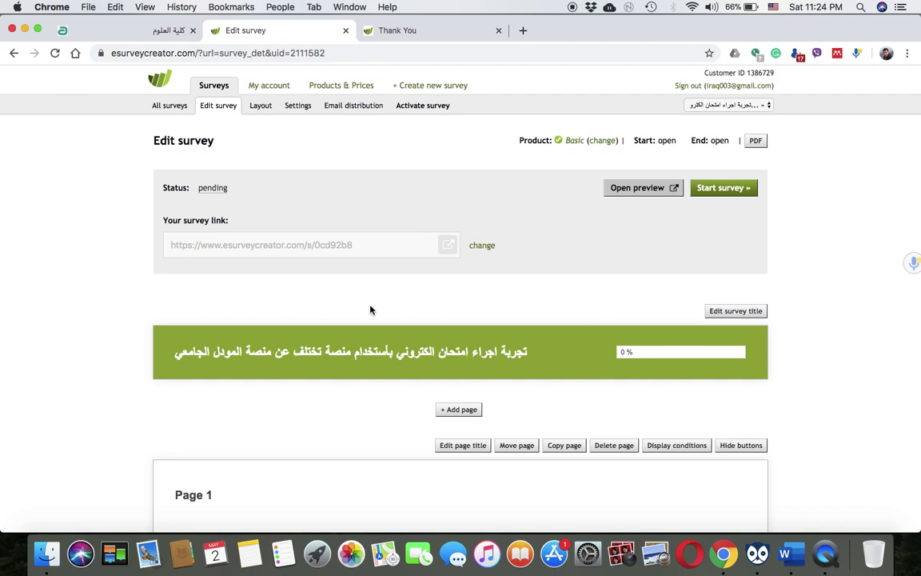
# Scroll through the Page 1 introduction and Page 2 questions, then back to the top
pyautogui.scroll(-5, 370, 309)
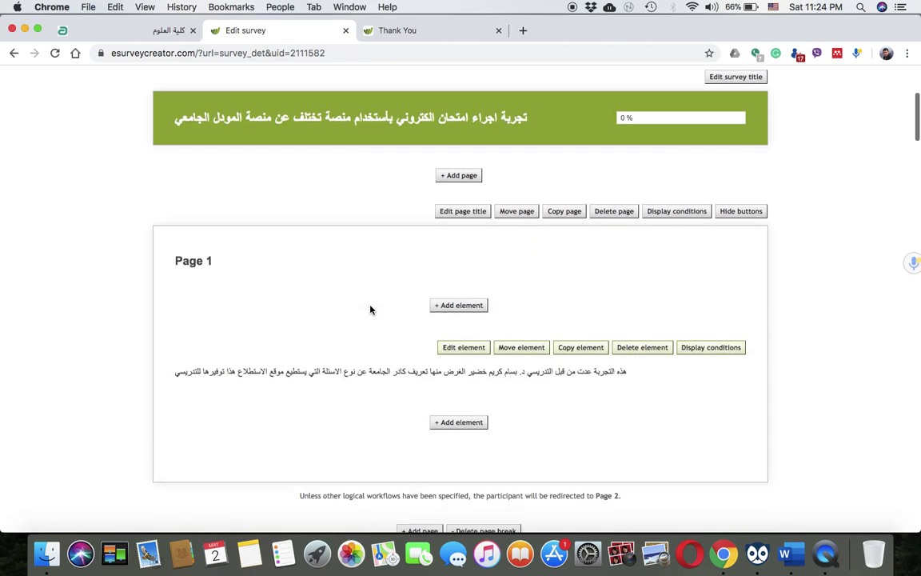
pyautogui.scroll(5, 370, 309)
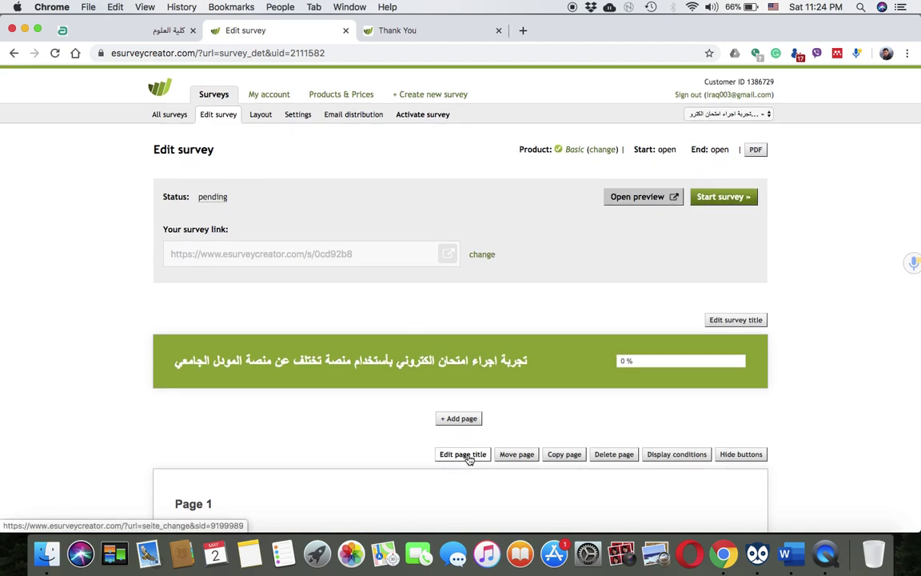
pyautogui.scroll(-10, 468, 459)
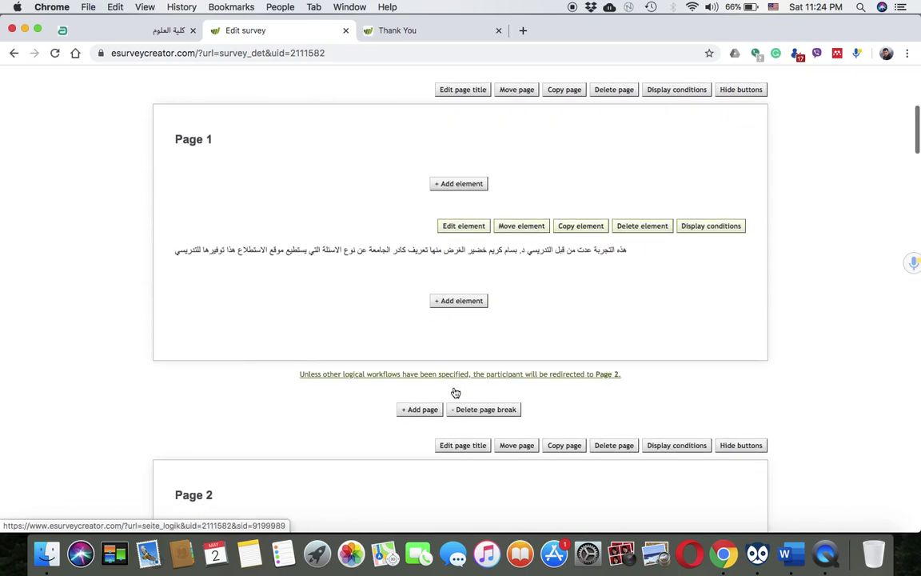
pyautogui.scroll(-8, 455, 392)
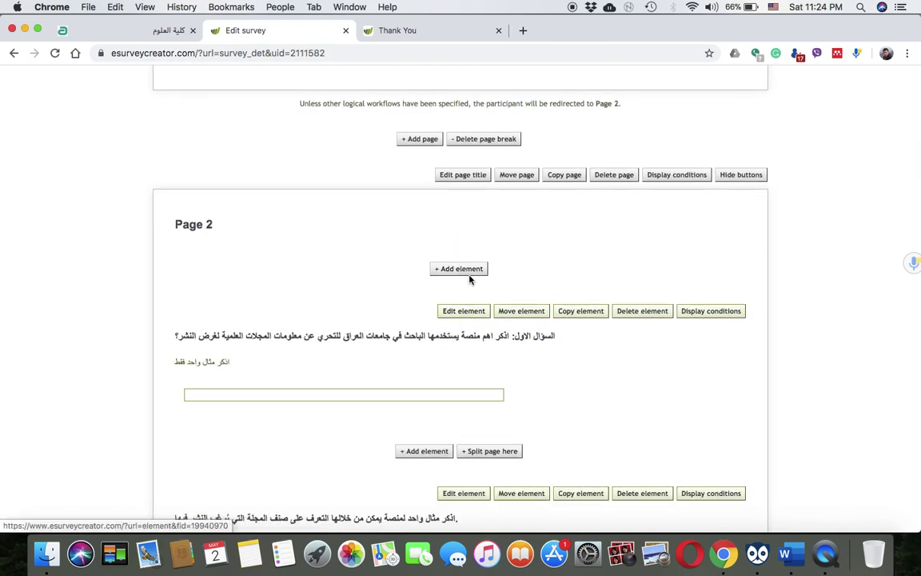
pyautogui.scroll(-1, 438, 376)
pyautogui.scroll(-1, 438, 375)
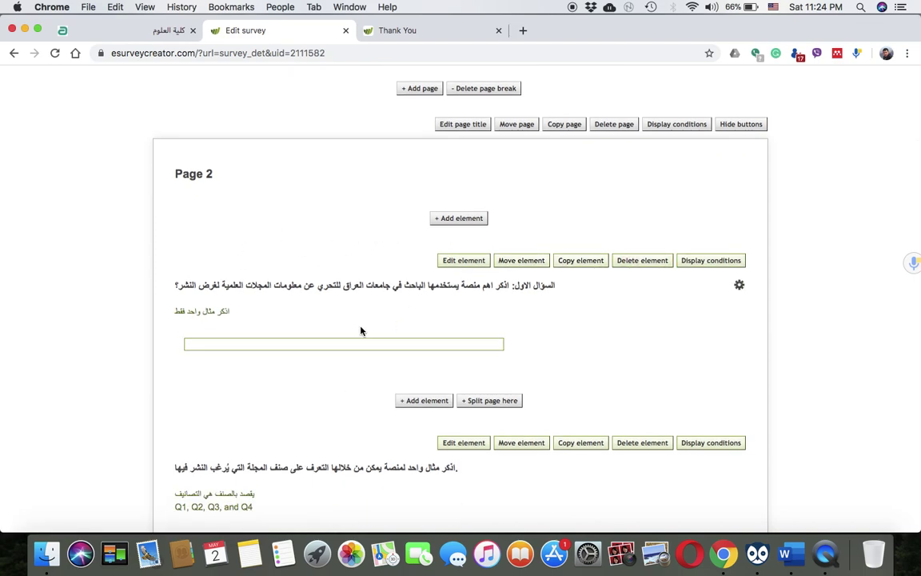
pyautogui.scroll(-1, 360, 330)
pyautogui.scroll(10, 360, 330)
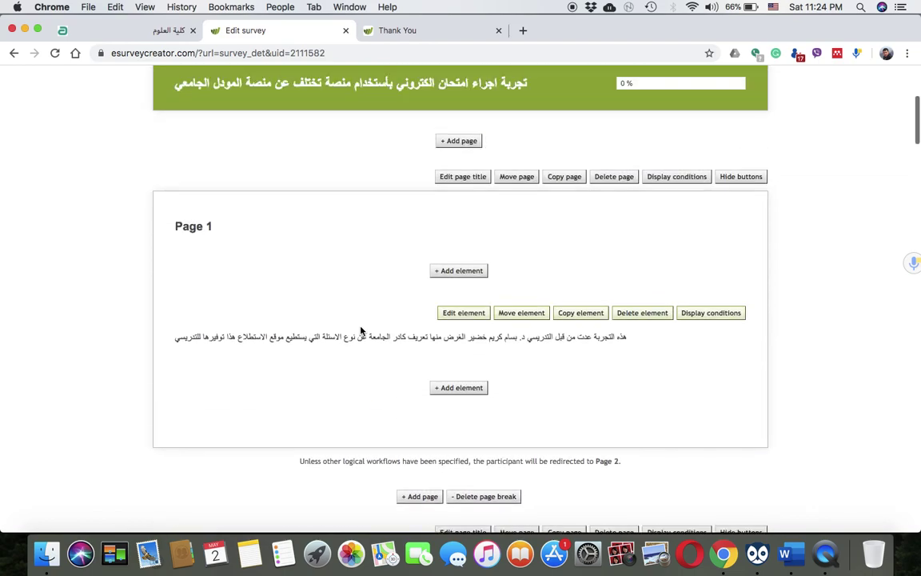
pyautogui.scroll(5, 361, 330)
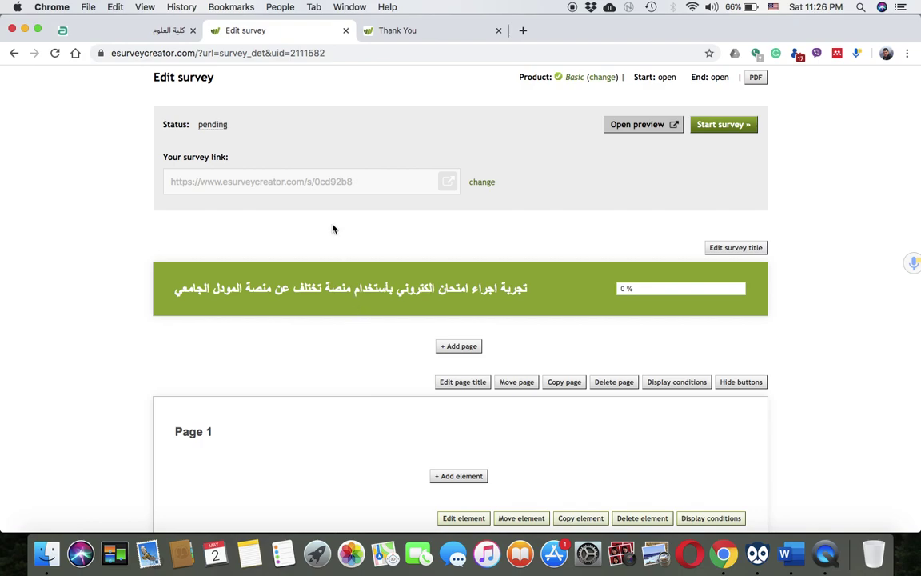
# Start the survey (running May 02 to Jun 01, 2020), copy its public link, and open a new tab
pyautogui.click(717, 125)
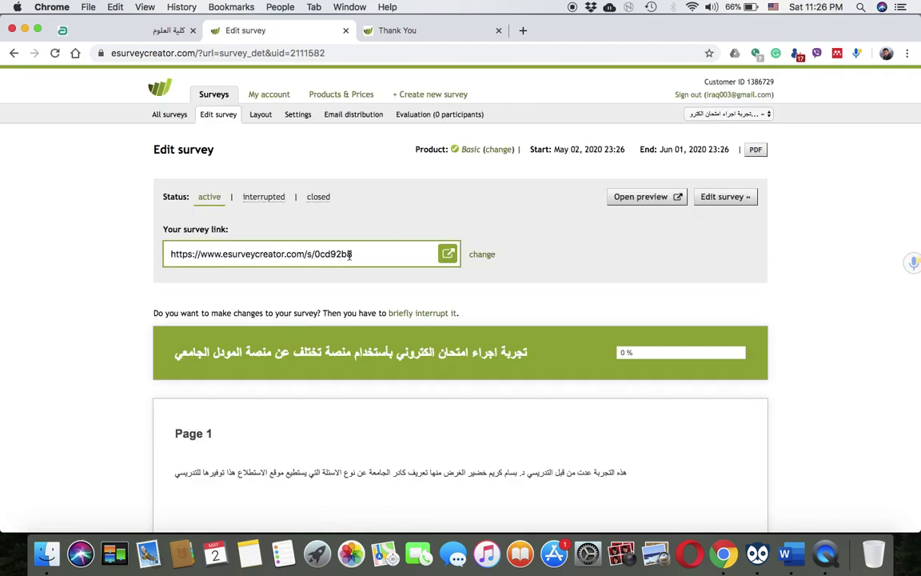
pyautogui.click(350, 256)
pyautogui.rightClick(346, 255)
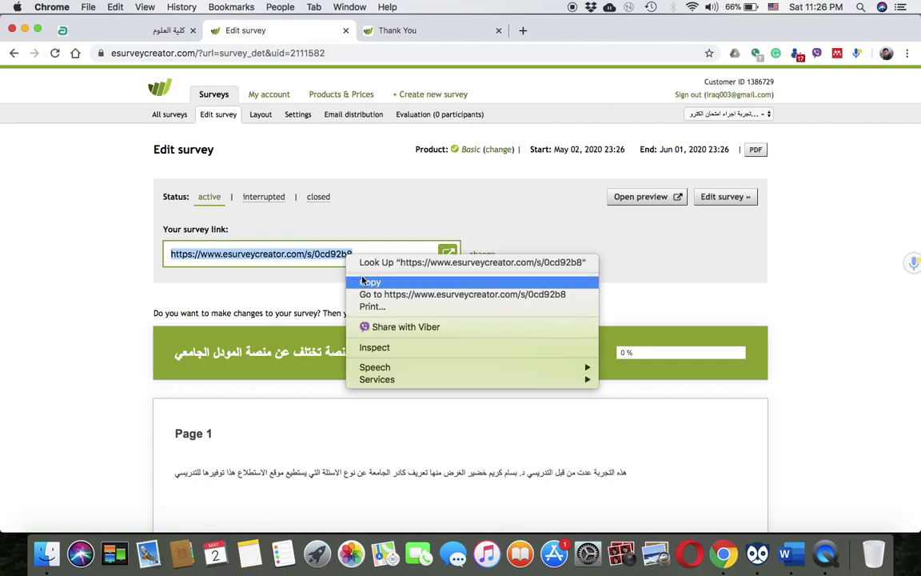
pyautogui.click(357, 281)
pyautogui.click(525, 30)
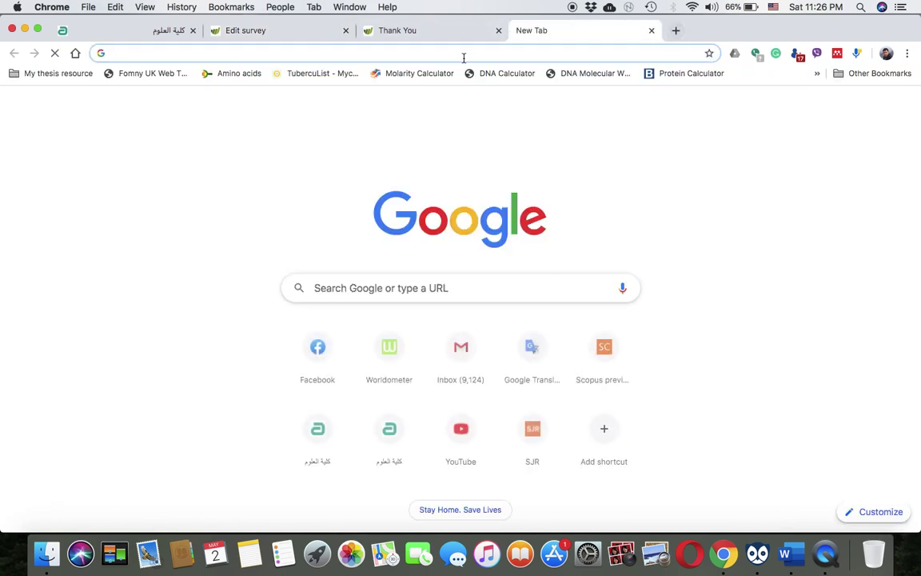
# Load the copied survey link in the new tab and compare it against the thank-you page tab
pyautogui.press('super+v')
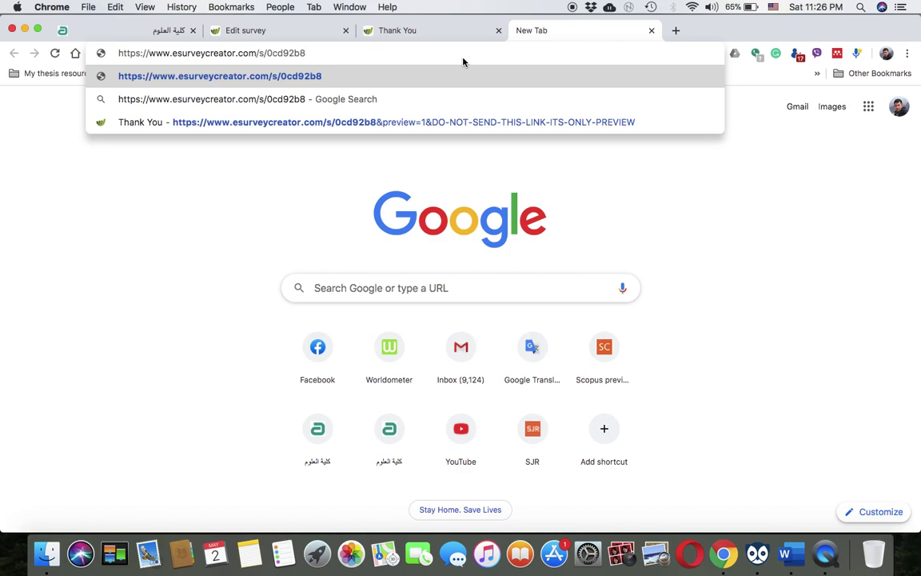
pyautogui.press('Return')
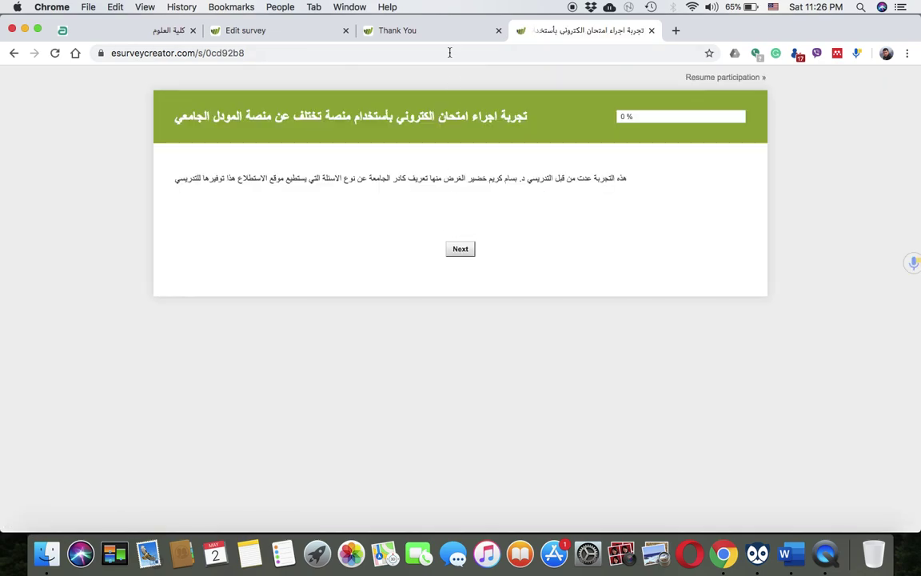
pyautogui.click(432, 32)
pyautogui.click(562, 40)
pyautogui.click(449, 32)
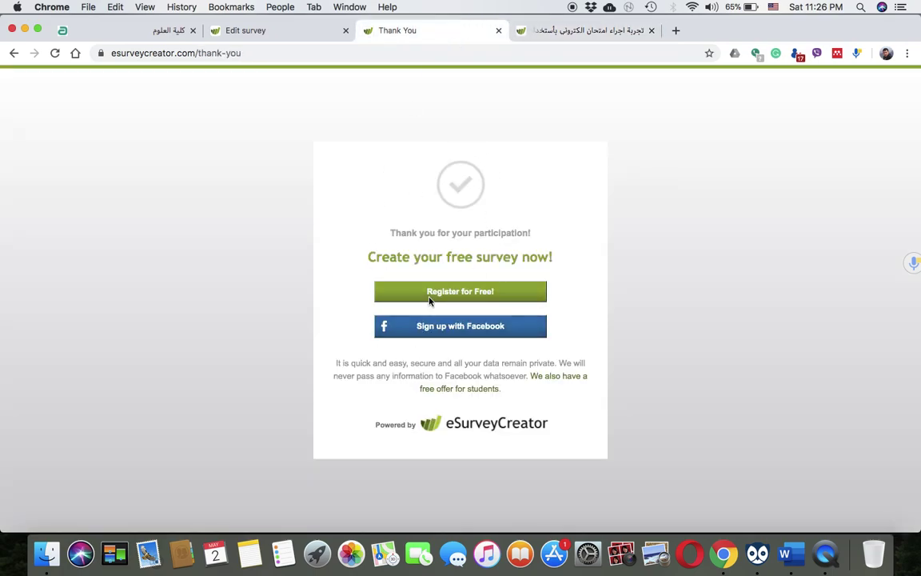
pyautogui.click(546, 33)
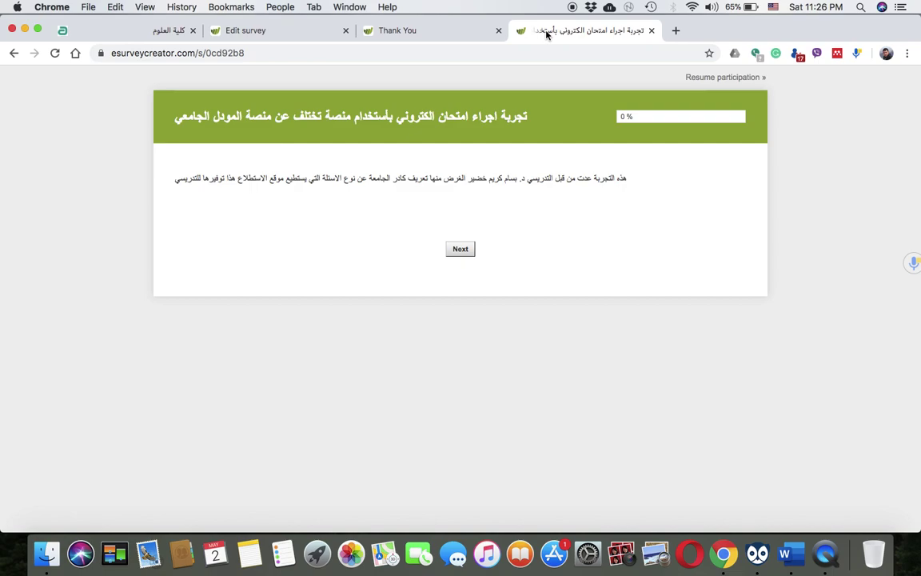
pyautogui.click(446, 32)
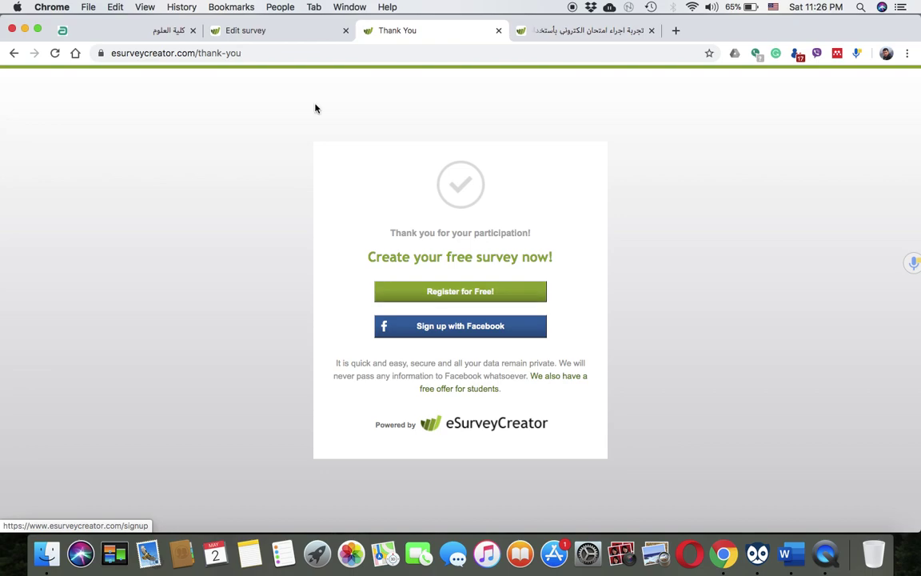
pyautogui.click(247, 53)
pyautogui.click(545, 32)
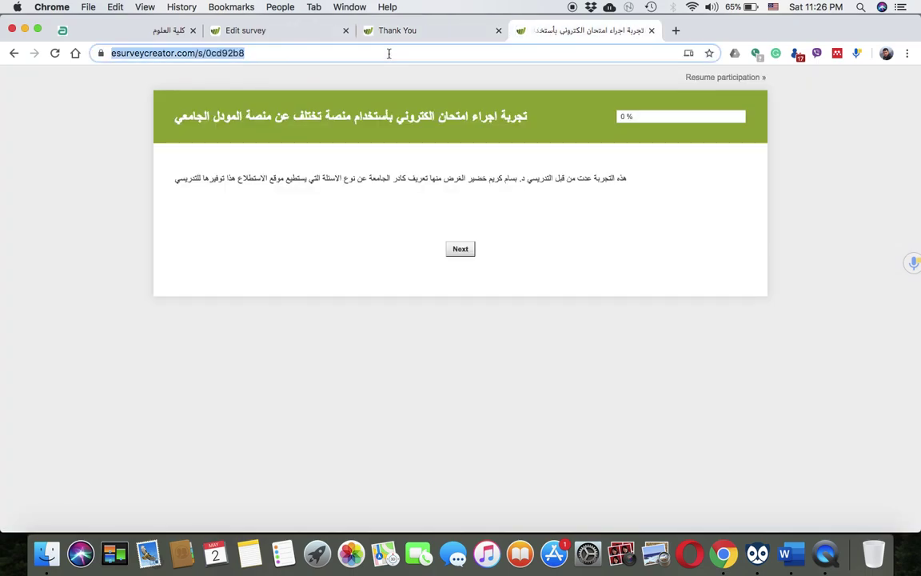
pyautogui.click(412, 32)
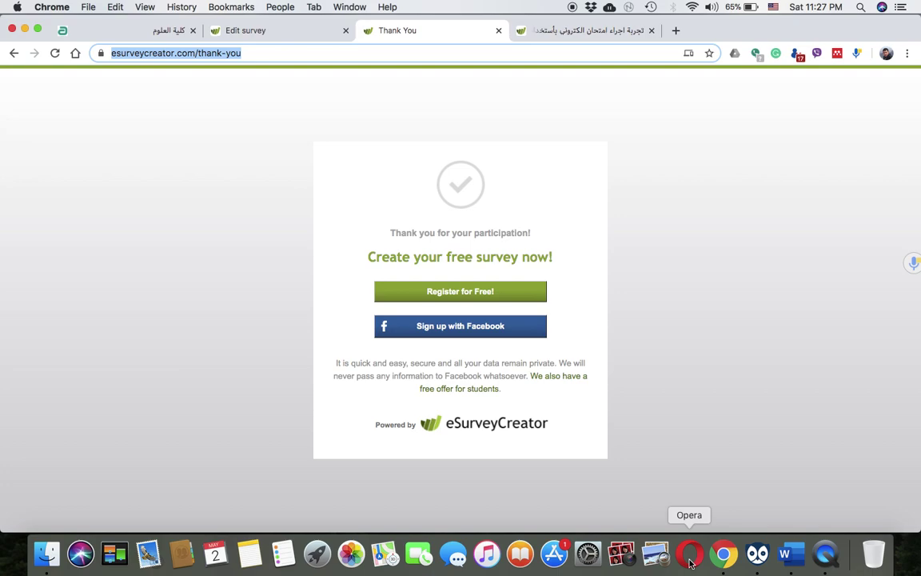
# Browse the closed surveys and look inside the Digital Research Tools survey
pyautogui.click(303, 36)
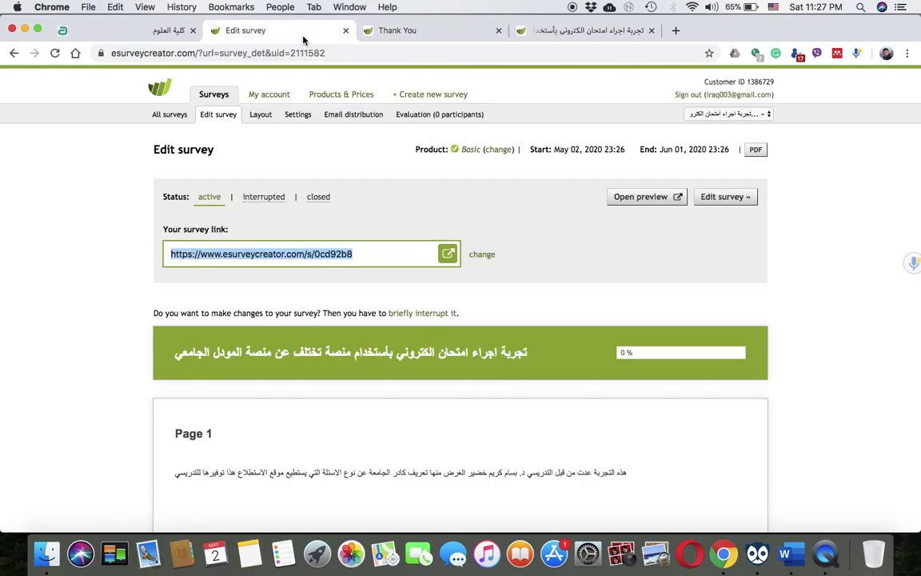
pyautogui.click(170, 117)
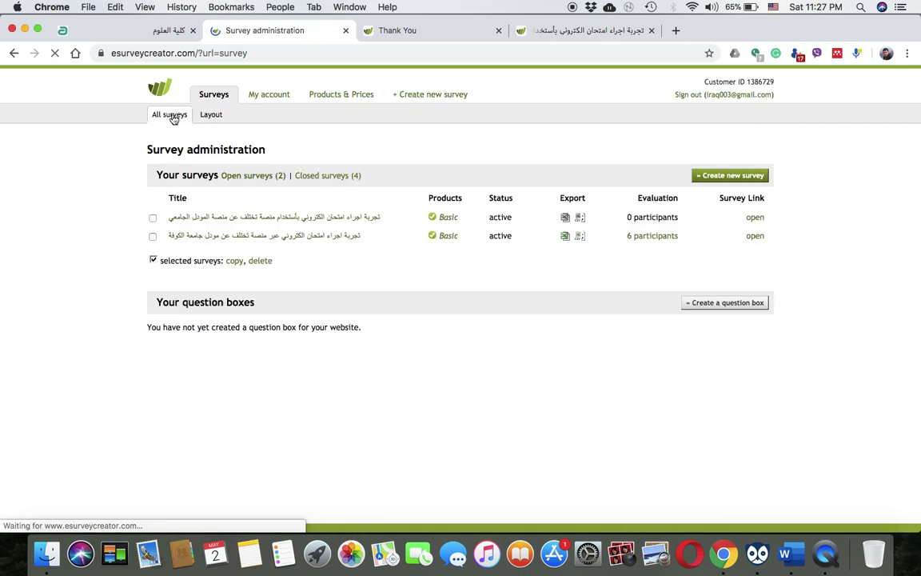
pyautogui.click(323, 177)
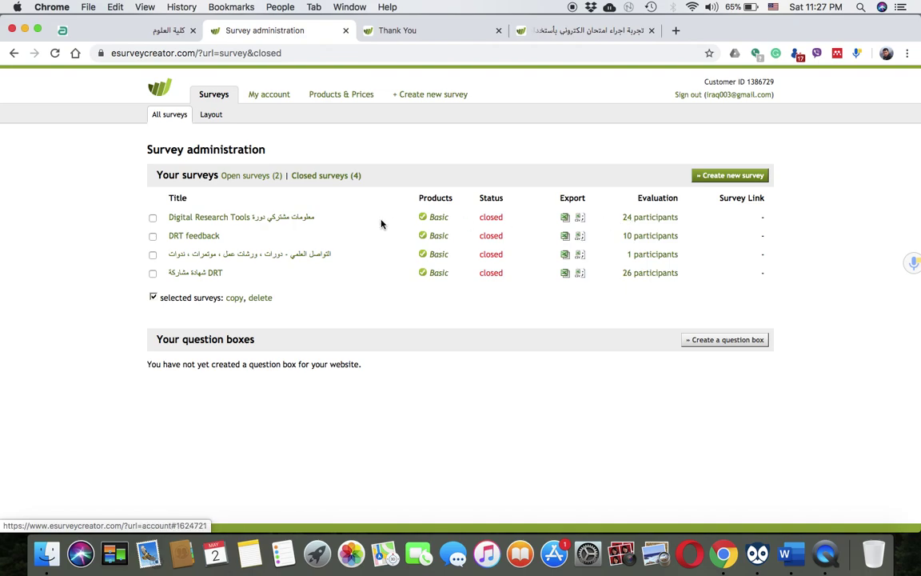
pyautogui.click(268, 219)
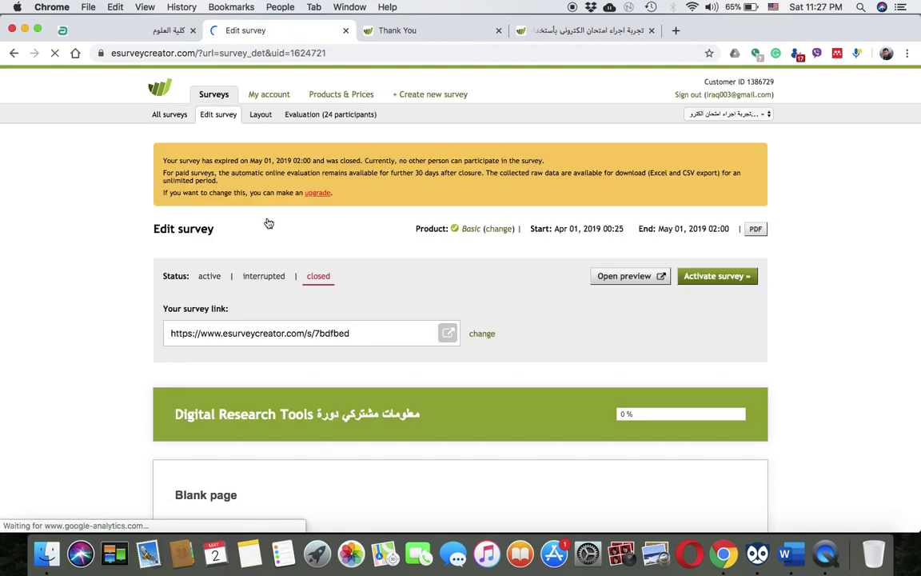
pyautogui.scroll(-10, 268, 225)
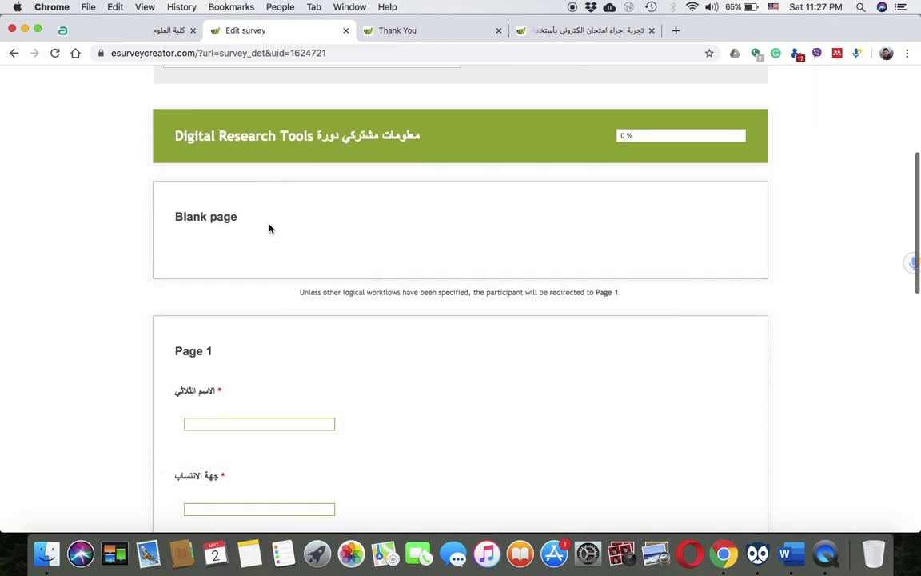
pyautogui.scroll(10, 268, 227)
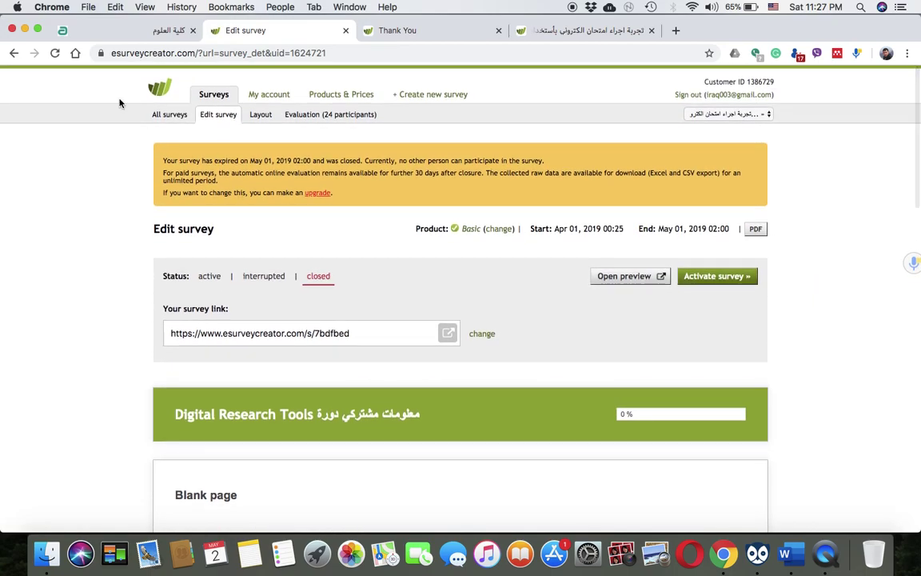
pyautogui.click(13, 53)
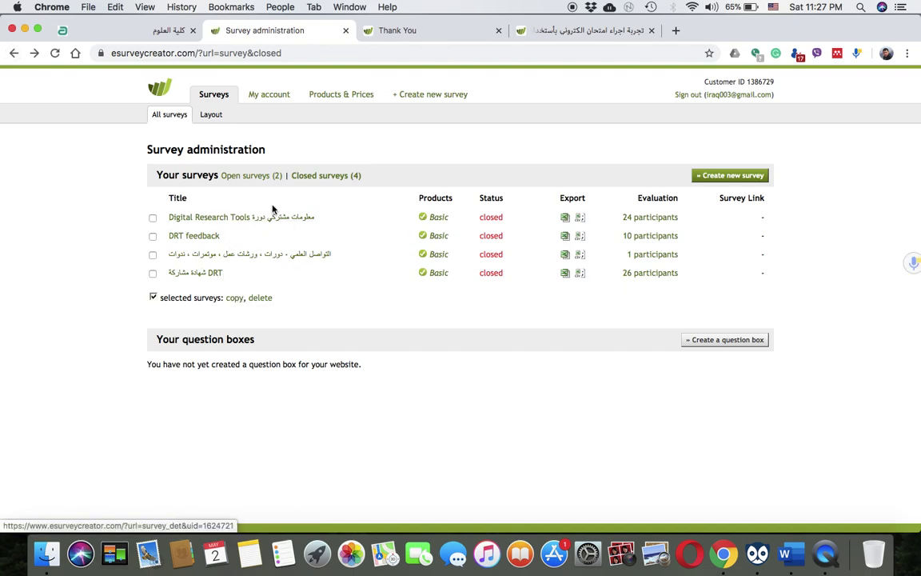
# Export the Digital Research Tools answers to Excel from the Closed surveys list
pyautogui.click(247, 176)
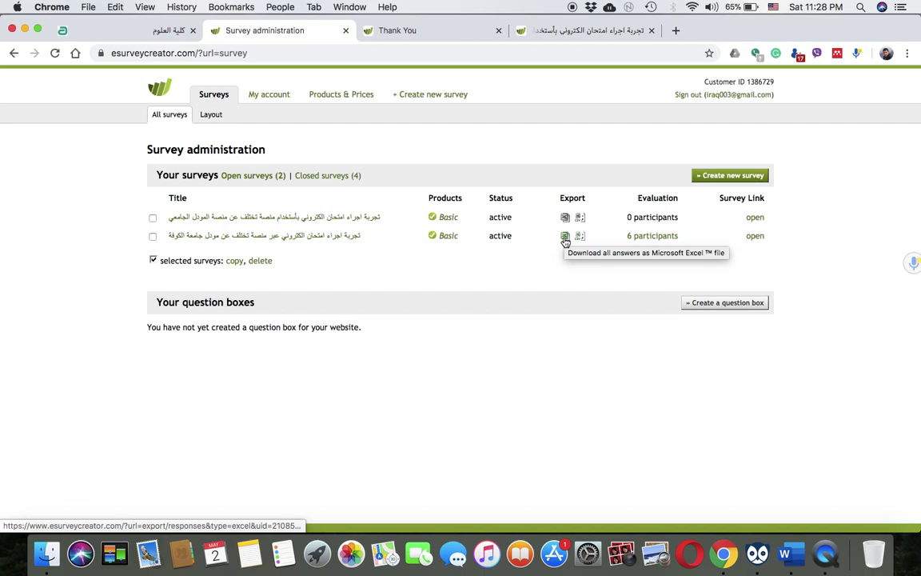
pyautogui.click(317, 176)
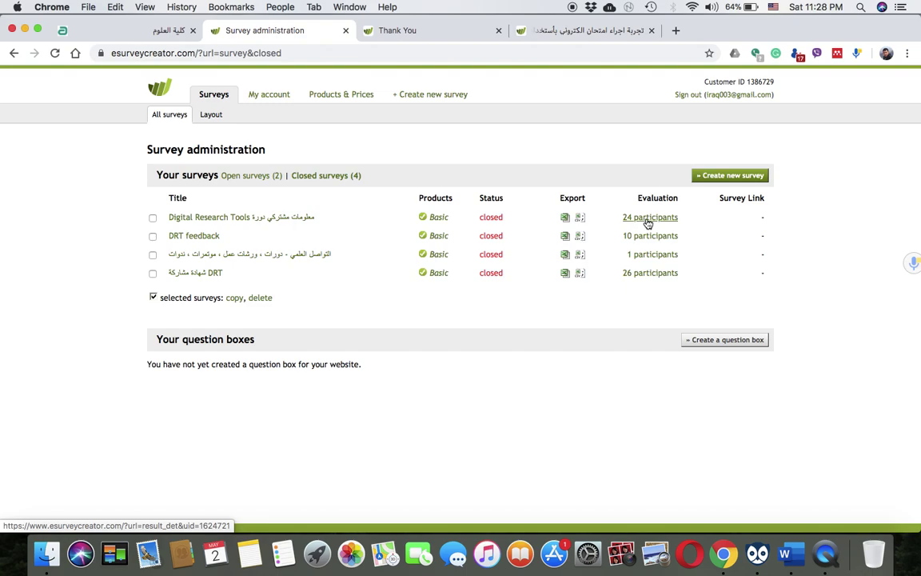
pyautogui.click(566, 217)
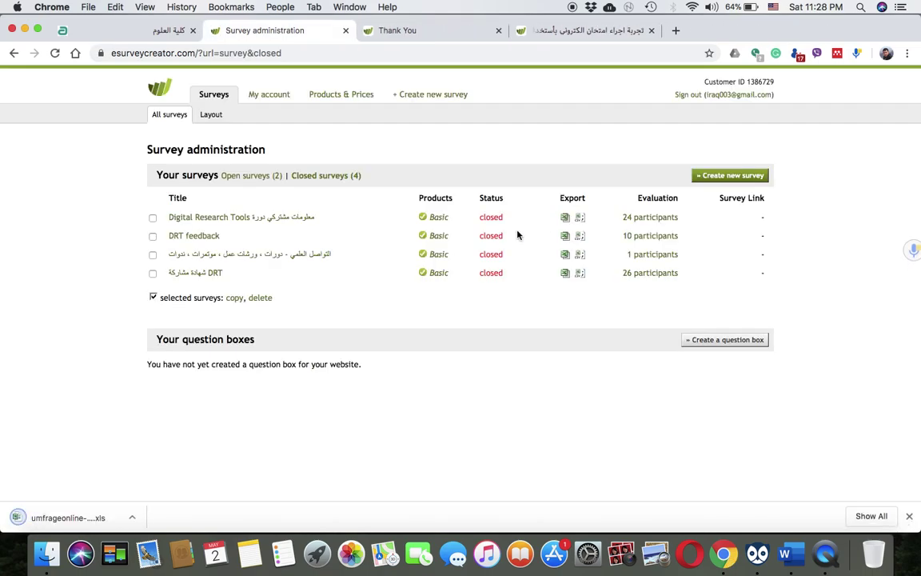
# Open umfrageonline-1624721.xls in Excel despite the format warning and browse the 24 responses
pyautogui.click(71, 518)
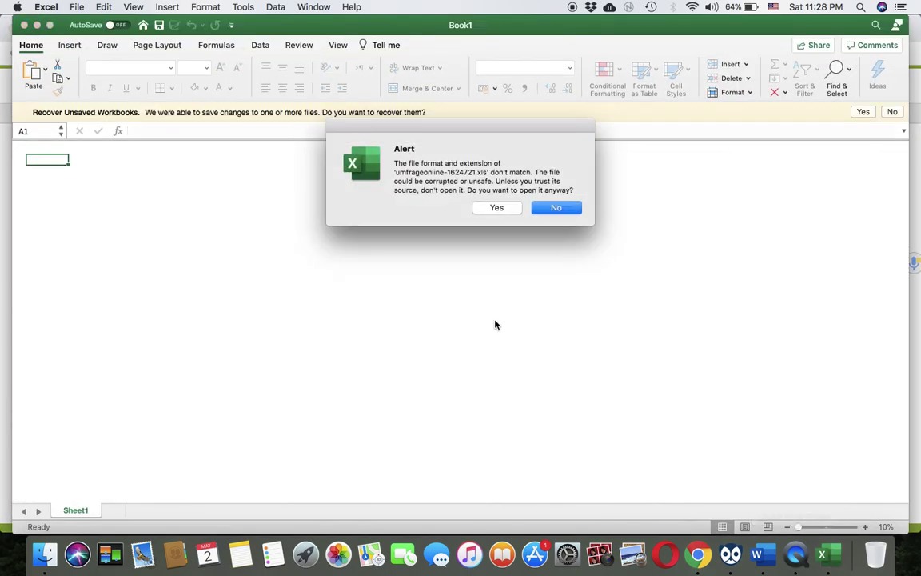
pyautogui.click(501, 211)
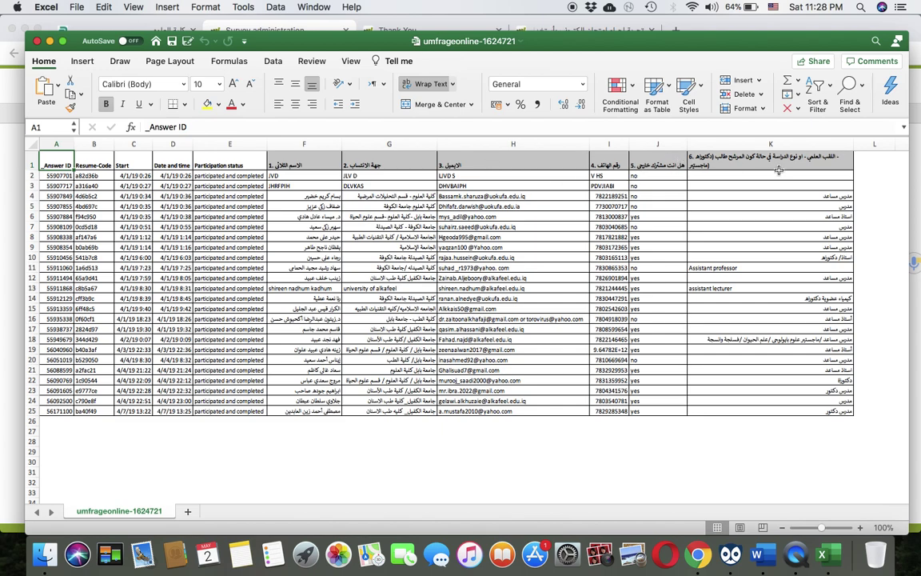
pyautogui.hscroll(1, 530, 324)
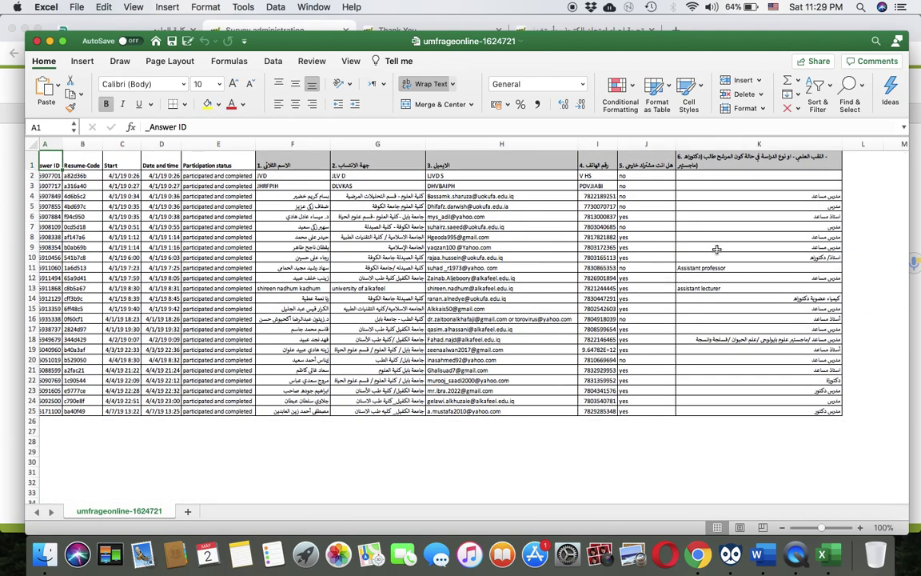
pyautogui.click(752, 206)
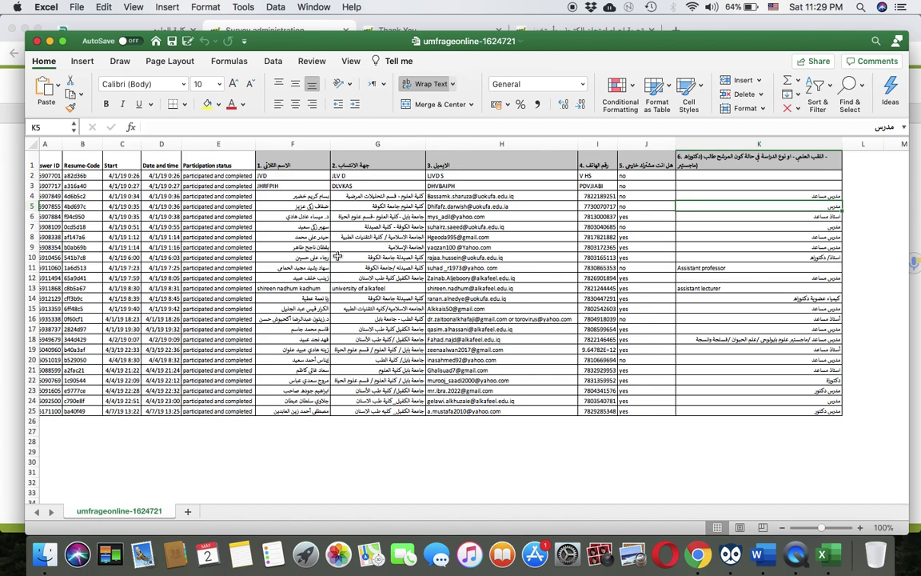
pyautogui.hscroll(-1, 336, 254)
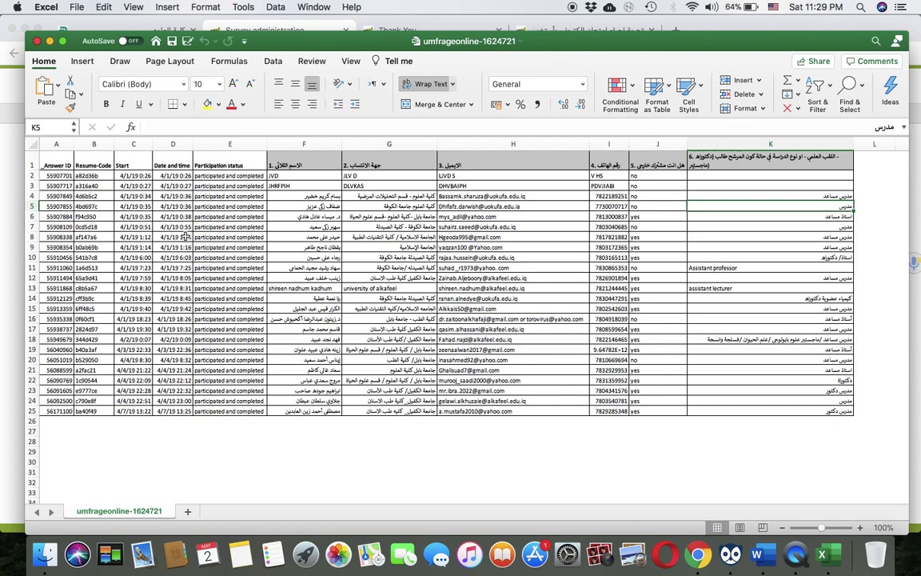
pyautogui.click(184, 238)
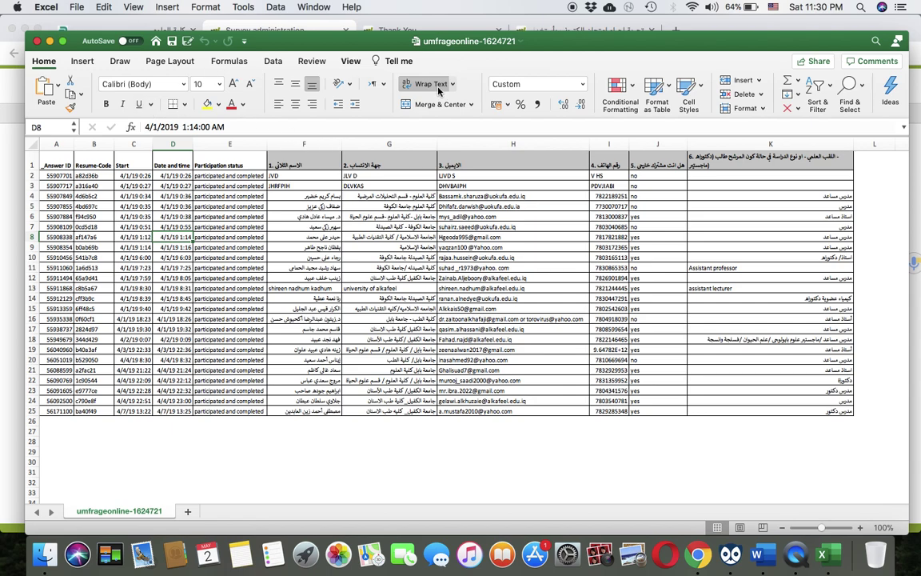
# Custom-sort the response rows A to Z by the 1. الاسم الثلاثي column, by Values
pyautogui.click(825, 92)
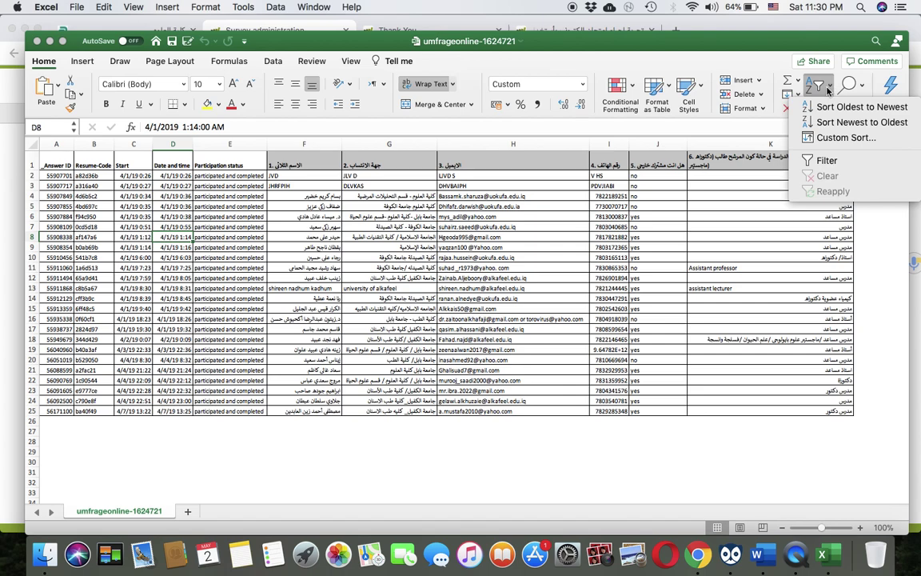
pyautogui.click(841, 139)
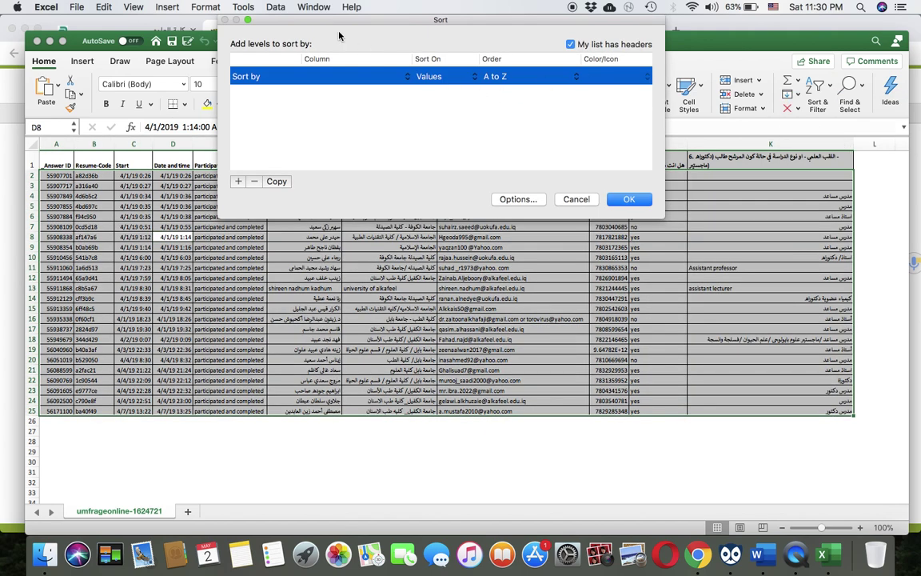
pyautogui.moveTo(336, 19); pyautogui.dragTo(352, 246)
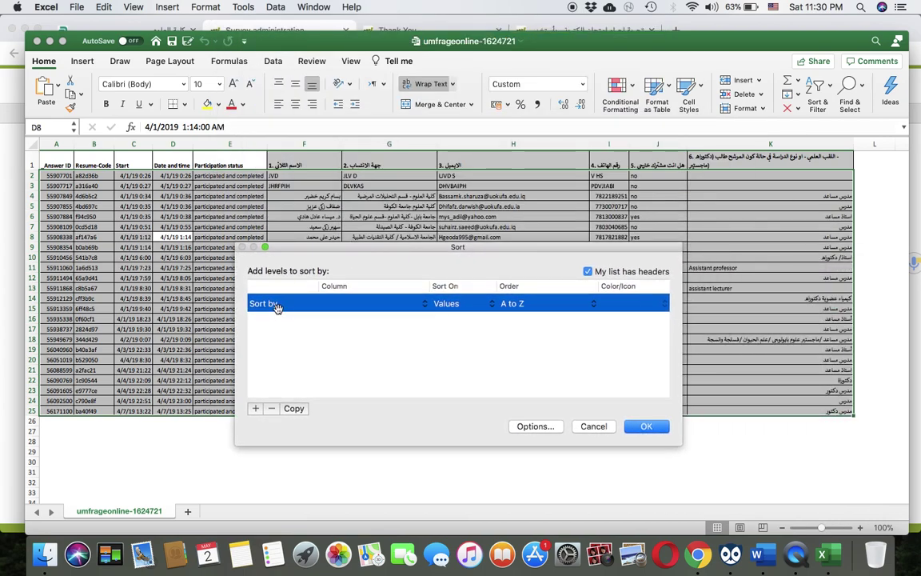
pyautogui.click(321, 307)
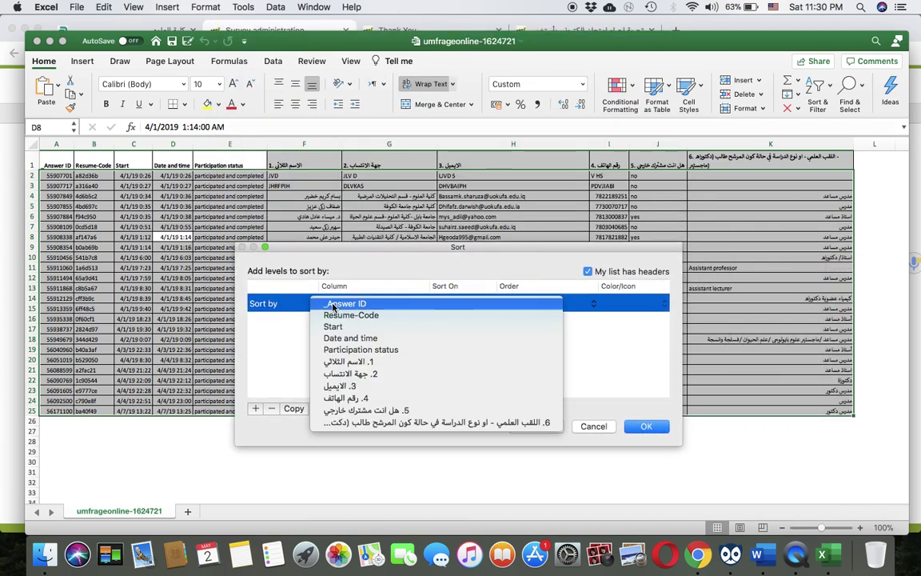
pyautogui.click(348, 362)
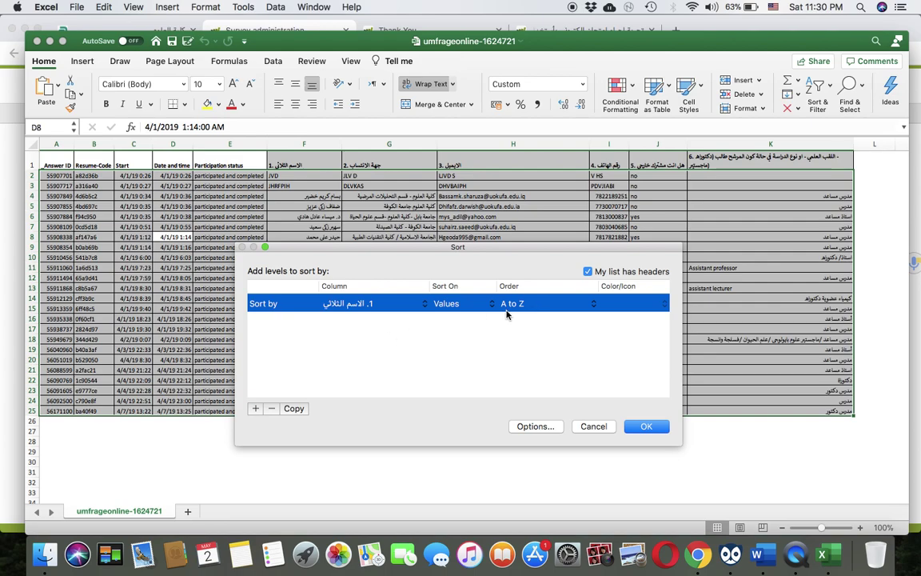
pyautogui.click(642, 426)
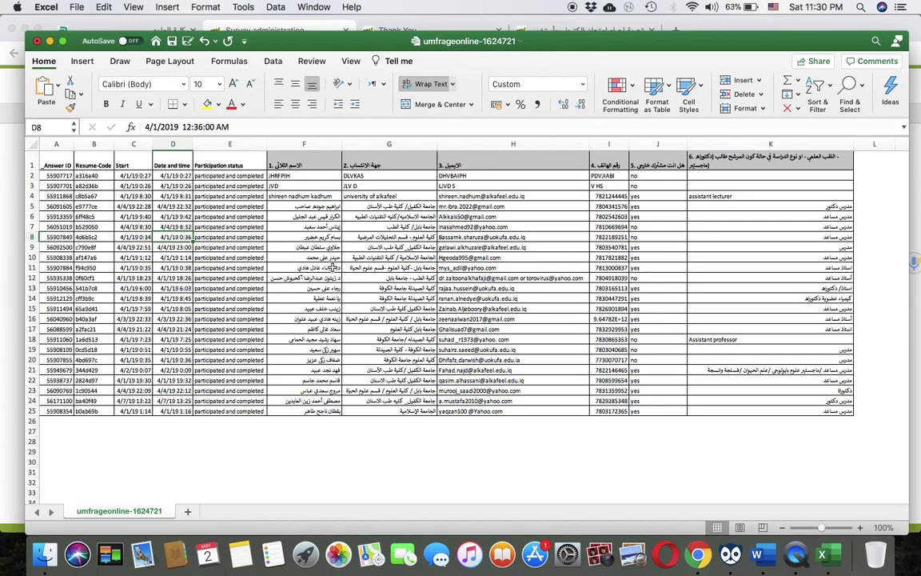
# Delete response row 9 in Excel and return to the eSurvey Creator survey list in Chrome
pyautogui.click(301, 236)
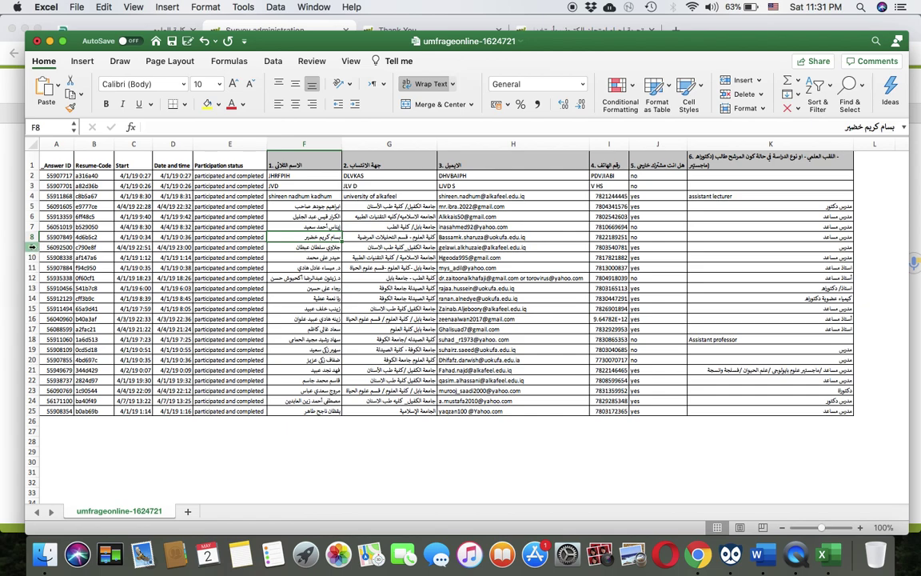
pyautogui.click(32, 247)
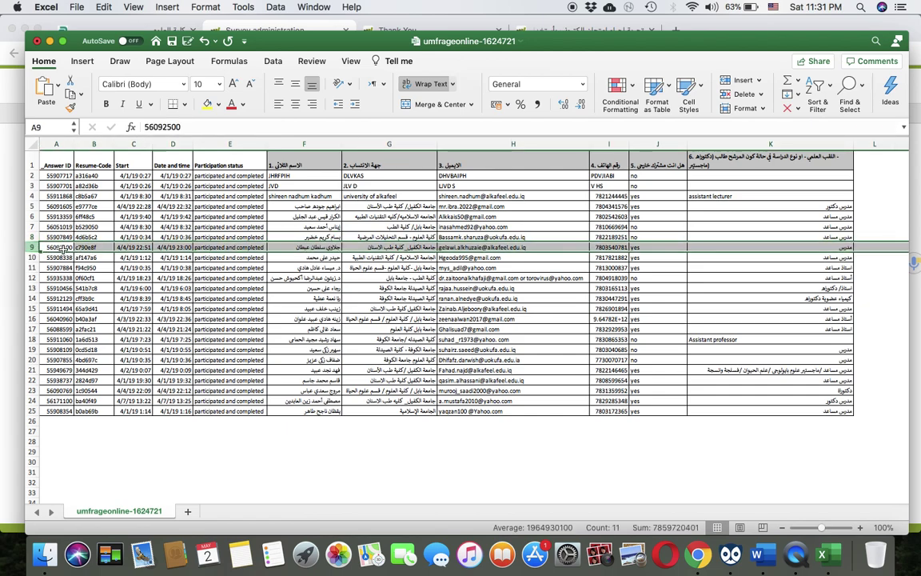
pyautogui.rightClick(58, 247)
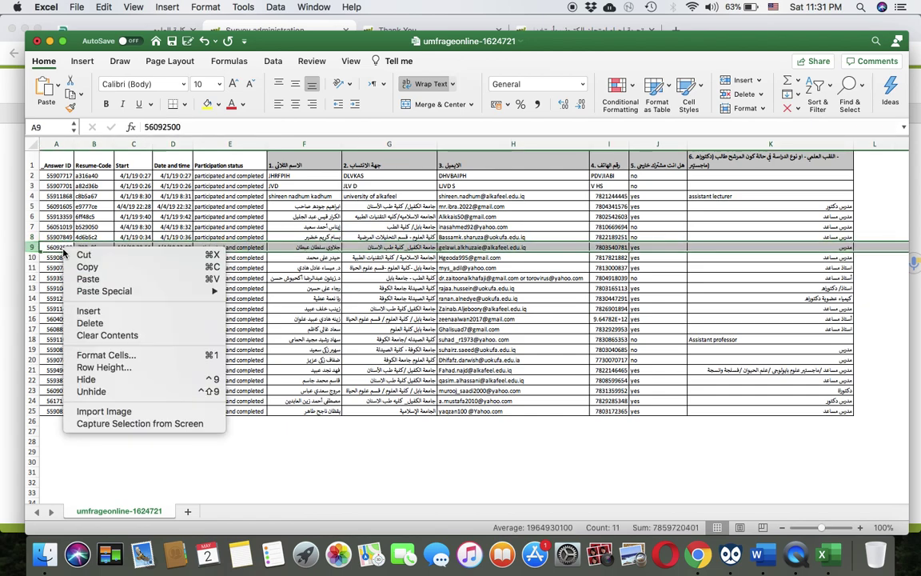
pyautogui.click(94, 322)
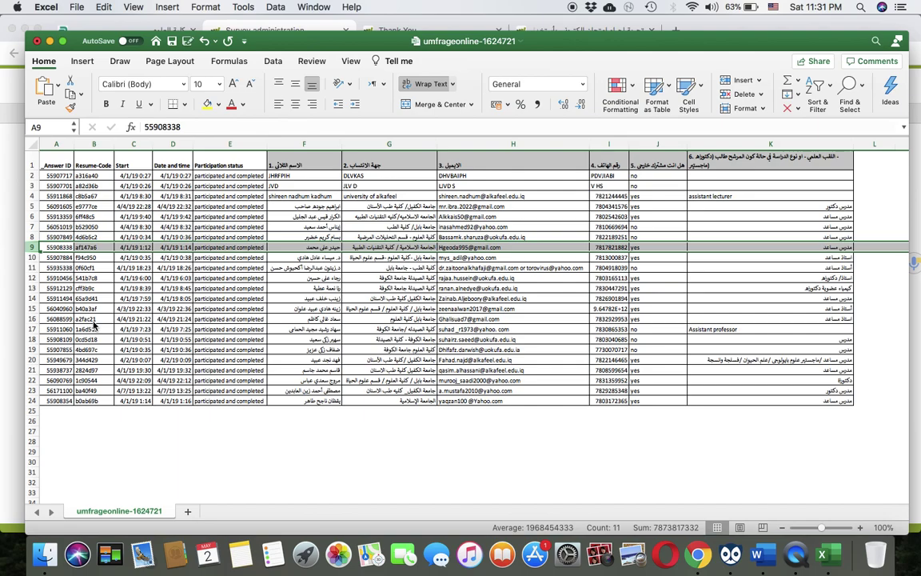
pyautogui.hotkey('ctrl', 'Up')
pyautogui.click(178, 376)
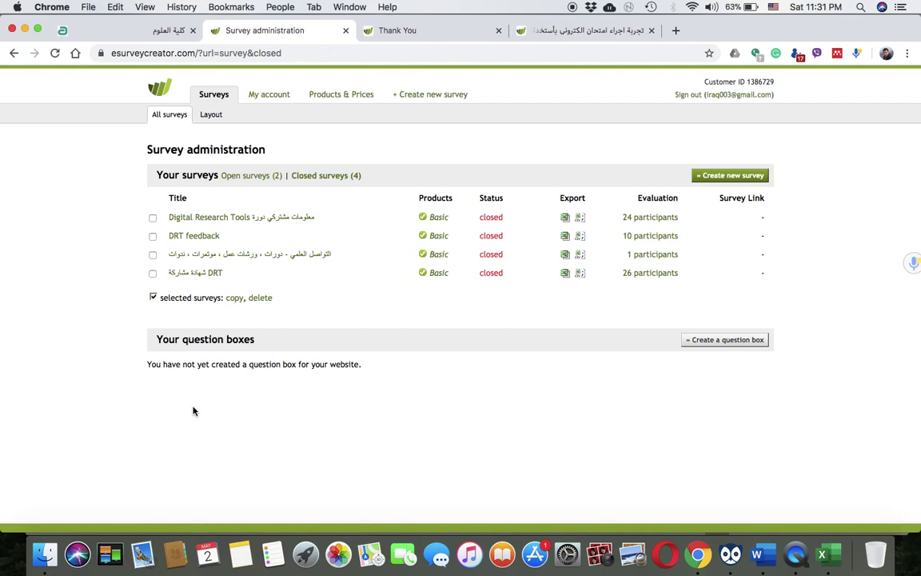
# List the Open surveys (2), the two active exam surveys with 0 and 6 participants
pyautogui.click(236, 177)
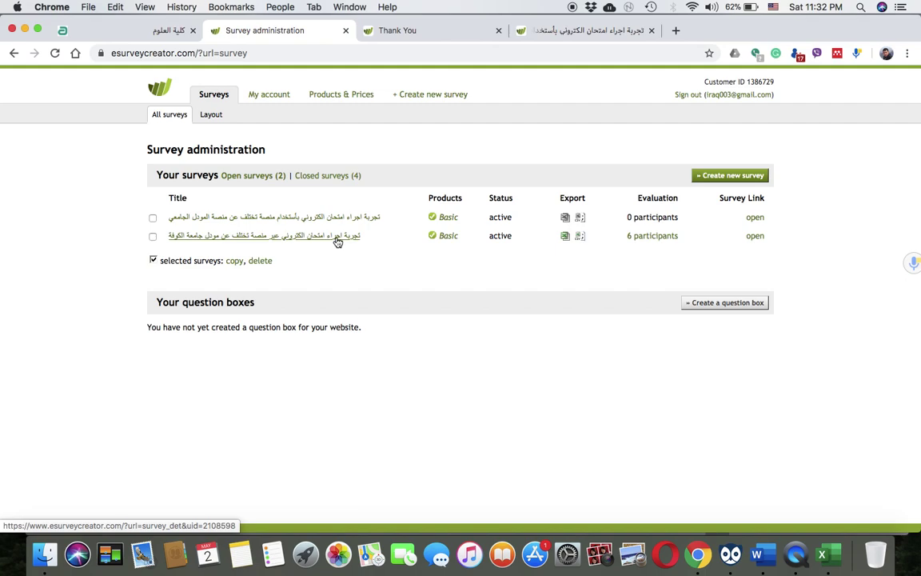
pyautogui.scroll(-1, 337, 241)
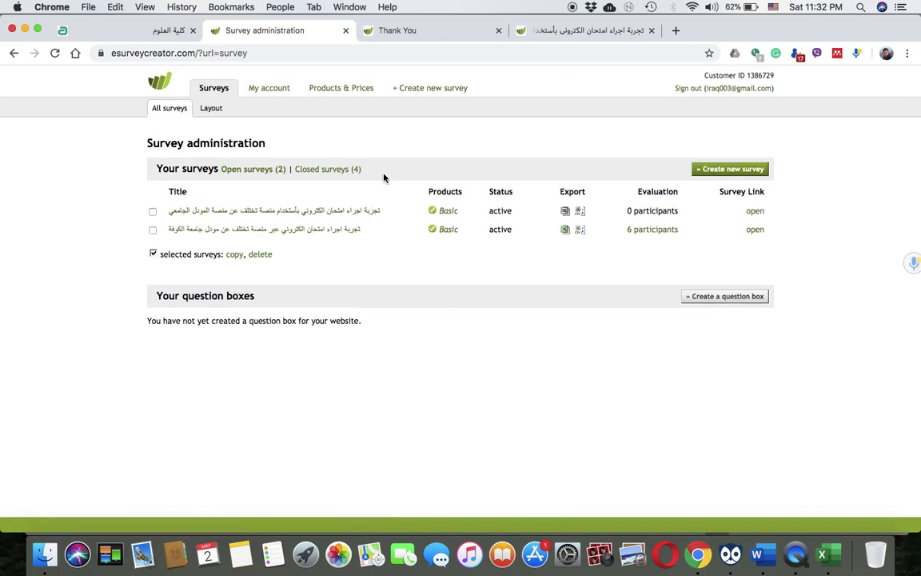
pyautogui.scroll(1, 384, 177)
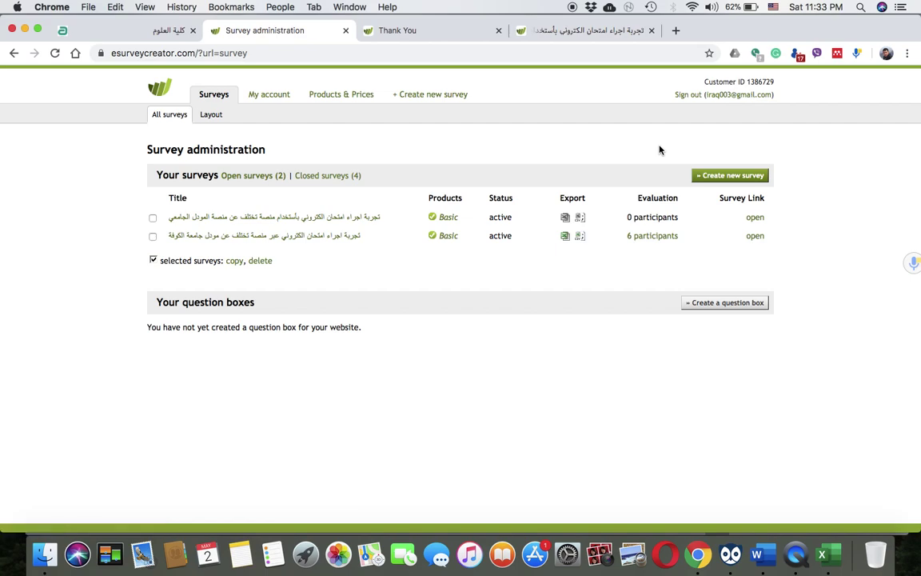
# Browse the Products & Prices table, then go back to the Surveys administration list
pyautogui.click(346, 96)
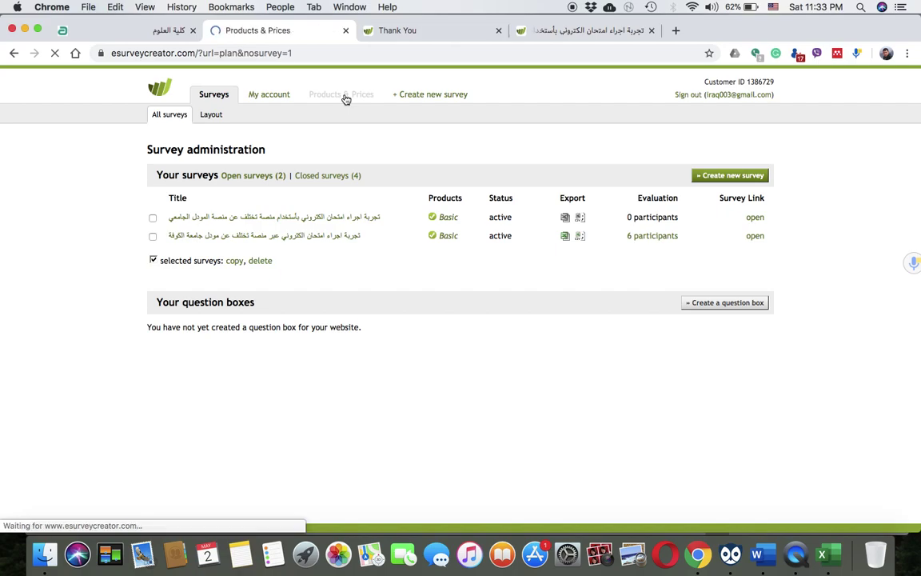
pyautogui.scroll(-2, 345, 335)
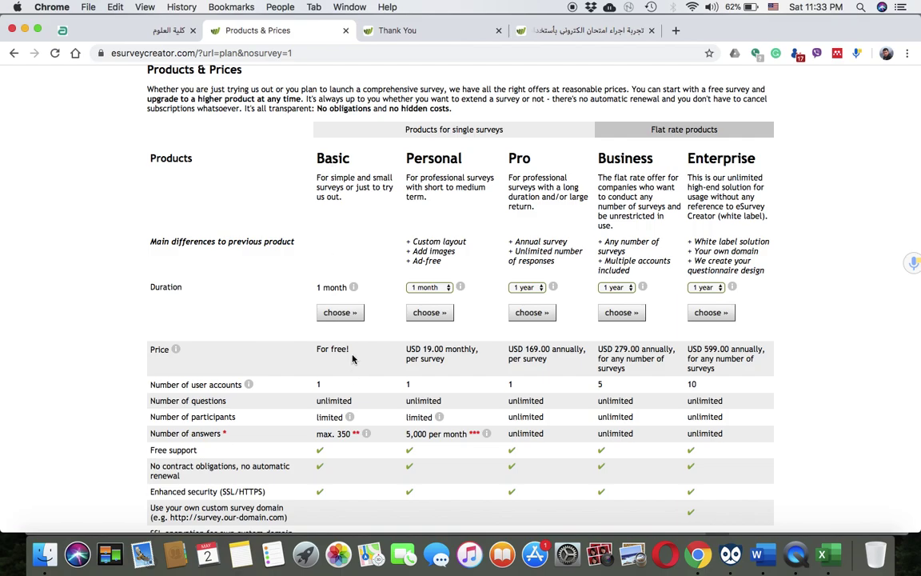
pyautogui.scroll(-2, 350, 359)
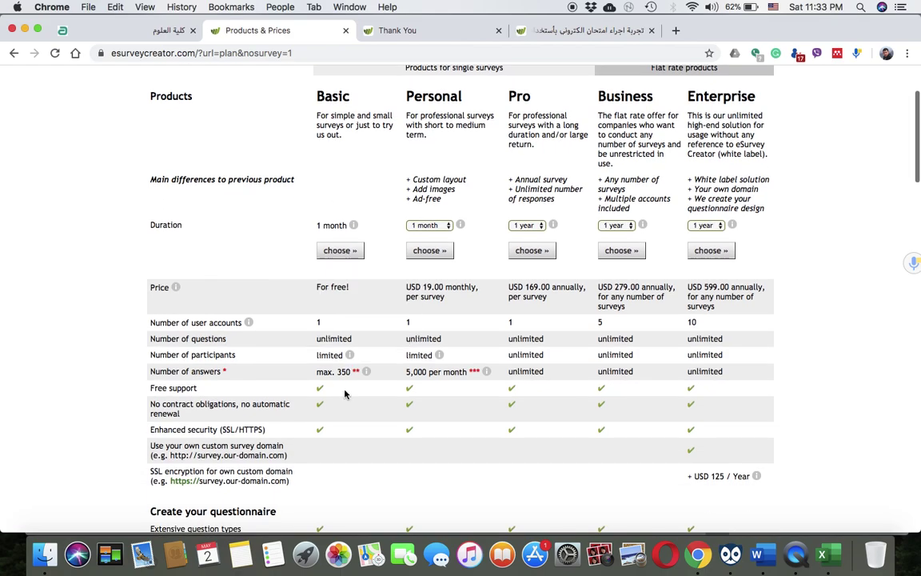
pyautogui.moveTo(366, 372)
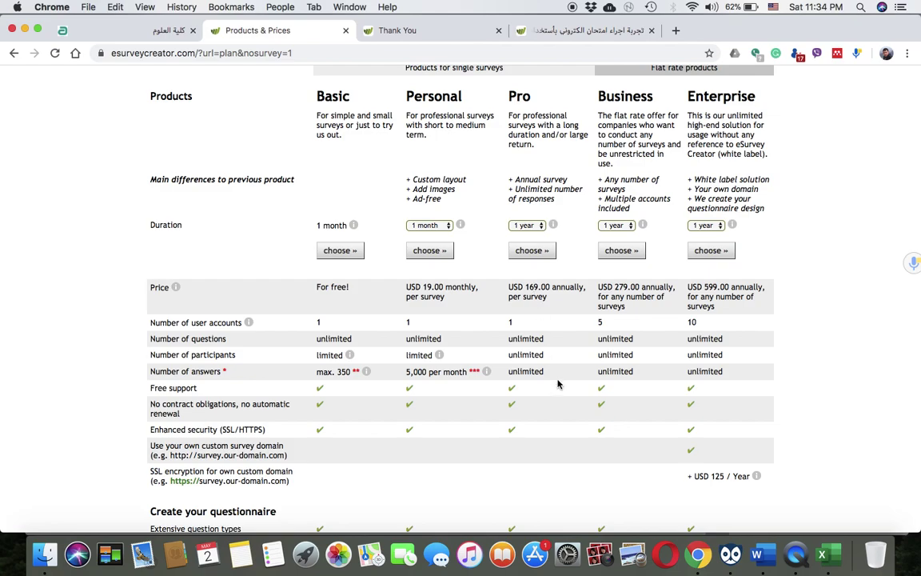
pyautogui.scroll(-1, 545, 432)
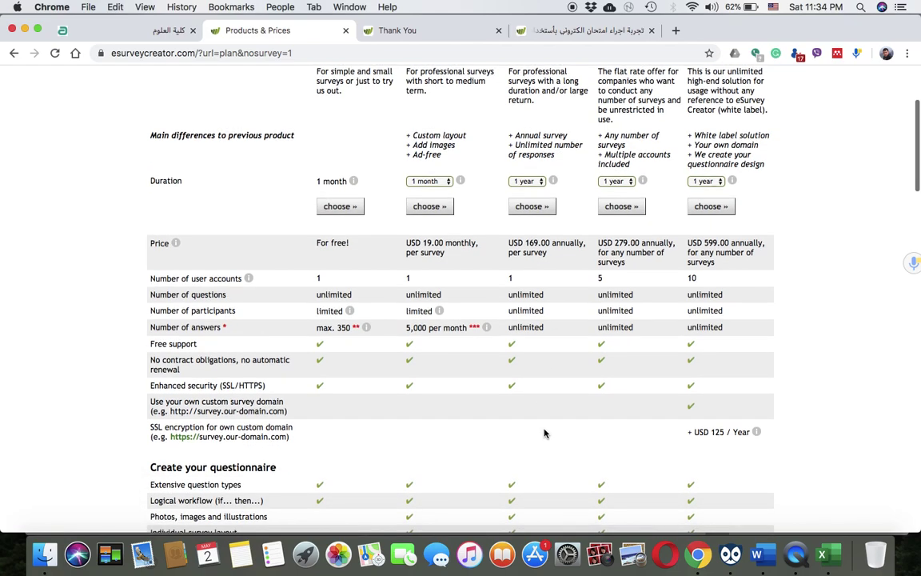
pyautogui.scroll(4, 545, 433)
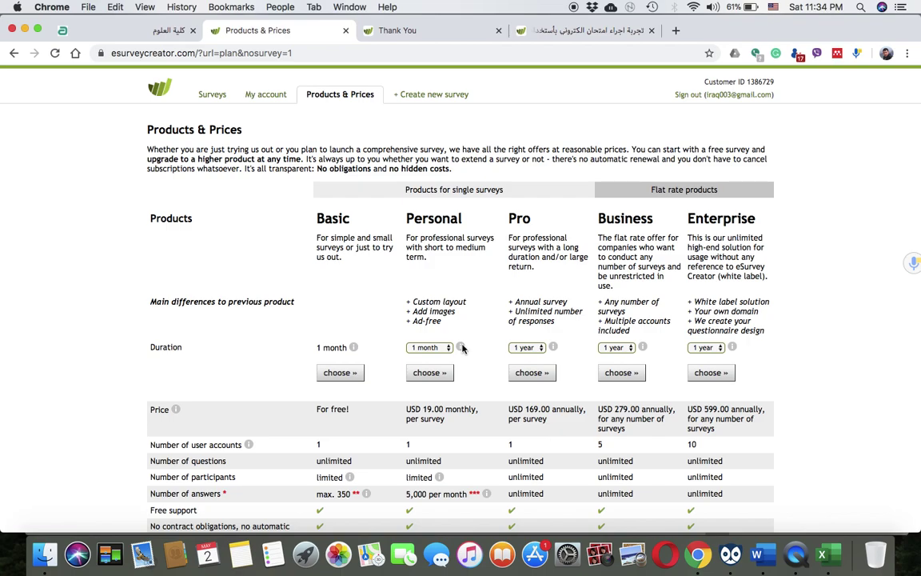
pyautogui.click(215, 98)
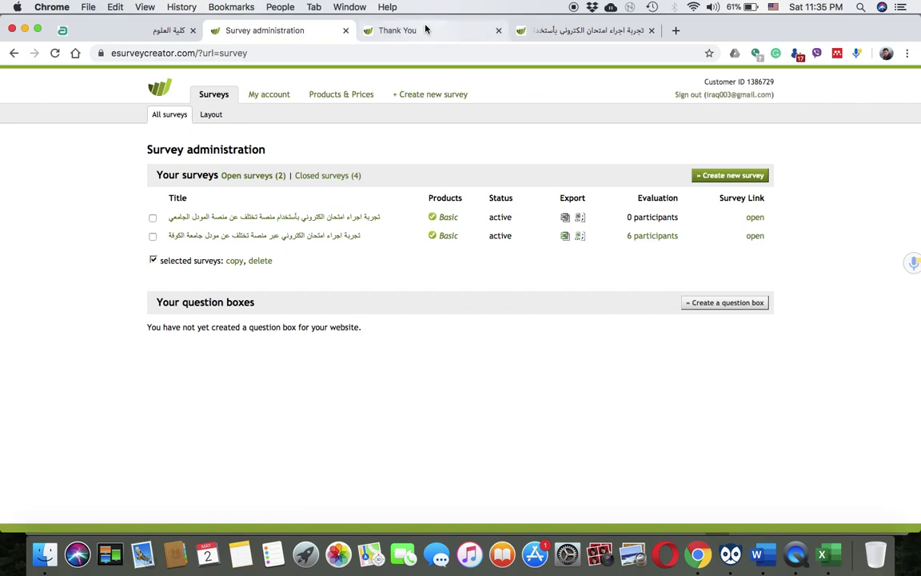
# Switch to the fourth tab showing the live Arabic exam survey's welcome page at 0%
pyautogui.click(556, 30)
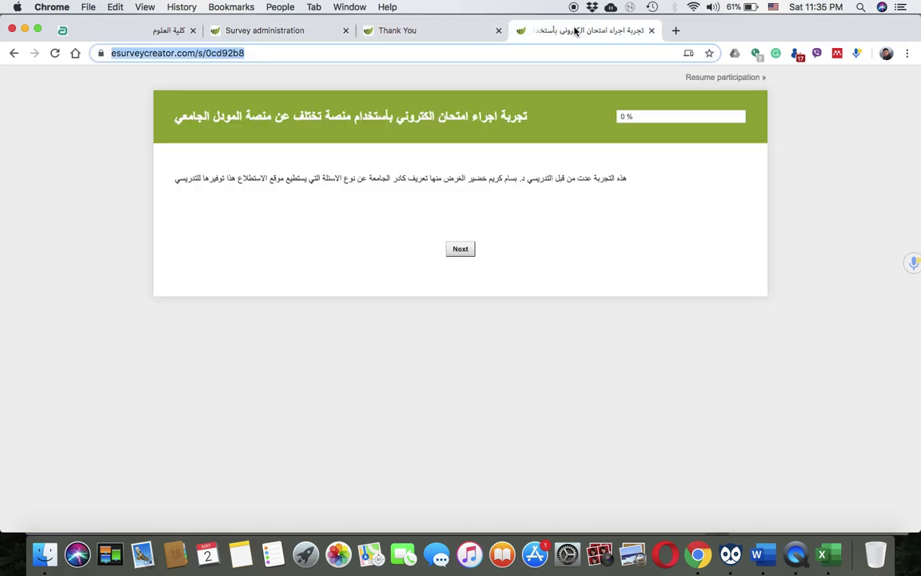
# Search Google for 'google form' from the fourth tab's address bar
pyautogui.click(506, 53)
pyautogui.press('super+a')
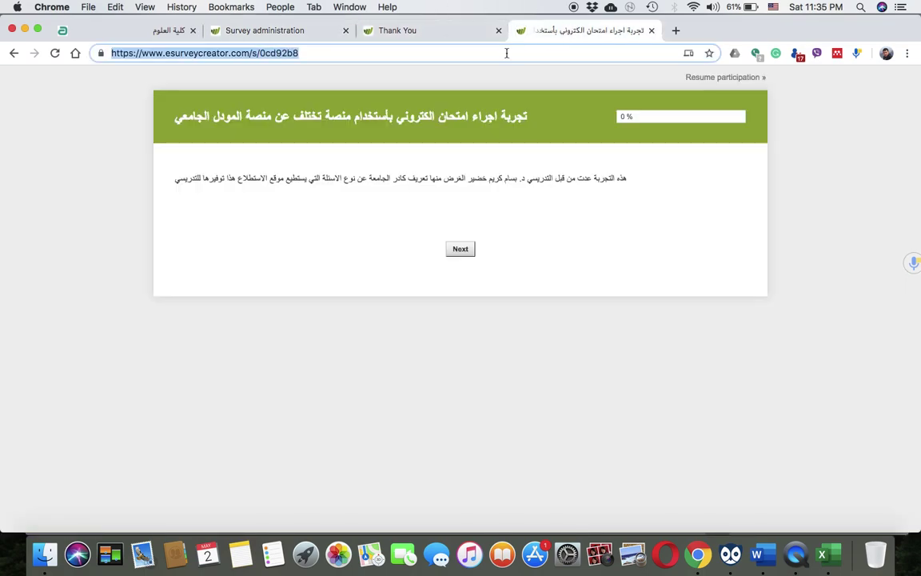
pyautogui.write('g')
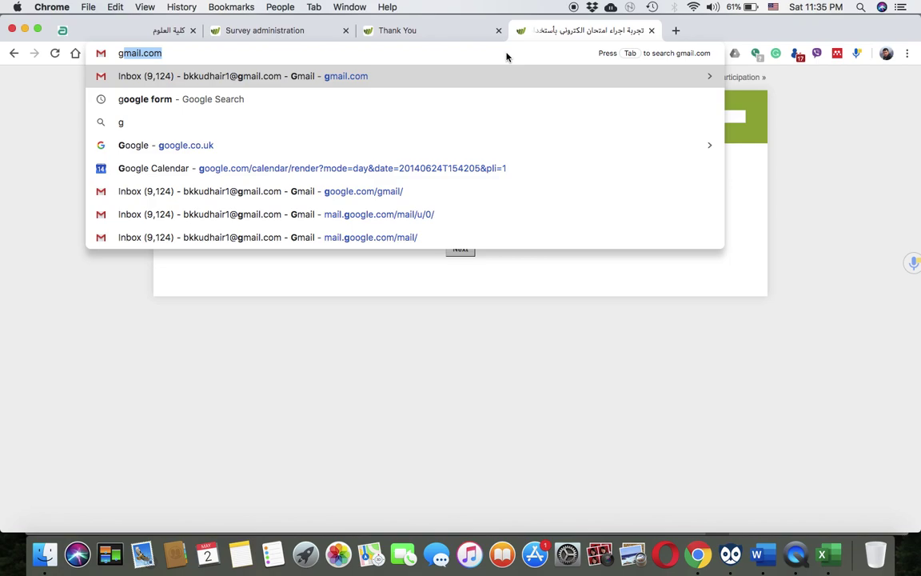
pyautogui.click(560, 275)
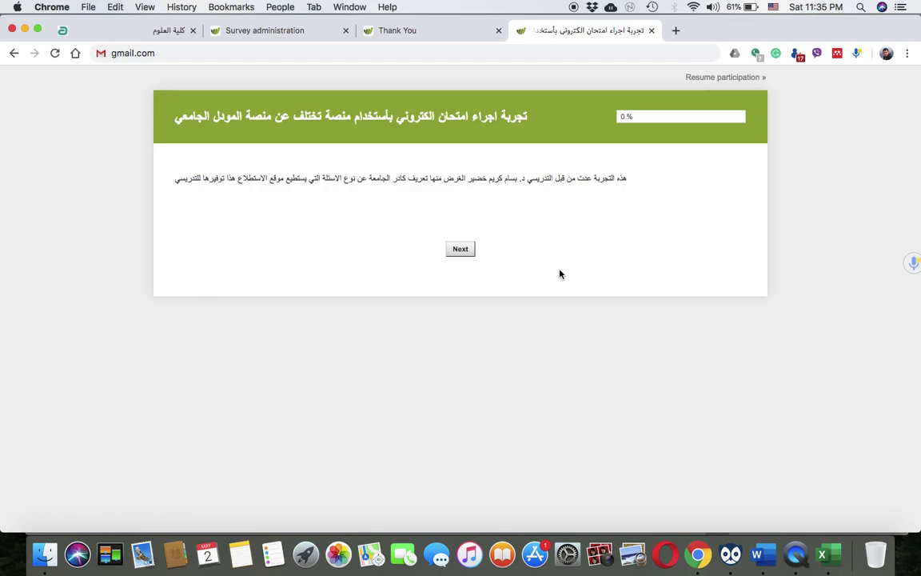
pyautogui.click(387, 51)
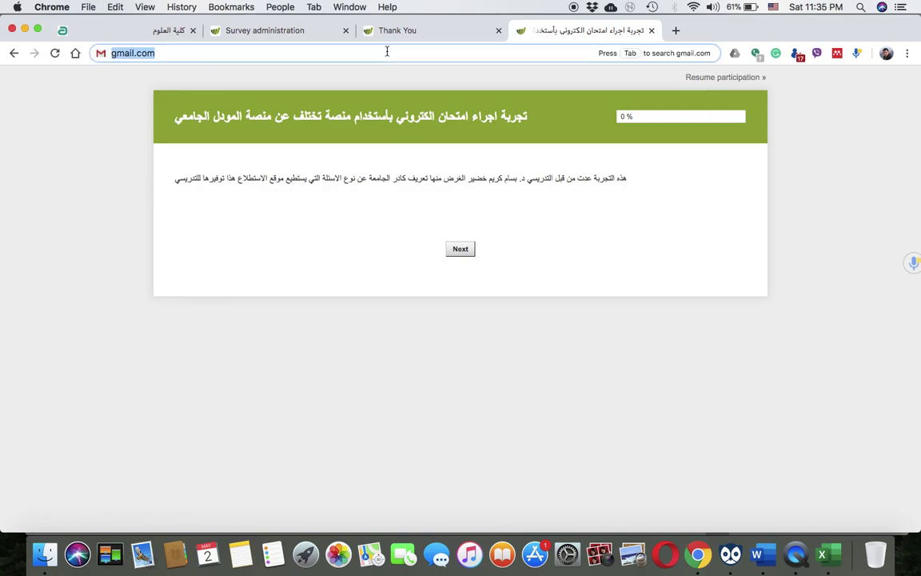
pyautogui.write('g')
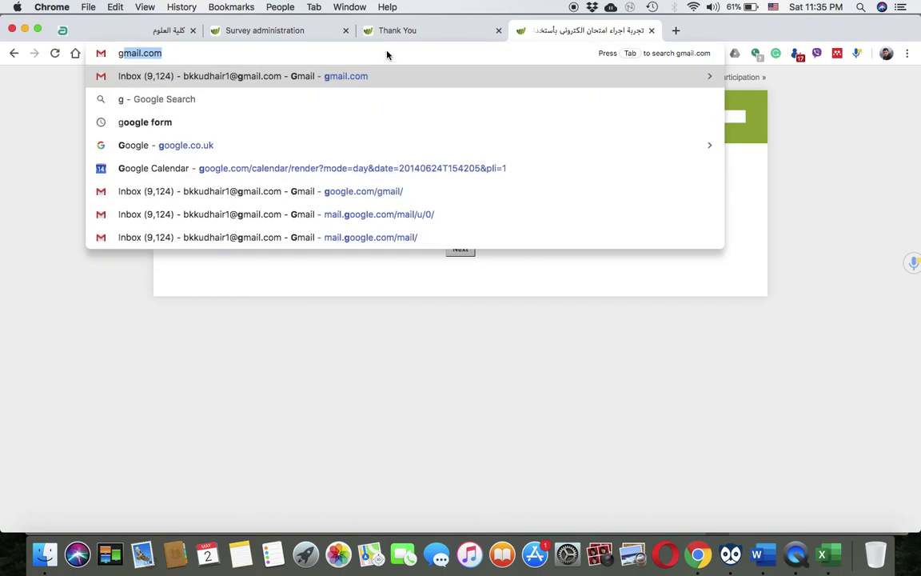
pyautogui.write('ool')
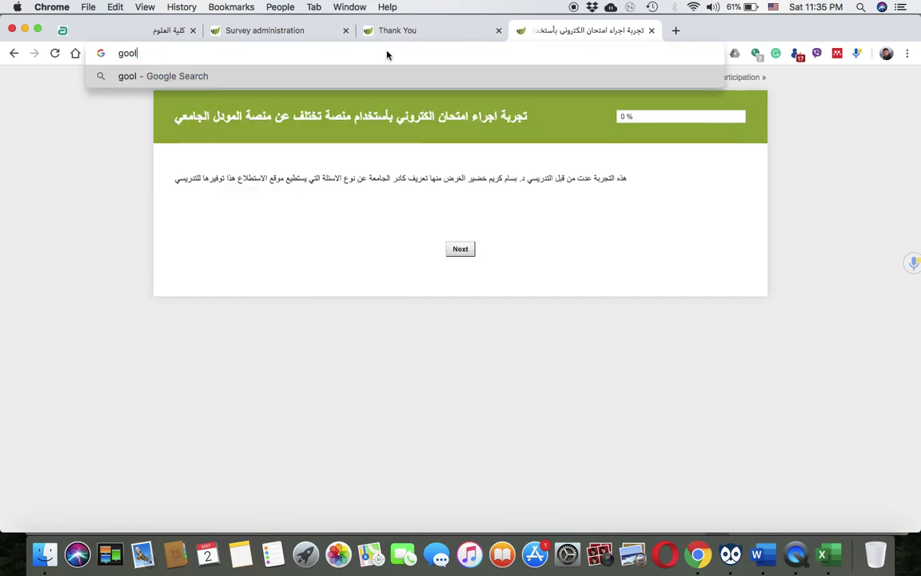
pyautogui.write('a')
pyautogui.press('BackSpace')
pyautogui.press('BackSpace')
pyautogui.write('gle form')
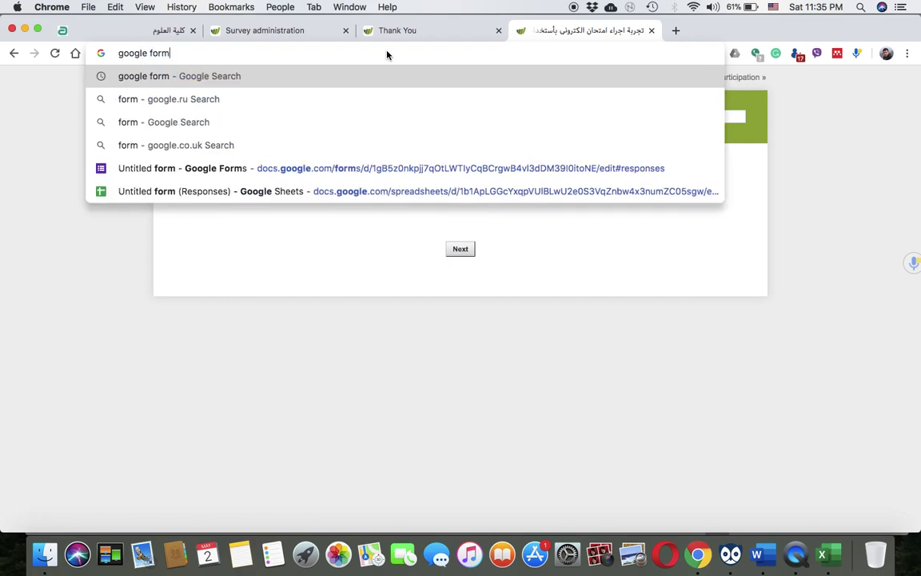
pyautogui.press('Return')
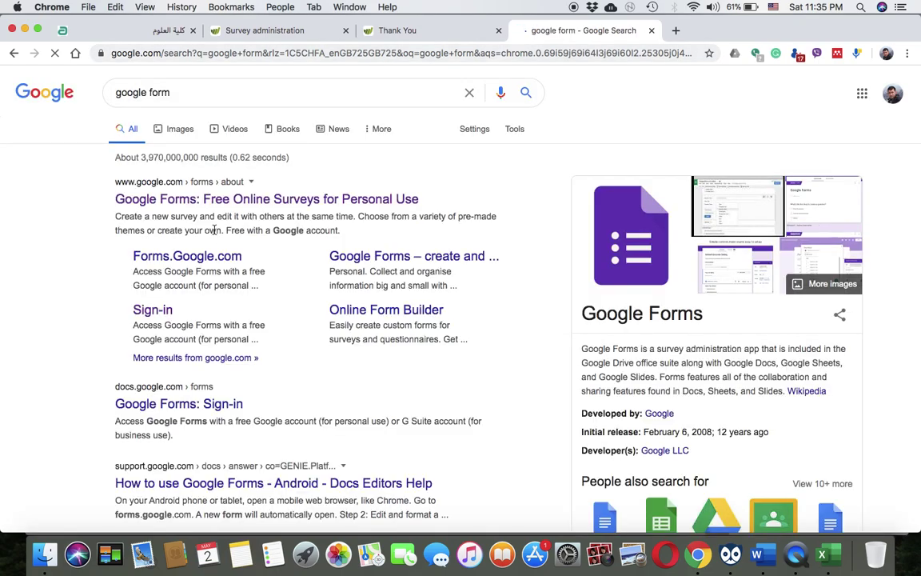
# Open the Google Forms landing page, confirm the signed-in Google account, and enter the Forms home
pyautogui.click(222, 201)
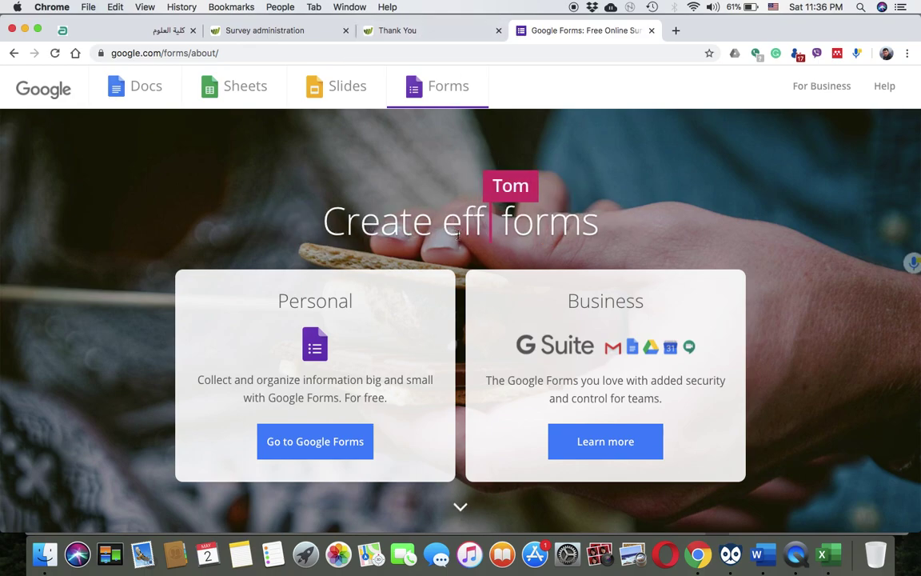
pyautogui.click(675, 30)
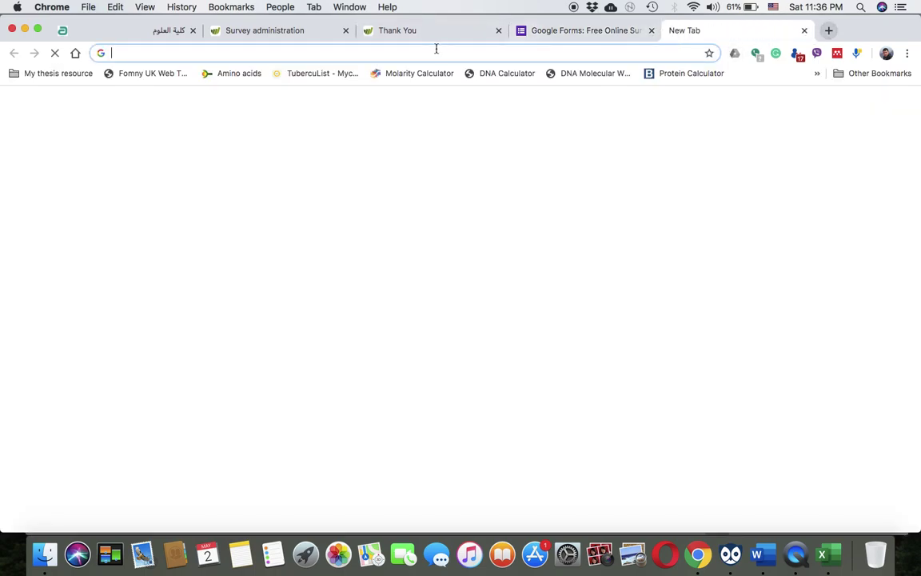
pyautogui.write('googl')
pyautogui.press('Return')
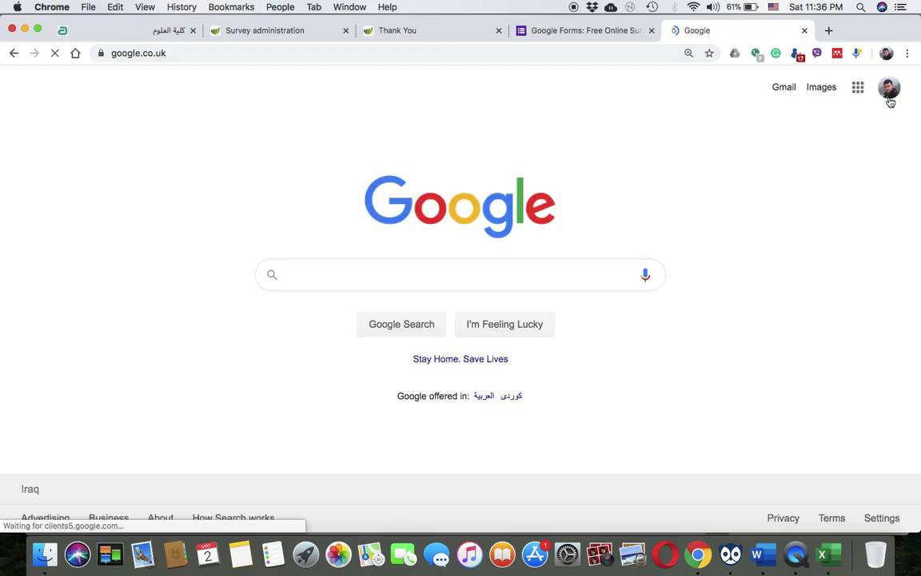
pyautogui.click(888, 92)
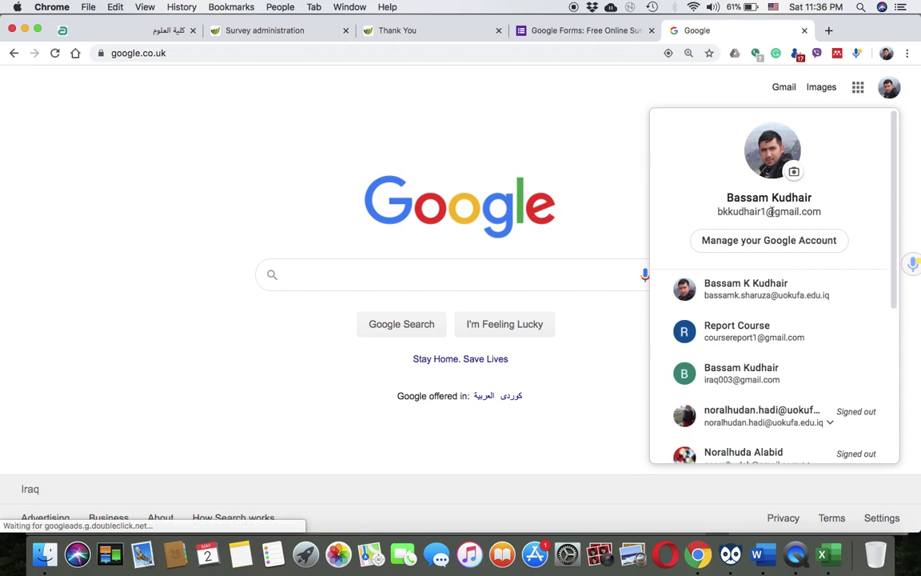
pyautogui.click(523, 123)
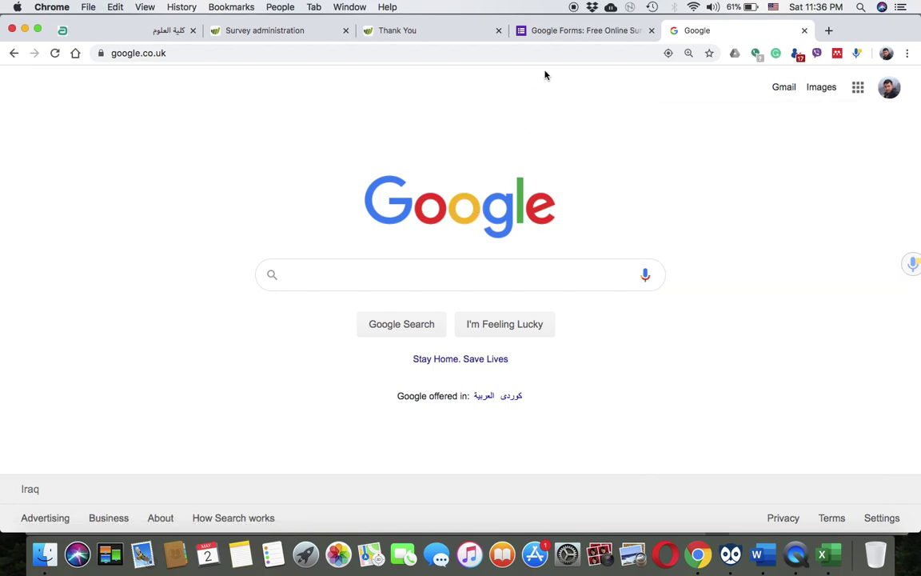
pyautogui.click(565, 35)
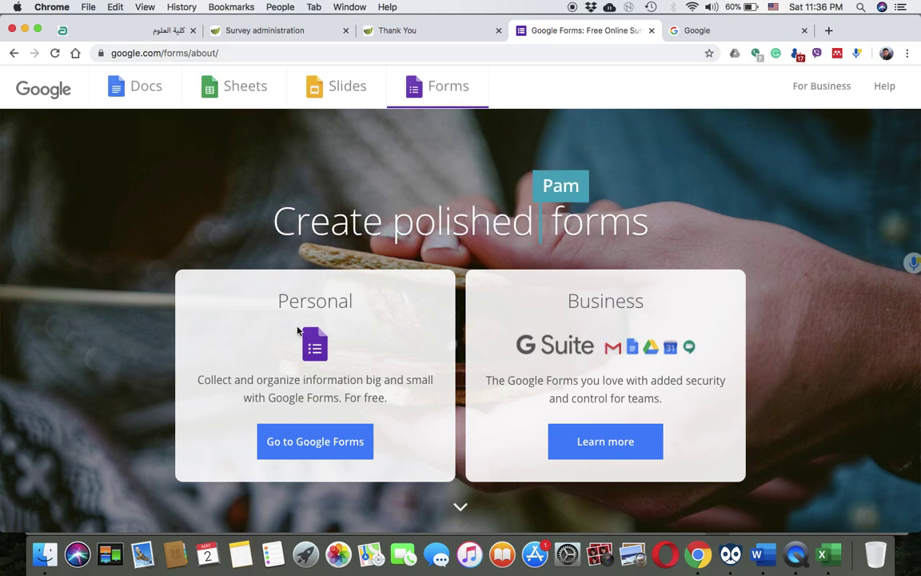
pyautogui.click(316, 444)
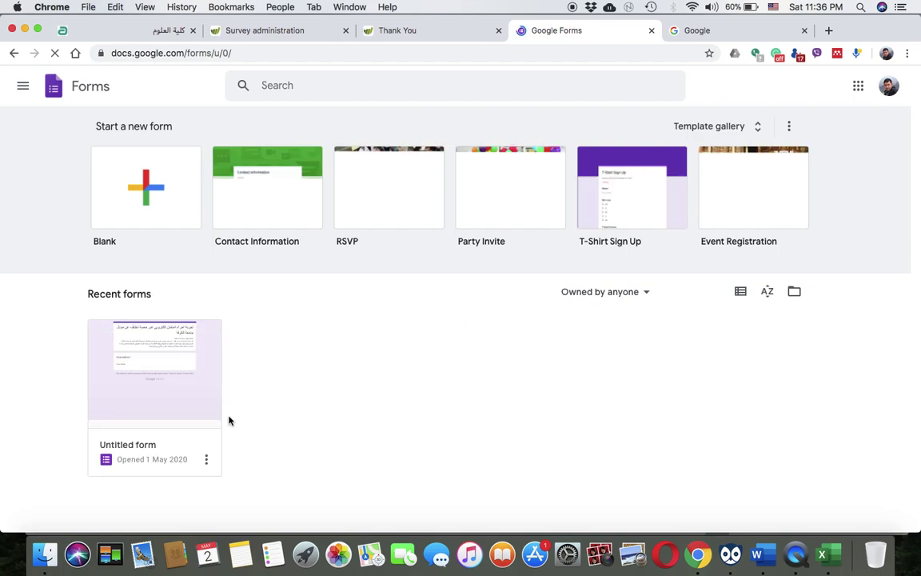
# Open the recent Untitled form, showing Section 1 of 7 with 5 responses
pyautogui.click(154, 365)
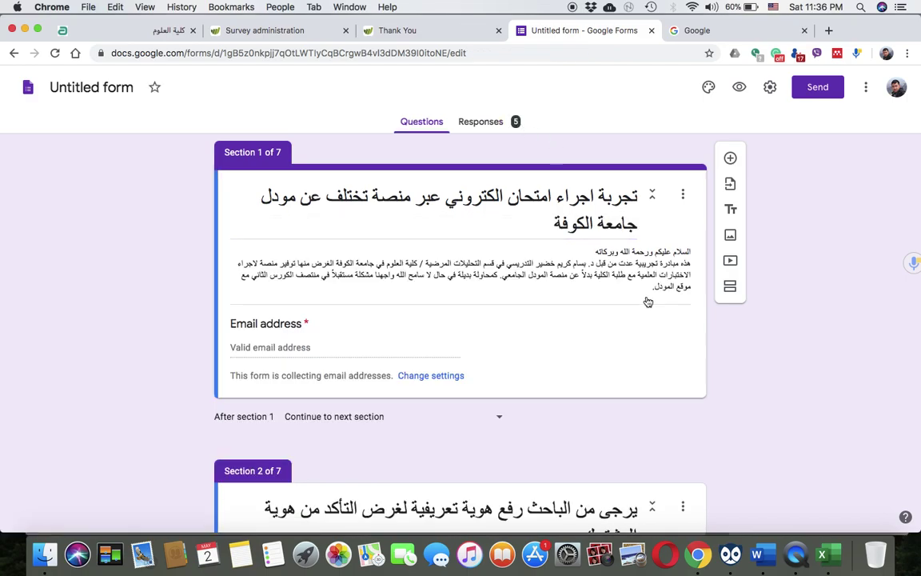
pyautogui.scroll(-3, 647, 303)
pyautogui.scroll(4, 648, 301)
pyautogui.tripleClick(596, 200)
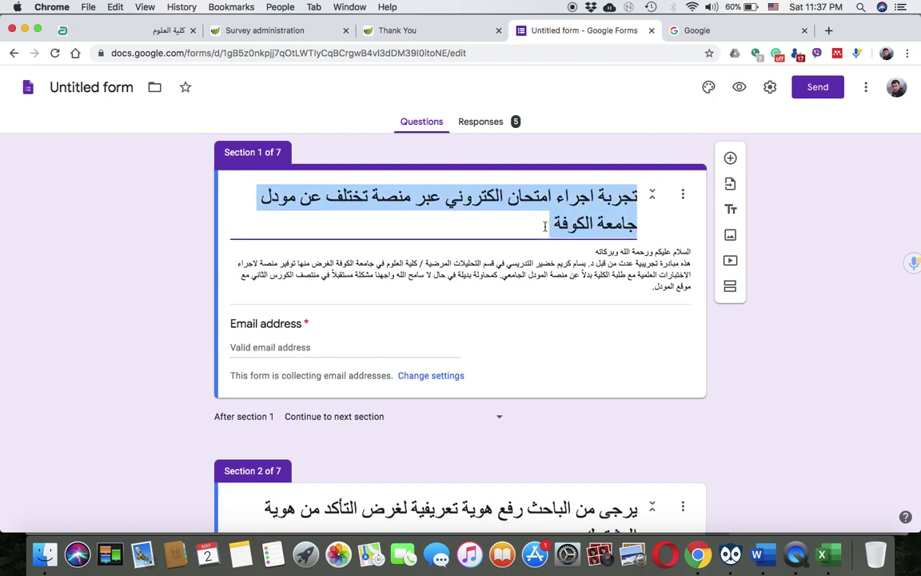
pyautogui.click(545, 226)
pyautogui.write('hhhh')
pyautogui.press('BackSpace')
pyautogui.press('BackSpace')
pyautogui.press('BackSpace')
pyautogui.press('BackSpace')
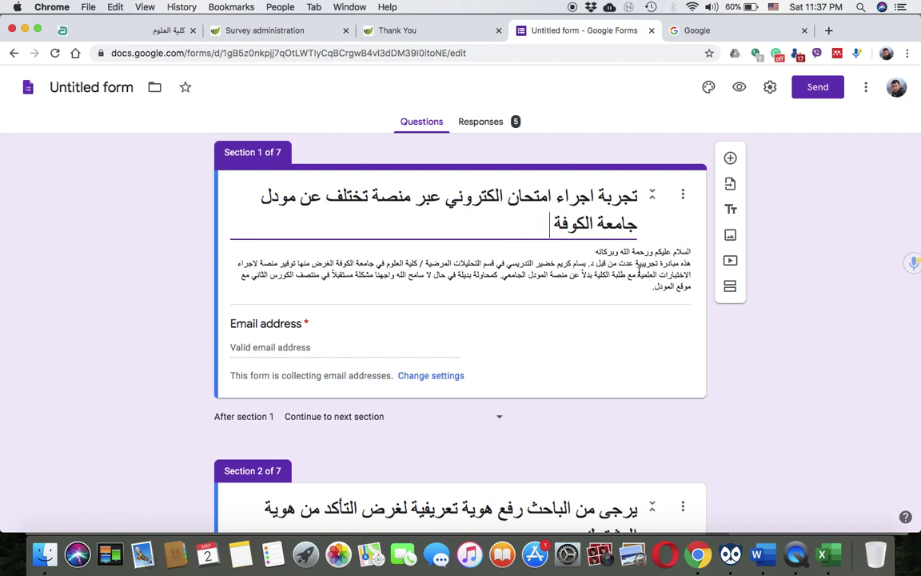
pyautogui.tripleClick(640, 274)
pyautogui.click(674, 272)
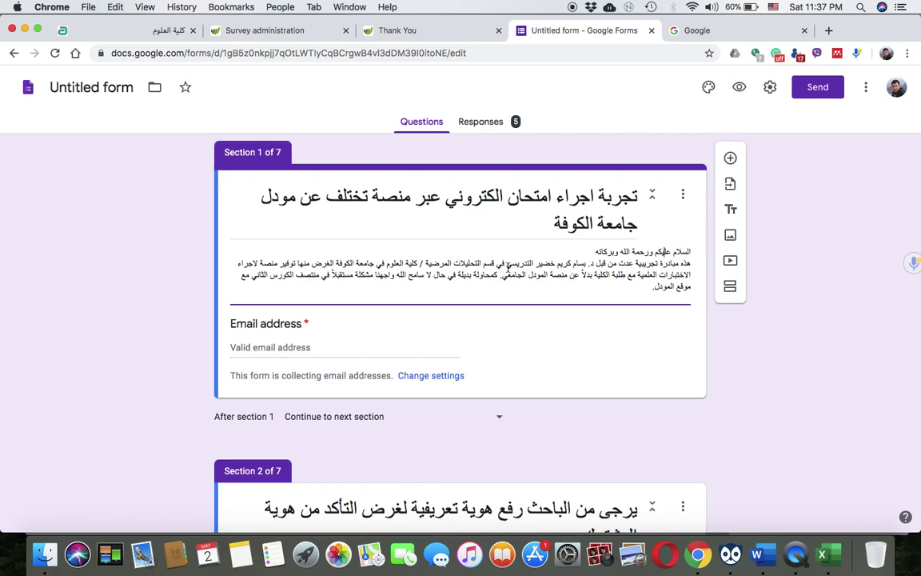
pyautogui.scroll(-9, 578, 344)
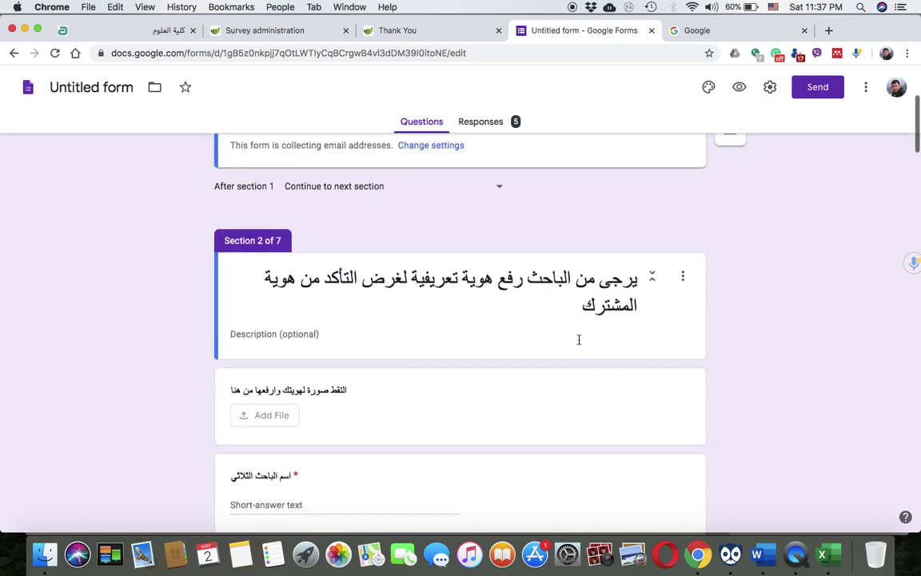
pyautogui.scroll(-10, 579, 339)
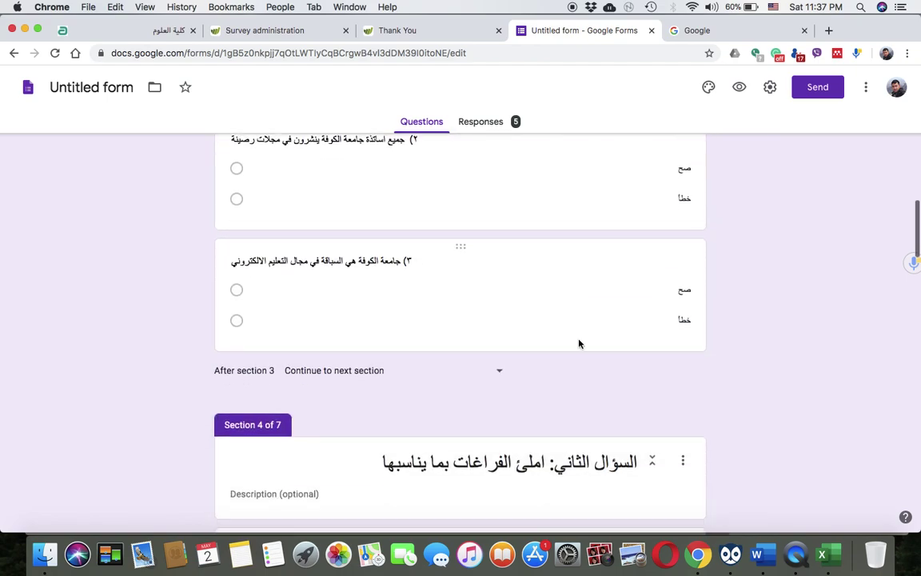
pyautogui.scroll(-6, 579, 344)
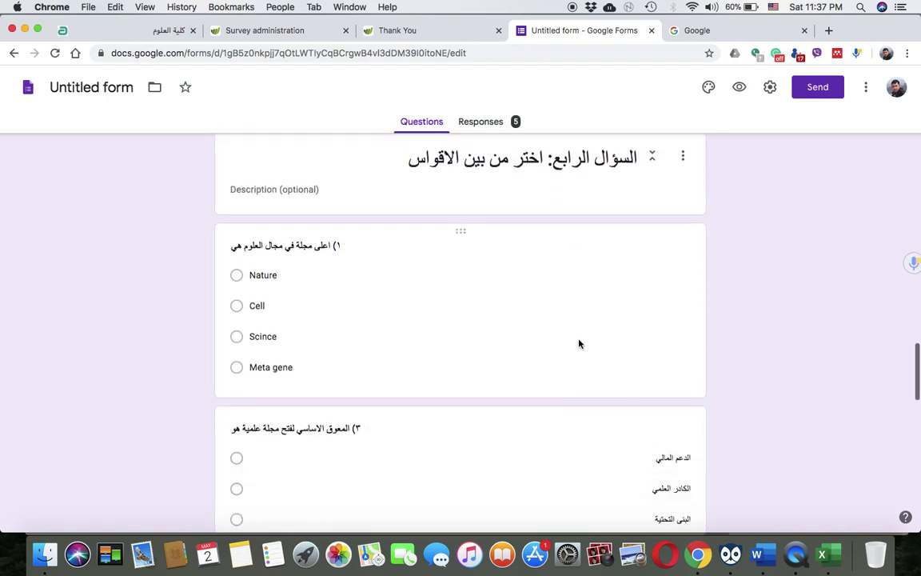
pyautogui.scroll(12, 578, 344)
pyautogui.scroll(15, 579, 344)
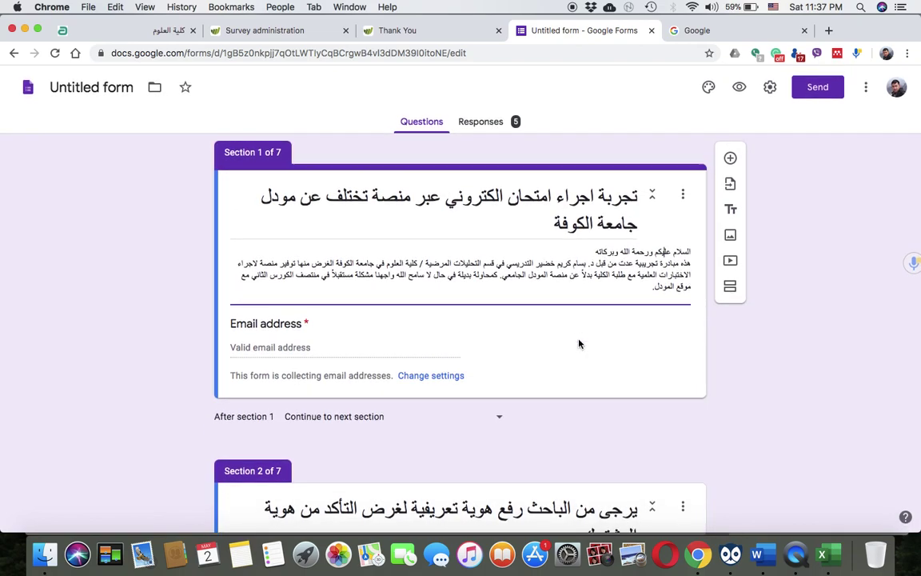
# Preview the exam, enter a respondent email address, and continue to the ID-upload section
pyautogui.click(739, 87)
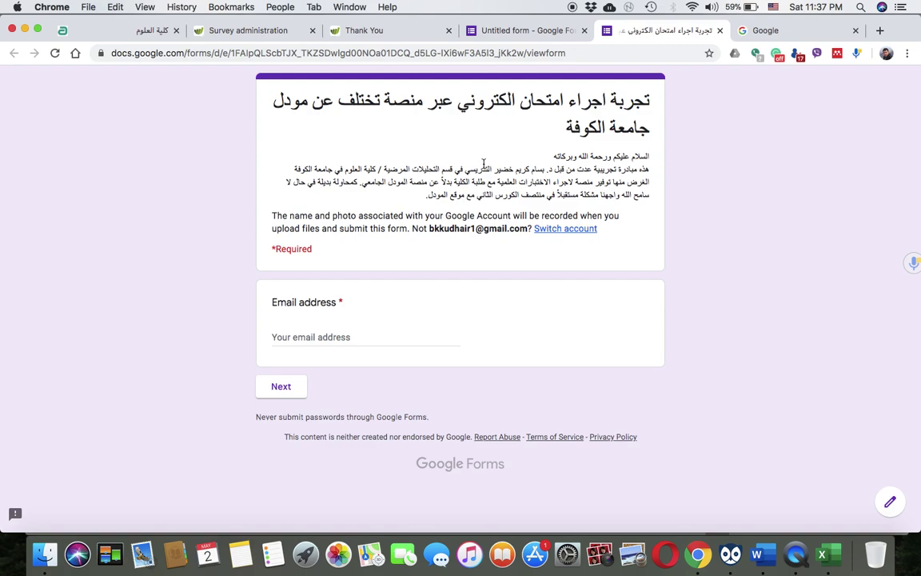
pyautogui.click(316, 336)
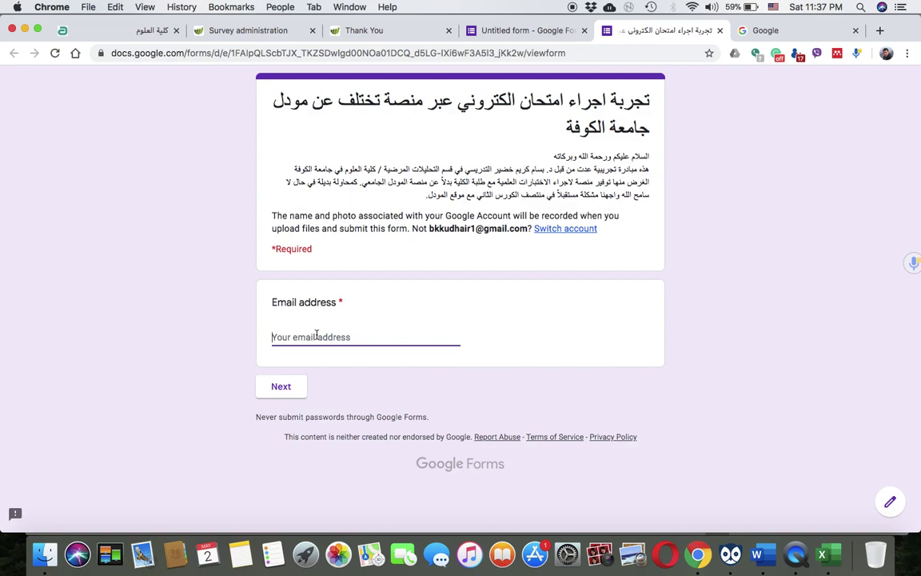
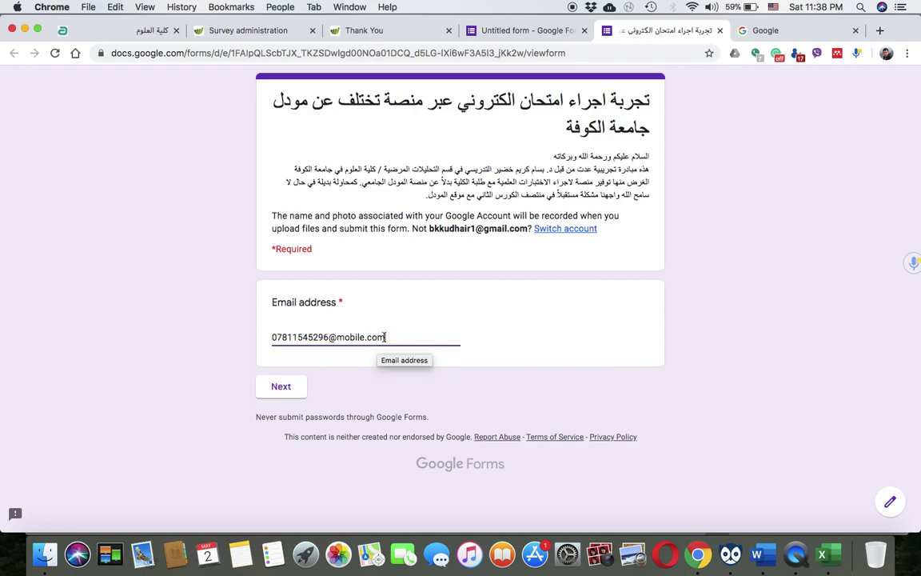
pyautogui.click(282, 387)
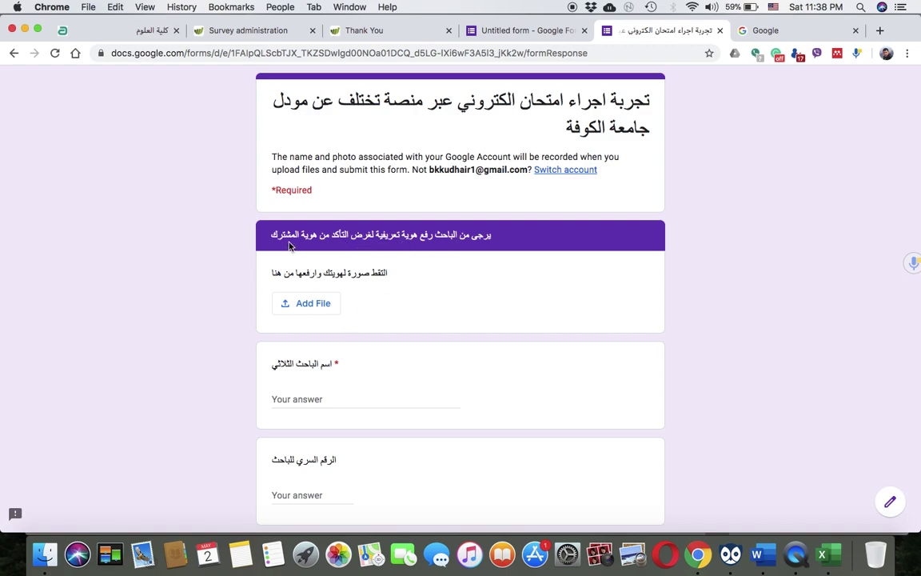
# Open the ID photo upload dialog and choose Select files from your device
pyautogui.click(312, 302)
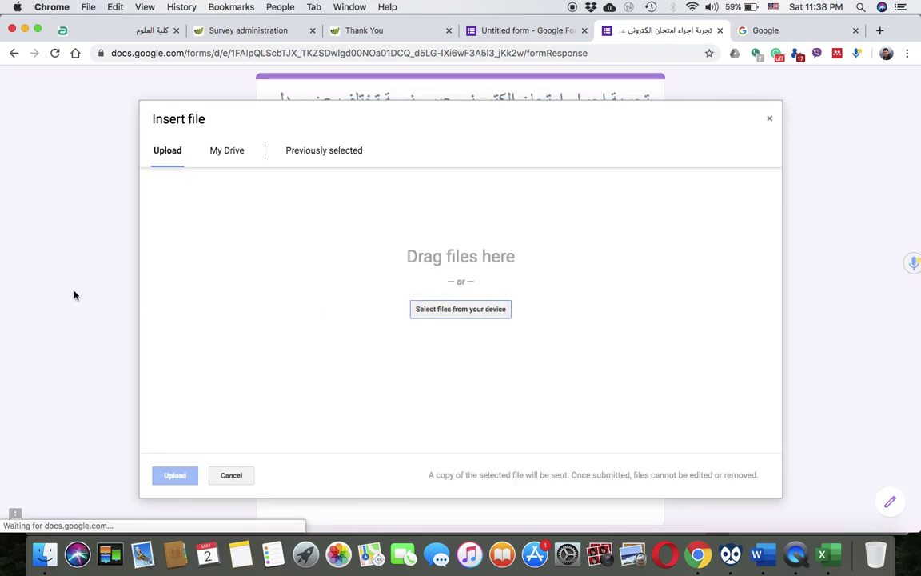
pyautogui.click(769, 119)
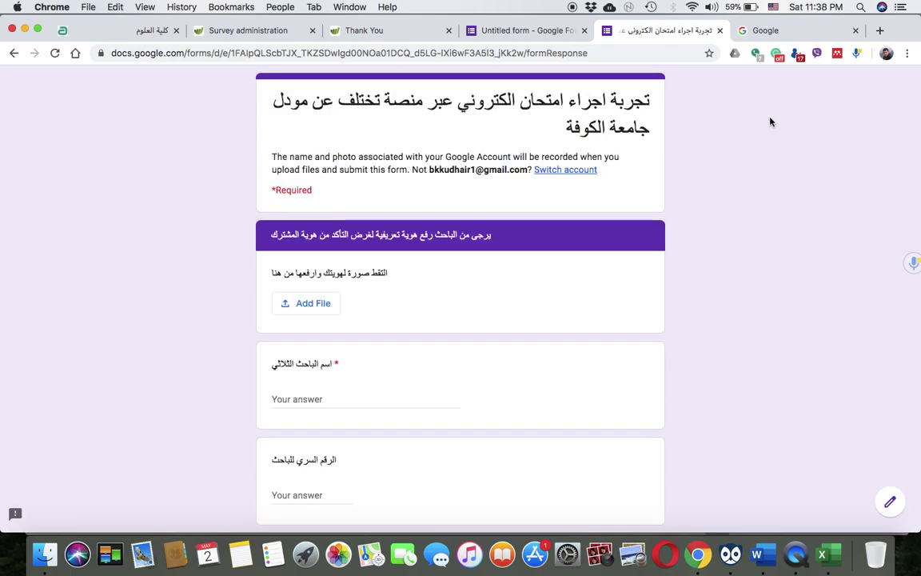
pyautogui.click(308, 311)
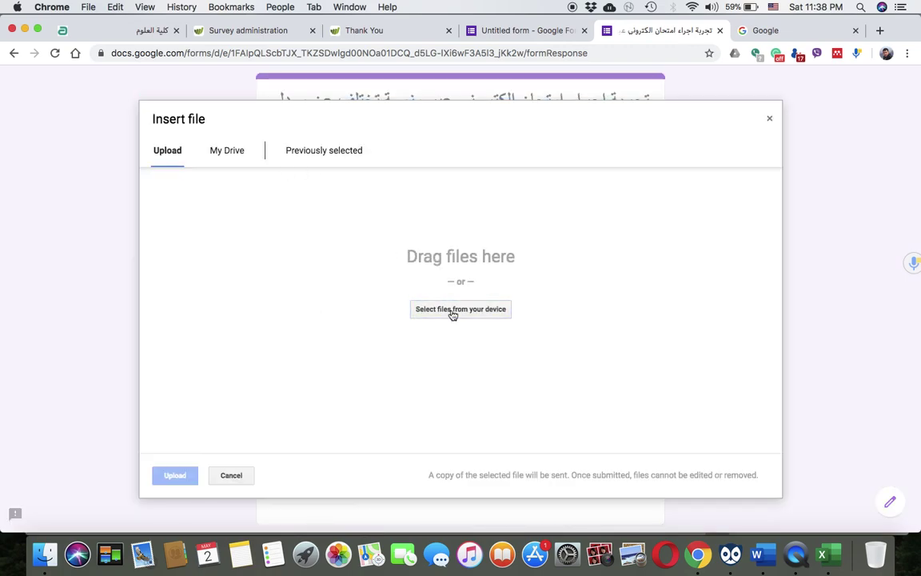
pyautogui.click(452, 310)
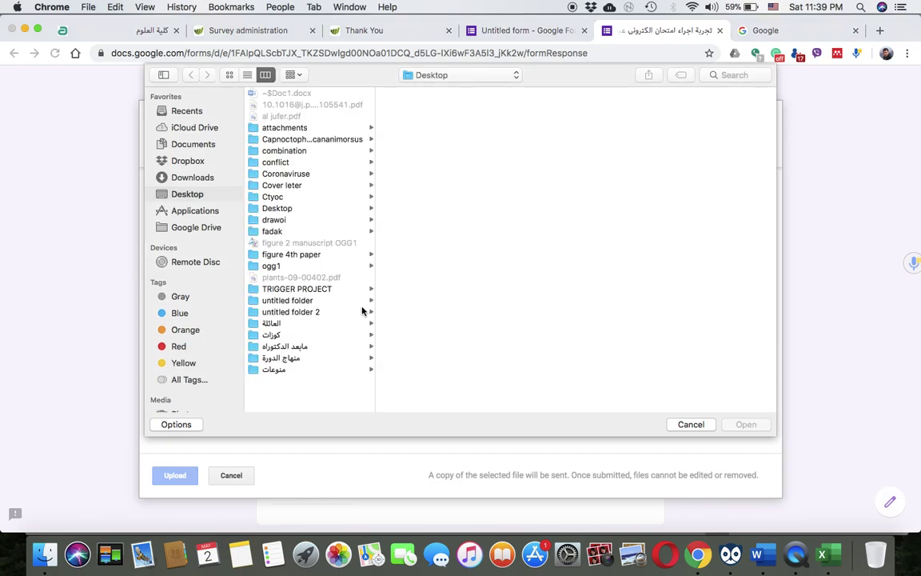
# Cancel picking a file from the computer and open a new blank Chrome tab
pyautogui.hotkey('ctrl', 'Right')
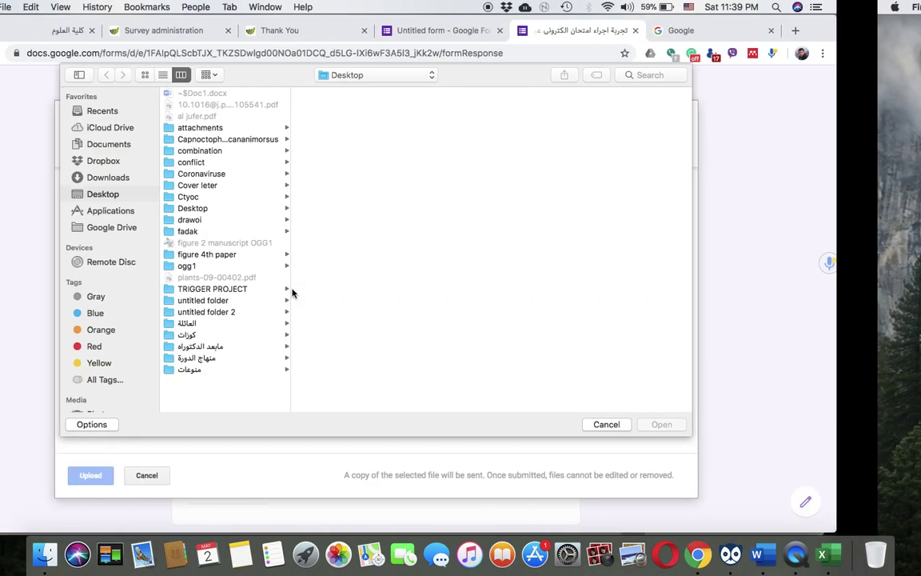
pyautogui.hotkey('ctrl', 'Right')
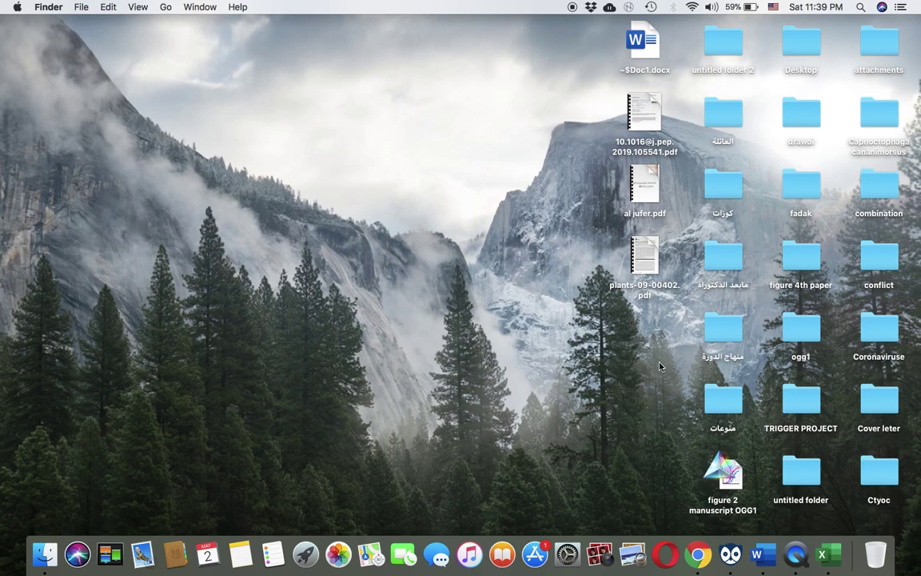
pyautogui.click(698, 554)
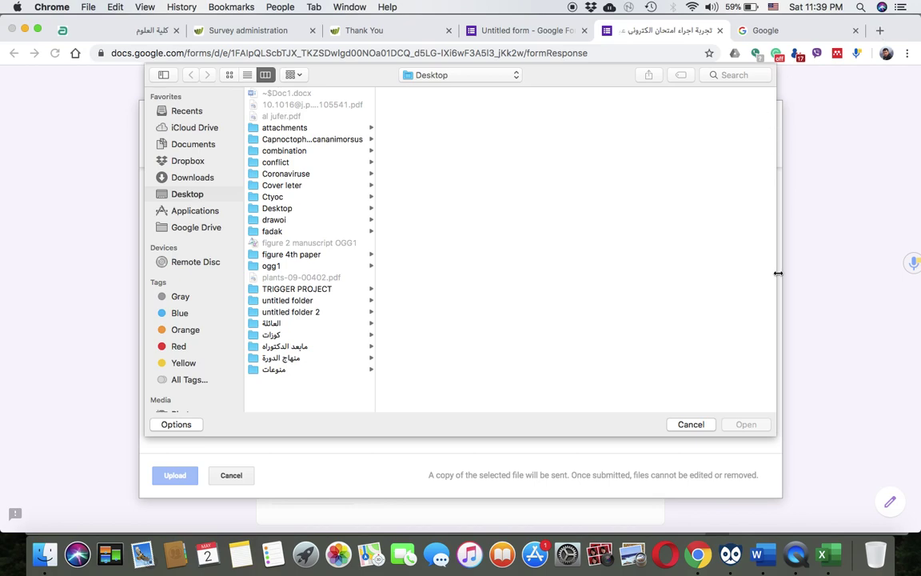
pyautogui.click(690, 424)
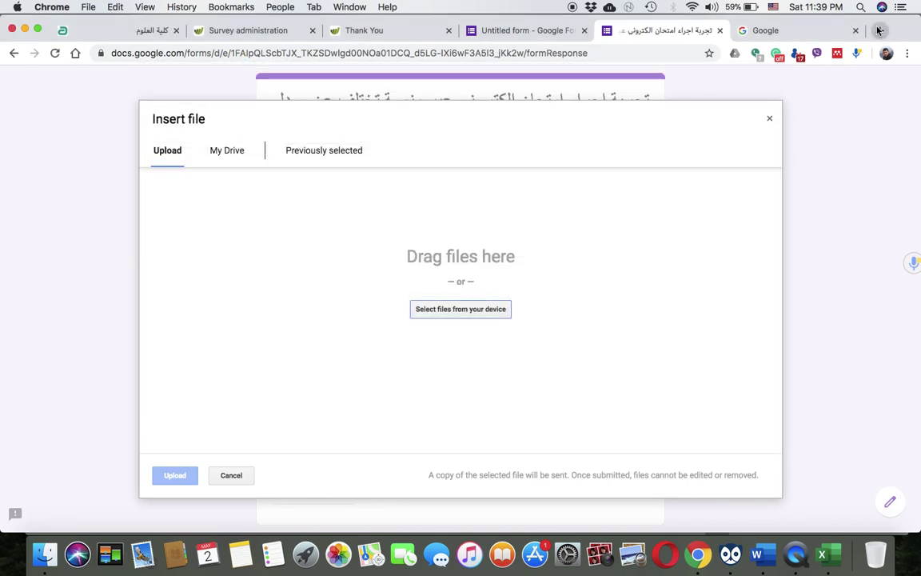
pyautogui.click(886, 53)
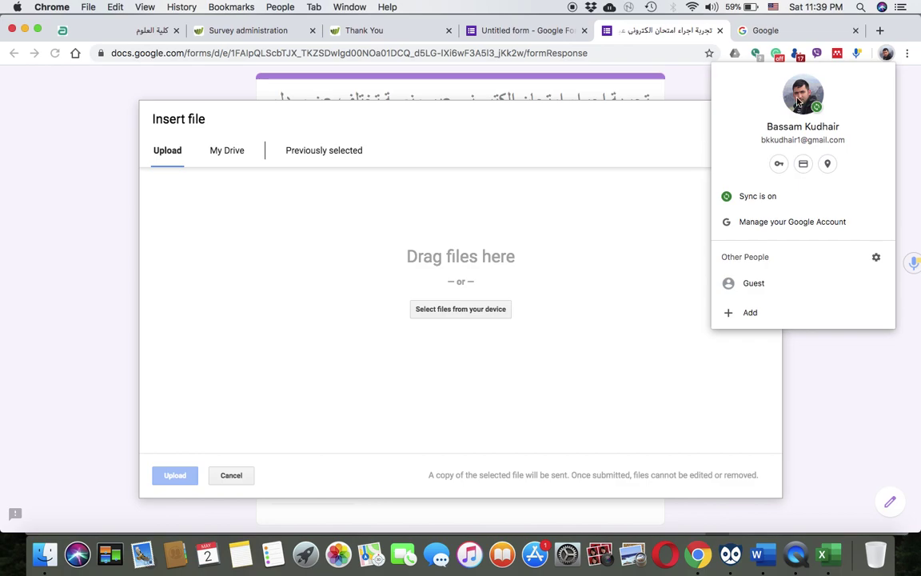
pyautogui.click(879, 31)
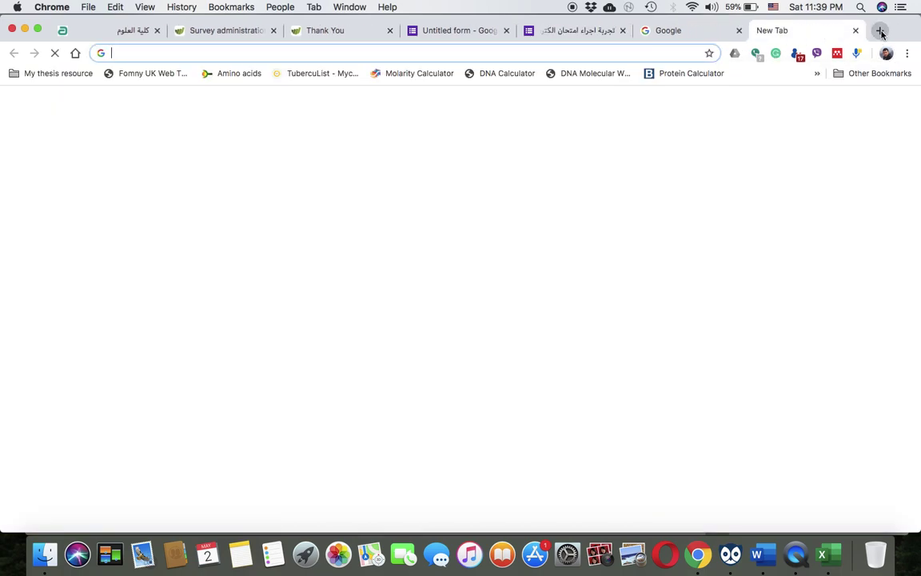
# Search Google for the person's name and browse the image results
pyautogui.write('bassa')
pyautogui.click(551, 72)
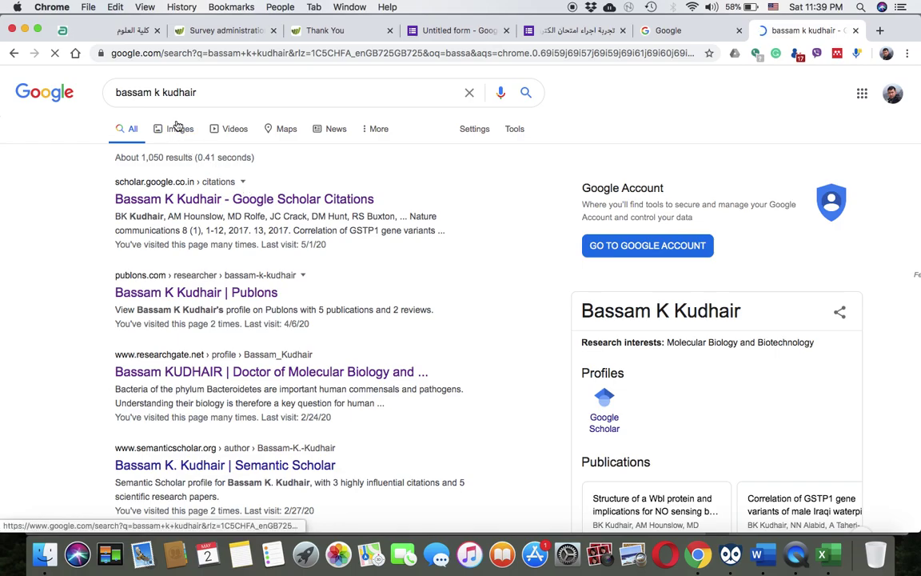
pyautogui.click(179, 128)
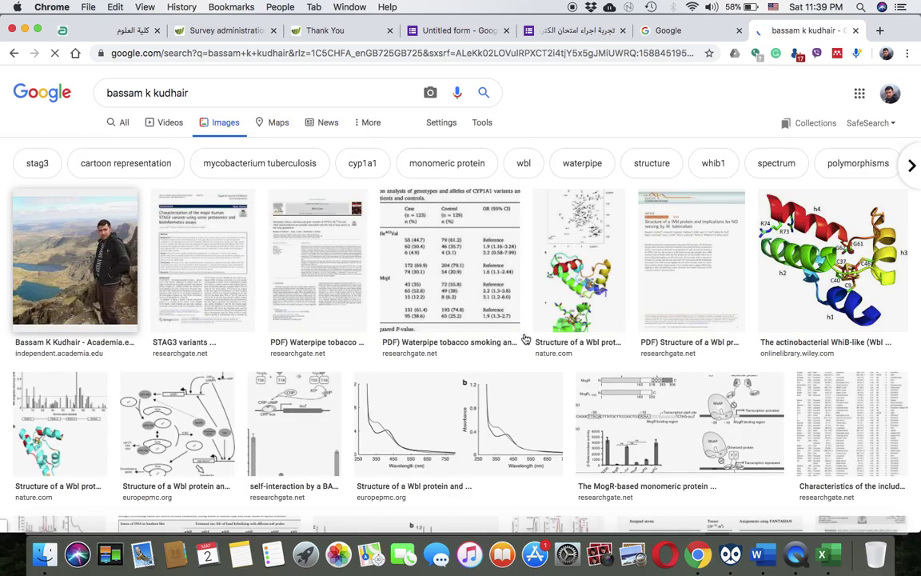
pyautogui.scroll(-10, 496, 320)
pyautogui.scroll(-5, 525, 338)
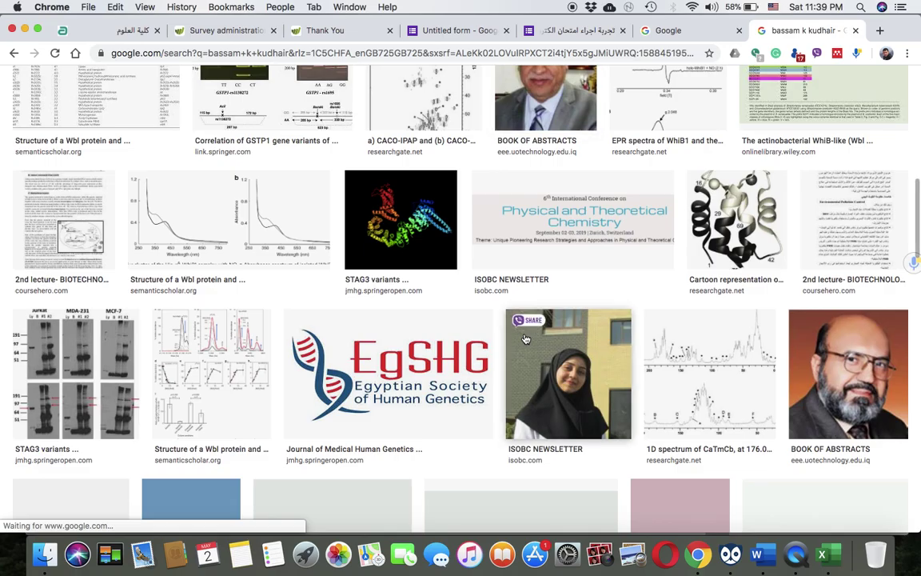
pyautogui.scroll(5, 526, 339)
pyautogui.scroll(-1, 526, 338)
pyautogui.scroll(15, 525, 338)
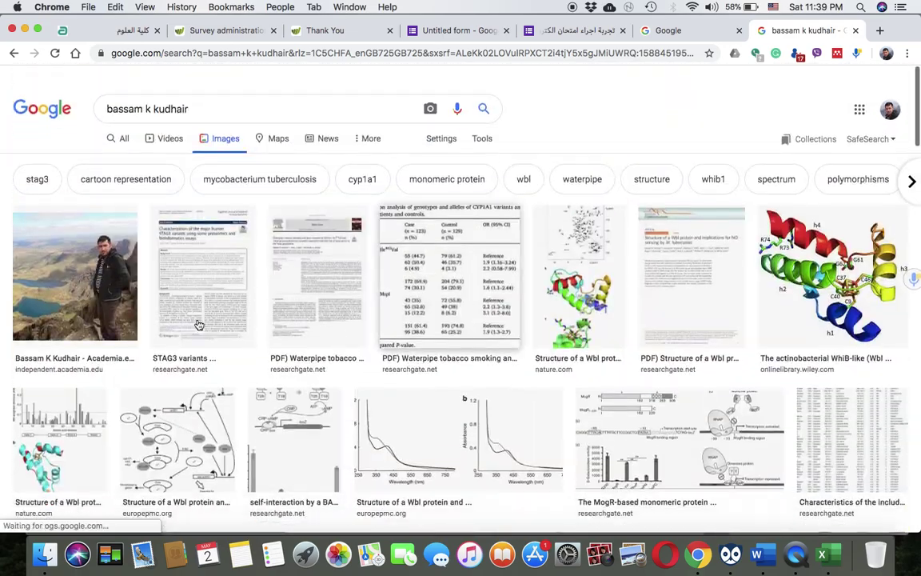
# Save the first profile photo to the Desktop as a JPG, closing the search tab and upload dialog
pyautogui.click(75, 264)
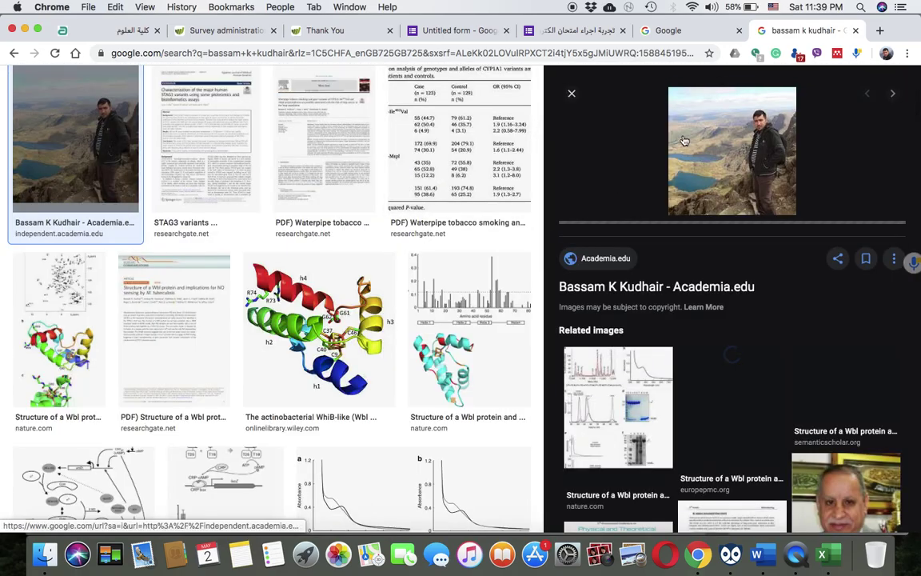
pyautogui.rightClick(734, 138)
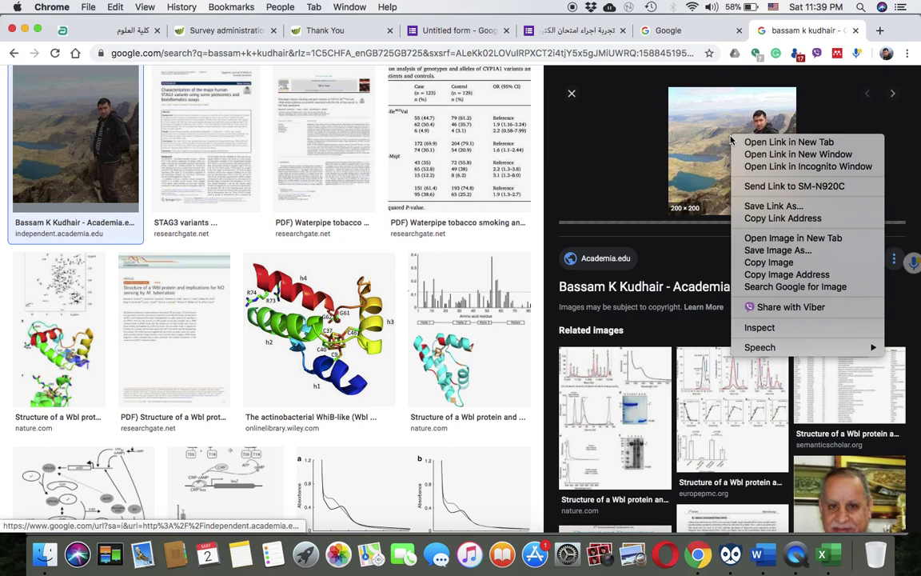
pyautogui.click(781, 262)
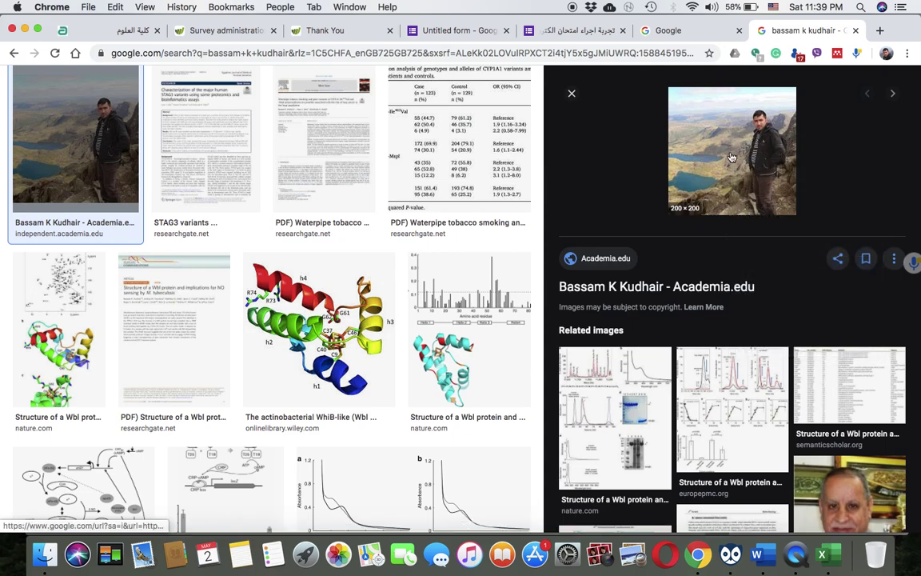
pyautogui.rightClick(732, 148)
pyautogui.click(776, 263)
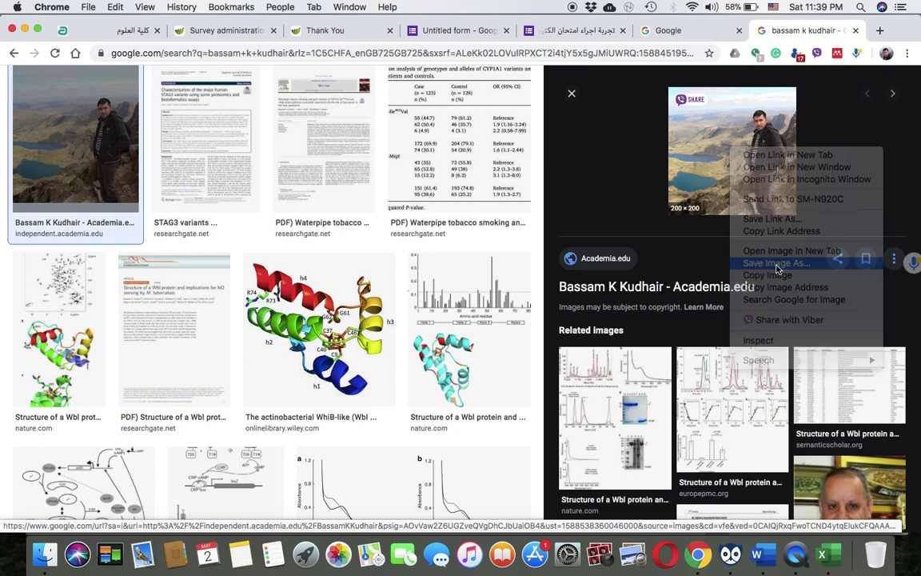
pyautogui.click(653, 370)
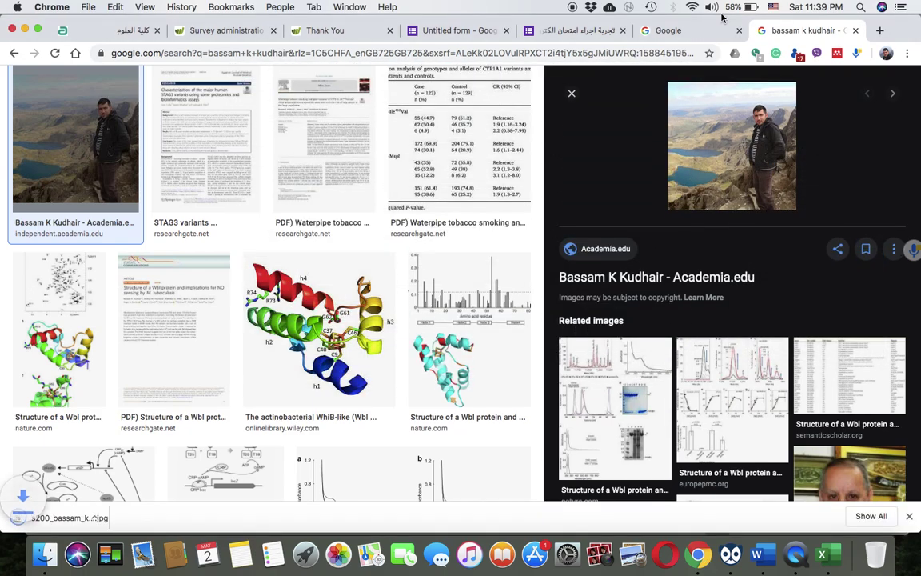
pyautogui.press('super+w')
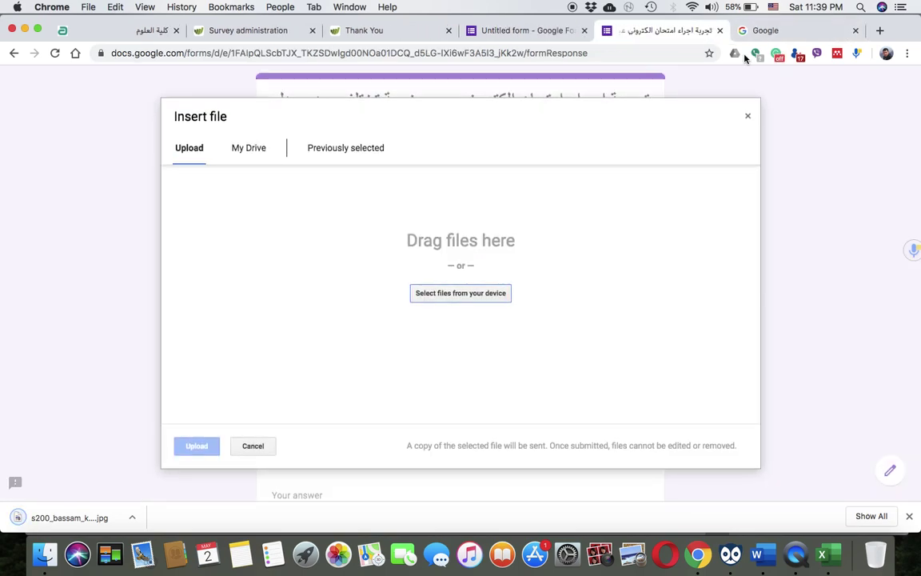
pyautogui.click(747, 116)
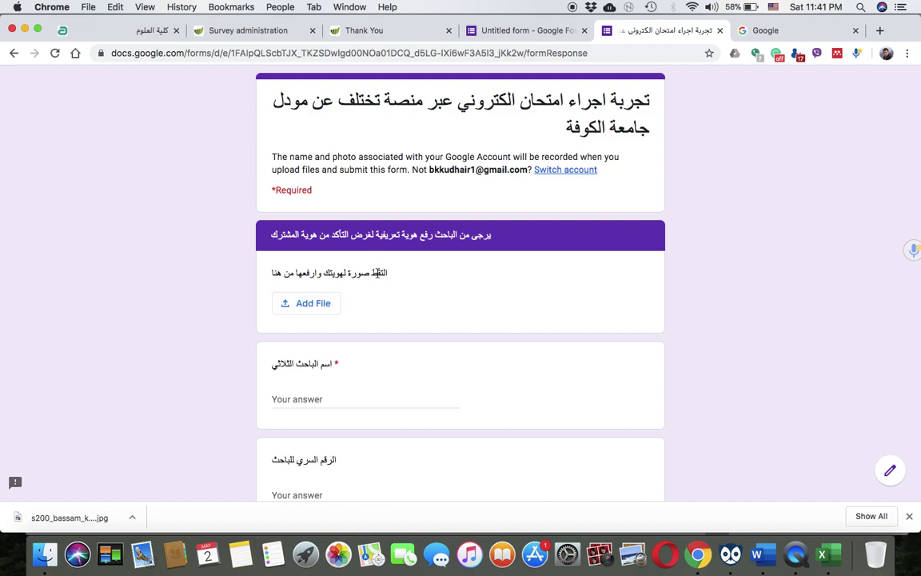
# Upload the ID photo jpg from the Desktop to the first question's file field
pyautogui.click(320, 310)
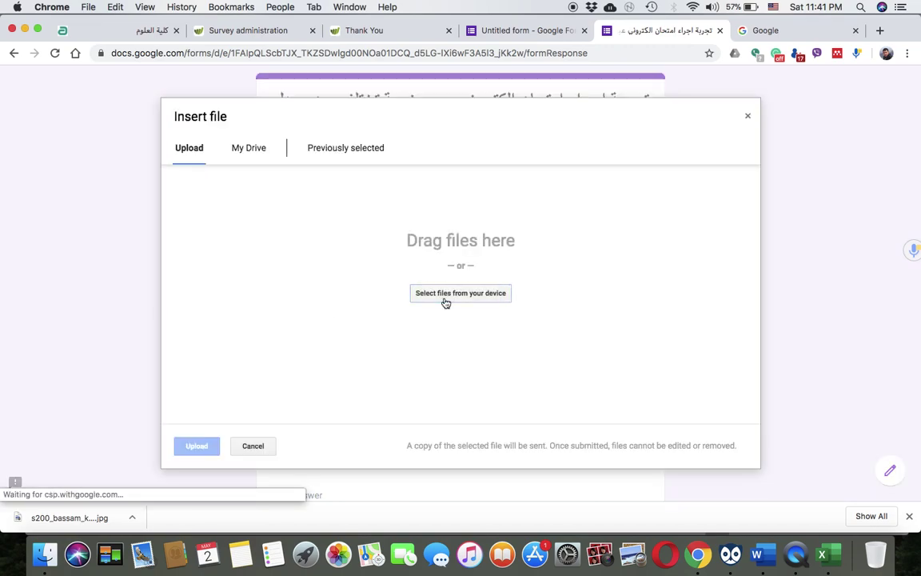
pyautogui.click(444, 295)
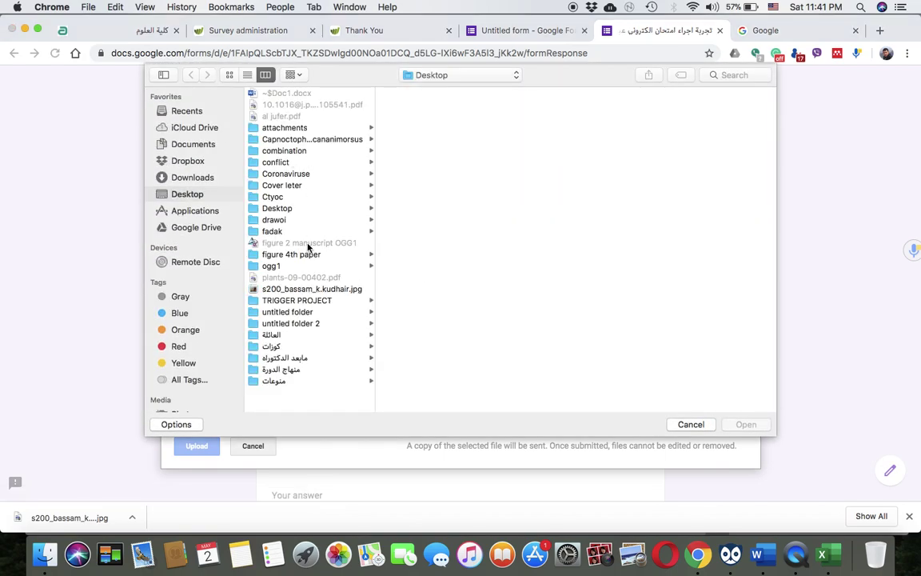
pyautogui.click(279, 289)
pyautogui.click(745, 423)
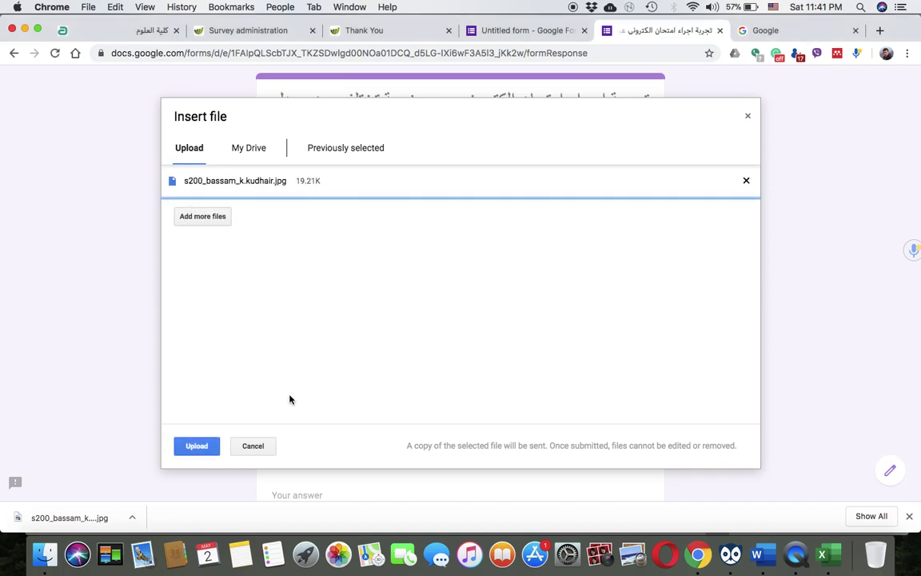
pyautogui.click(191, 450)
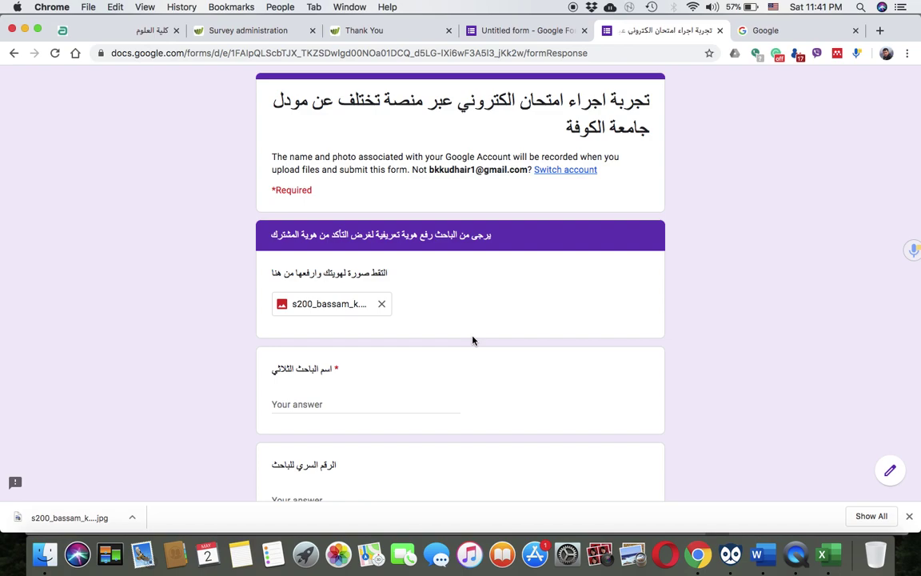
# Enter the researcher's full name and submit the identity section
pyautogui.scroll(-1, 340, 376)
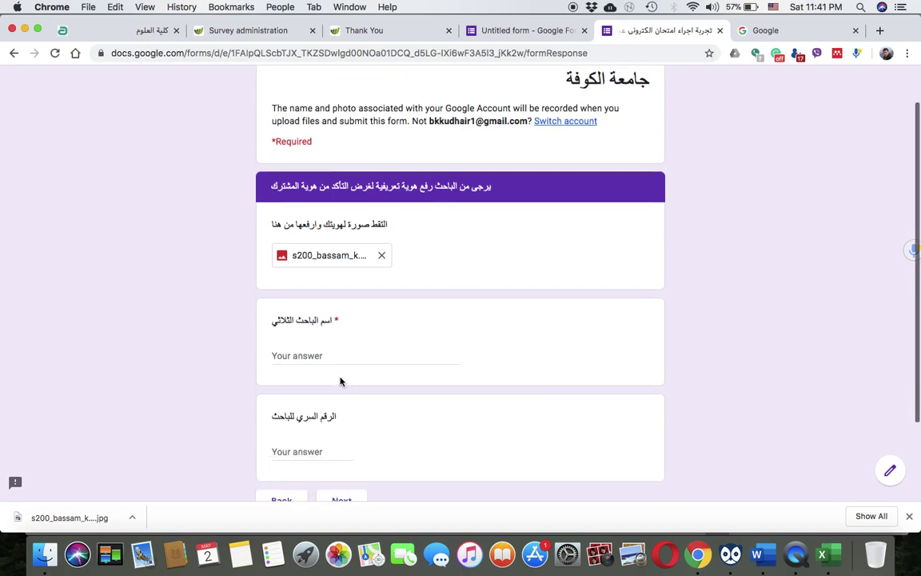
pyautogui.click(313, 364)
pyautogui.write('fshl')
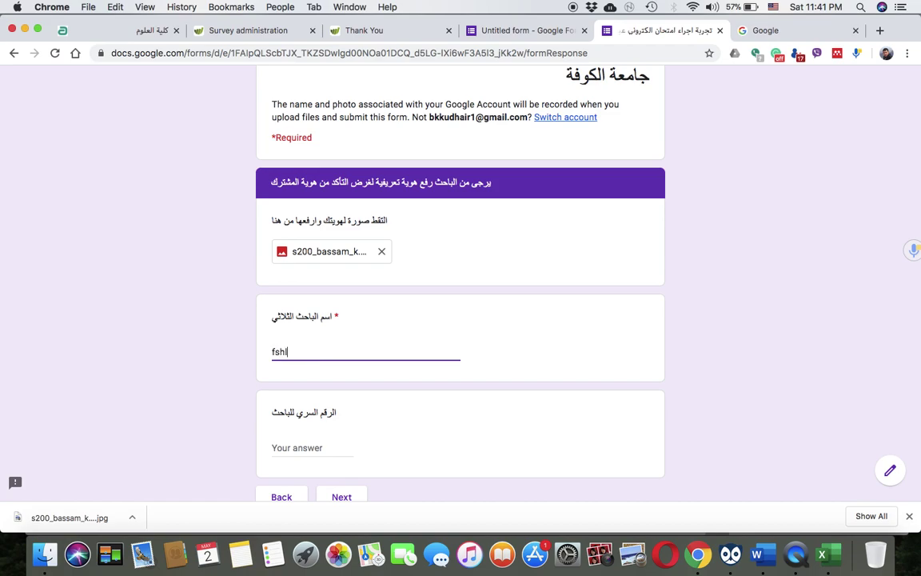
pyautogui.press('BackSpace')
pyautogui.press('BackSpace')
pyautogui.press('BackSpace')
pyautogui.press('BackSpace')
pyautogui.write('Bassam')
pyautogui.scroll(-3, 308, 471)
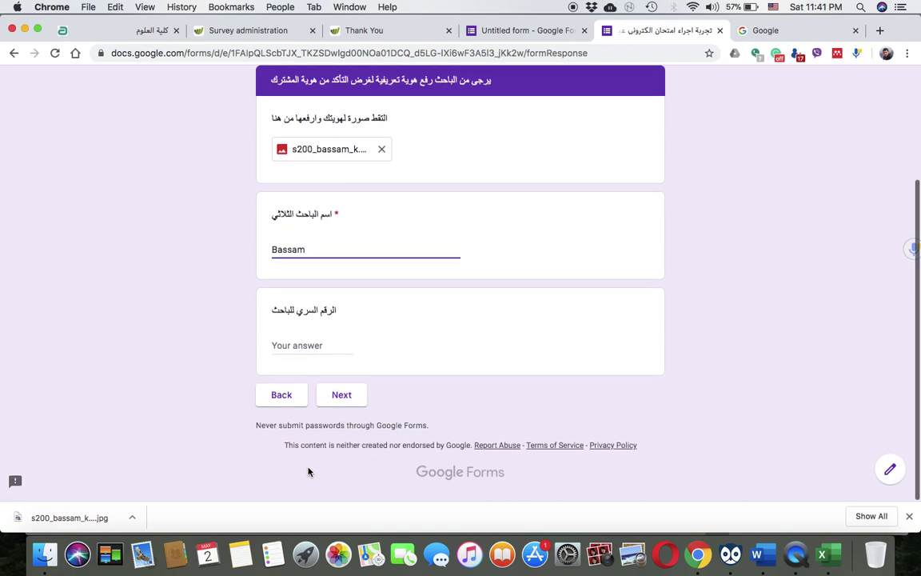
pyautogui.click(348, 395)
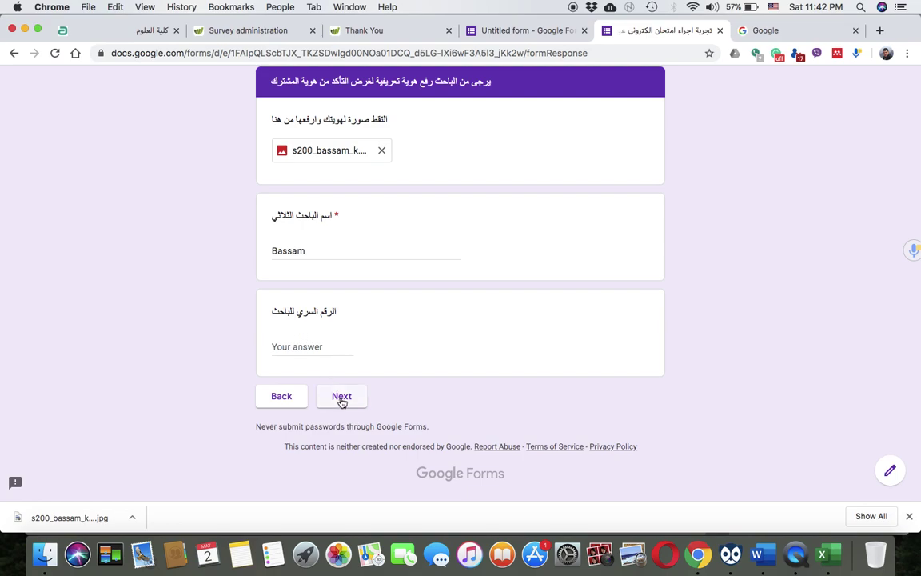
pyautogui.click(341, 397)
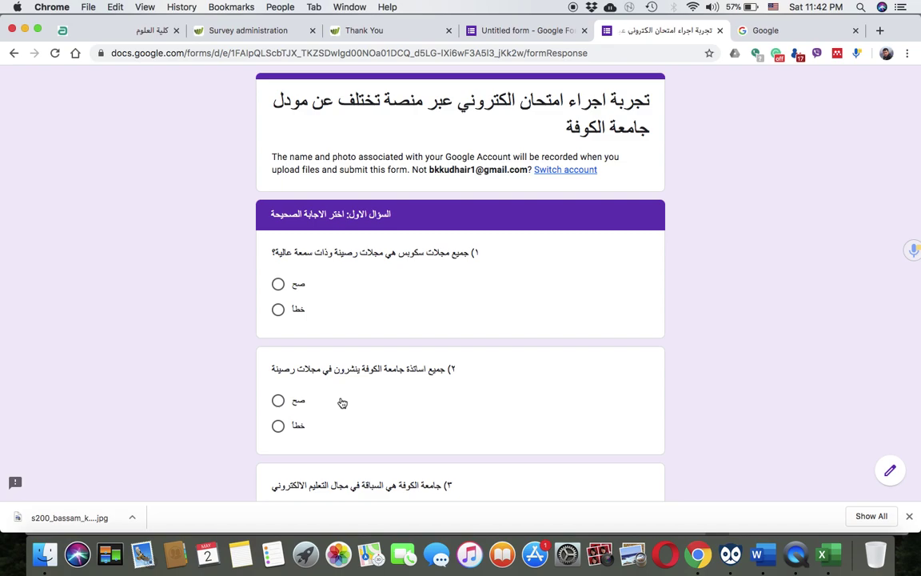
# Answer question 1 as خطأ and questions 2 and 3 as صح, then continue
pyautogui.scroll(-2, 343, 325)
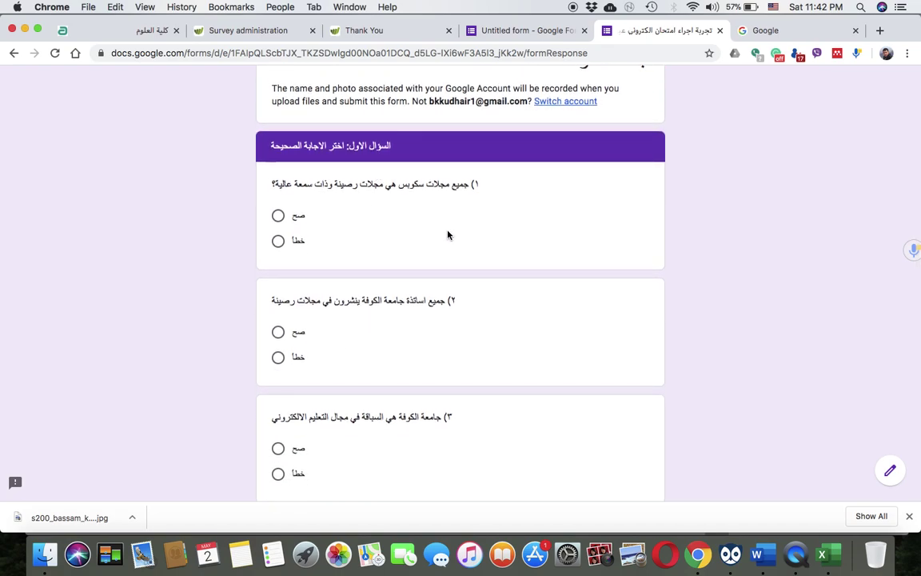
pyautogui.click(278, 240)
pyautogui.click(278, 331)
pyautogui.scroll(-3, 357, 400)
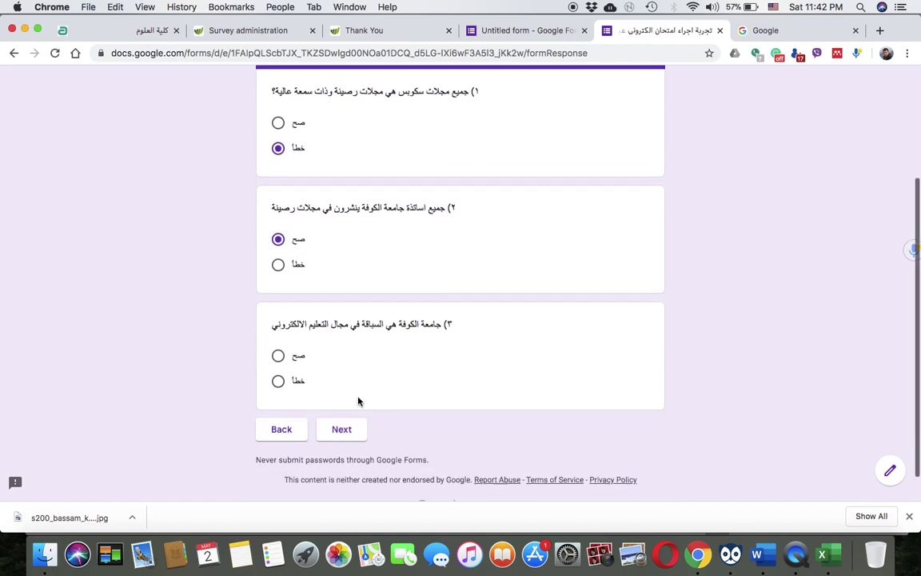
pyautogui.click(281, 350)
pyautogui.scroll(5, 352, 320)
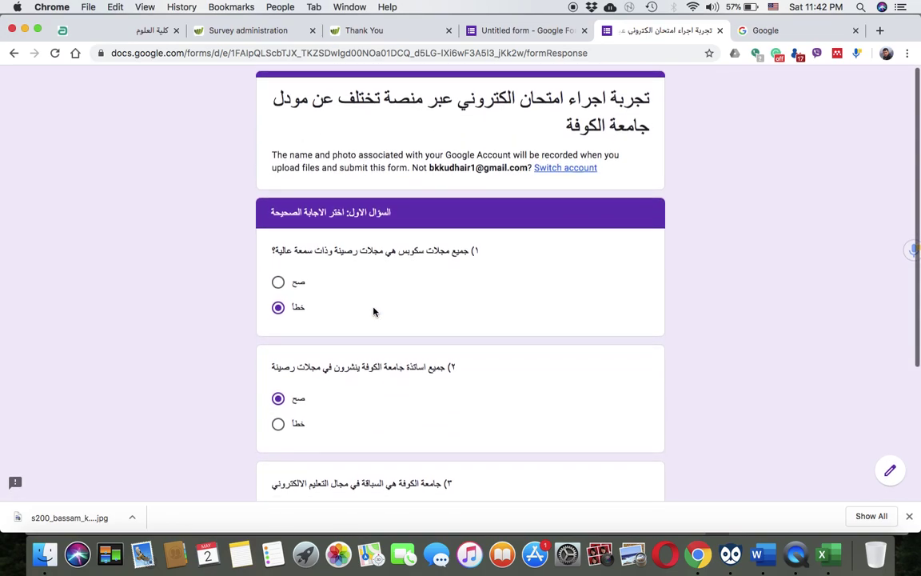
pyautogui.scroll(-4, 373, 311)
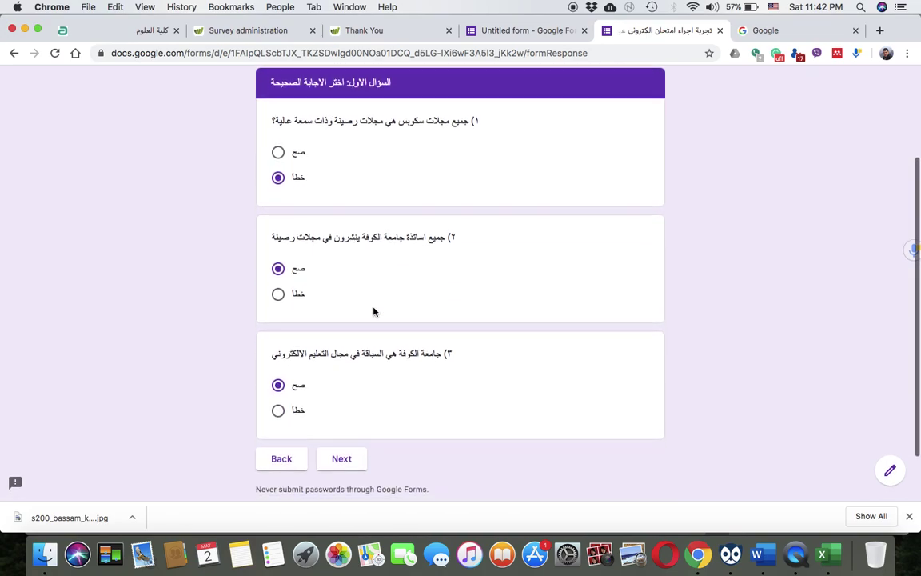
pyautogui.click(349, 464)
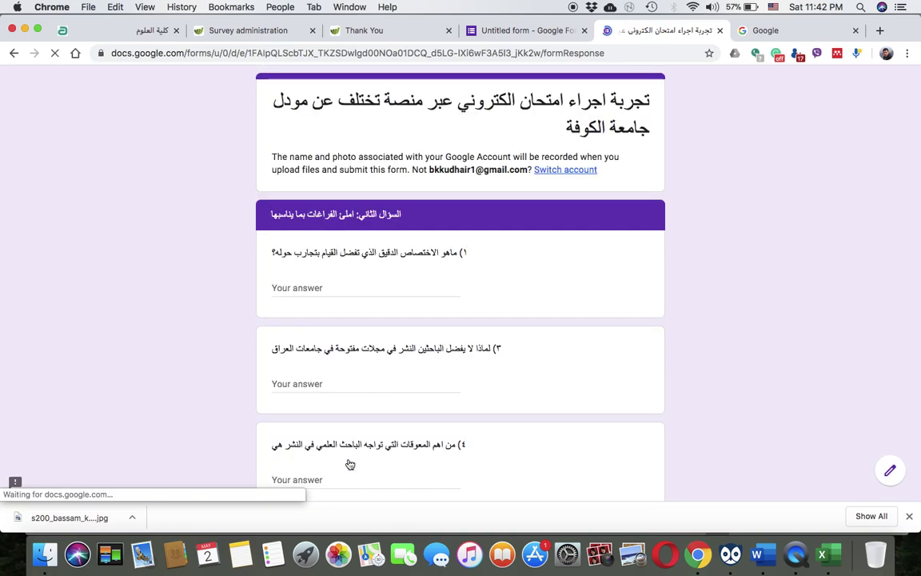
# Leave the three blank answers empty and open the first explanation question's answer field
pyautogui.scroll(-2, 349, 463)
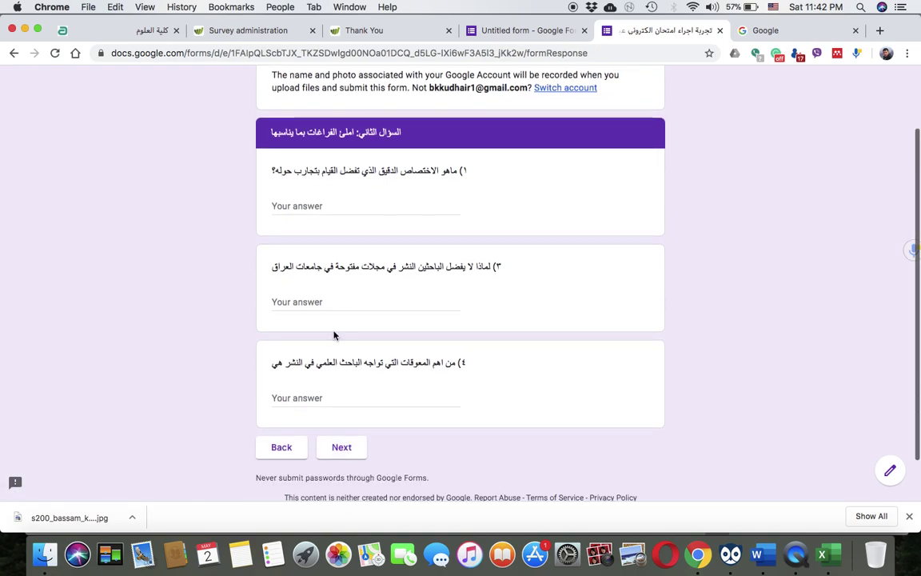
pyautogui.click(300, 204)
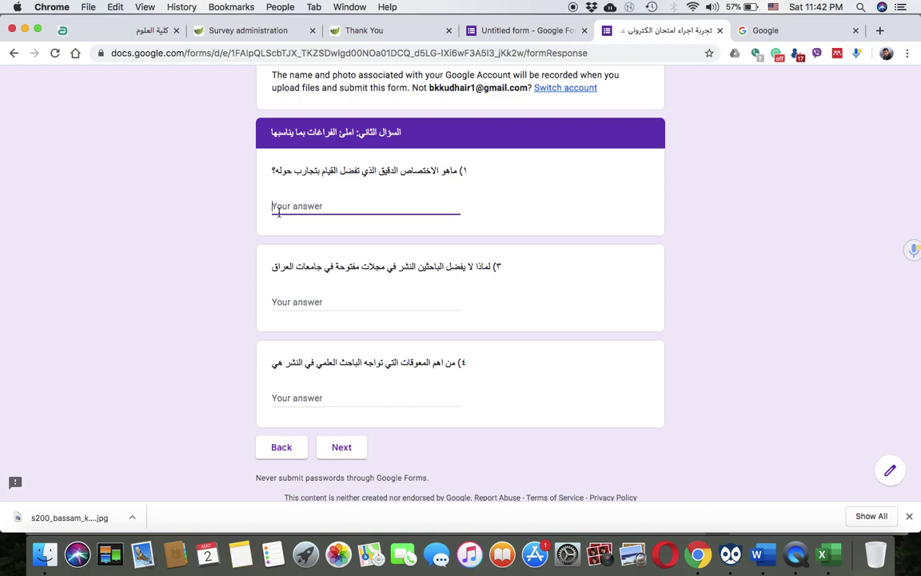
pyautogui.click(298, 302)
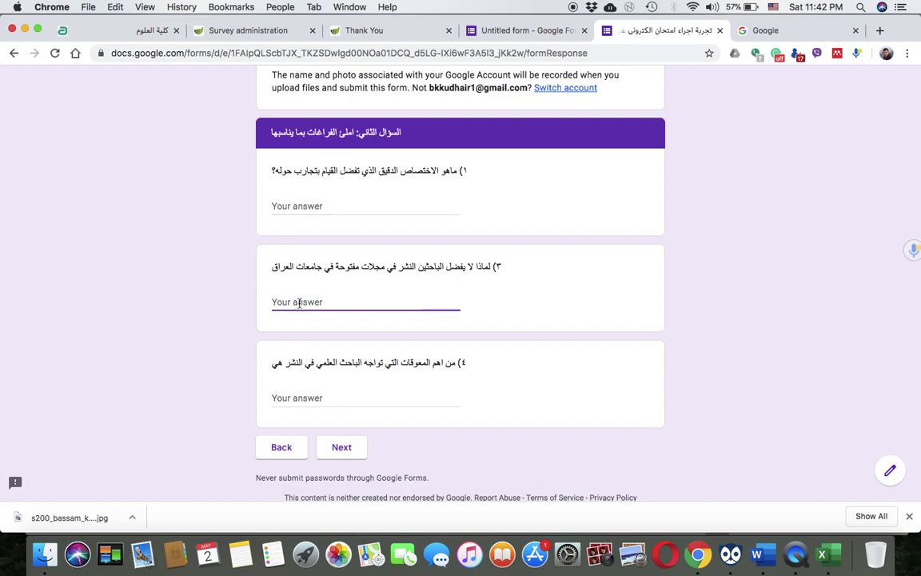
pyautogui.click(310, 399)
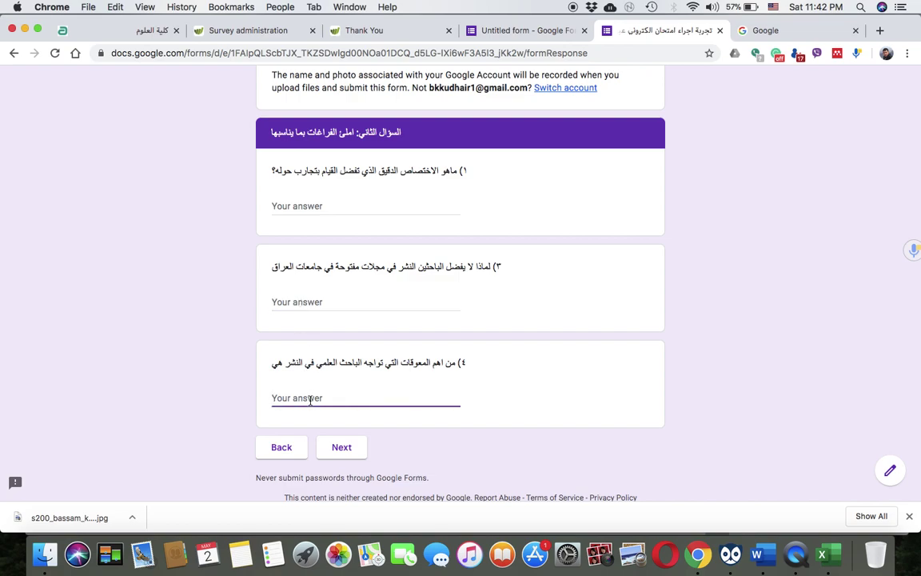
pyautogui.click(336, 448)
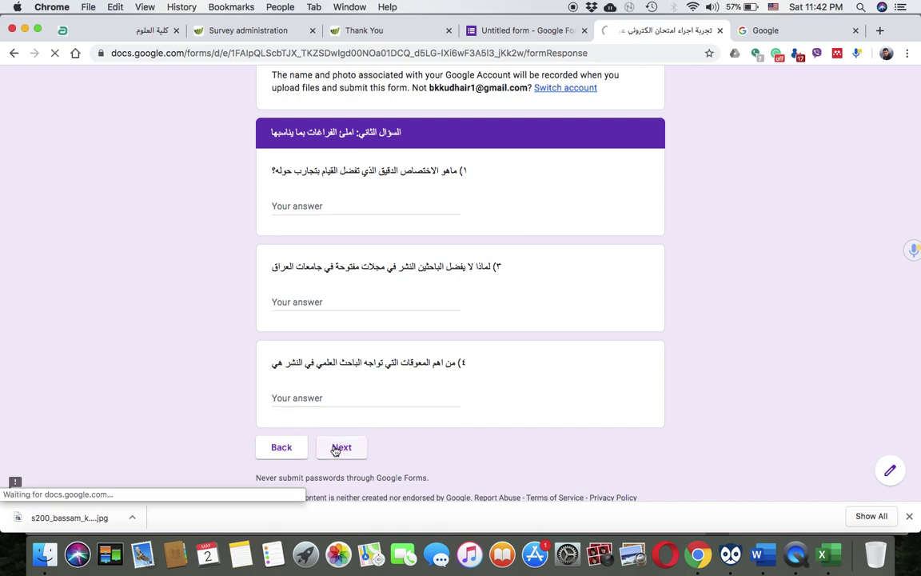
pyautogui.click(335, 289)
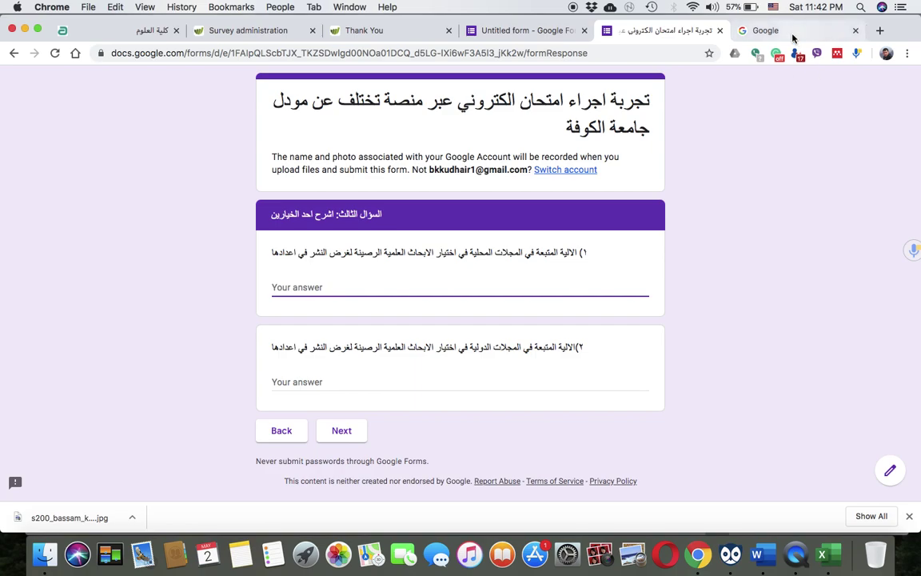
# Search Google in Arabic for 'الية النشر في المجلات العلمية'
pyautogui.click(790, 32)
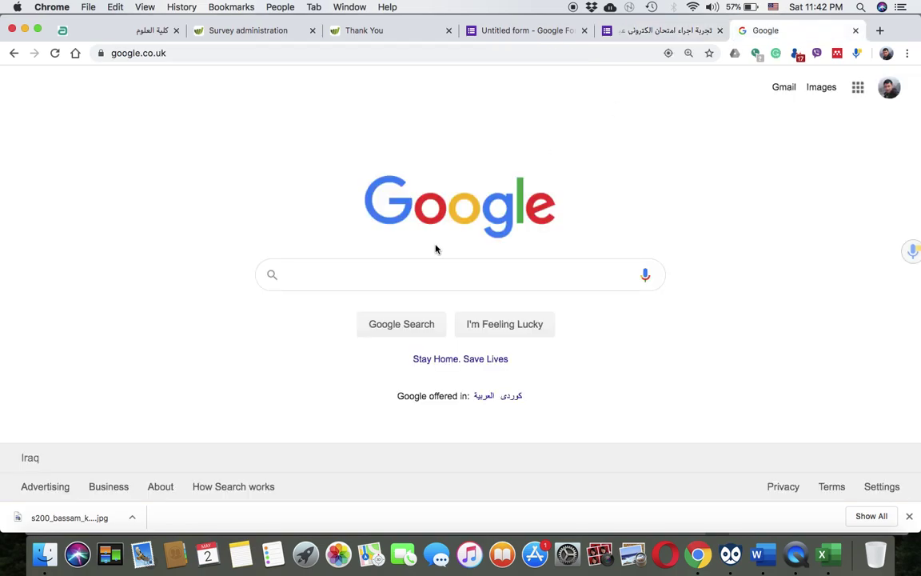
pyautogui.click(407, 272)
pyautogui.write('hgd')
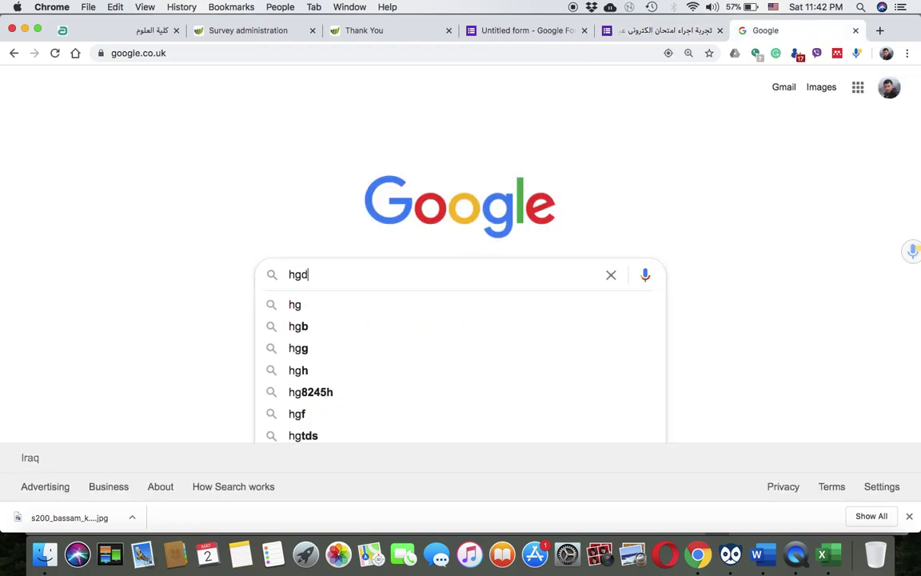
pyautogui.press('super+a')
pyautogui.press('BackSpace')
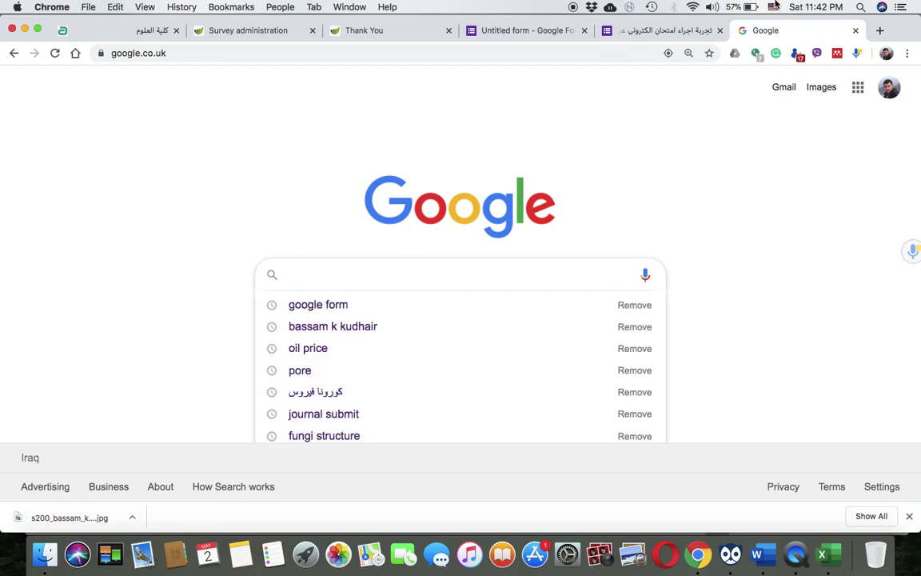
pyautogui.click(773, 7)
pyautogui.click(800, 25)
pyautogui.write('الية النشر في')
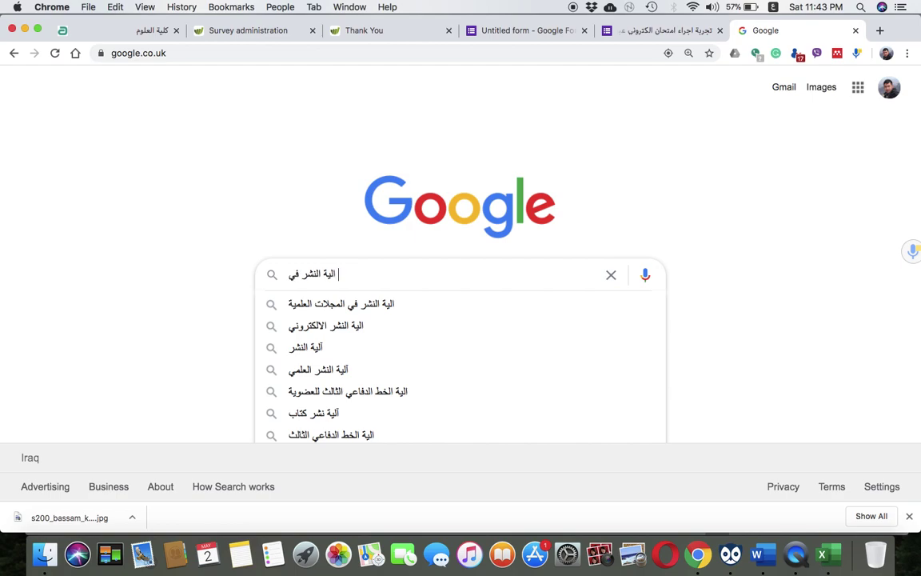
pyautogui.click(357, 303)
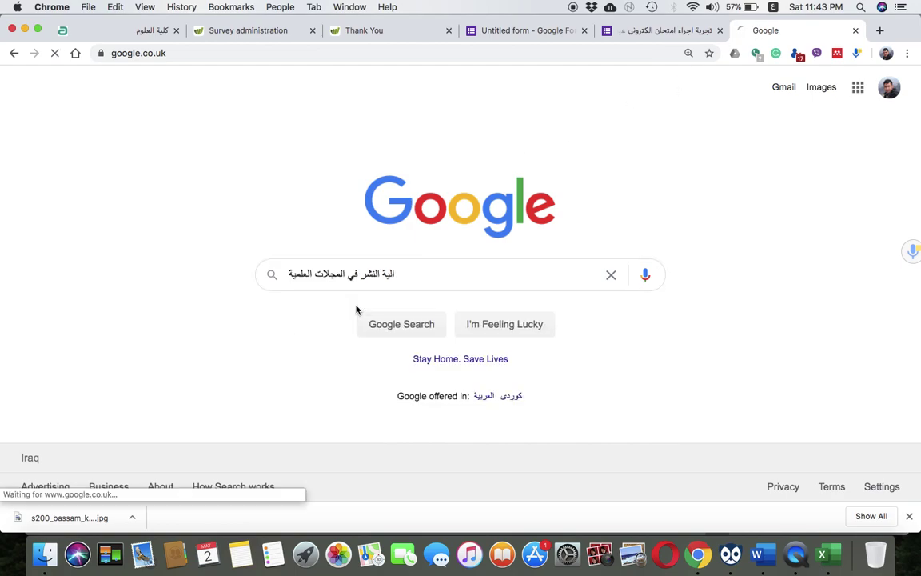
# Copy items 1–10 from the eetc.mtu.edu.iq journal Q&A page and return to the exam form
pyautogui.scroll(-3, 254, 358)
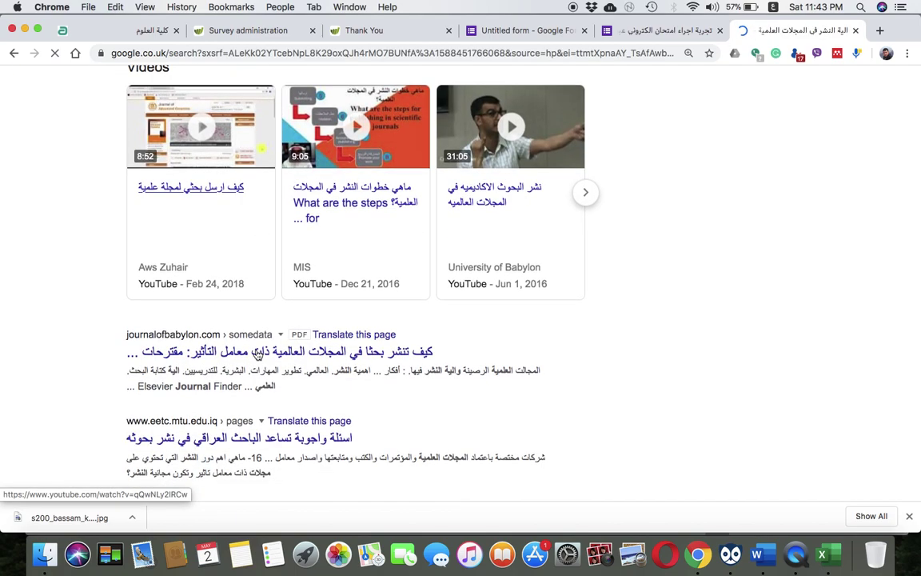
pyautogui.click(264, 364)
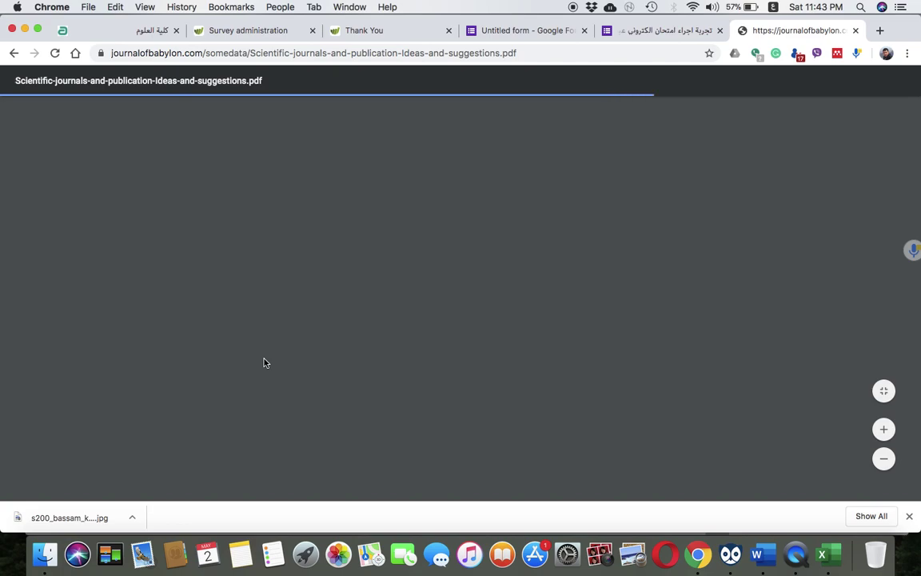
pyautogui.click(14, 53)
pyautogui.scroll(-1, 320, 400)
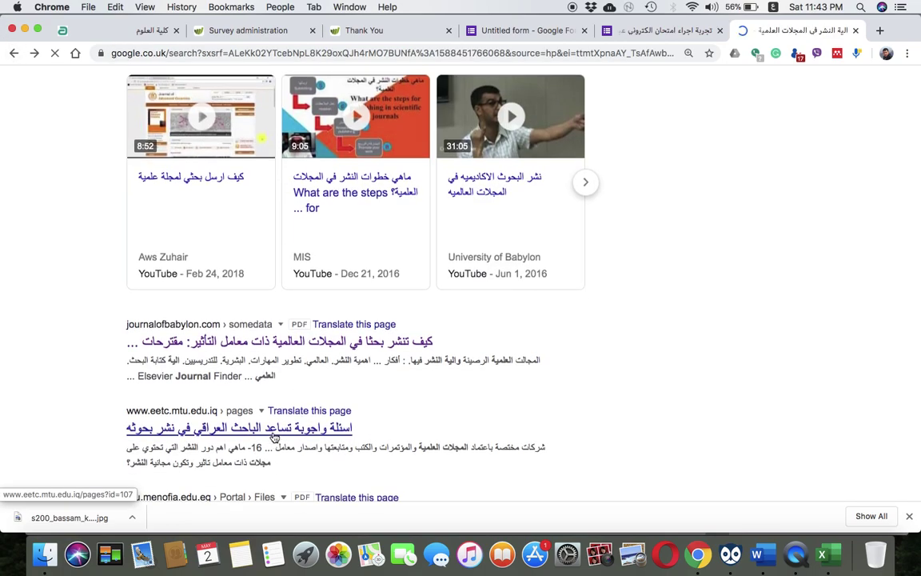
pyautogui.click(273, 432)
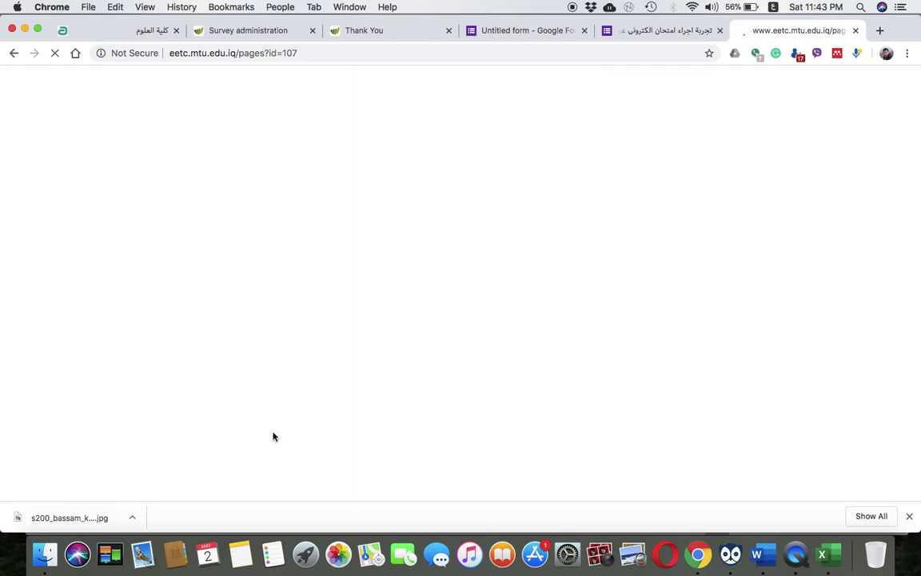
pyautogui.scroll(-5, 692, 497)
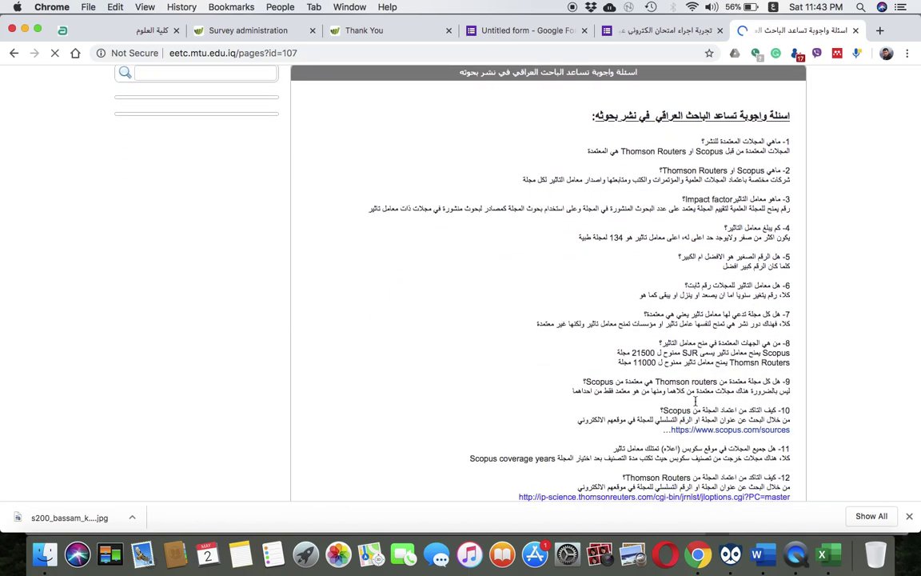
pyautogui.moveTo(569, 364); pyautogui.dragTo(787, 152)
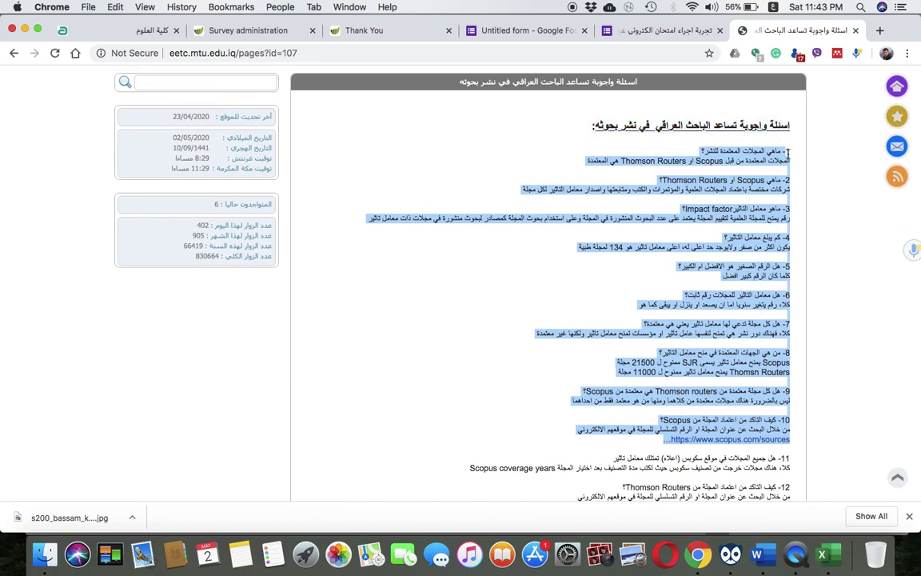
pyautogui.press('super+c')
pyautogui.click(632, 30)
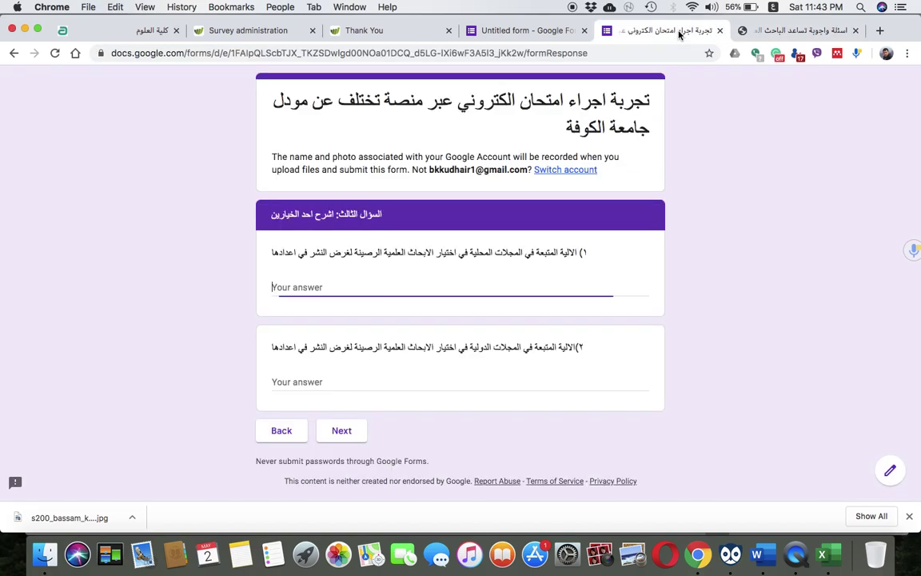
# Paste the copied journal text as the first explanation answer, keep only item 1, and continue
pyautogui.write('بايداينكزيكند')
pyautogui.press('BackSpace')
pyautogui.press('BackSpace')
pyautogui.press('BackSpace')
pyautogui.press('BackSpace')
pyautogui.press('super+v')
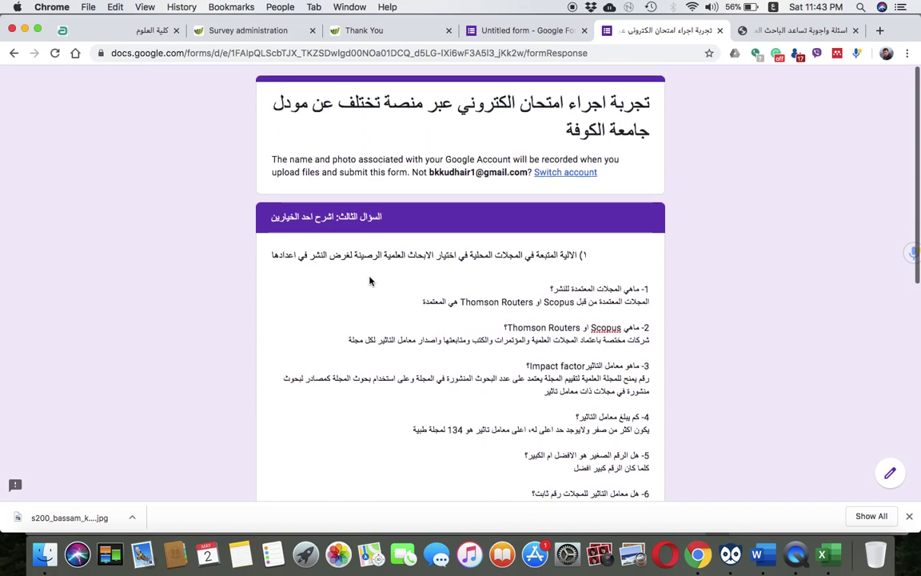
pyautogui.scroll(-5, 369, 279)
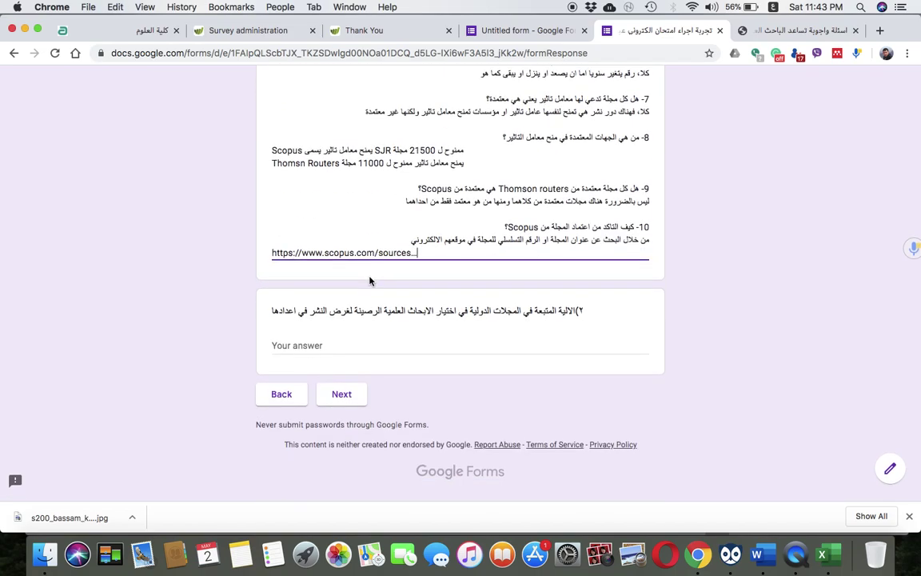
pyautogui.click(370, 280)
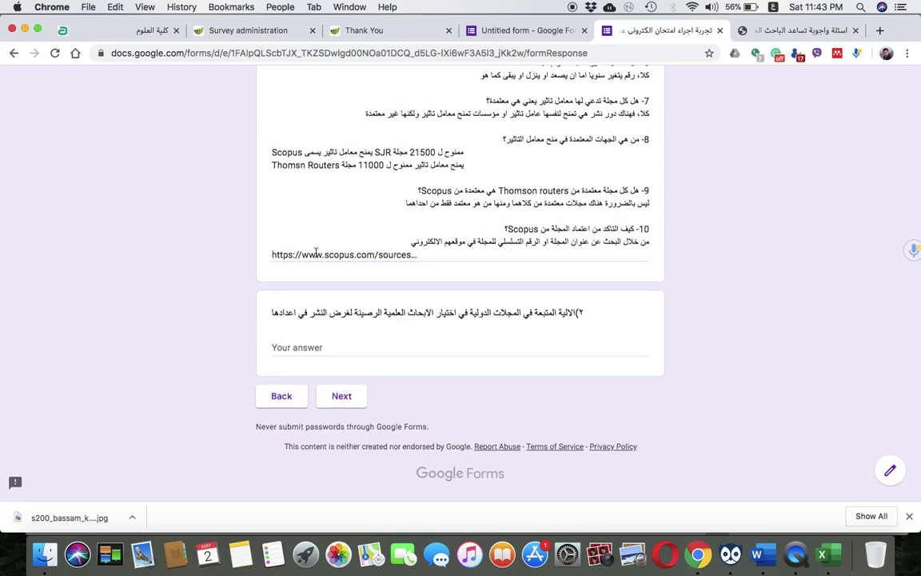
pyautogui.moveTo(421, 254); pyautogui.dragTo(520, 309)
pyautogui.press('BackSpace')
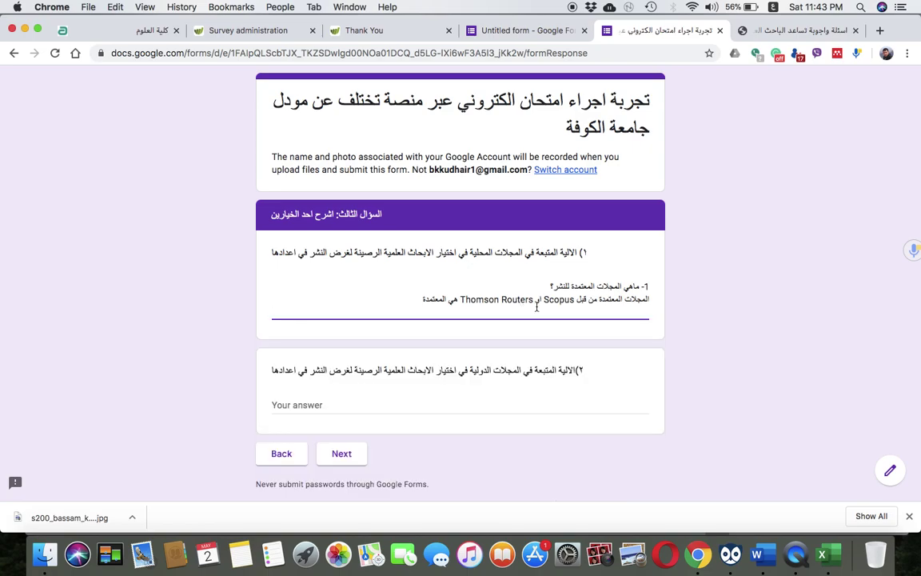
pyautogui.click(338, 455)
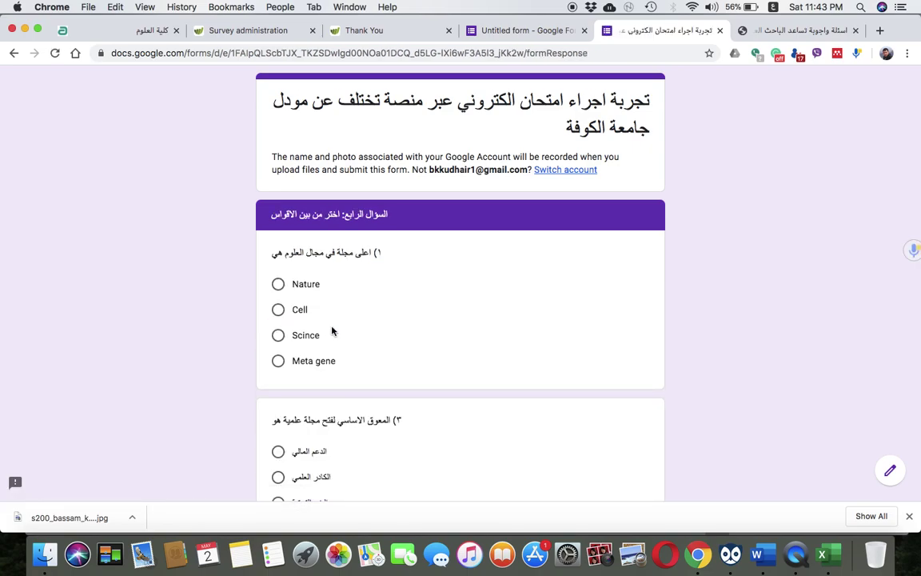
# Scroll through question 4 and continue to the question 5 section
pyautogui.scroll(-3, 333, 331)
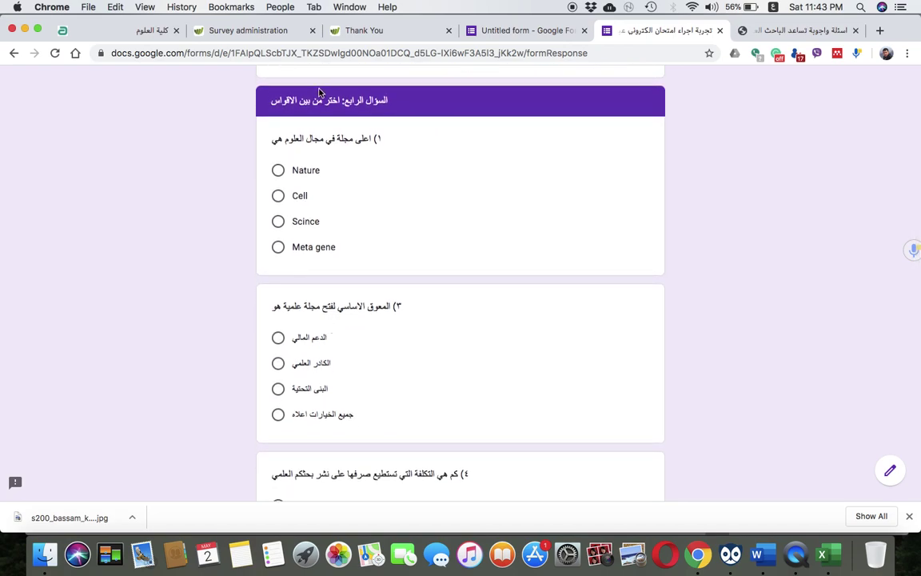
pyautogui.scroll(-3, 317, 428)
pyautogui.scroll(-5, 316, 427)
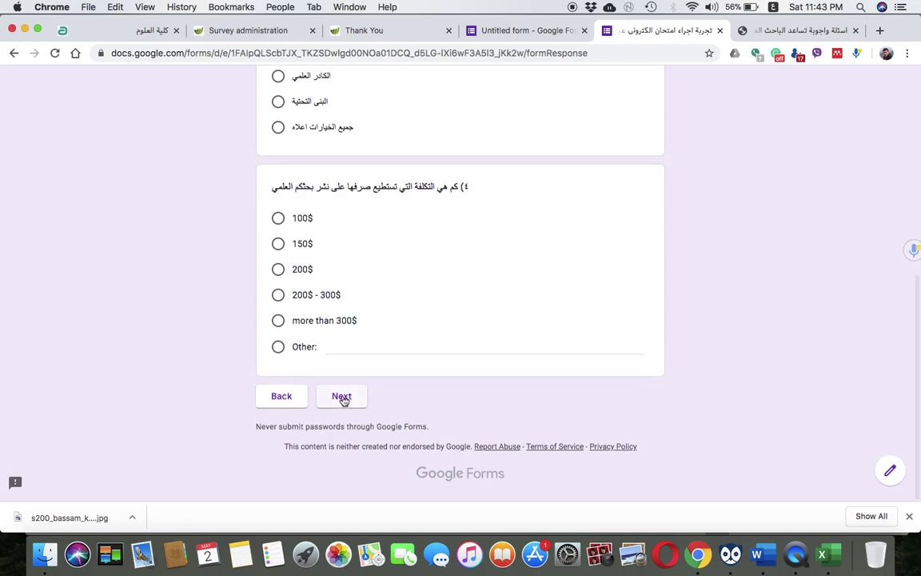
pyautogui.click(341, 398)
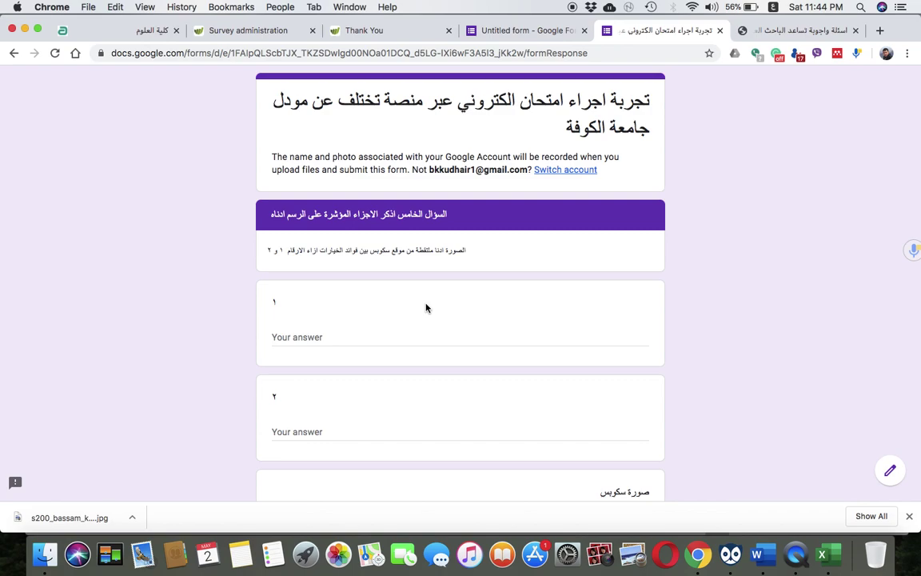
# Leave the question 5 answers blank, submit the test response, and return to the form editor
pyautogui.scroll(-8, 425, 308)
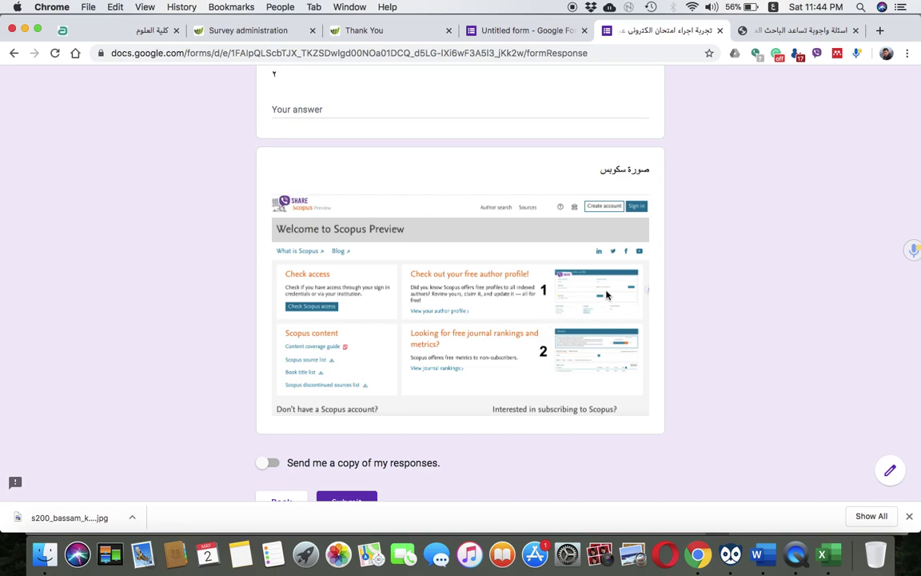
pyautogui.scroll(7, 584, 292)
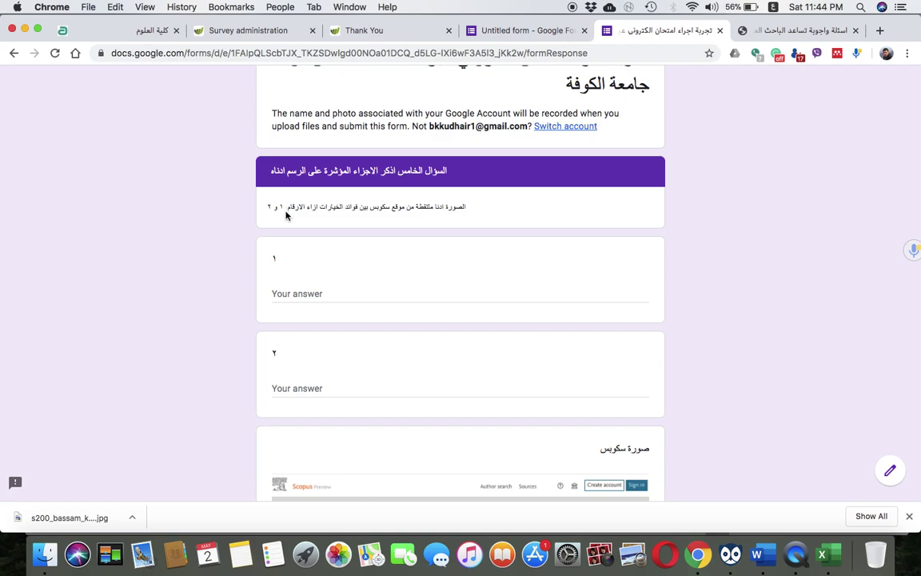
pyautogui.scroll(-10, 286, 215)
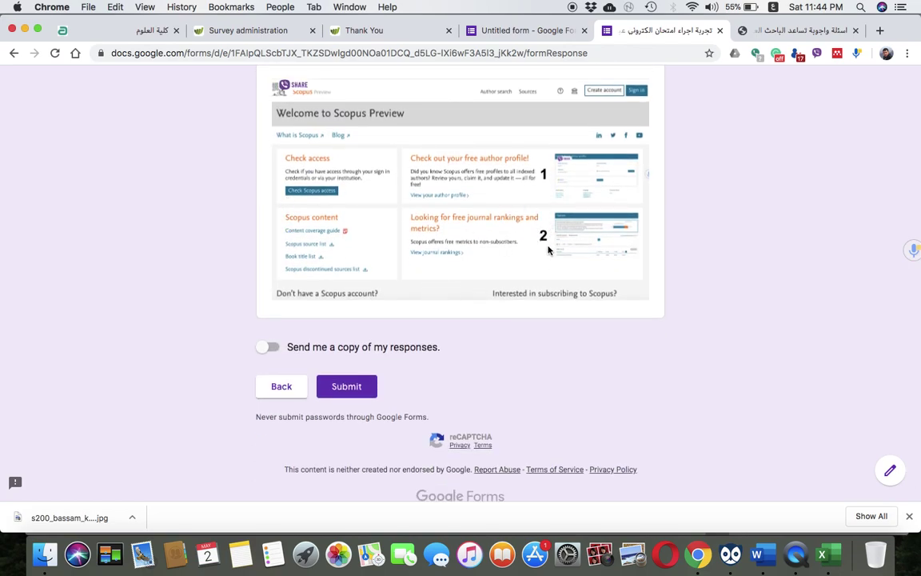
pyautogui.scroll(2, 497, 260)
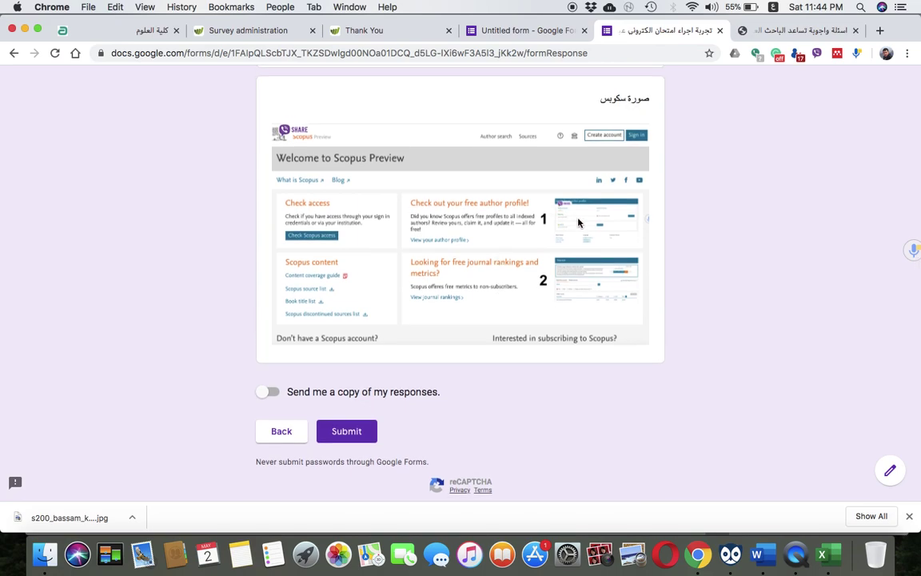
pyautogui.scroll(8, 527, 256)
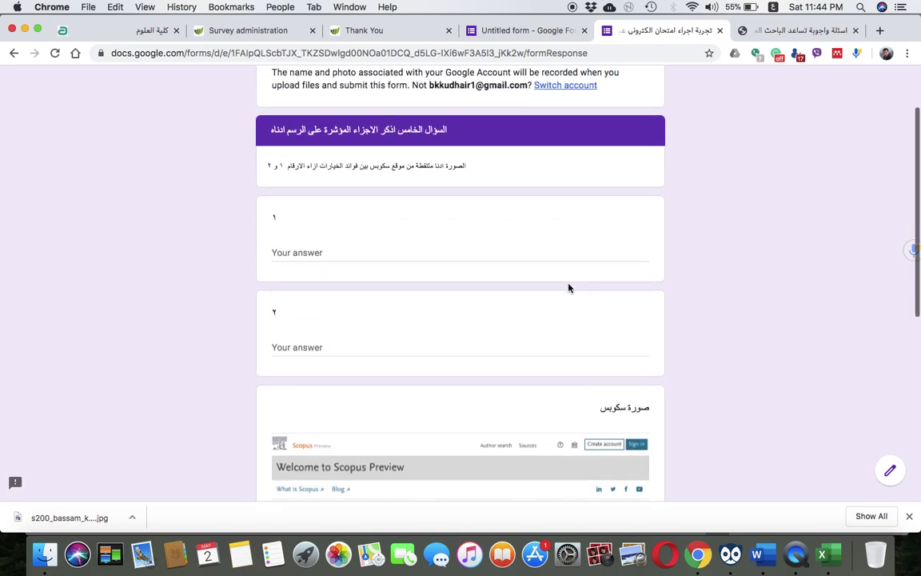
pyautogui.click(294, 253)
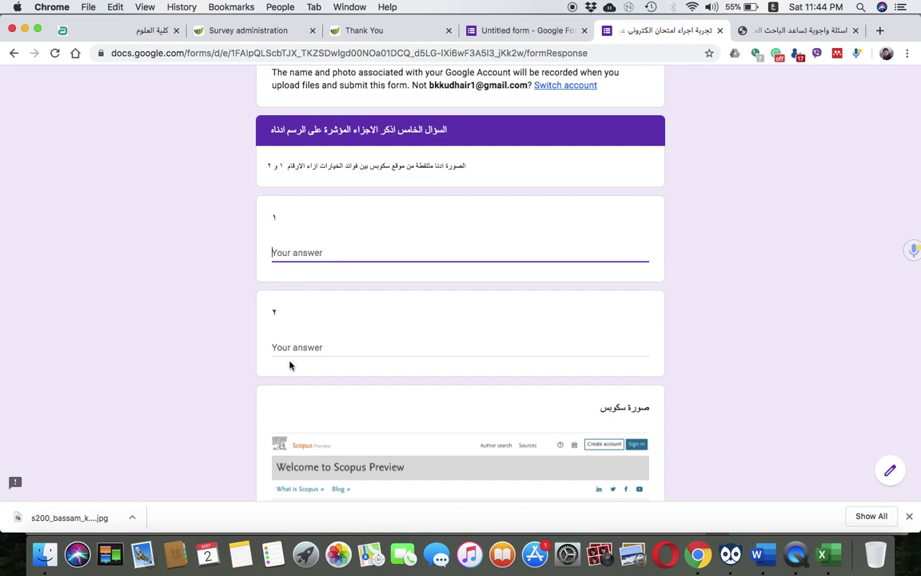
pyautogui.click(292, 347)
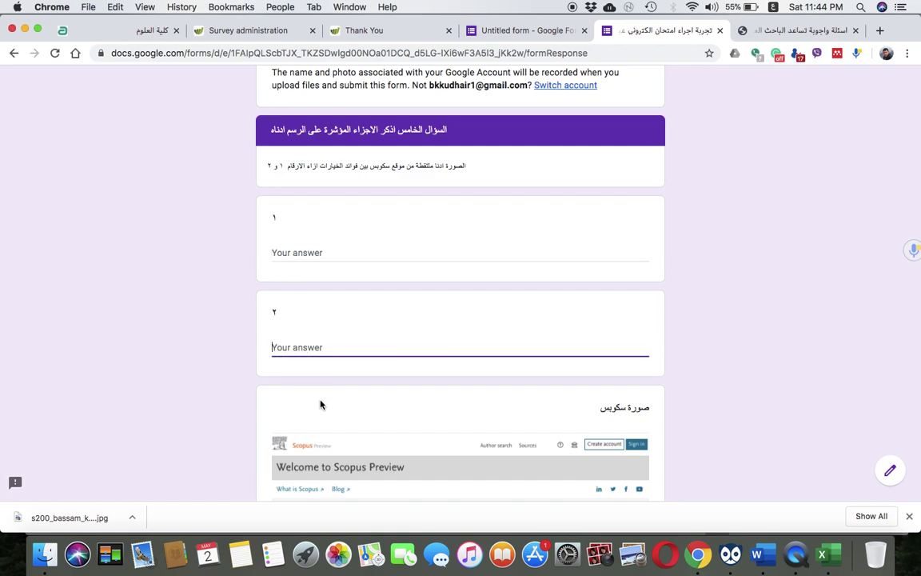
pyautogui.scroll(-10, 316, 393)
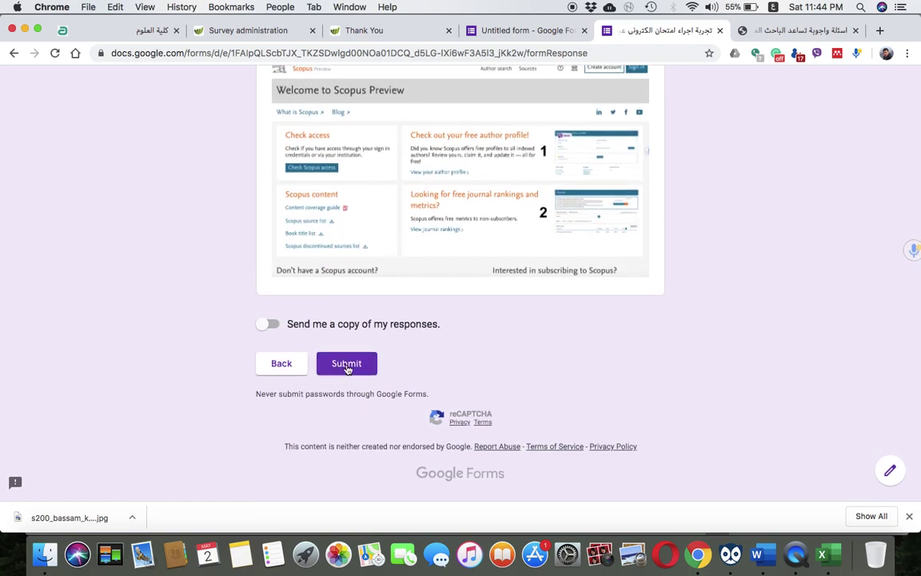
pyautogui.click(347, 367)
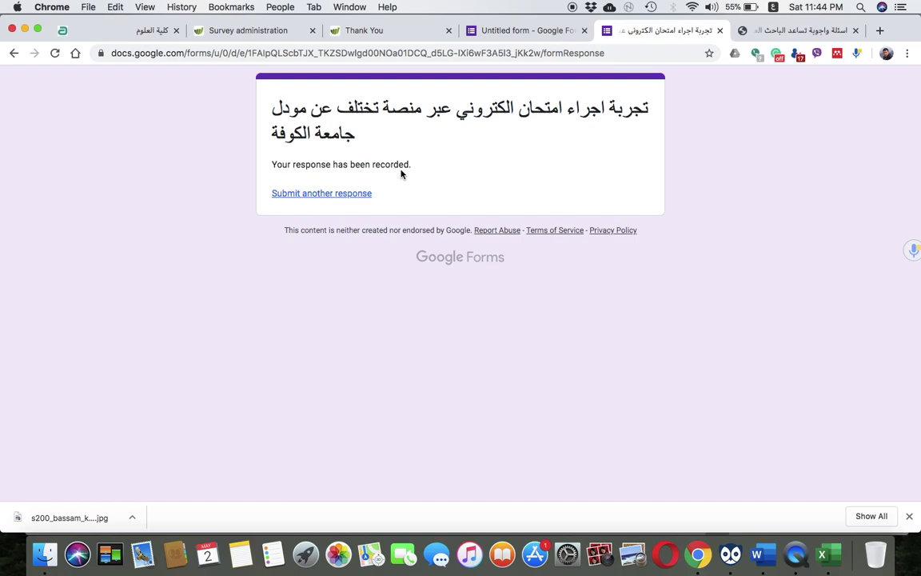
pyautogui.click(515, 32)
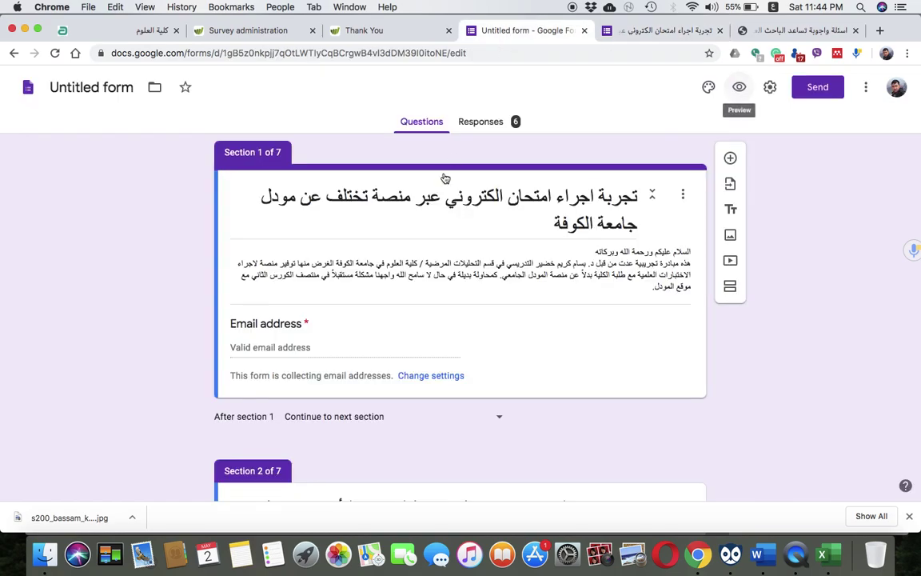
pyautogui.click(489, 124)
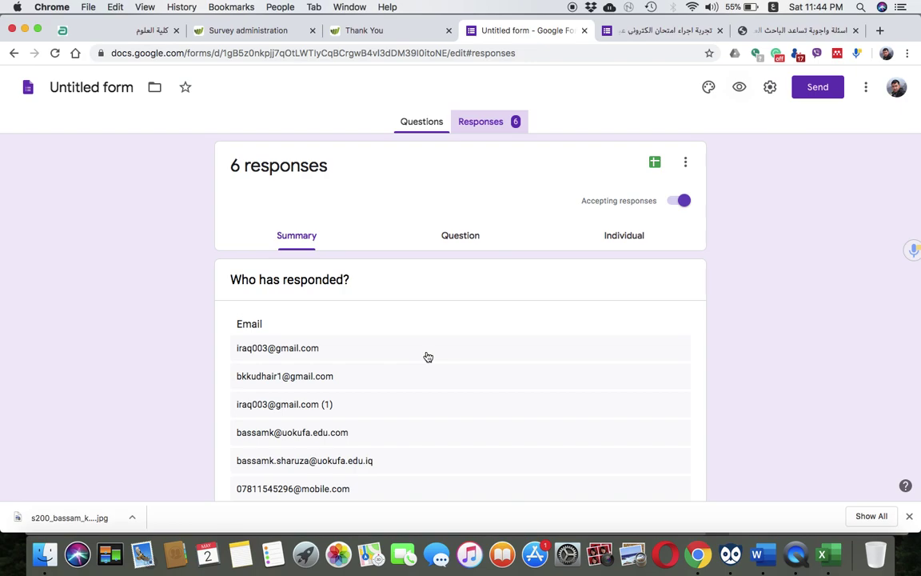
pyautogui.scroll(-3, 427, 356)
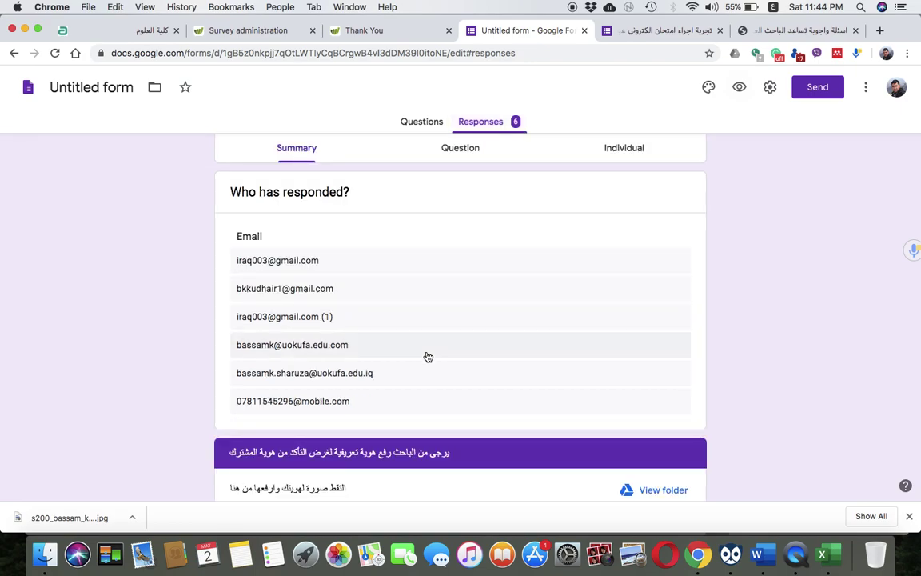
pyautogui.scroll(2, 427, 357)
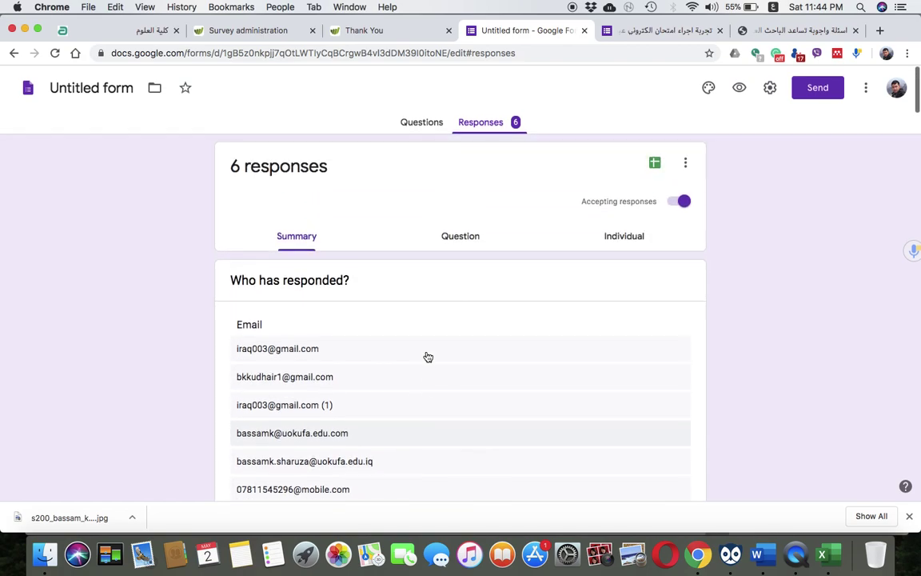
pyautogui.scroll(-5, 428, 357)
pyautogui.scroll(2, 426, 355)
pyautogui.scroll(3, 427, 356)
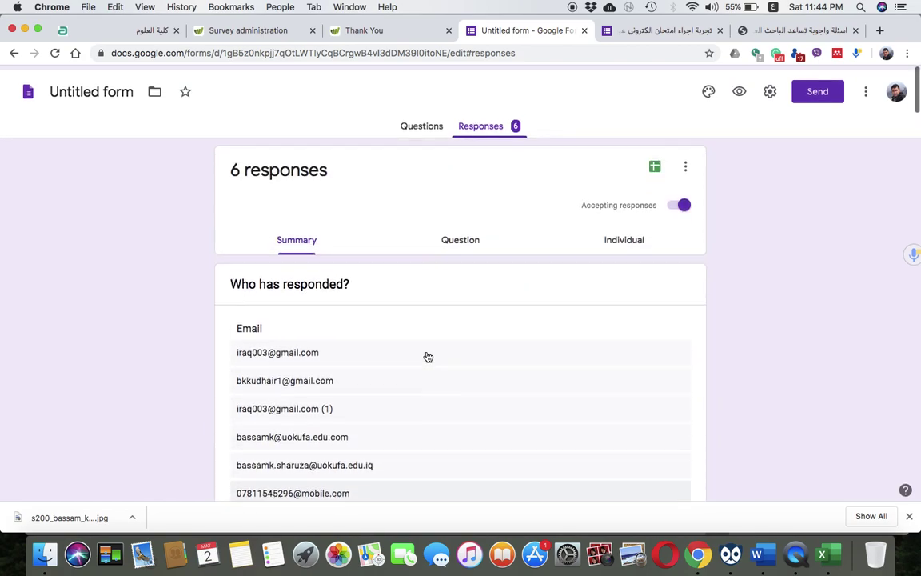
pyautogui.scroll(-1, 427, 356)
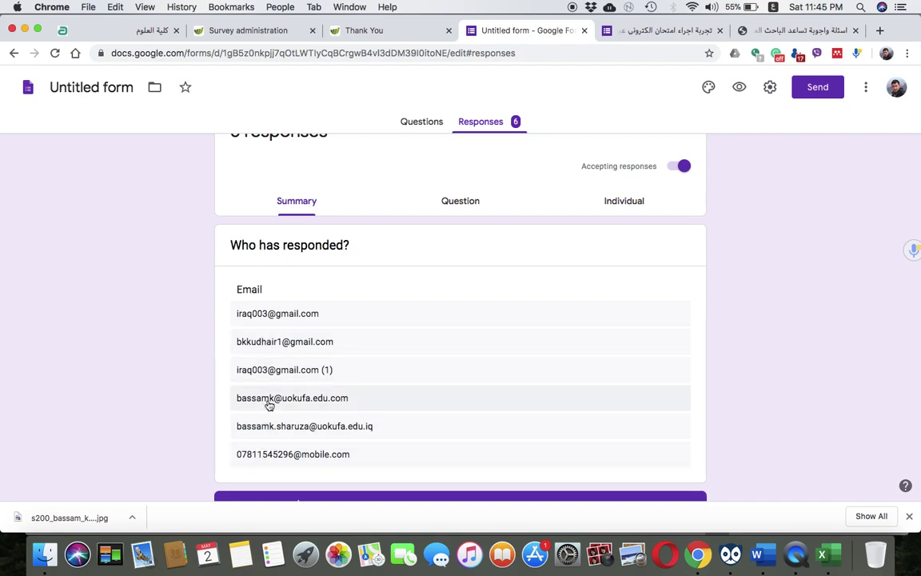
pyautogui.scroll(-3, 270, 424)
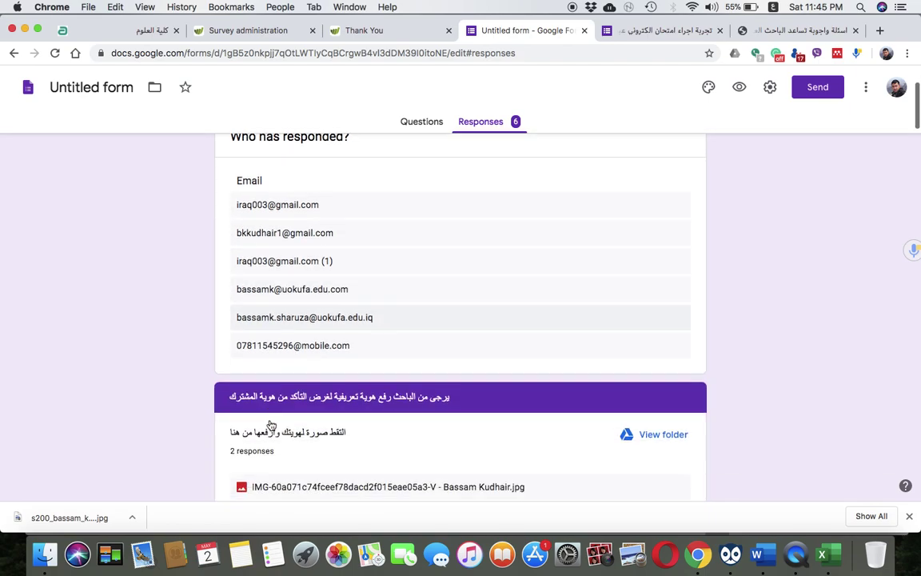
pyautogui.scroll(1, 270, 424)
pyautogui.scroll(-2, 270, 424)
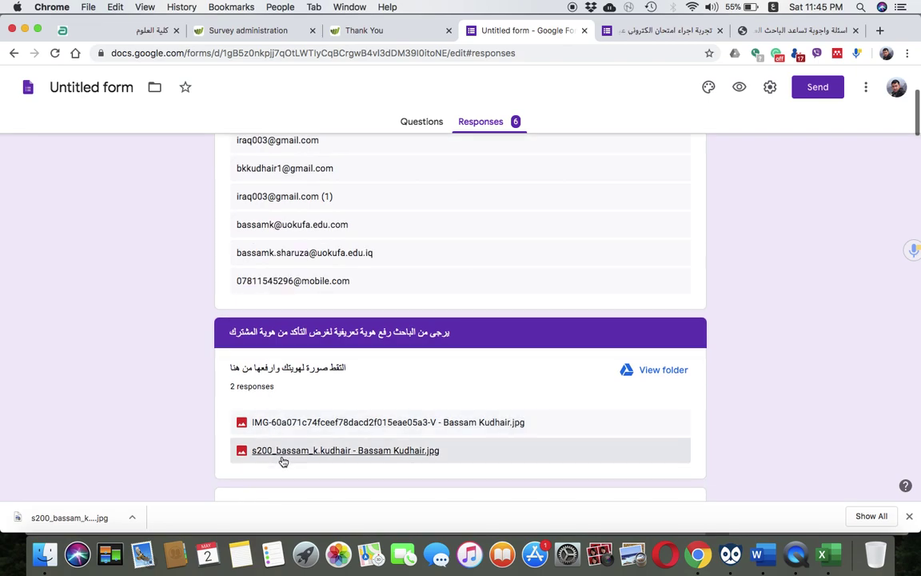
pyautogui.scroll(2, 272, 423)
pyautogui.scroll(1, 312, 417)
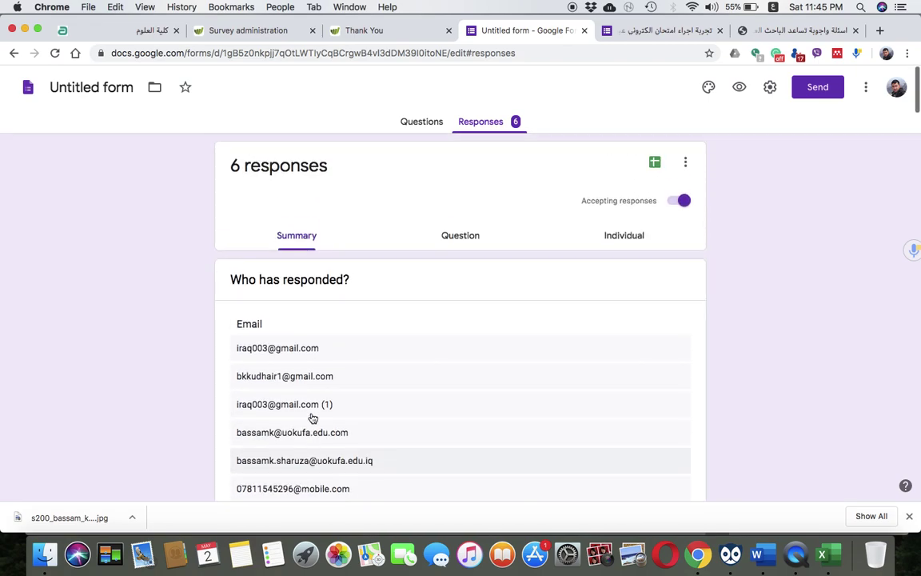
pyautogui.scroll(-1, 335, 440)
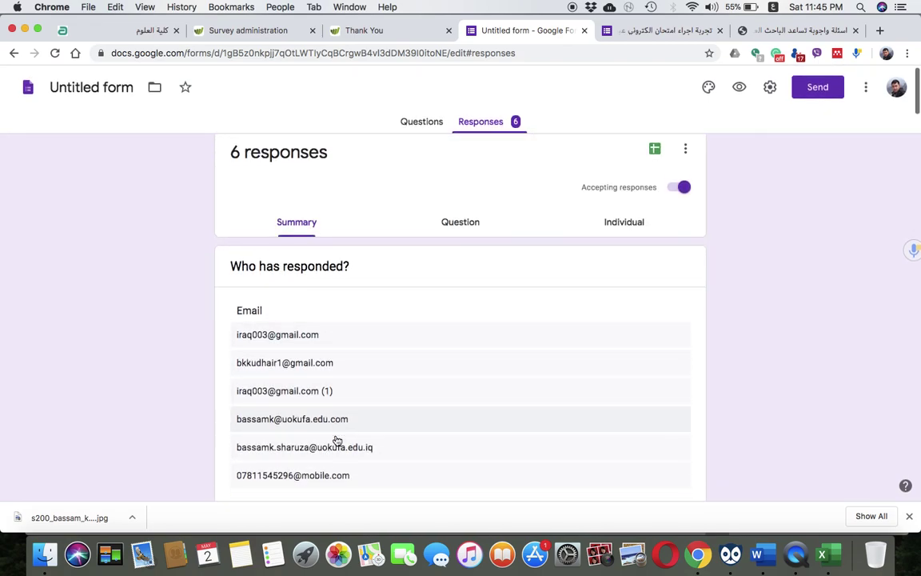
pyautogui.scroll(1, 335, 439)
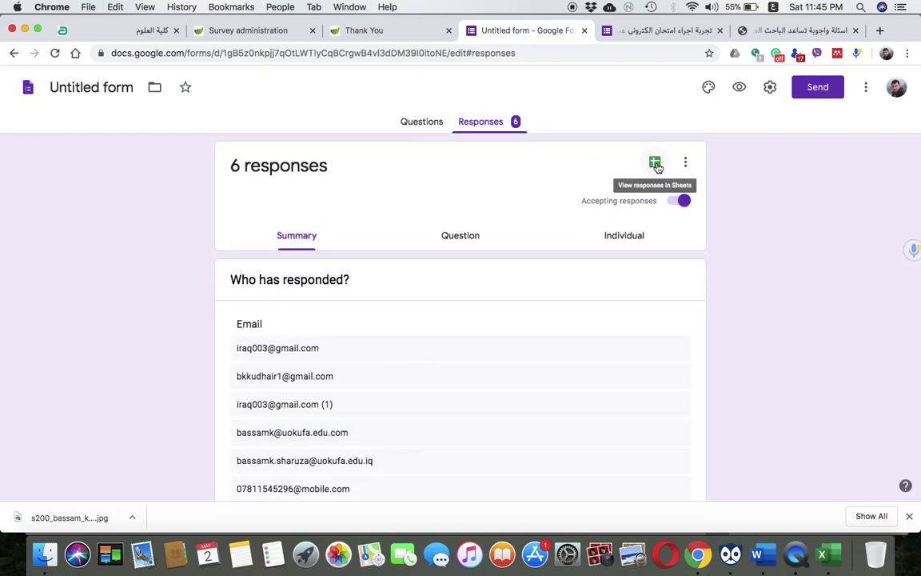
# Open the responses in Sheets, autofit column C, and open C5's uploaded-file Drive link
pyautogui.click(654, 164)
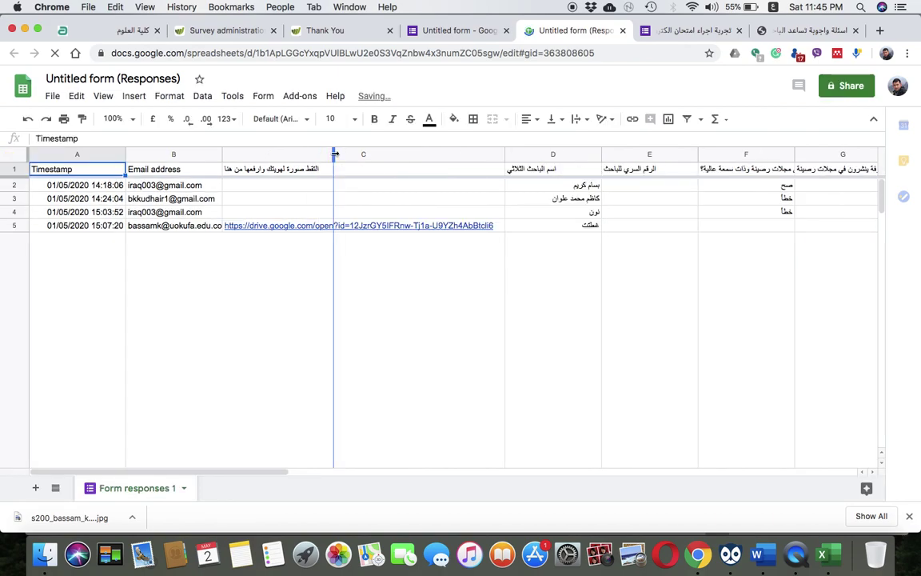
pyautogui.doubleClick(328, 154)
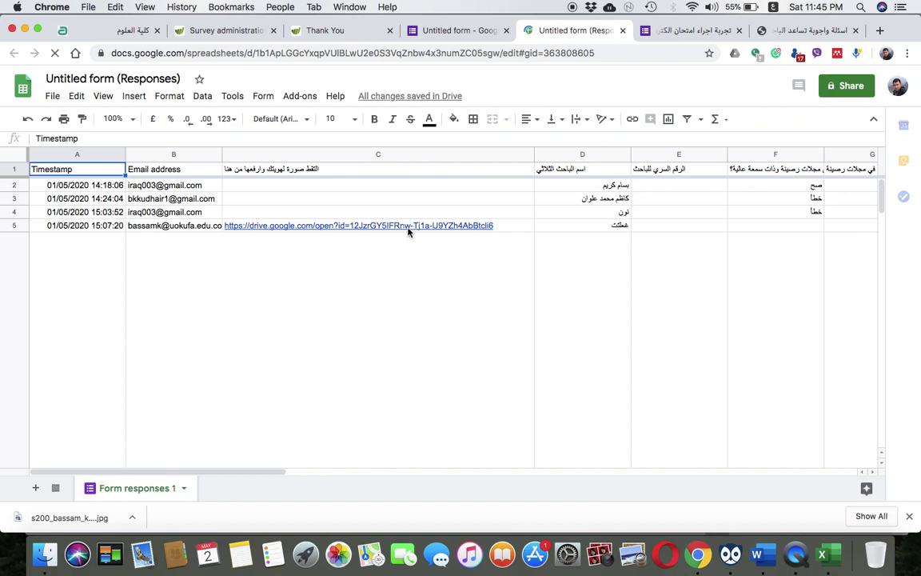
pyautogui.moveTo(408, 231)
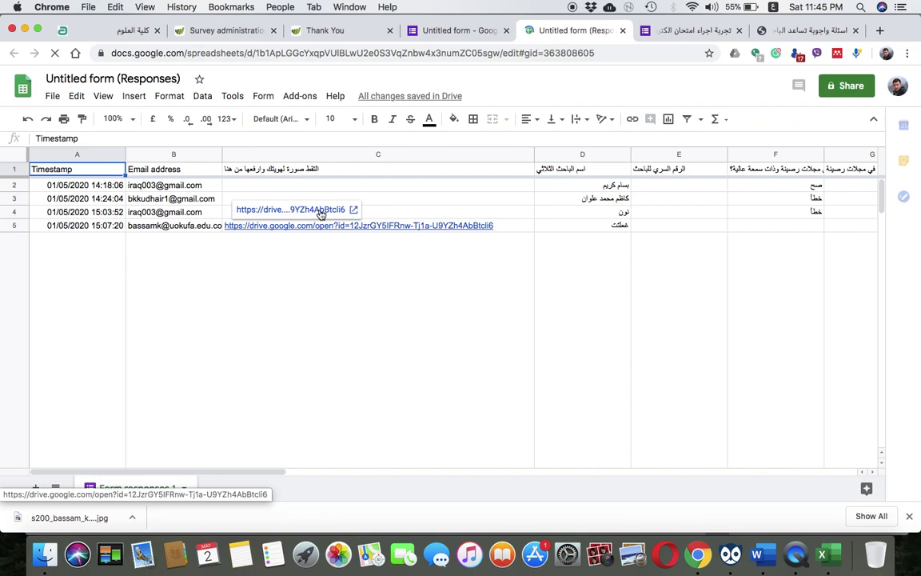
pyautogui.click(320, 213)
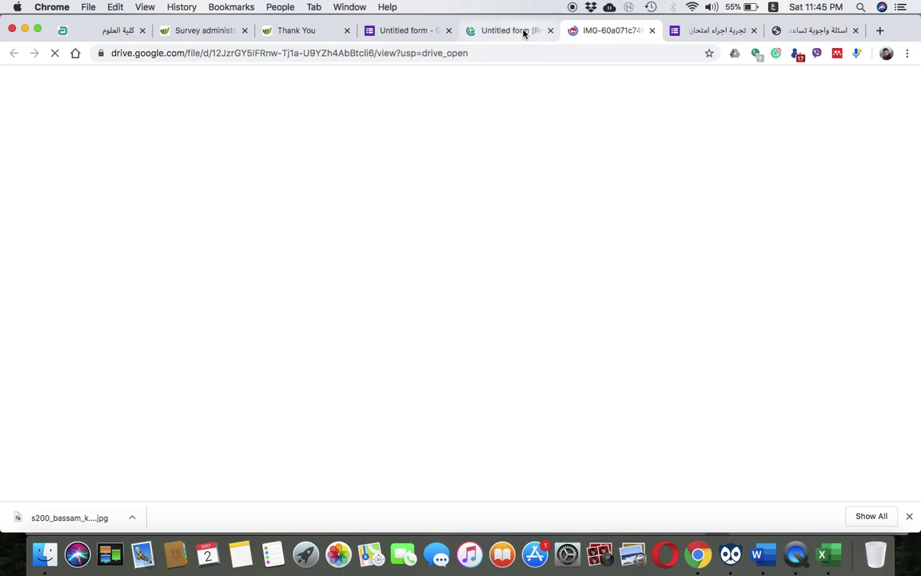
# Compare the uploaded IMG in the Drive viewer with the responses spreadsheet, ending on the spreadsheet
pyautogui.click(523, 31)
pyautogui.click(600, 32)
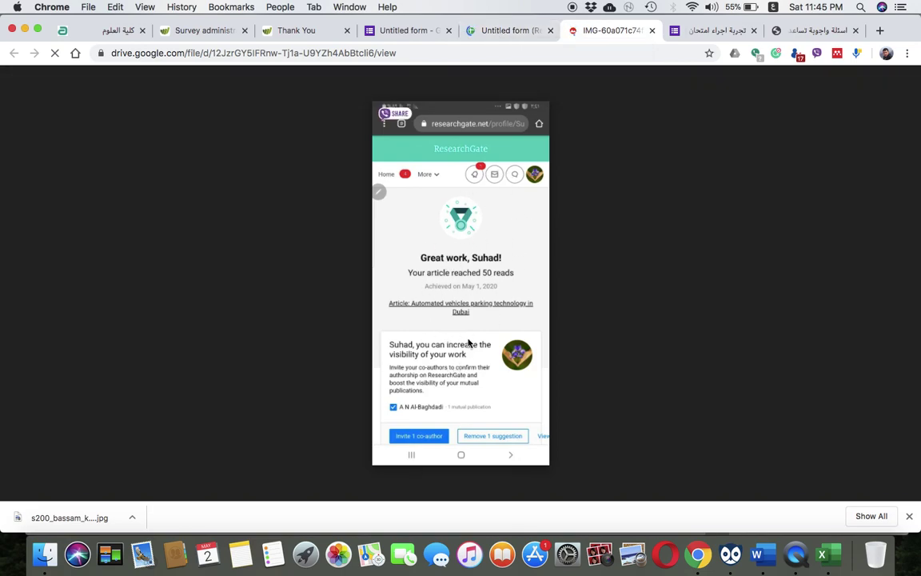
pyautogui.click(505, 32)
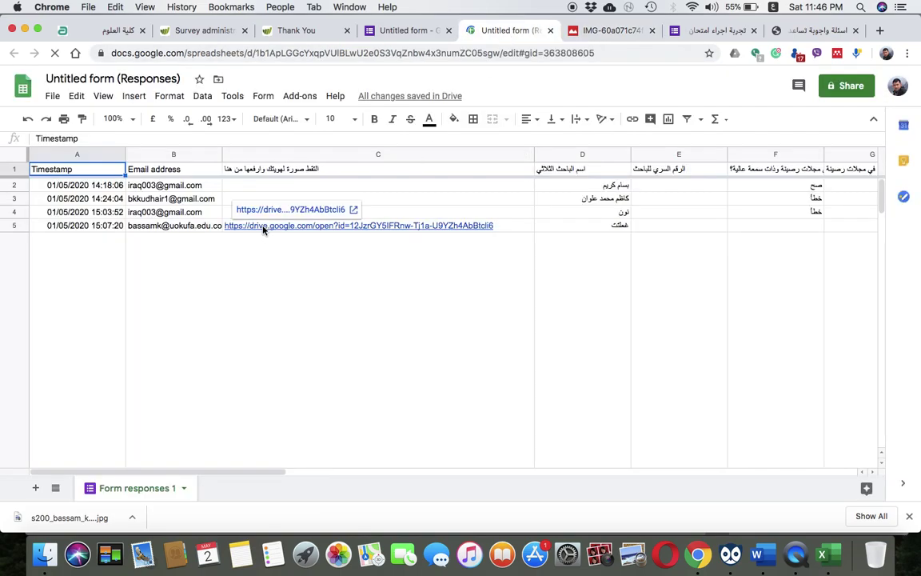
pyautogui.click(612, 30)
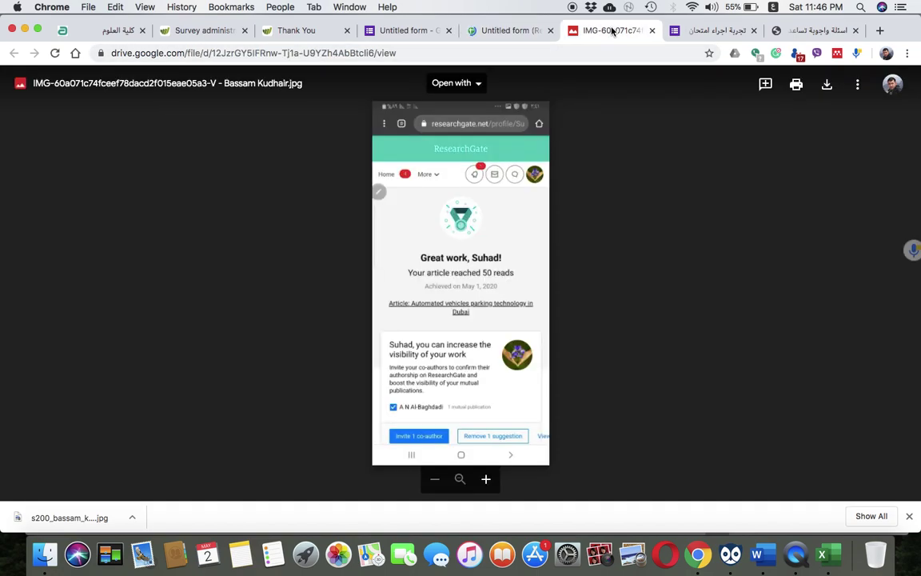
pyautogui.click(488, 31)
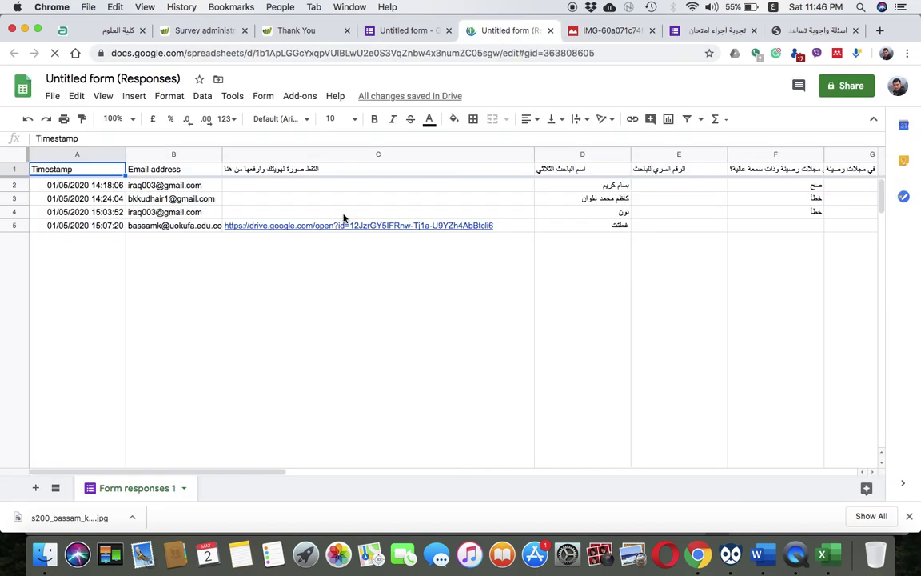
# Scroll across the responses sheet's answer columns, then go back to the 6-response form summary
pyautogui.hscroll(10, 511, 277)
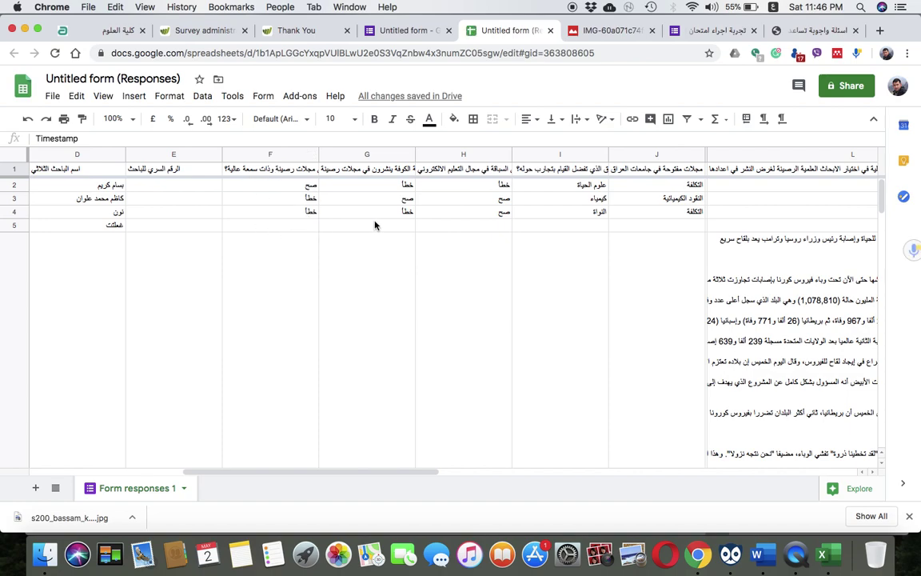
pyautogui.hscroll(2, 606, 238)
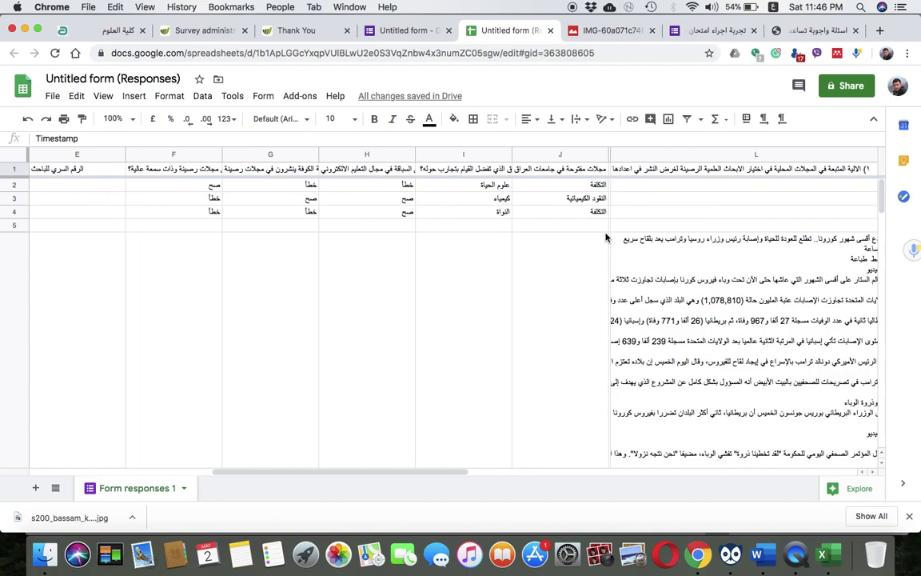
pyautogui.hscroll(3, 605, 237)
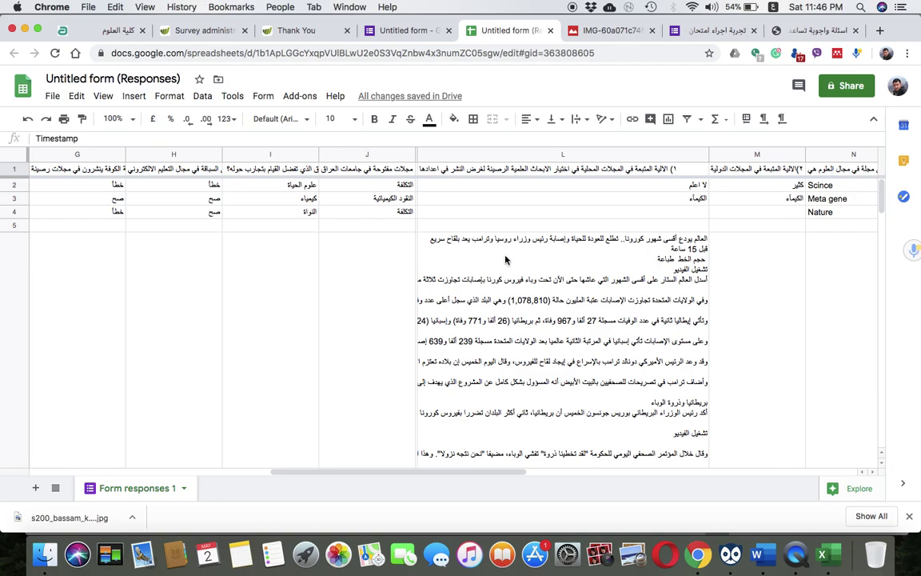
pyautogui.scroll(-3, 505, 259)
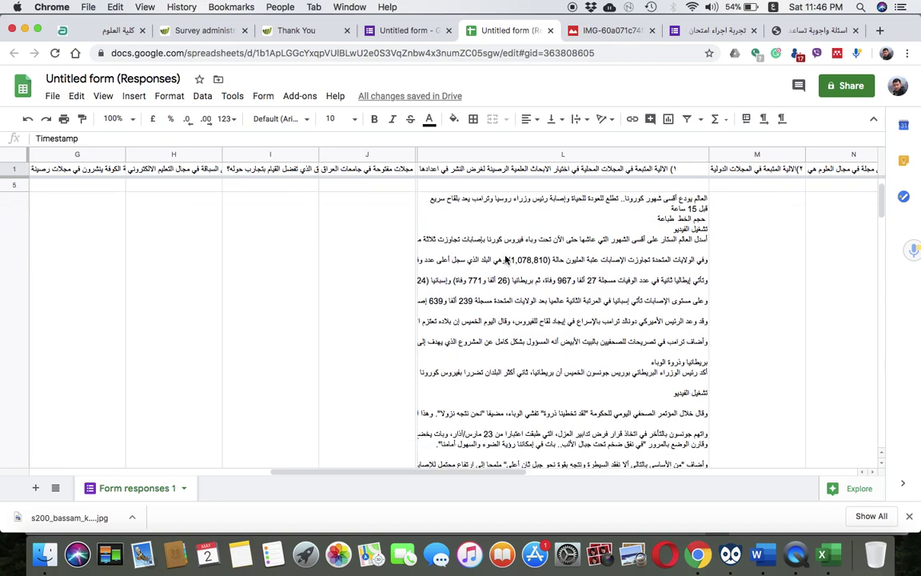
pyautogui.scroll(-5, 506, 259)
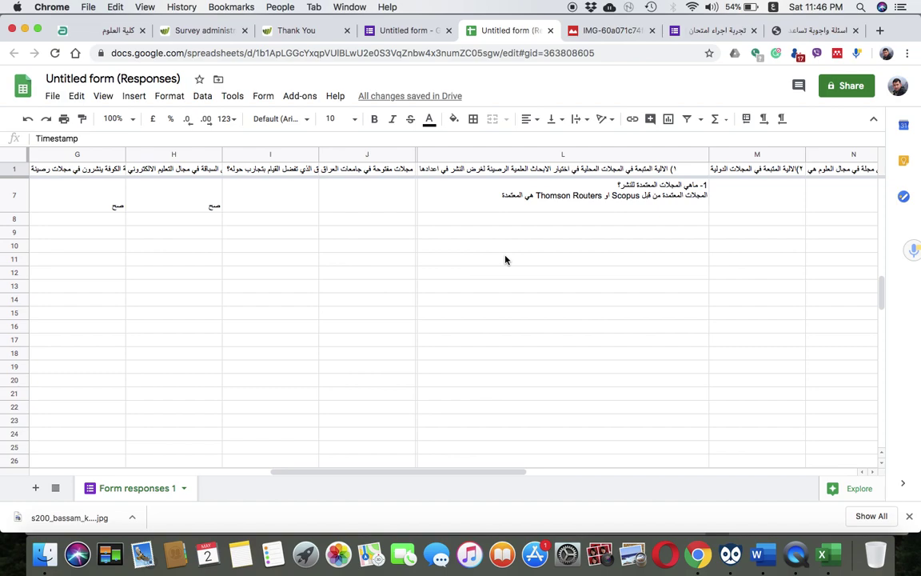
pyautogui.scroll(2, 505, 259)
pyautogui.scroll(1, 505, 259)
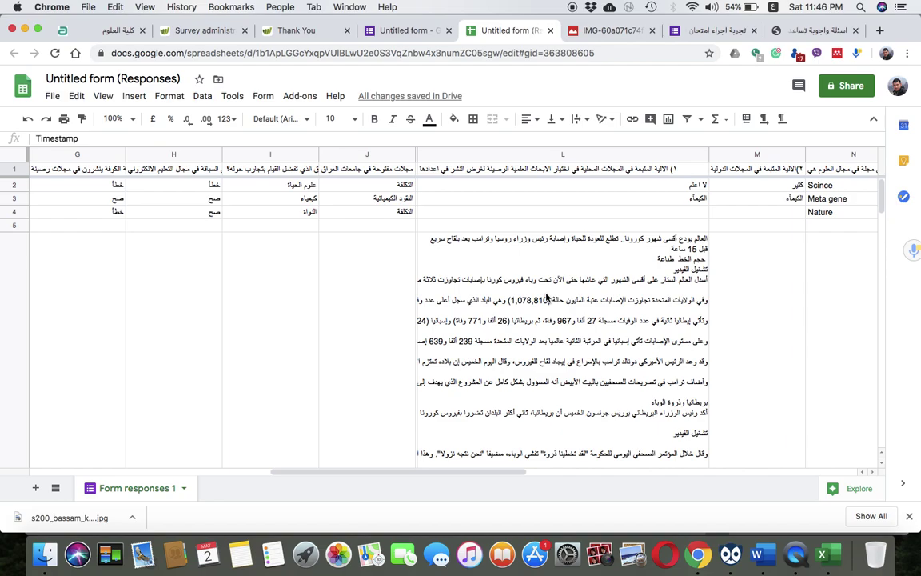
pyautogui.hscroll(2, 546, 298)
pyautogui.hscroll(5, 809, 192)
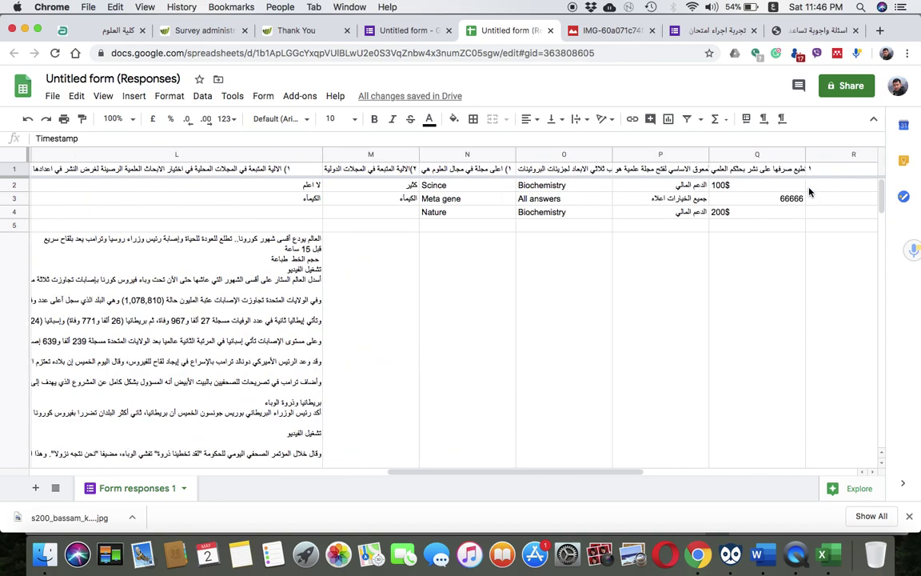
pyautogui.hscroll(-10, 741, 251)
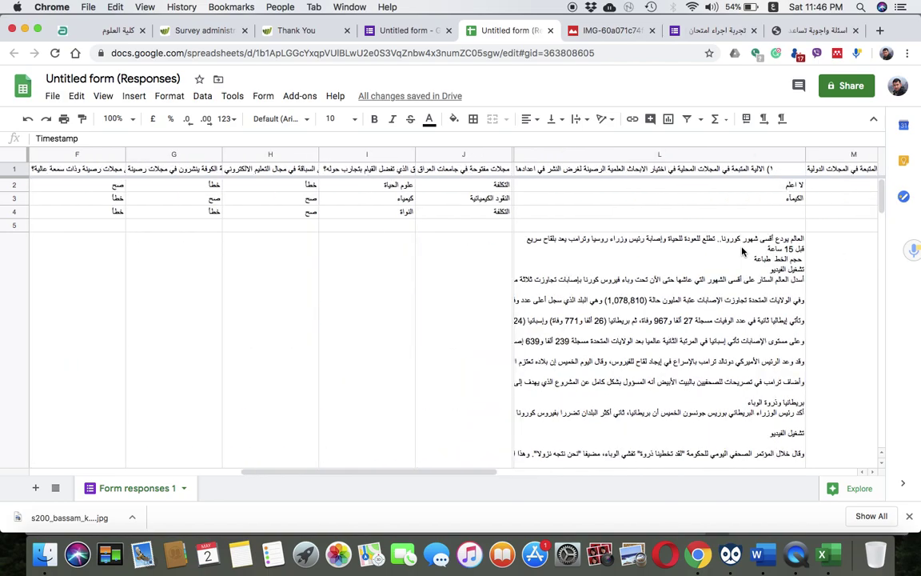
pyautogui.click(430, 35)
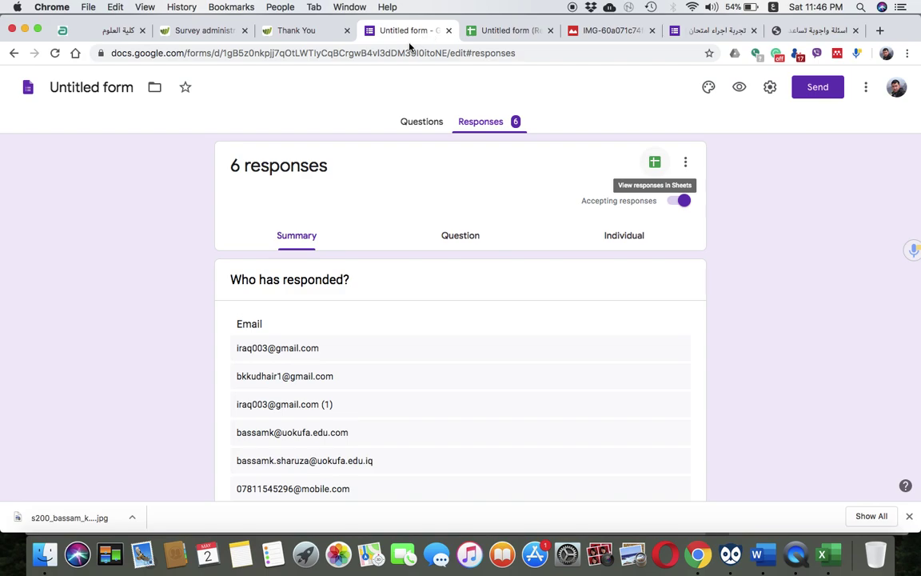
# Switch to the Questions editor, scroll through all seven exam sections, then select the page address
pyautogui.click(432, 127)
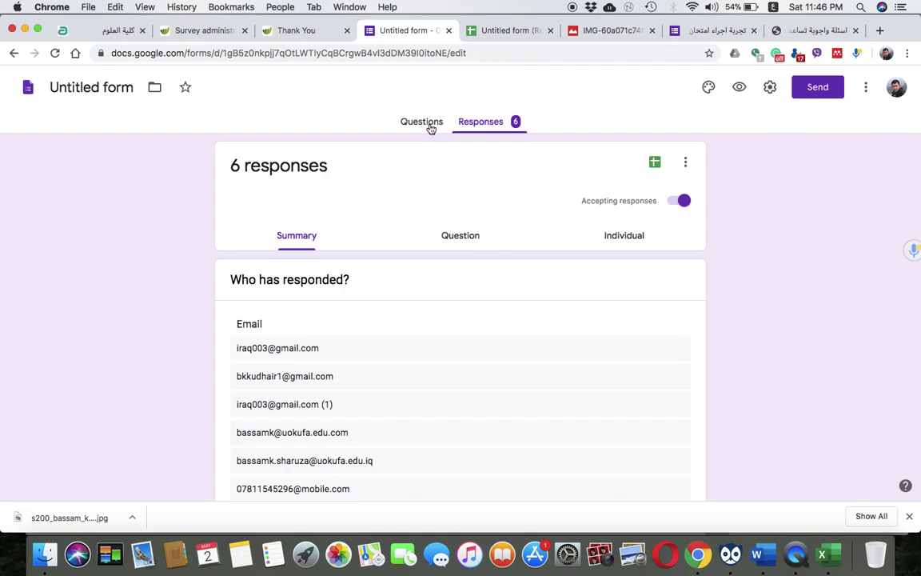
pyautogui.scroll(-10, 440, 466)
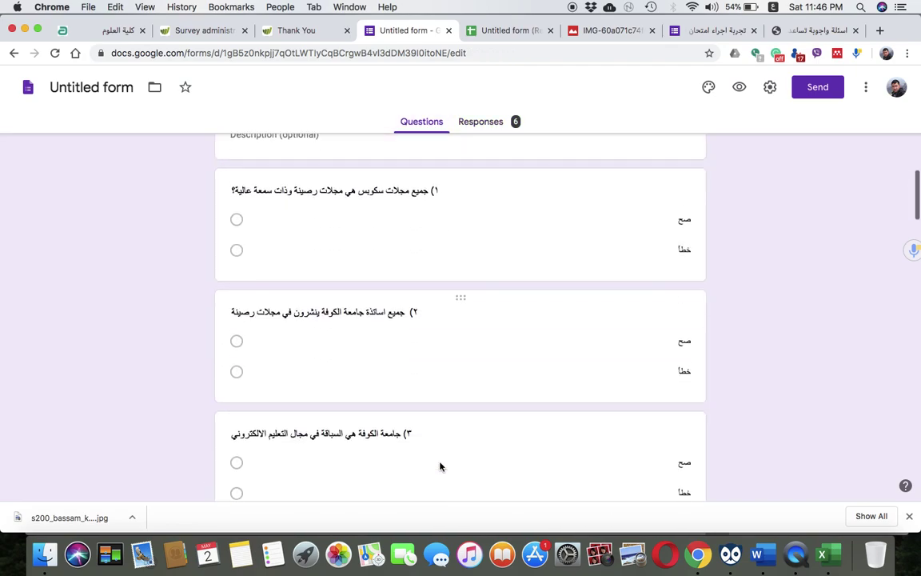
pyautogui.scroll(-5, 439, 466)
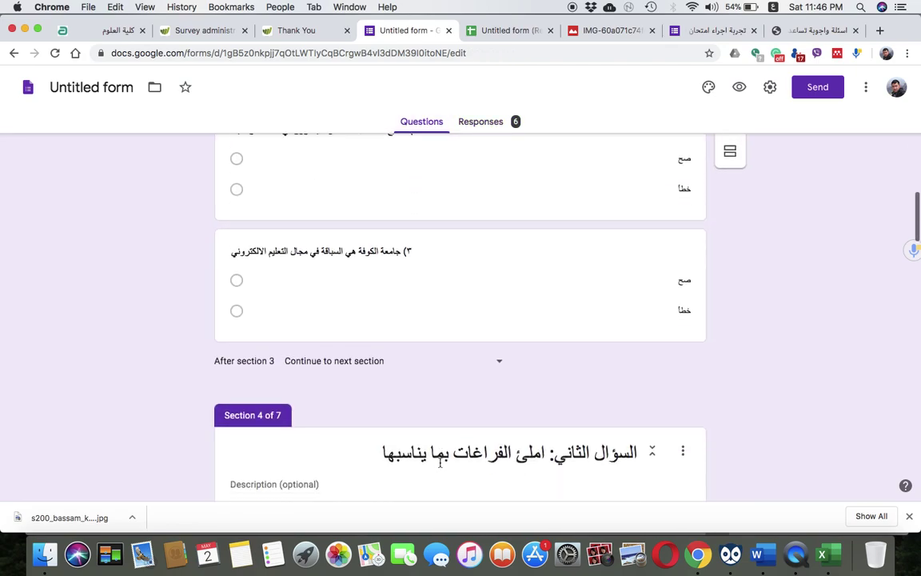
pyautogui.scroll(-3, 321, 436)
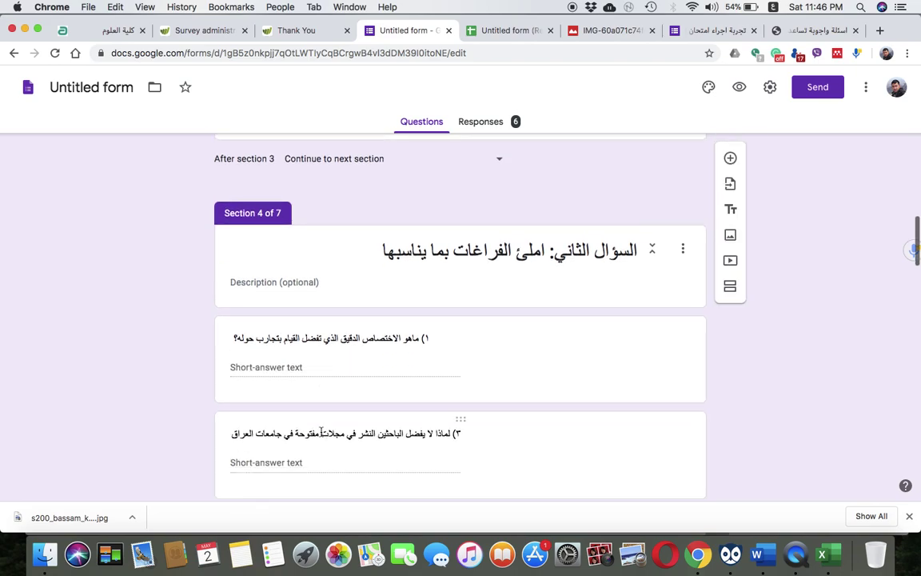
pyautogui.scroll(-10, 407, 389)
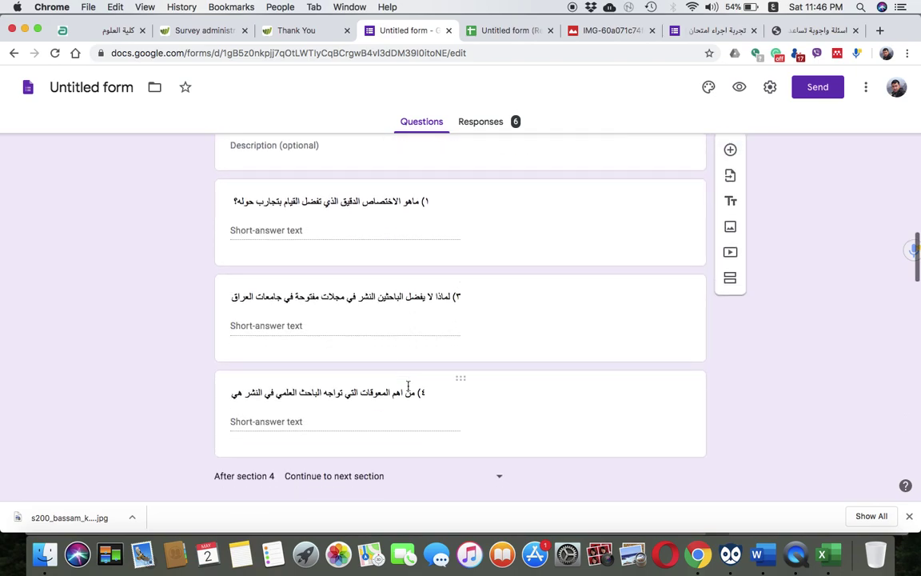
pyautogui.scroll(20, 408, 390)
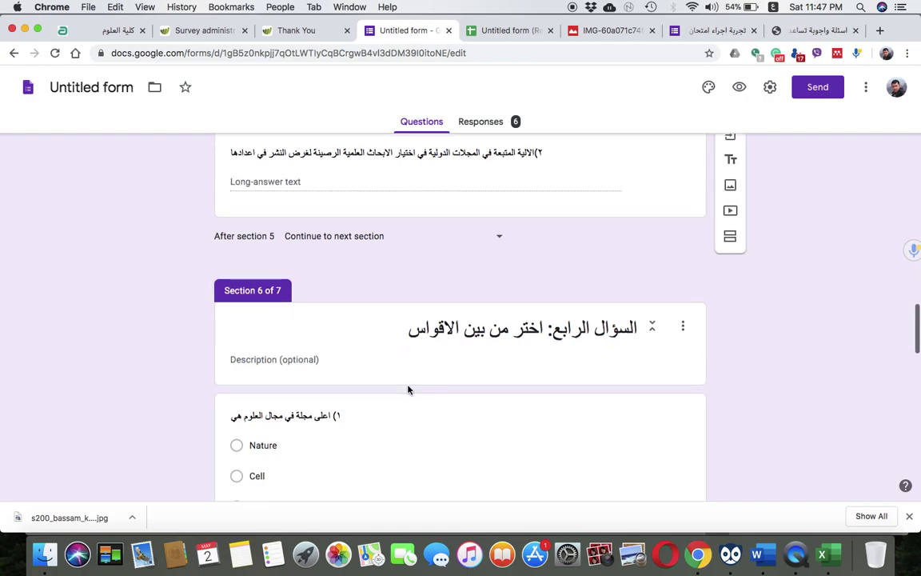
pyautogui.scroll(-6, 299, 463)
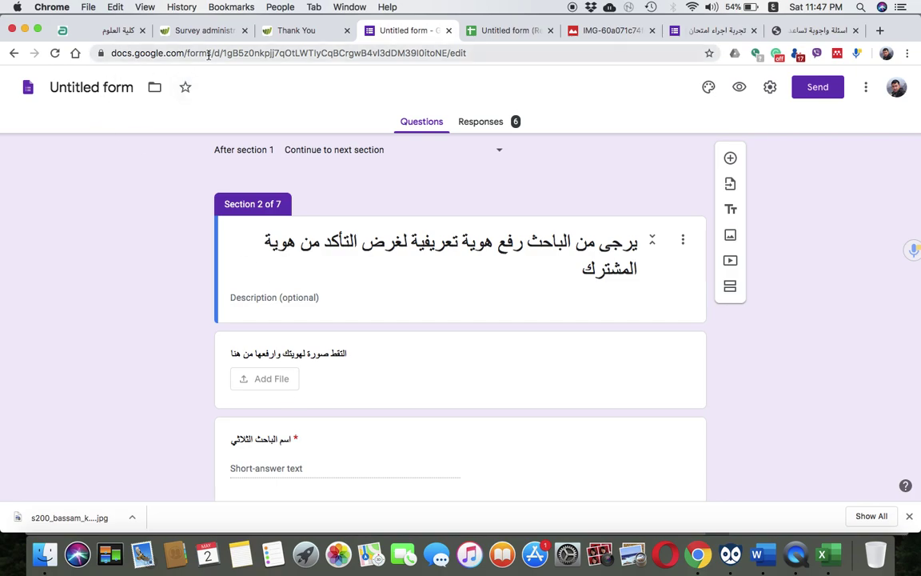
pyautogui.click(209, 54)
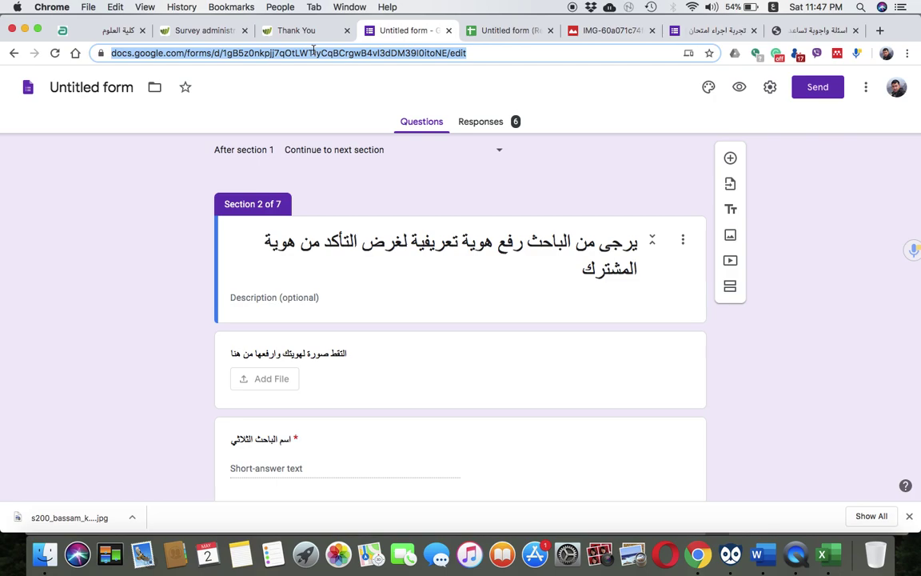
# Switch input to U.S. English, search 'google form' and open the Google Forms about page
pyautogui.write('ؤ')
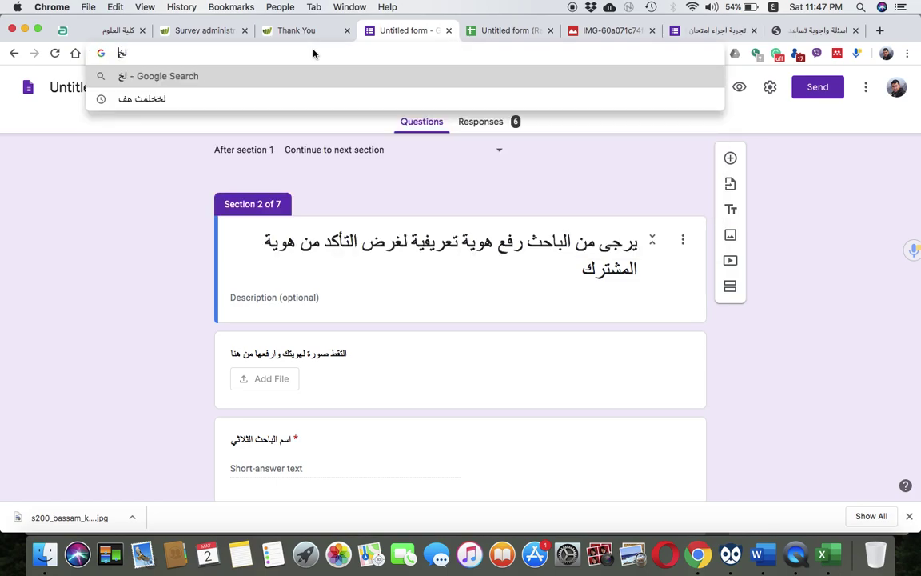
pyautogui.press('BackSpace')
pyautogui.click(773, 7)
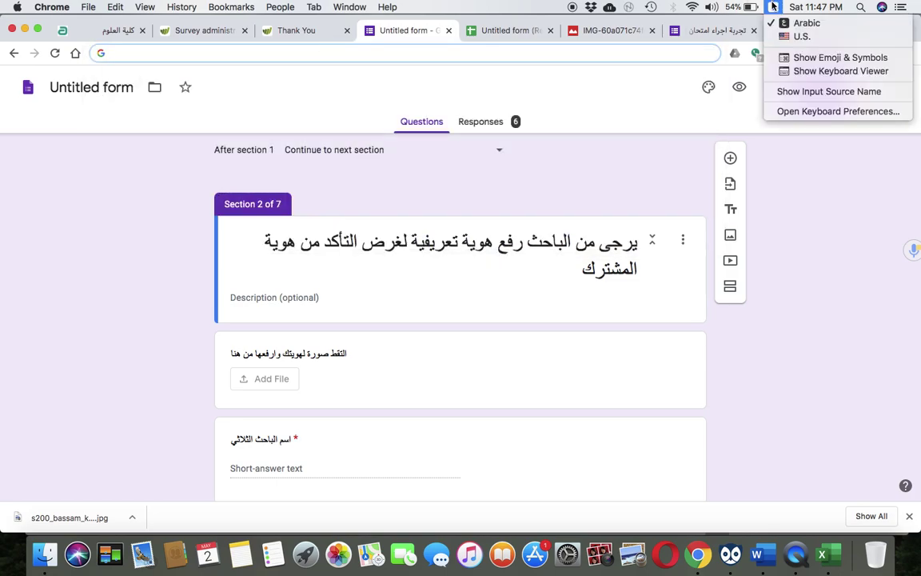
pyautogui.click(779, 35)
pyautogui.write('googl')
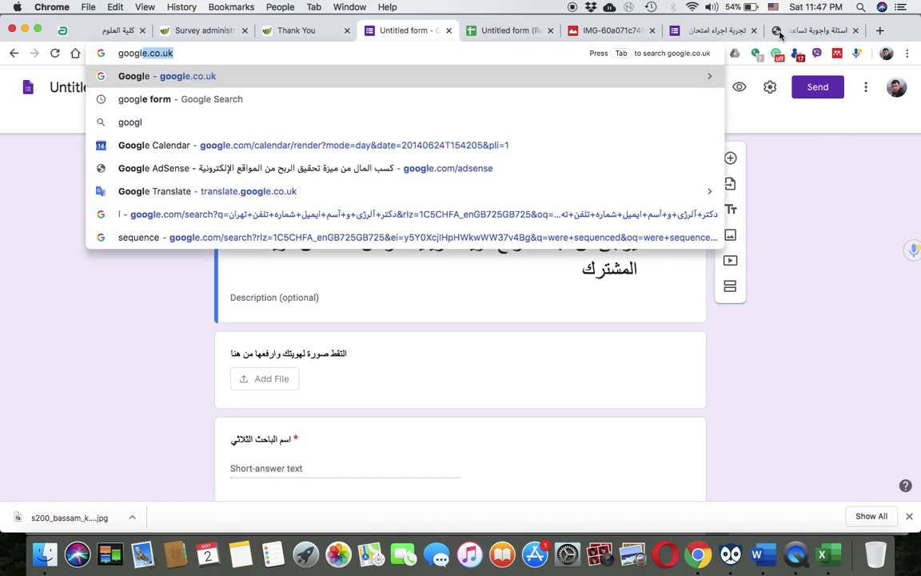
pyautogui.write('e form')
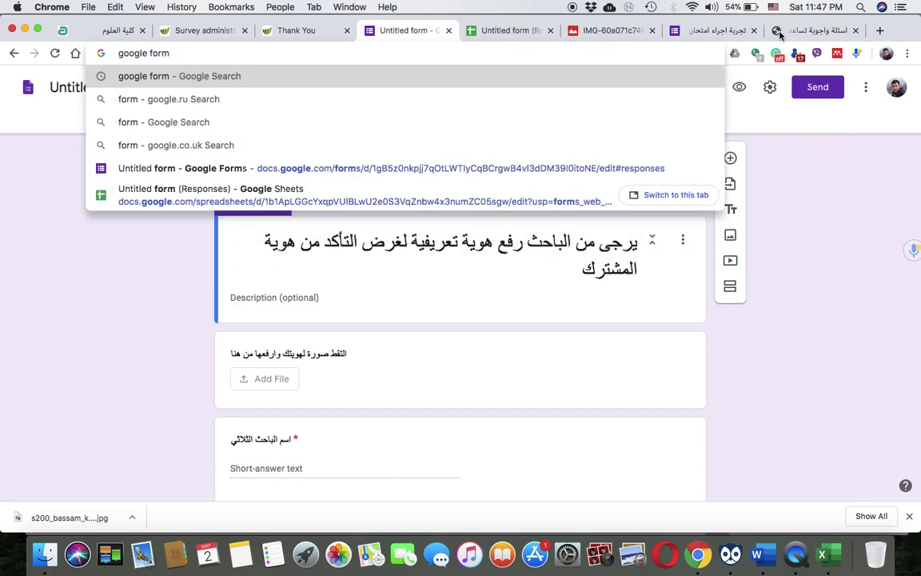
pyautogui.press('Return')
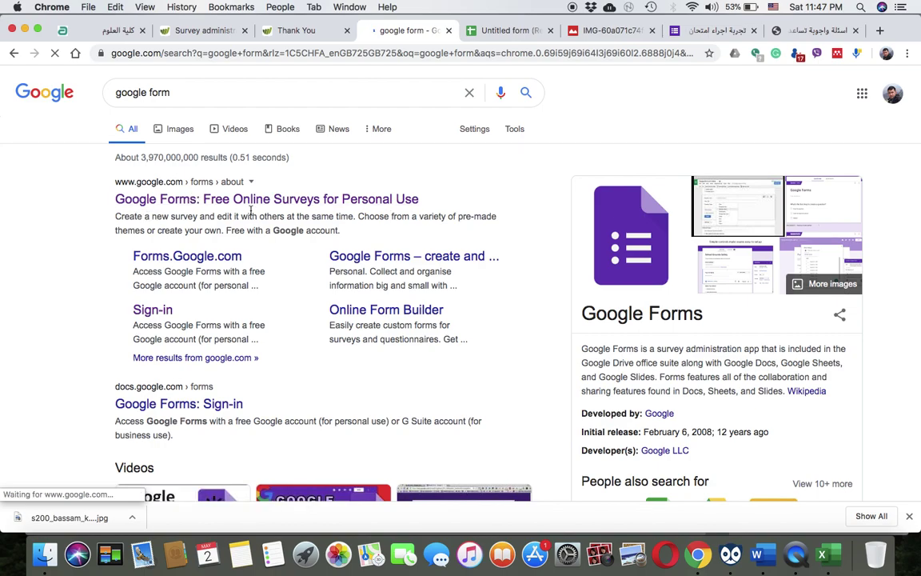
pyautogui.click(337, 205)
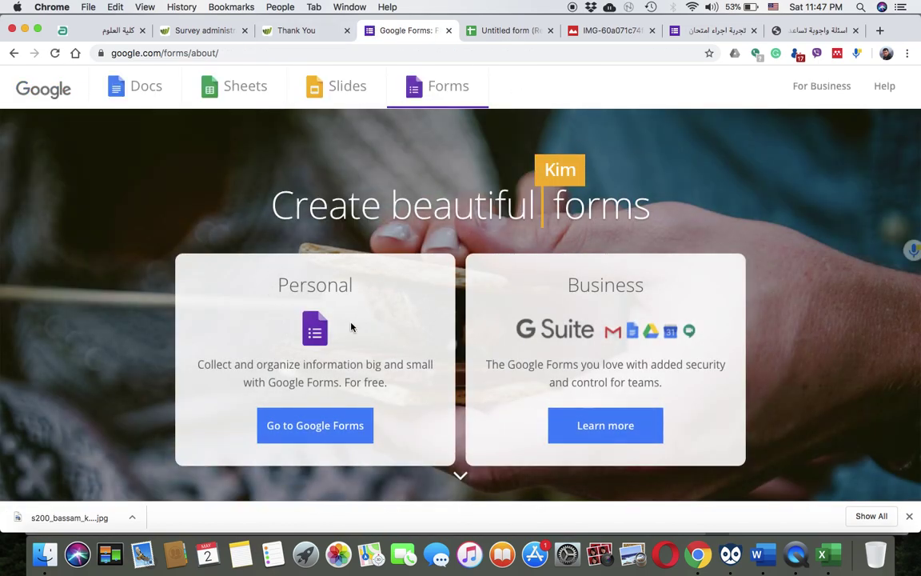
# Go to Google Forms and start a new Blank form, selecting its 'Untitled form' title
pyautogui.click(305, 426)
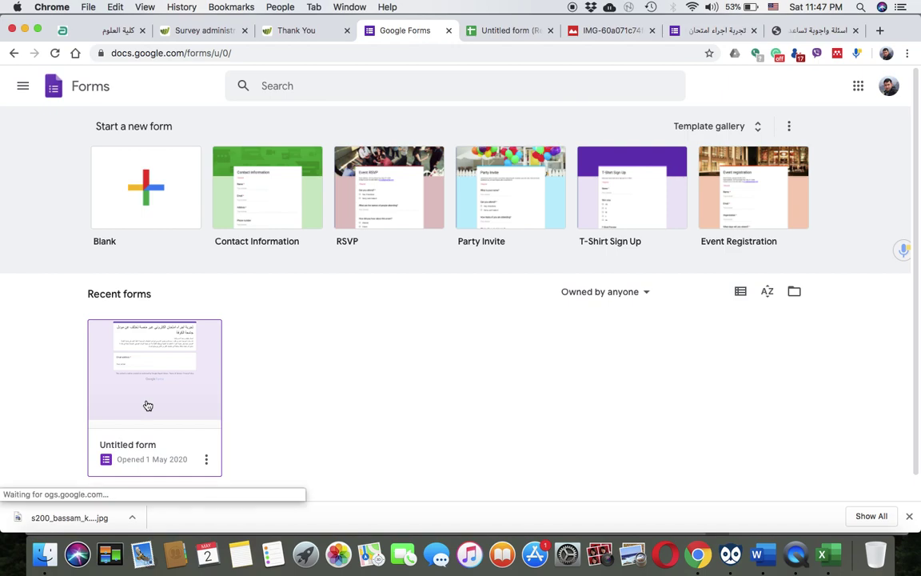
pyautogui.click(146, 196)
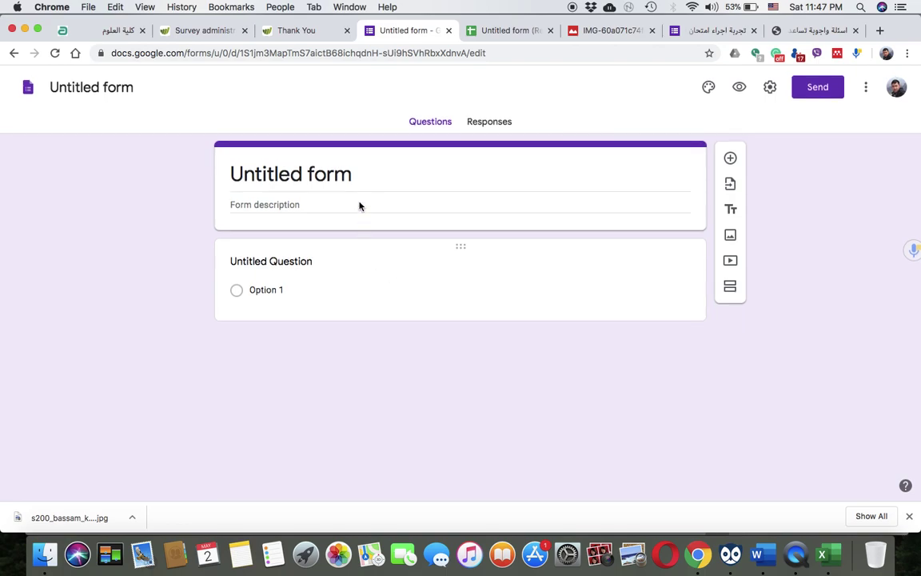
pyautogui.click(330, 175)
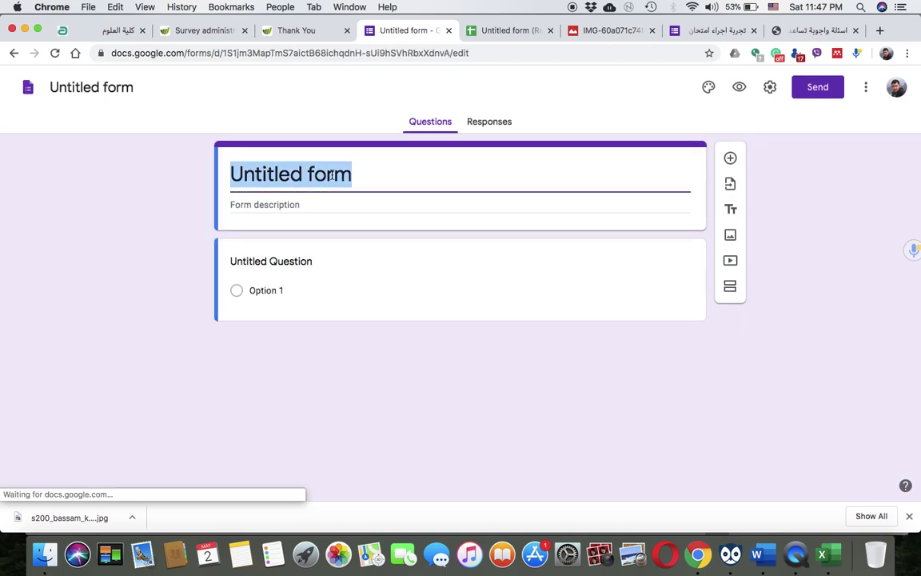
# Retitle the form 'الامتحان اليومي في المحاضرة الثالثة / المرحلة الرابعة / مادة الهندسة الوراثية' using the Arabic keyboard
pyautogui.write('hlj')
pyautogui.press('BackSpace')
pyautogui.press('BackSpace')
pyautogui.press('BackSpace')
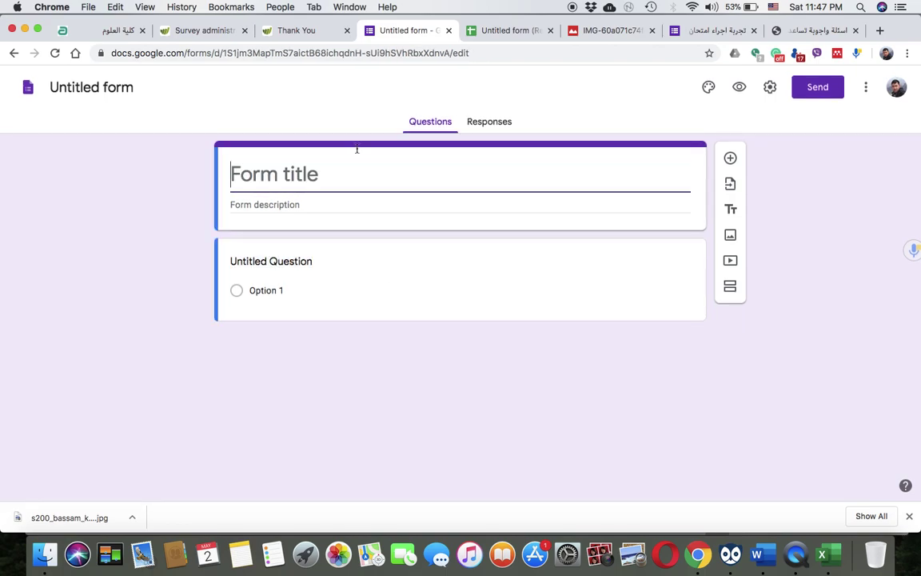
pyautogui.click(772, 6)
pyautogui.click(786, 20)
pyautogui.write('كوز ال')
pyautogui.press('BackSpace')
pyautogui.press('BackSpace')
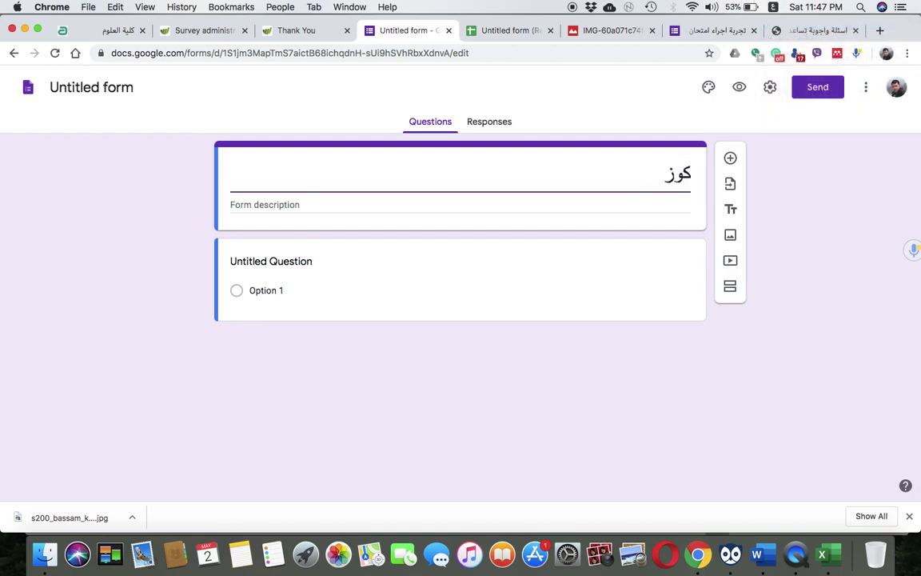
pyautogui.press('BackSpace')
pyautogui.press('BackSpace')
pyautogui.press('BackSpace')
pyautogui.write('الامتحان ال')
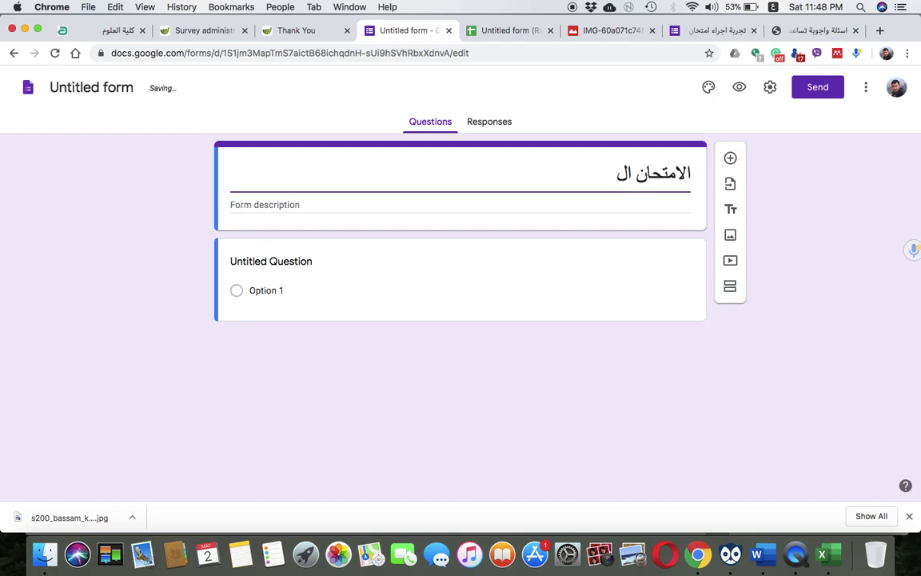
pyautogui.write('يومي')
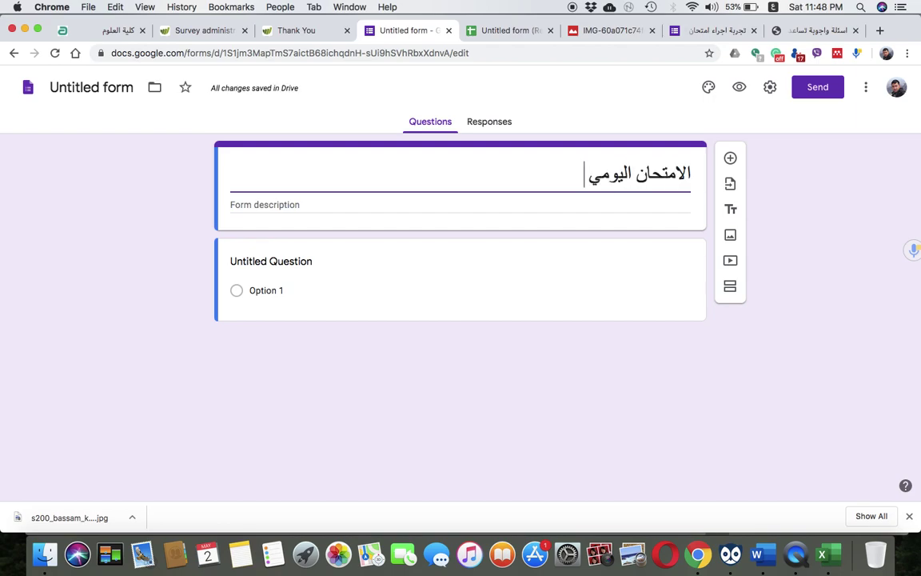
pyautogui.write(' في')
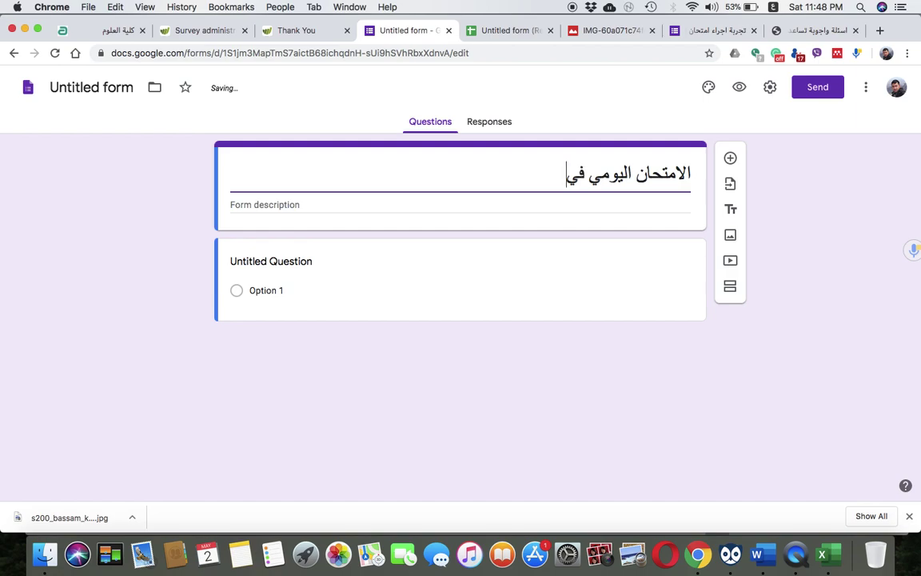
pyautogui.write(' المحاضرة ال')
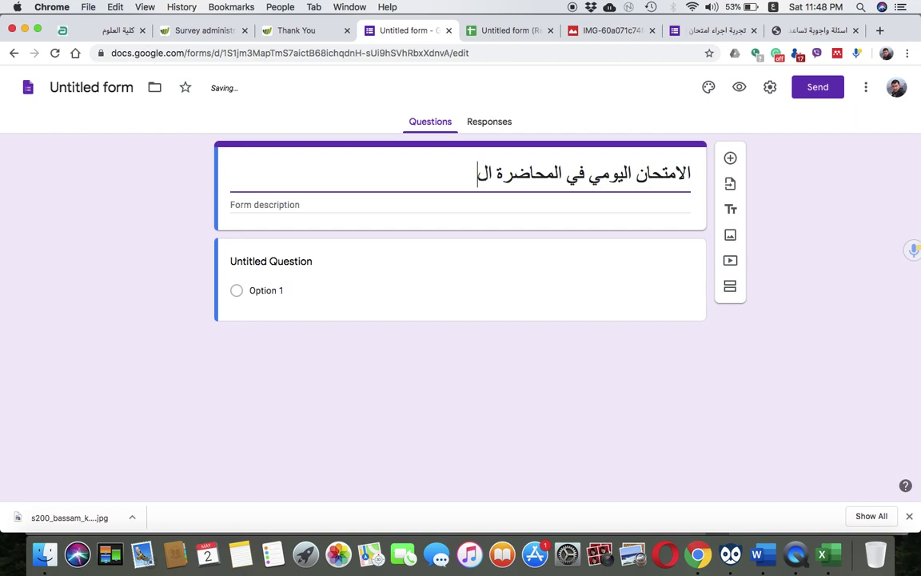
pyautogui.write('ثالثة / المرحل')
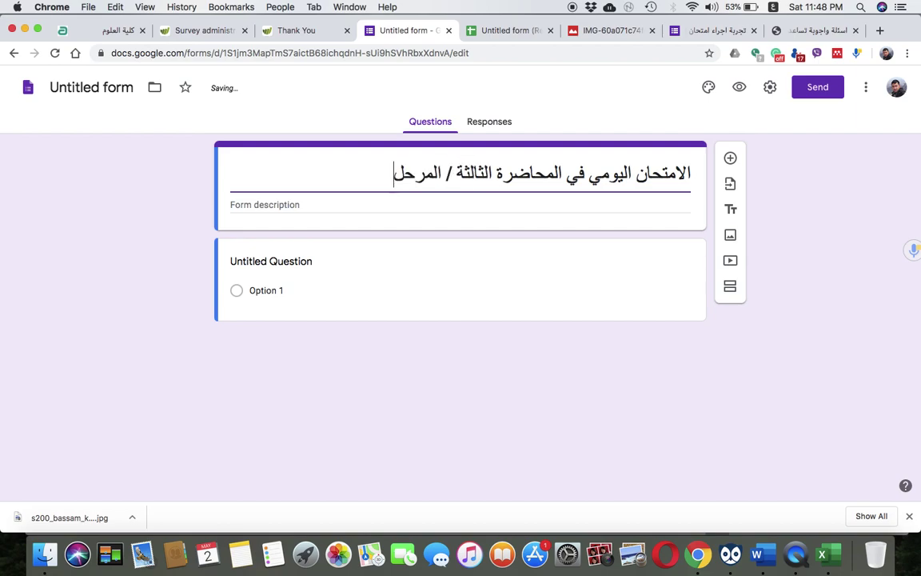
pyautogui.write('ة الرابعة')
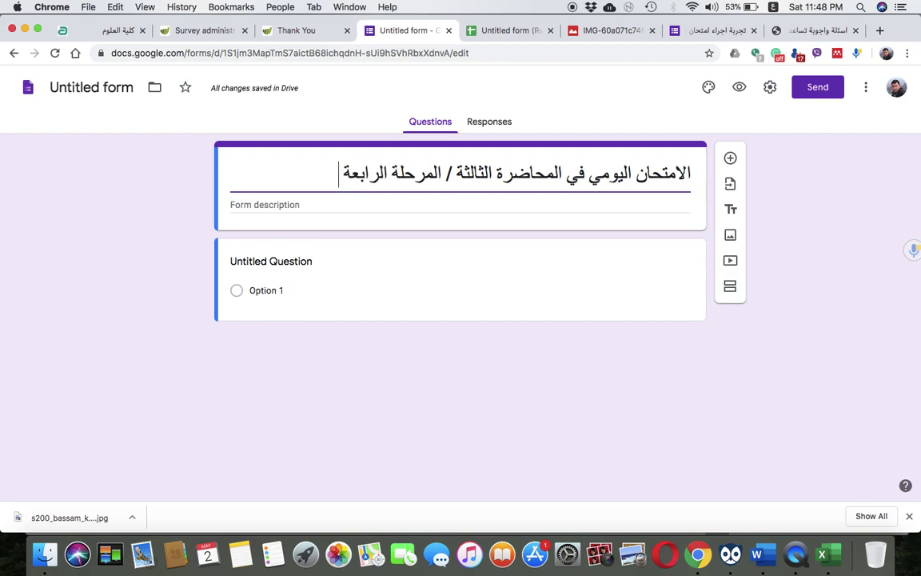
pyautogui.write(' /')
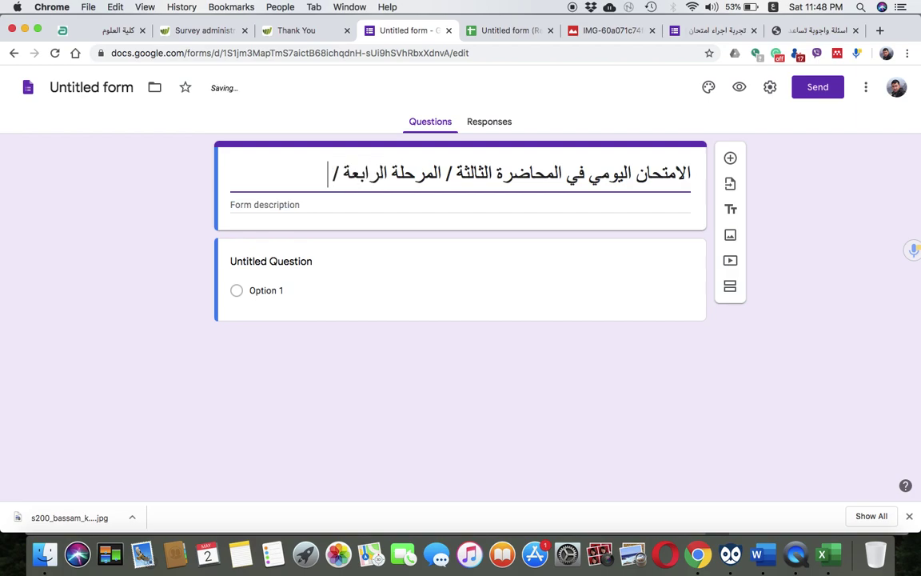
pyautogui.write(' مادة ا')
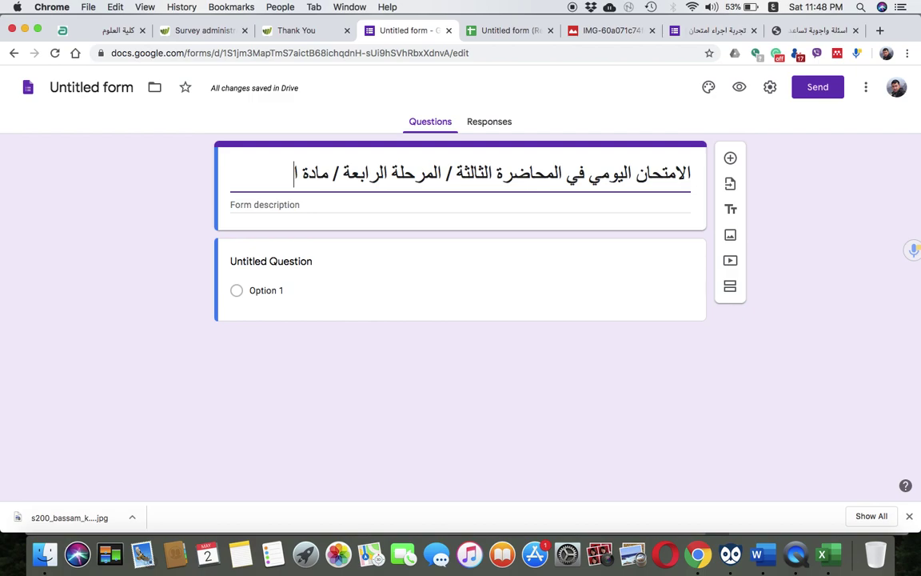
pyautogui.write('لهندسة ال')
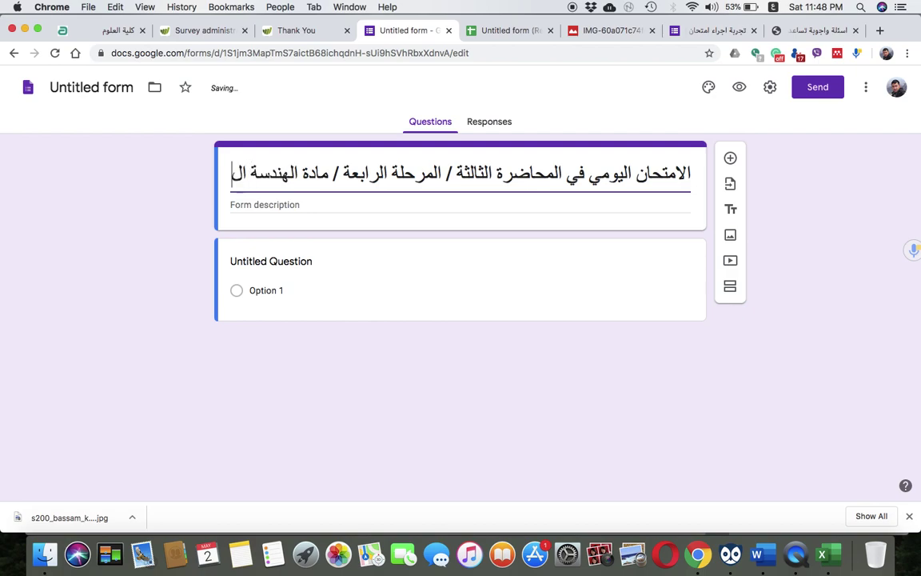
pyautogui.write('وراثية')
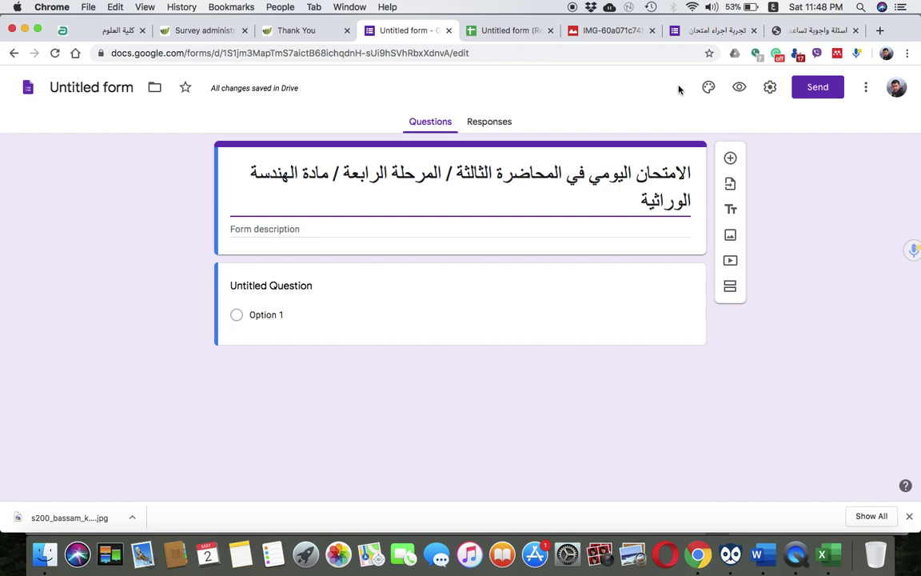
# Add the Arabic description: exam lasts one hour, from 9 to 10 pm, dated ٢/٥/٢٠٢٠
pyautogui.click(452, 235)
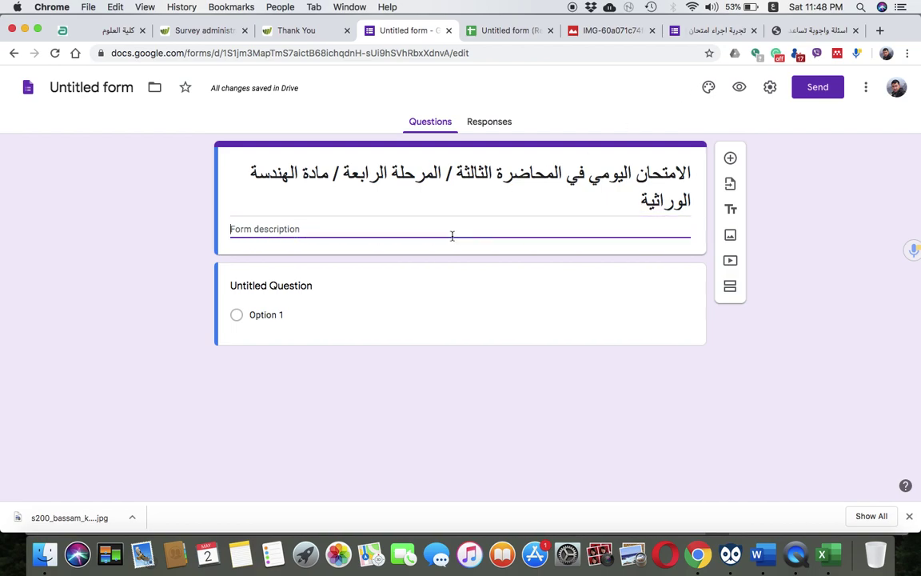
pyautogui.write('عزيزي')
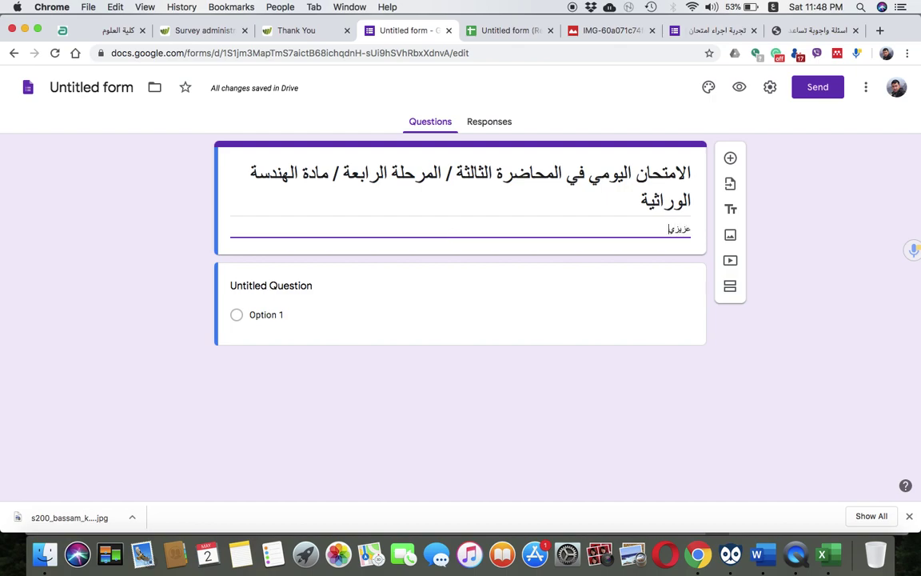
pyautogui.write(' الطالب وقت الامتحان')
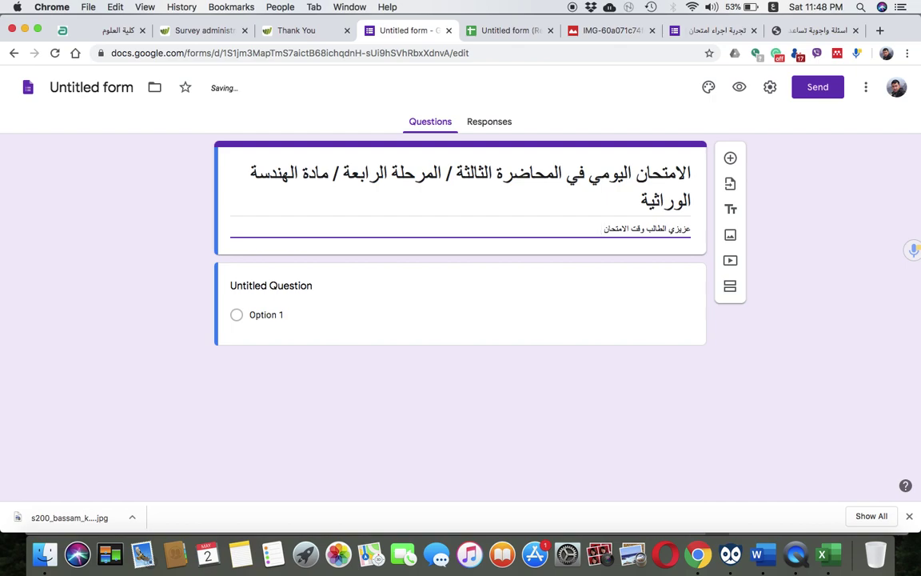
pyautogui.write('ساعة فقط من الساع')
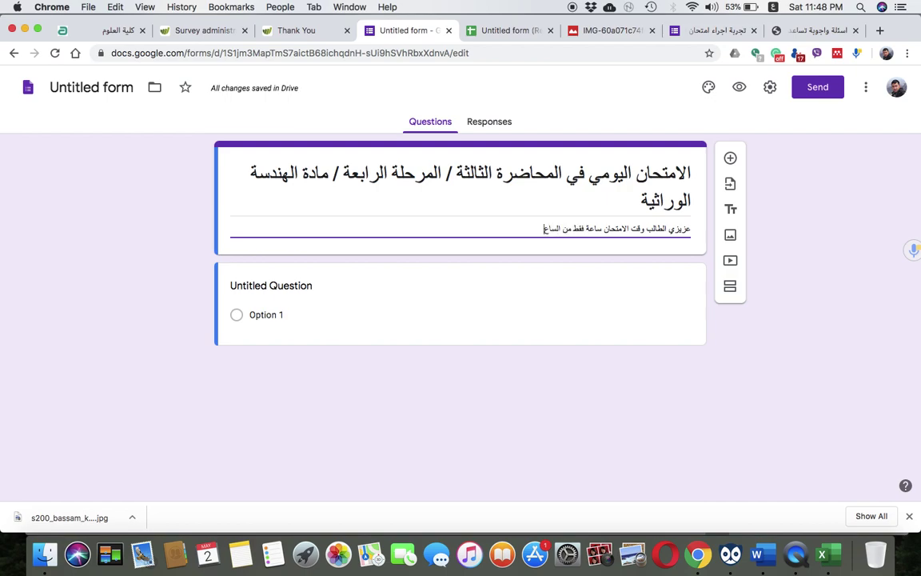
pyautogui.write('ة الثاسعة مساء')
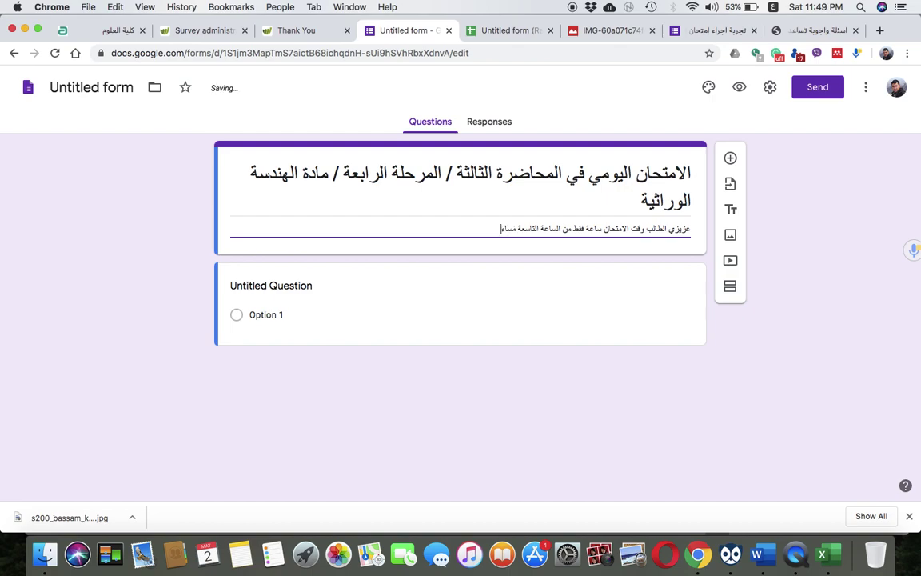
pyautogui.write('اً وحتى الساعة العاشرة مساءاً / ٢/٥/٢٠٢٠')
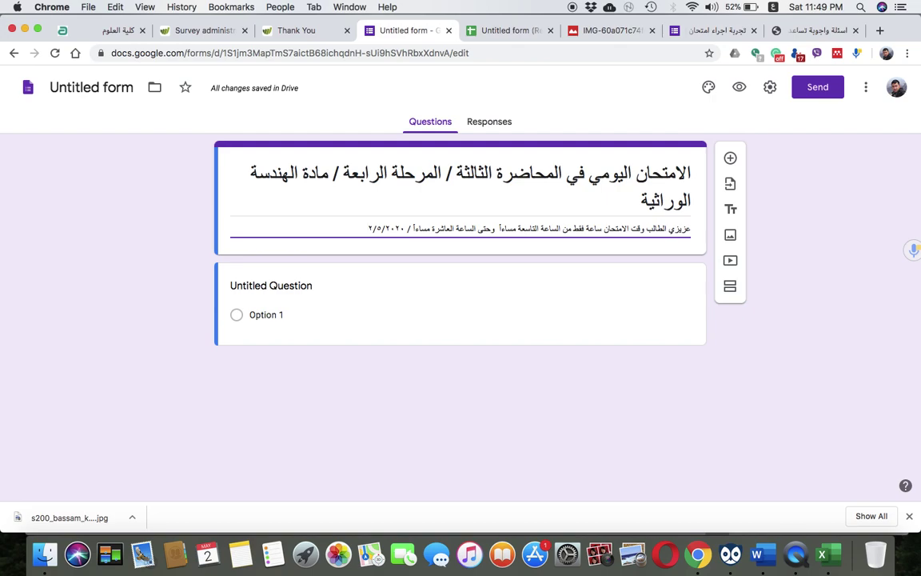
# Add and remove a stray title section, then pick File upload but cancel the Drive prompt
pyautogui.tripleClick(493, 229)
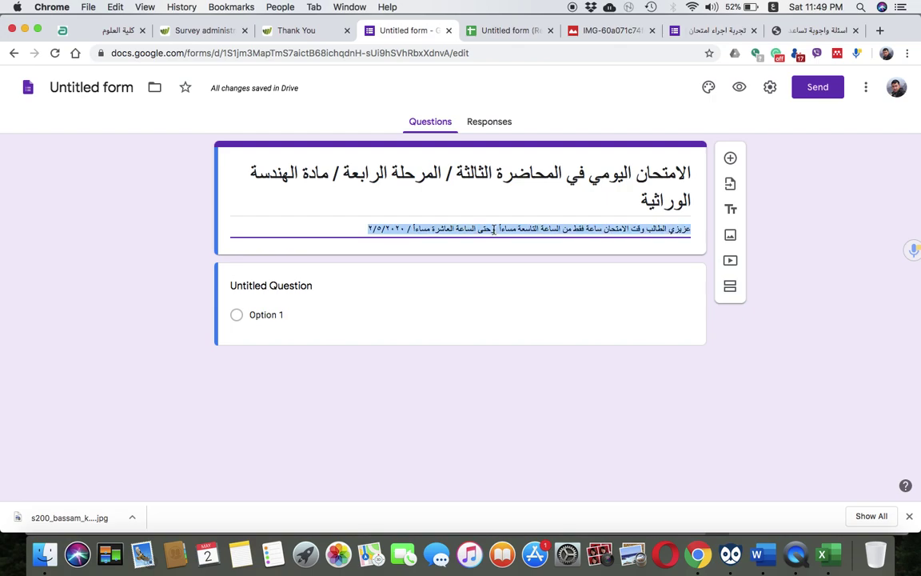
pyautogui.click(730, 209)
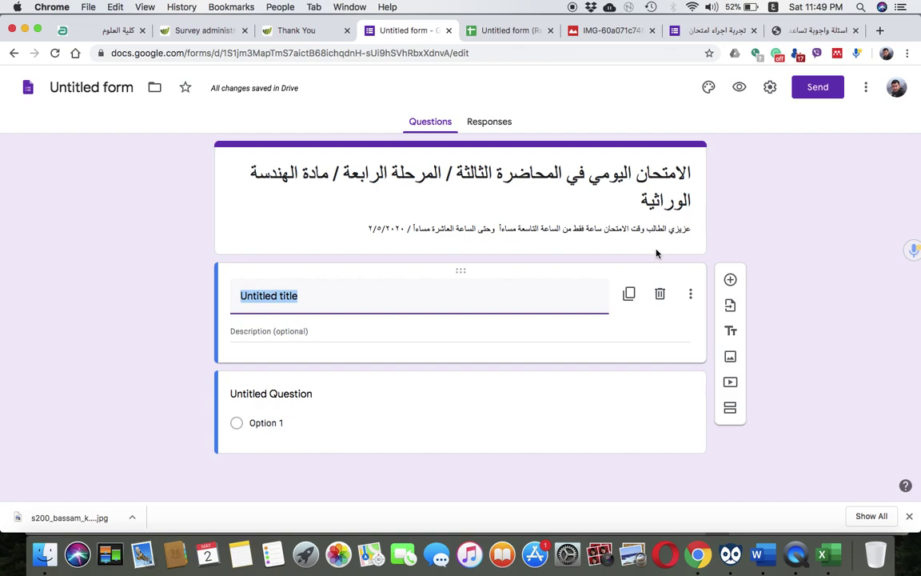
pyautogui.click(659, 295)
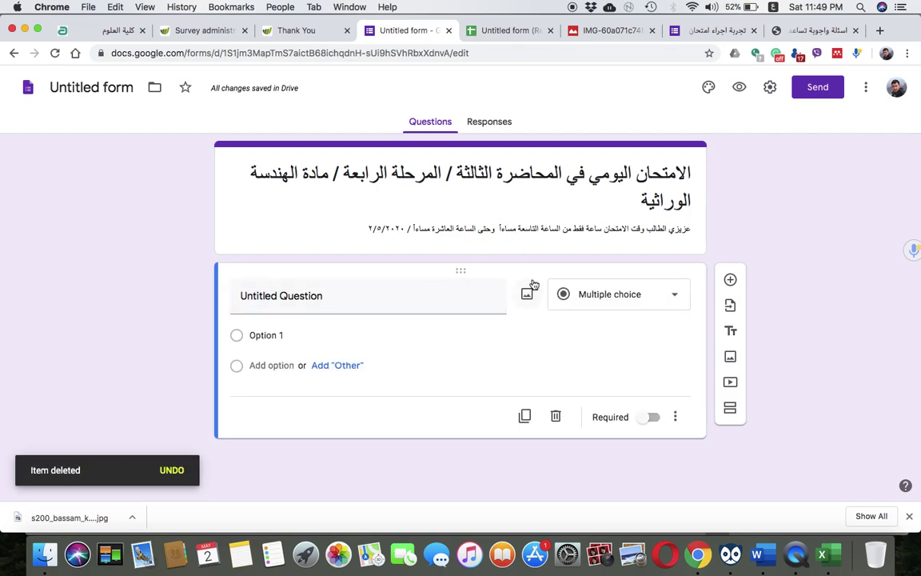
pyautogui.tripleClick(632, 233)
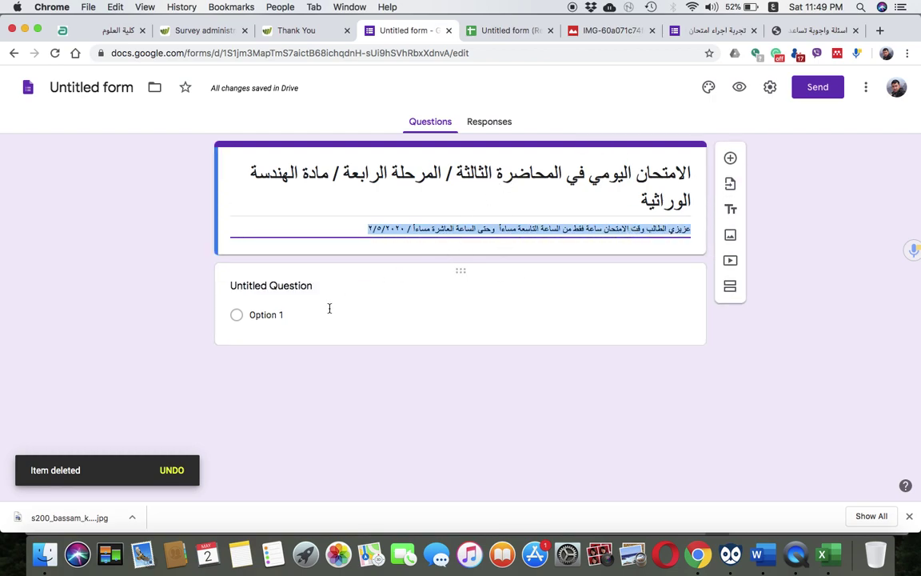
pyautogui.click(357, 306)
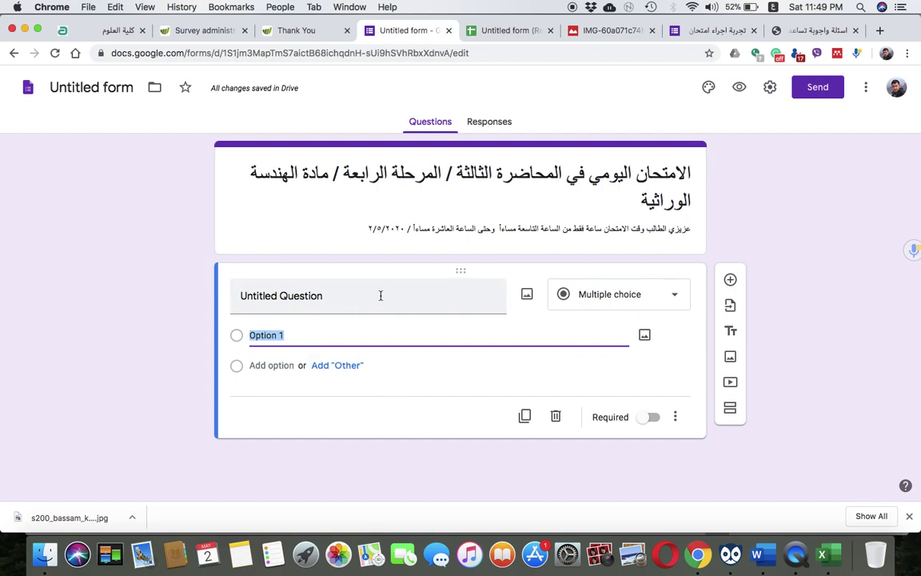
pyautogui.click(612, 299)
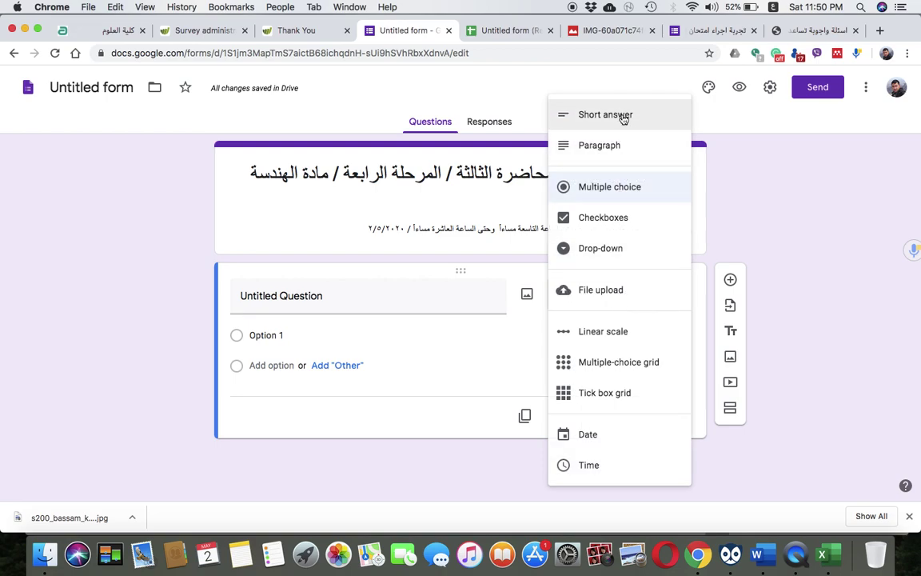
pyautogui.click(598, 293)
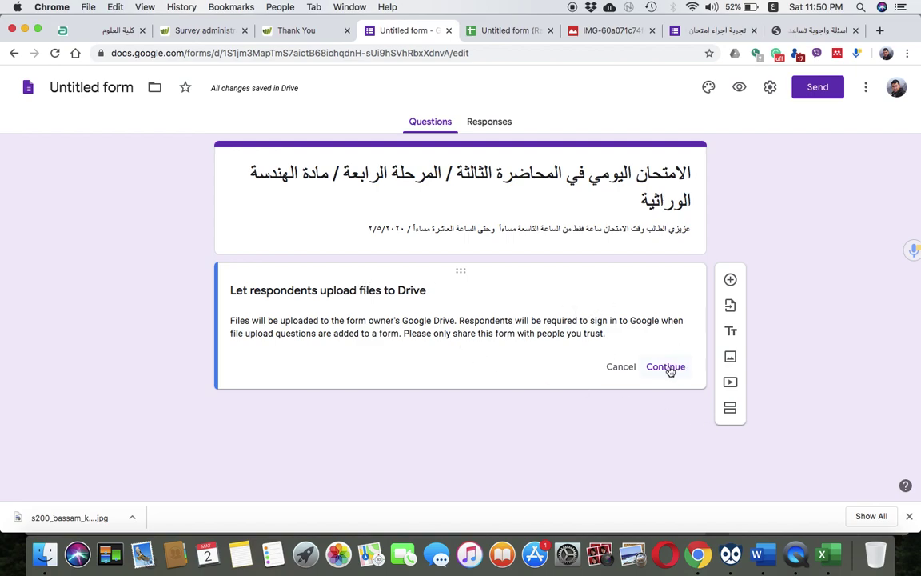
pyautogui.click(622, 367)
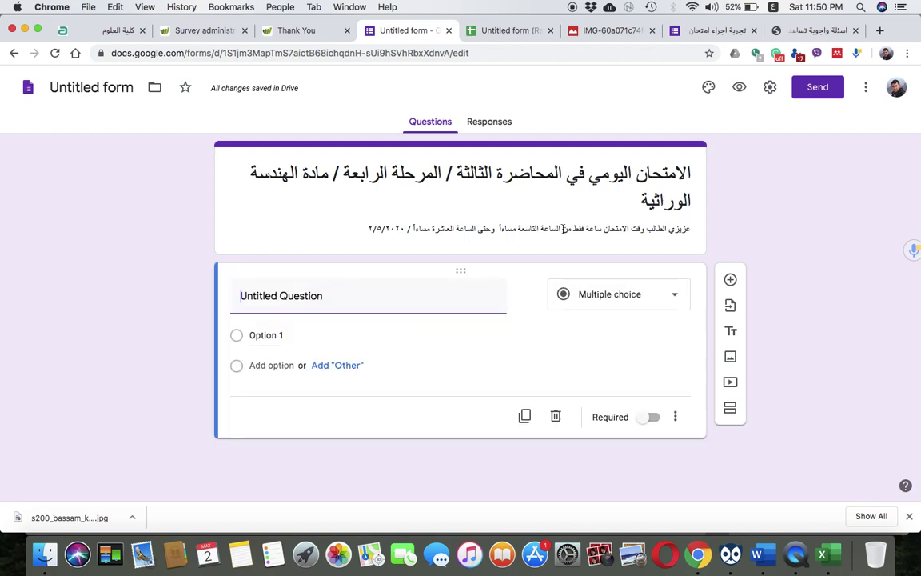
# Set the first question to File upload again and allow respondents to upload to Drive
pyautogui.tripleClick(563, 230)
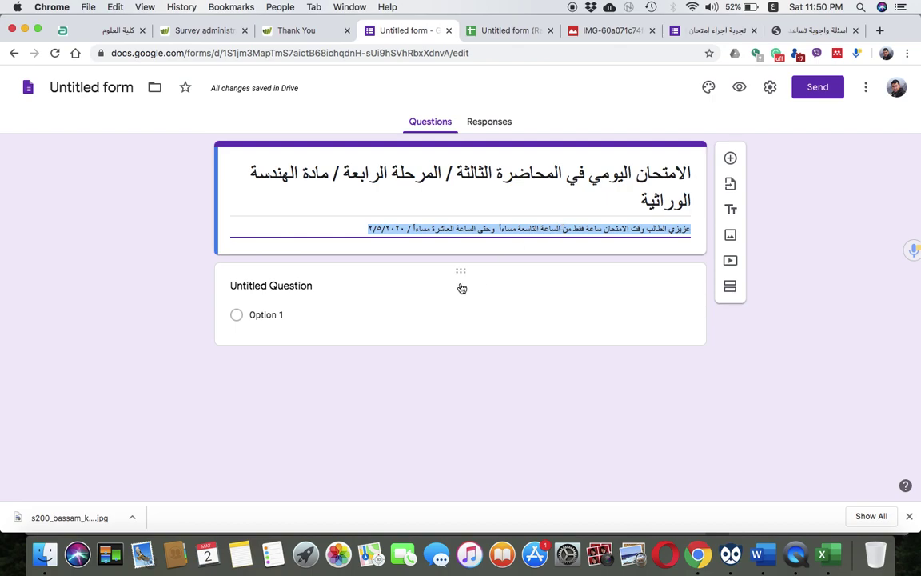
pyautogui.click(461, 287)
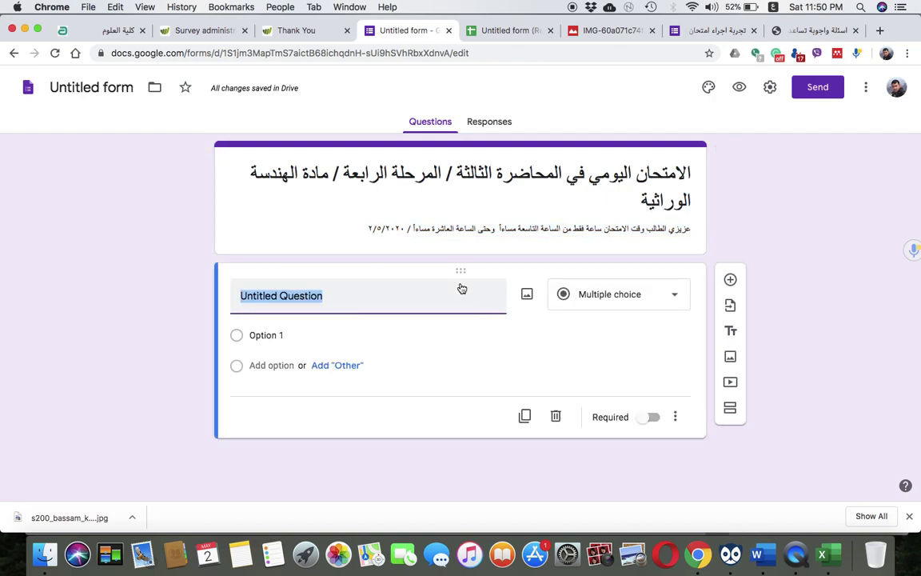
pyautogui.click(599, 292)
pyautogui.click(600, 293)
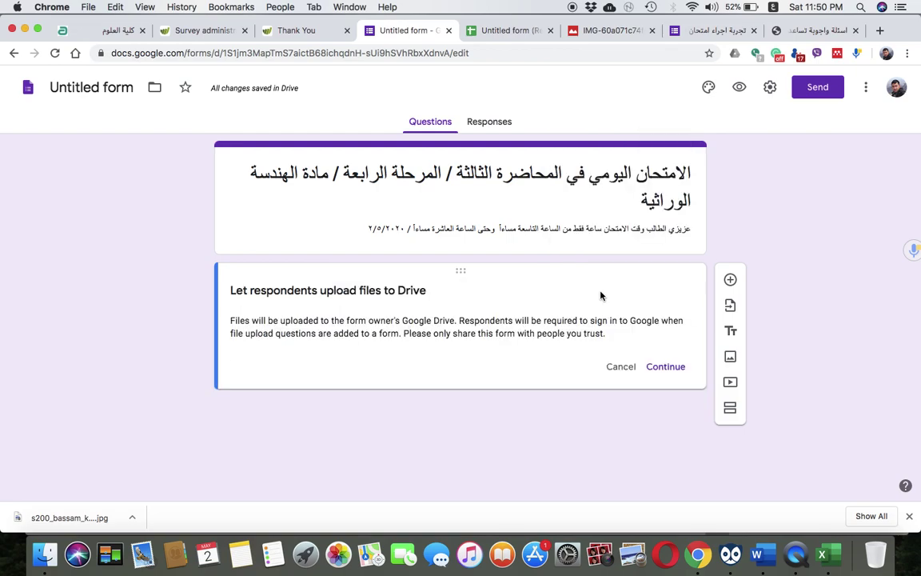
pyautogui.click(666, 367)
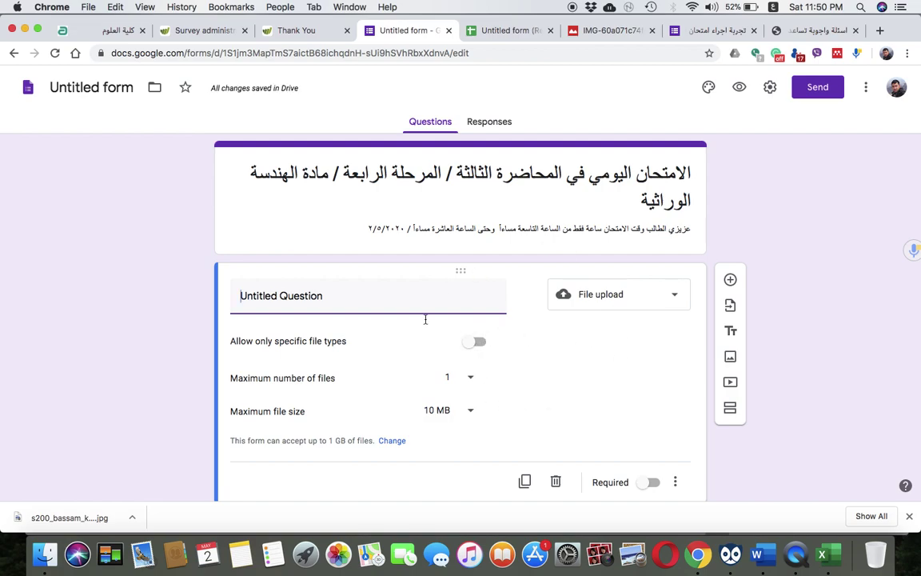
pyautogui.scroll(-2, 319, 352)
# Title the upload question 'ارفع التقرير العلمي المؤلف من ٥٠٠ كلمة'
pyautogui.hotkey('shift', 'alt', 'Right')
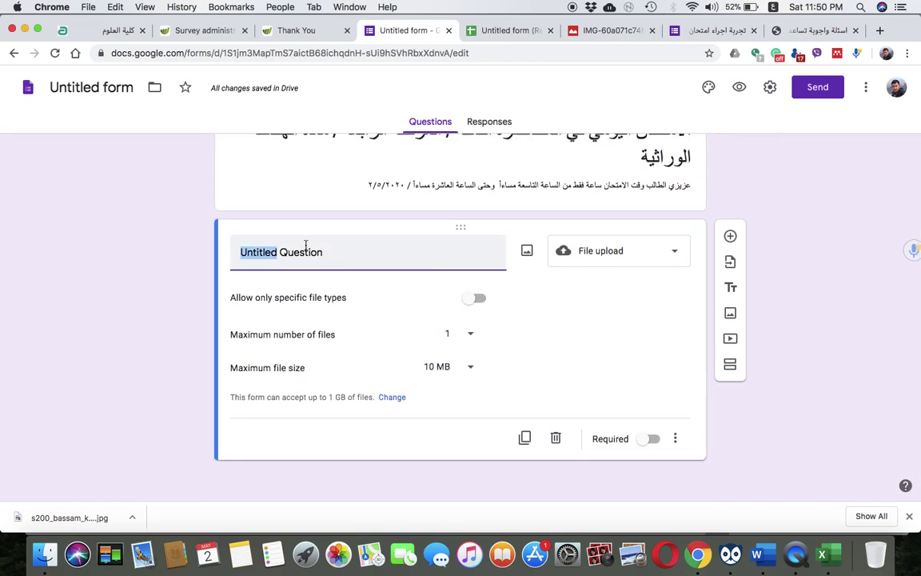
pyautogui.hotkey('shift', 'alt', 'Right')
pyautogui.write('ارفع')
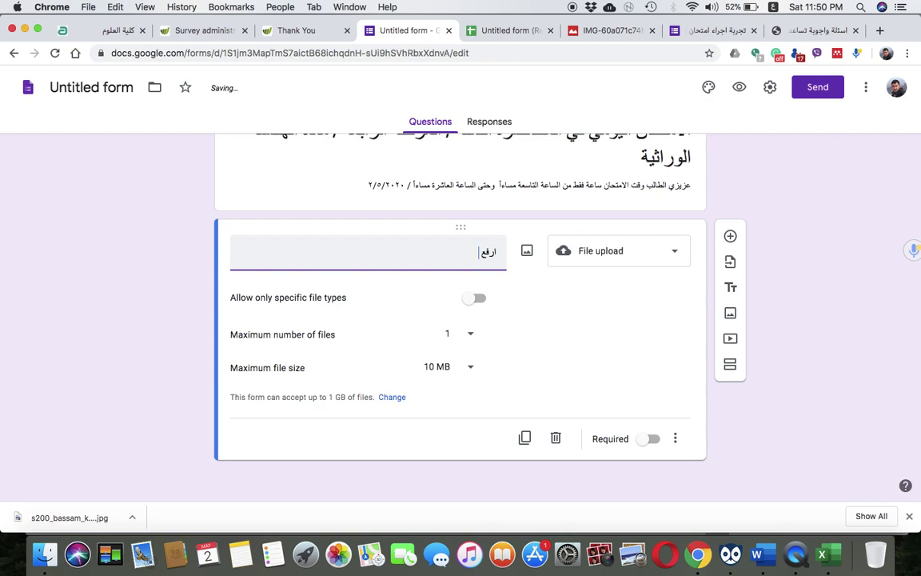
pyautogui.write(' تقر')
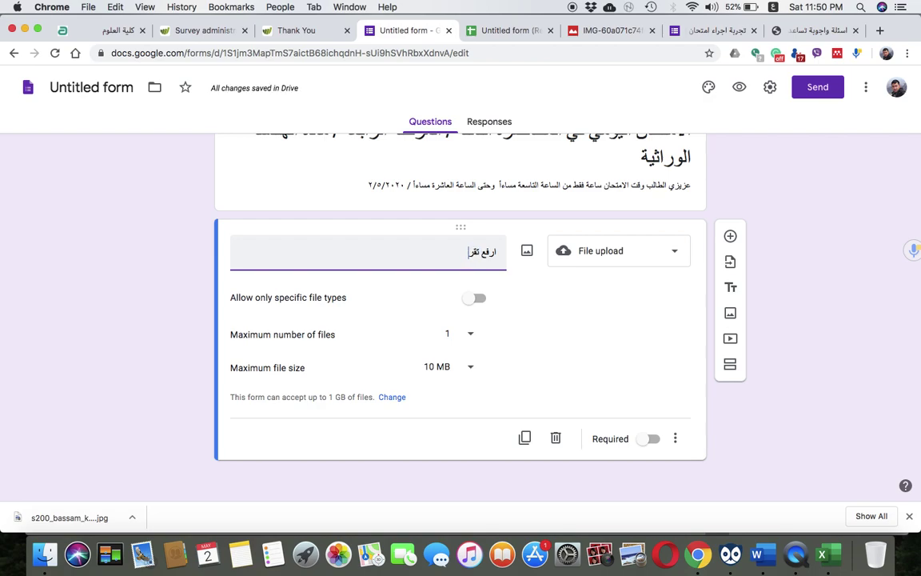
pyautogui.press('BackSpace')
pyautogui.press('BackSpace')
pyautogui.press('BackSpace')
pyautogui.press('BackSpace')
pyautogui.press('BackSpace')
pyautogui.press('BackSpace')
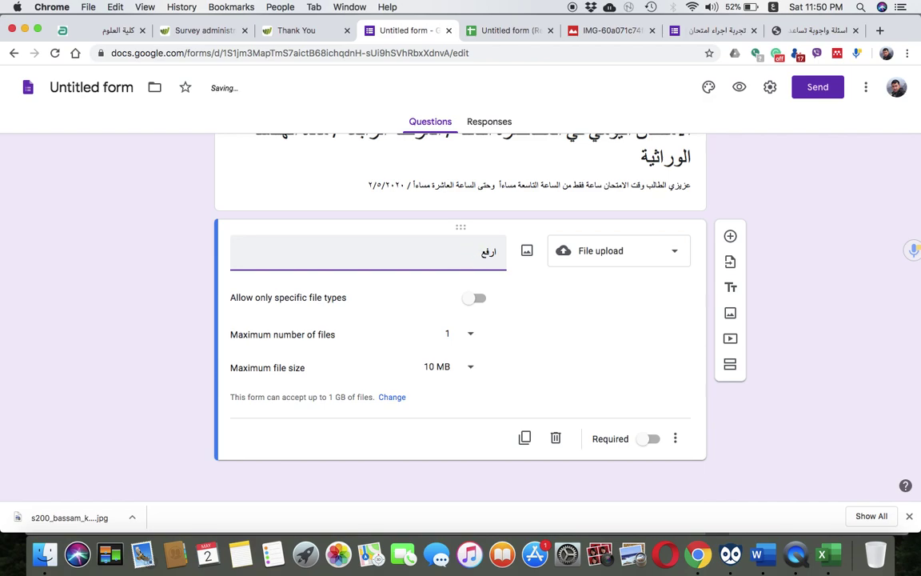
pyautogui.write('التقرير العلمي المؤلف من ٥٠٠ كلمة')
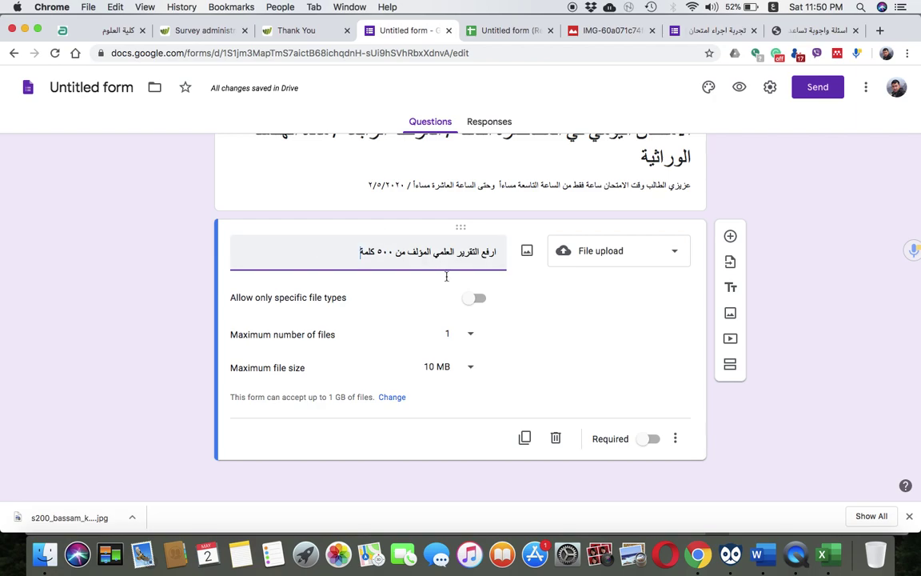
pyautogui.click(544, 345)
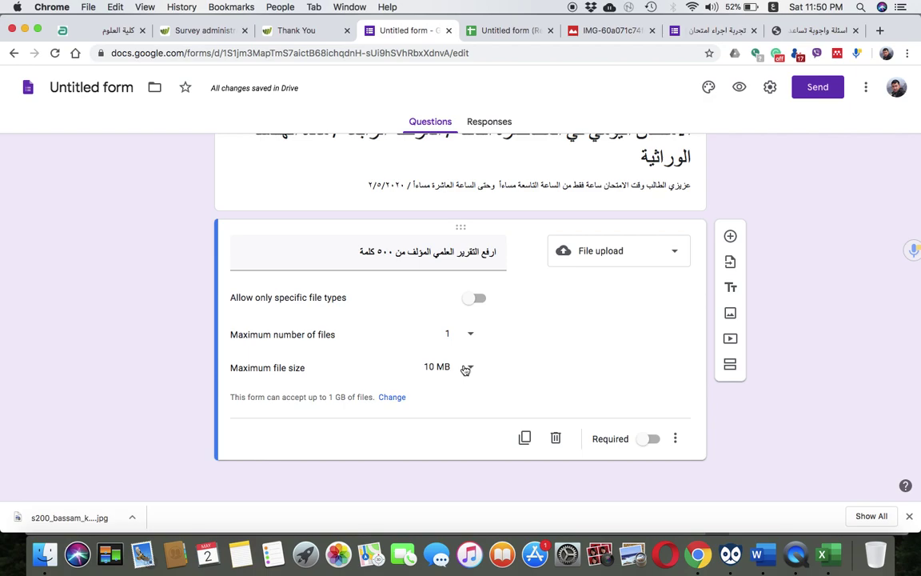
# Limit uploads to 1 MB and allow only PDF, Document and Image file types
pyautogui.click(465, 369)
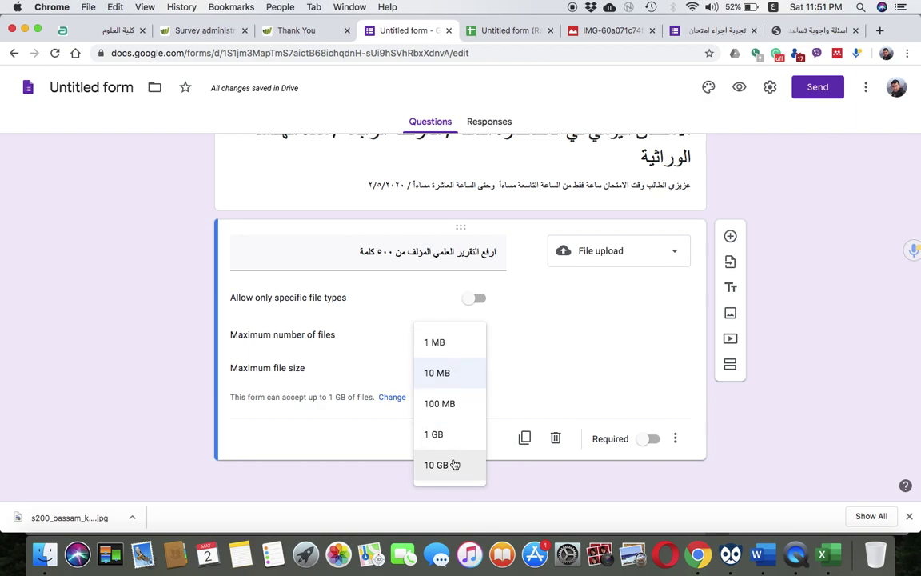
pyautogui.click(471, 344)
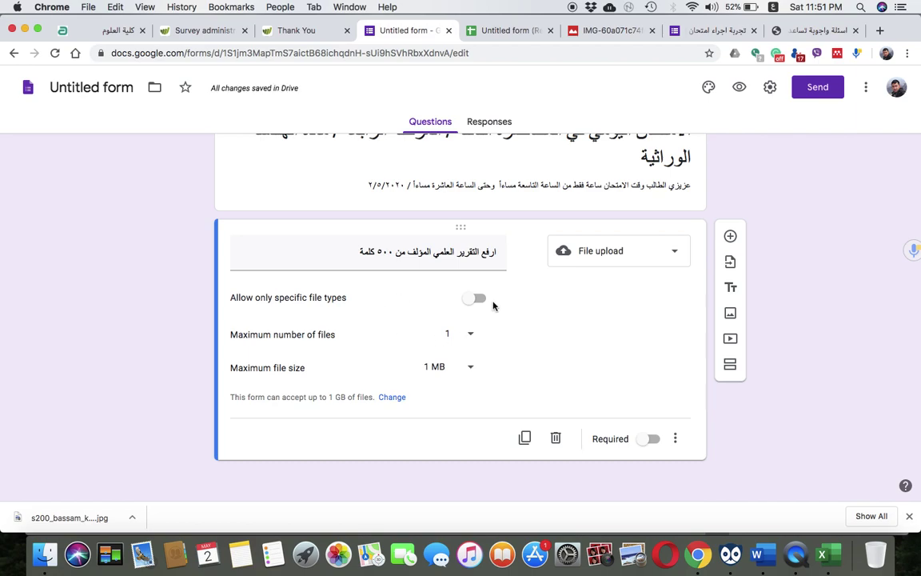
pyautogui.click(478, 299)
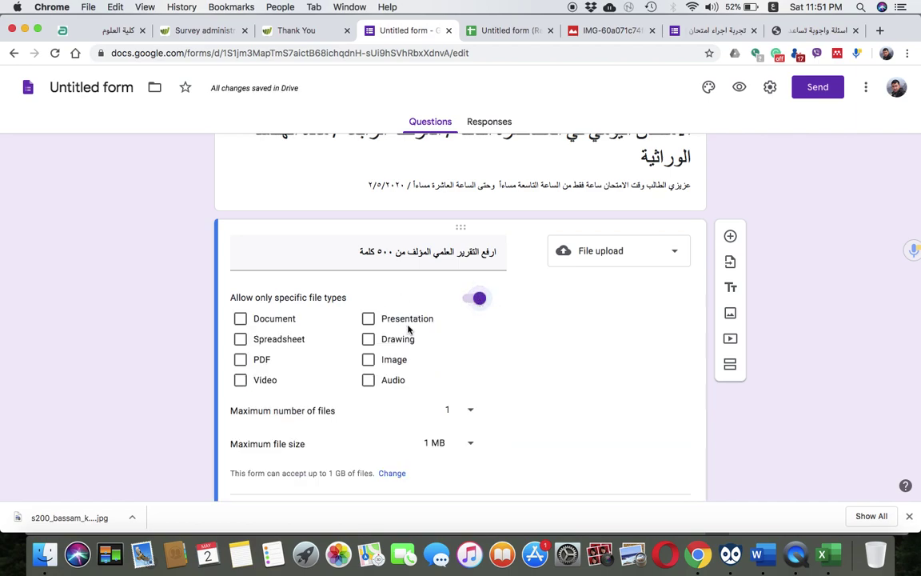
pyautogui.click(243, 361)
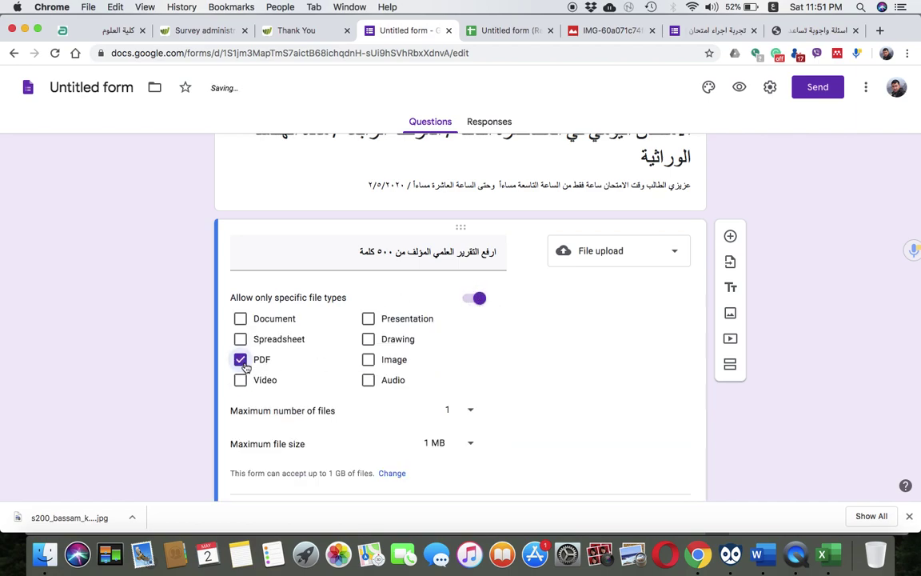
pyautogui.click(240, 319)
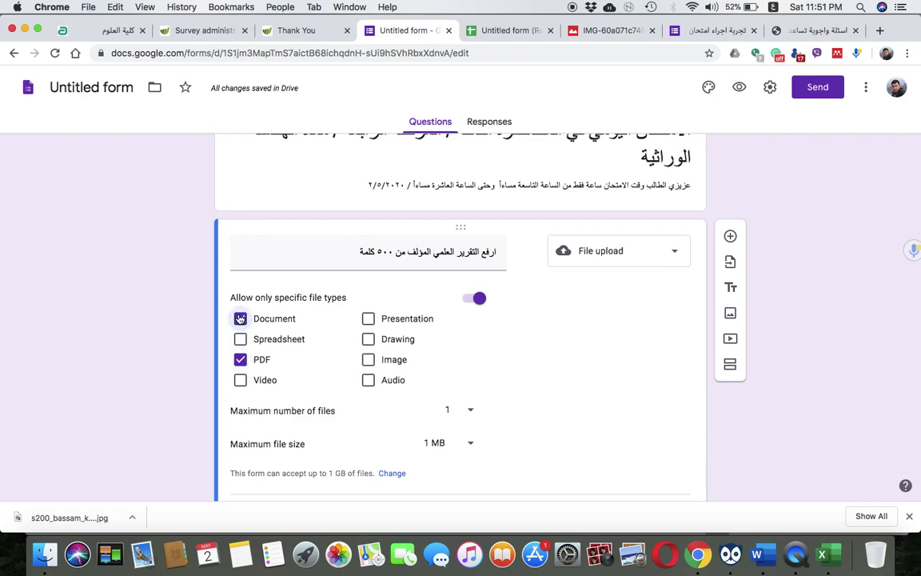
pyautogui.click(368, 361)
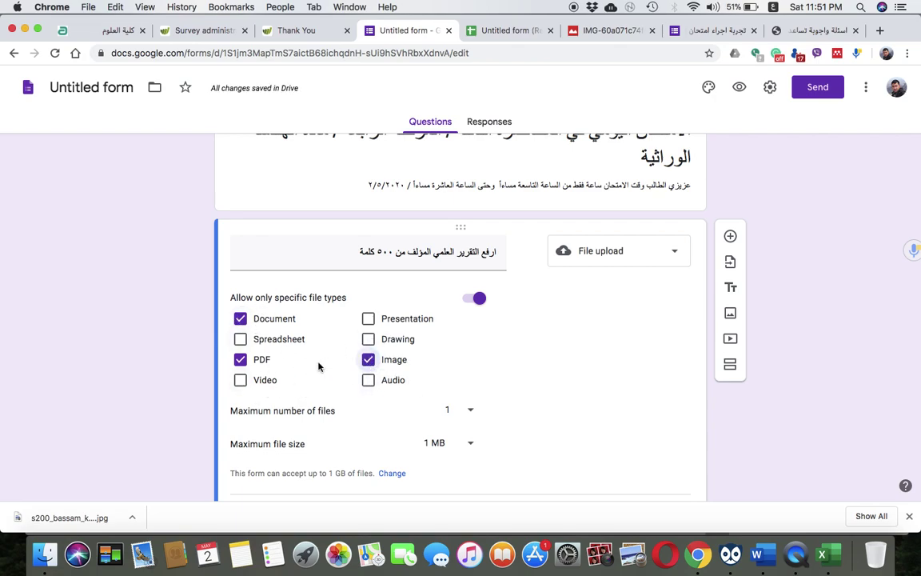
pyautogui.scroll(-2, 472, 396)
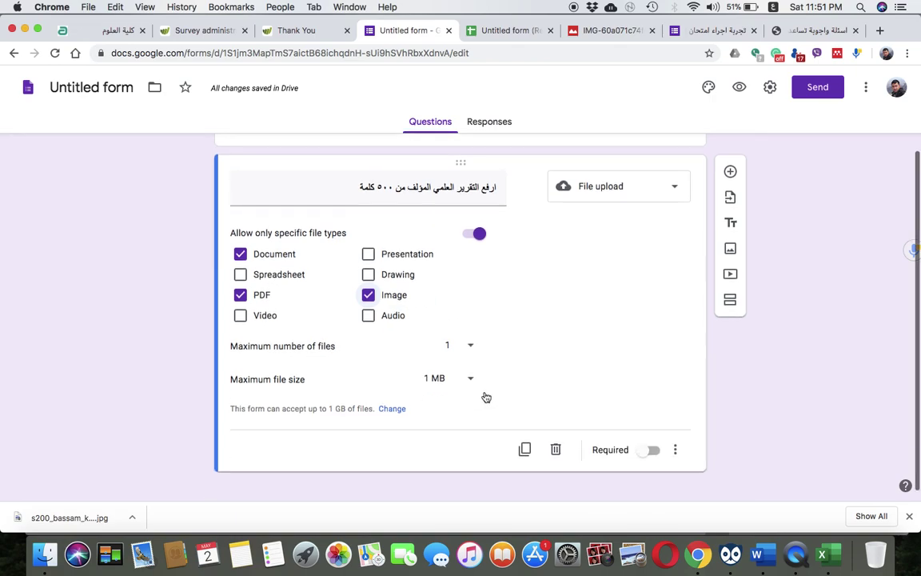
pyautogui.scroll(1, 385, 323)
pyautogui.scroll(2, 383, 323)
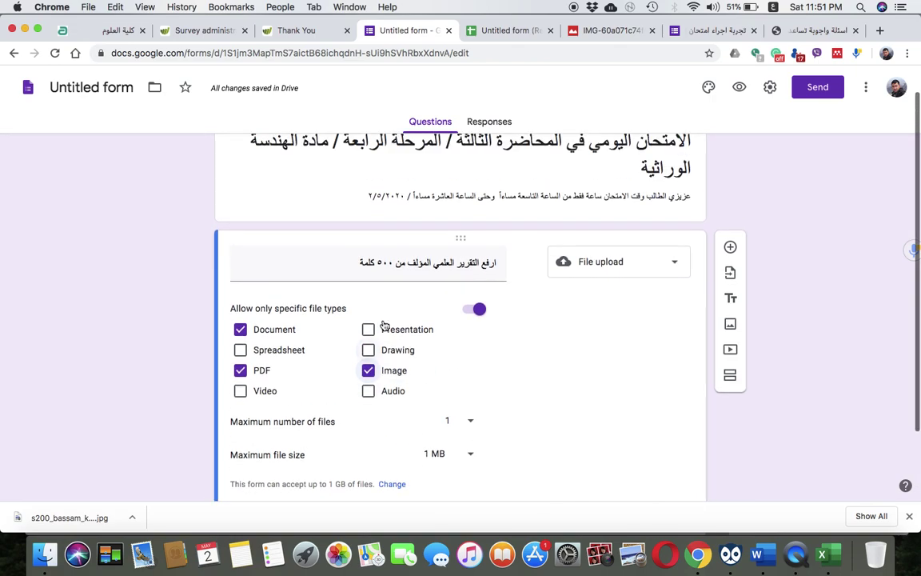
pyautogui.scroll(-3, 382, 324)
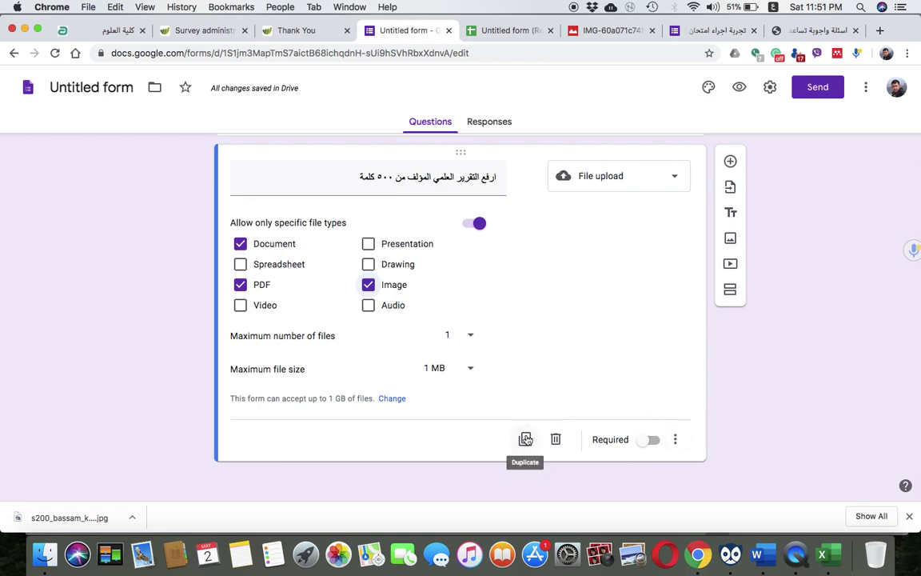
# Add a multiple-choice question and prefix the upload question's title with 'السؤال الاول :'
pyautogui.click(733, 162)
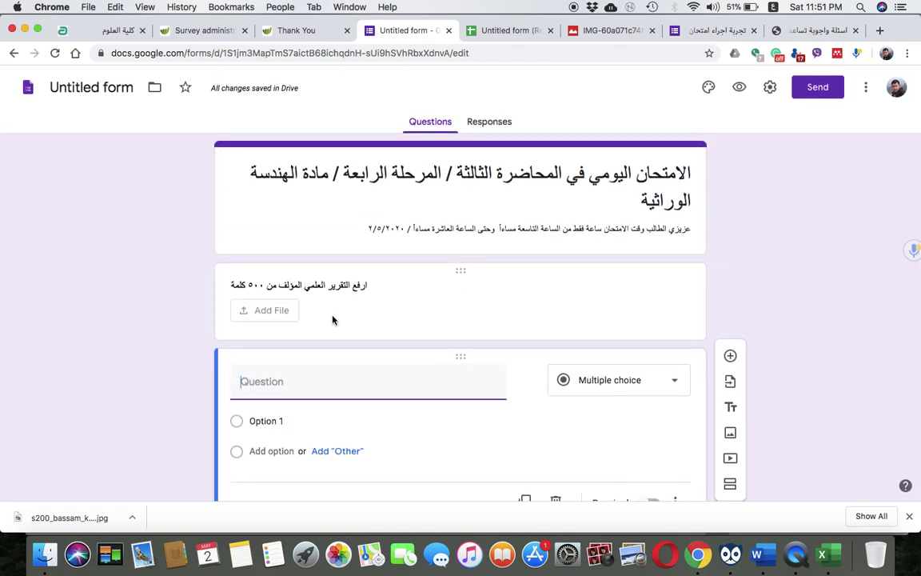
pyautogui.moveTo(232, 287); pyautogui.dragTo(499, 292)
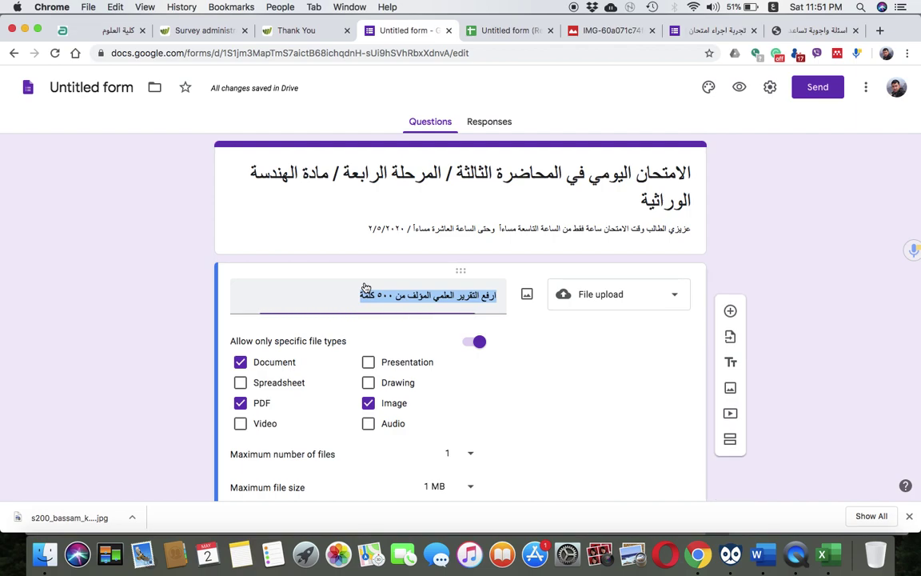
pyautogui.click(498, 294)
pyautogui.write('سوال ال')
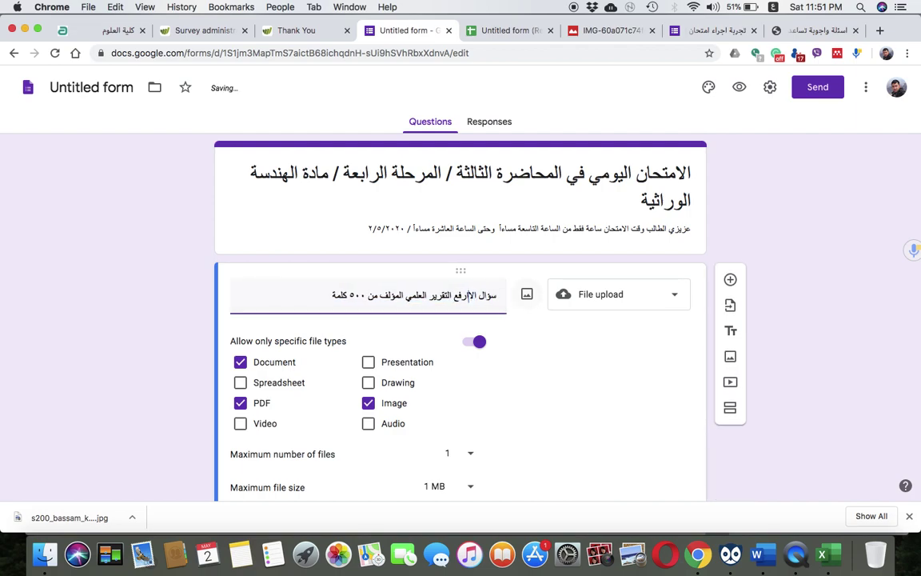
pyautogui.press('BackSpace')
pyautogui.press('BackSpace')
pyautogui.press('BackSpace')
pyautogui.press('BackSpace')
pyautogui.press('BackSpace')
pyautogui.write('السؤال الاول :')
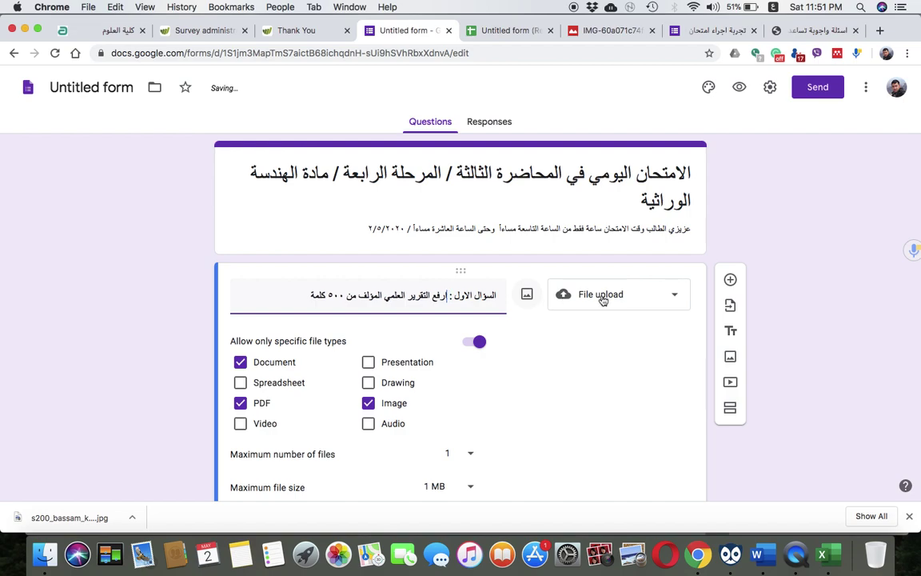
pyautogui.click(731, 281)
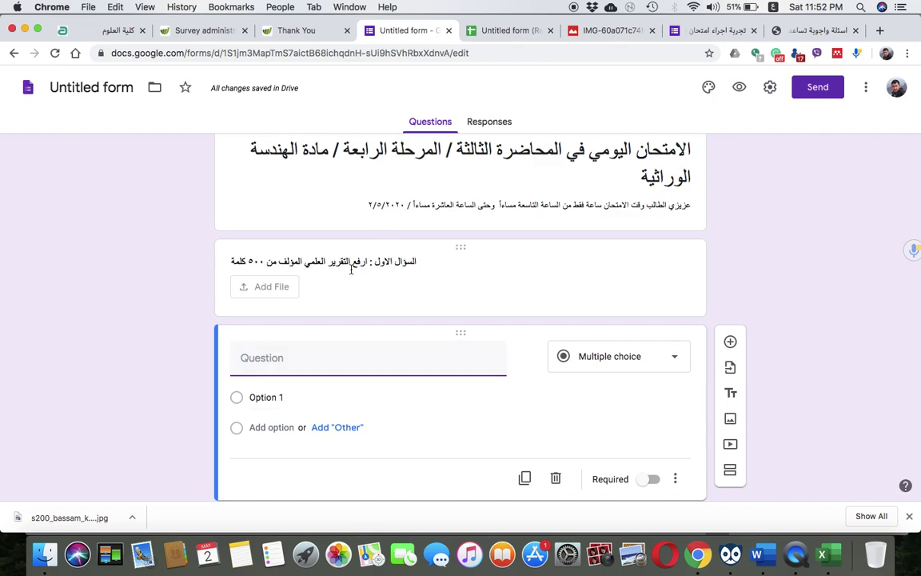
# Add another blank multiple-choice question right after the file-upload question
pyautogui.click(367, 263)
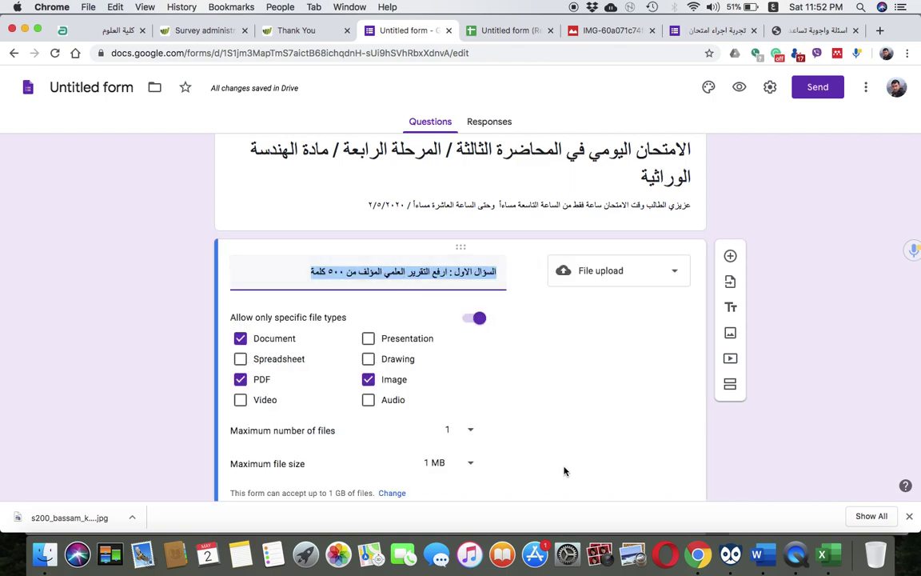
pyautogui.scroll(-1, 640, 450)
pyautogui.scroll(-2, 640, 449)
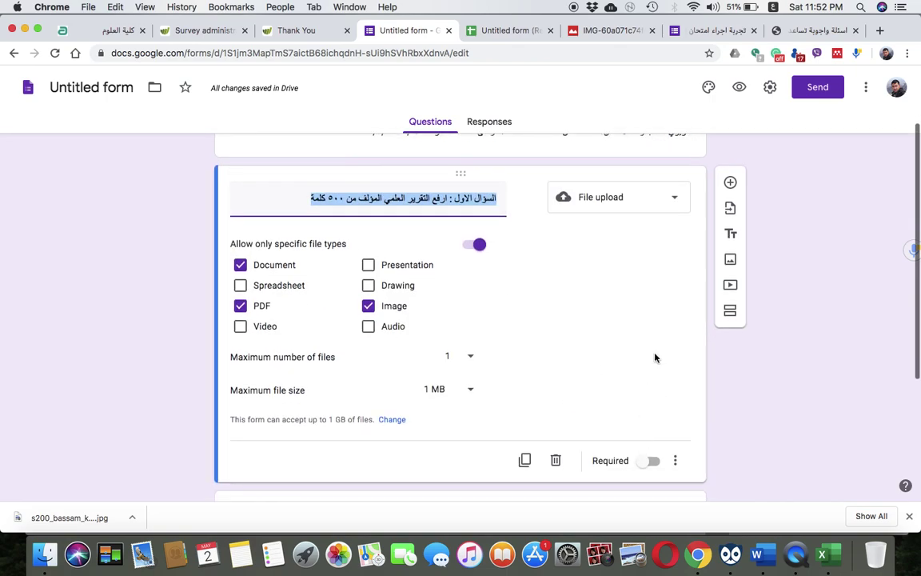
pyautogui.click(731, 183)
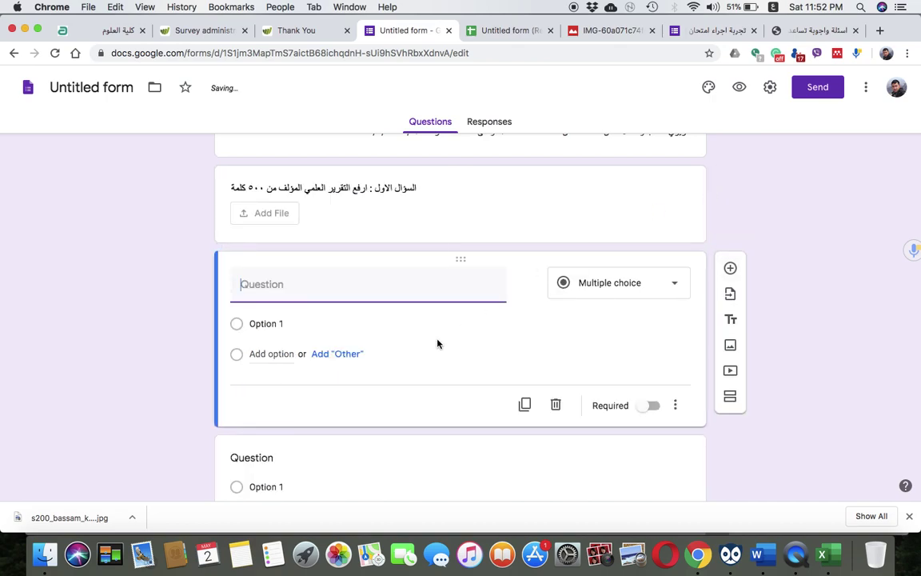
# Make question two a Paragraph titled 'السؤال الثاني: اشرح طريقة عمل استخلاص البلازميدات المستخدمة في الهندسة الوراثية'
pyautogui.write('السوال الثاني')
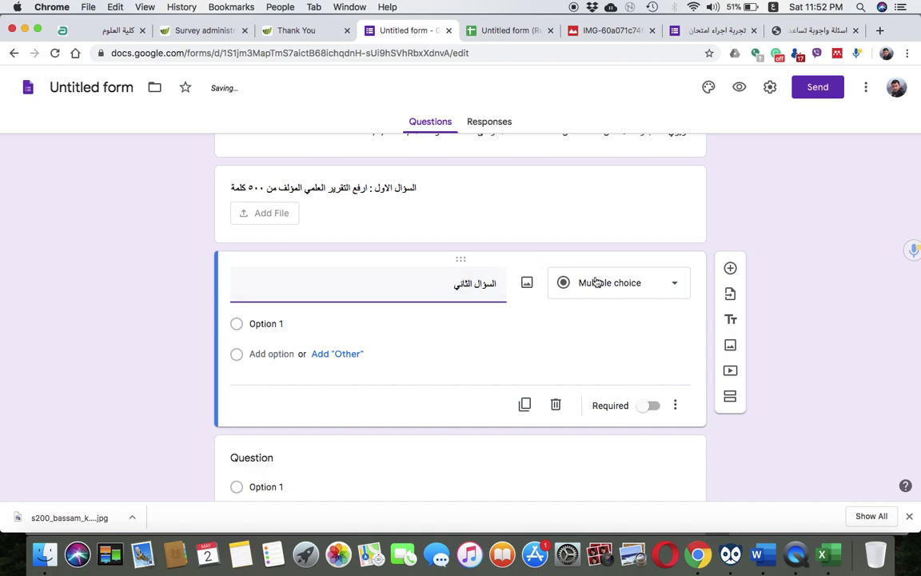
pyautogui.click(596, 281)
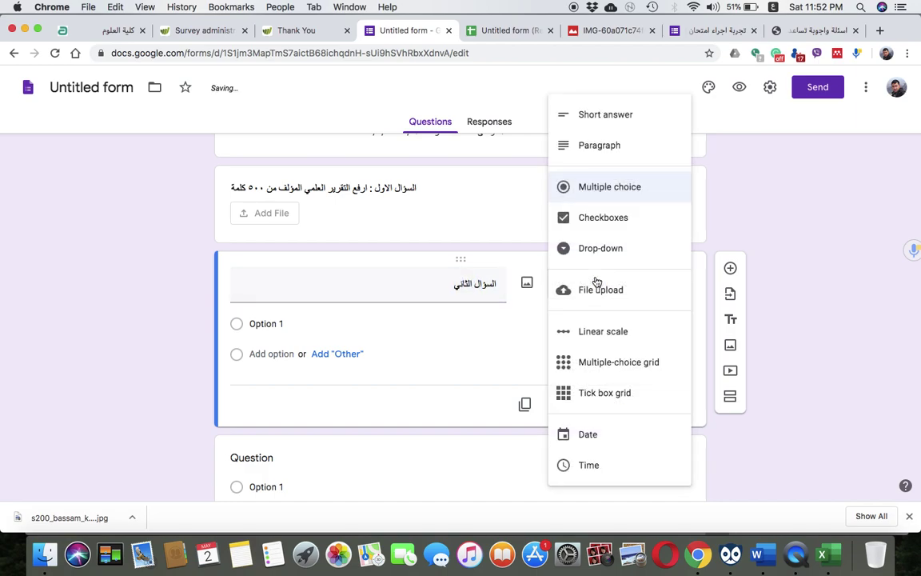
pyautogui.click(612, 113)
pyautogui.tripleClick(421, 282)
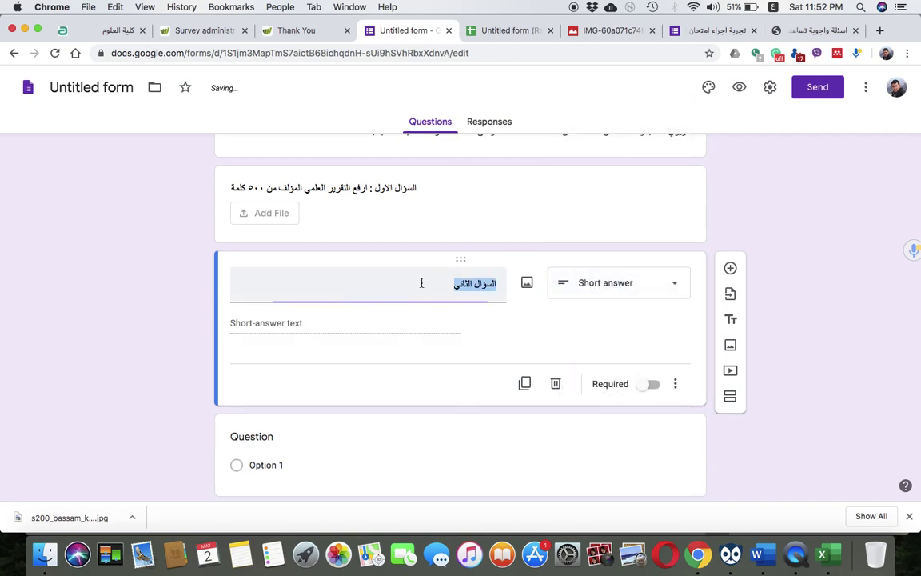
pyautogui.click(421, 283)
pyautogui.write(': اشرح')
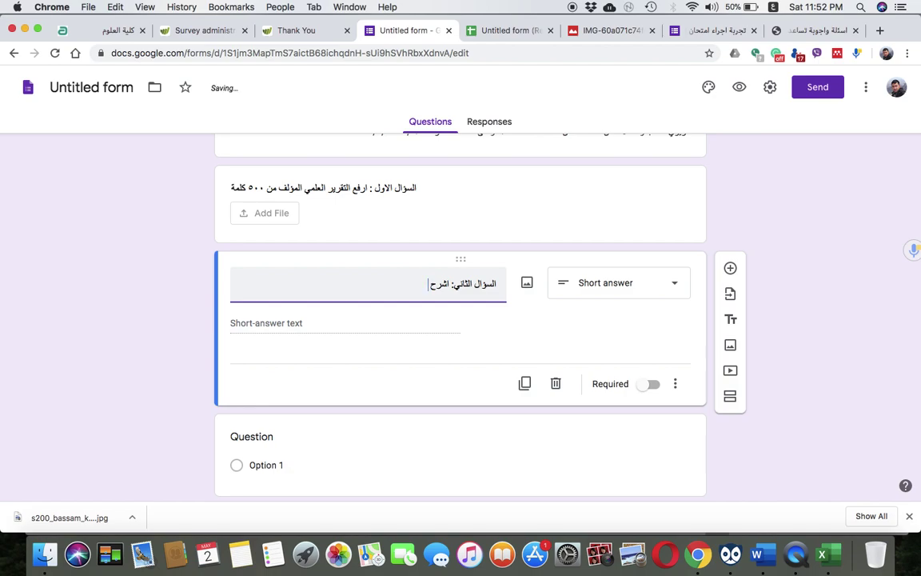
pyautogui.write(' طريقة ع')
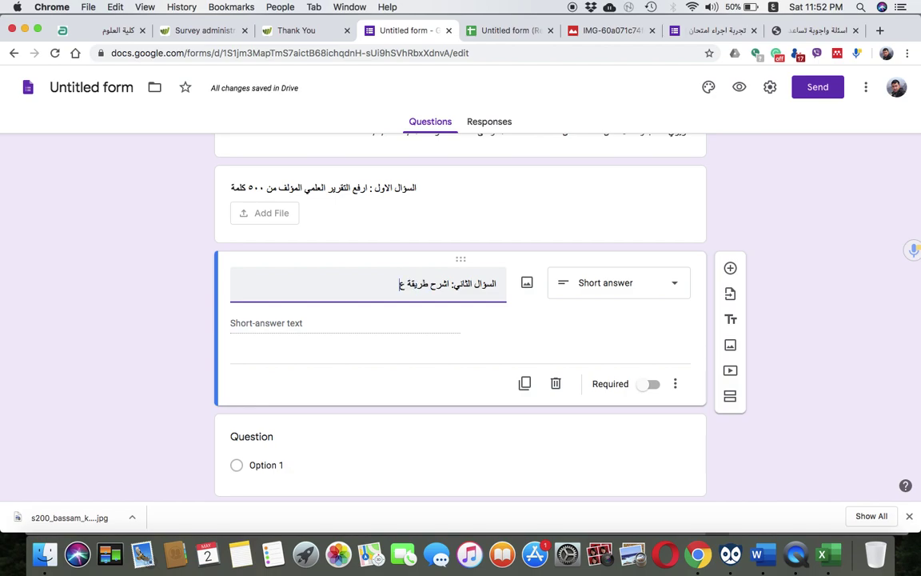
pyautogui.write('مل استخلاص البلازميدات المستخدم')
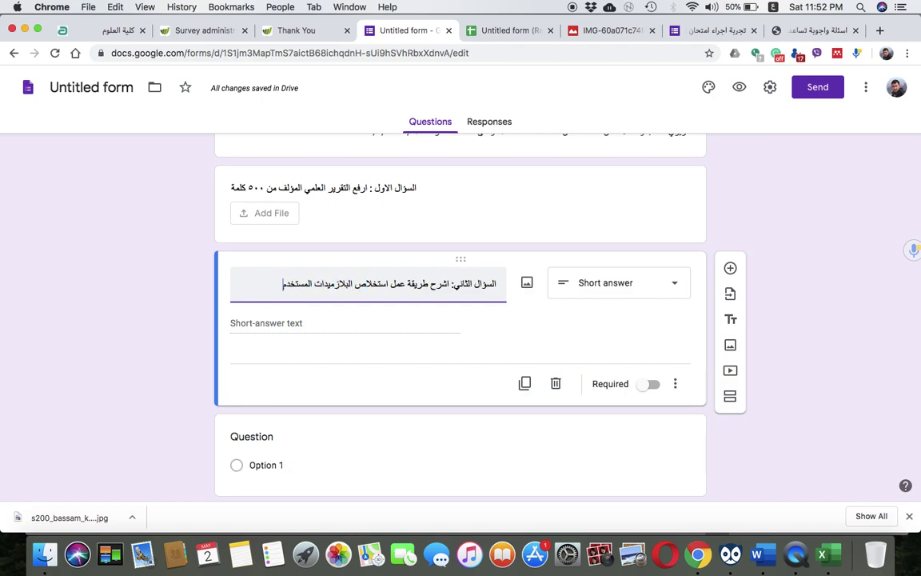
pyautogui.write('ة في الهندسة الوراثي')
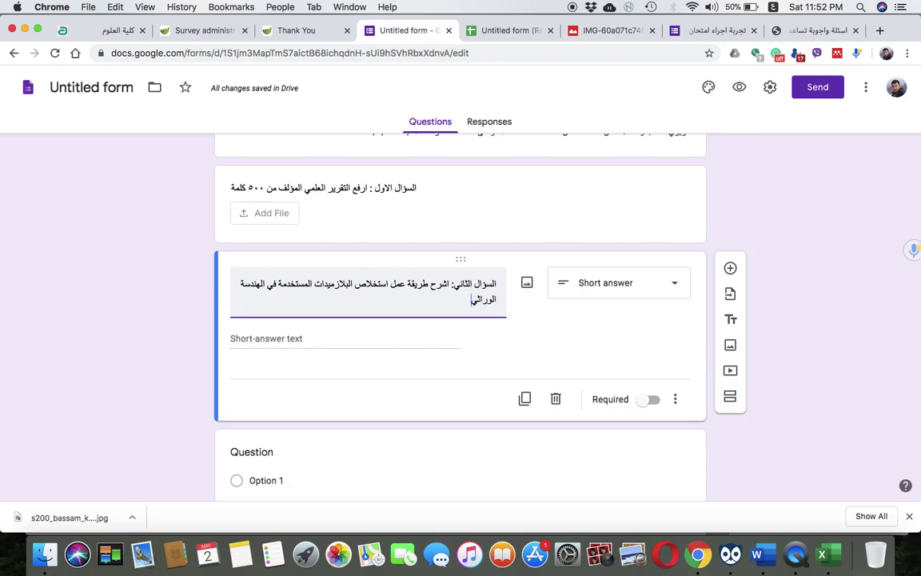
pyautogui.write('ة')
pyautogui.click(639, 295)
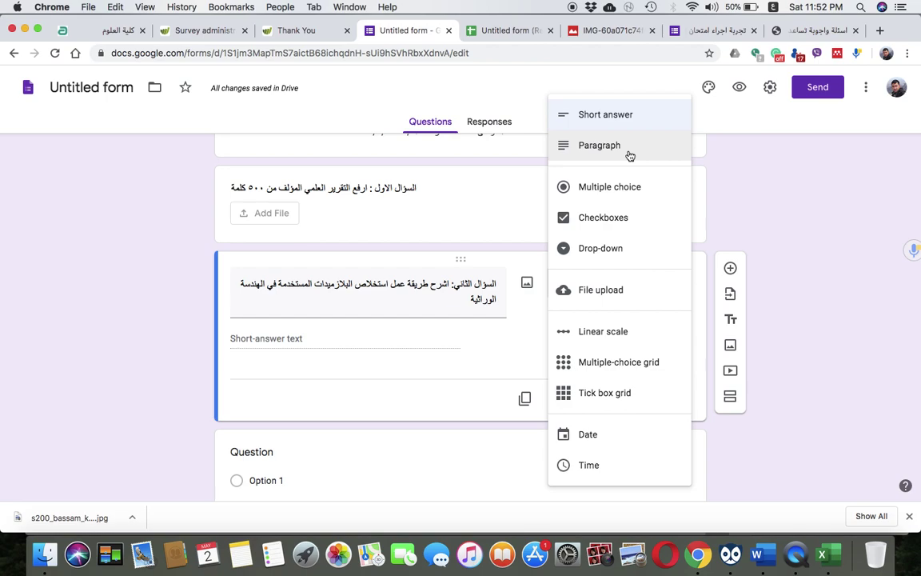
pyautogui.click(630, 152)
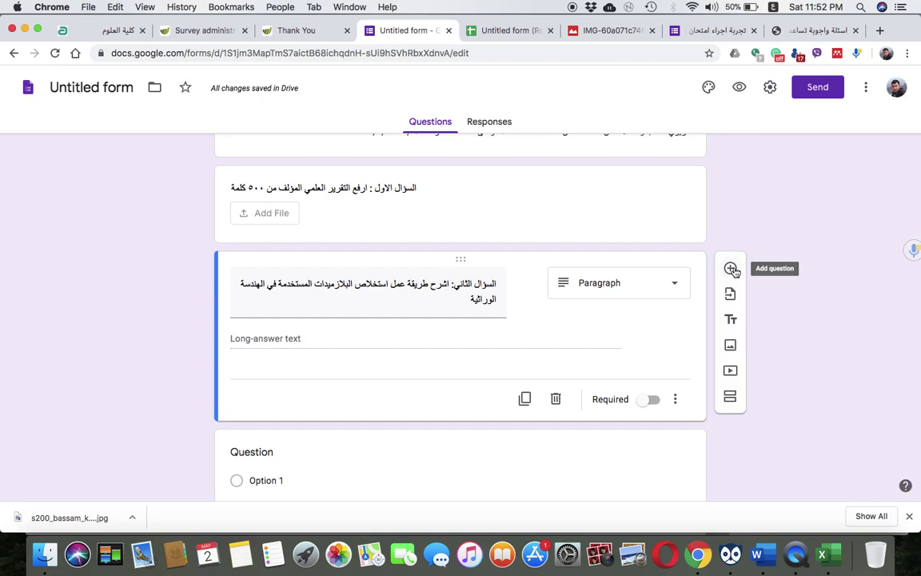
pyautogui.click(731, 269)
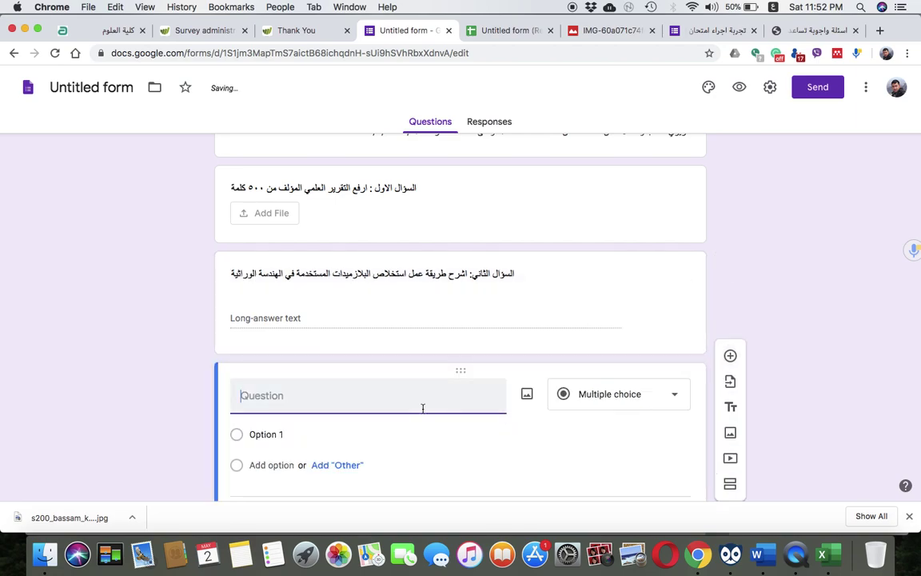
# Add a new multiple-choice question below the paragraph question
pyautogui.click(490, 288)
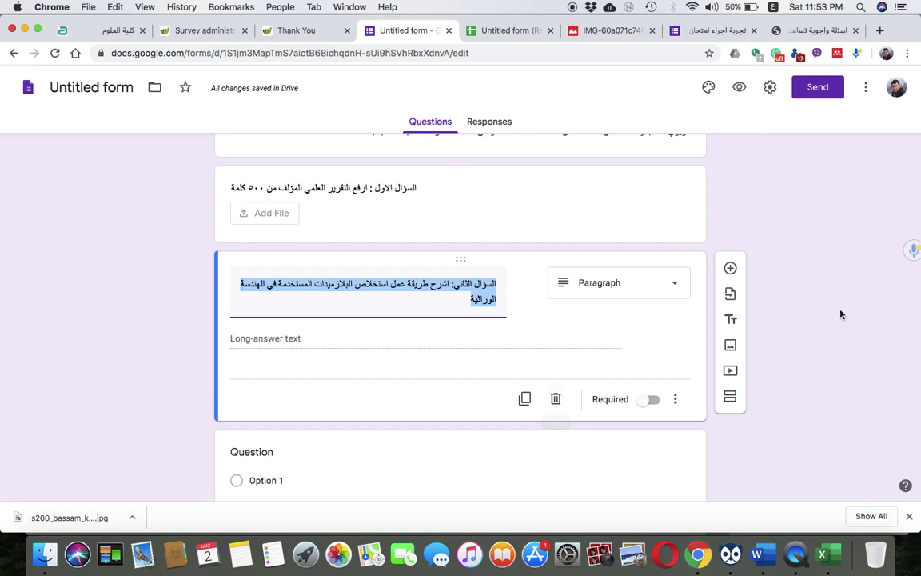
pyautogui.scroll(-3, 819, 320)
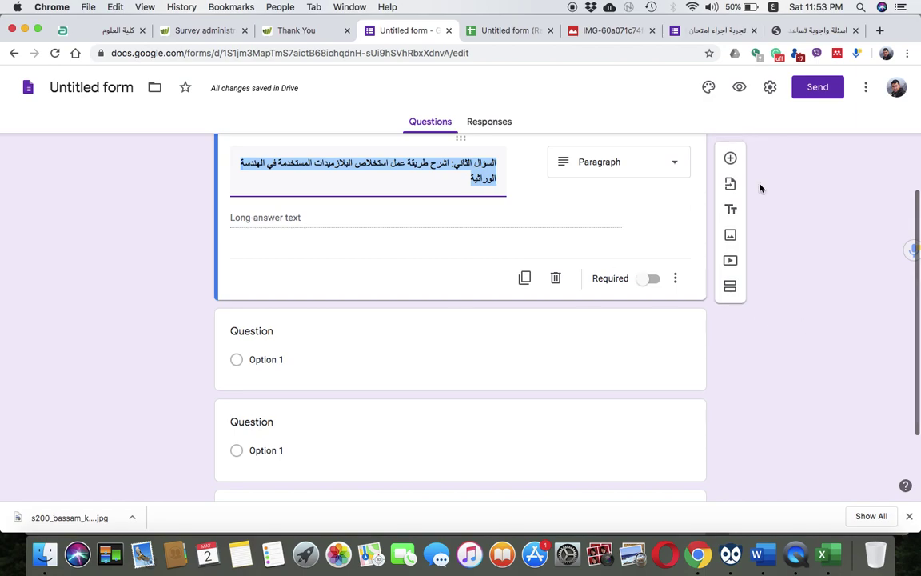
pyautogui.click(730, 158)
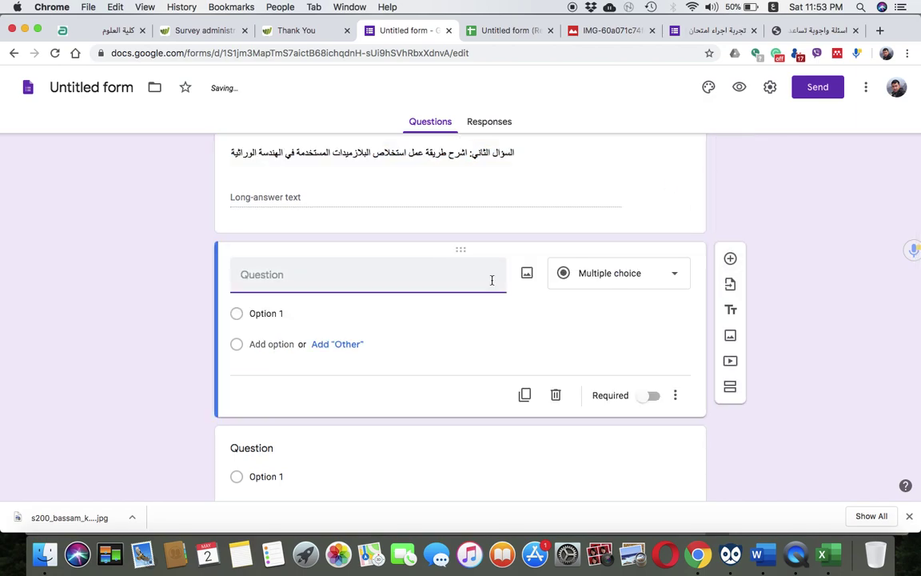
pyautogui.click(599, 287)
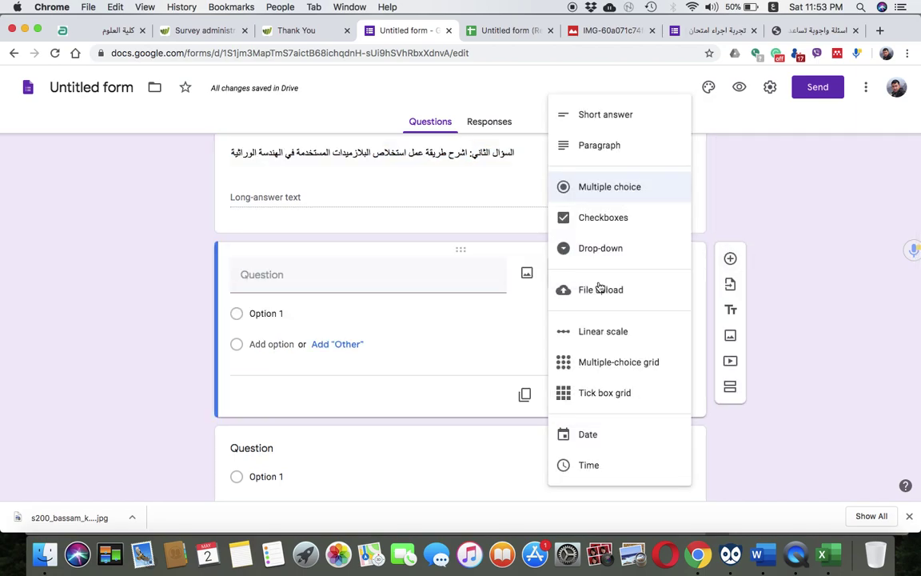
pyautogui.scroll(4, 460, 255)
pyautogui.click(119, 327)
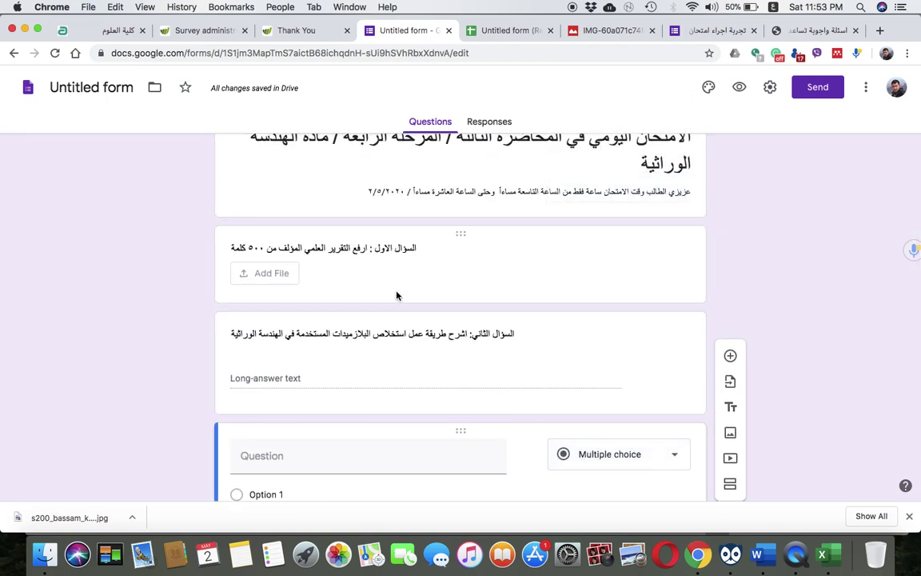
pyautogui.scroll(1, 357, 260)
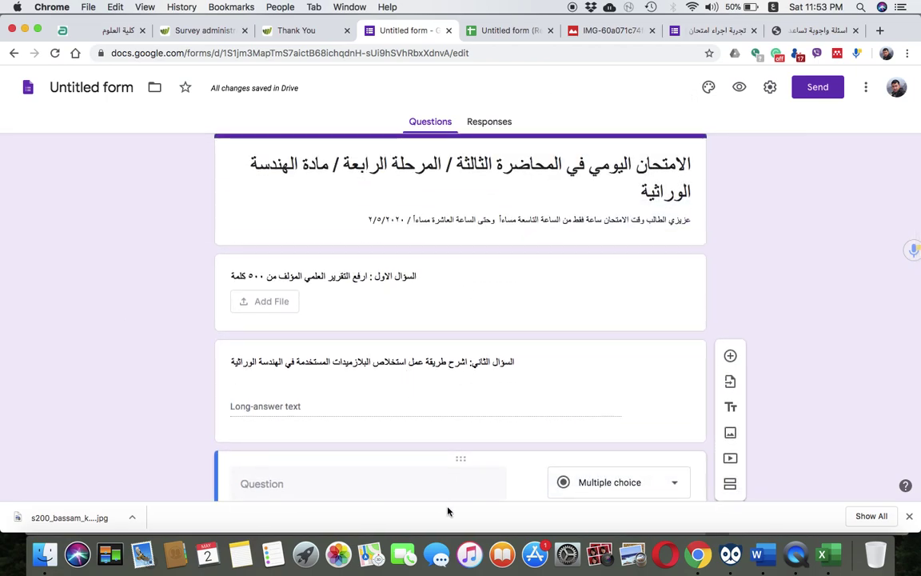
pyautogui.scroll(-3, 438, 435)
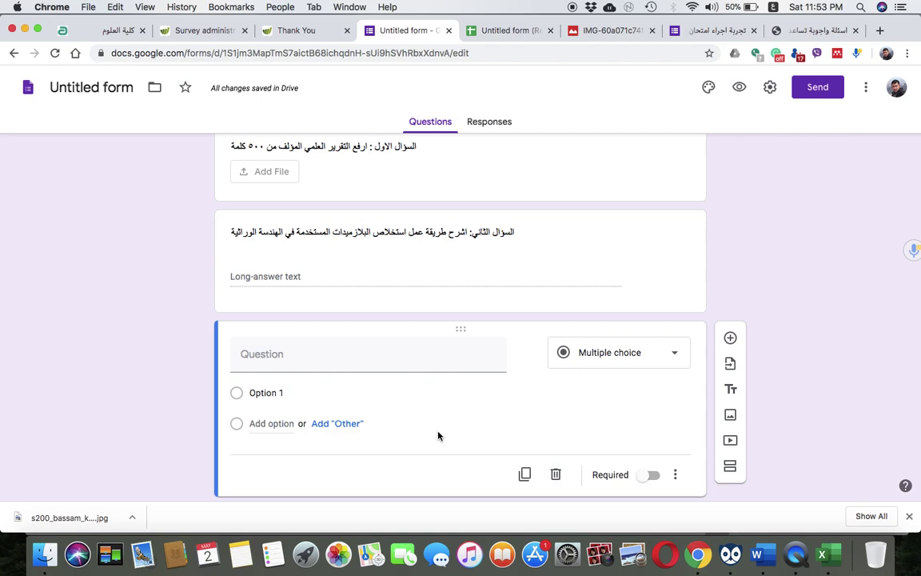
# Title it 'السؤال الثالث املى الفراغات', make it Short answer, then duplicate and delete the copy
pyautogui.click(395, 353)
pyautogui.write('السؤال الثالث')
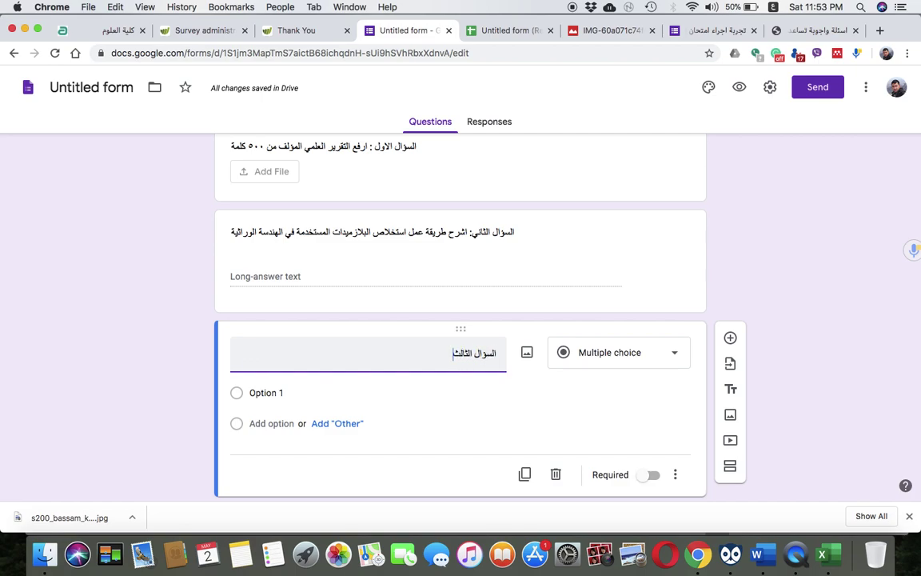
pyautogui.write(' املى ا')
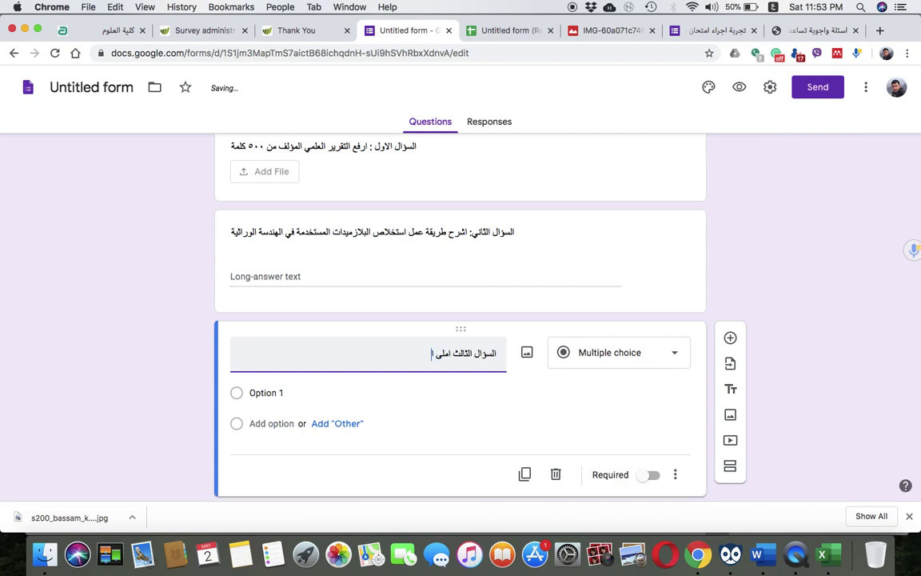
pyautogui.write('لفراغات')
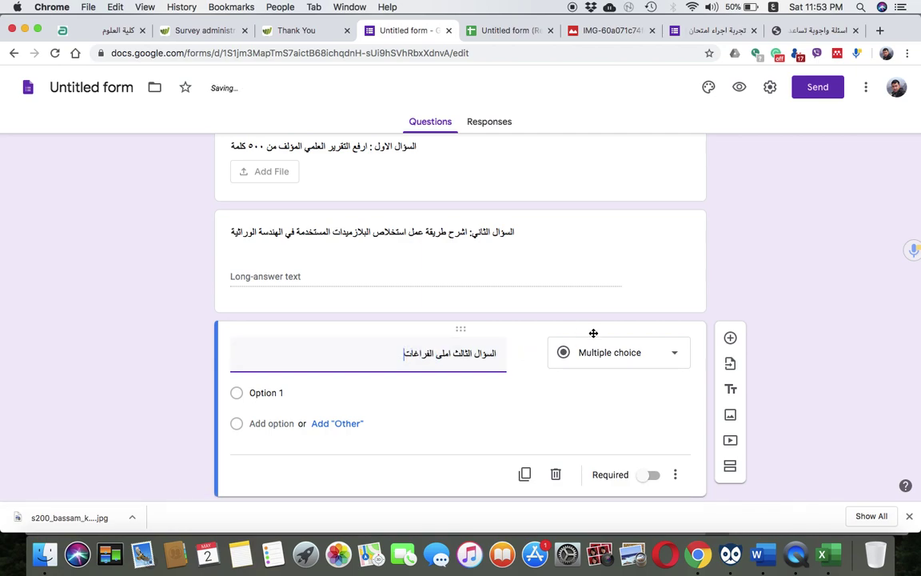
pyautogui.click(594, 357)
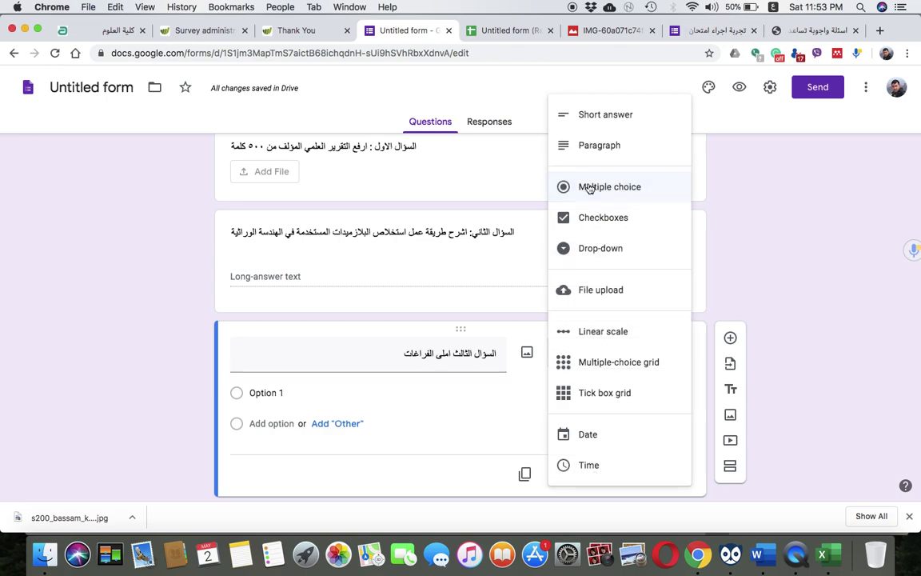
pyautogui.click(606, 119)
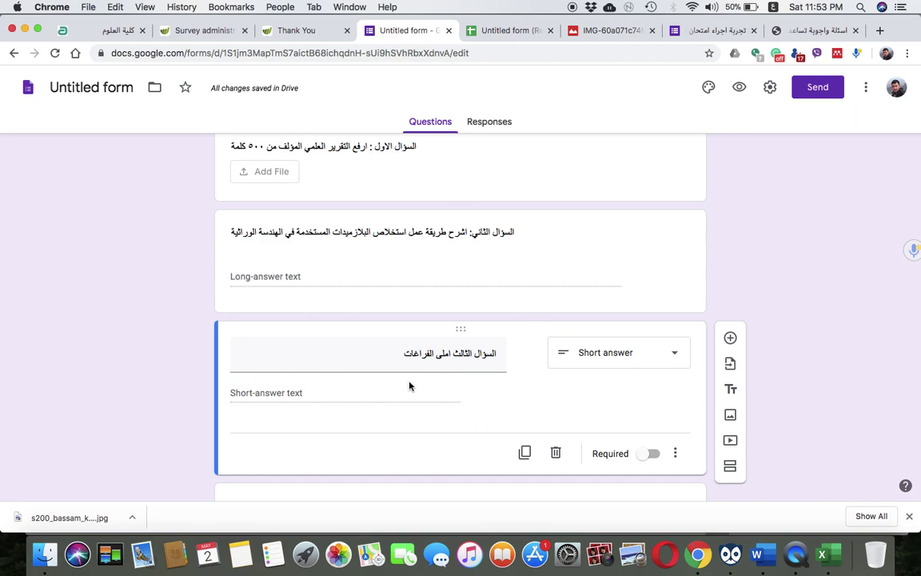
pyautogui.click(523, 454)
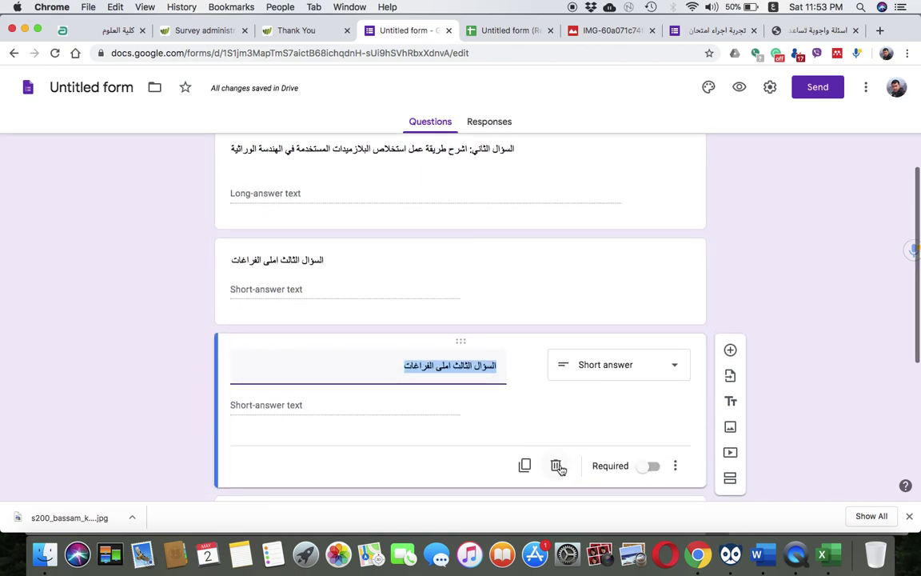
pyautogui.click(557, 466)
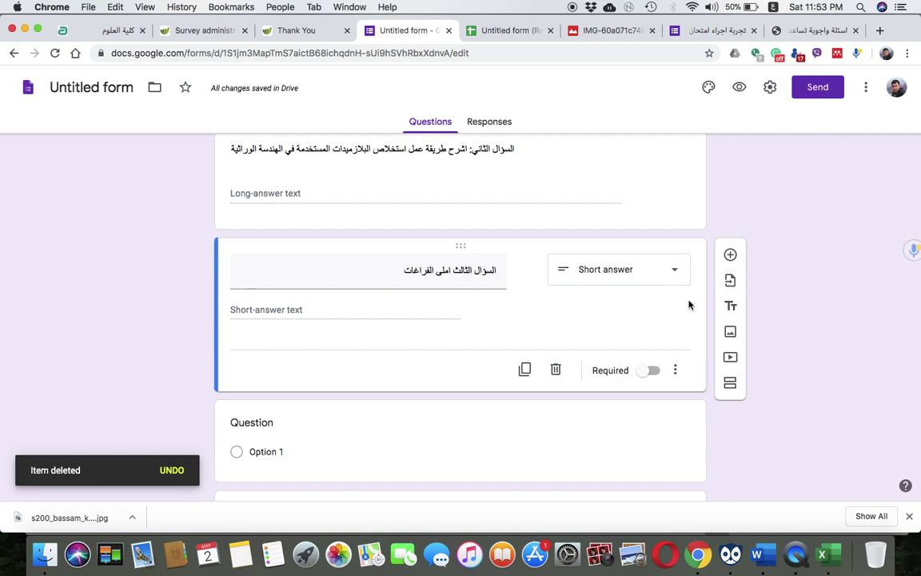
# Insert an untitled section 2 below question three 'السؤال الثالث املى الفراغات'
pyautogui.scroll(3, 561, 289)
pyautogui.scroll(-4, 541, 247)
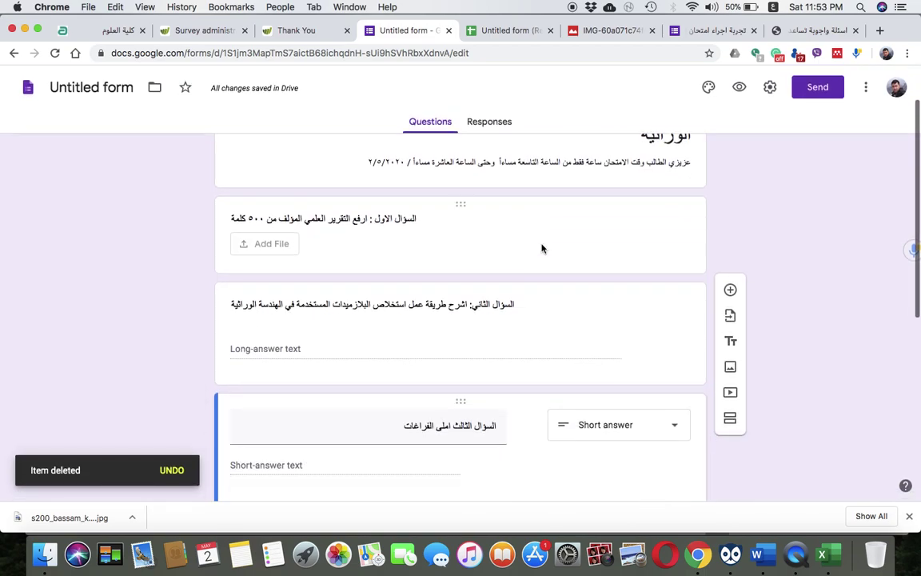
pyautogui.scroll(-2, 541, 248)
pyautogui.scroll(5, 540, 244)
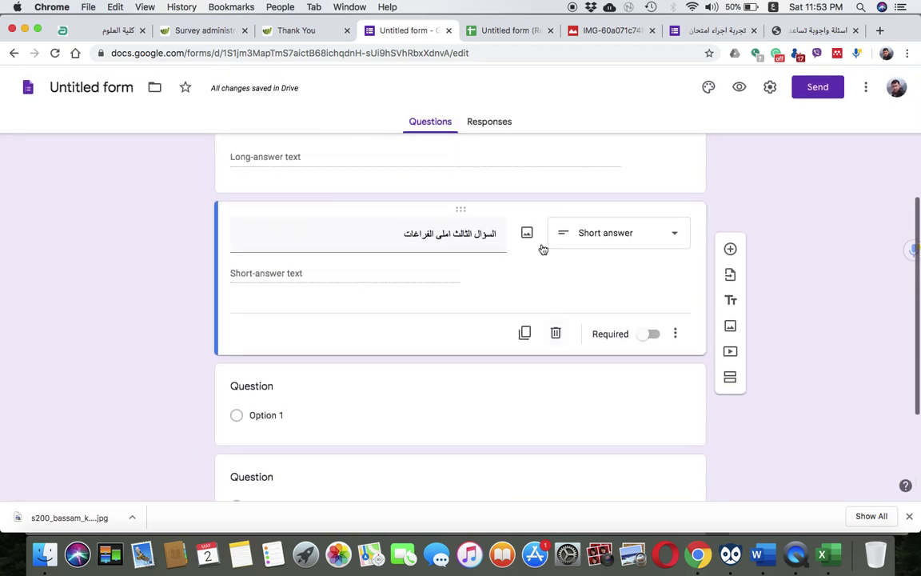
pyautogui.scroll(-2, 543, 247)
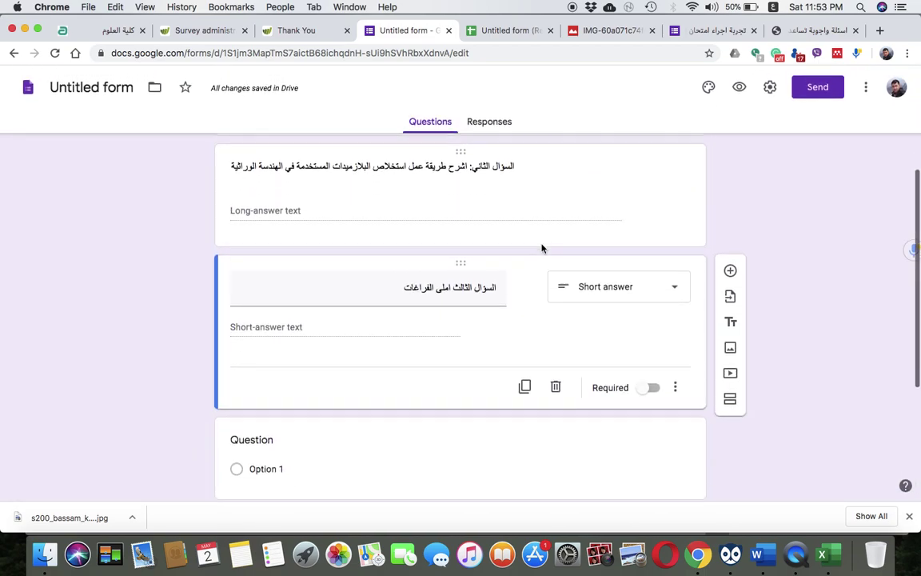
pyautogui.click(731, 398)
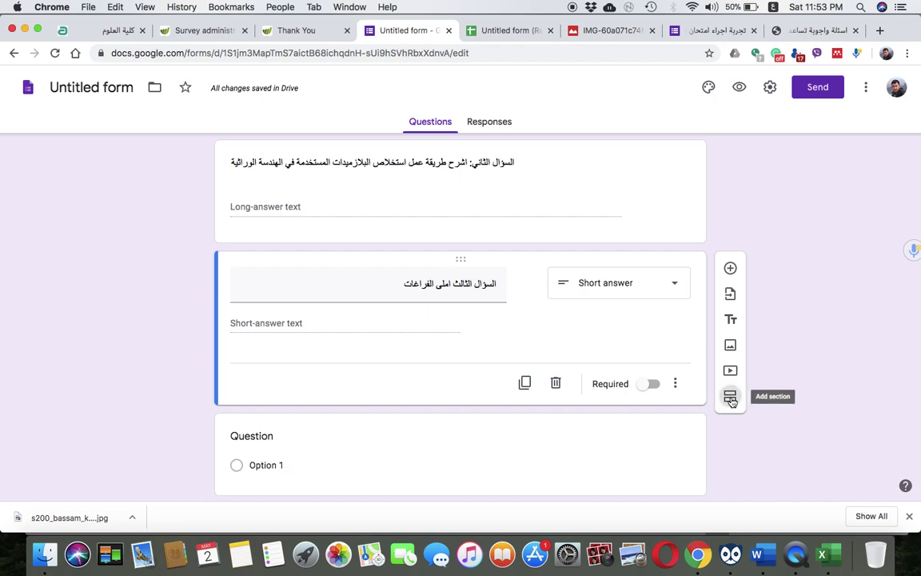
pyautogui.scroll(-2, 507, 376)
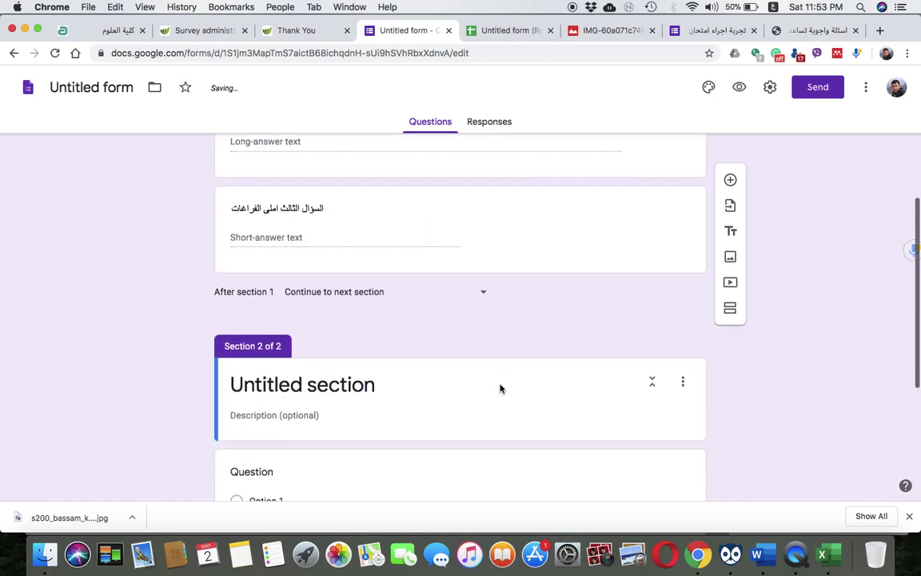
pyautogui.scroll(4, 500, 386)
pyautogui.scroll(-2, 500, 386)
pyautogui.scroll(-1, 500, 388)
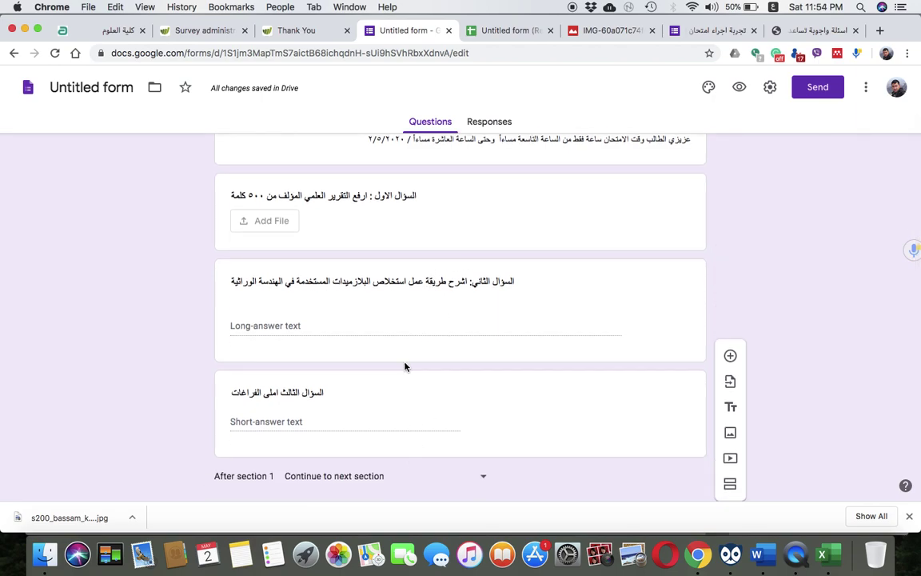
# Move the fill-in-the-blanks title from the third question into the second question's title
pyautogui.click(416, 281)
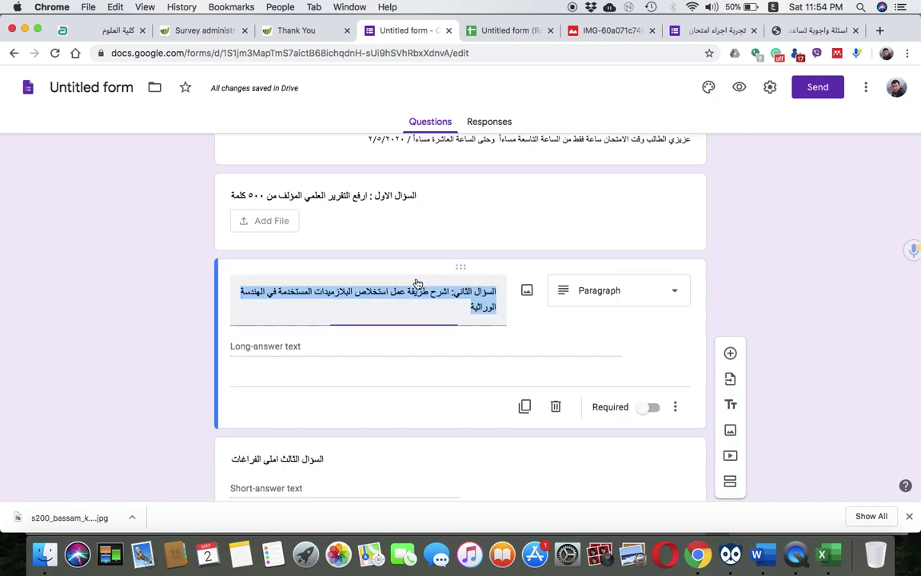
pyautogui.click(450, 296)
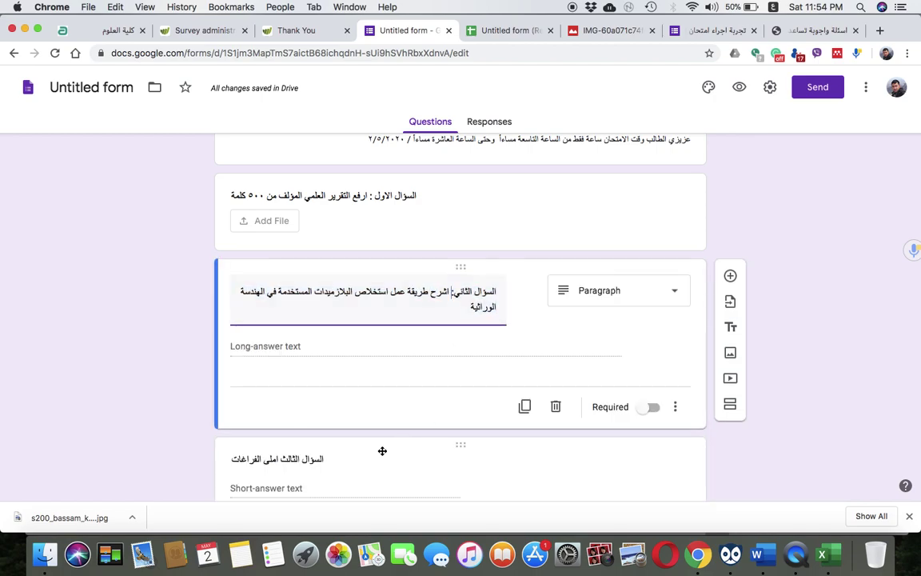
pyautogui.moveTo(453, 294); pyautogui.dragTo(403, 323)
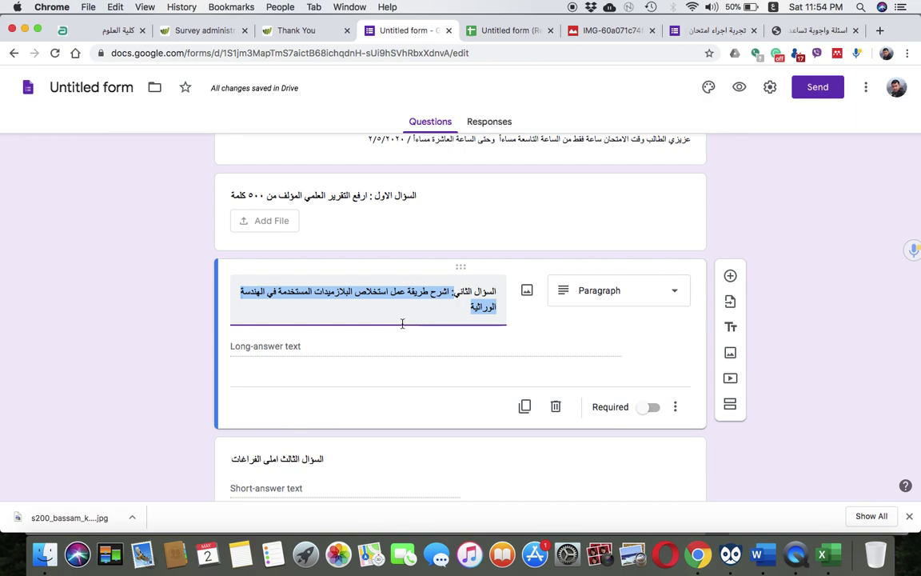
pyautogui.click(310, 443)
pyautogui.tripleClick(432, 404)
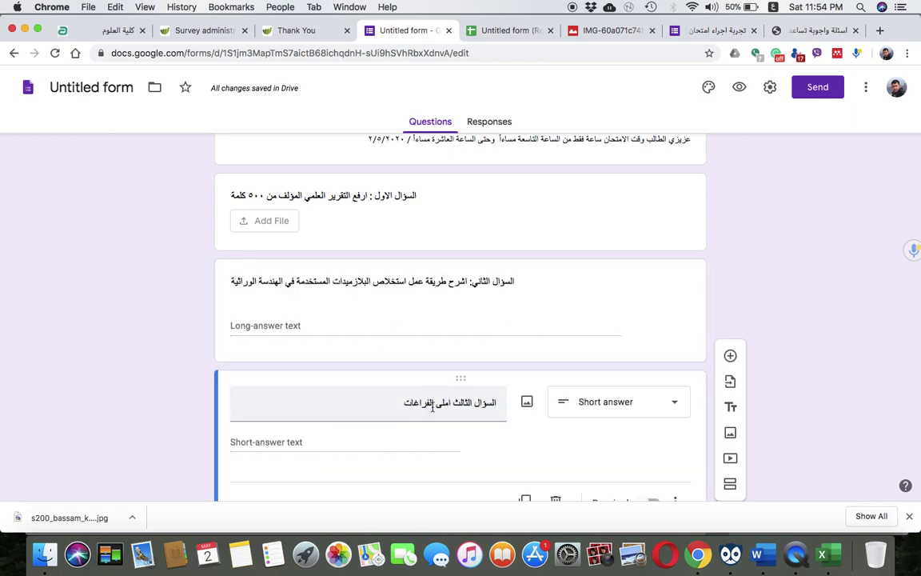
pyautogui.hotkey('ctrl', 'x')
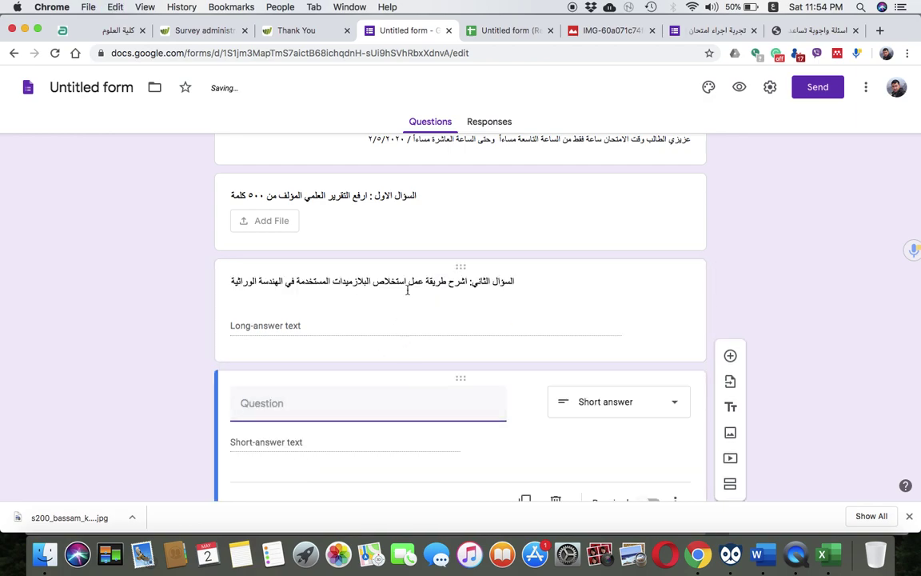
pyautogui.tripleClick(405, 281)
pyautogui.hotkey('ctrl', 'v')
# Change الثالث to الثاني in that title and delete the paragraph question card
pyautogui.doubleClick(462, 292)
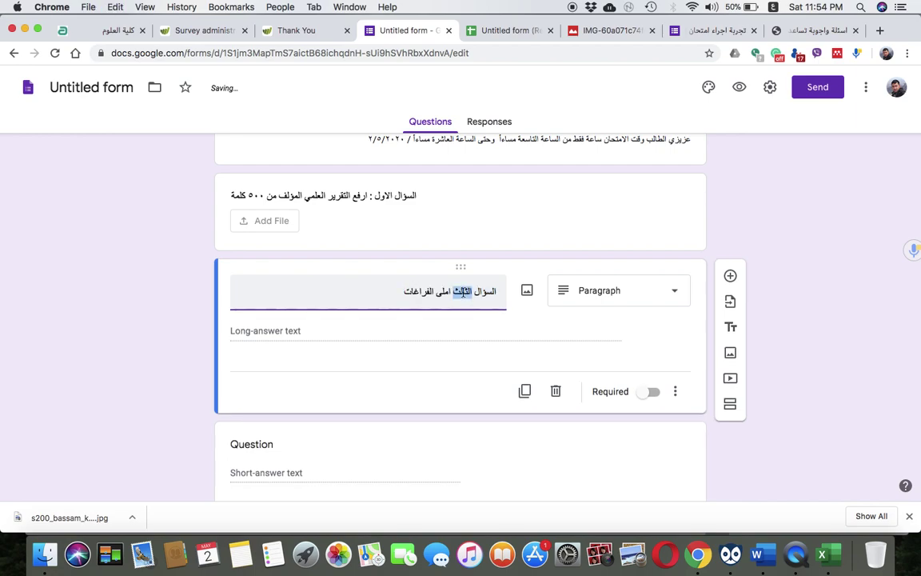
pyautogui.write('الثاني')
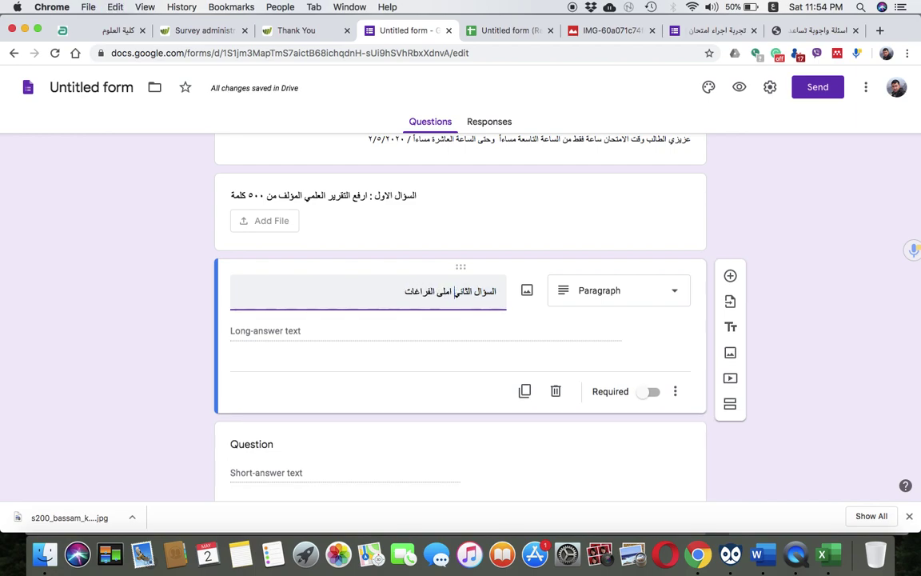
pyautogui.moveTo(437, 302); pyautogui.dragTo(445, 293)
pyautogui.click(556, 390)
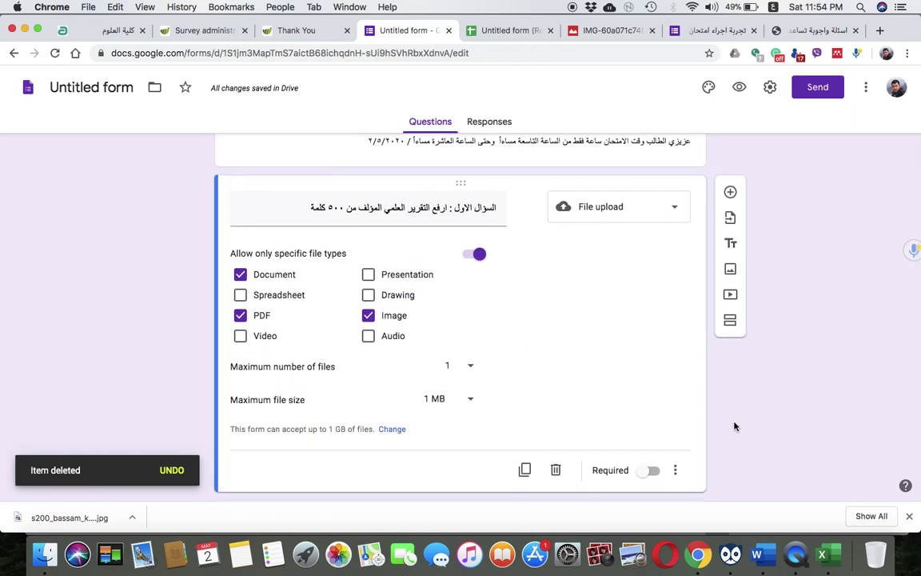
pyautogui.scroll(3, 571, 328)
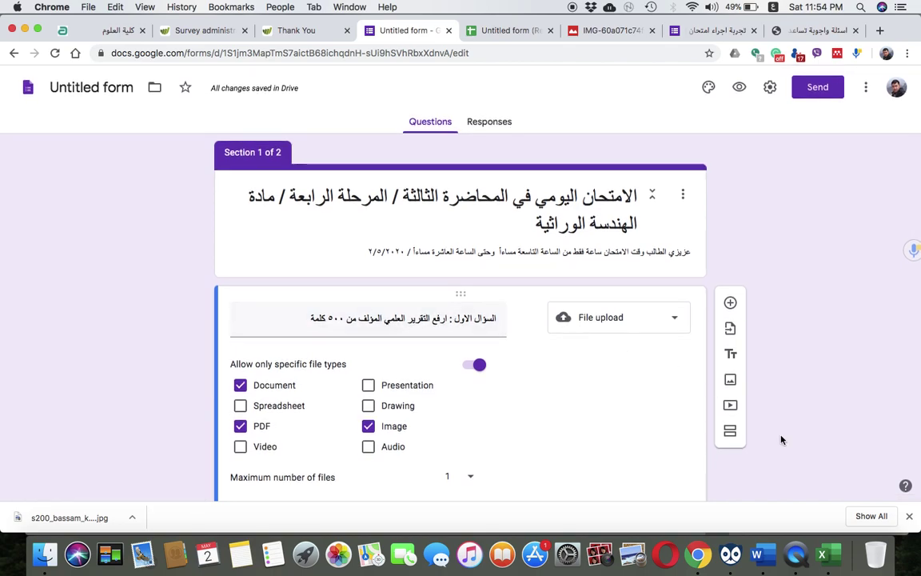
# Insert a new section titled 'السؤال الثاني: املئ الفراغات التالية', correcting a mistyped letter
pyautogui.click(730, 433)
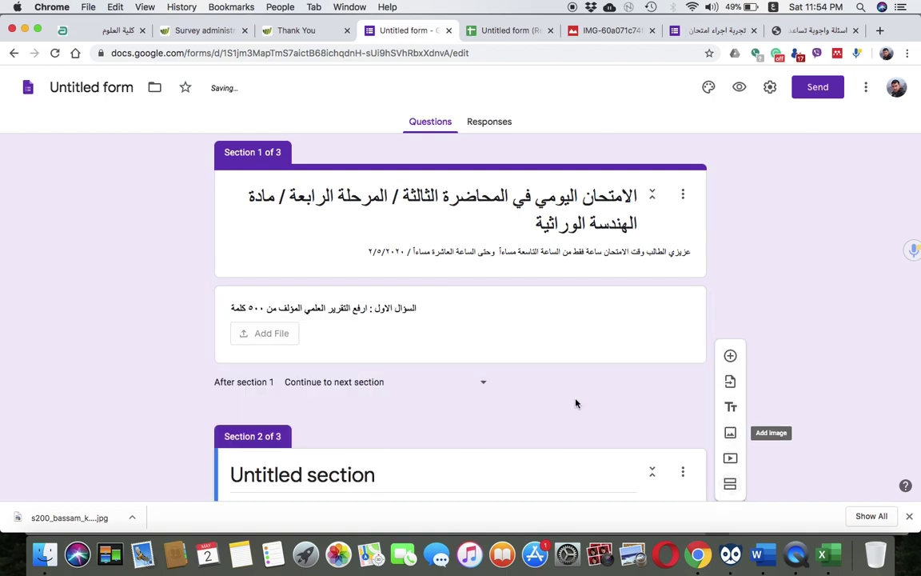
pyautogui.click(391, 342)
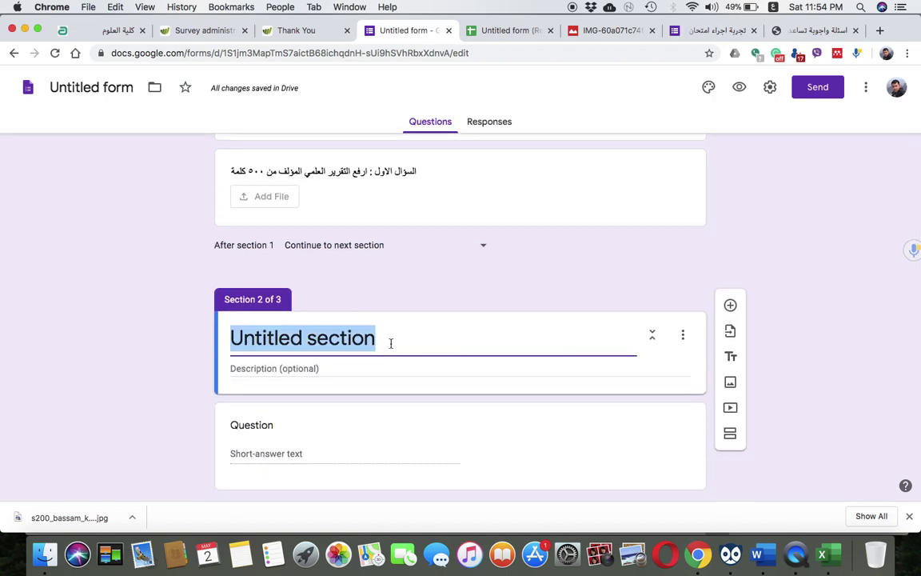
pyautogui.write('السؤ')
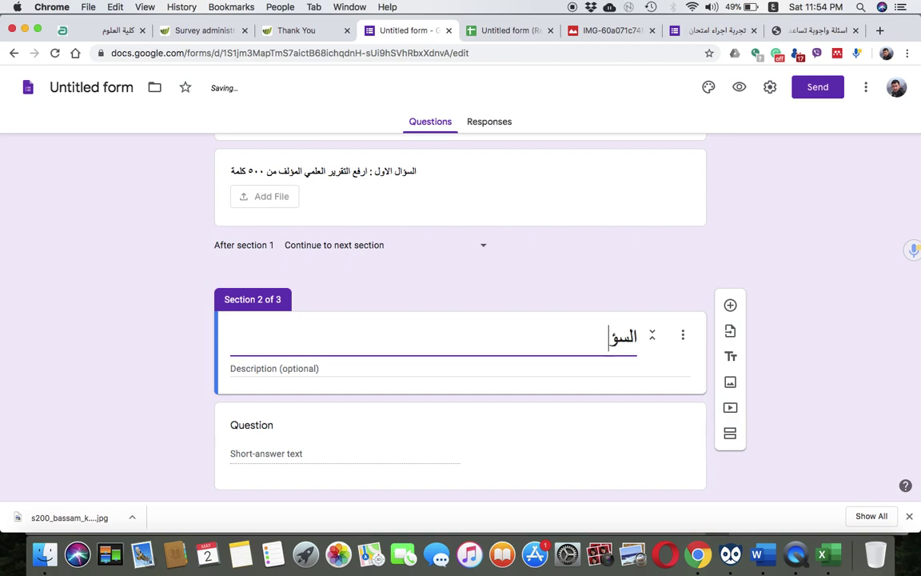
pyautogui.write('ال الثان')
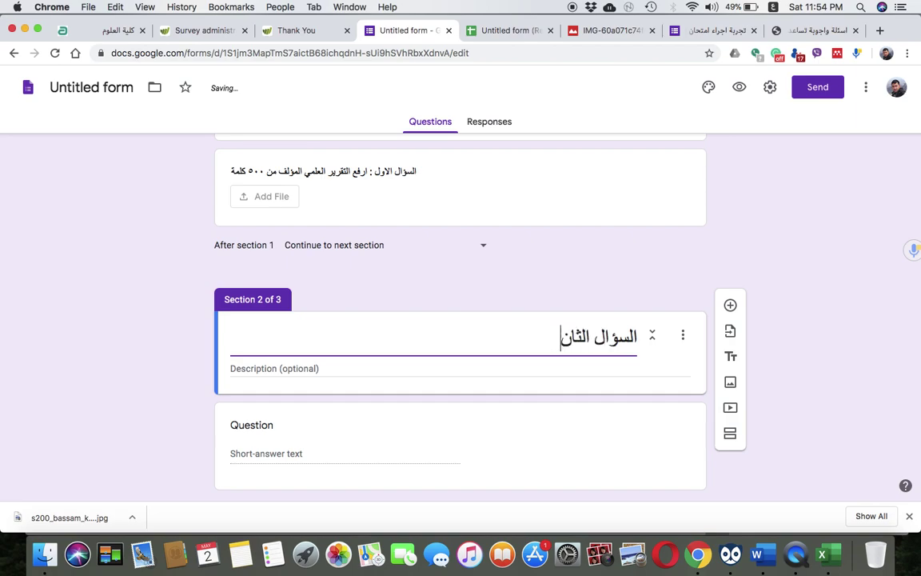
pyautogui.write('ي: املئ الفر')
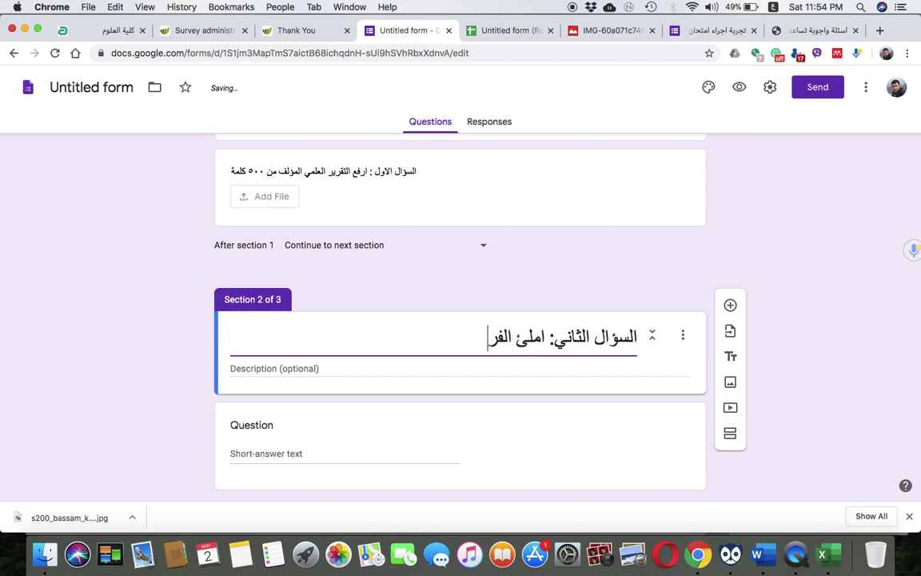
pyautogui.write('اغات التالية')
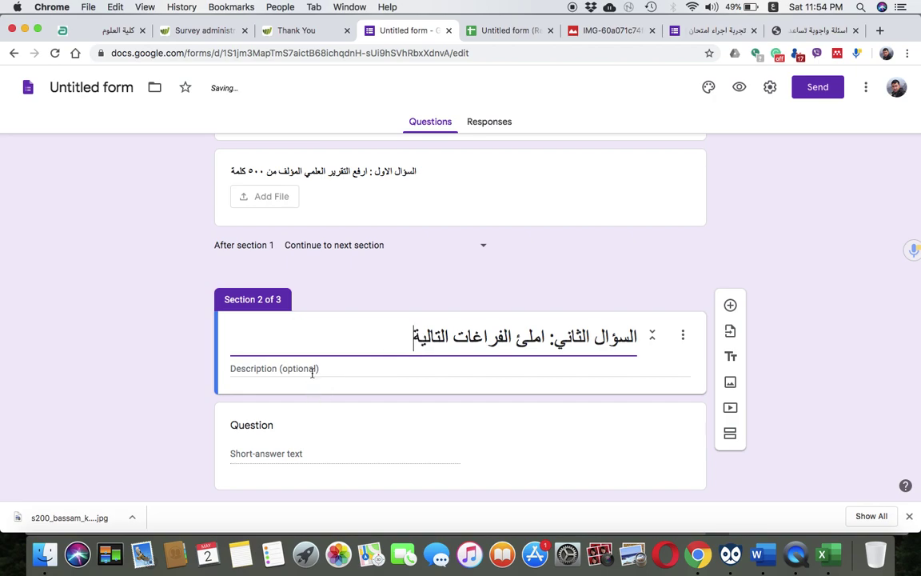
pyautogui.click(312, 370)
# Write the multiple-choice question '١) يحتوي البلازميد دائما على جين ...' about antibiotic resistance
pyautogui.click(243, 442)
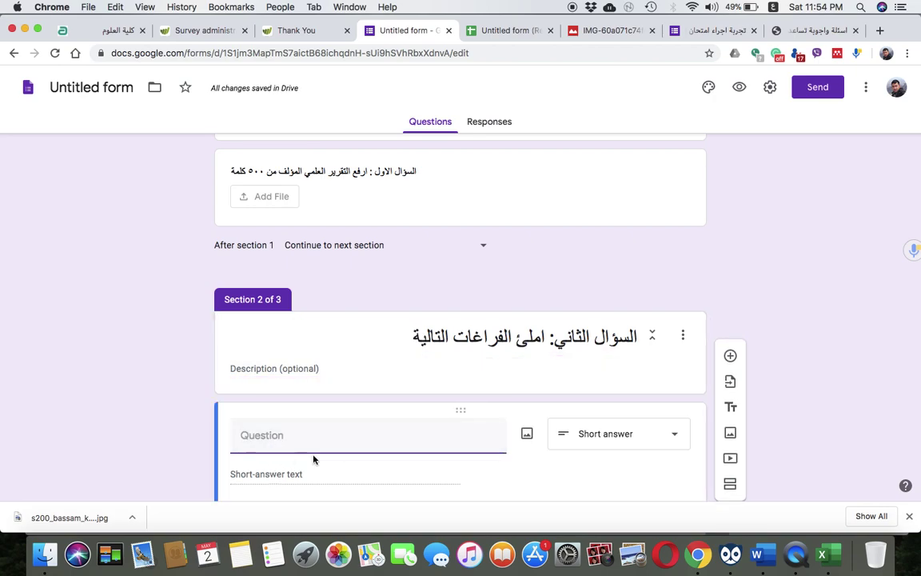
pyautogui.write('١)')
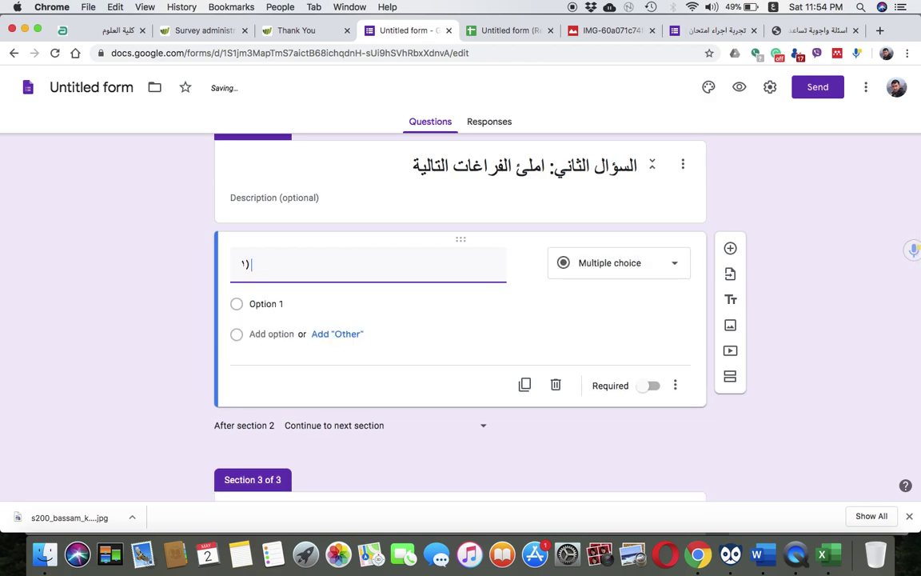
pyautogui.write(' تكون')
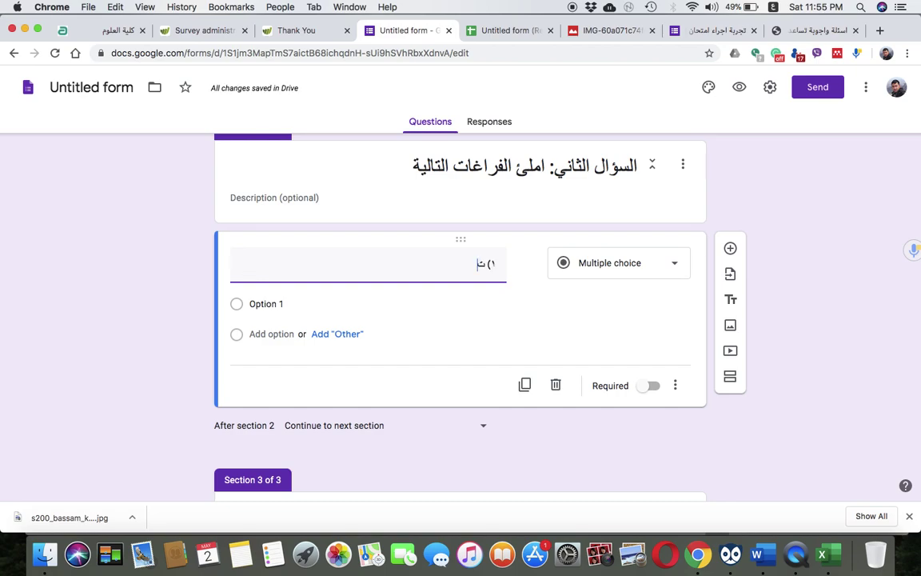
pyautogui.press('BackSpace')
pyautogui.press('BackSpace')
pyautogui.press('BackSpace')
pyautogui.press('BackSpace')
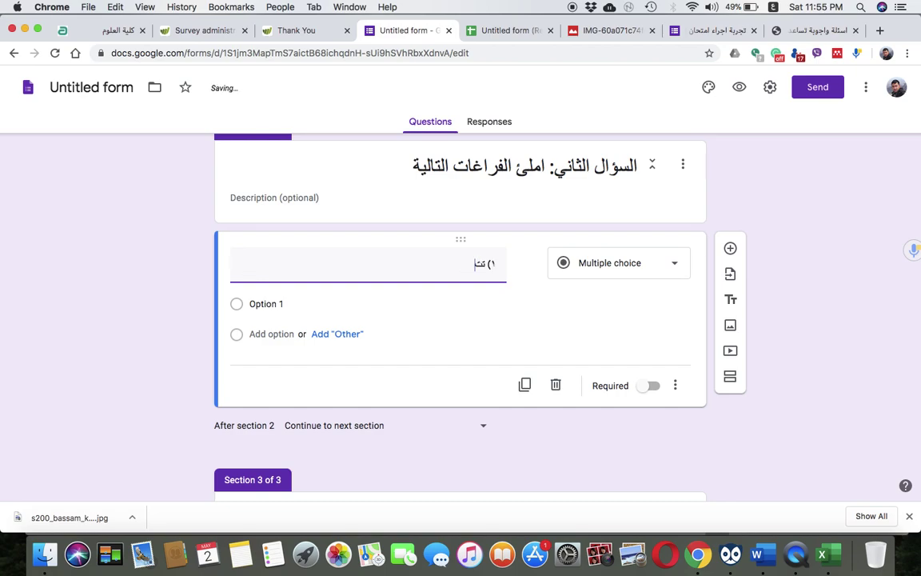
pyautogui.write('يحتوي البلازمي')
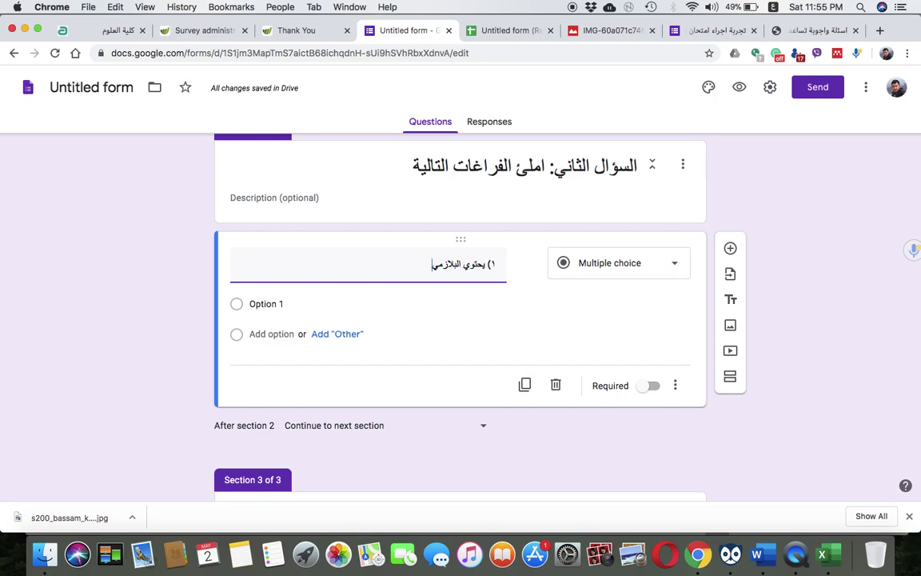
pyautogui.write('د دائما على جين')
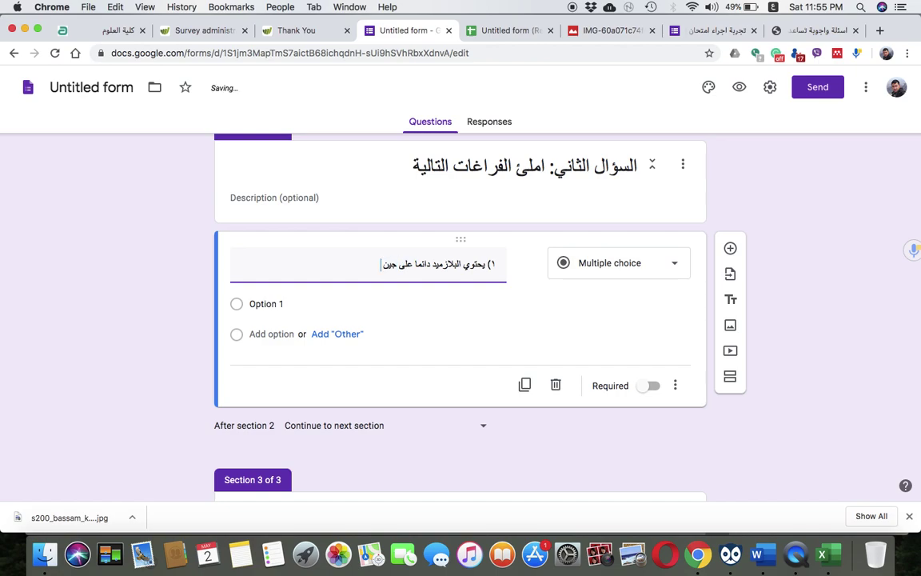
pyautogui.click(621, 265)
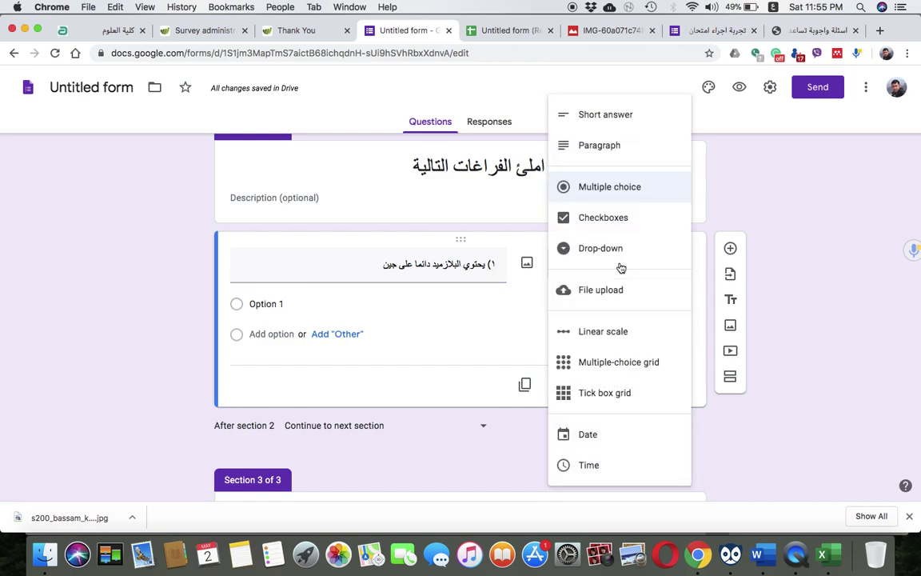
pyautogui.click(364, 271)
pyautogui.click(373, 272)
pyautogui.write('............')
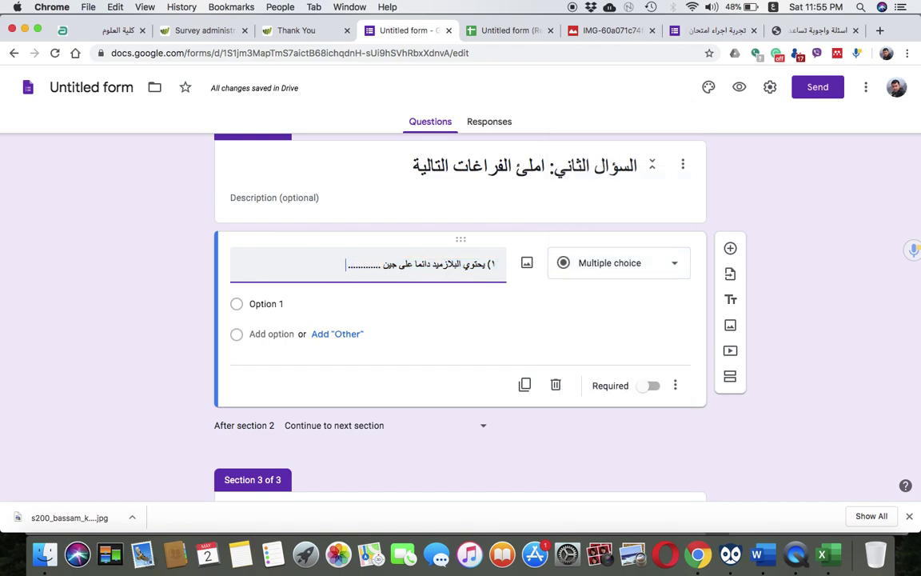
pyautogui.write(' يعطي')
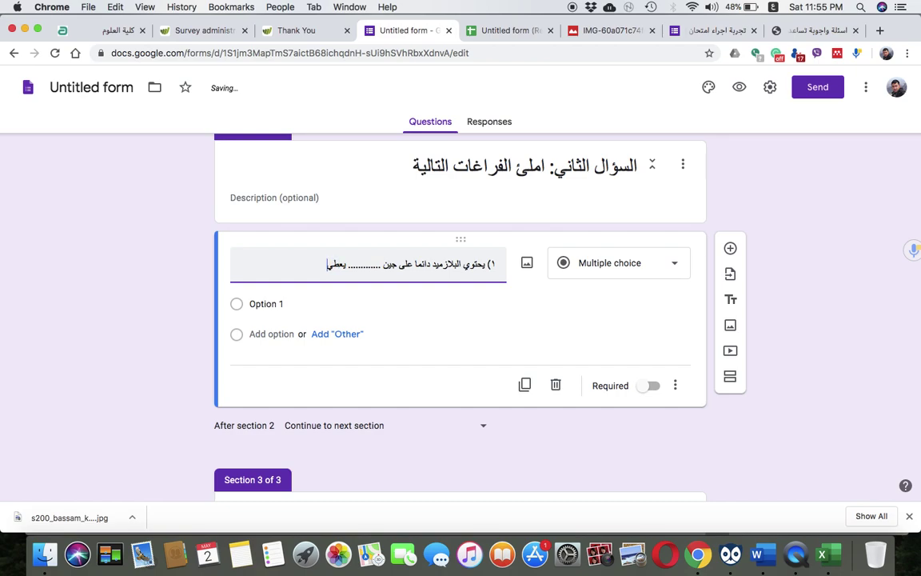
pyautogui.write(' الخلية المهندسة وراثية القابلية ع')
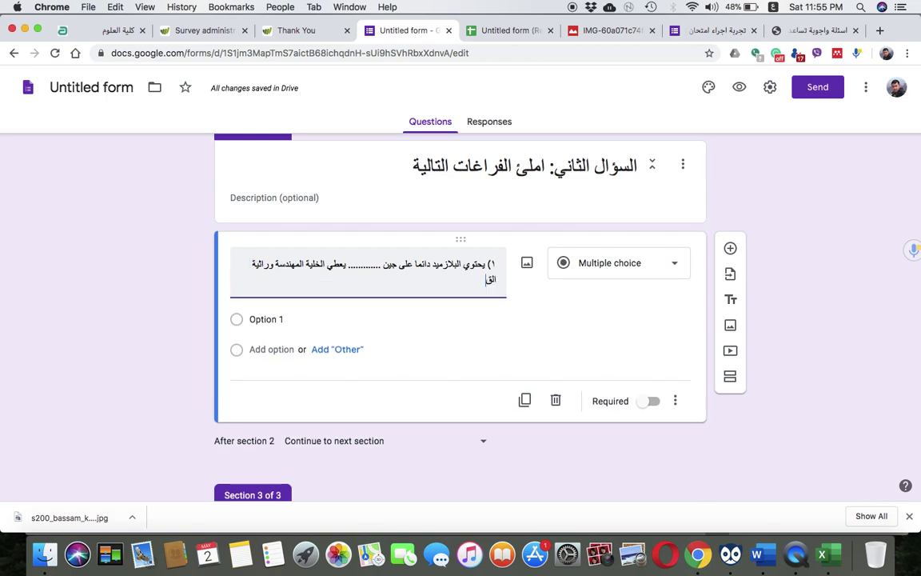
pyautogui.write('لى مقار')
pyautogui.write('مة المضاد الحيوي')
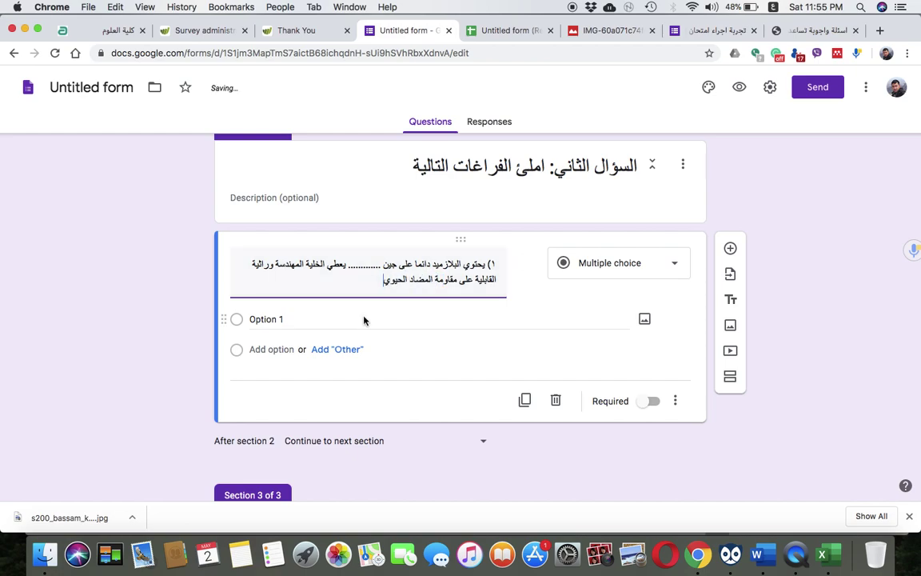
# Set the first choice to 'مقاومة الانتيبايتك' and add two more answer options
pyautogui.click(357, 318)
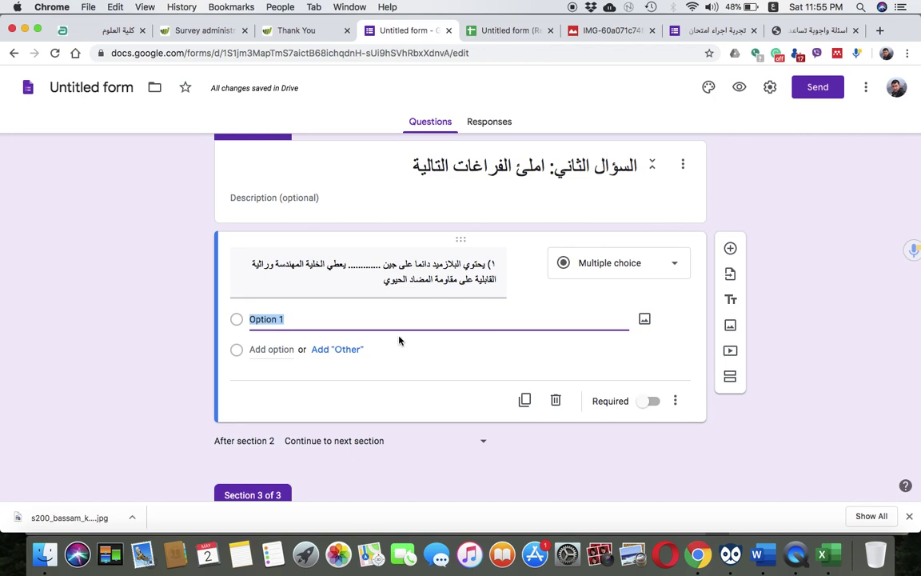
pyautogui.write('مقاومة ال')
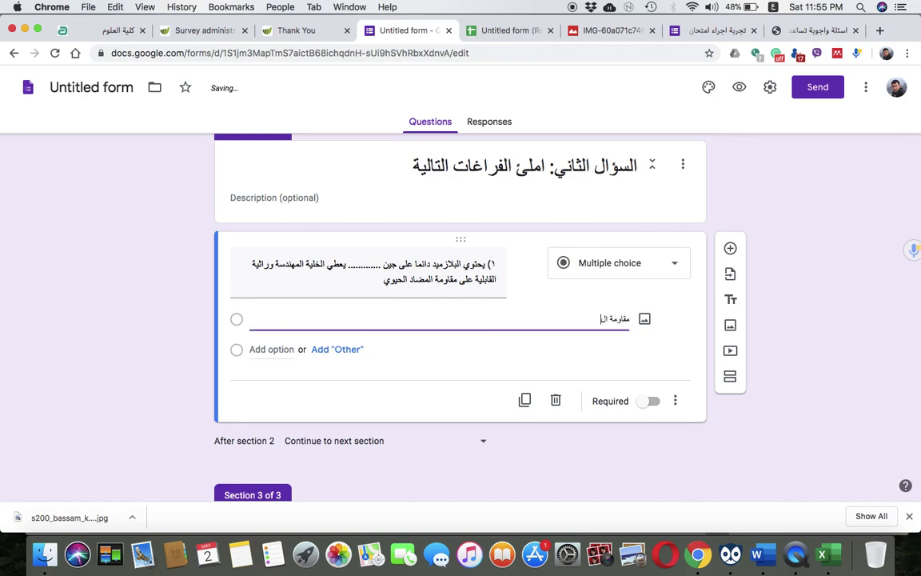
pyautogui.write('انتيبايتك')
pyautogui.click(290, 352)
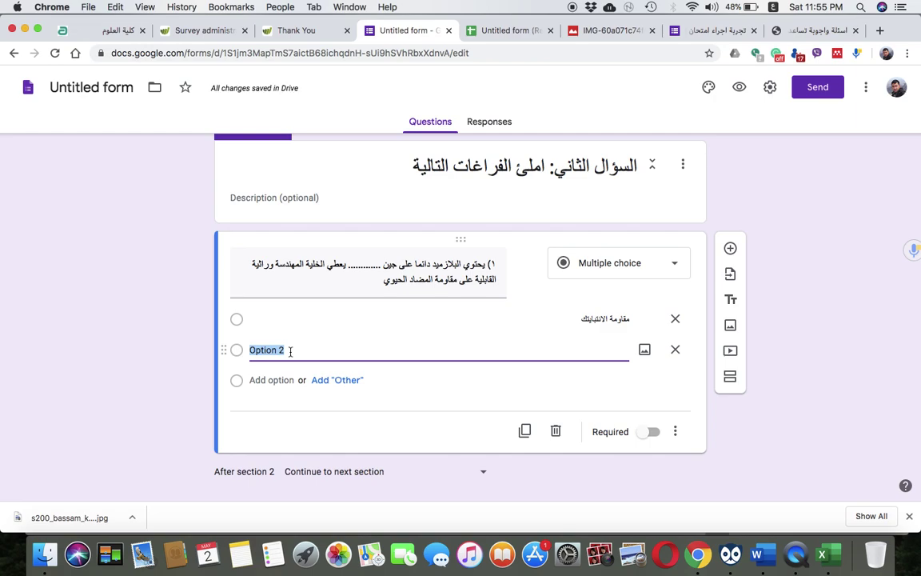
pyautogui.click(276, 380)
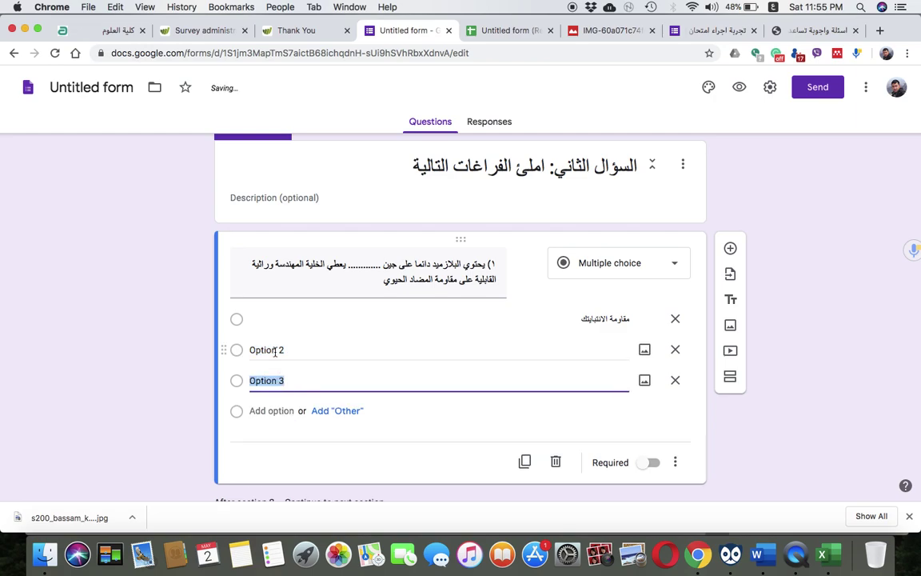
# Fill the other choices with 'التضاعف' and 'هضم اللاكتوز', removing the stray empty option
pyautogui.click(275, 349)
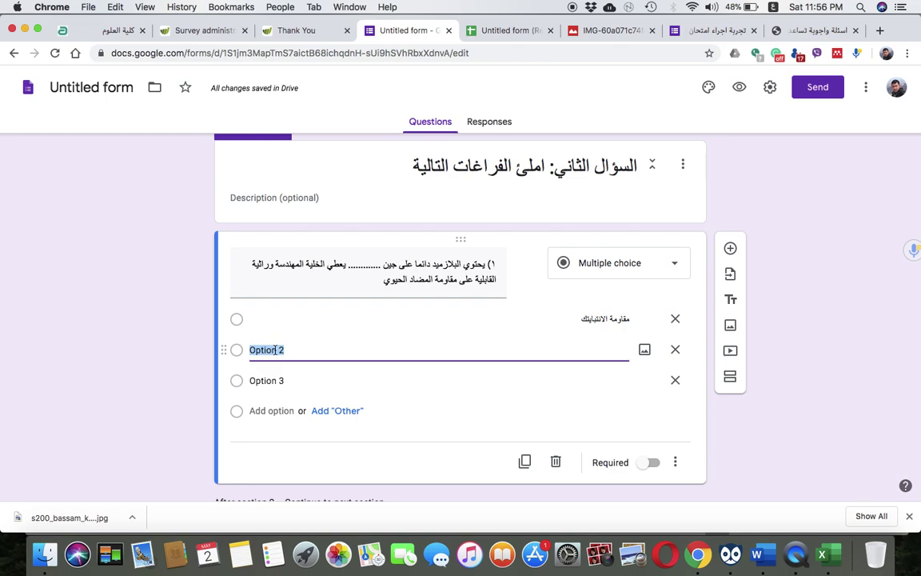
pyautogui.write('مؤ')
pyautogui.press('BackSpace')
pyautogui.press('BackSpace')
pyautogui.press('BackSpace')
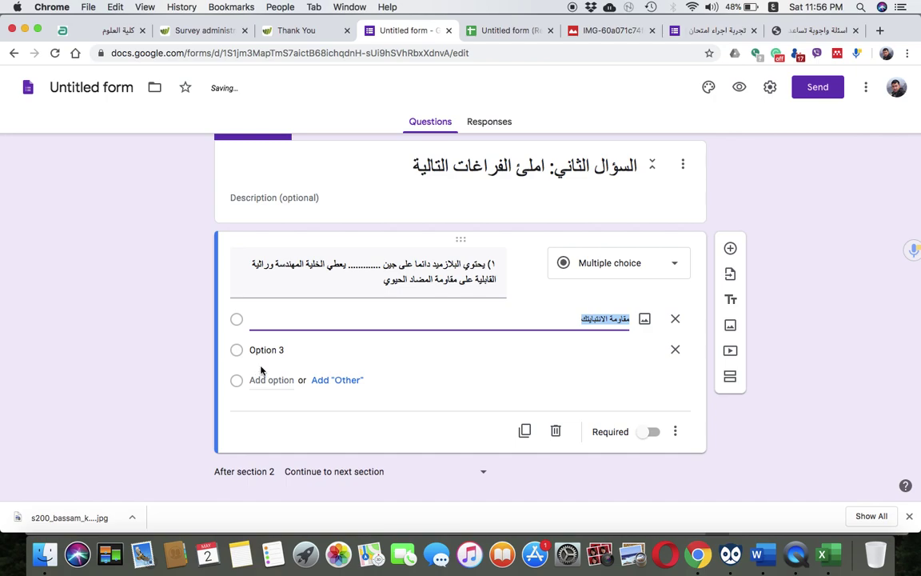
pyautogui.click(303, 352)
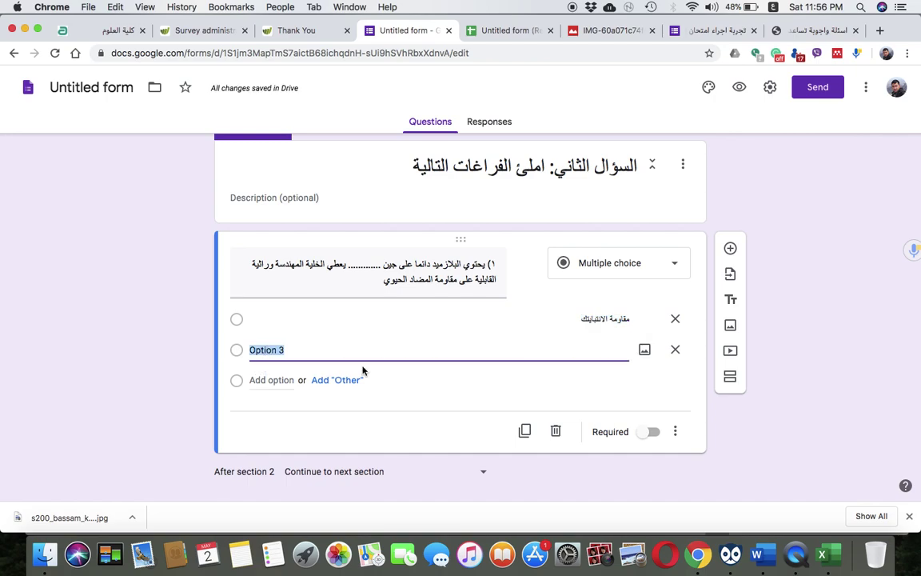
pyautogui.write('التضاعف')
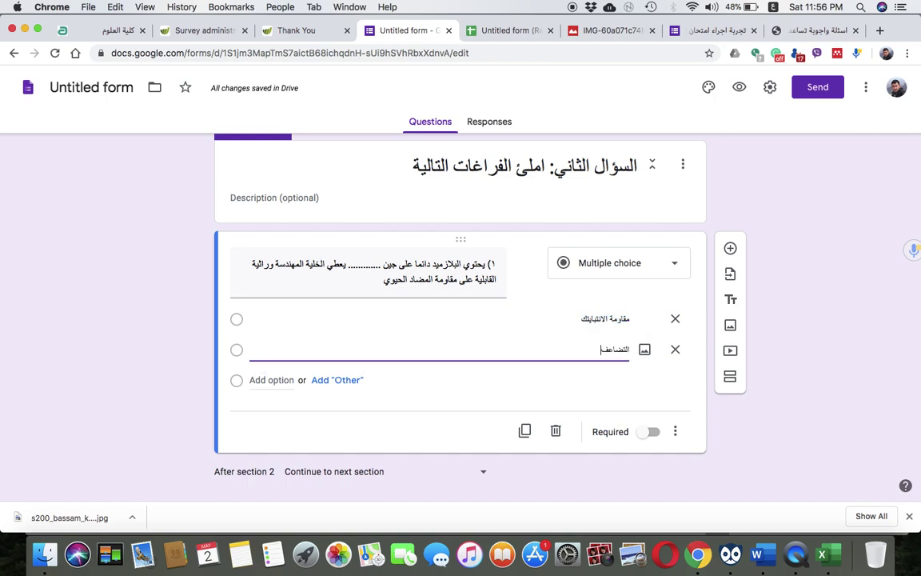
pyautogui.click(263, 381)
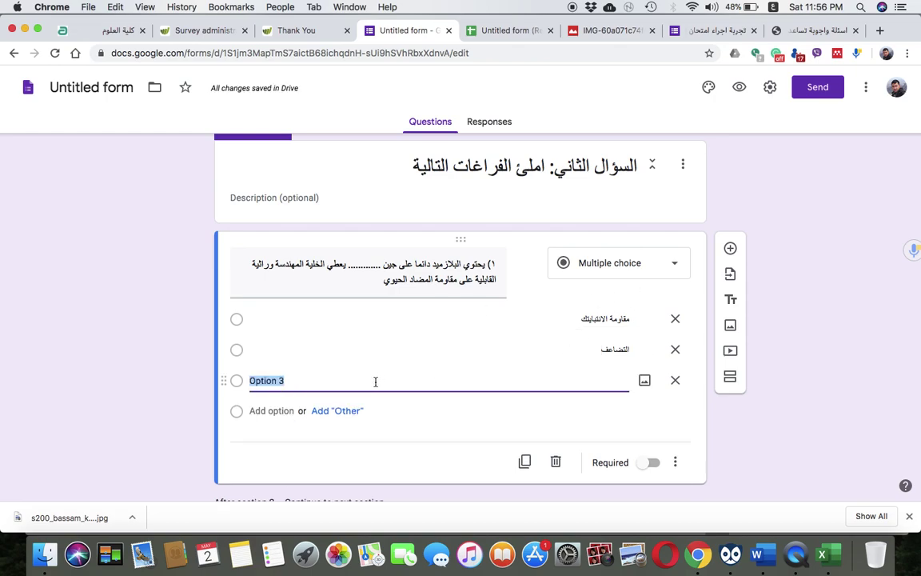
pyautogui.write('هذ')
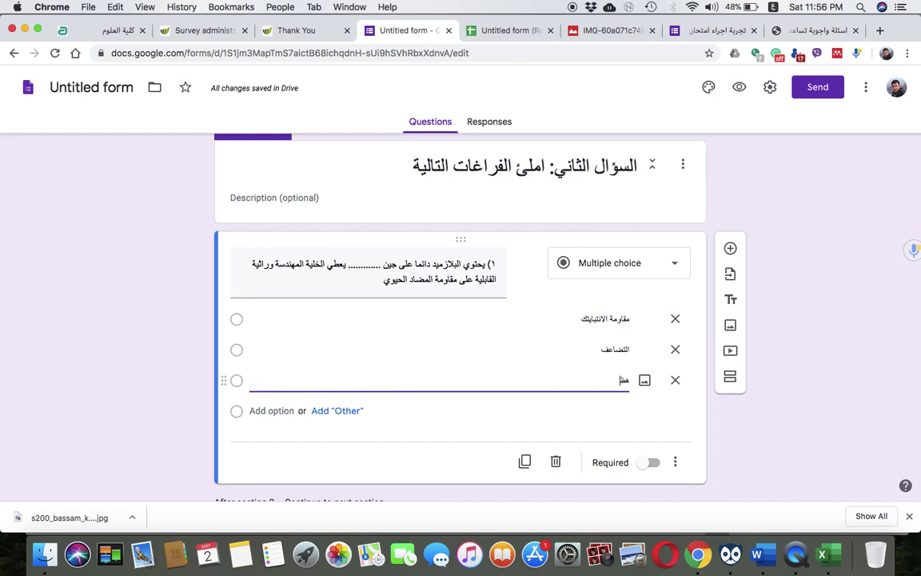
pyautogui.write('م اللاكتوز')
pyautogui.click(165, 436)
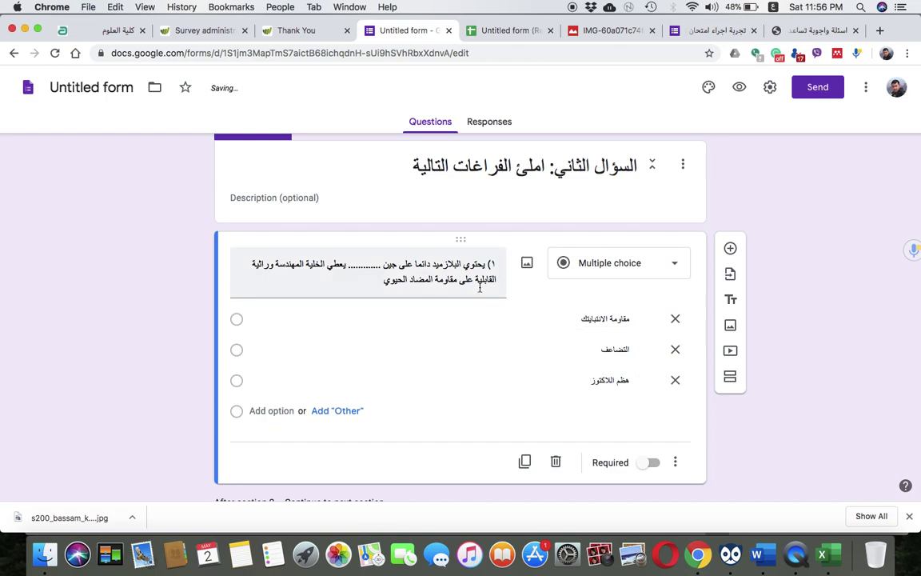
pyautogui.scroll(-2, 477, 401)
# Add a second question labelled '٢) بببب' below question 1 in section 2
pyautogui.scroll(1, 478, 401)
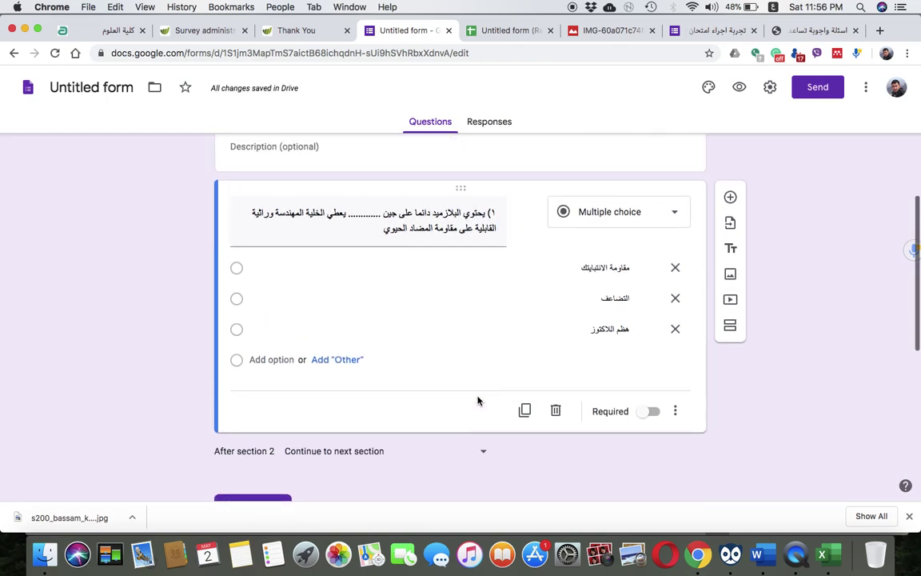
pyautogui.scroll(3, 537, 297)
pyautogui.scroll(-2, 544, 300)
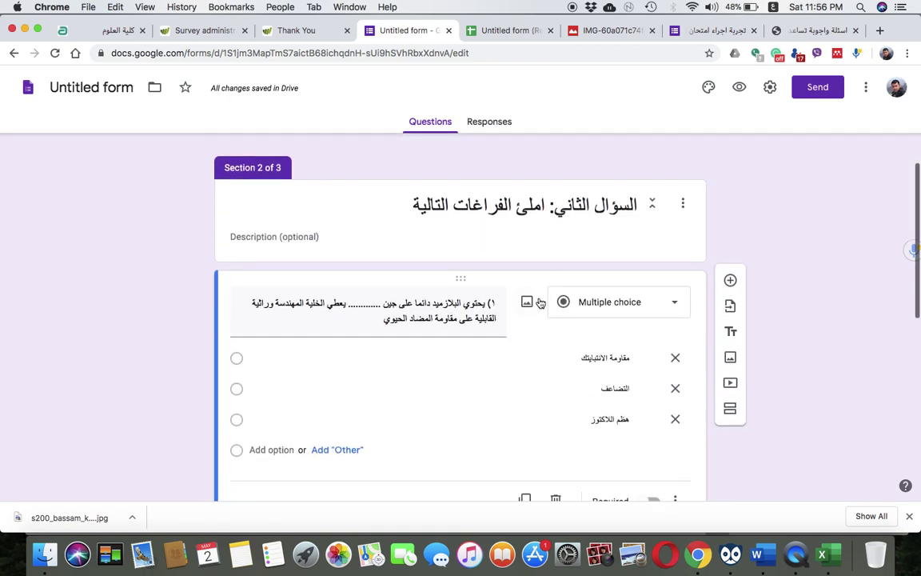
pyautogui.click(730, 287)
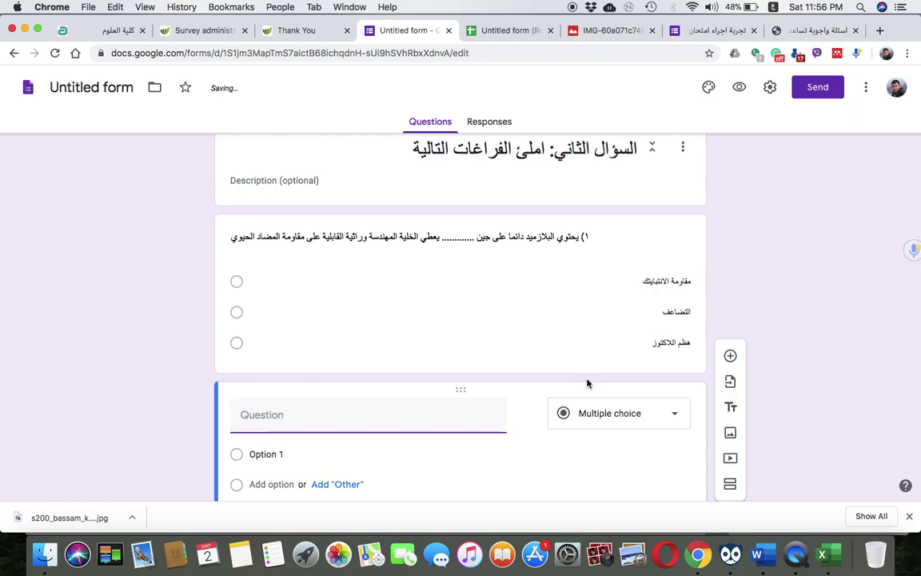
pyautogui.write('٢)')
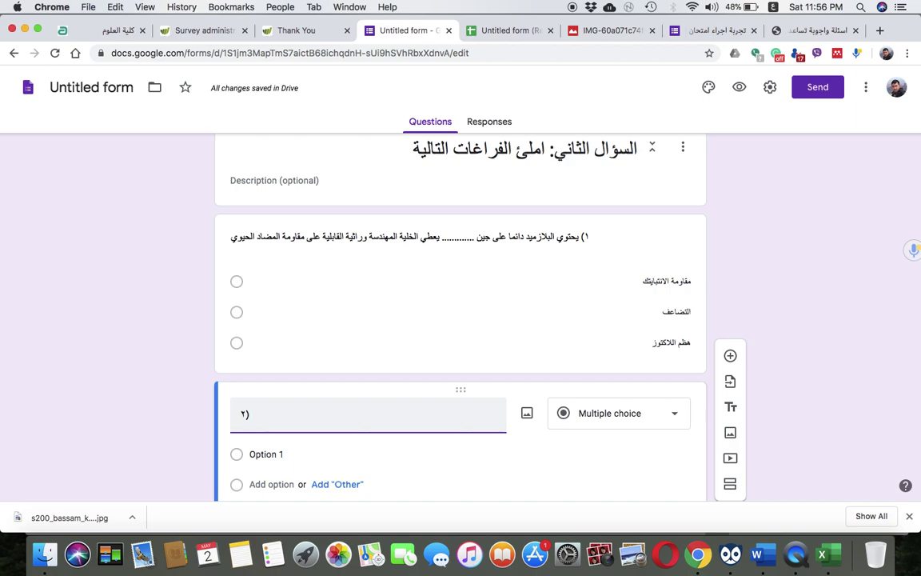
pyautogui.write('بببب')
pyautogui.click(283, 454)
# Add a new untitled section after section 2
pyautogui.scroll(-5, 281, 479)
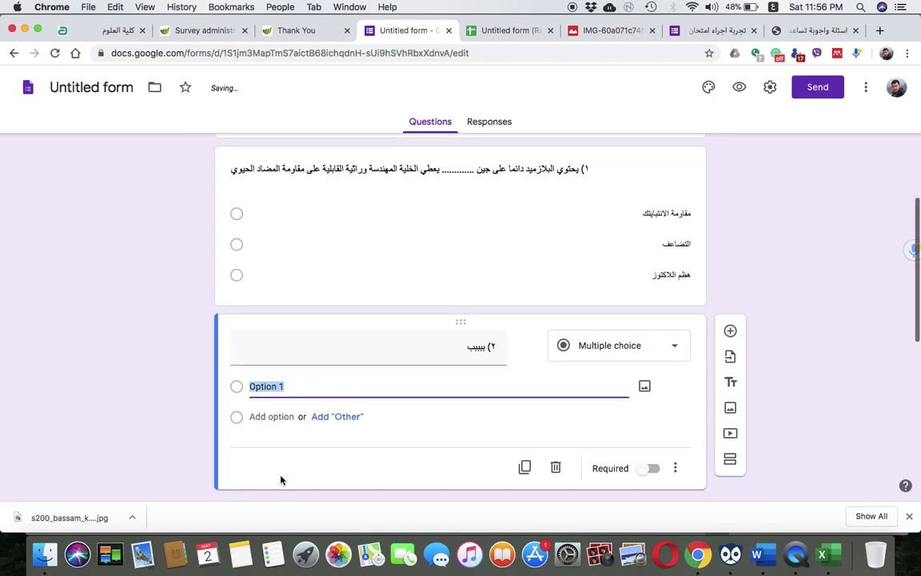
pyautogui.scroll(10, 280, 479)
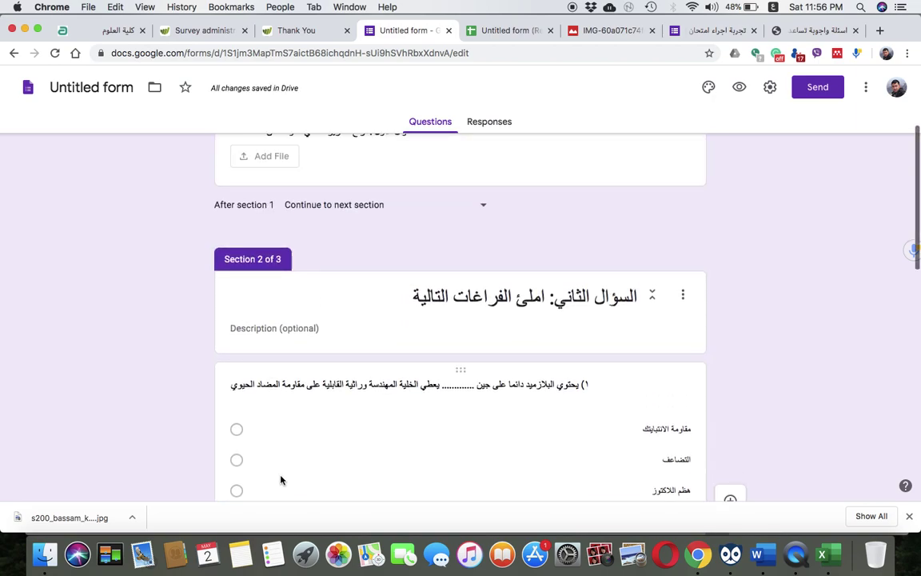
pyautogui.scroll(-8, 280, 480)
pyautogui.scroll(-5, 280, 480)
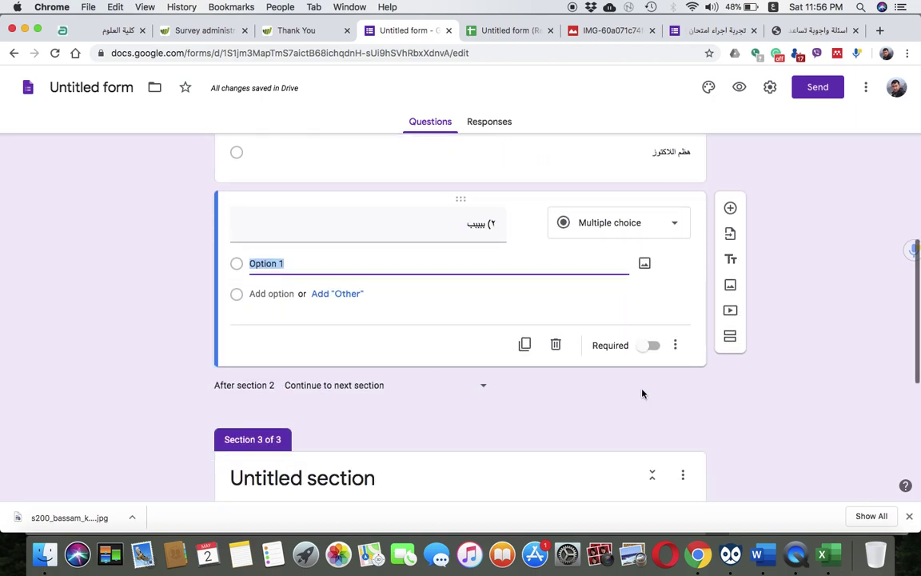
pyautogui.click(729, 340)
# Title the new section 'السؤال الثالث' and give it a blank multiple-choice question
pyautogui.click(729, 339)
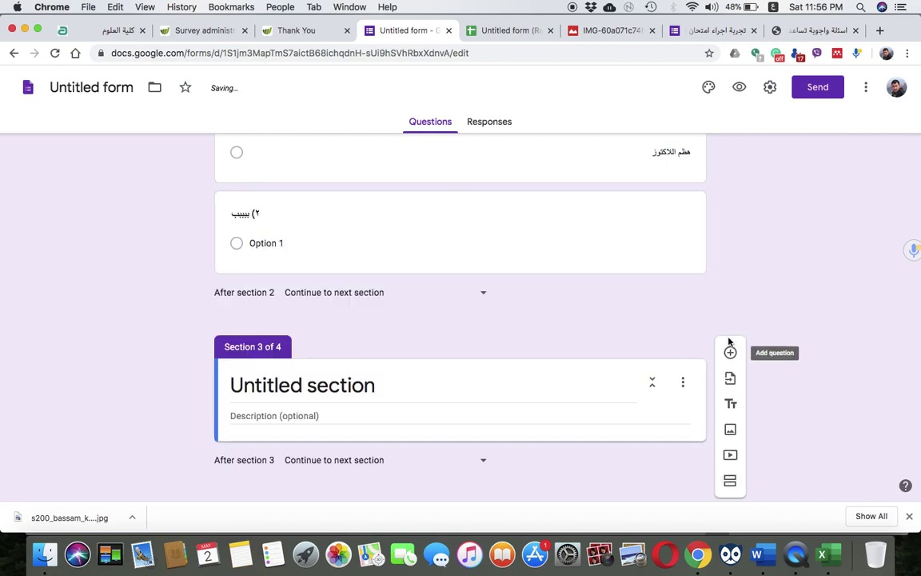
pyautogui.click(366, 376)
pyautogui.write('الس')
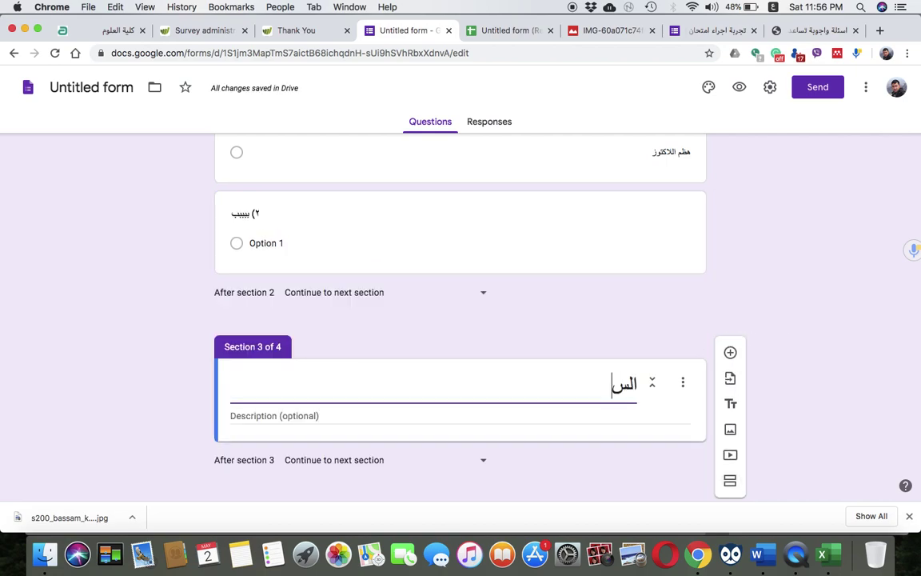
pyautogui.write('ؤال الثالث')
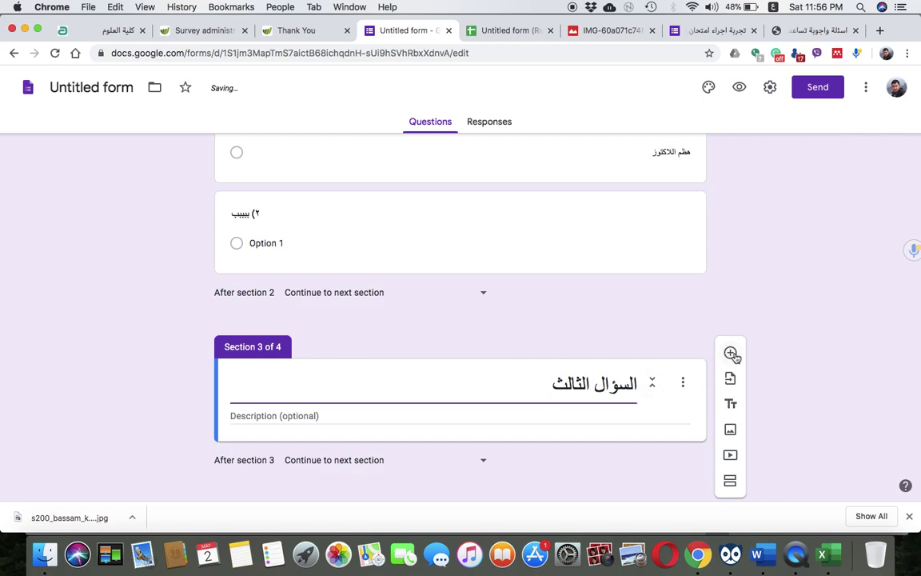
pyautogui.click(730, 353)
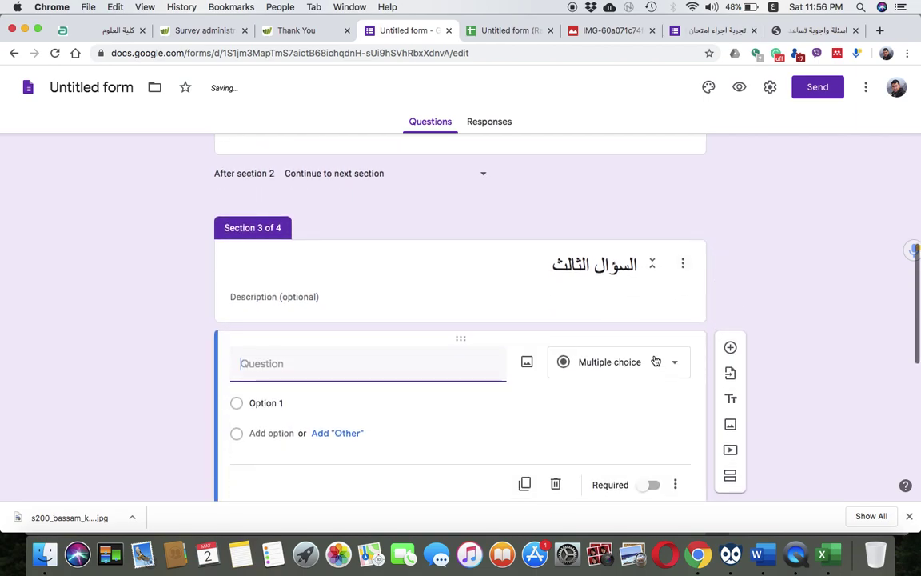
pyautogui.click(676, 364)
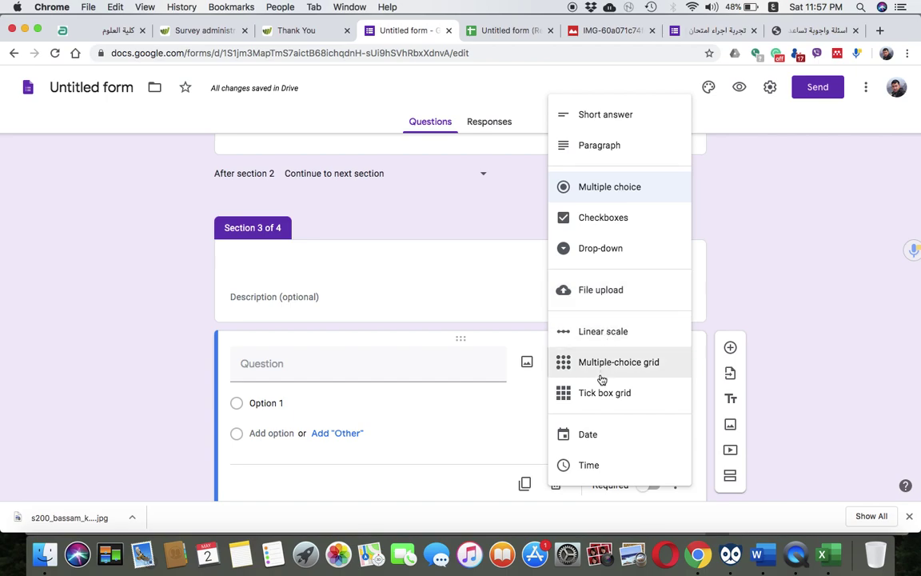
pyautogui.click(170, 323)
pyautogui.scroll(-2, 172, 325)
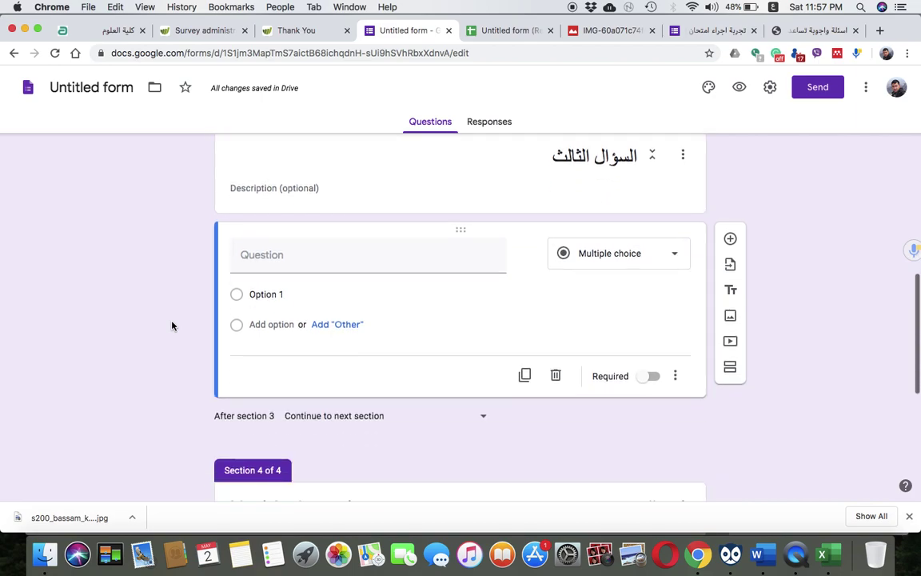
pyautogui.scroll(-5, 172, 325)
pyautogui.scroll(8, 172, 325)
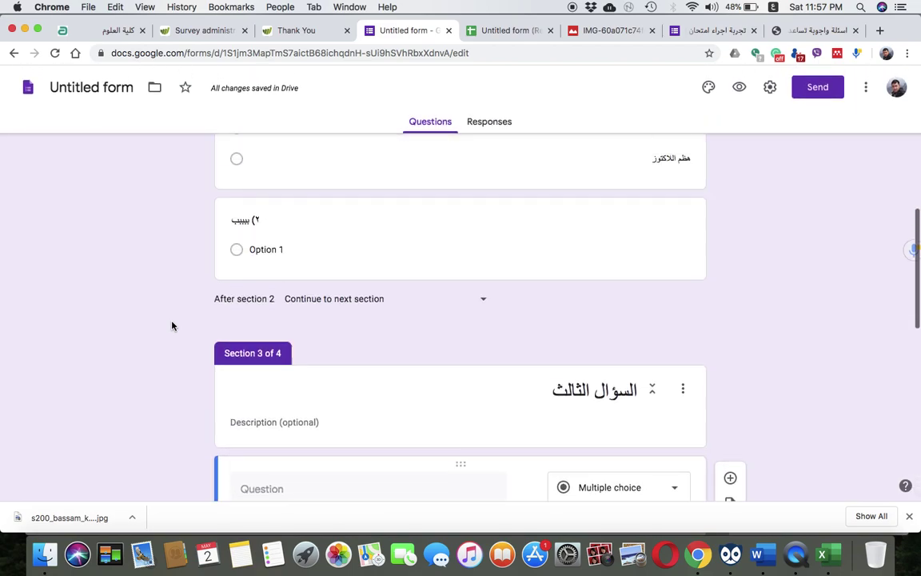
pyautogui.scroll(10, 172, 325)
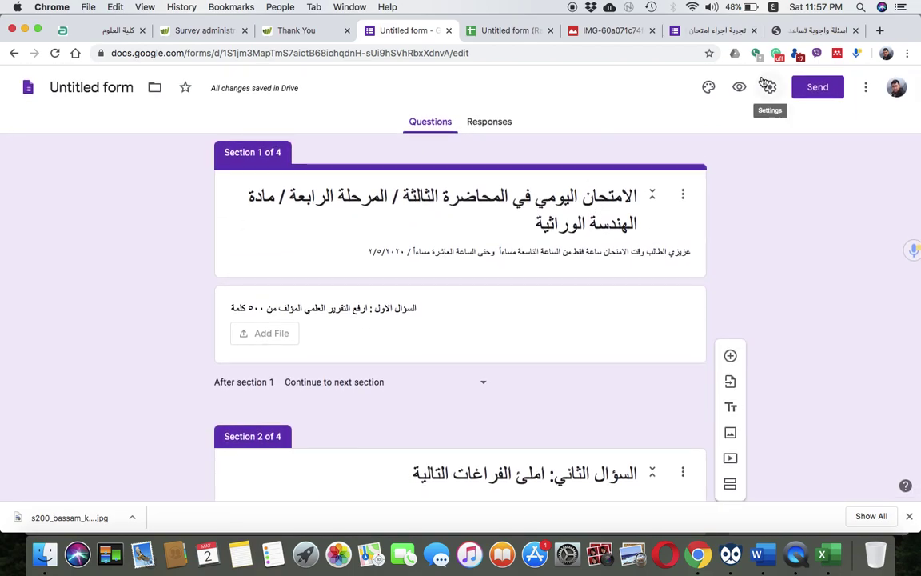
# In the form preview, upload plants-09-00402.pdf as the first question's answer and continue
pyautogui.click(739, 87)
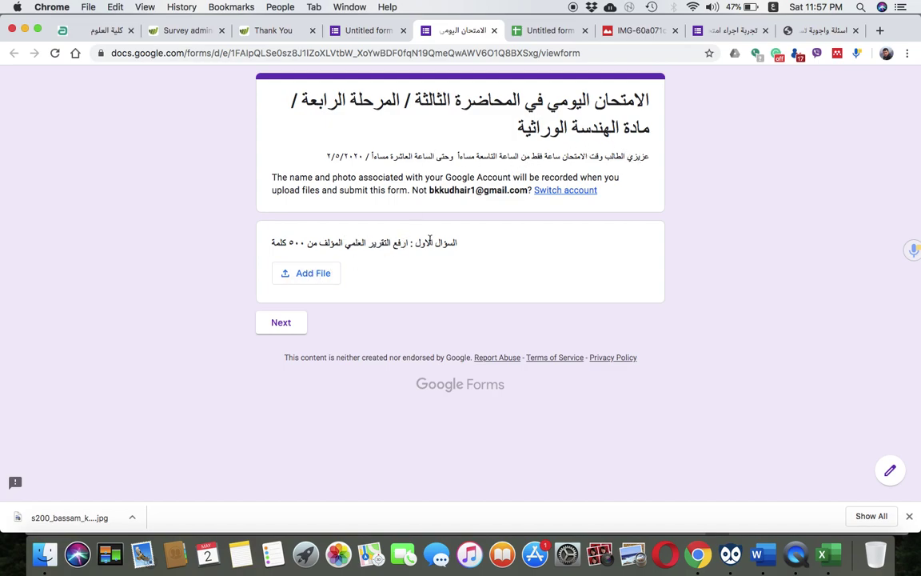
pyautogui.click(294, 274)
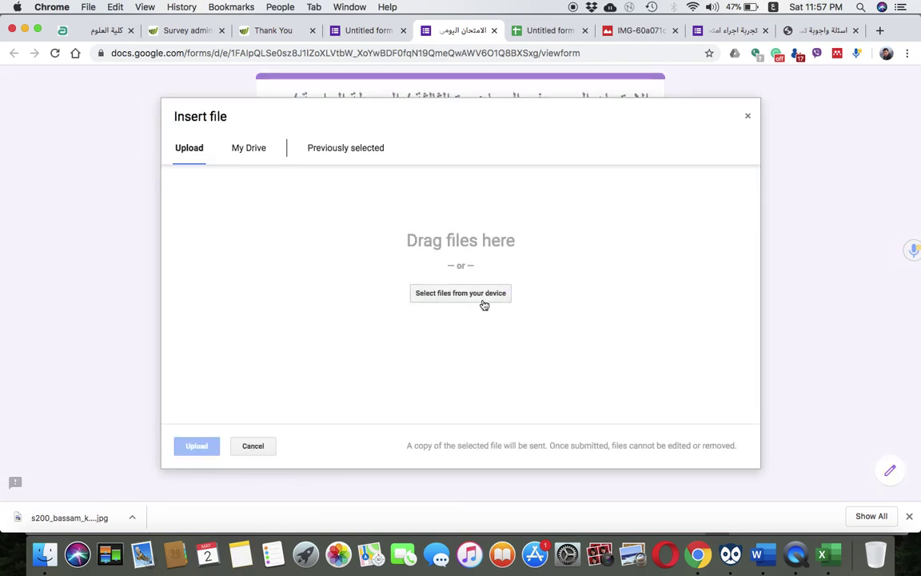
pyautogui.click(472, 294)
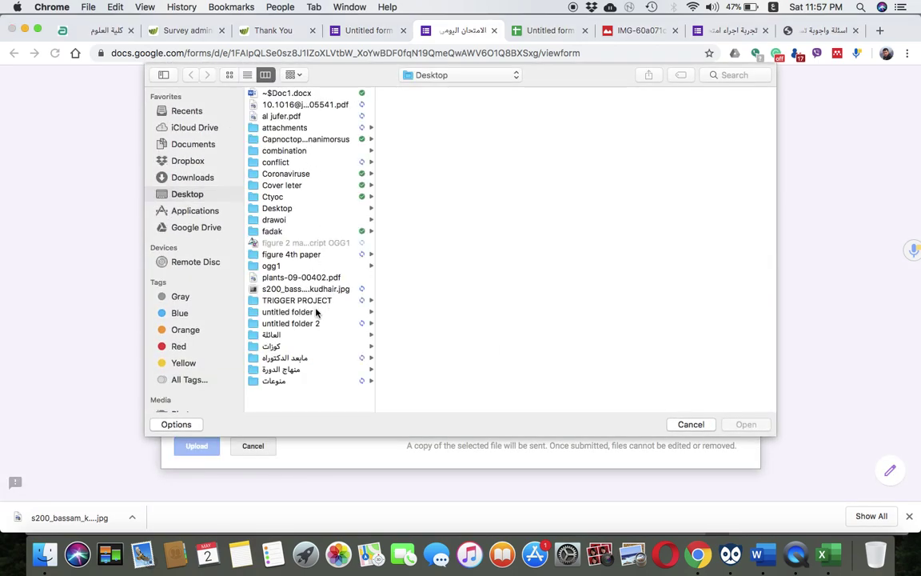
pyautogui.doubleClick(280, 277)
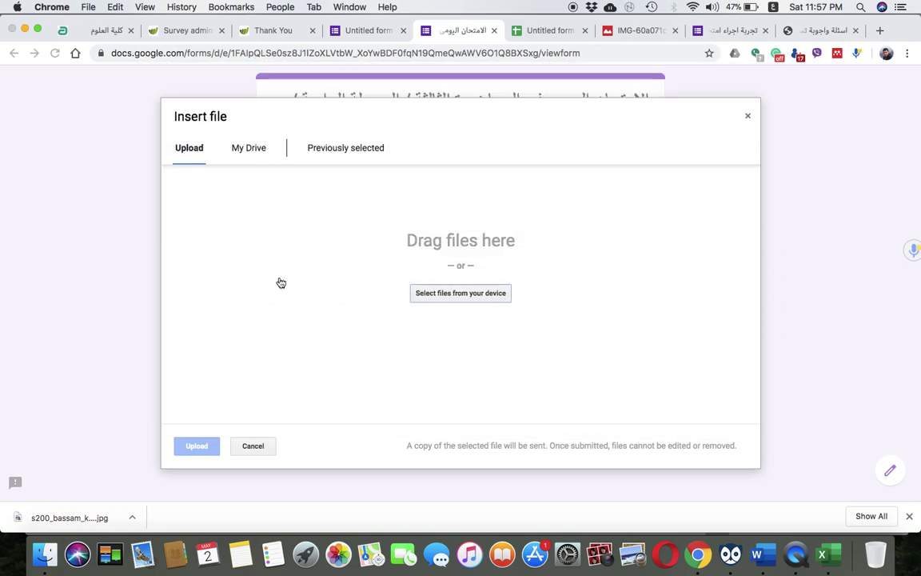
pyautogui.click(198, 445)
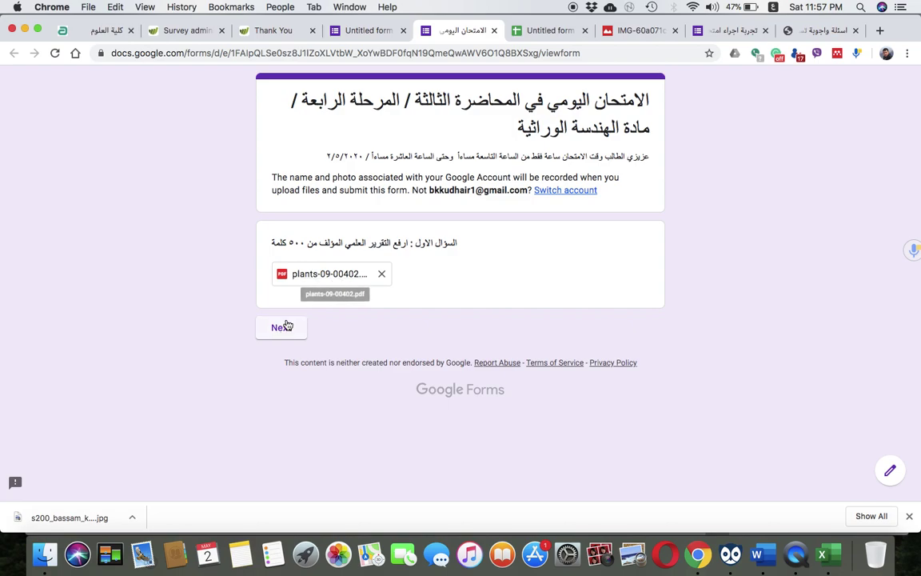
pyautogui.click(285, 324)
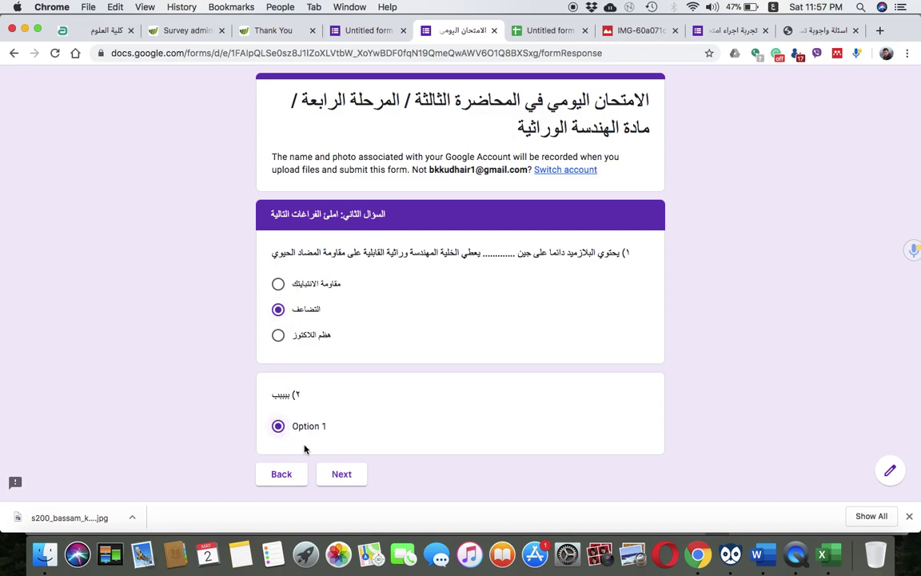
# Advance through sections 2 and 3, submit the test response, and return to the editor tab
pyautogui.click(340, 475)
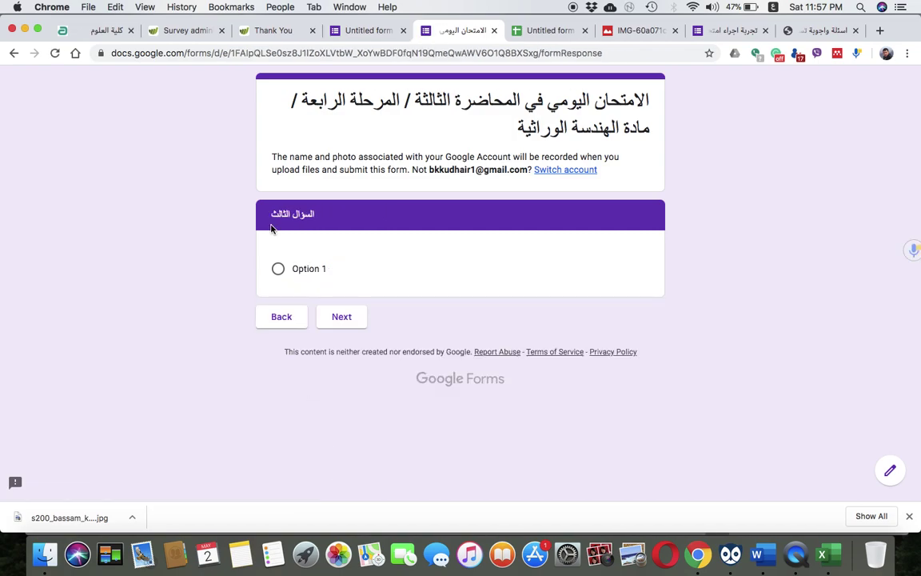
pyautogui.click(347, 320)
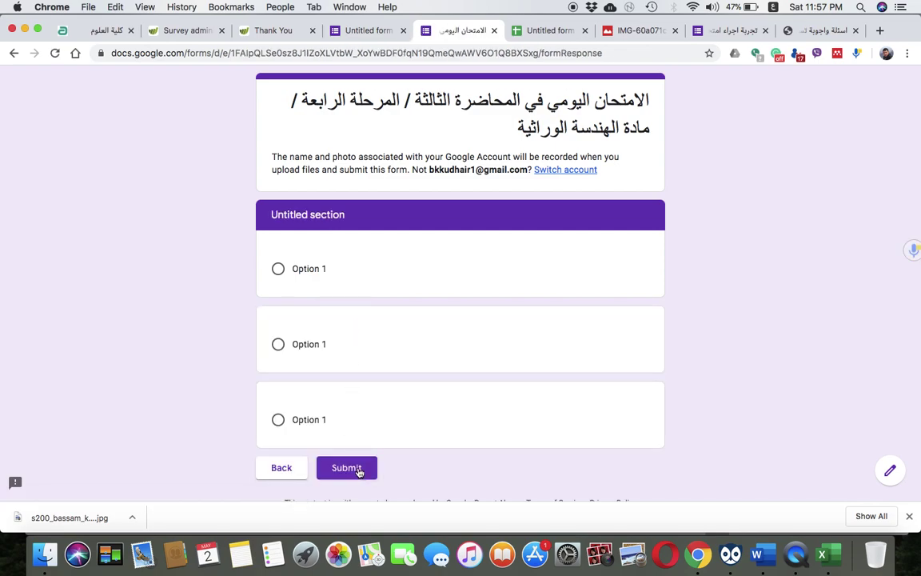
pyautogui.click(360, 470)
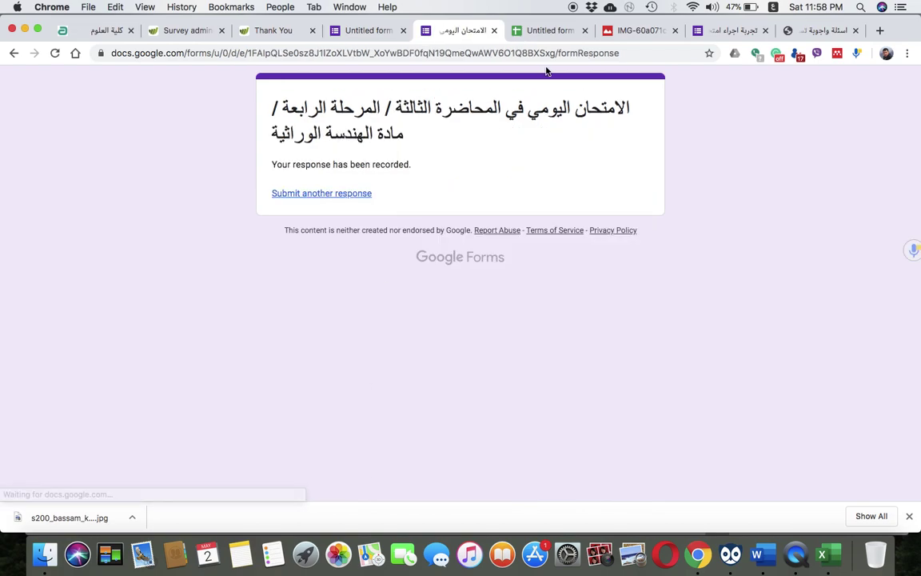
pyautogui.click(365, 31)
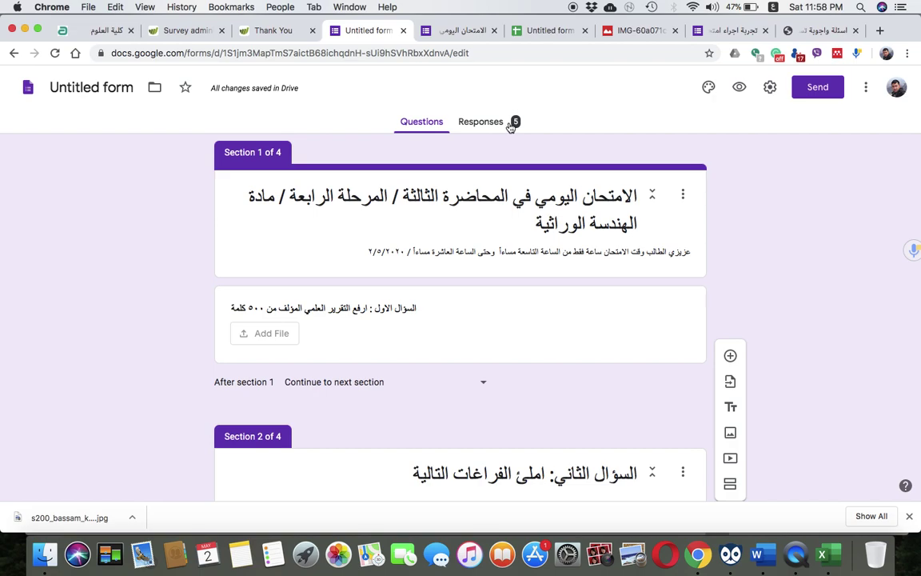
# Look over the recorded-response pages of both exam forms before returning to the editor
pyautogui.click(451, 31)
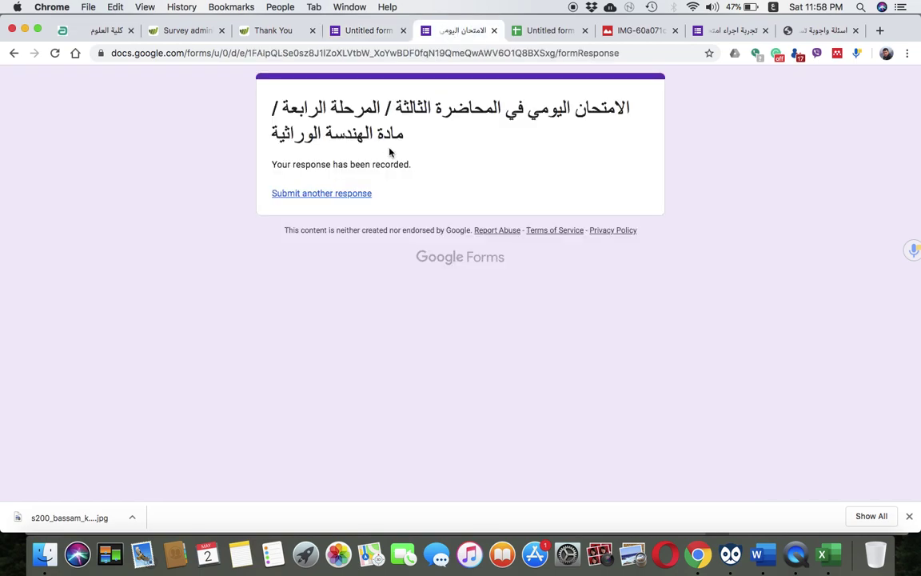
pyautogui.click(13, 53)
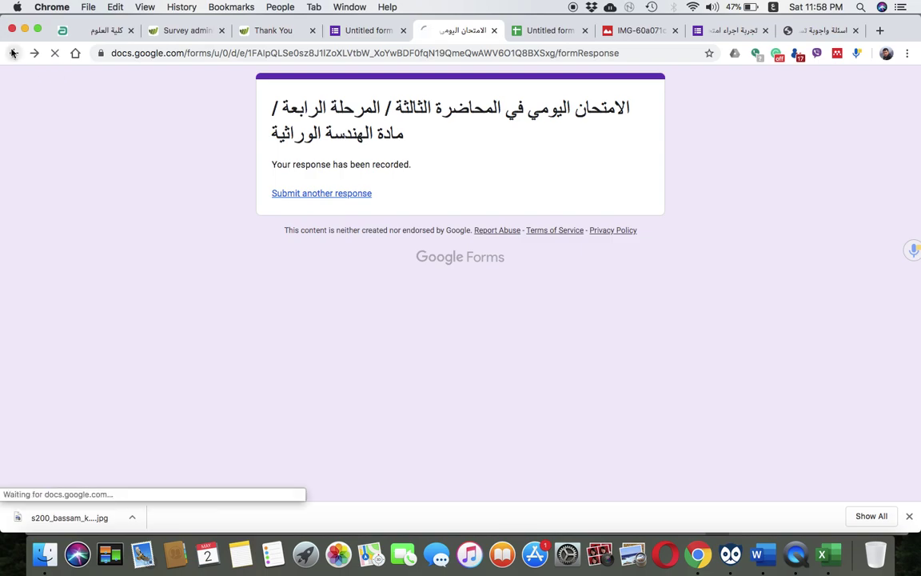
pyautogui.click(727, 32)
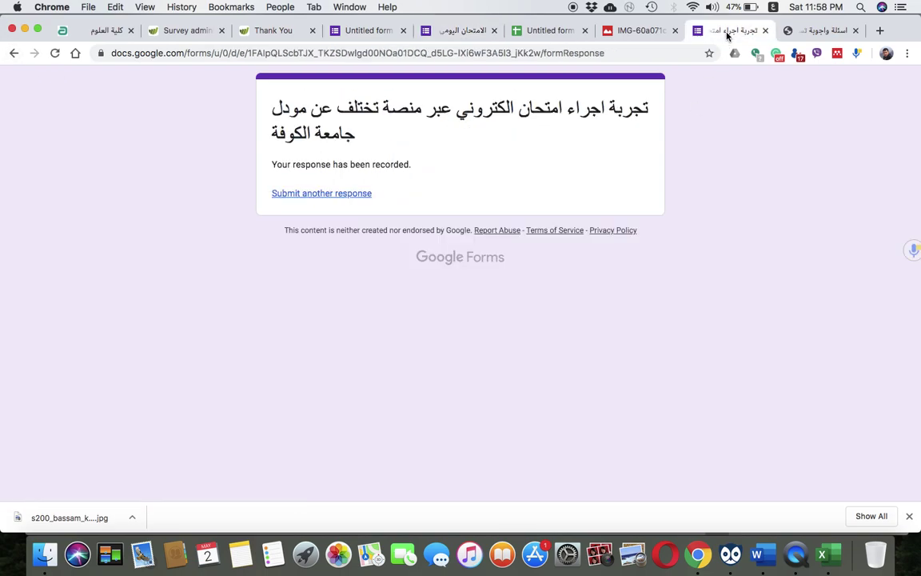
pyautogui.click(364, 30)
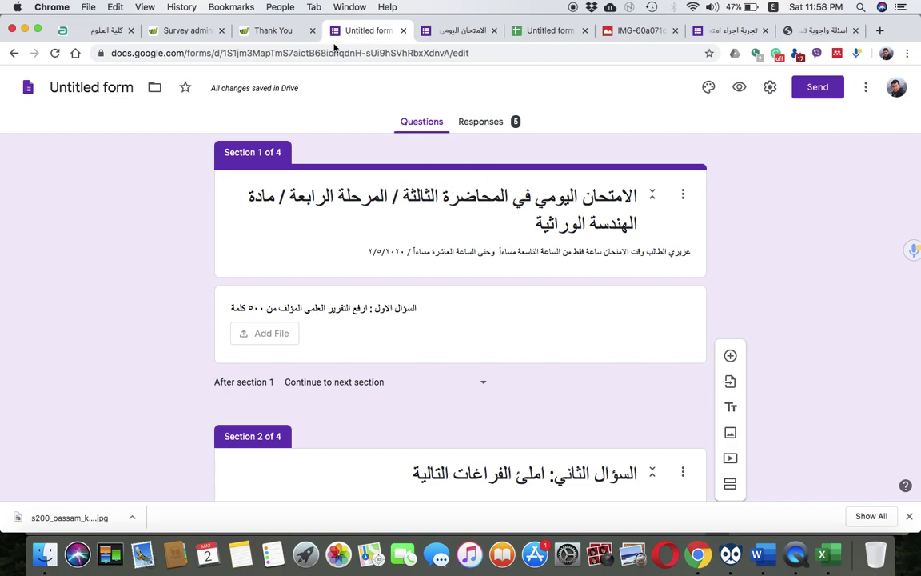
# Close the form editor, response and other leftover tabs
pyautogui.click(403, 31)
pyautogui.click(403, 30)
pyautogui.click(403, 30)
pyautogui.click(403, 31)
pyautogui.click(403, 30)
pyautogui.click(403, 30)
pyautogui.click(403, 30)
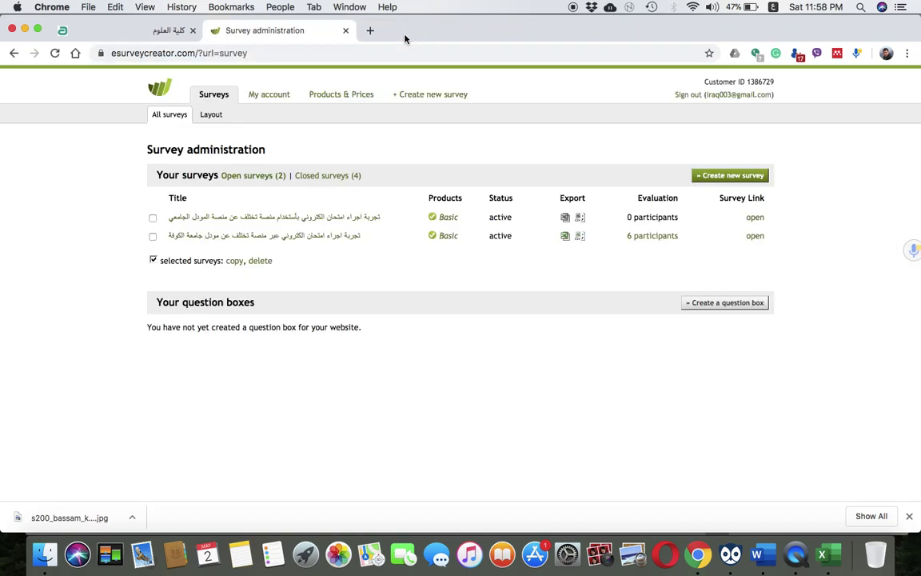
# Switch the keyboard to U.S. English and search the web for Google Forms
pyautogui.click(346, 31)
pyautogui.click(226, 53)
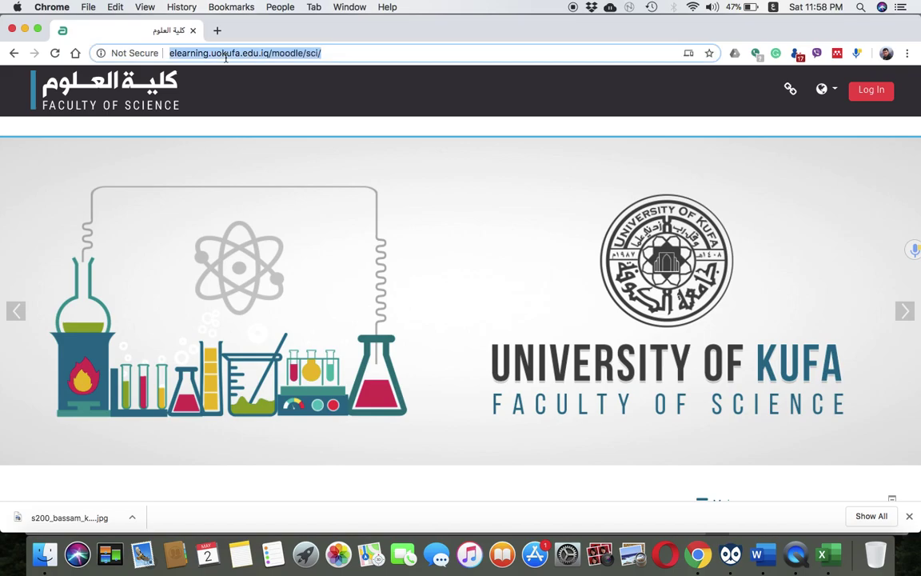
pyautogui.write('لخخلم')
pyautogui.press('BackSpace')
pyautogui.press('BackSpace')
pyautogui.press('BackSpace')
pyautogui.press('BackSpace')
pyautogui.press('BackSpace')
pyautogui.click(788, 5)
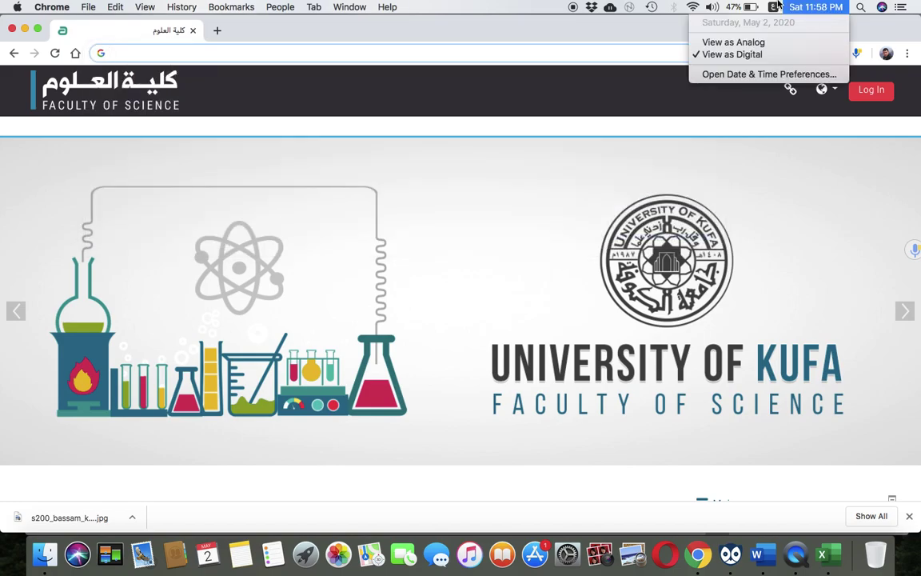
pyautogui.click(773, 6)
pyautogui.click(781, 36)
pyautogui.write('google.co.uk')
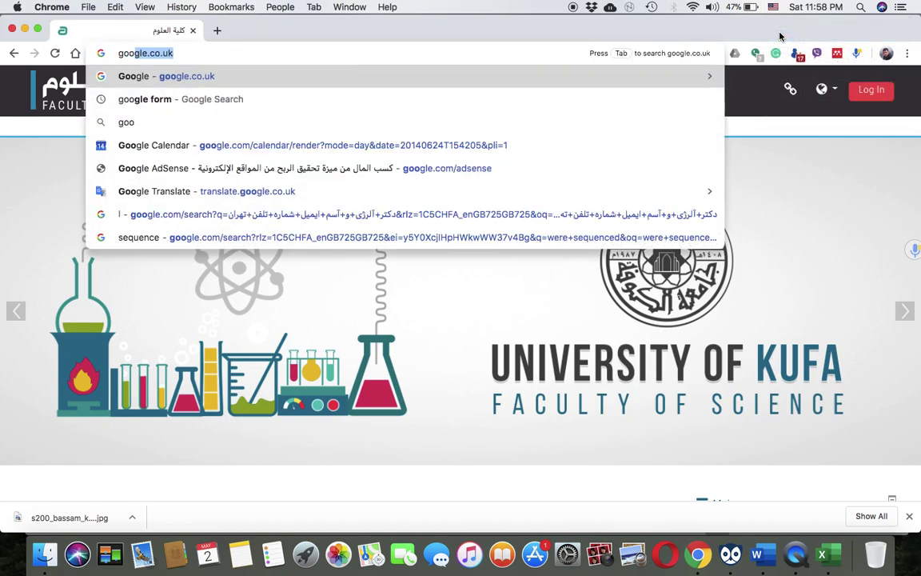
pyautogui.press('Return')
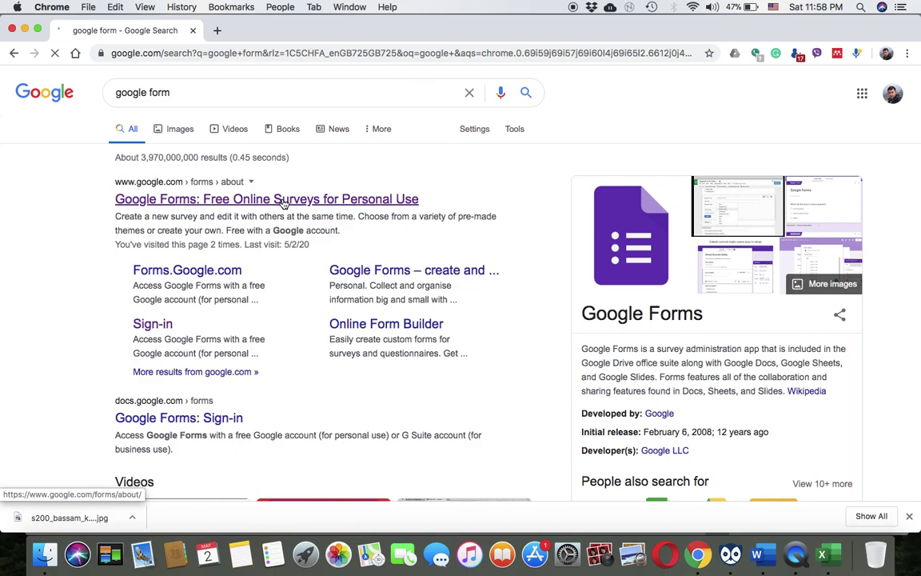
# Go from the Forms about page to Forms home and open the first Untitled form
pyautogui.click(284, 200)
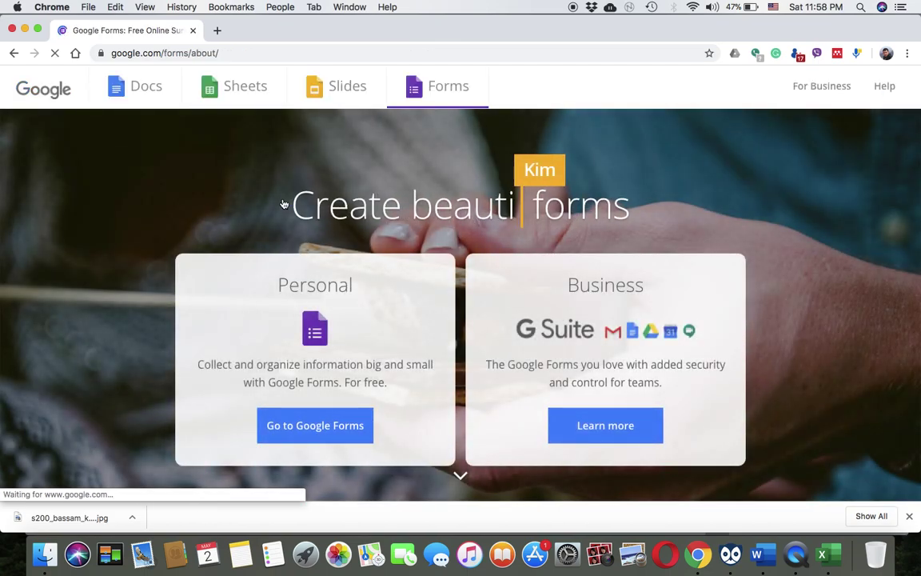
pyautogui.click(304, 422)
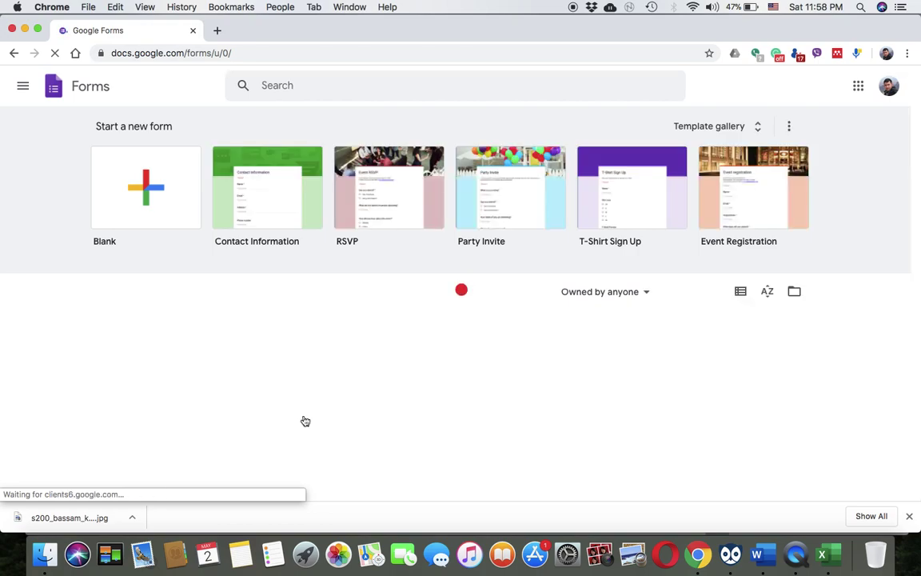
pyautogui.scroll(-1, 304, 420)
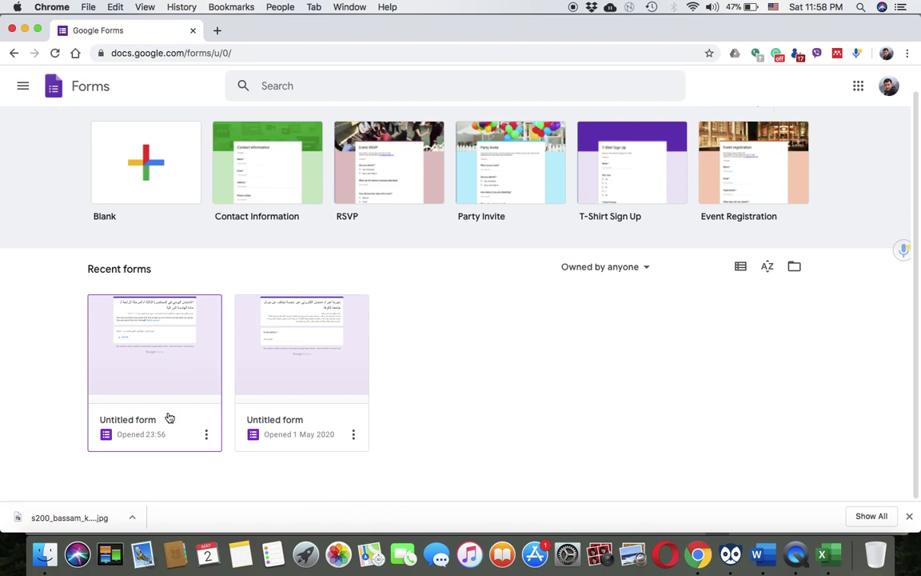
pyautogui.click(167, 370)
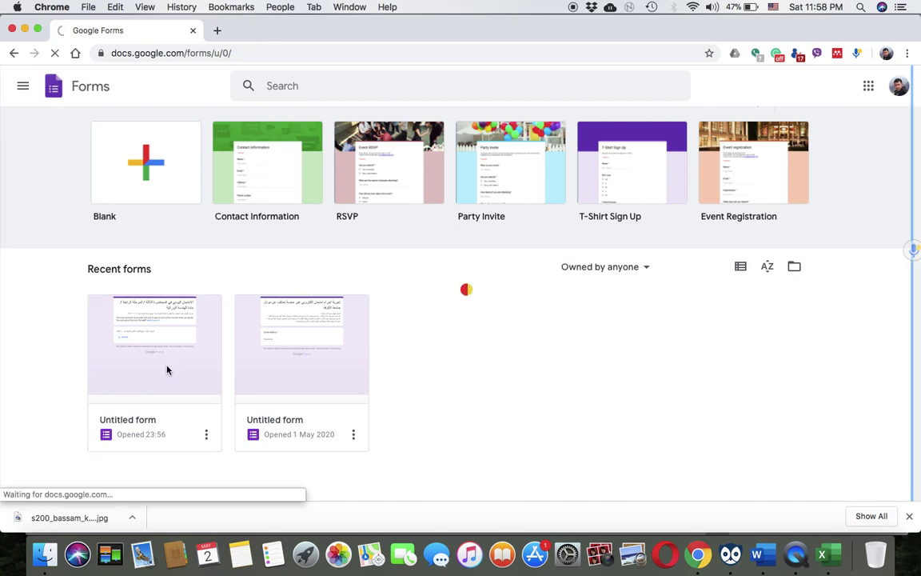
# Open the exam form's Send dialog and put the cursor in the Email tab's To field
pyautogui.scroll(-5, 564, 244)
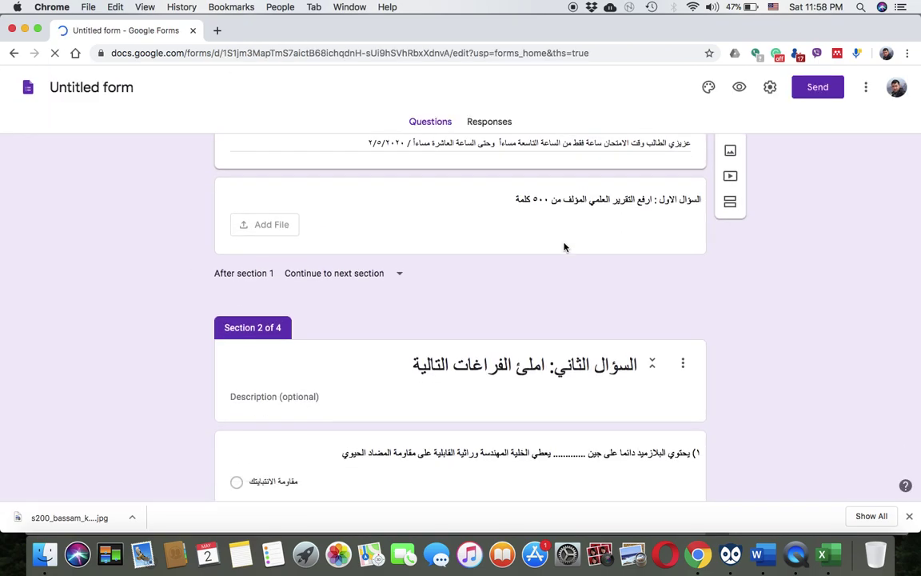
pyautogui.scroll(5, 564, 244)
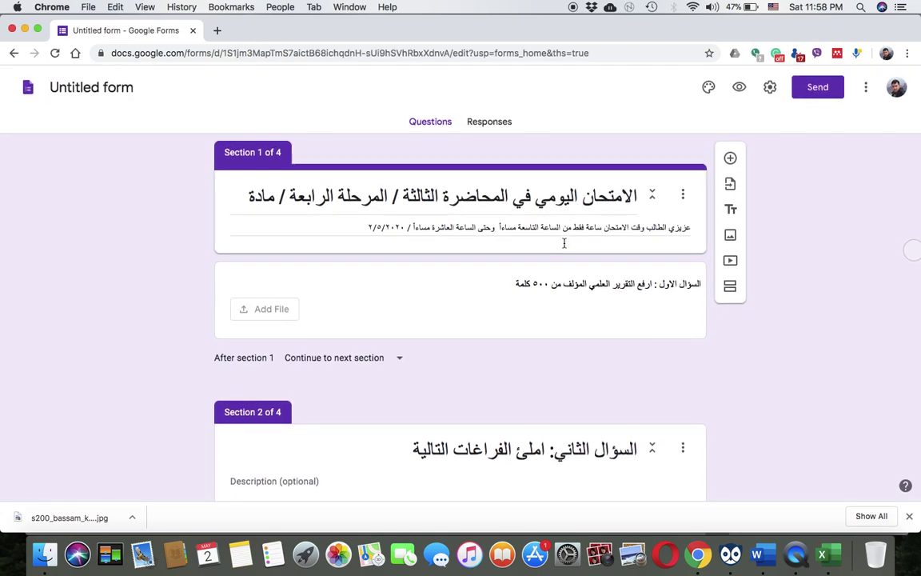
pyautogui.scroll(-4, 564, 244)
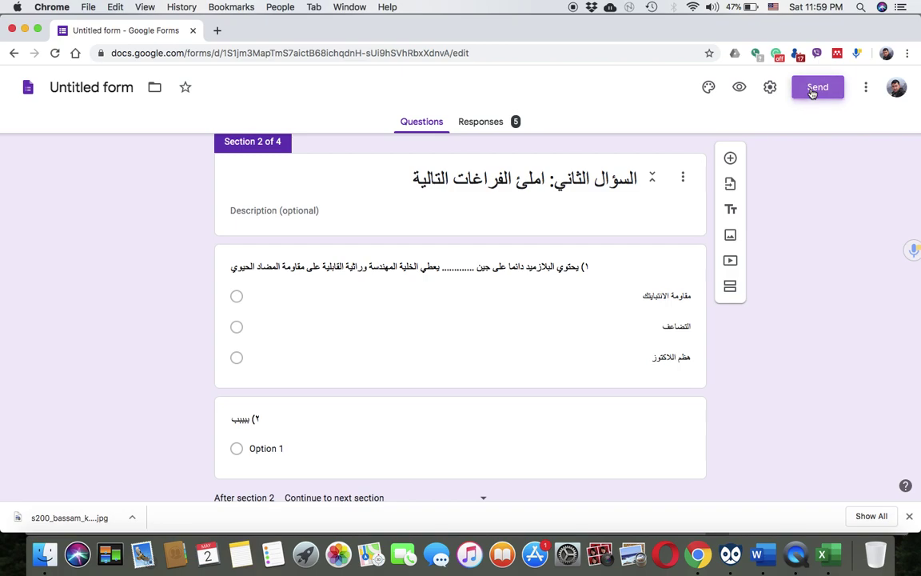
pyautogui.click(811, 89)
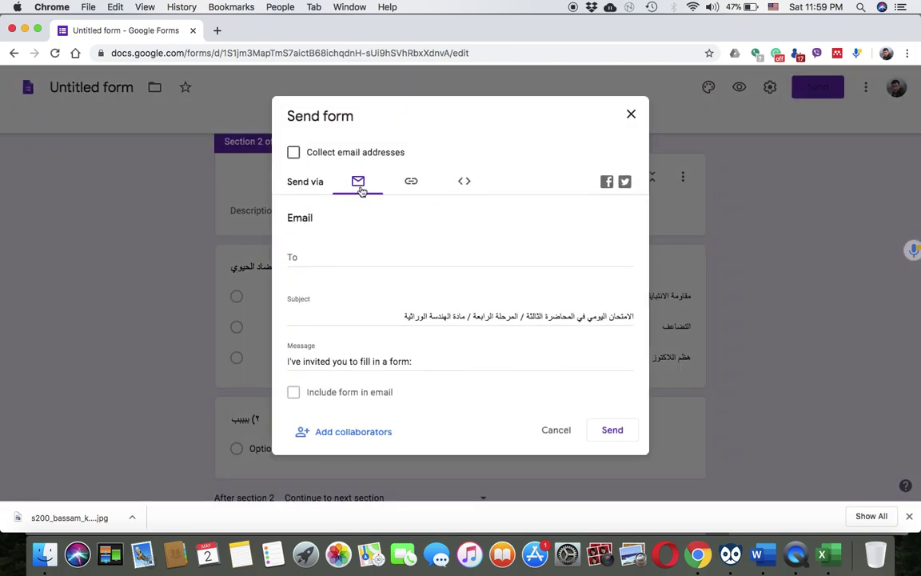
pyautogui.click(299, 258)
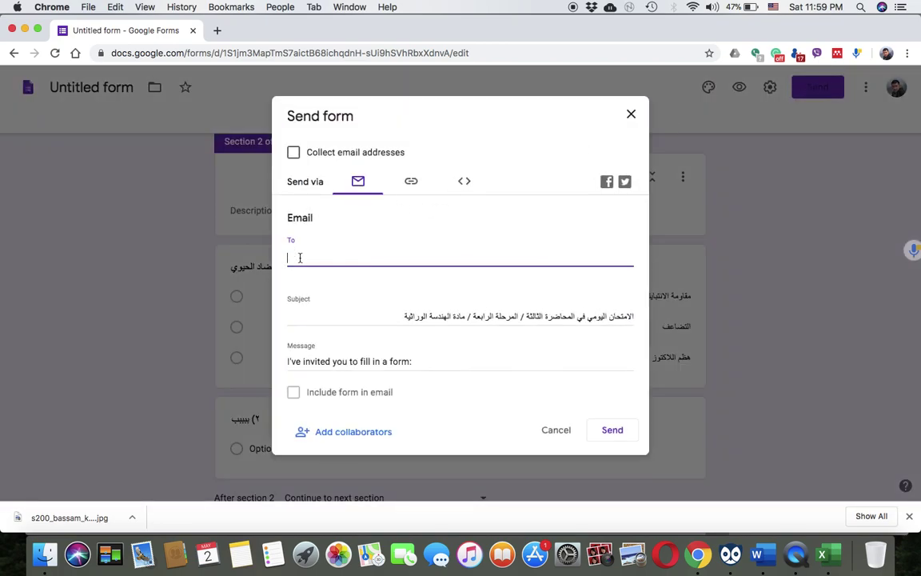
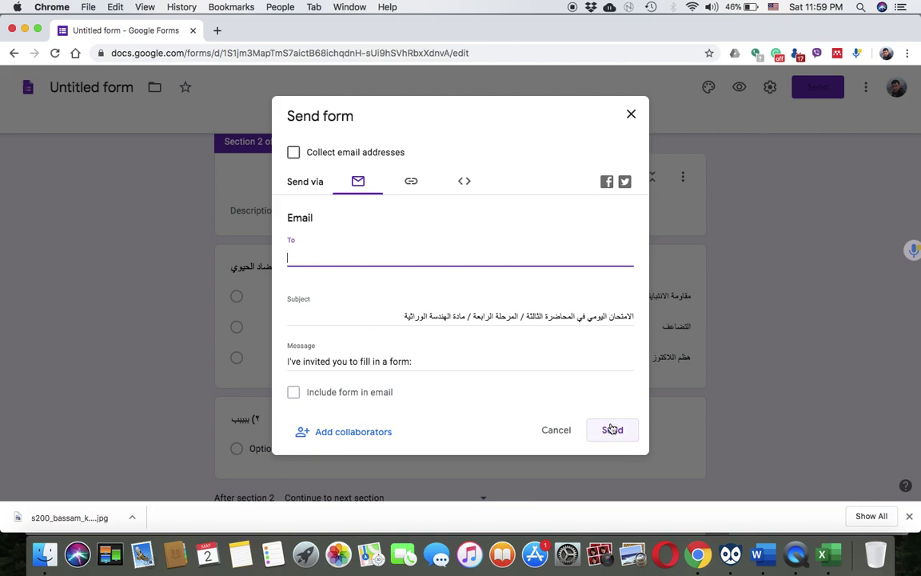
# Shorten the exam form's share link and copy it to the clipboard
pyautogui.click(410, 185)
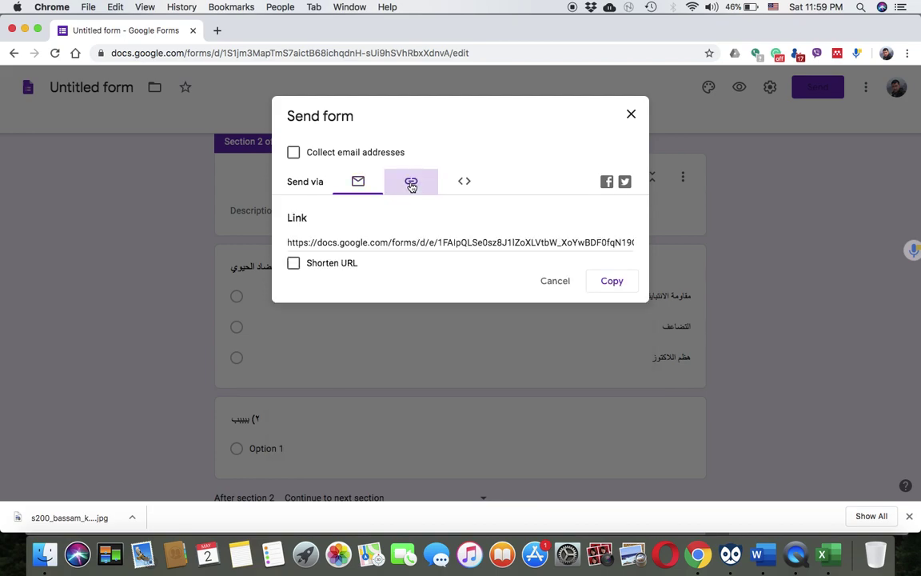
pyautogui.click(390, 242)
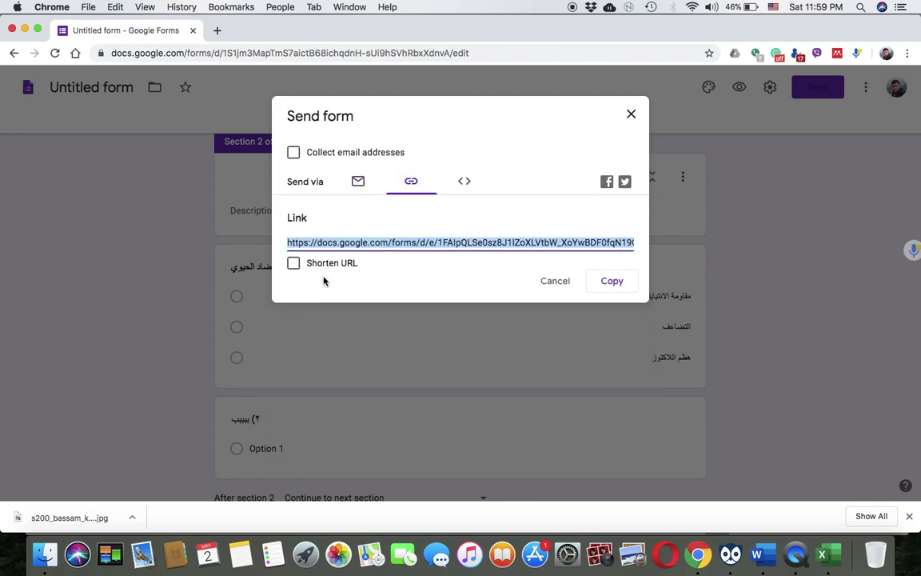
pyautogui.click(294, 266)
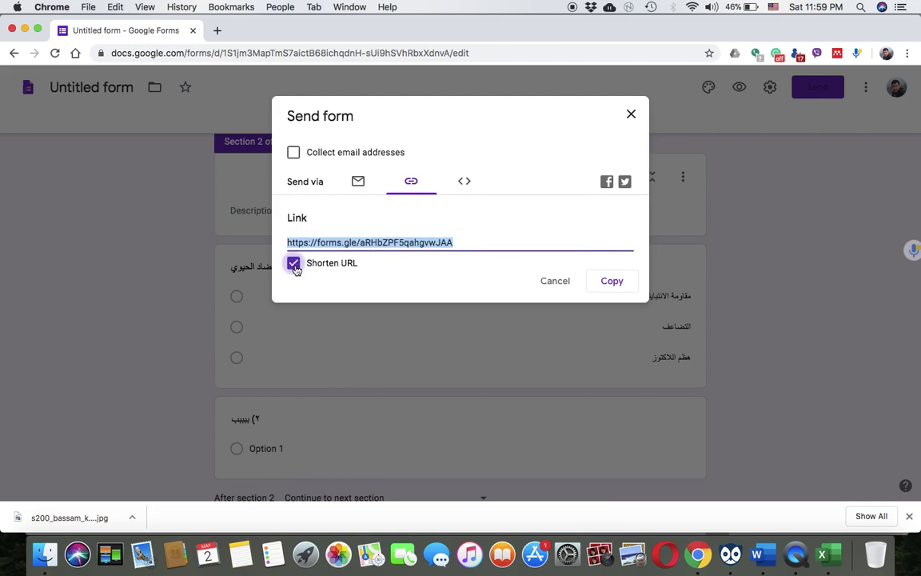
pyautogui.rightClick(373, 241)
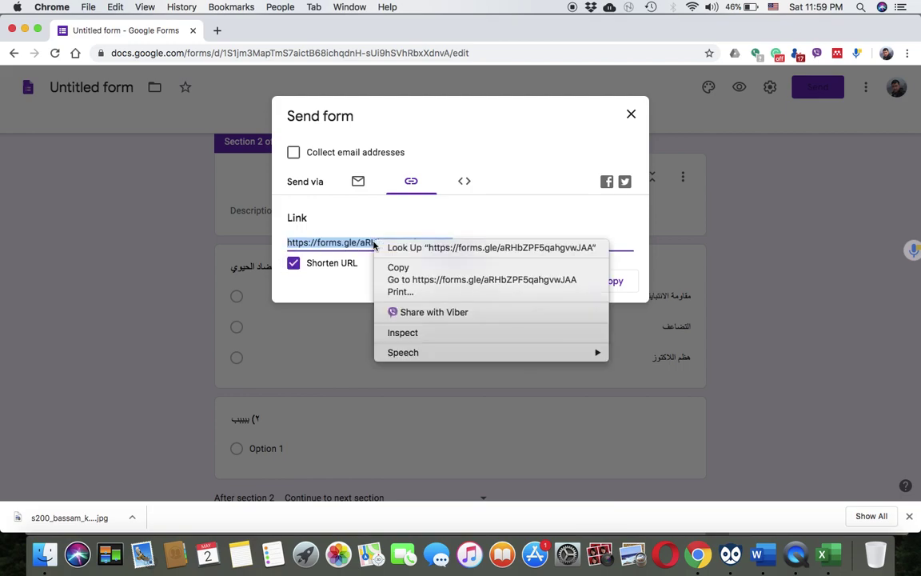
pyautogui.click(391, 265)
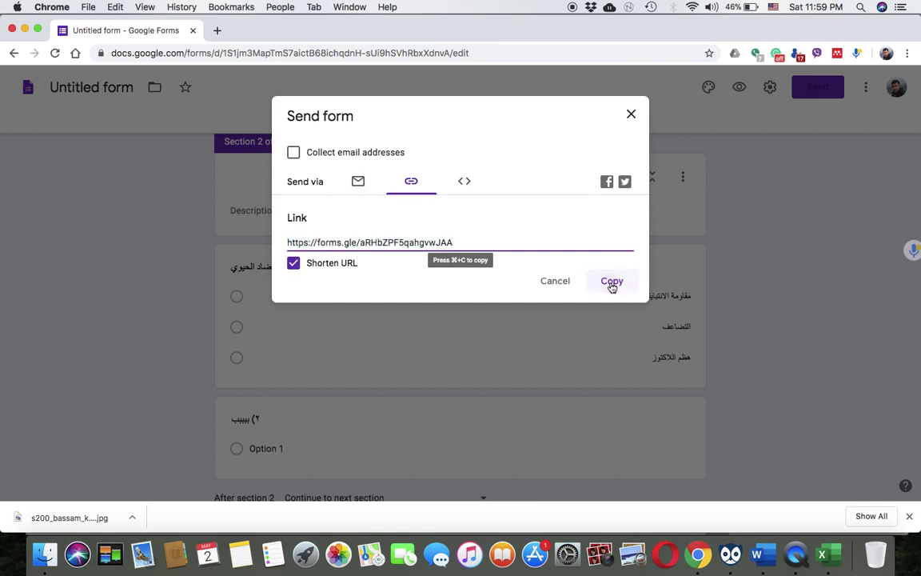
pyautogui.click(612, 281)
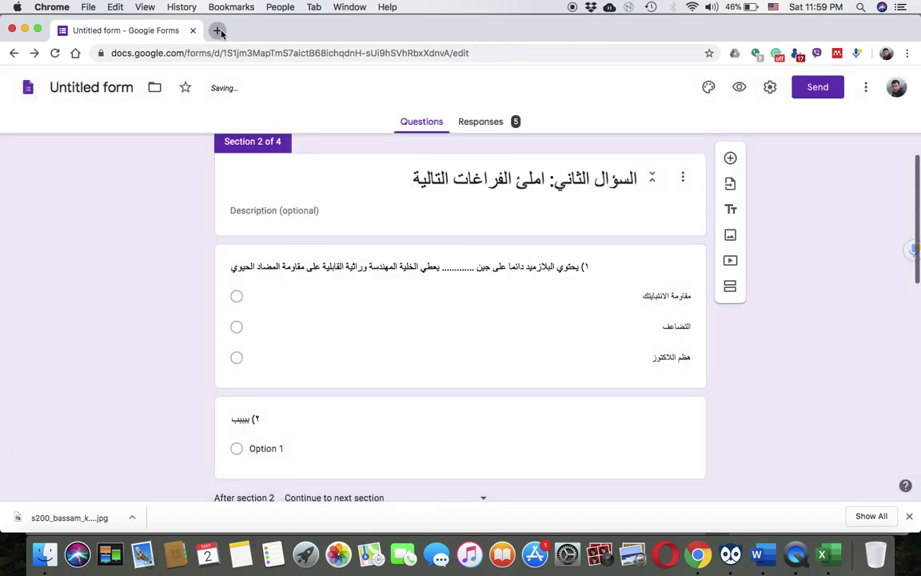
# Open the shortened link in a new tab, test the form's next section, then return to the editor
pyautogui.click(216, 30)
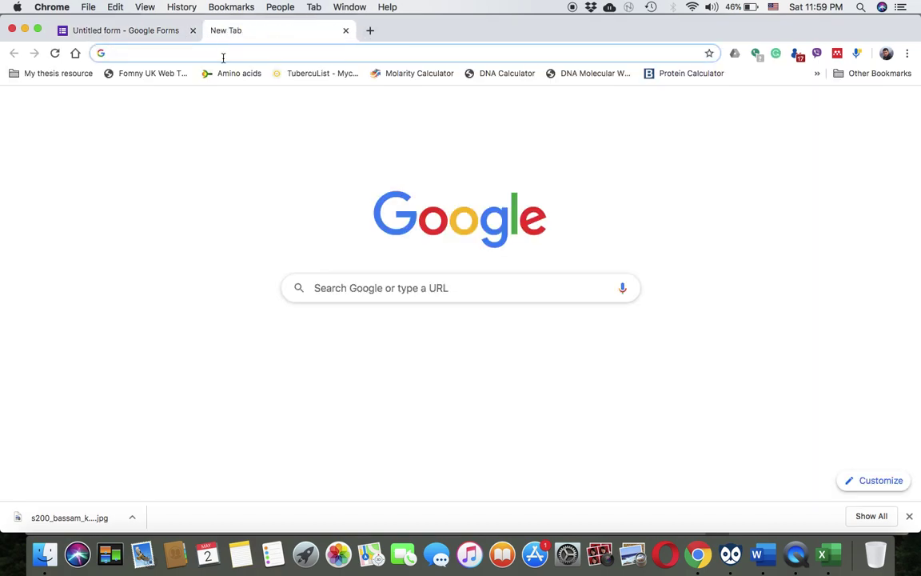
pyautogui.press('super+v')
pyautogui.press('Return')
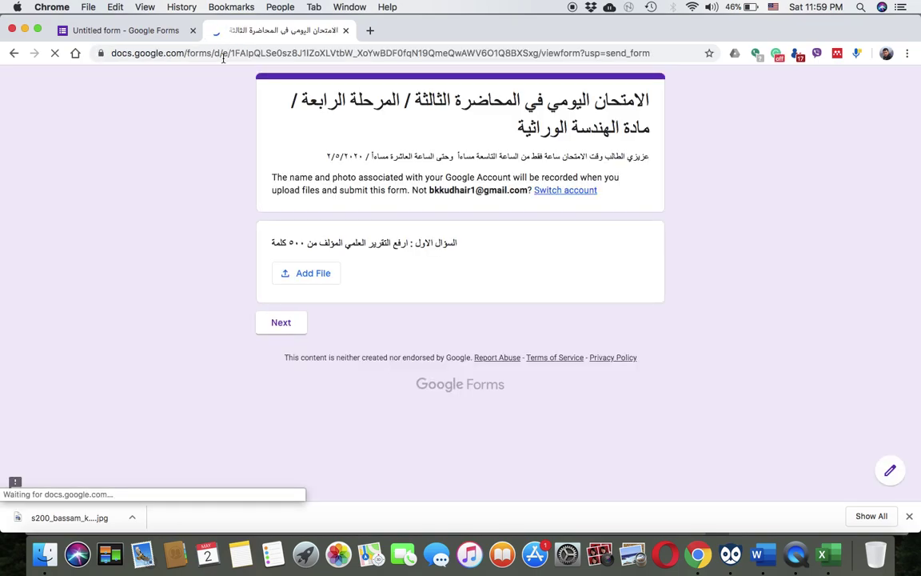
pyautogui.click(285, 323)
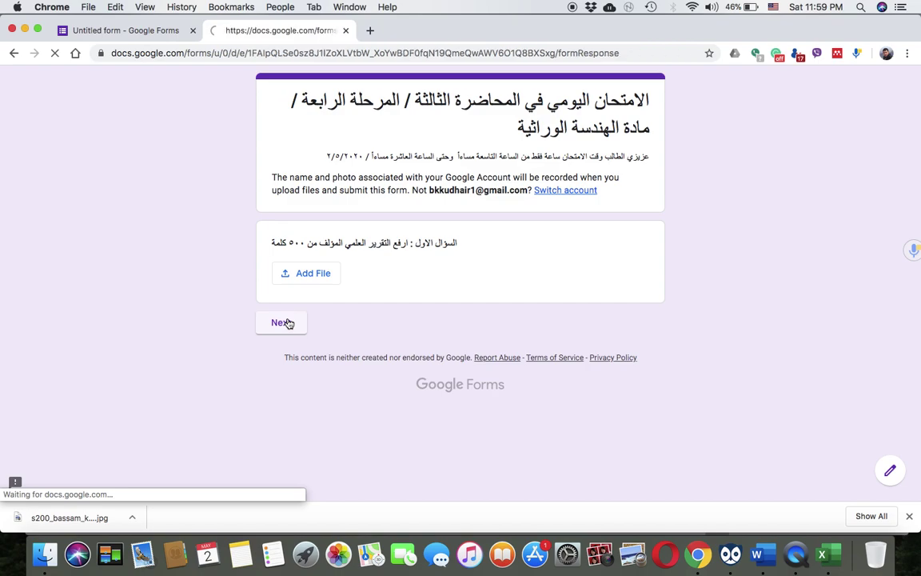
pyautogui.click(114, 32)
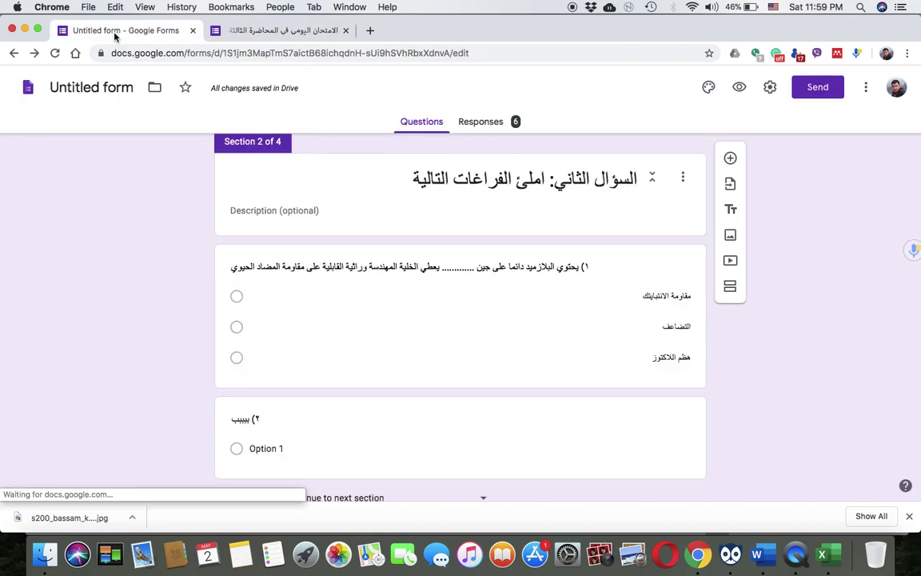
pyautogui.click(489, 122)
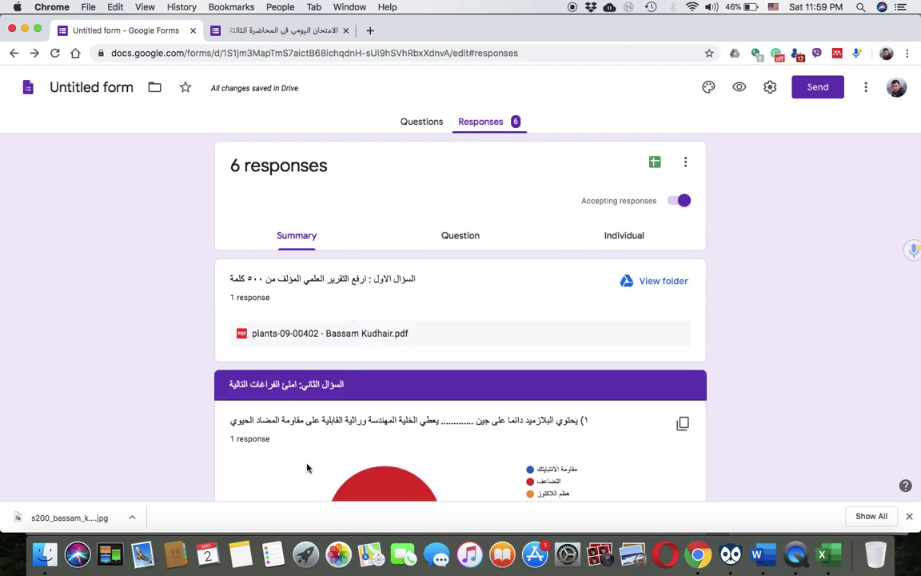
pyautogui.click(654, 162)
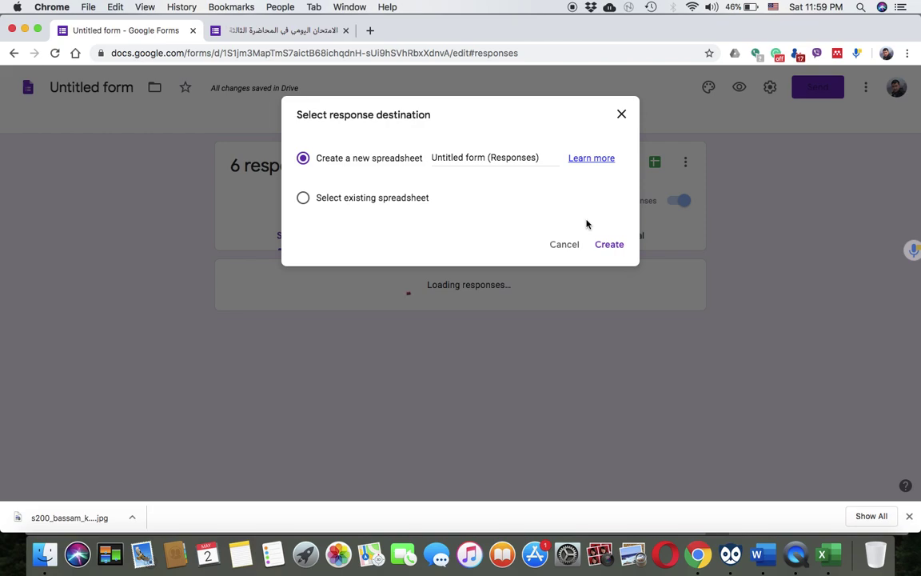
pyautogui.click(572, 247)
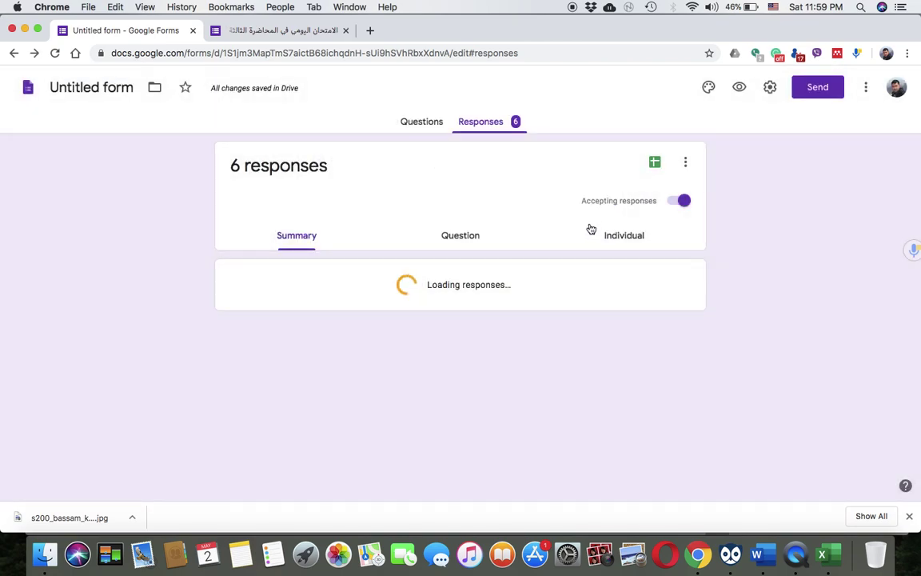
pyautogui.click(654, 163)
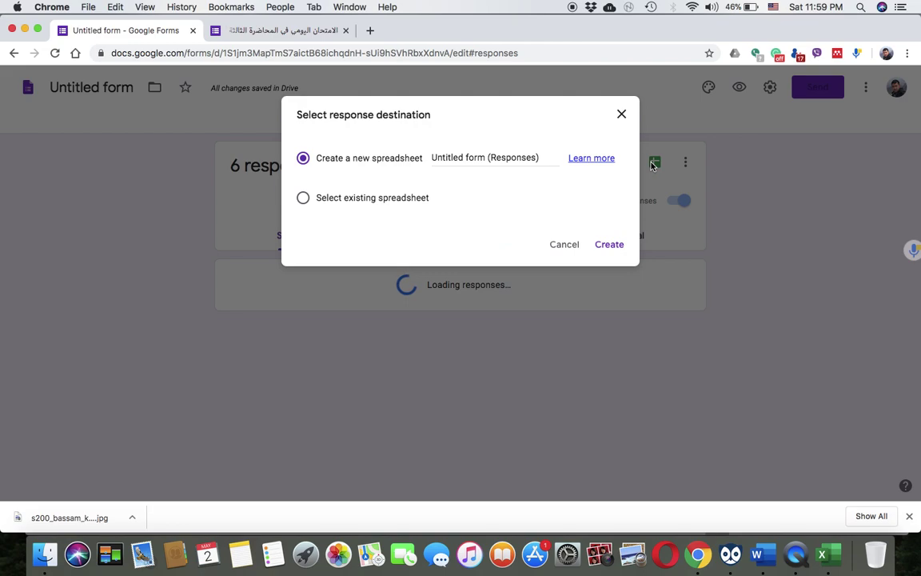
pyautogui.click(565, 248)
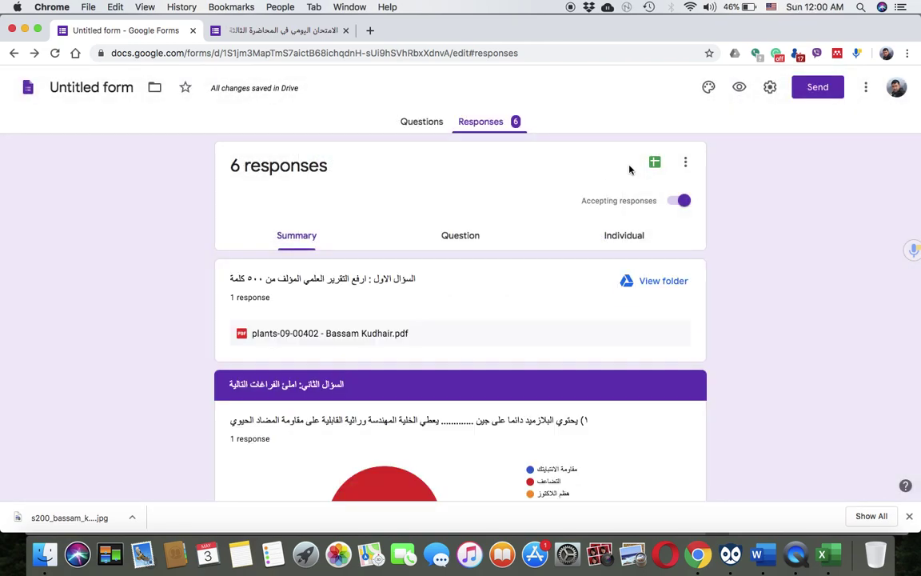
pyautogui.click(415, 123)
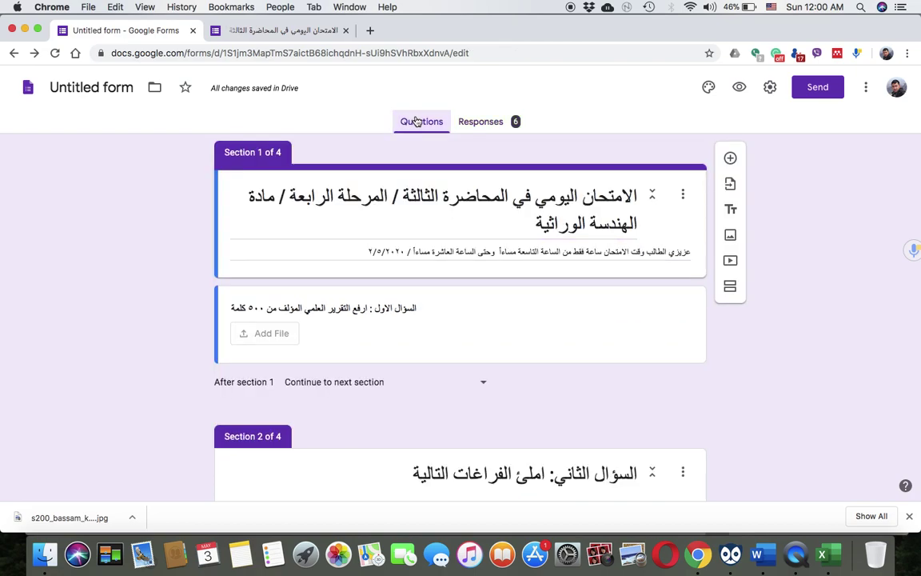
# Open the online exam trial form's 6 responses in a new linked Google Sheets spreadsheet
pyautogui.click(13, 53)
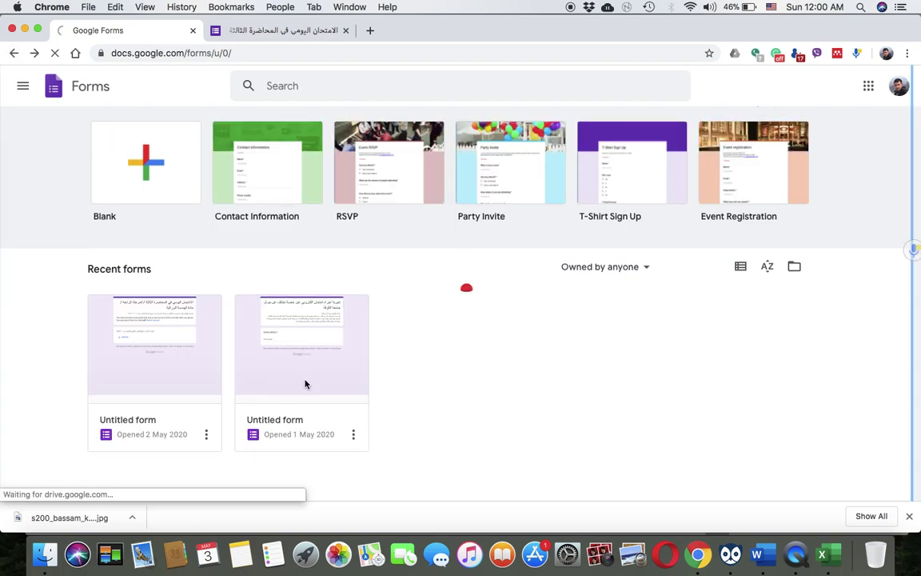
pyautogui.click(200, 369)
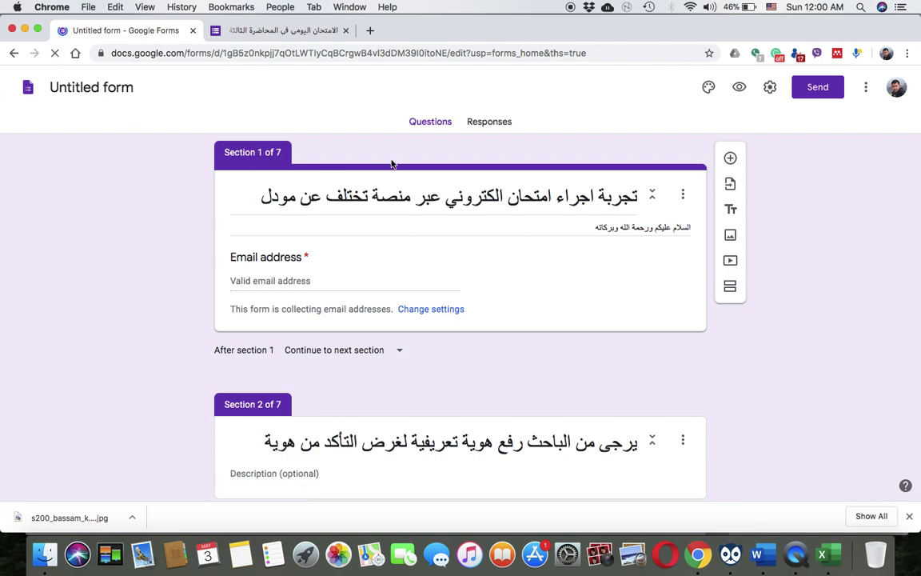
pyautogui.click(488, 122)
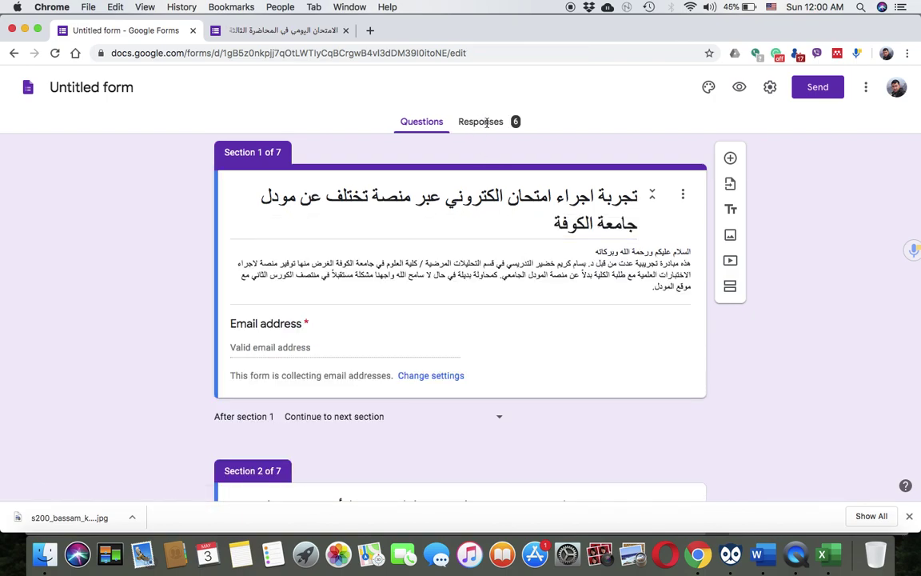
pyautogui.click(482, 124)
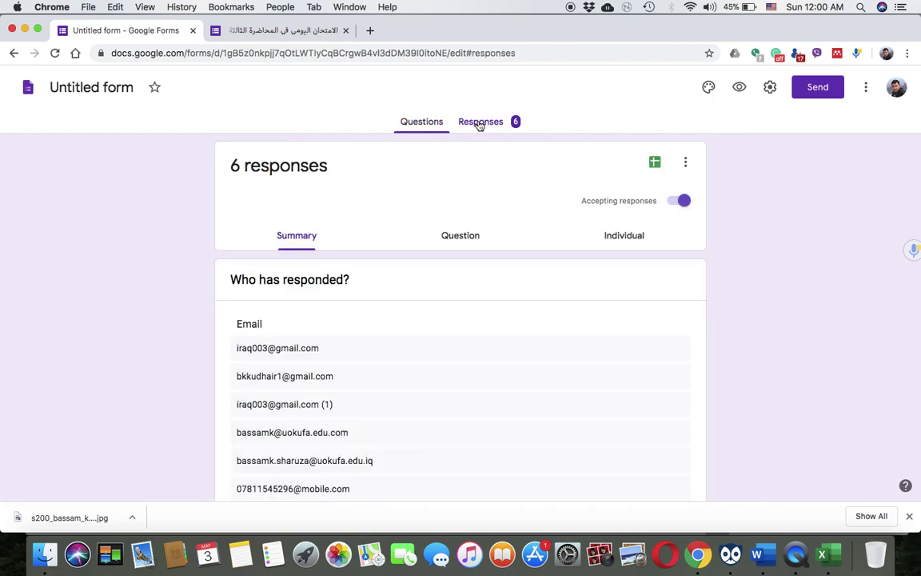
pyautogui.click(655, 164)
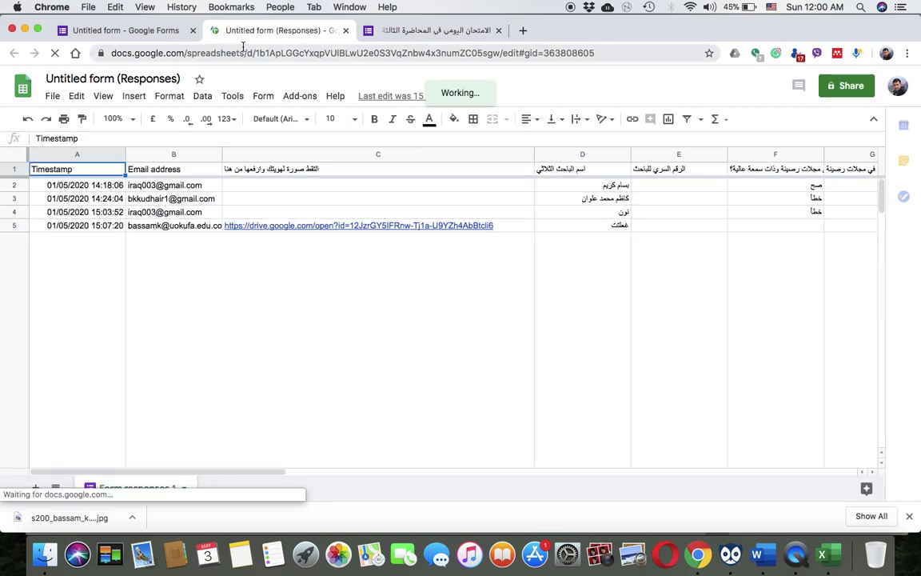
# Look through the spreadsheet's File menu, opening and closing the Import and Share dialogs unchanged
pyautogui.click(53, 97)
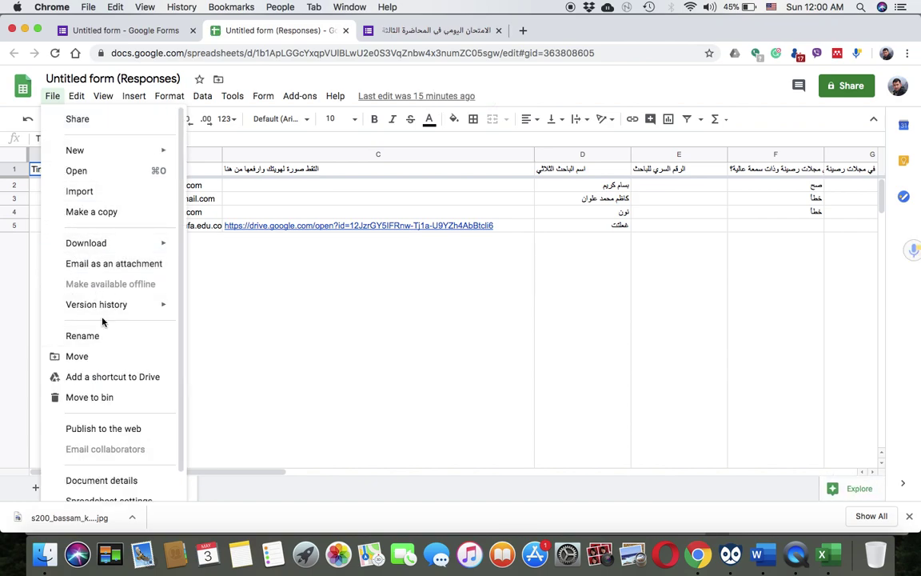
pyautogui.scroll(-2, 103, 321)
pyautogui.scroll(2, 102, 321)
pyautogui.click(88, 193)
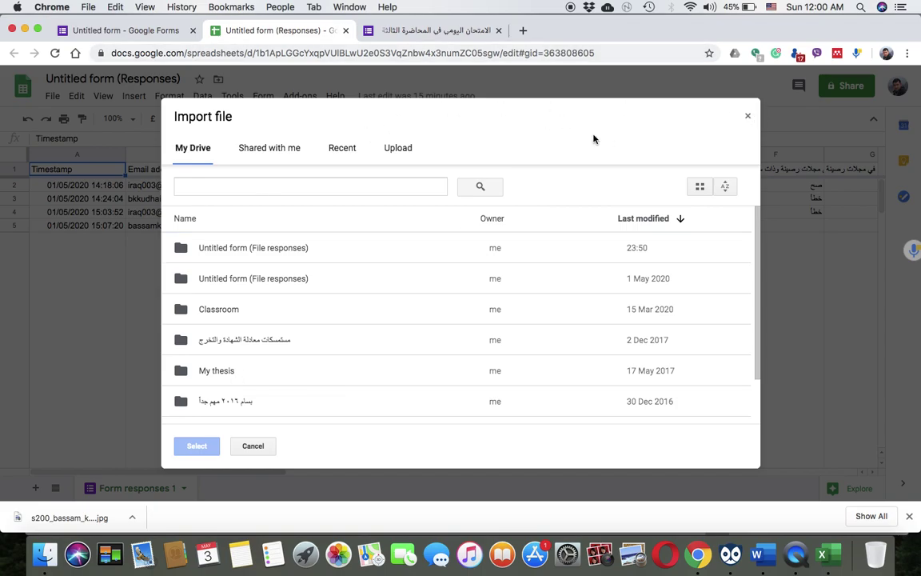
pyautogui.click(747, 117)
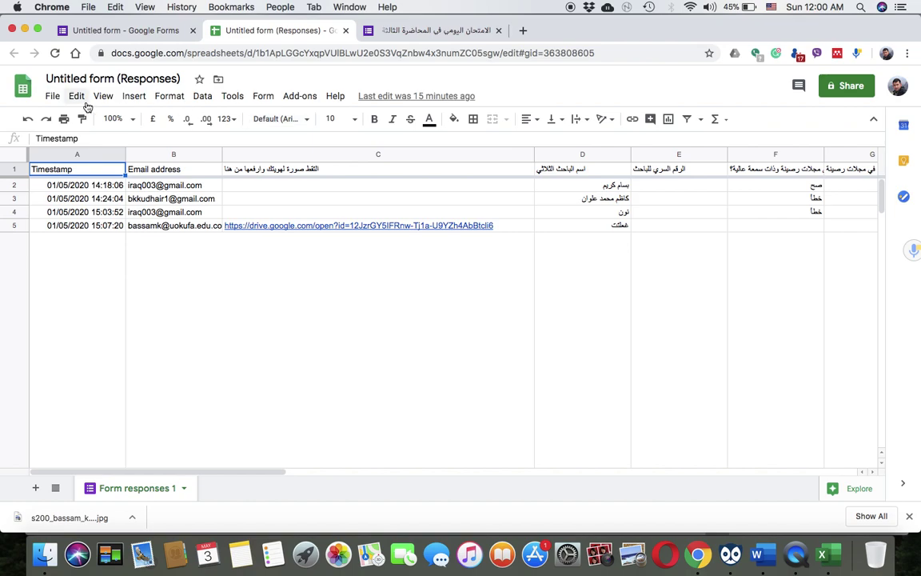
pyautogui.click(54, 98)
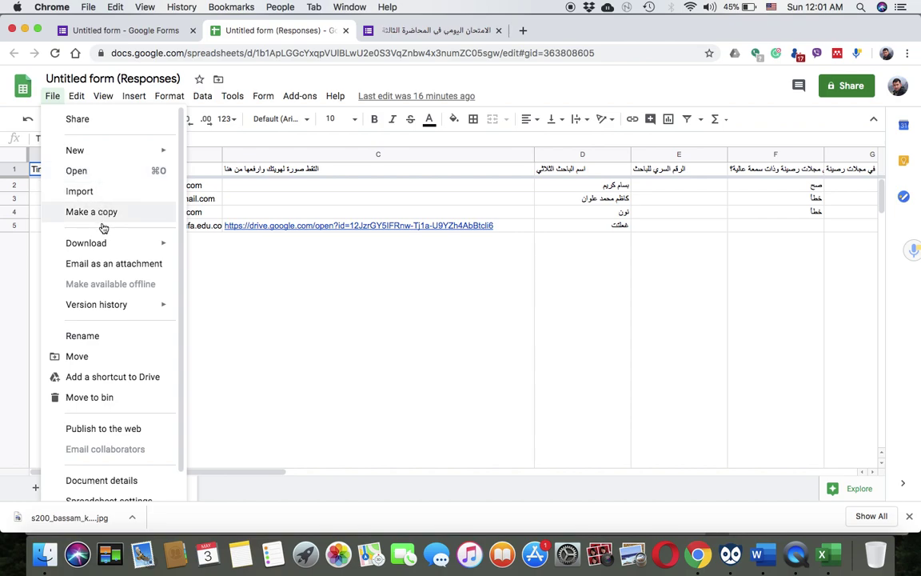
pyautogui.scroll(-2, 102, 325)
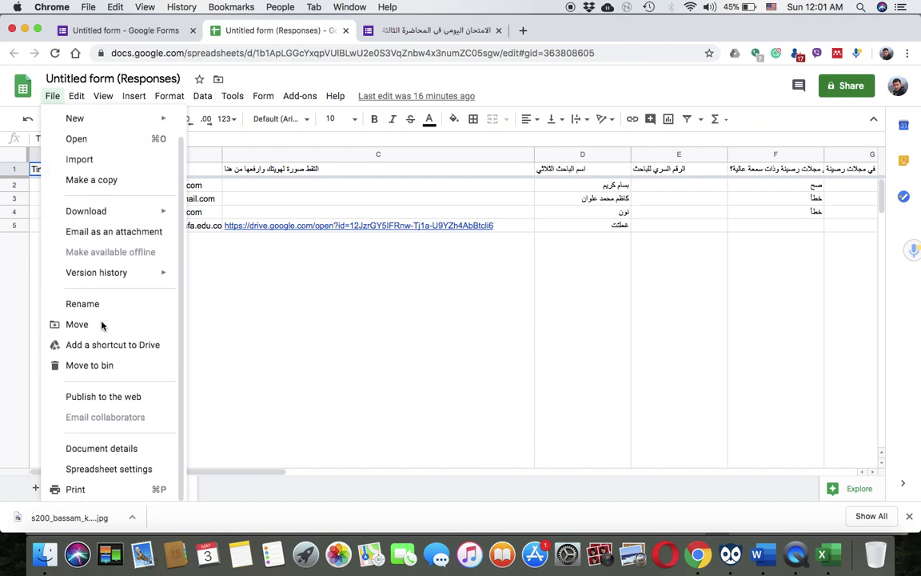
pyautogui.scroll(2, 101, 324)
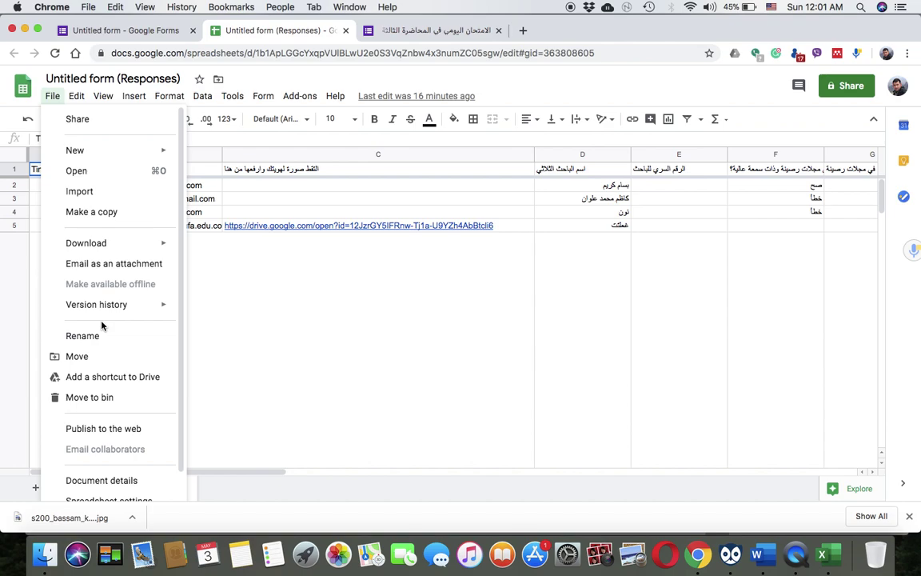
pyautogui.click(92, 120)
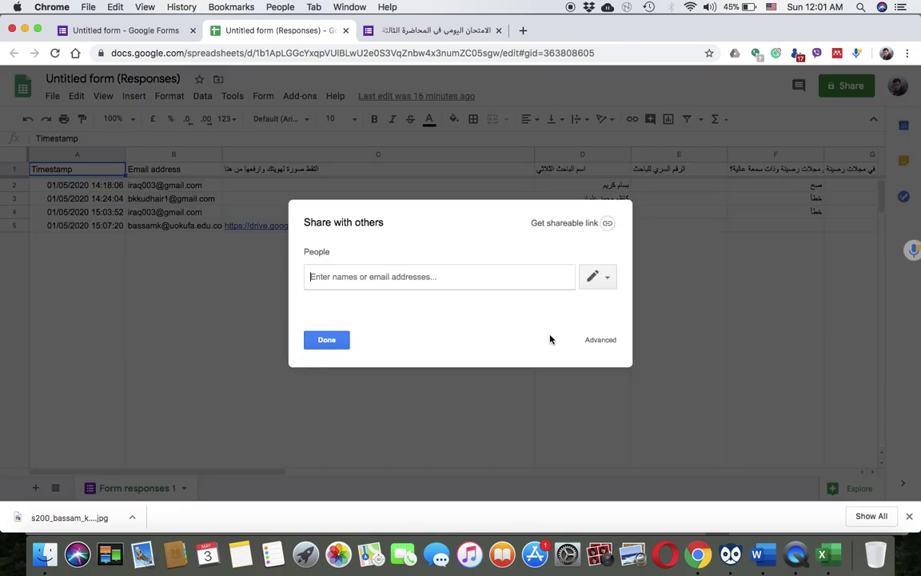
pyautogui.click(328, 342)
# Download the responses as a Microsoft Excel (.xlsx) workbook and open it
pyautogui.click(53, 96)
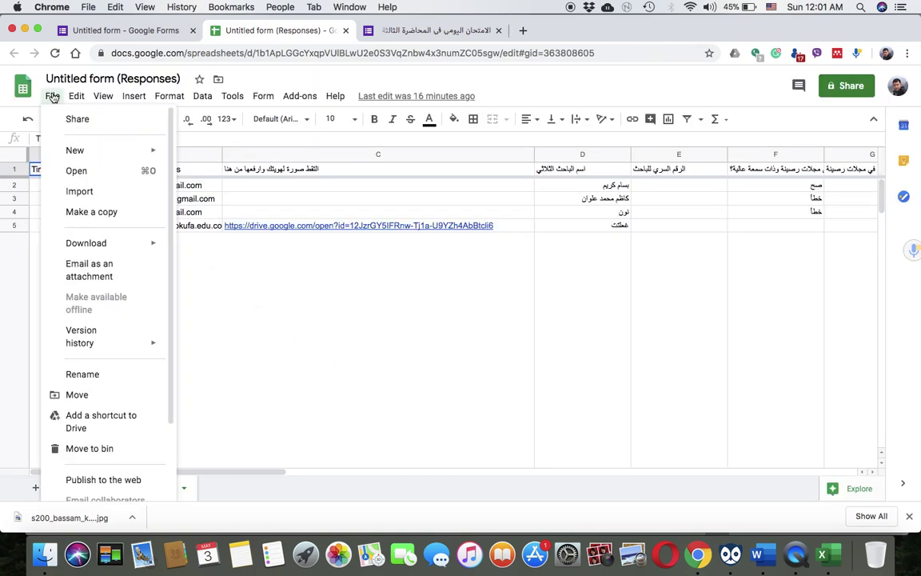
pyautogui.moveTo(83, 158)
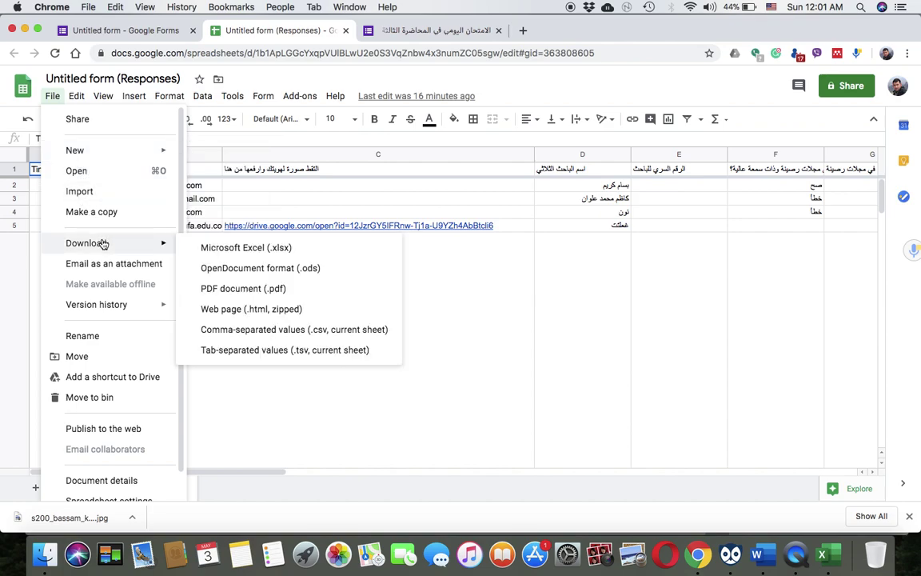
pyautogui.moveTo(136, 243)
pyautogui.click(247, 249)
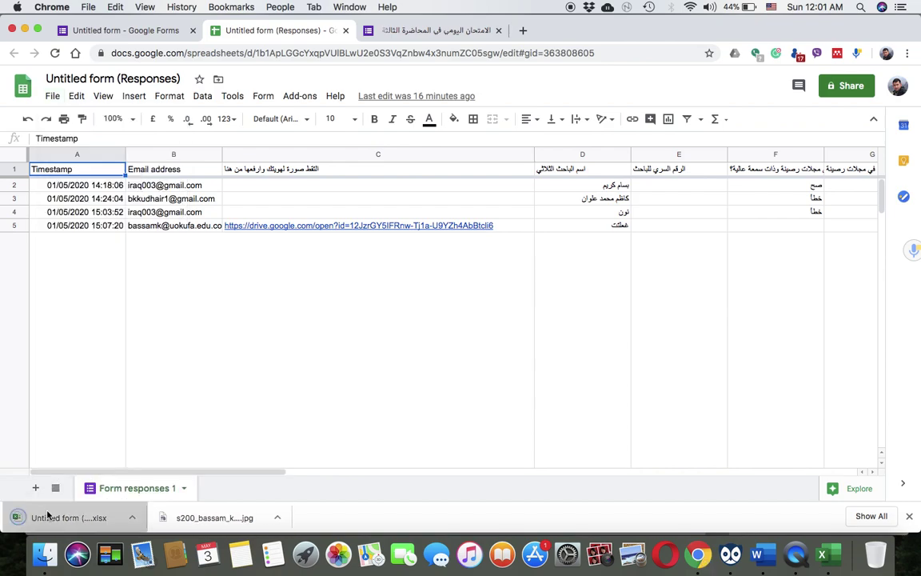
pyautogui.click(69, 517)
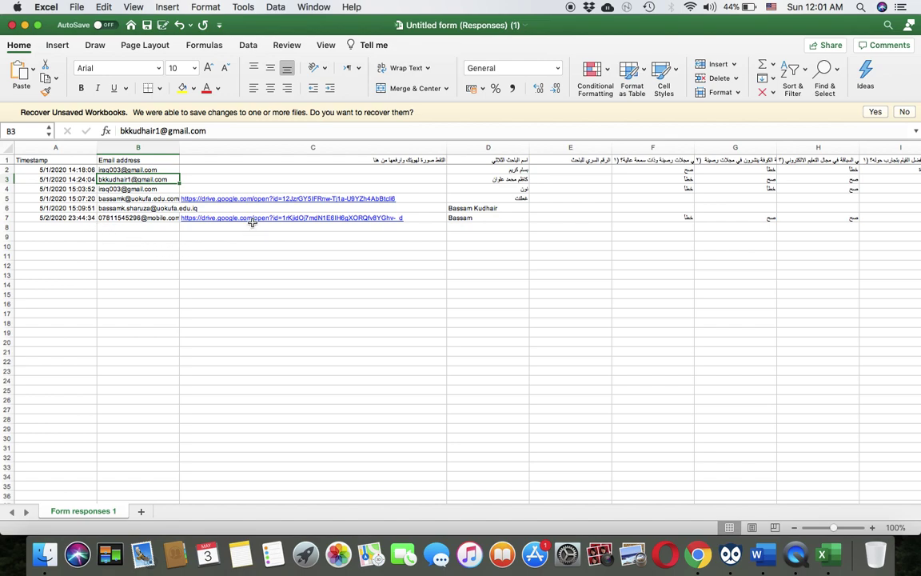
# View the uploaded photo linked in cell C7, then look over the responses workbook
pyautogui.click(275, 220)
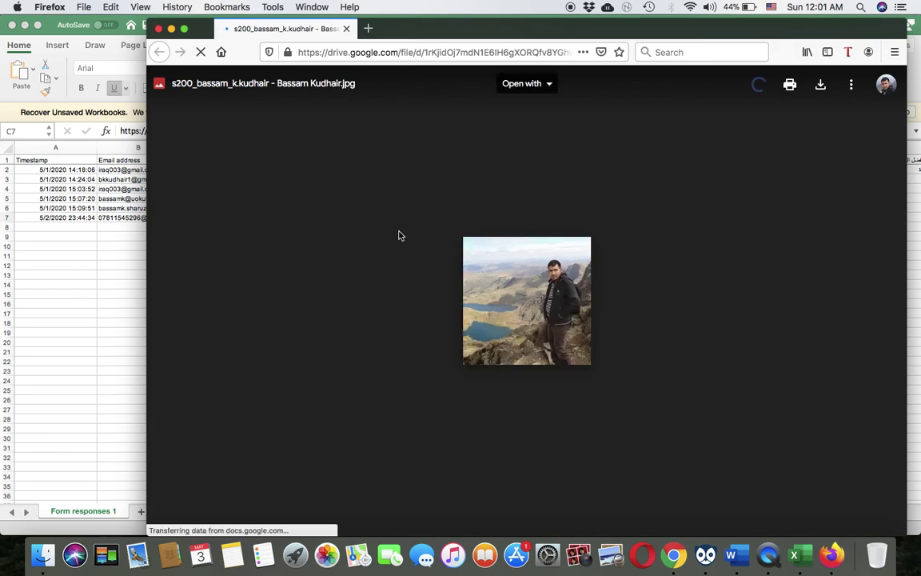
pyautogui.click(130, 332)
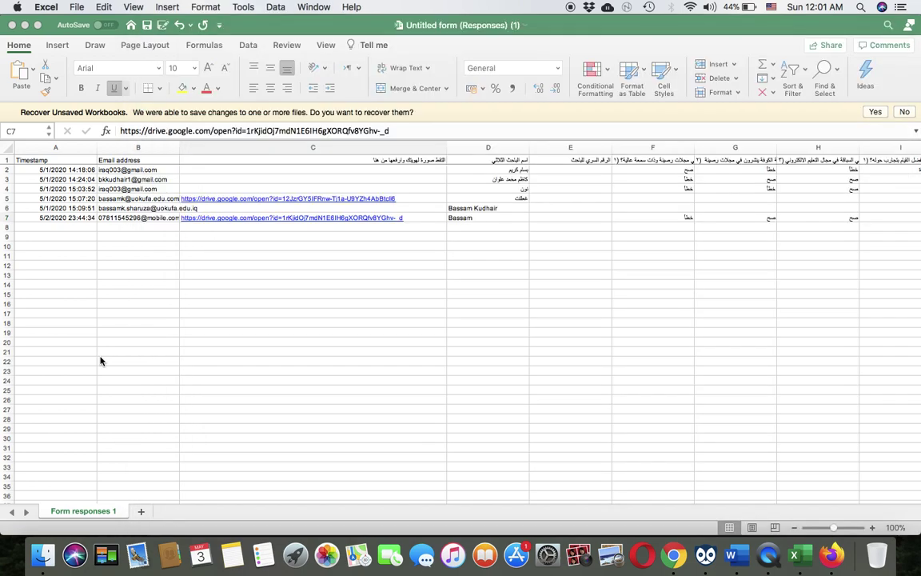
pyautogui.hscroll(10, 593, 283)
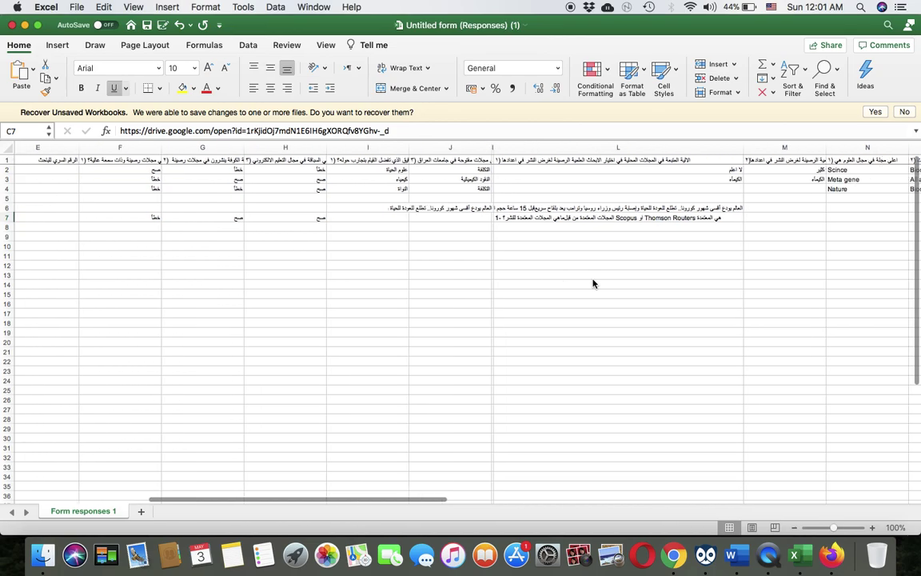
pyautogui.hscroll(5, 695, 255)
pyautogui.hscroll(-15, 705, 261)
pyautogui.scroll(-2, 705, 263)
pyautogui.scroll(2, 259, 270)
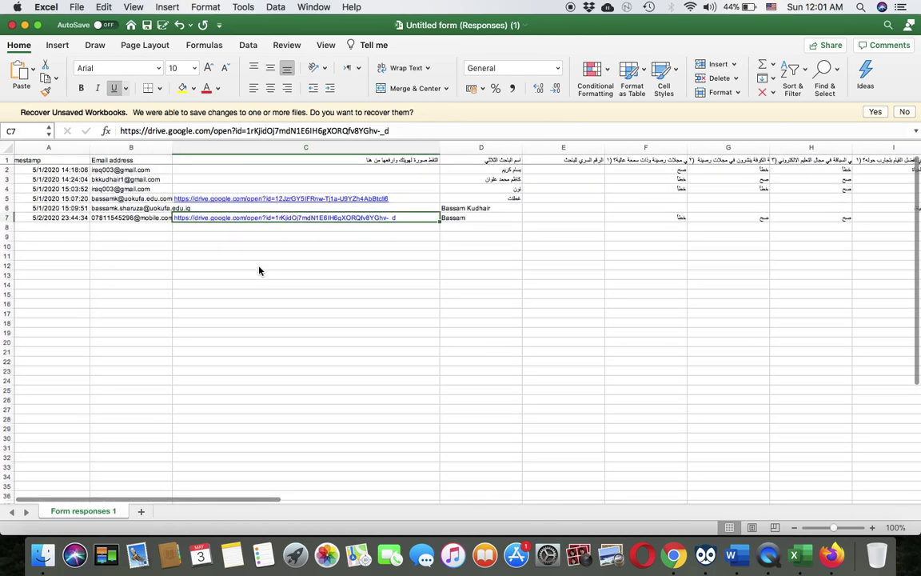
# Select row 5 in Excel and switch back to the Google Sheets responses in Chrome
pyautogui.click(7, 198)
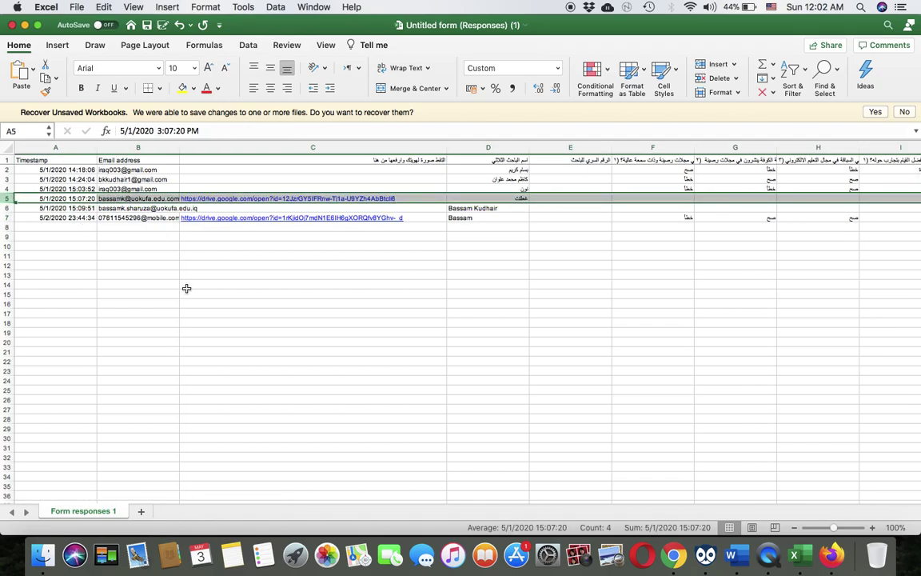
pyautogui.hotkey('ctrl', 'Up')
pyautogui.click(308, 411)
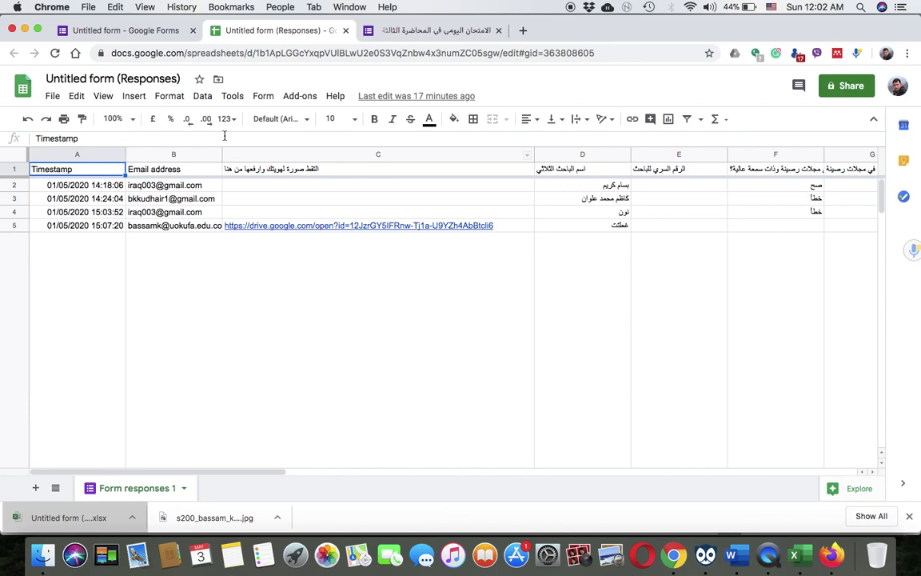
# Turn off Accepting responses on the exam form's 6-response summary
pyautogui.click(122, 27)
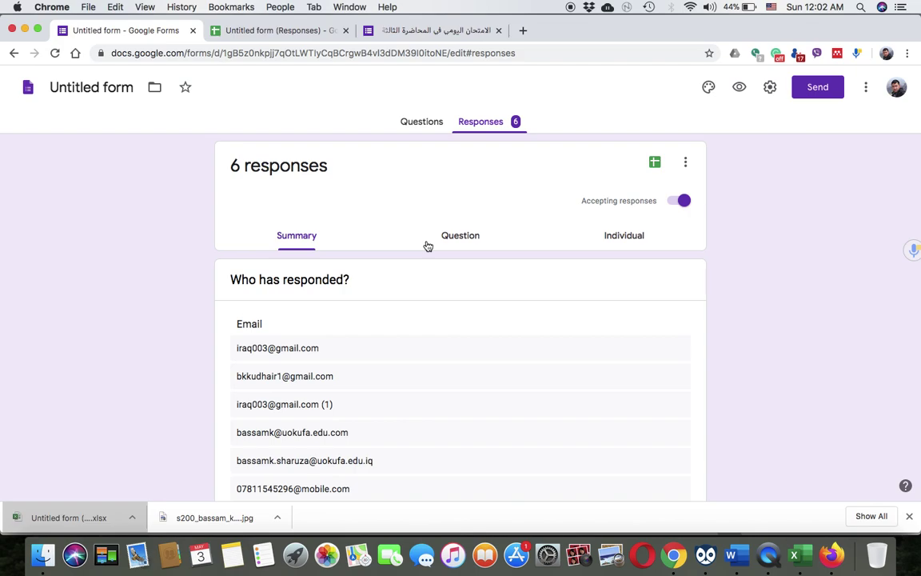
pyautogui.click(412, 122)
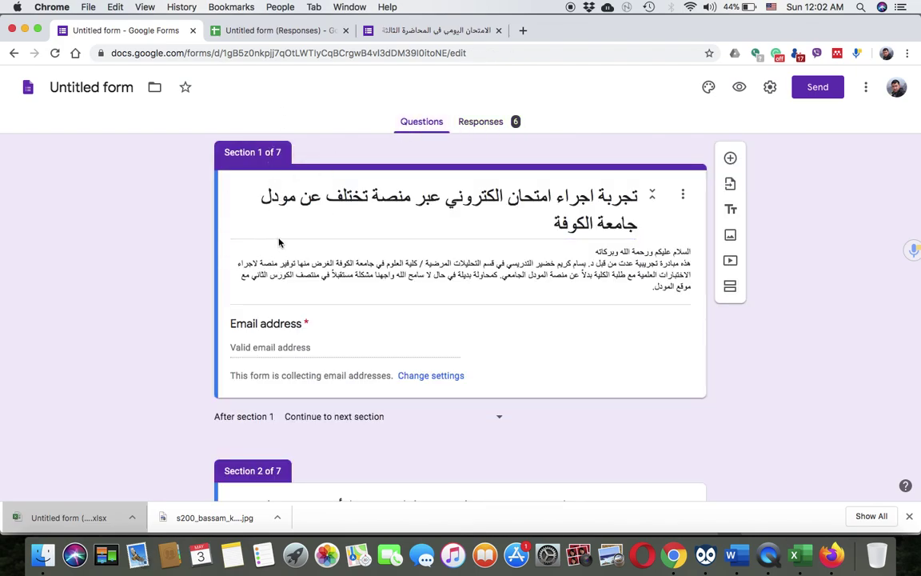
pyautogui.click(483, 122)
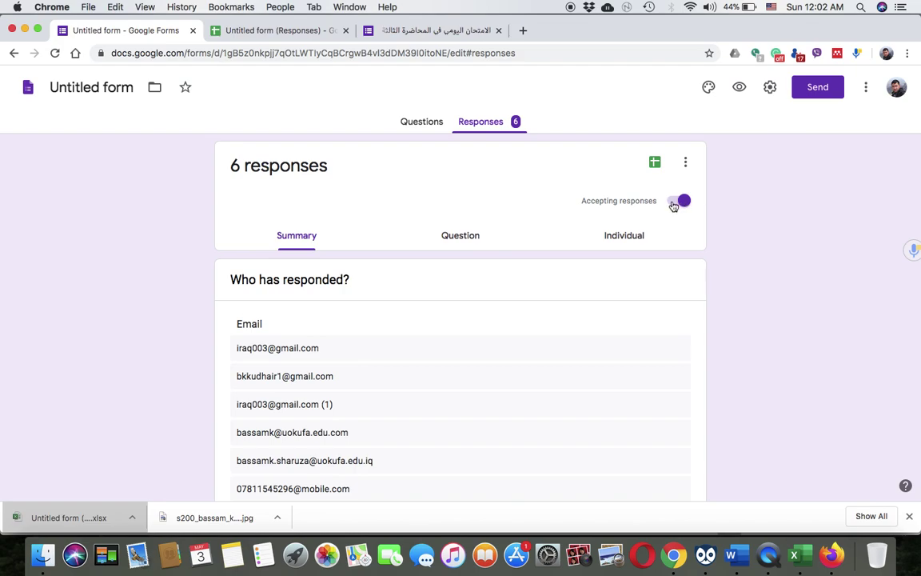
pyautogui.click(674, 206)
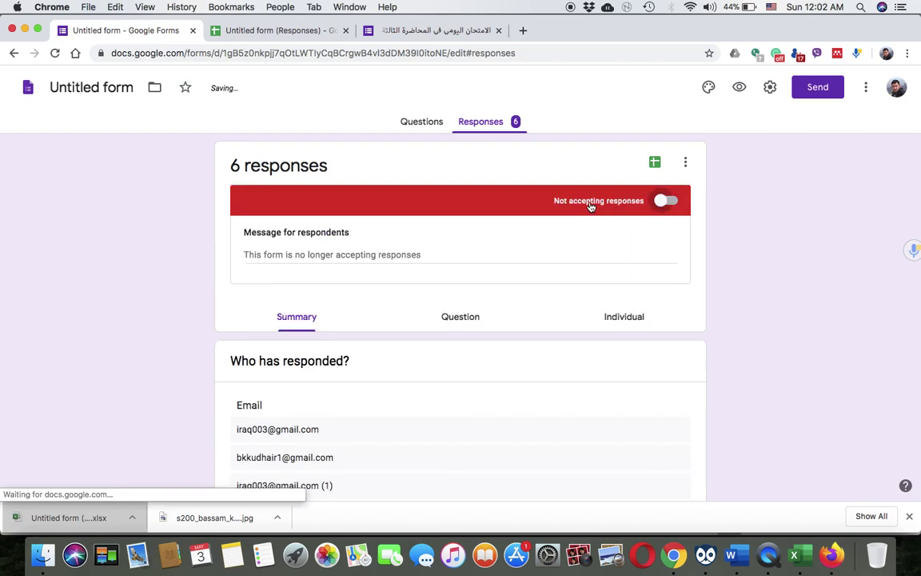